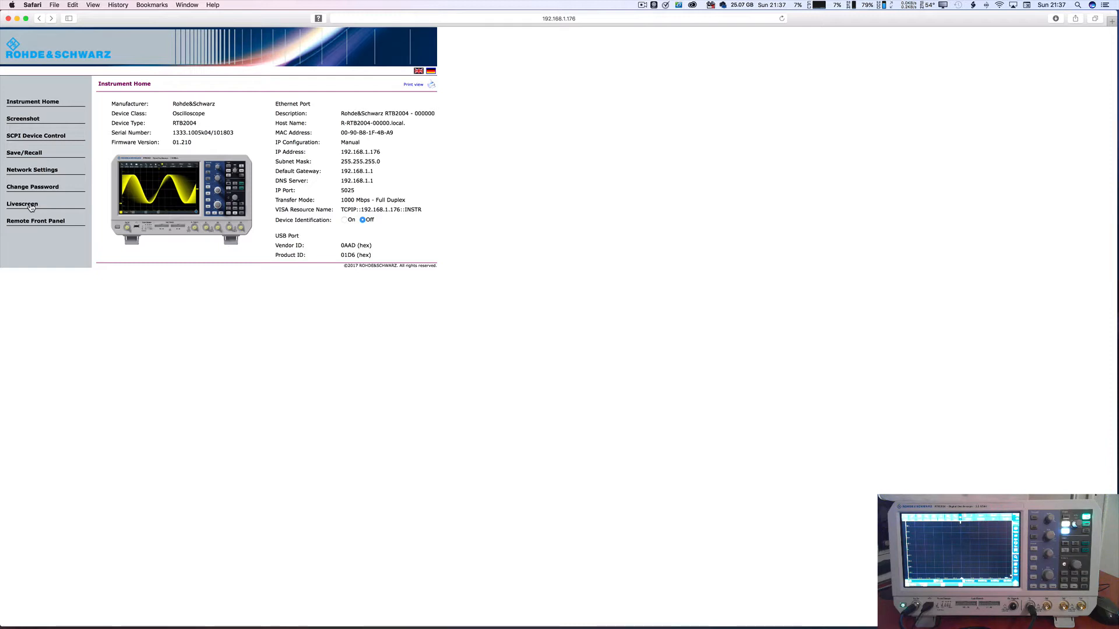
Open the oscilloscope's Remote Front Panel and activate channel 1.
left_click(33, 222)
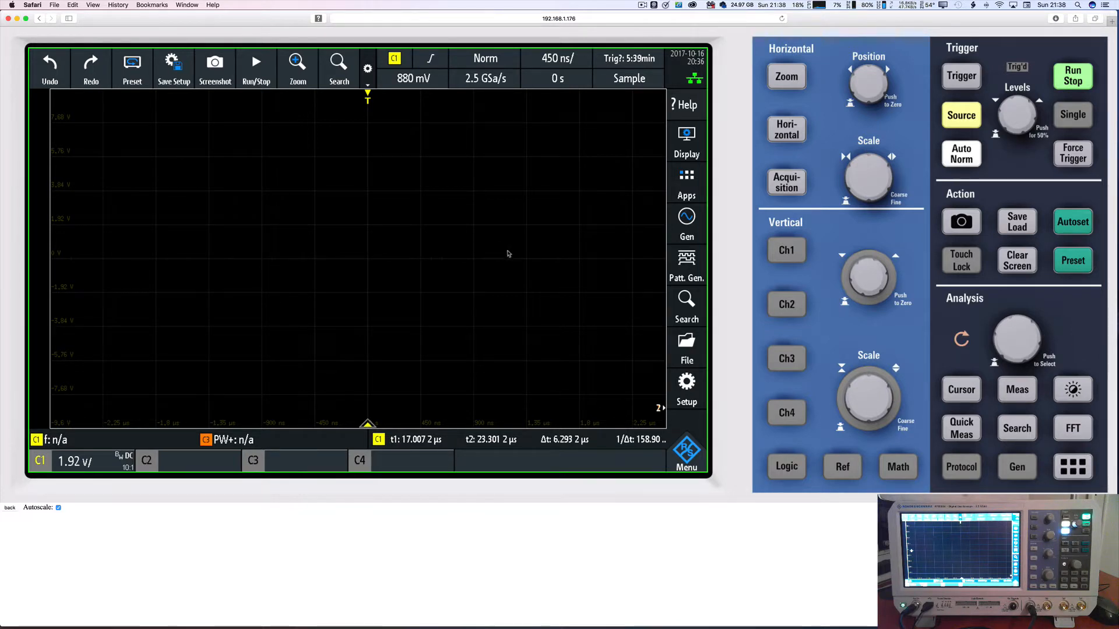
left_click(785, 251)
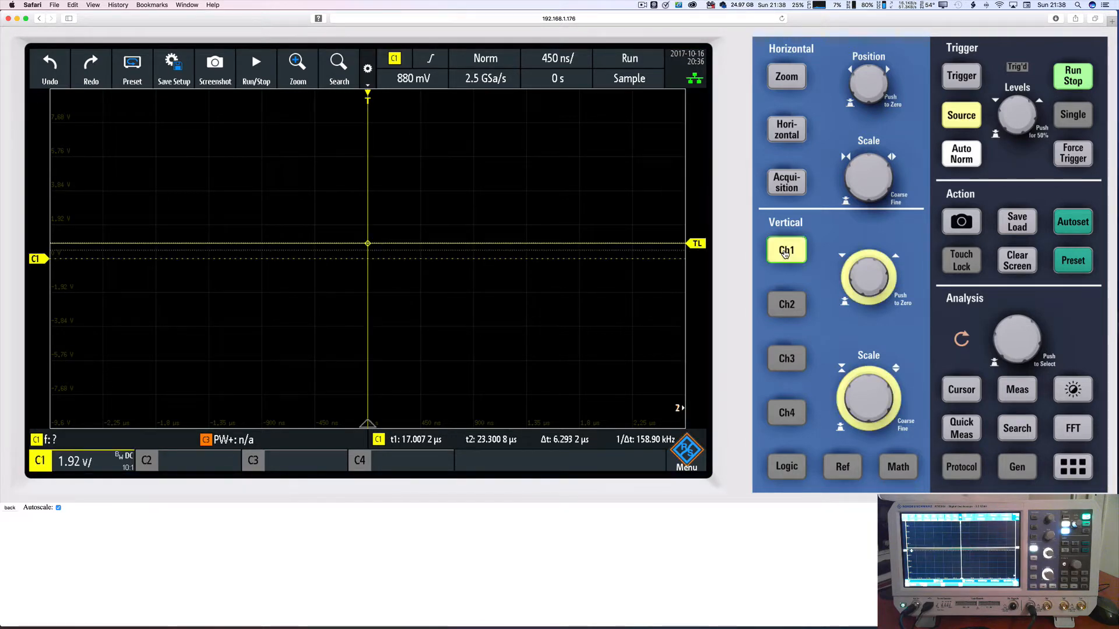
left_click(785, 251)
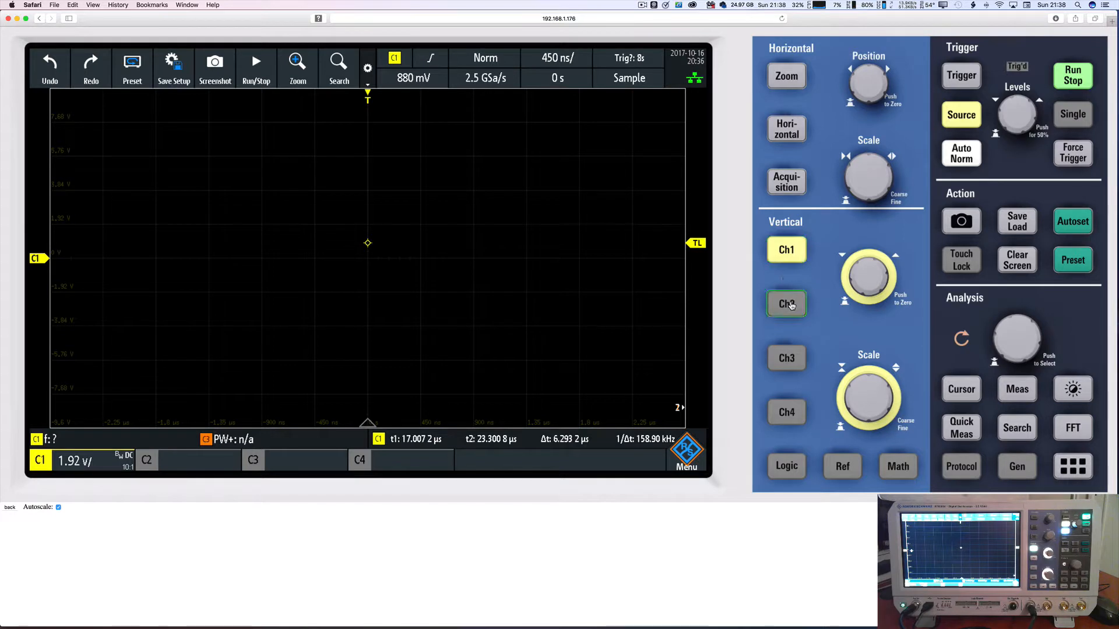
Turn on channels 2, 3 and 4, and make channel 2 the selected channel.
left_click(791, 305)
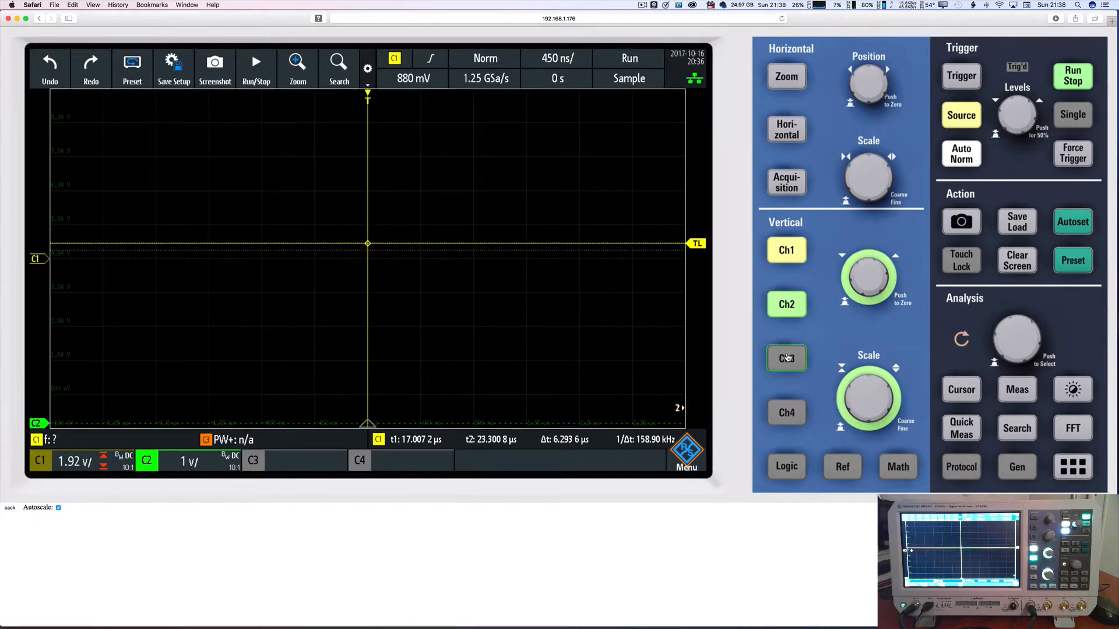
left_click(787, 357)
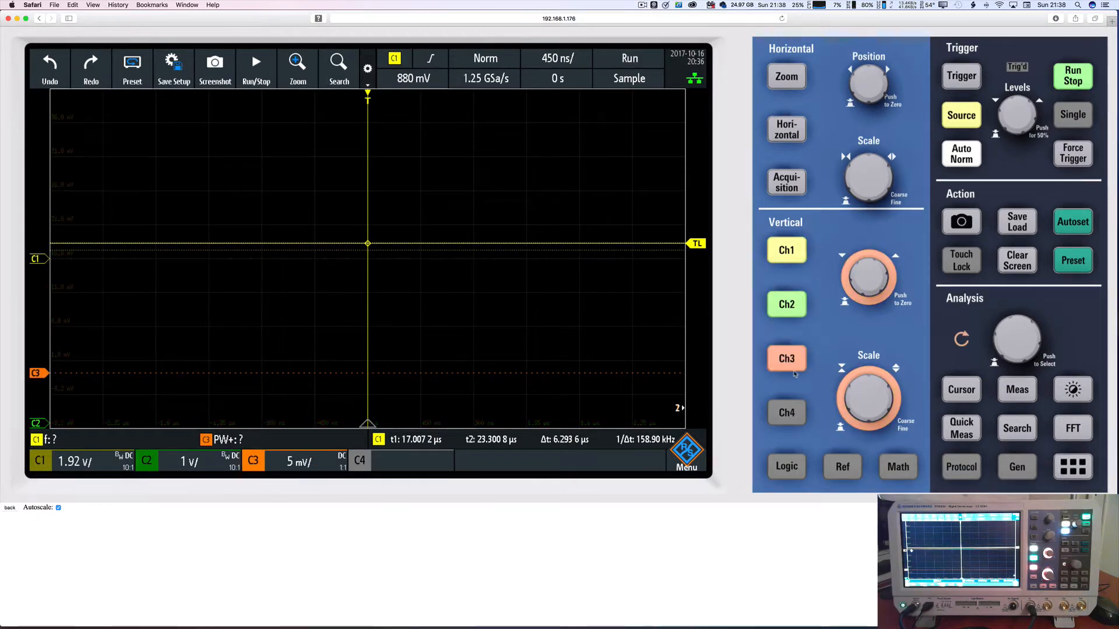
left_click(787, 412)
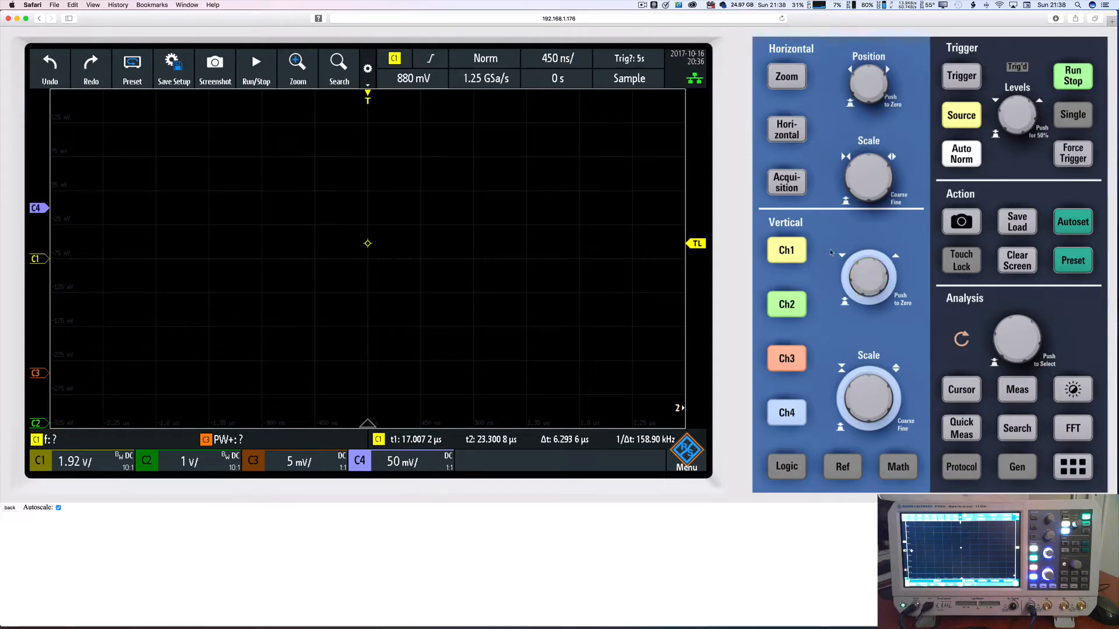
left_click(787, 298)
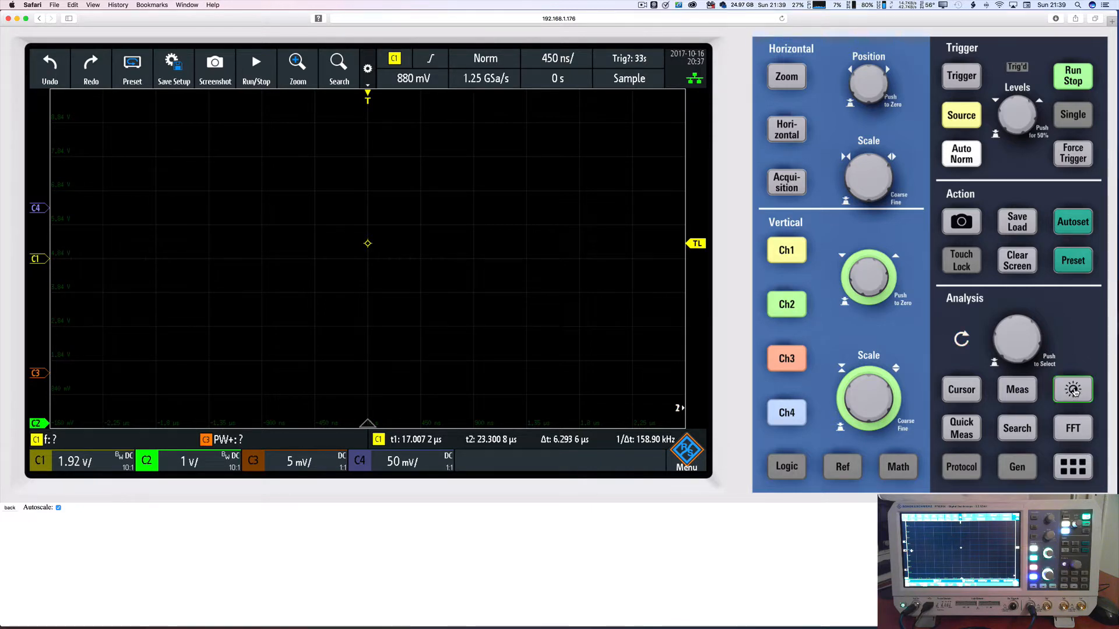
Open the display intensity settings and set the LED brightness to its maximum of 100 %.
left_click(1075, 392)
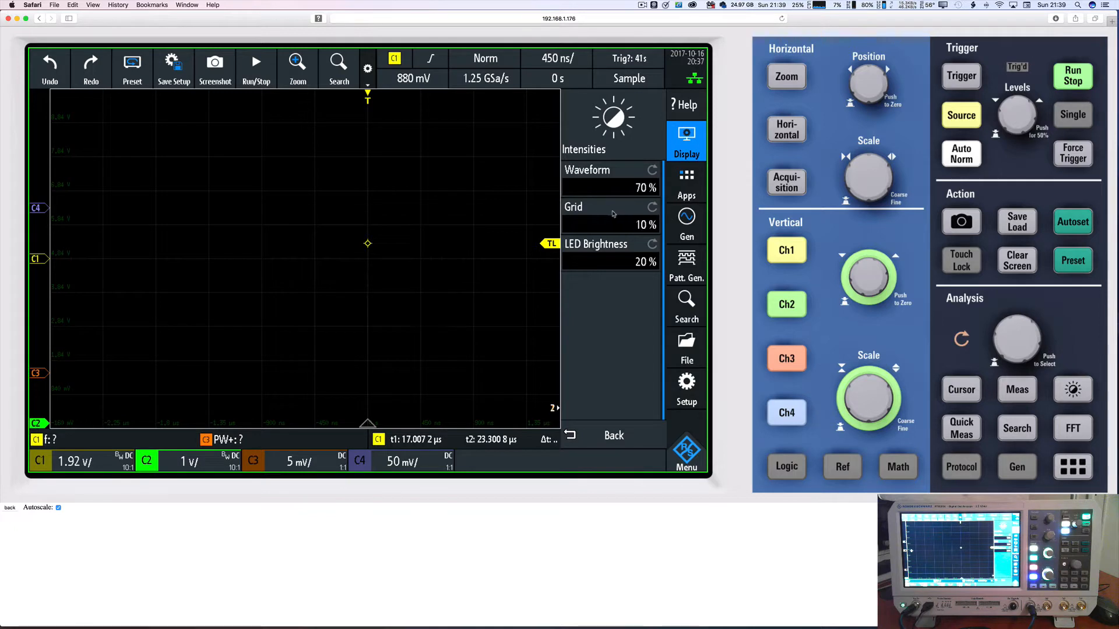
left_click(605, 255)
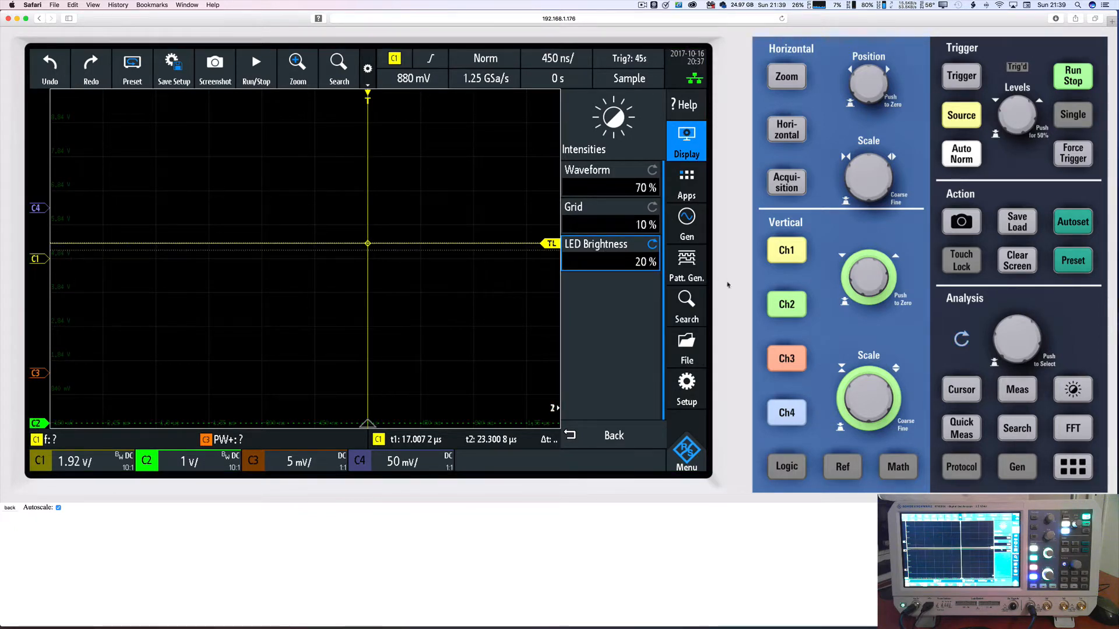
left_click(615, 266)
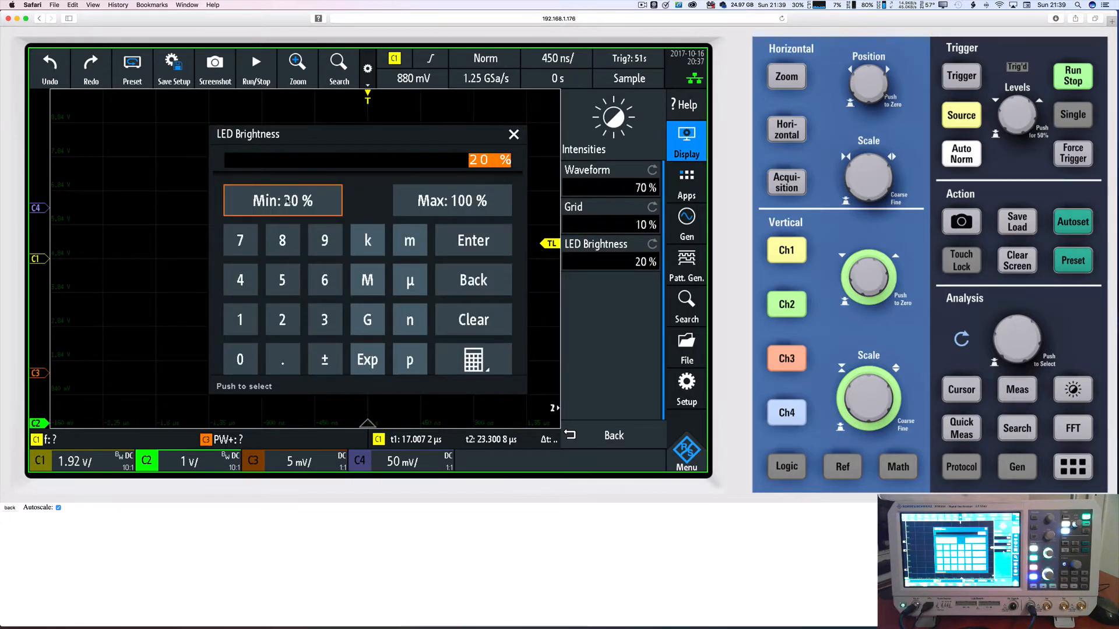
left_click(452, 201)
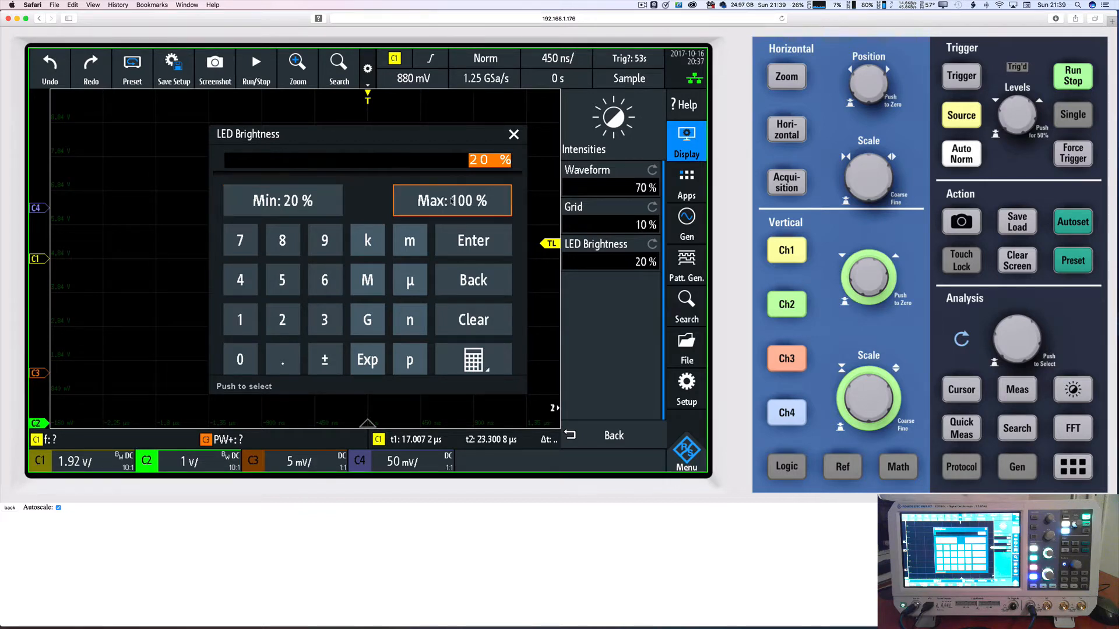
left_click(452, 201)
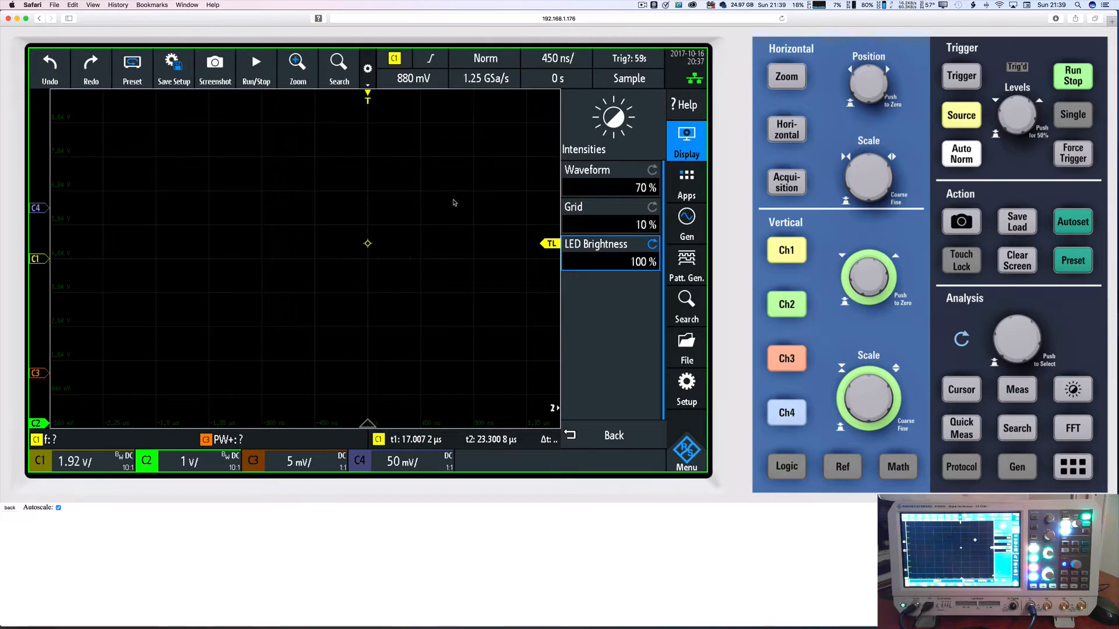
Set the LED brightness to its minimum of 20 % and the grid intensity to 25 %, and leave the display settings.
left_click(638, 261)
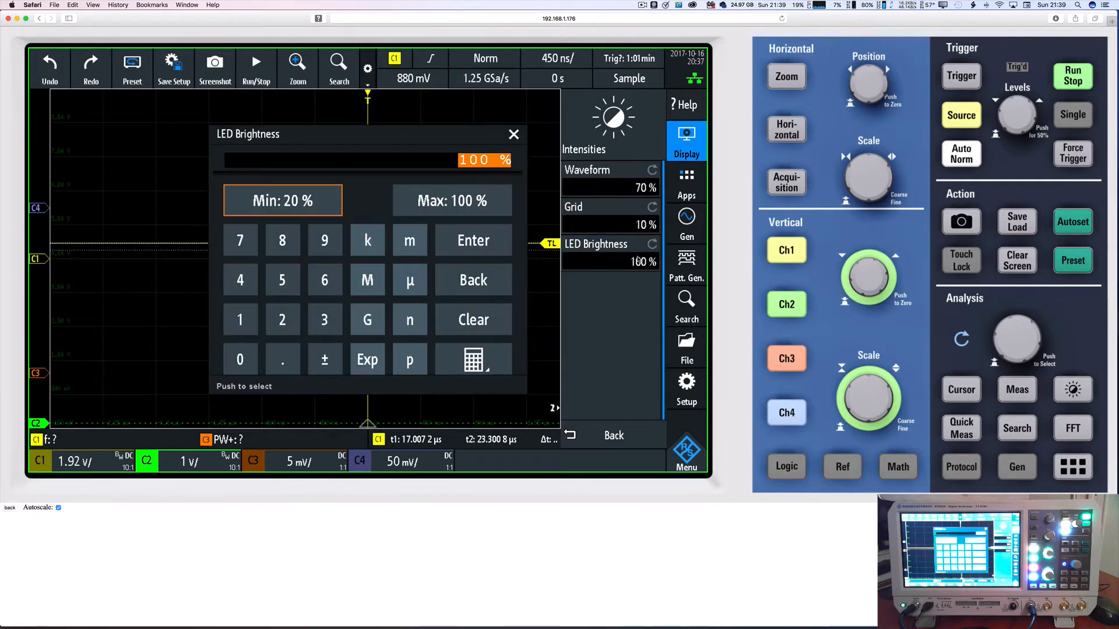
left_click(284, 208)
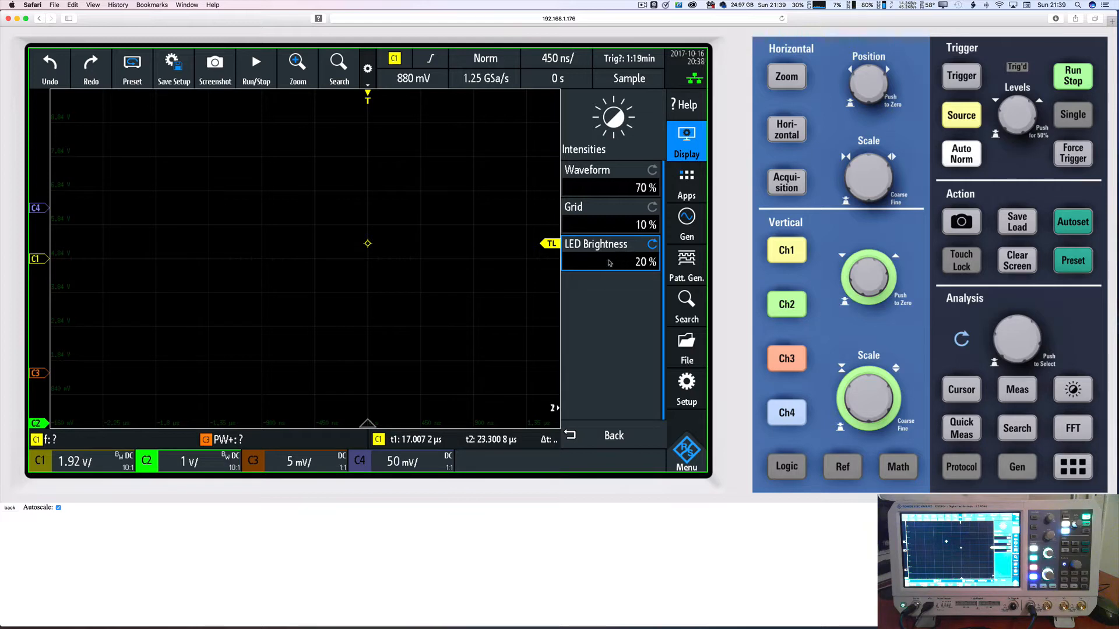
left_click(594, 223)
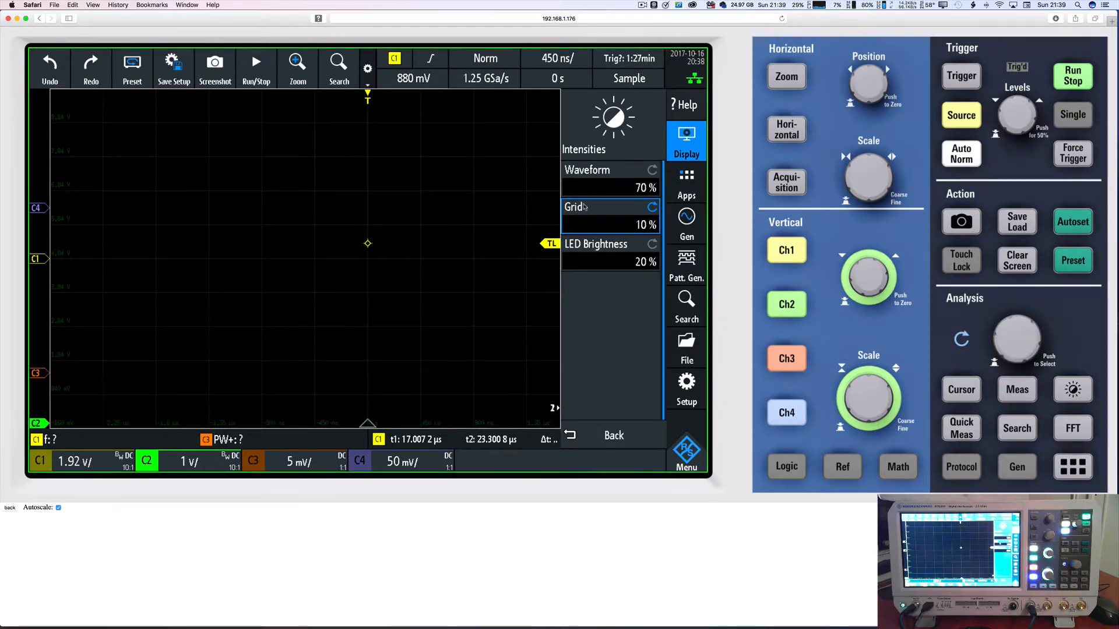
left_click_drag(1002, 331, 1028, 317)
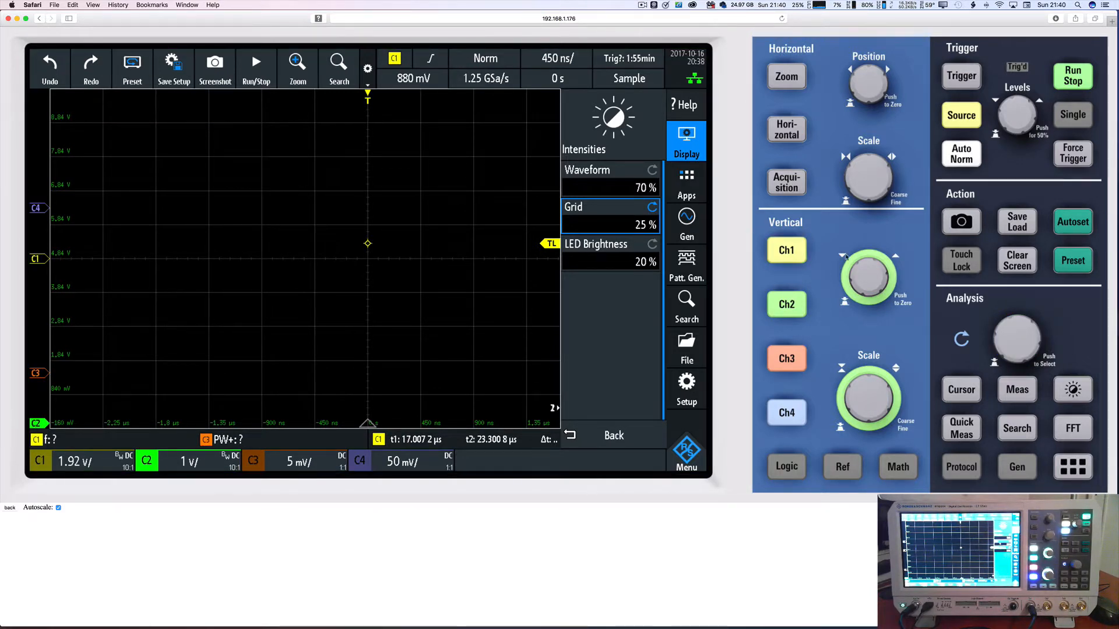
left_click(599, 438)
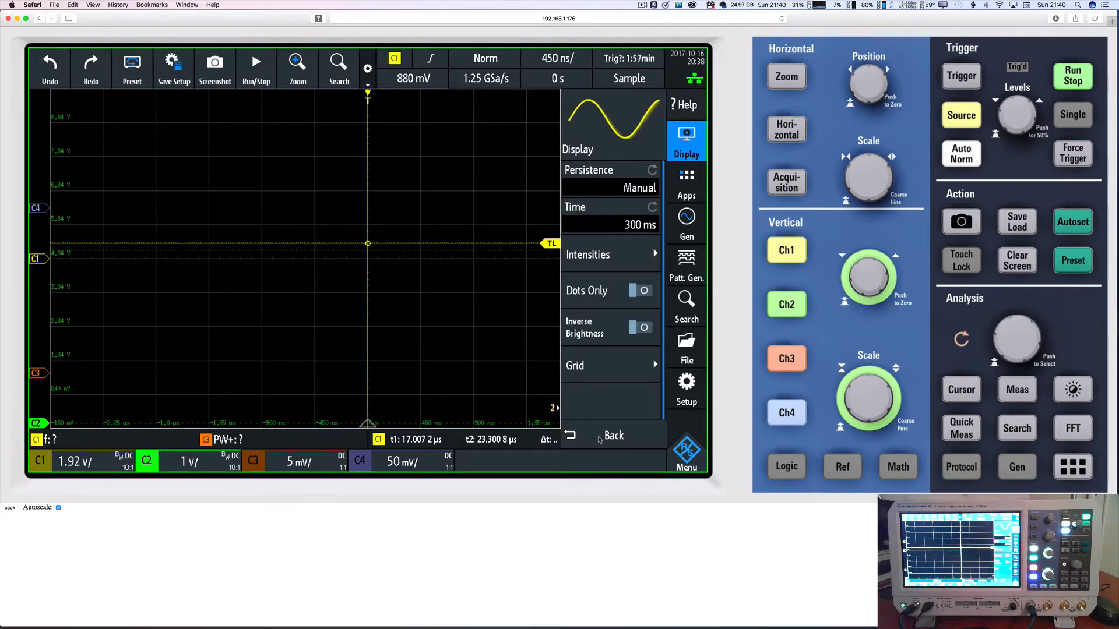
left_click(599, 438)
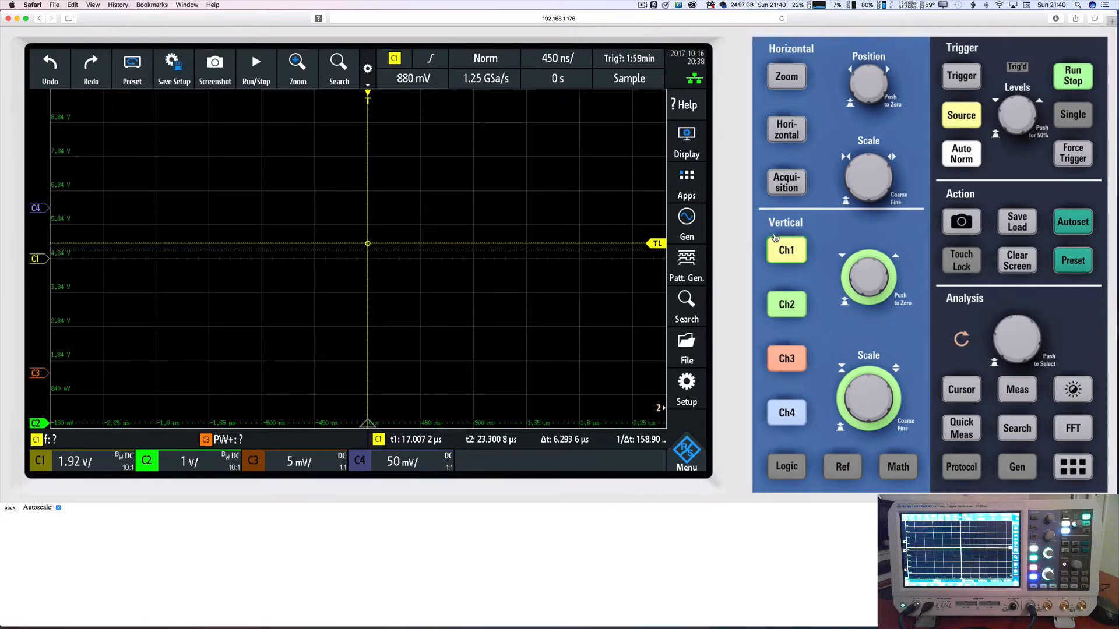
Turn off channels 2, 3 and 4 so that only channel 1 remains on.
left_click(786, 305)
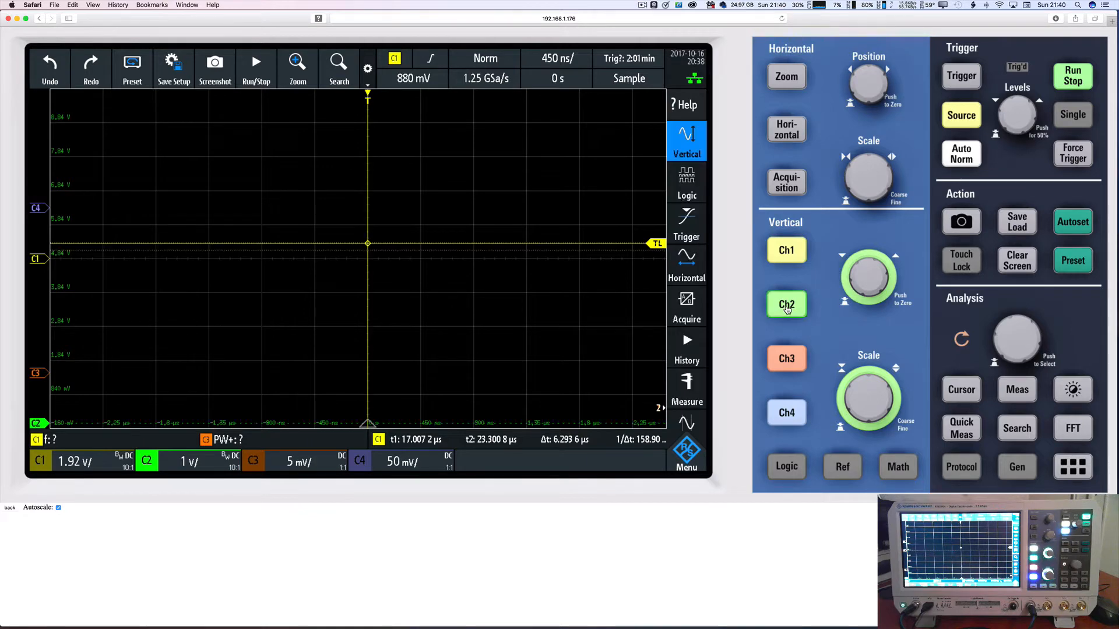
left_click(787, 306)
left_click(791, 361)
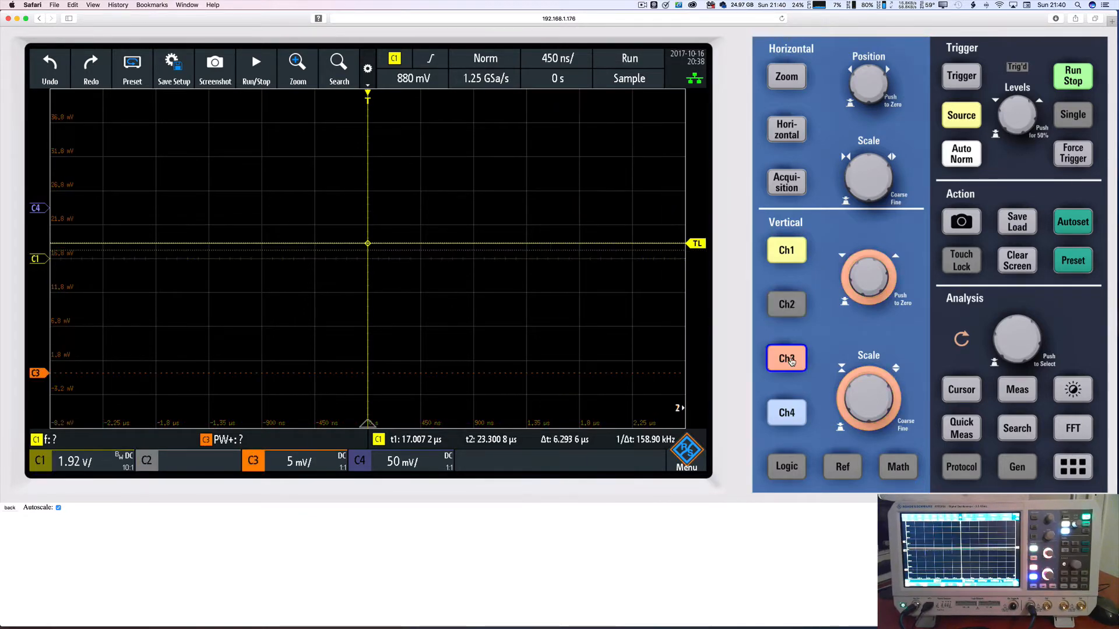
left_click(790, 362)
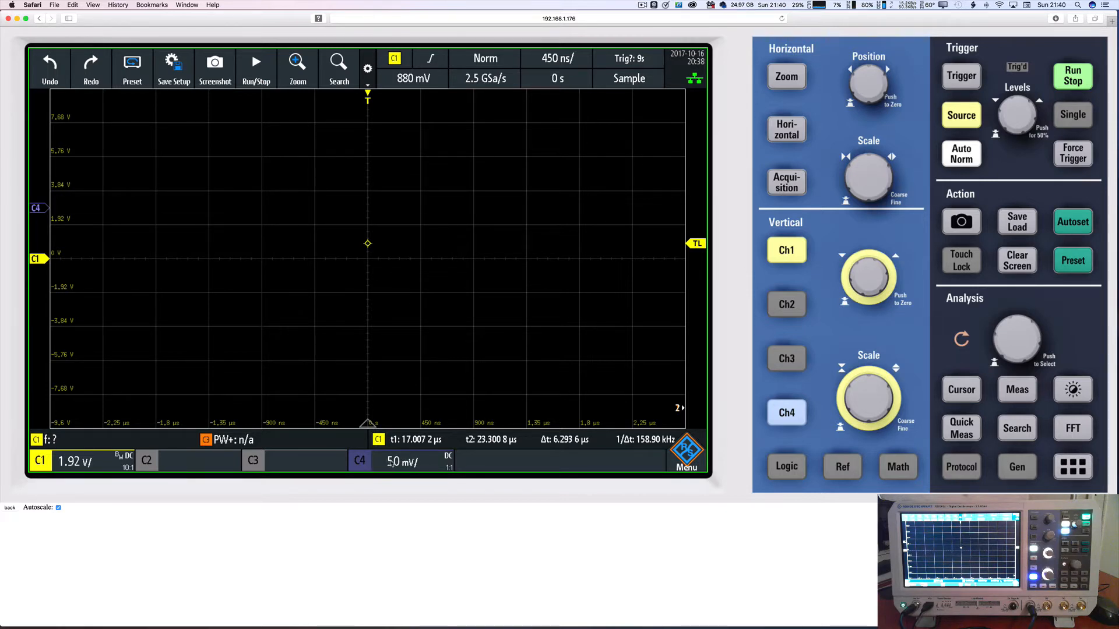
left_click(359, 462)
left_click(360, 460)
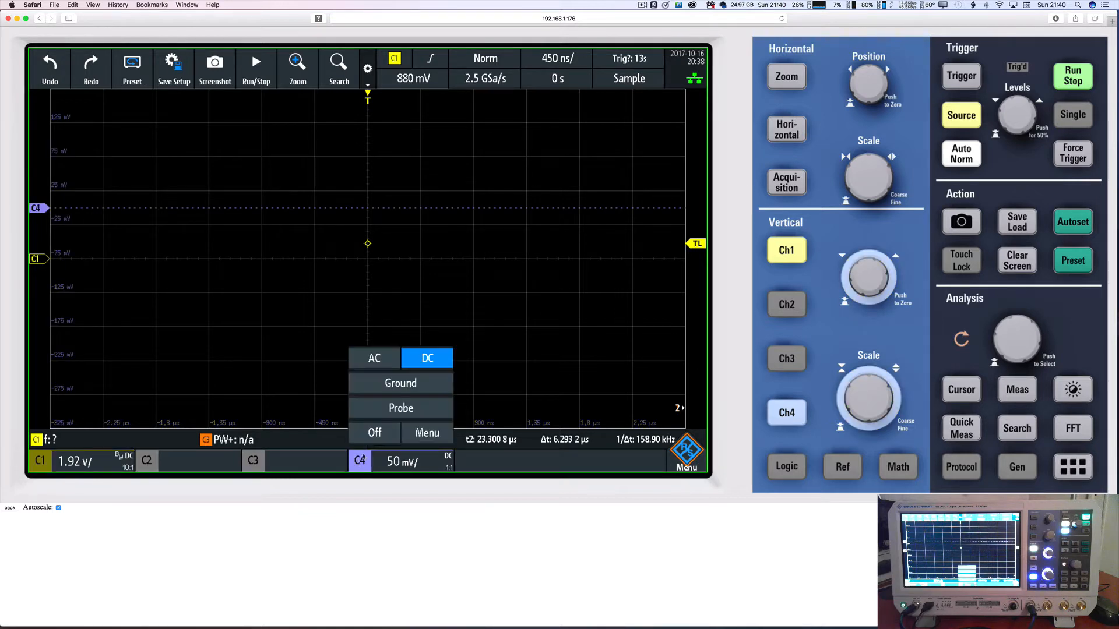
left_click(371, 434)
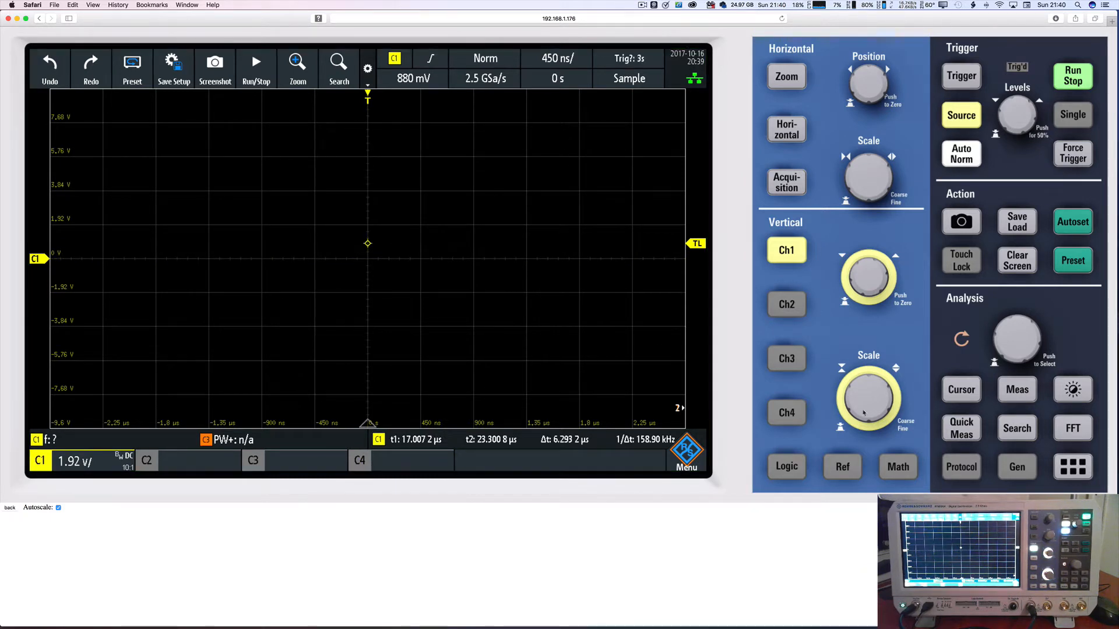
Open the function generator, look through its settings and switch on its output.
left_click(1016, 469)
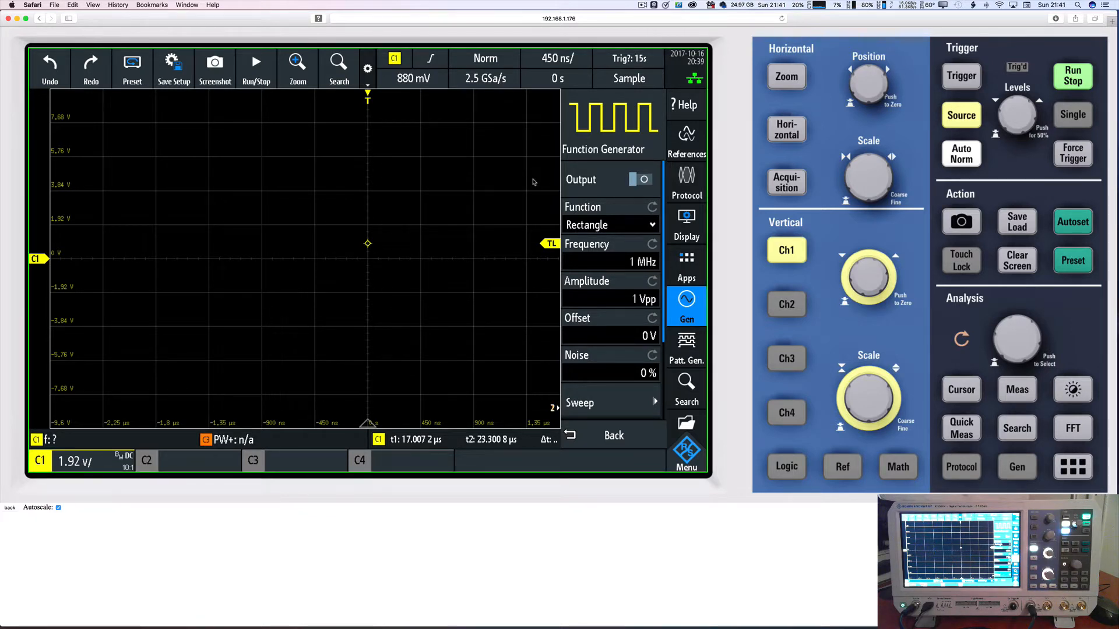
scroll(586, 185, "down", 2)
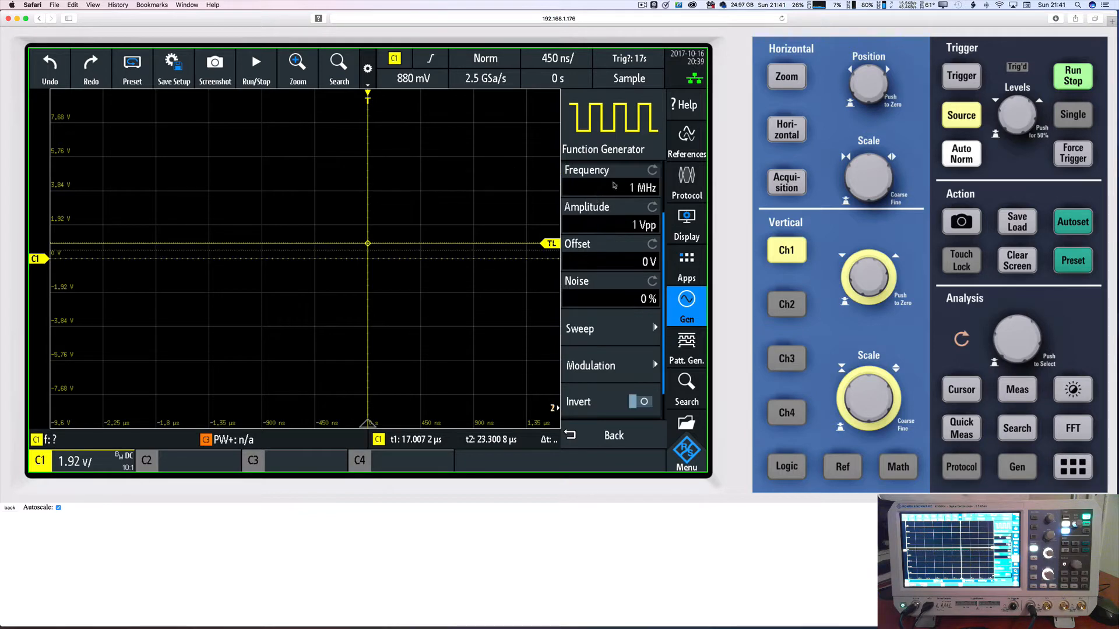
scroll(615, 195, "down", 1)
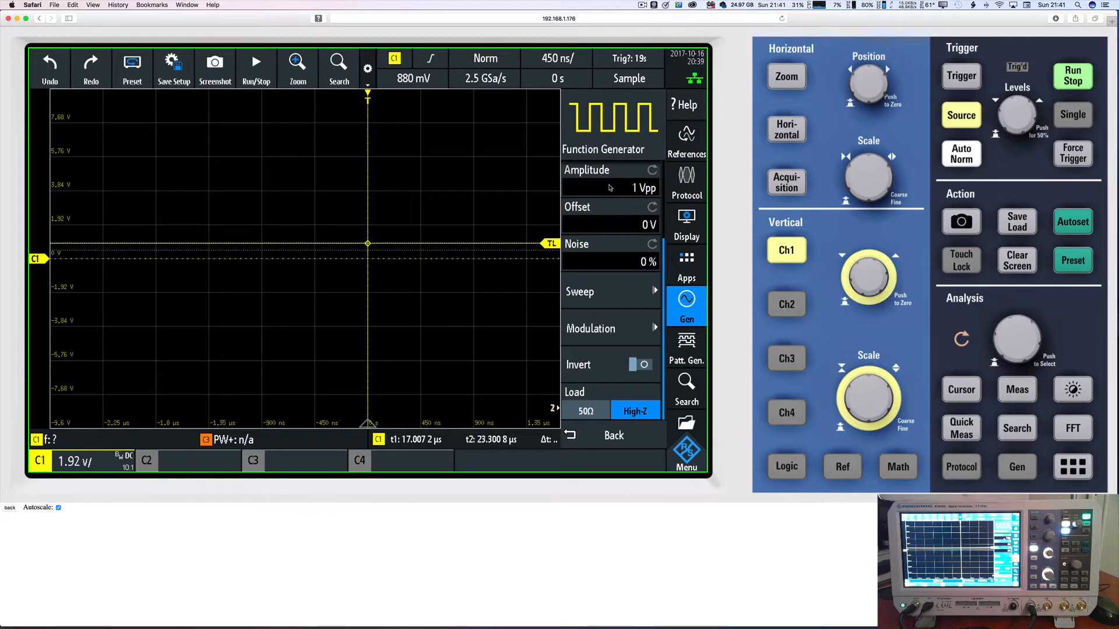
scroll(603, 196, "up", 3)
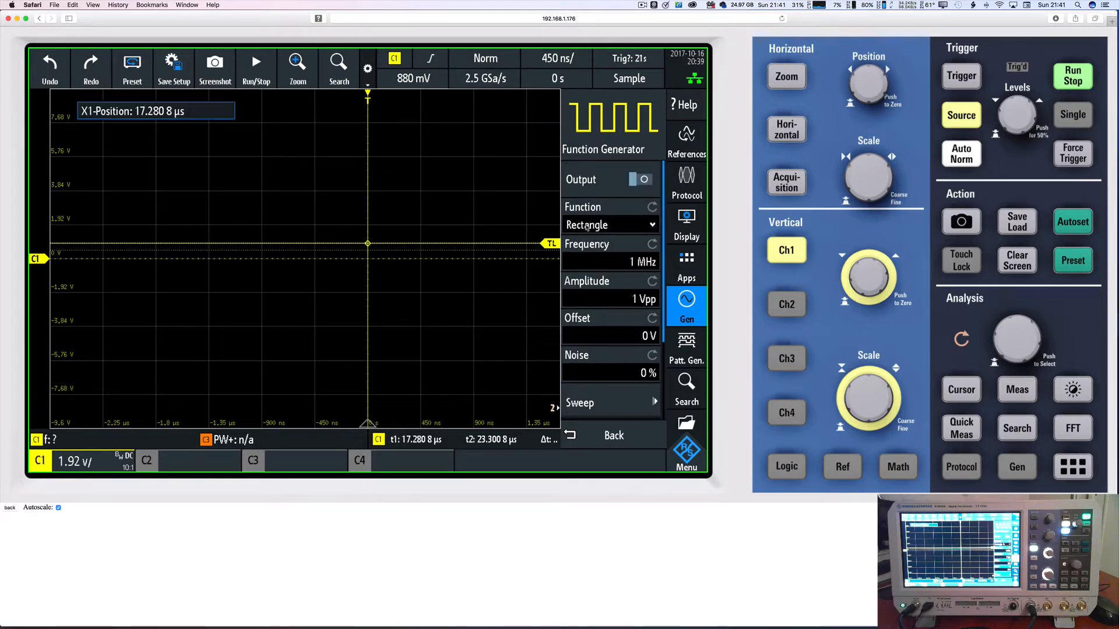
left_click(639, 179)
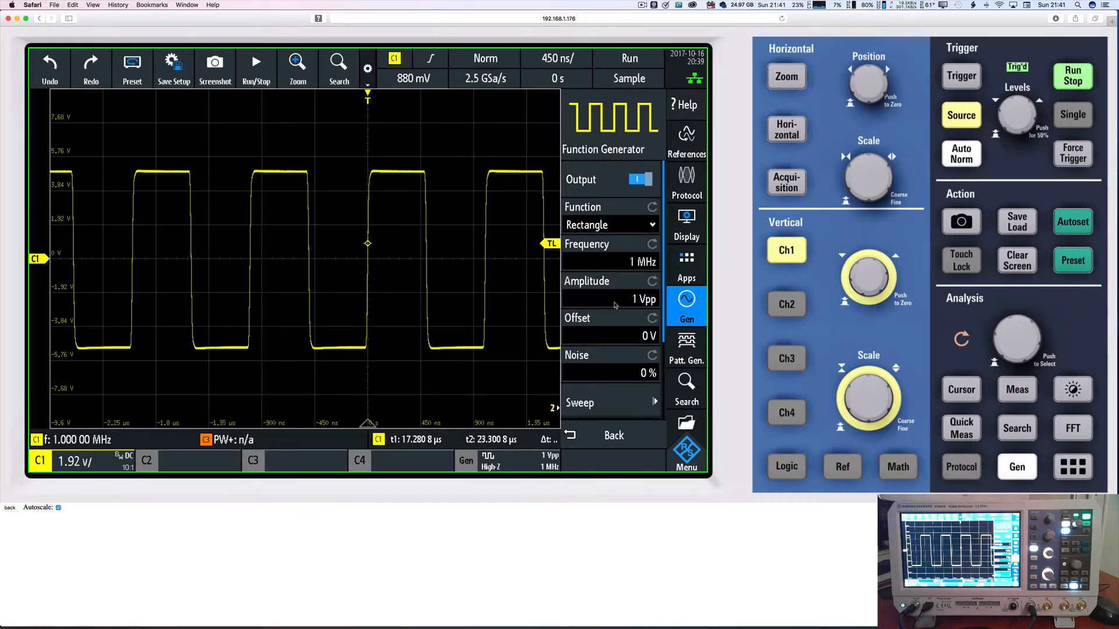
Set the channel 1 probe attenuation to 1:1 and close the probe settings.
left_click(124, 467)
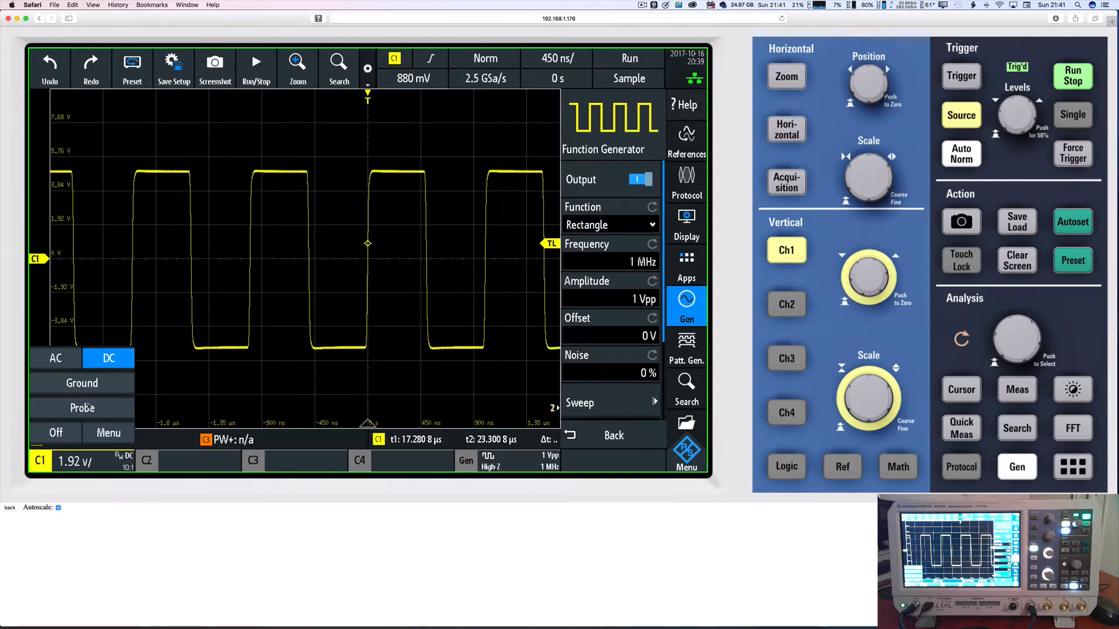
left_click(85, 408)
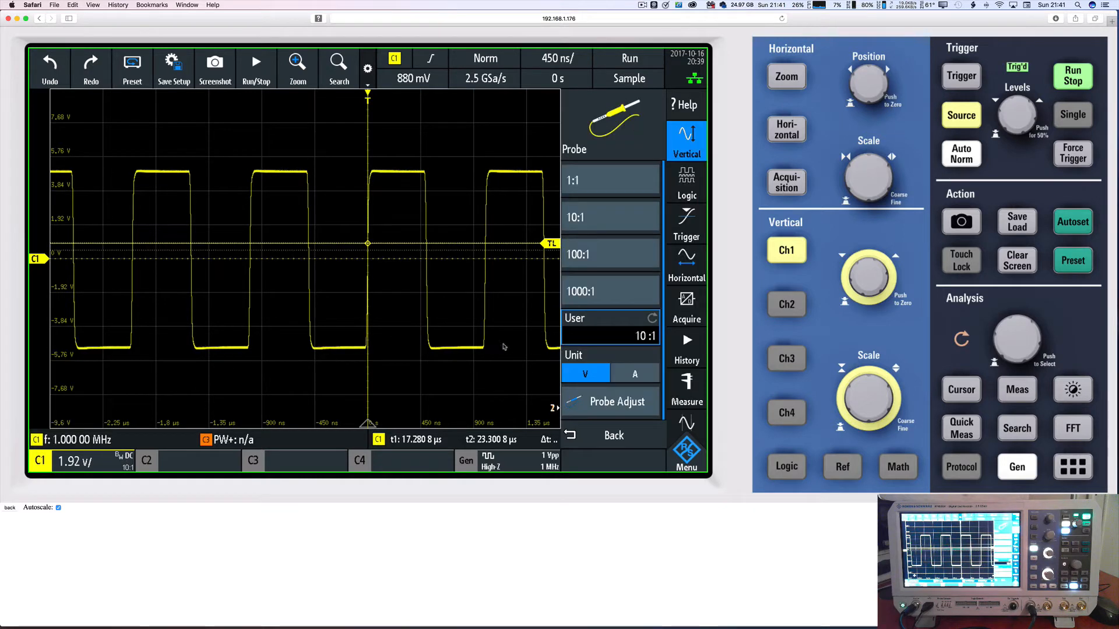
left_click(593, 186)
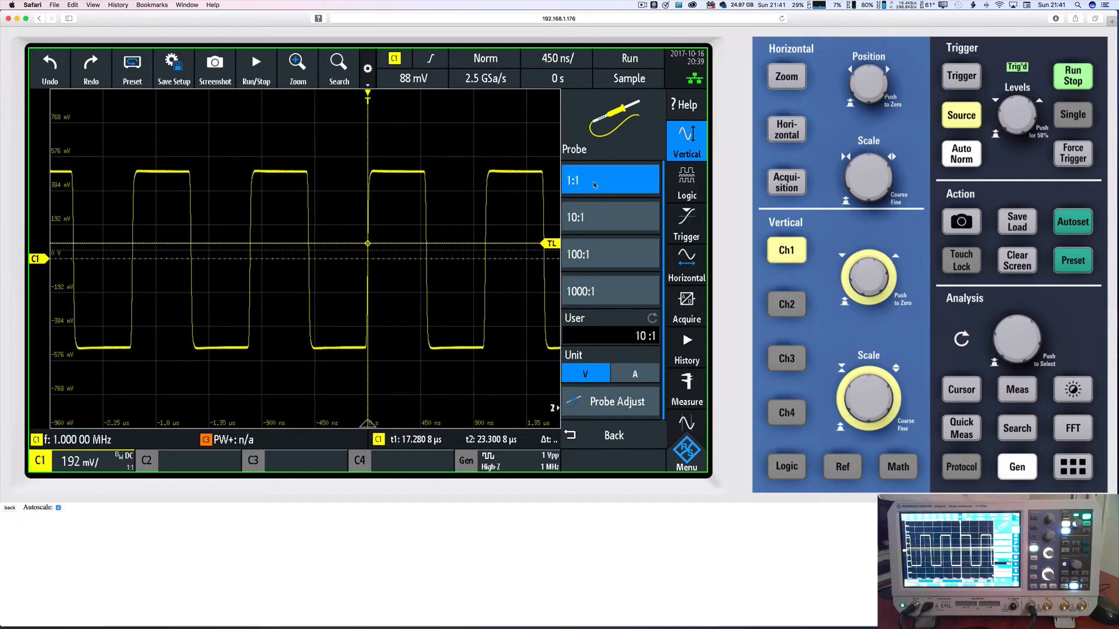
left_click(490, 143)
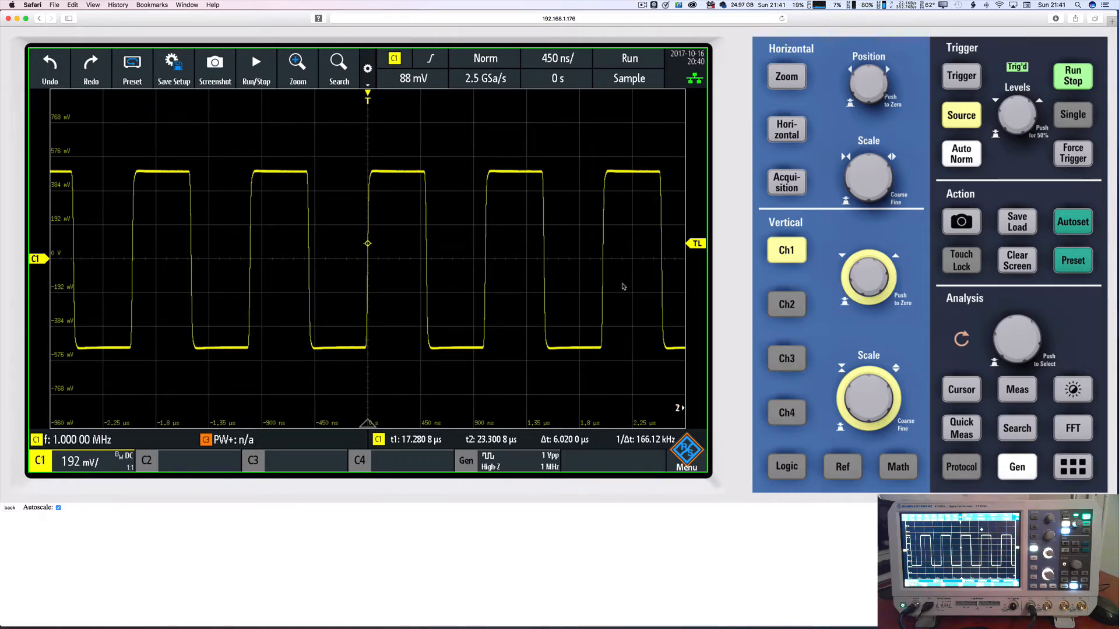
Open the display intensities and try the waveform intensity at its minimum of 0 %, then at its maximum of 100 %.
left_click(1074, 389)
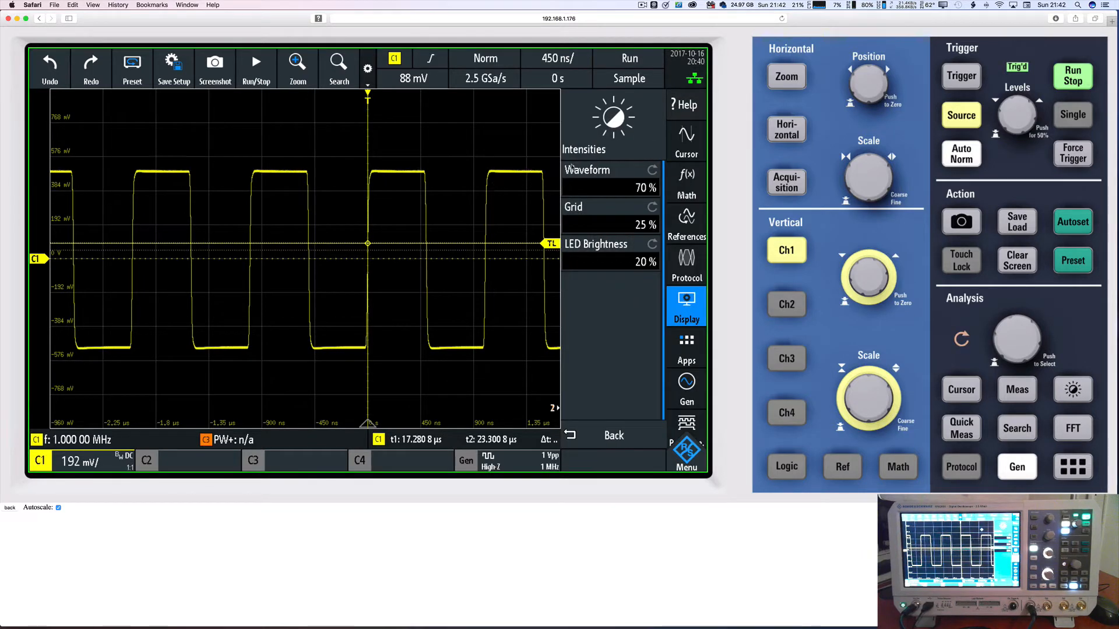
left_click(606, 187)
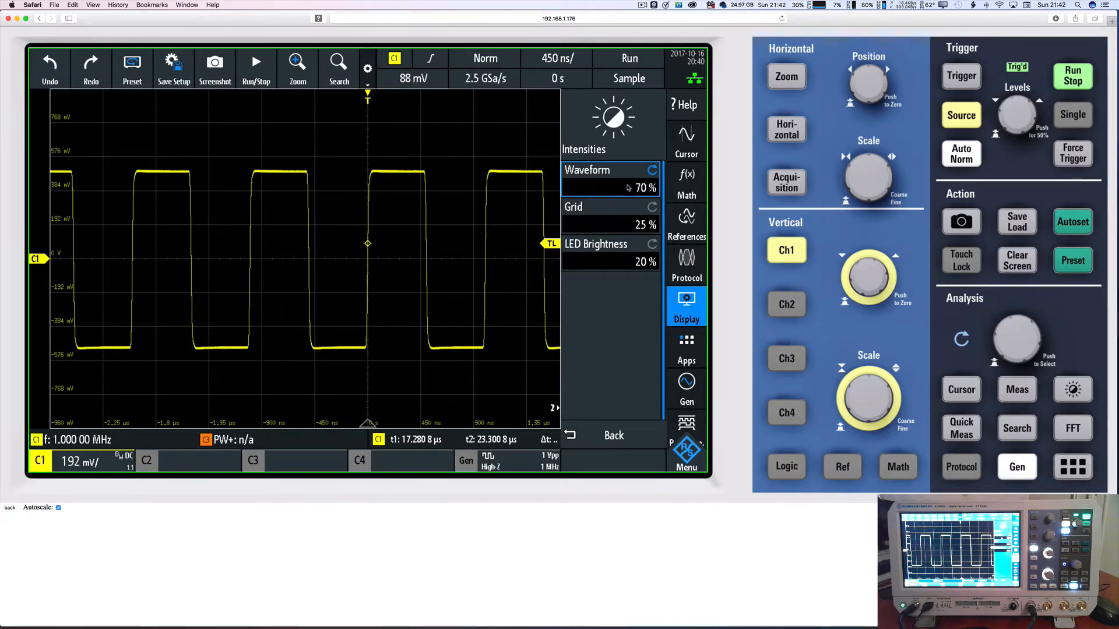
left_click(600, 186)
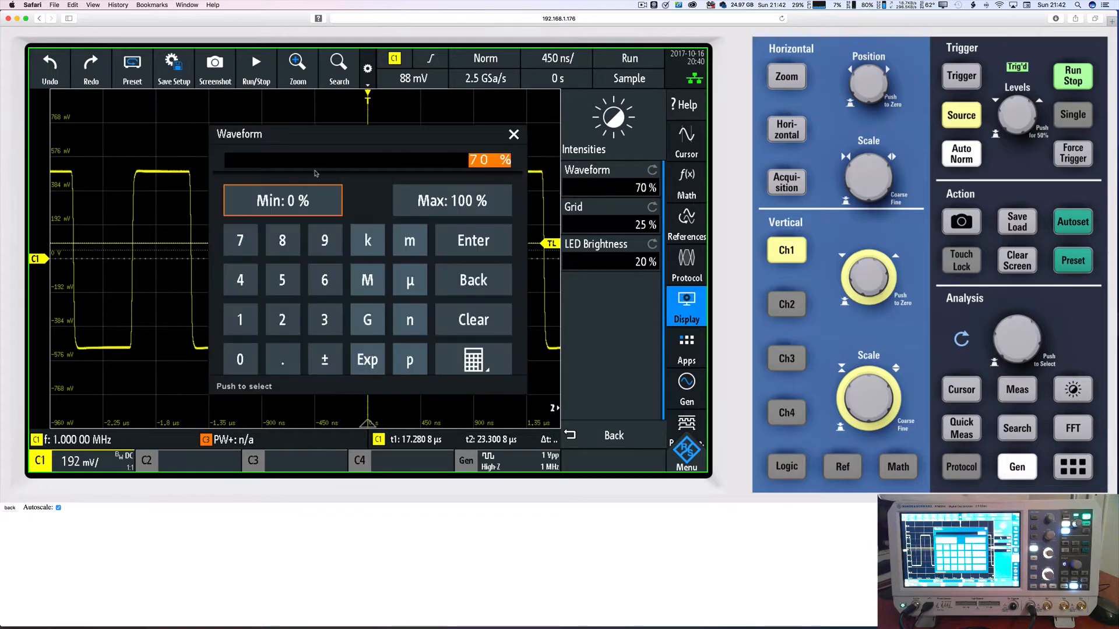
left_click_drag(330, 148, 220, 133)
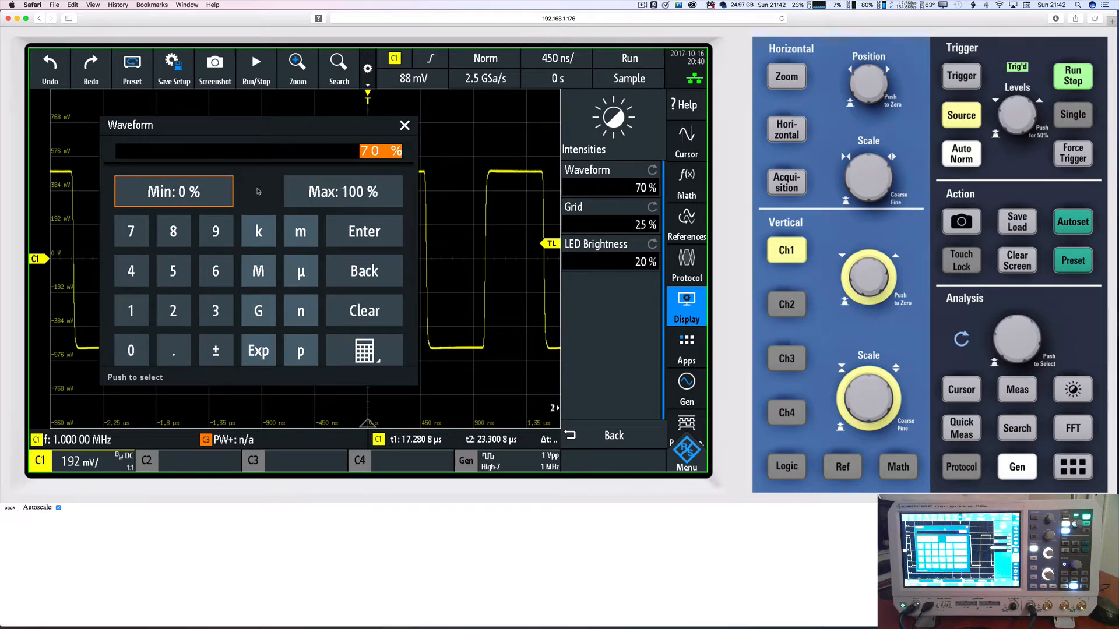
left_click(191, 194)
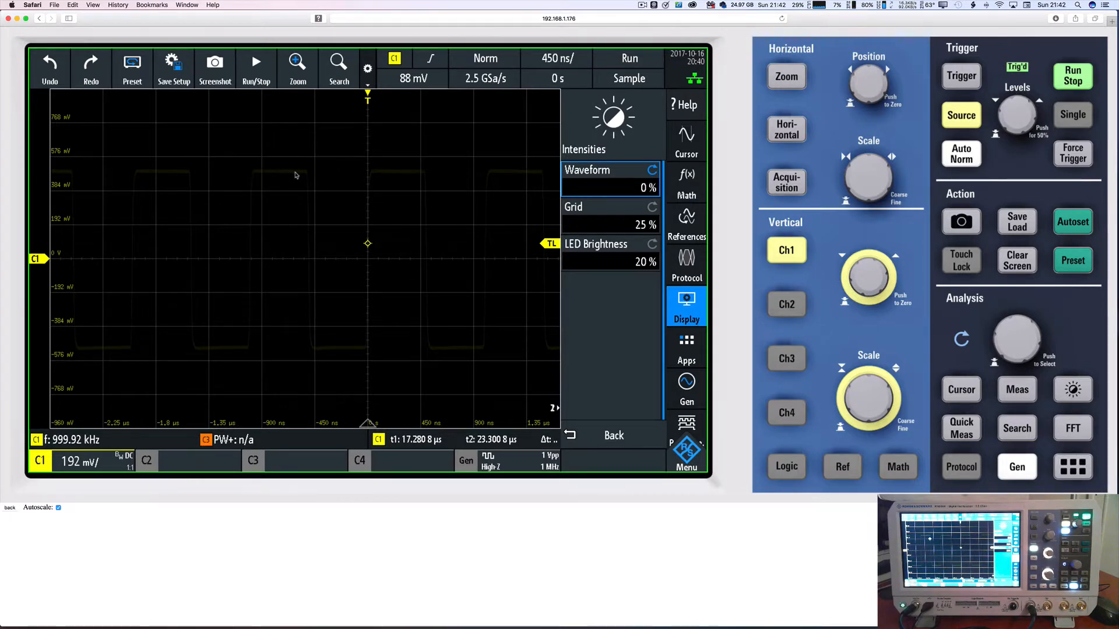
left_click(595, 189)
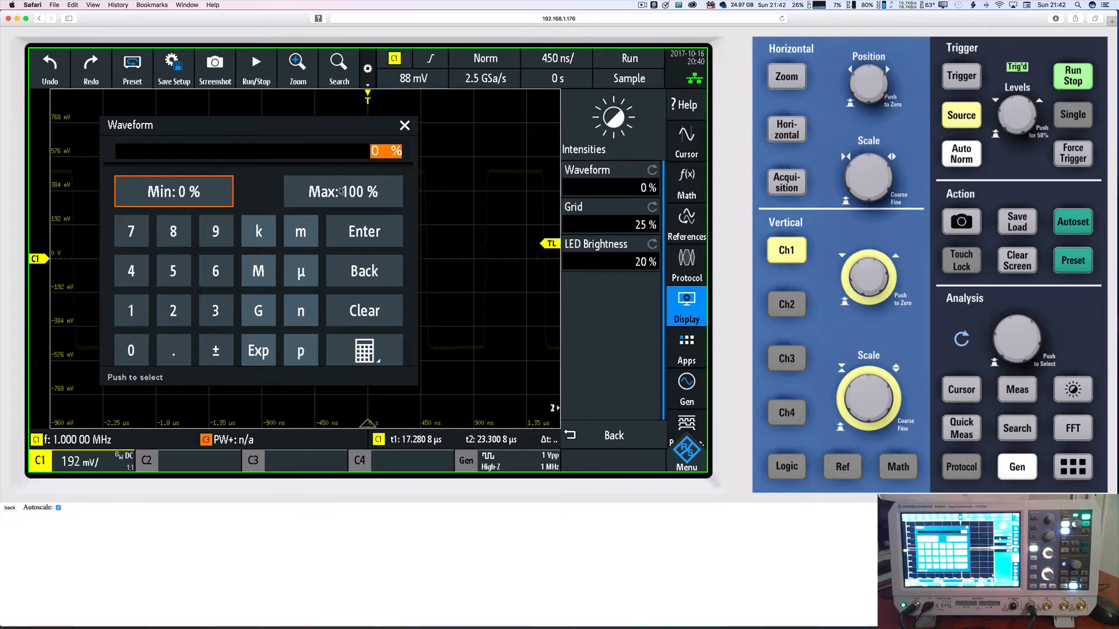
left_click(378, 194)
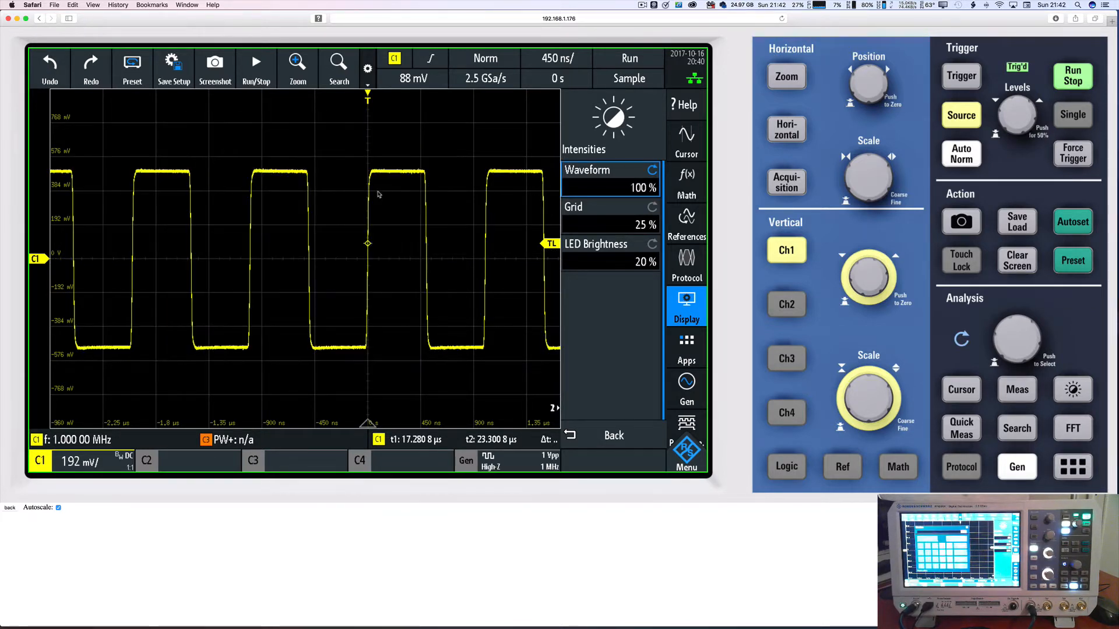
Set the waveform intensity to 75 % and look at the grid and LED brightness values.
left_click(598, 188)
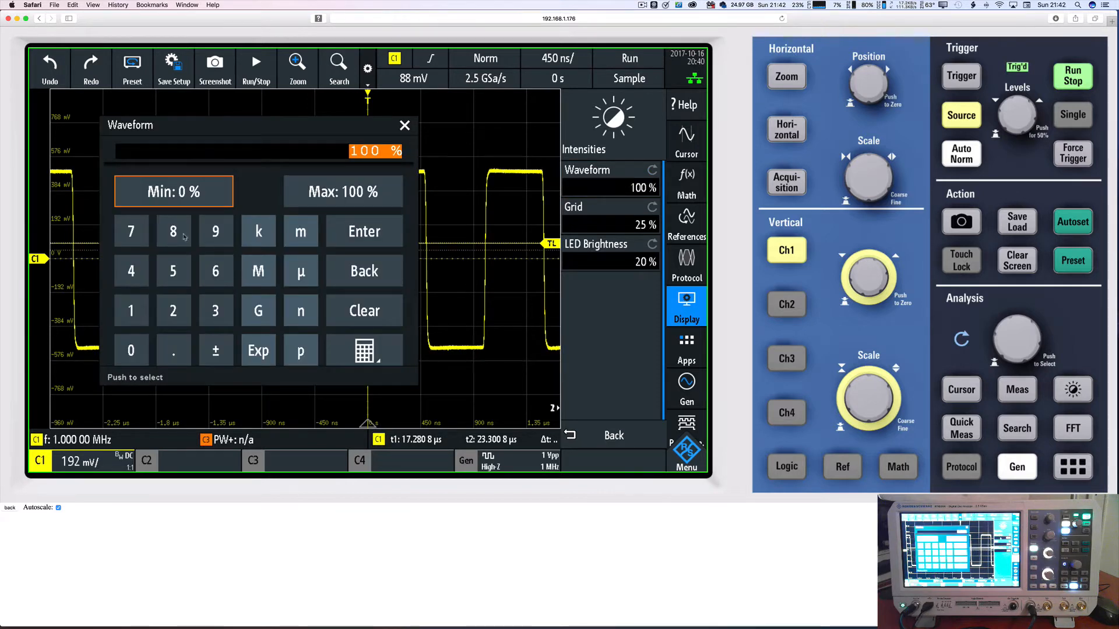
left_click(131, 231)
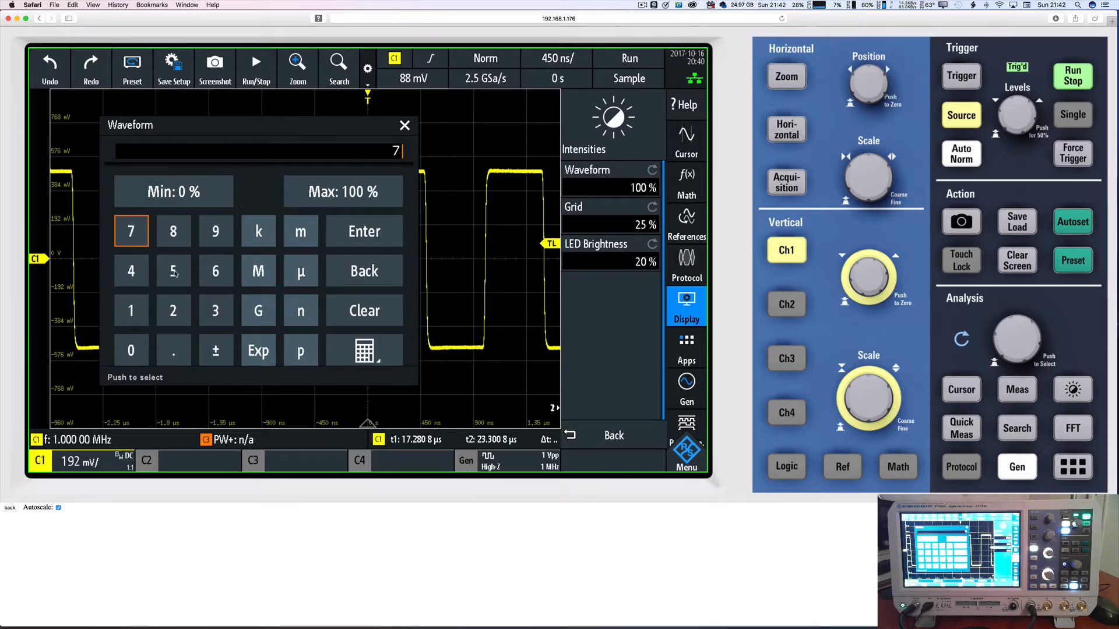
left_click(173, 271)
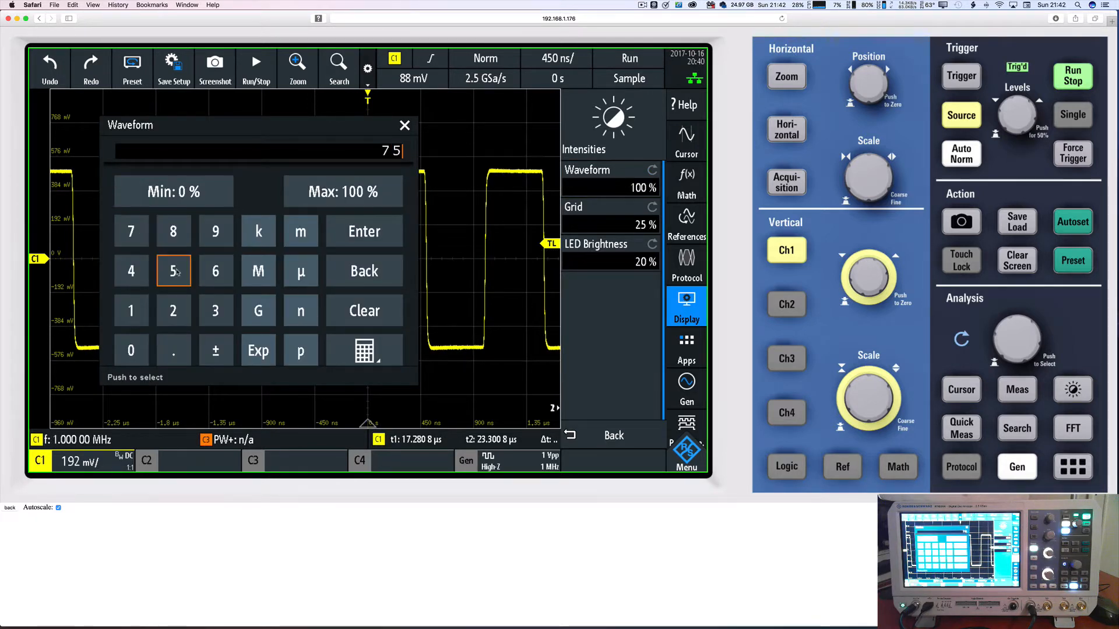
left_click(381, 233)
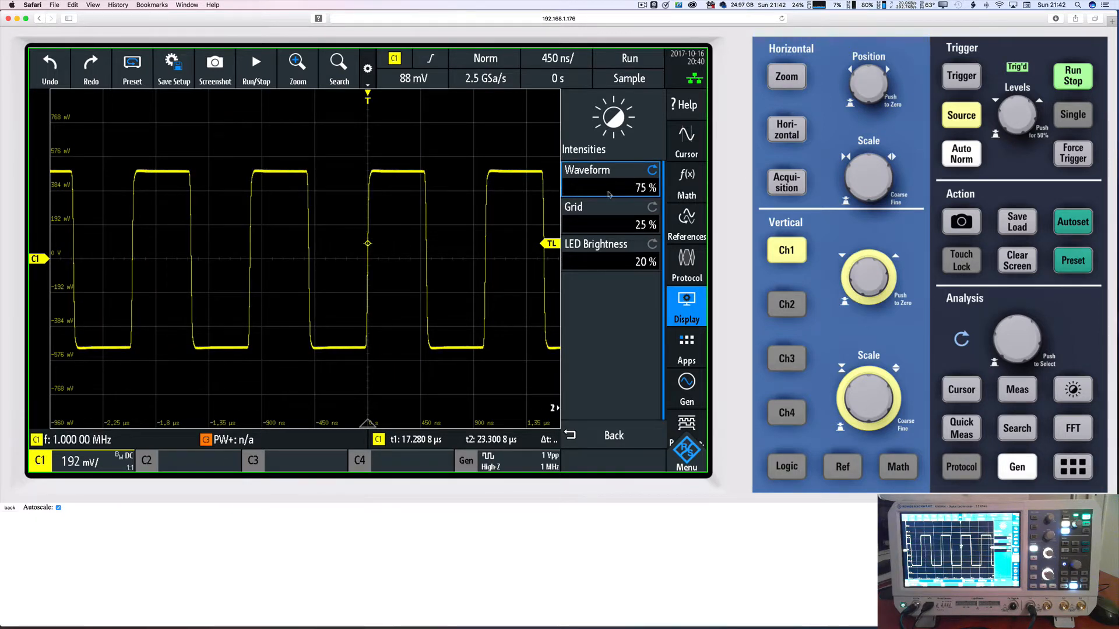
left_click(608, 226)
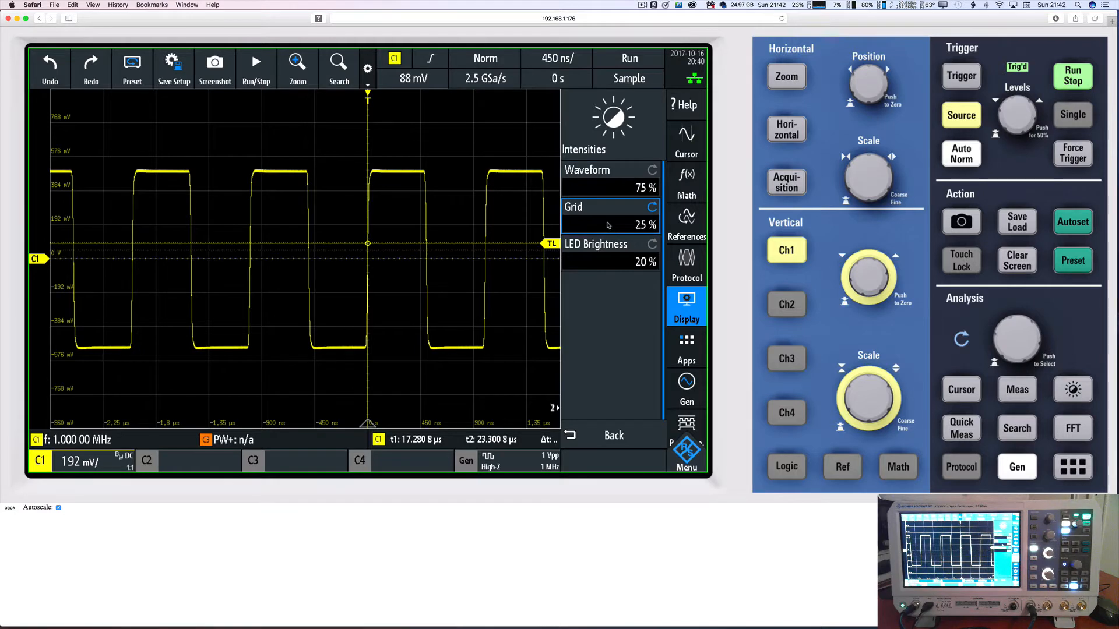
left_click(595, 254)
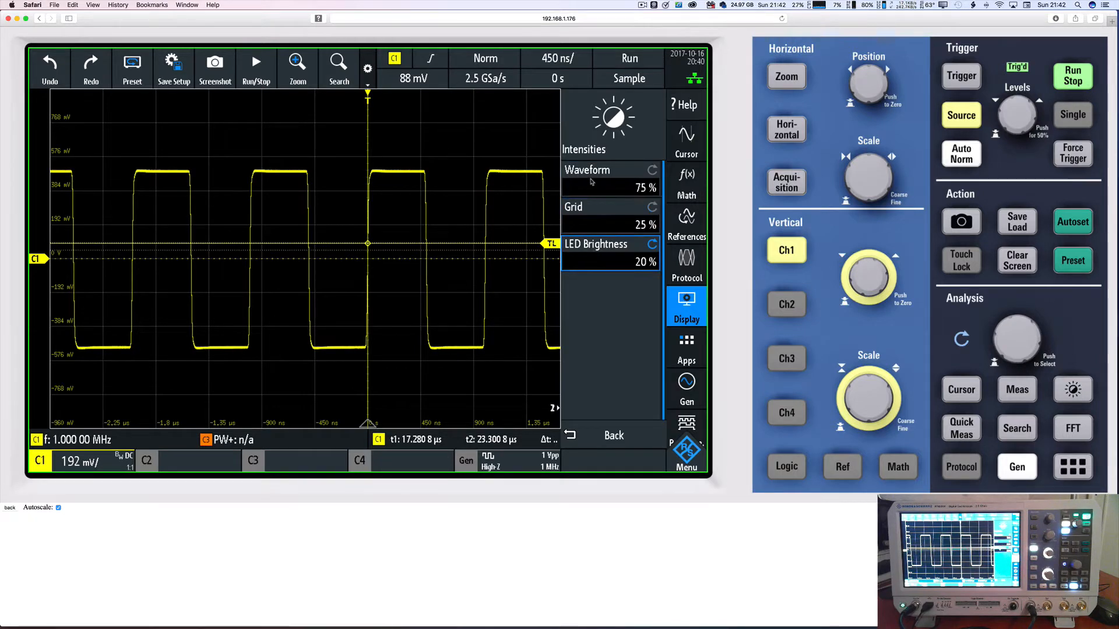
Return to the general display settings and switch the persistence to Off and back to Manual.
left_click(578, 436)
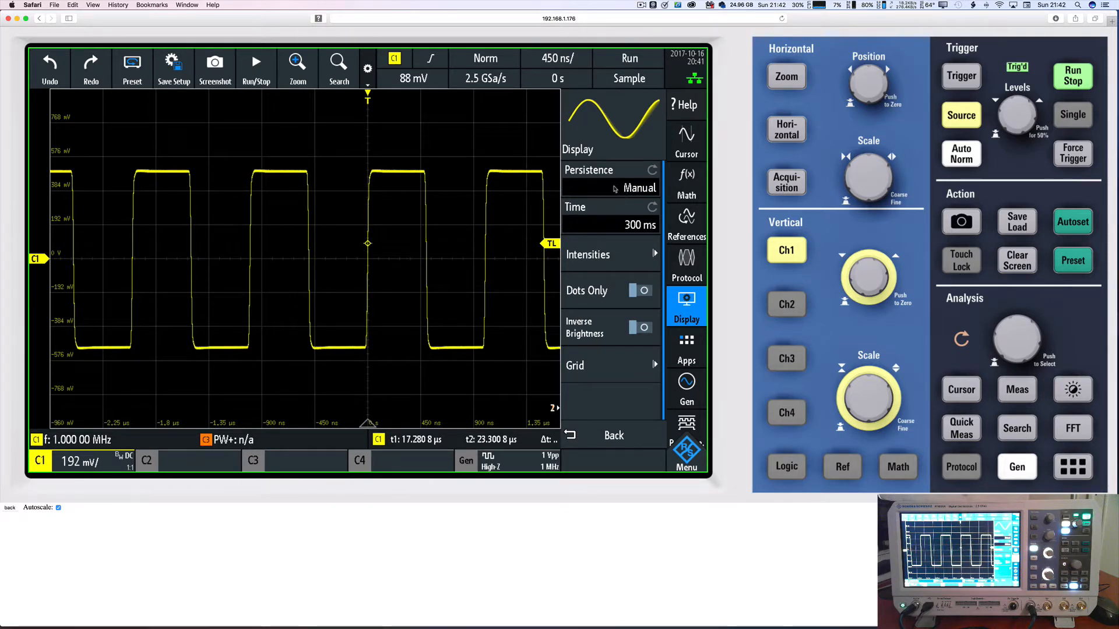
left_click(607, 191)
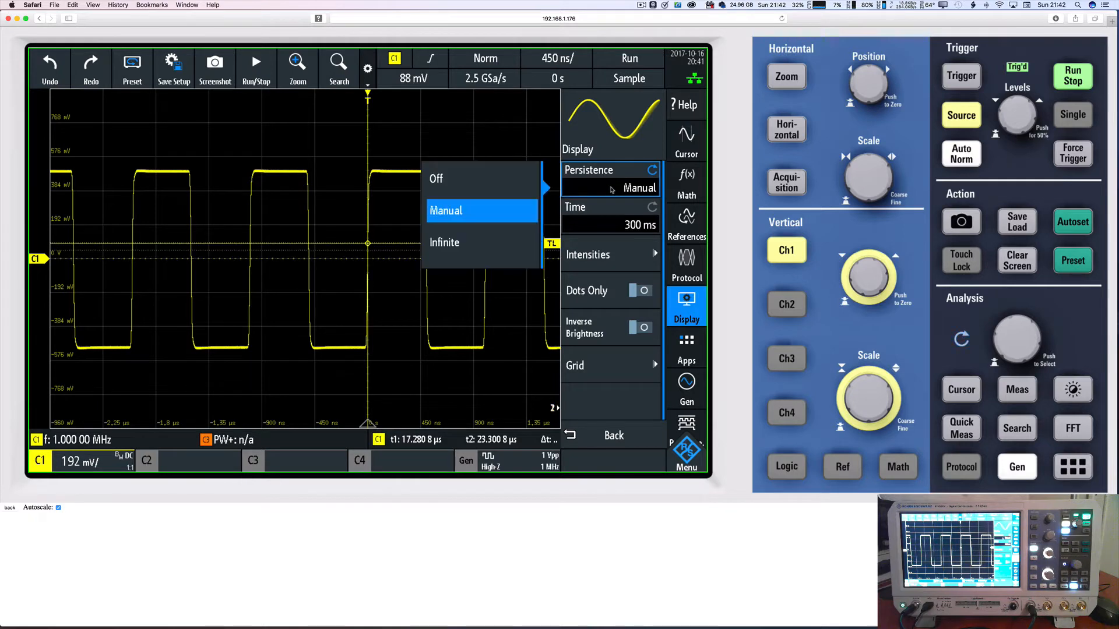
left_click(486, 180)
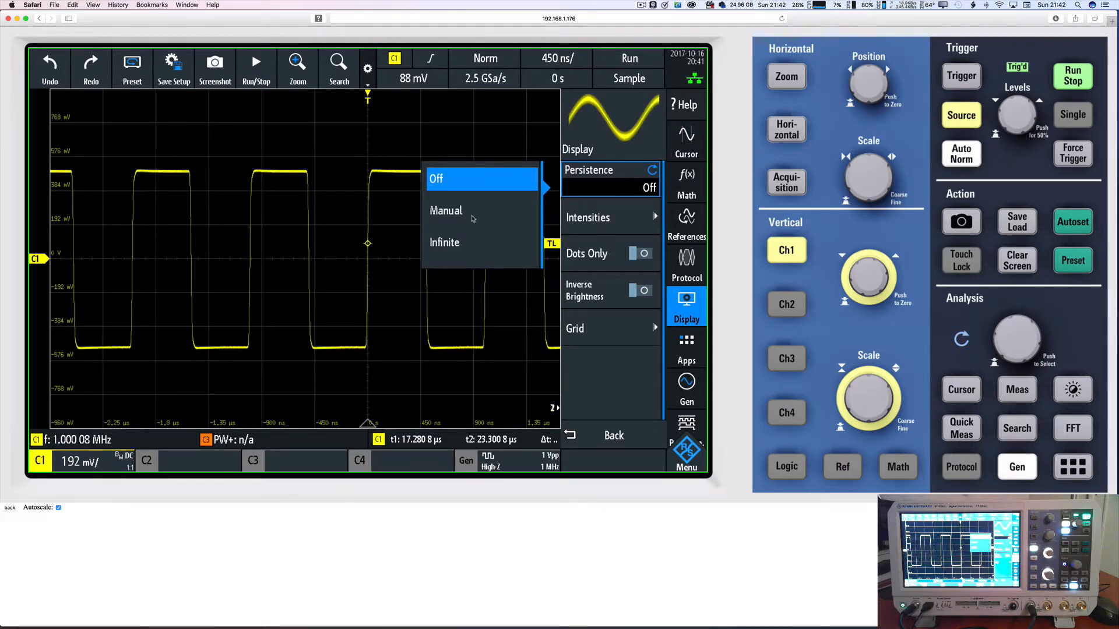
left_click(449, 212)
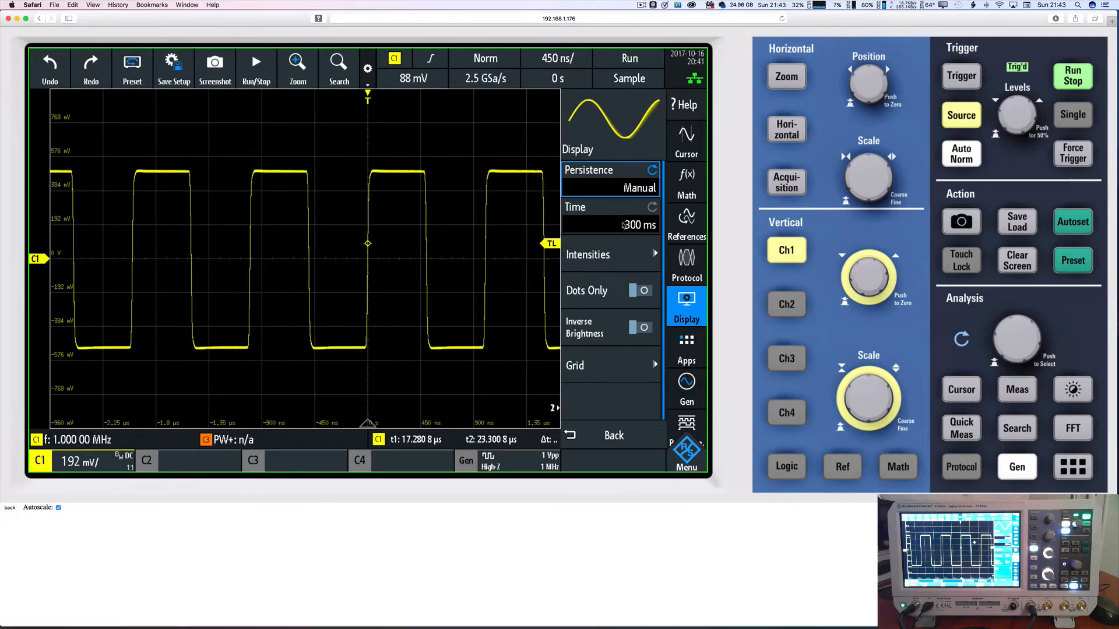
View the persistence time entry, try Infinite persistence and set the persistence back to Manual.
left_click(589, 226)
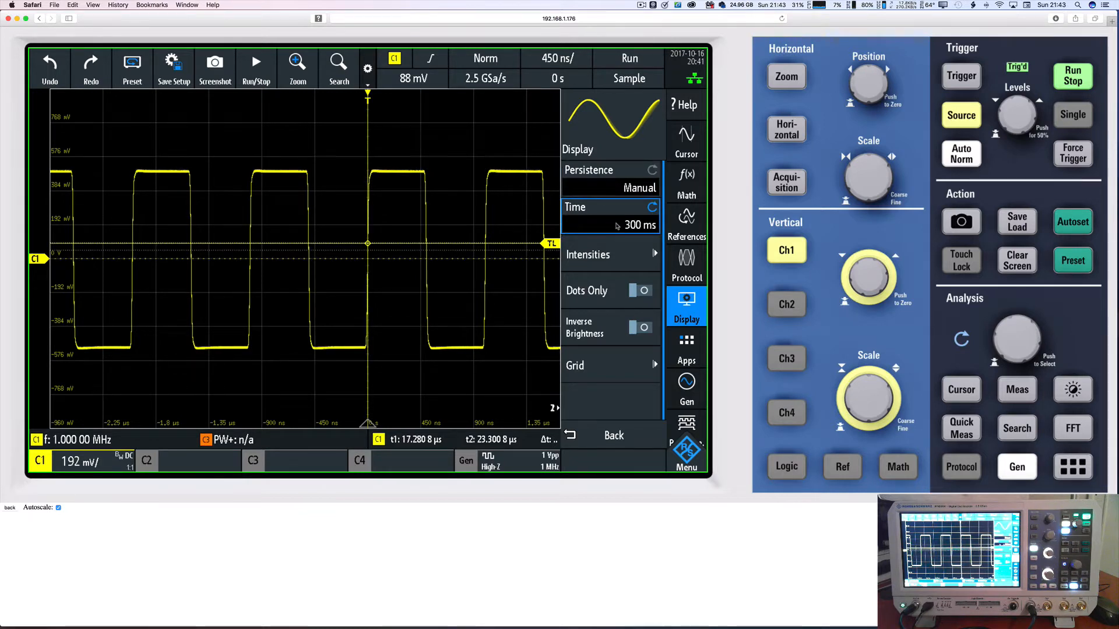
left_click(594, 227)
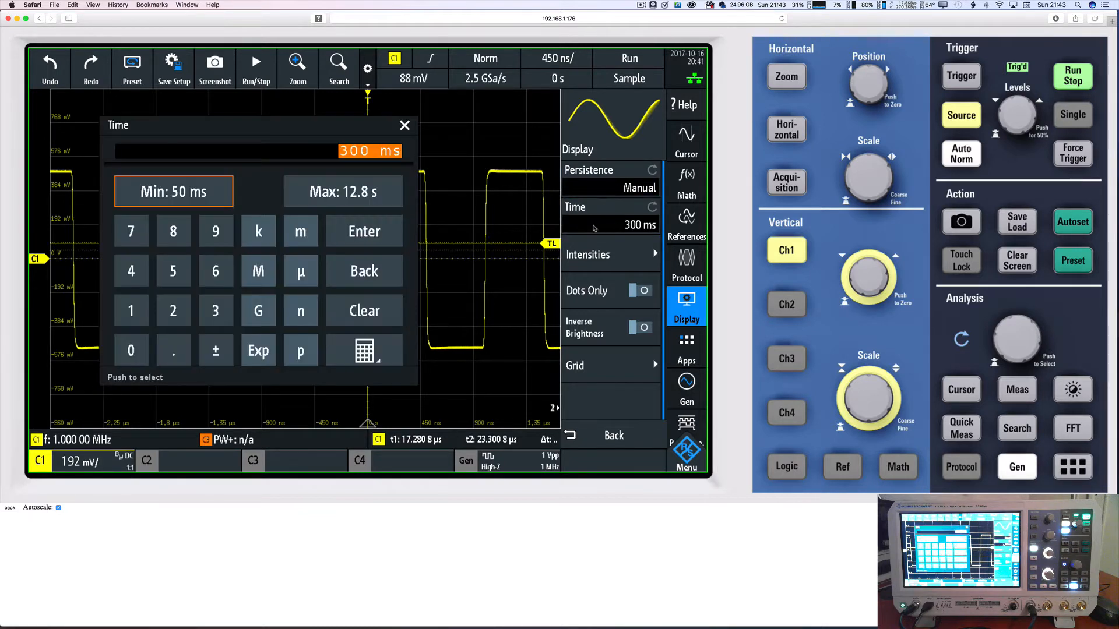
left_click(600, 187)
left_click(460, 246)
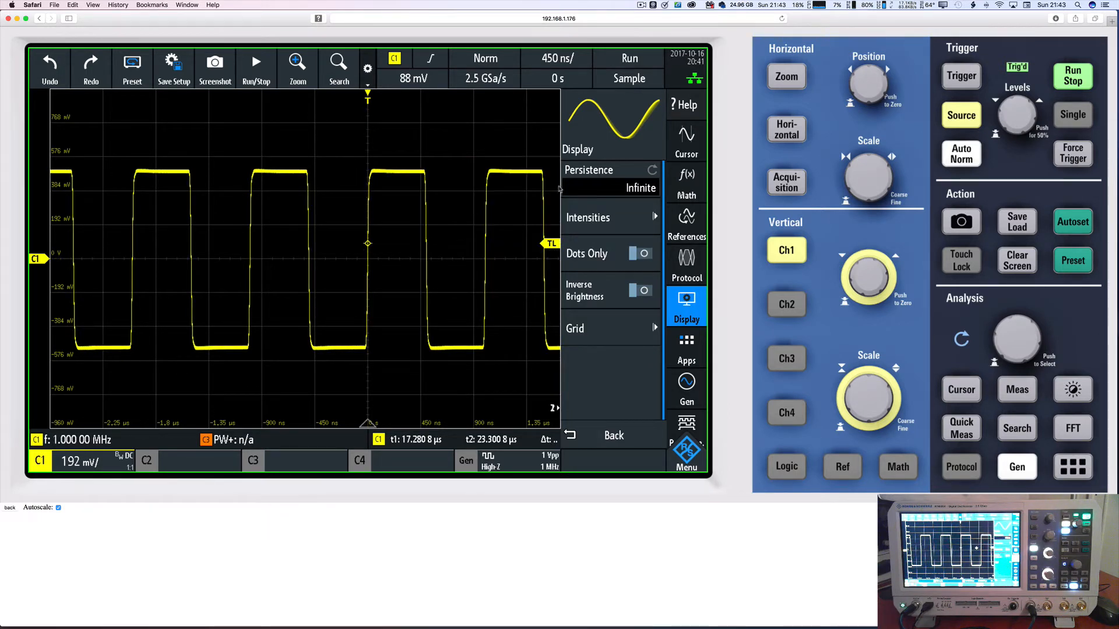
left_click(622, 189)
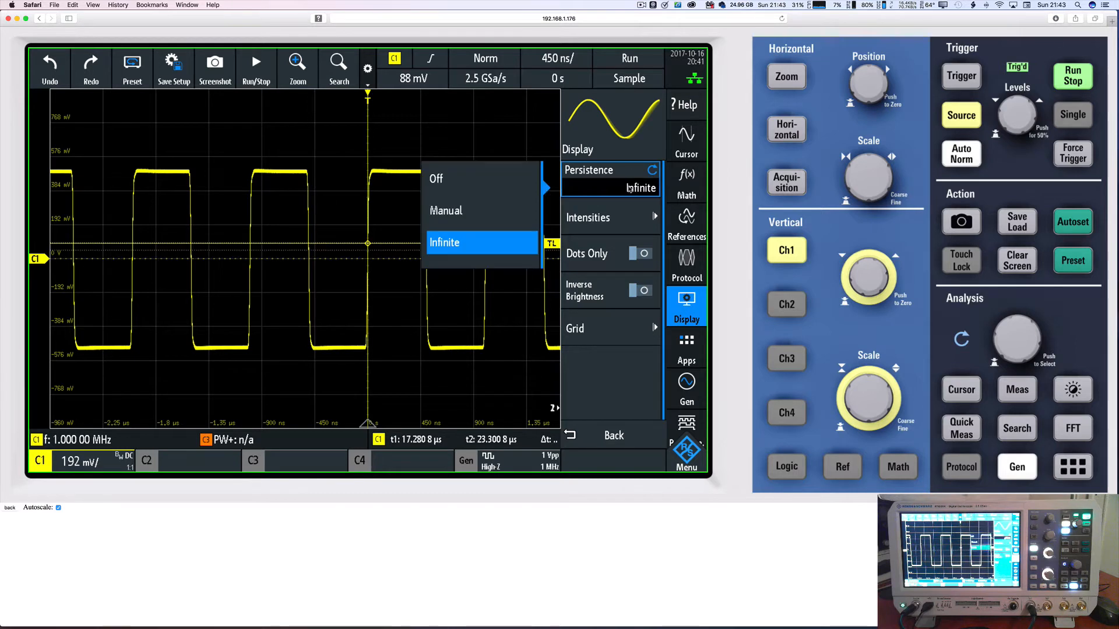
left_click(483, 209)
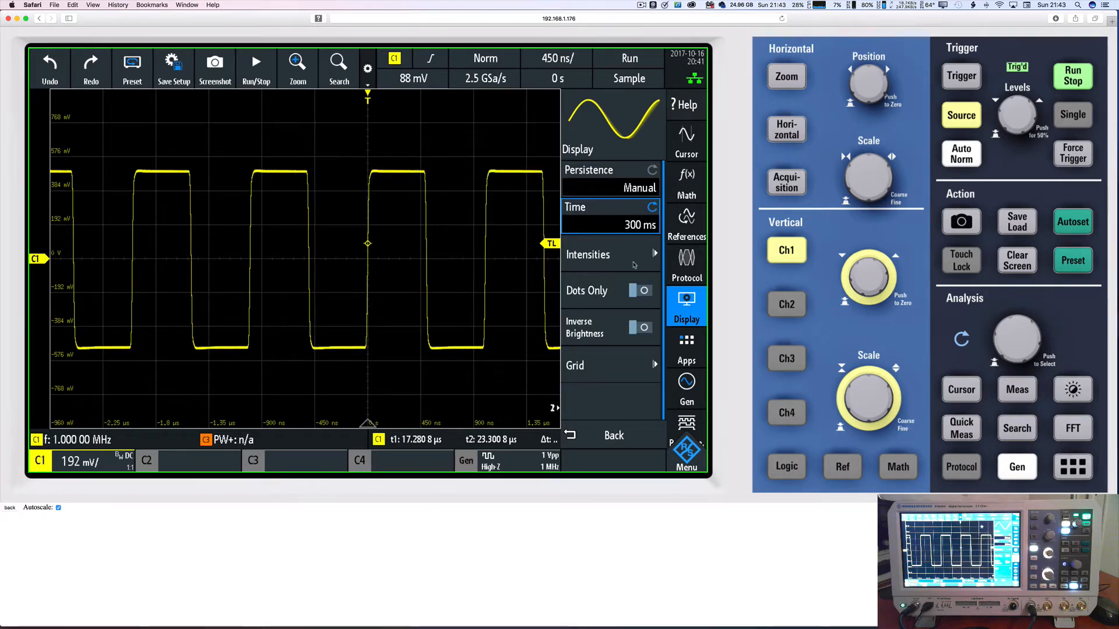
Switch Dots Only on and off again, and do the same with Inverse Brightness.
left_click(639, 291)
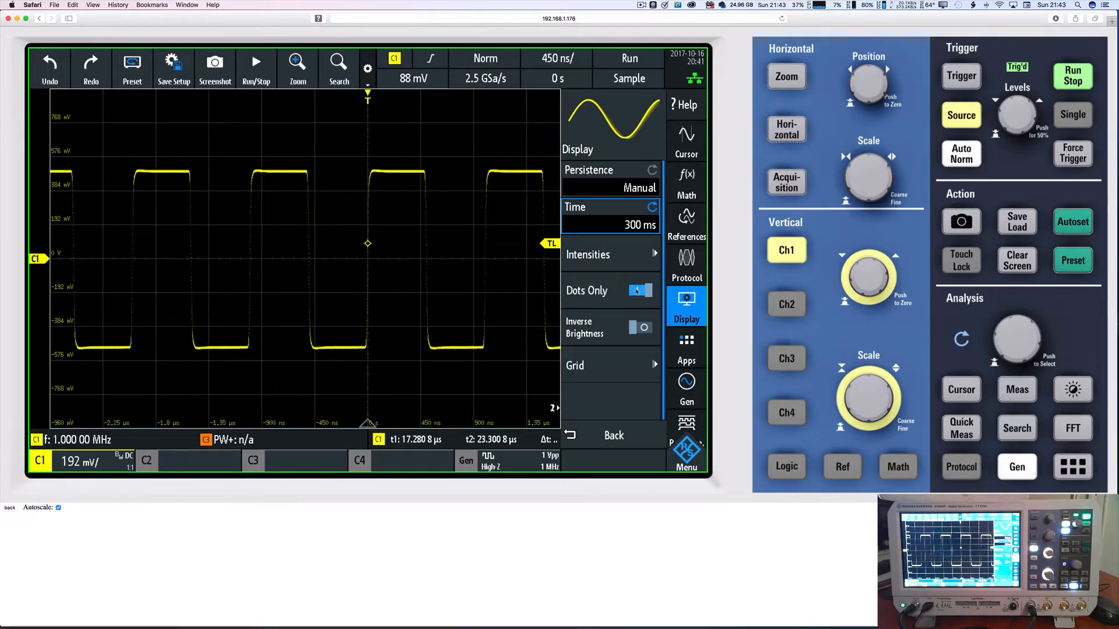
left_click(637, 290)
left_click(641, 328)
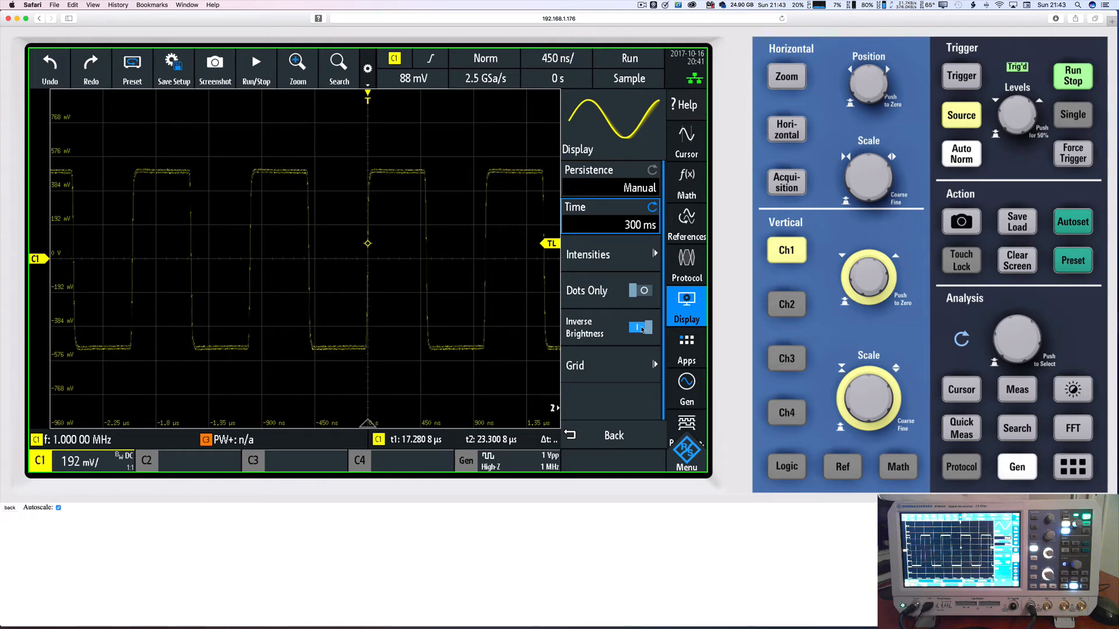
left_click(534, 319)
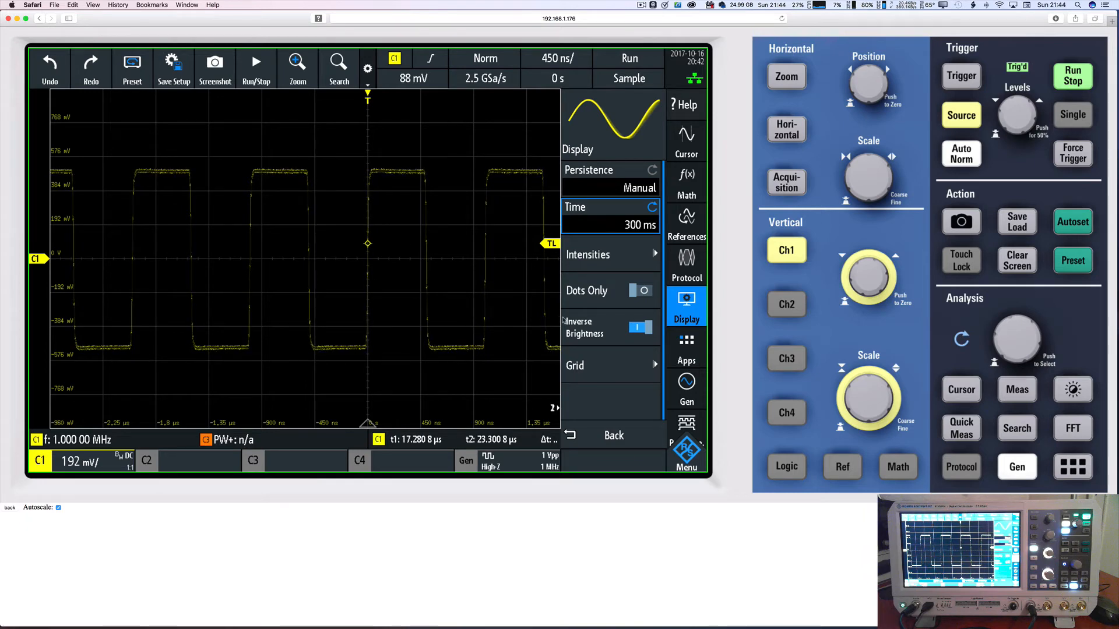
left_click(639, 329)
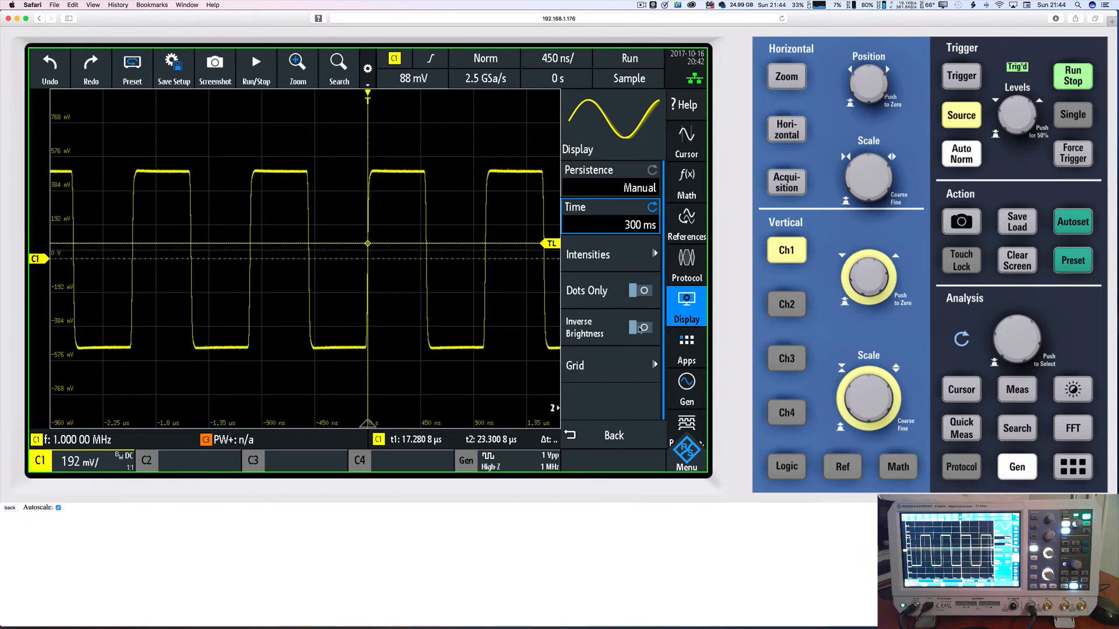
Change the display grid from lines to Reticle and close the settings to view the full waveform.
left_click(651, 374)
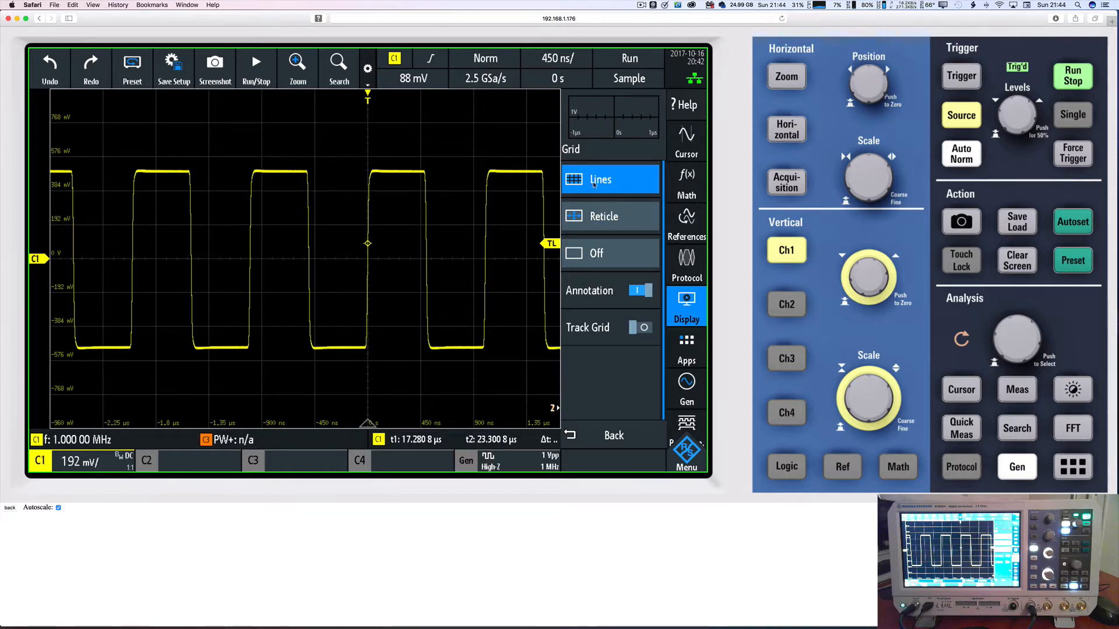
left_click(610, 218)
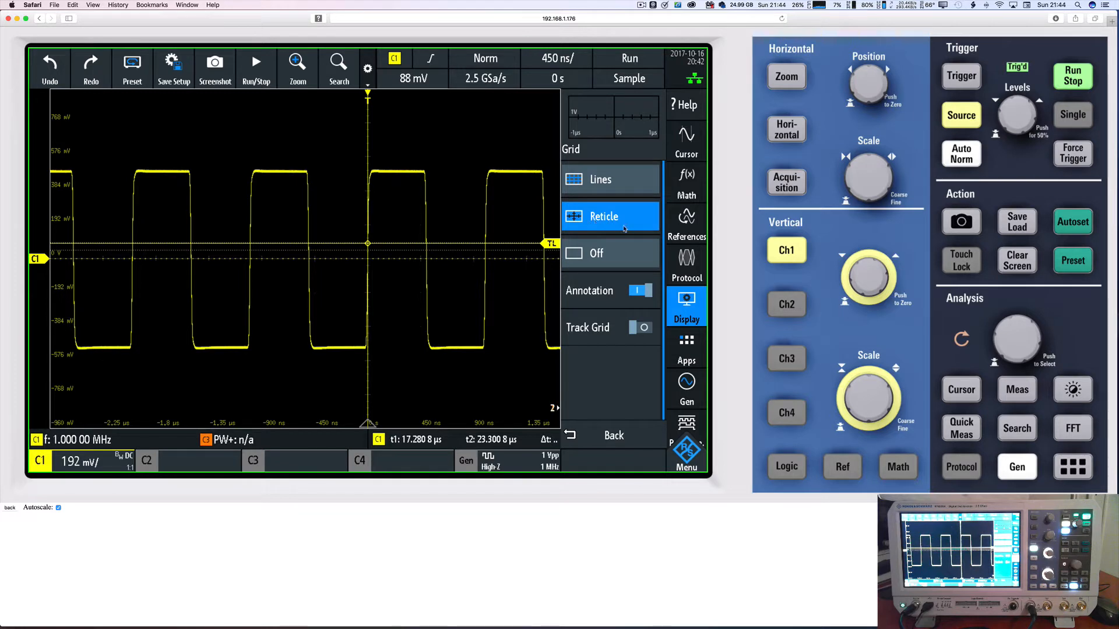
left_click(465, 143)
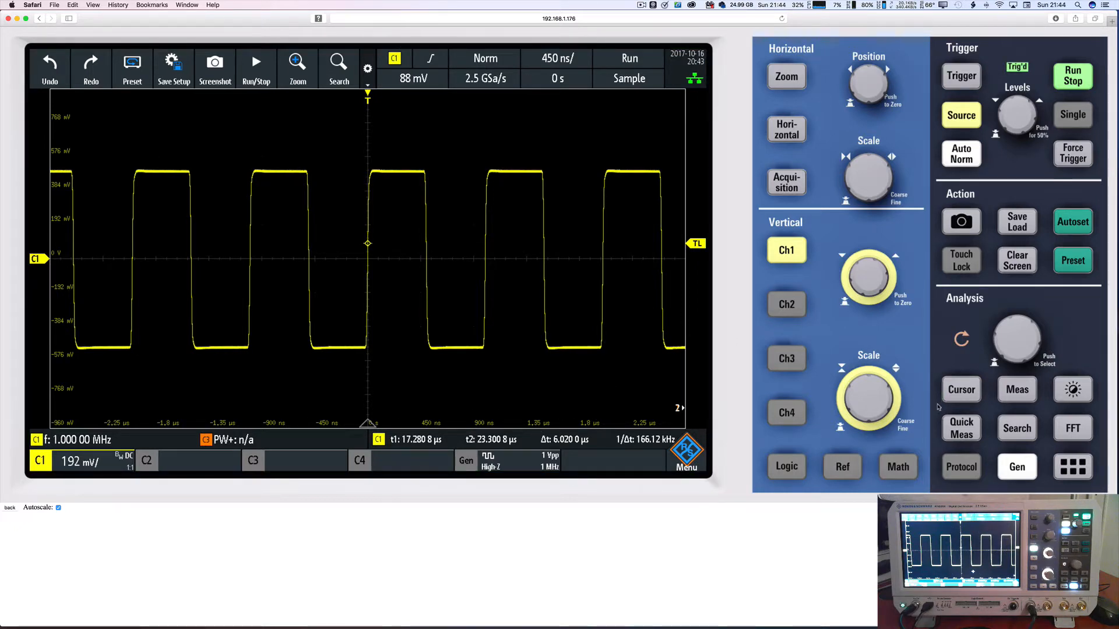
Turn the display grid Off in the grid settings and close them to view the full waveform.
left_click(1078, 397)
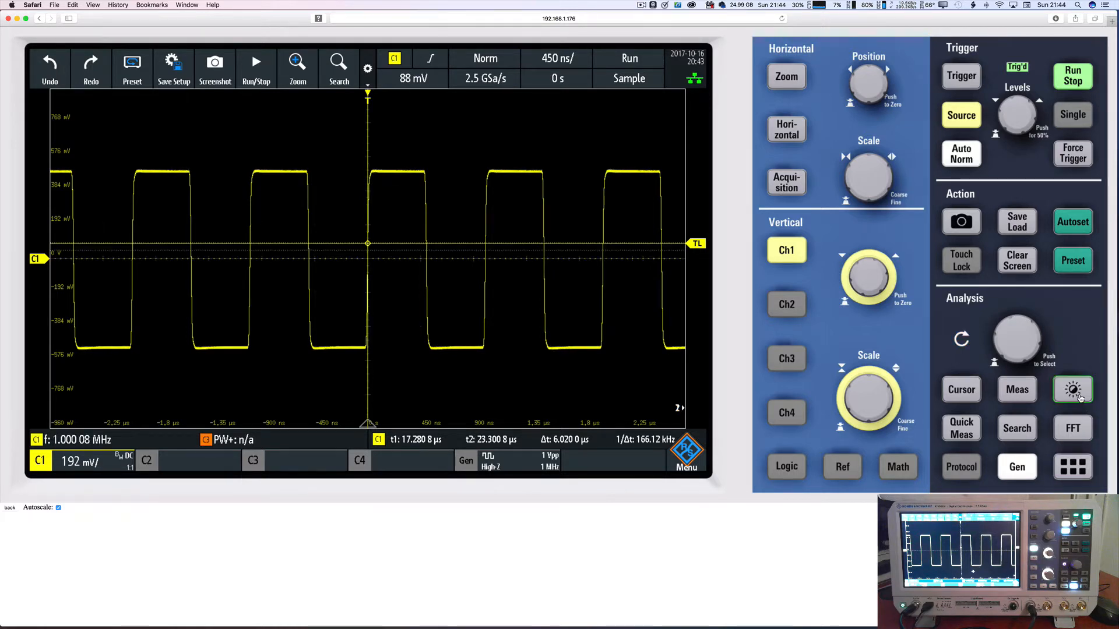
left_click(632, 434)
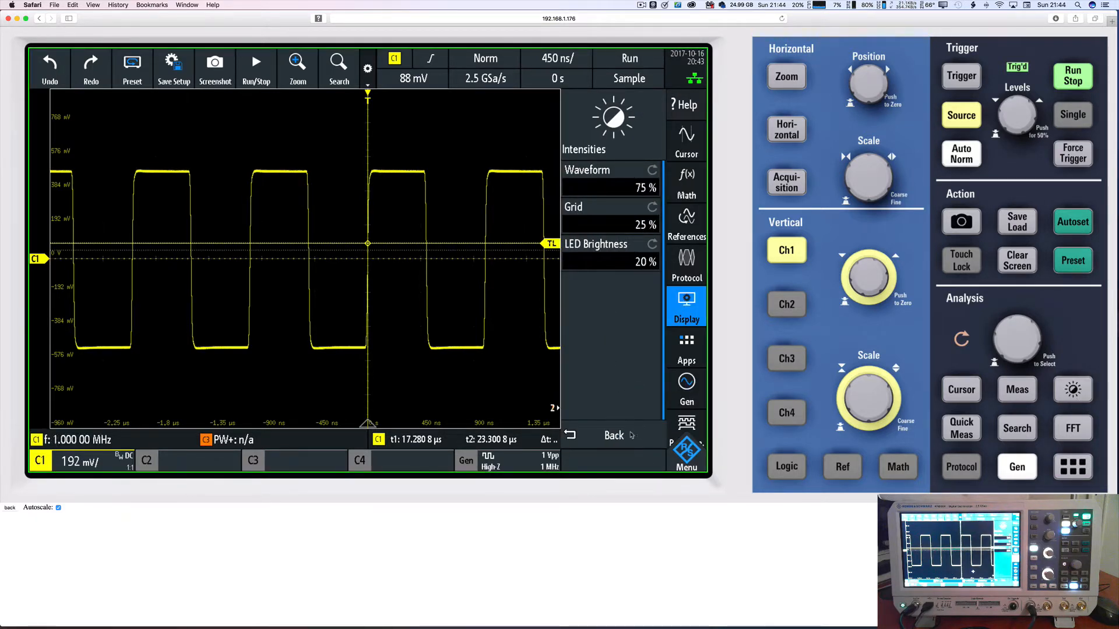
left_click(602, 365)
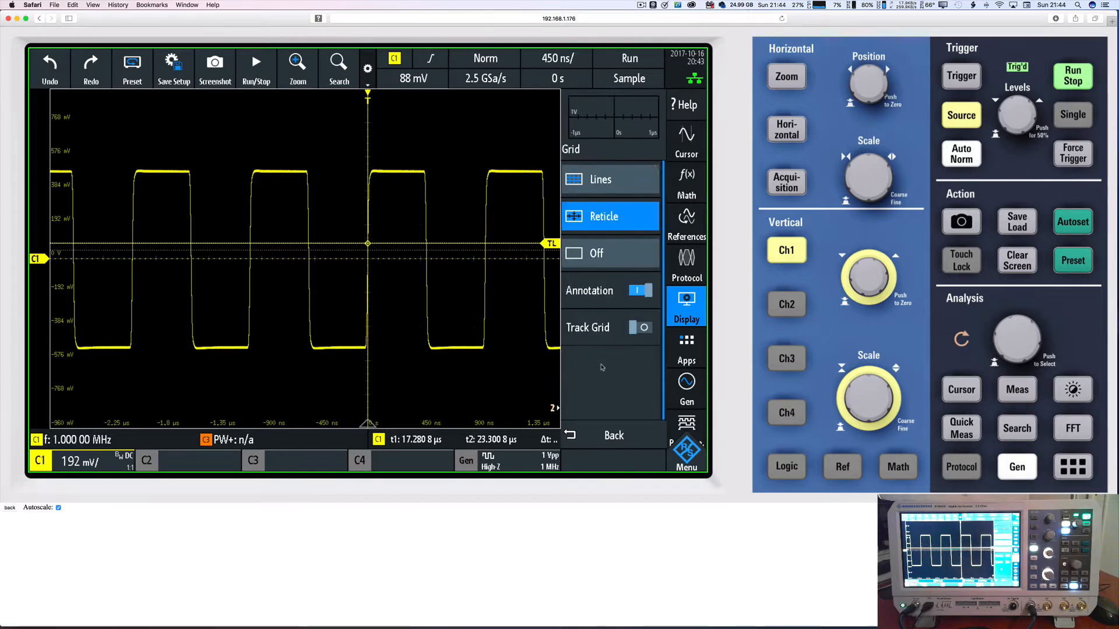
left_click(583, 255)
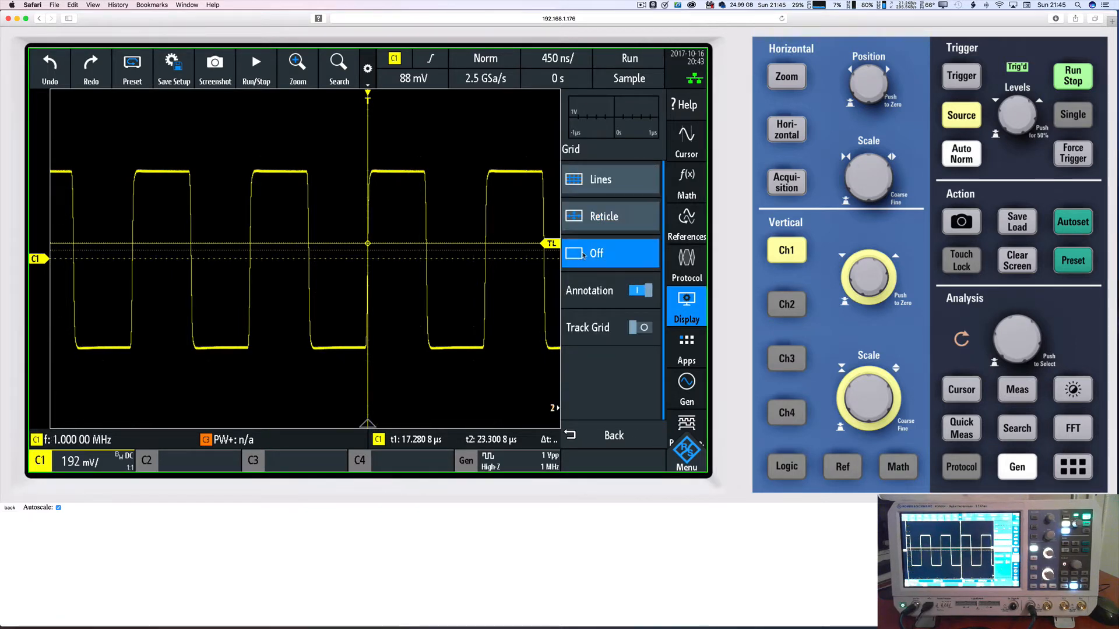
left_click(436, 144)
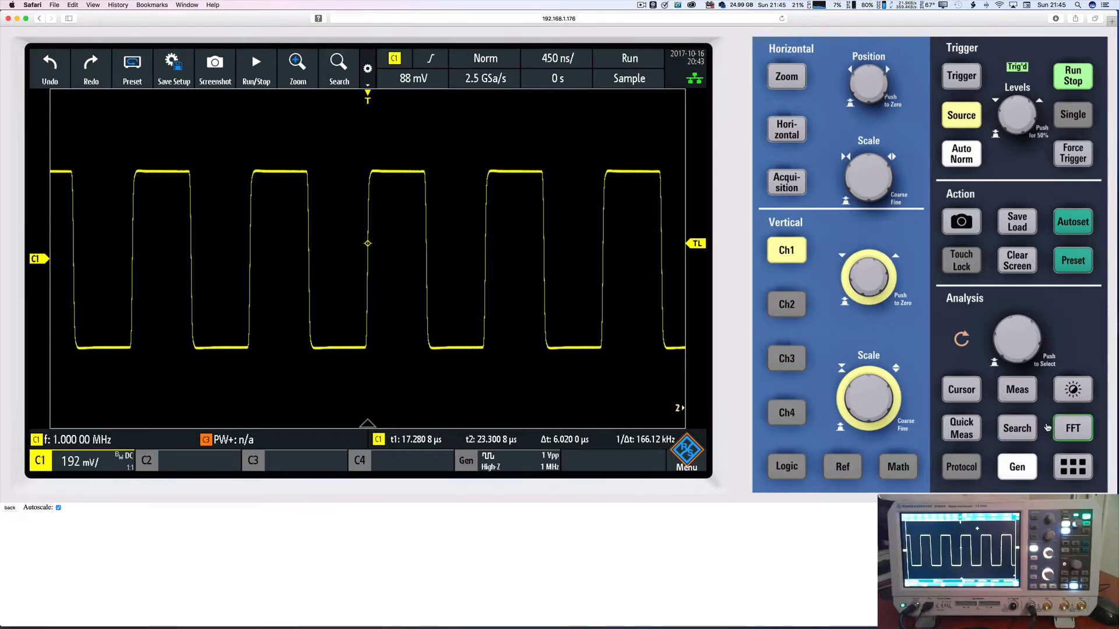
Change the display grid from Off to Lines in the grid settings.
left_click(1076, 389)
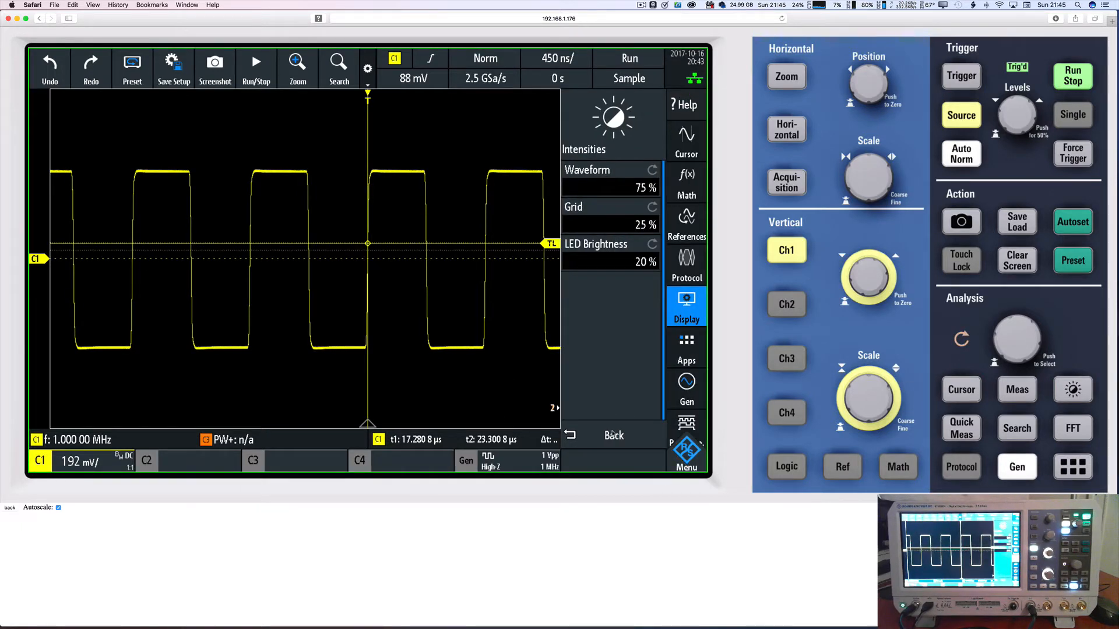
left_click(613, 435)
left_click(605, 361)
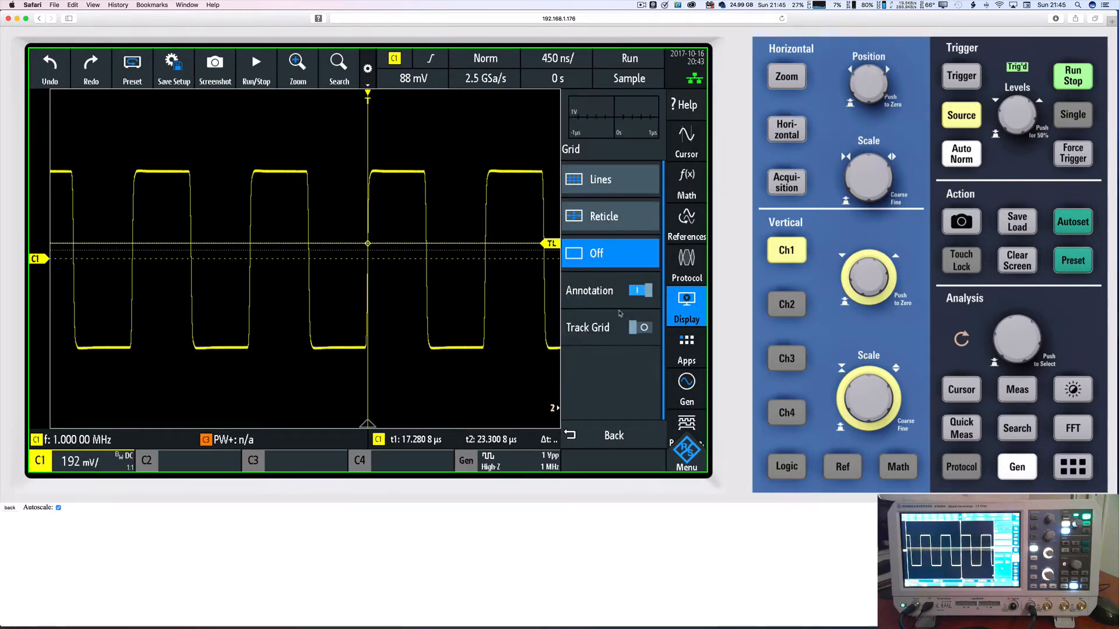
left_click(586, 178)
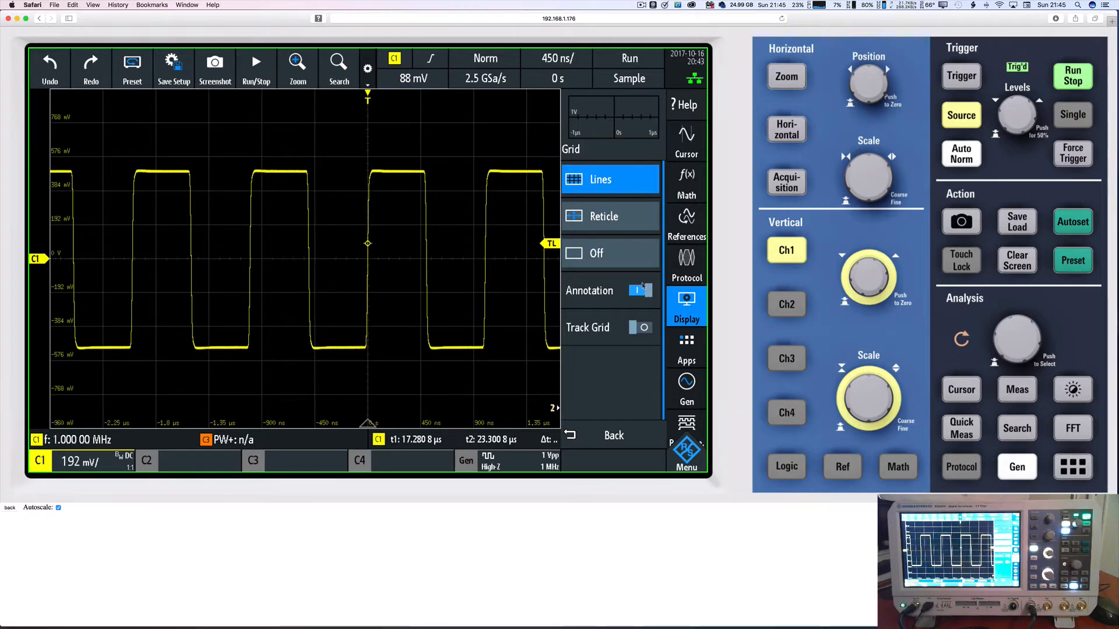
Switch the grid Annotation off and on again twice.
left_click(645, 291)
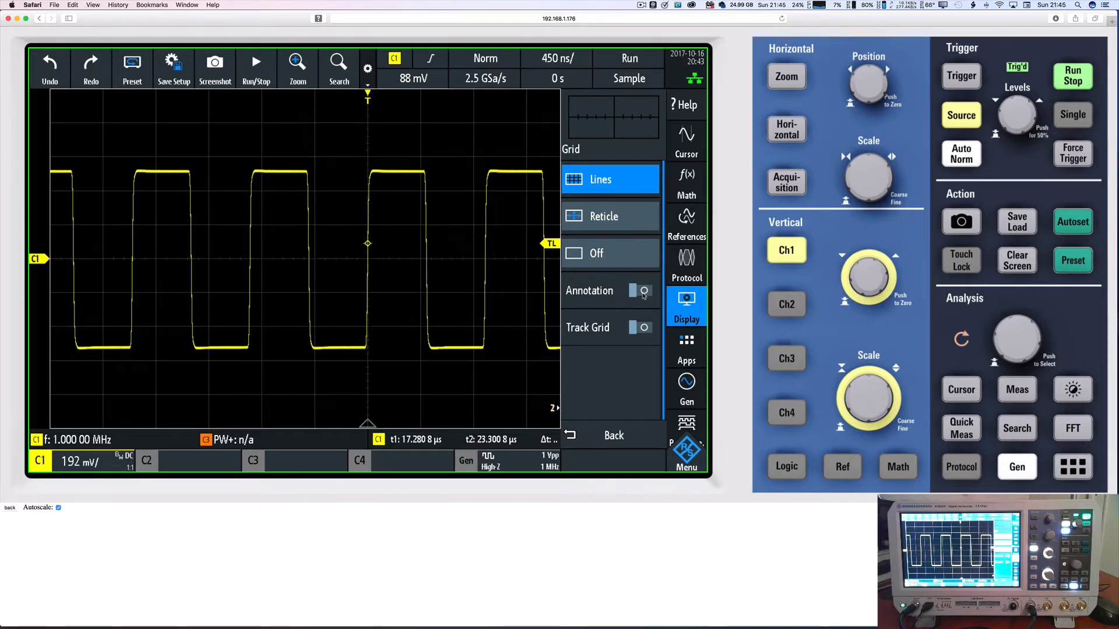
left_click(644, 294)
left_click(644, 292)
left_click(644, 291)
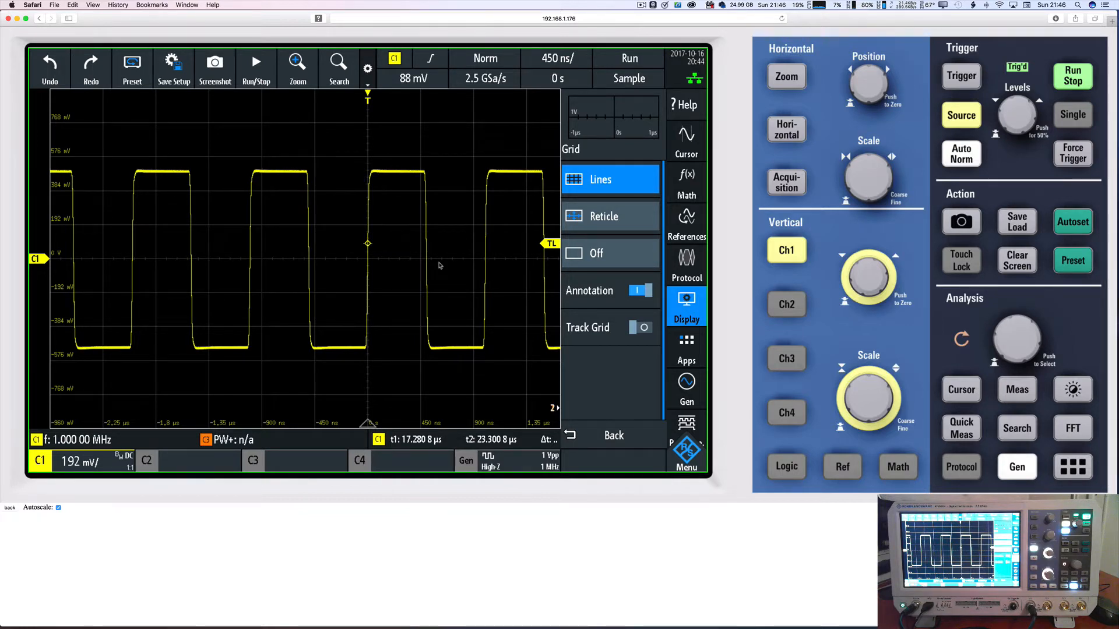
Return to the display settings and set the persistence time to 200 ms.
left_click(625, 437)
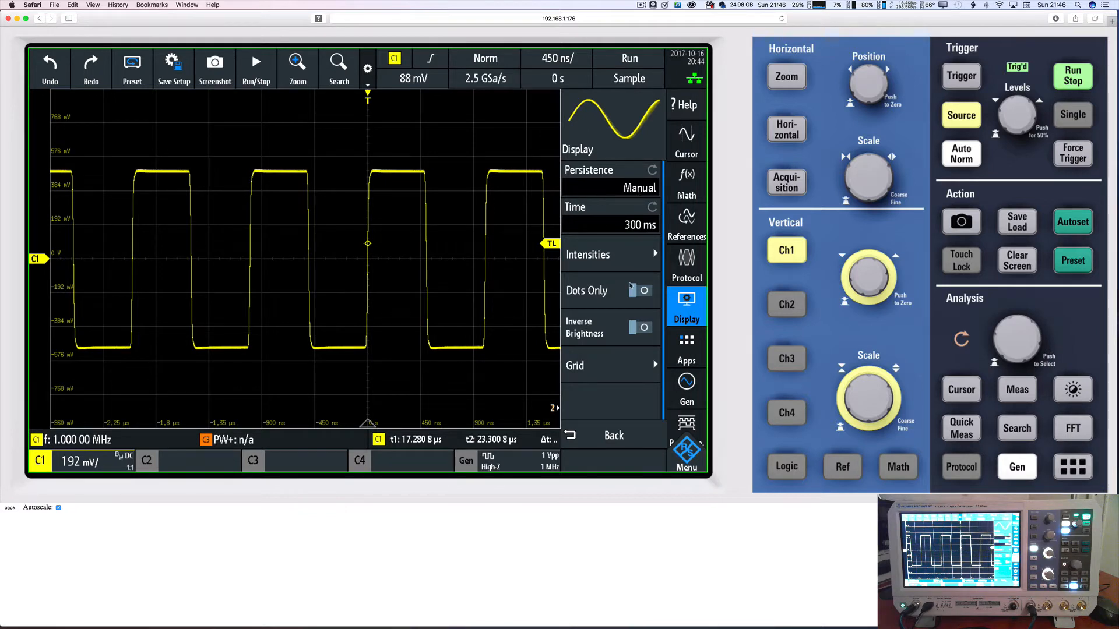
left_click(603, 225)
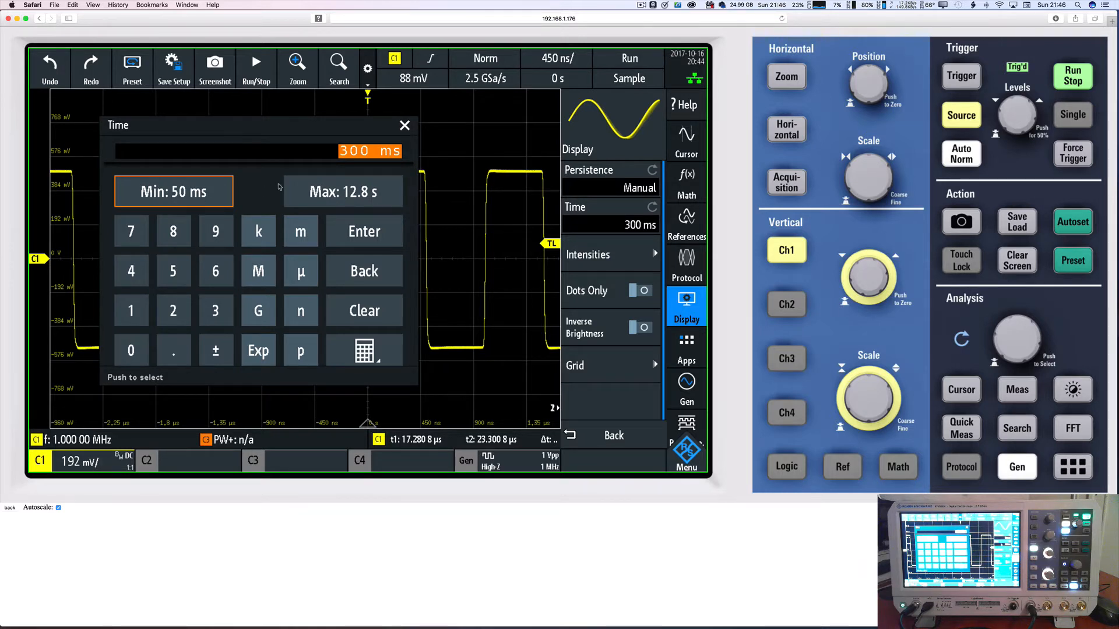
left_click(185, 306)
double_click(131, 350)
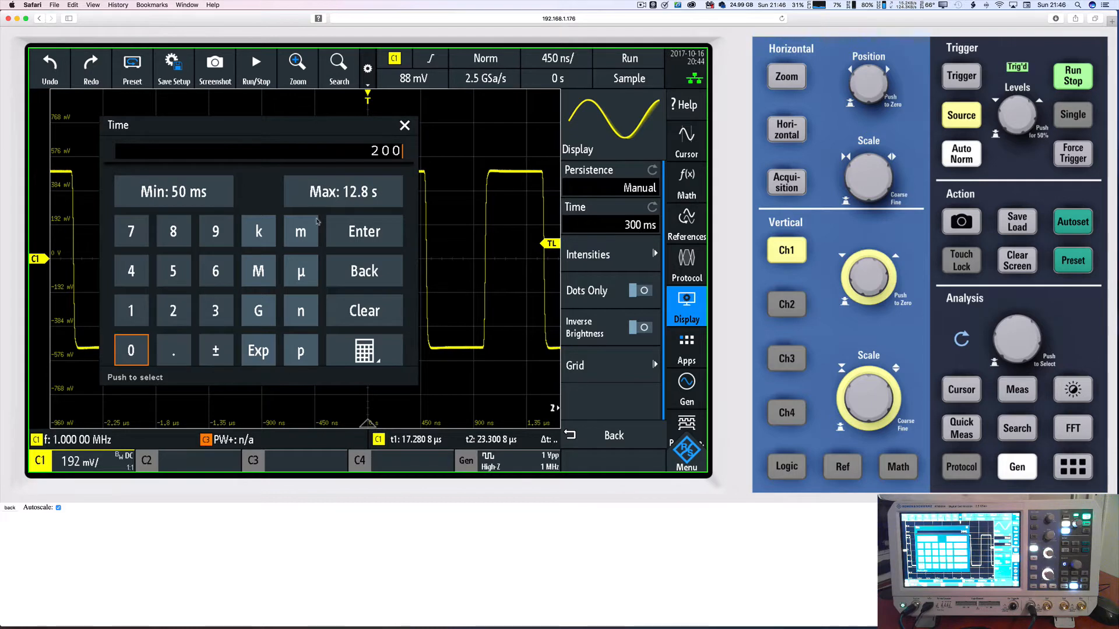
left_click(302, 232)
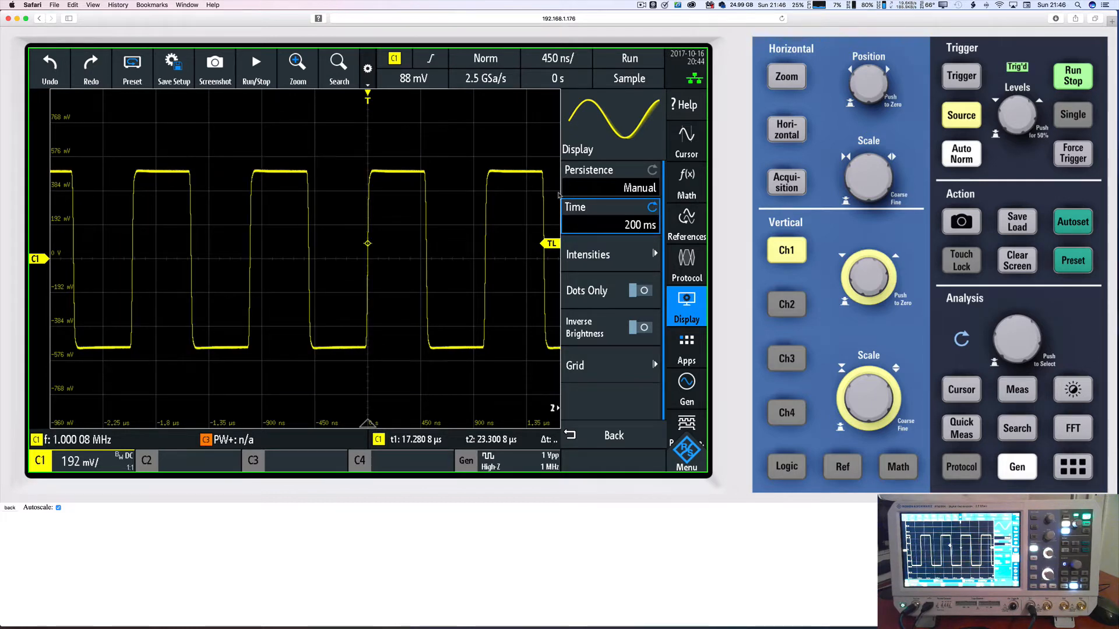
Set the persistence time to 1 s.
left_click(612, 227)
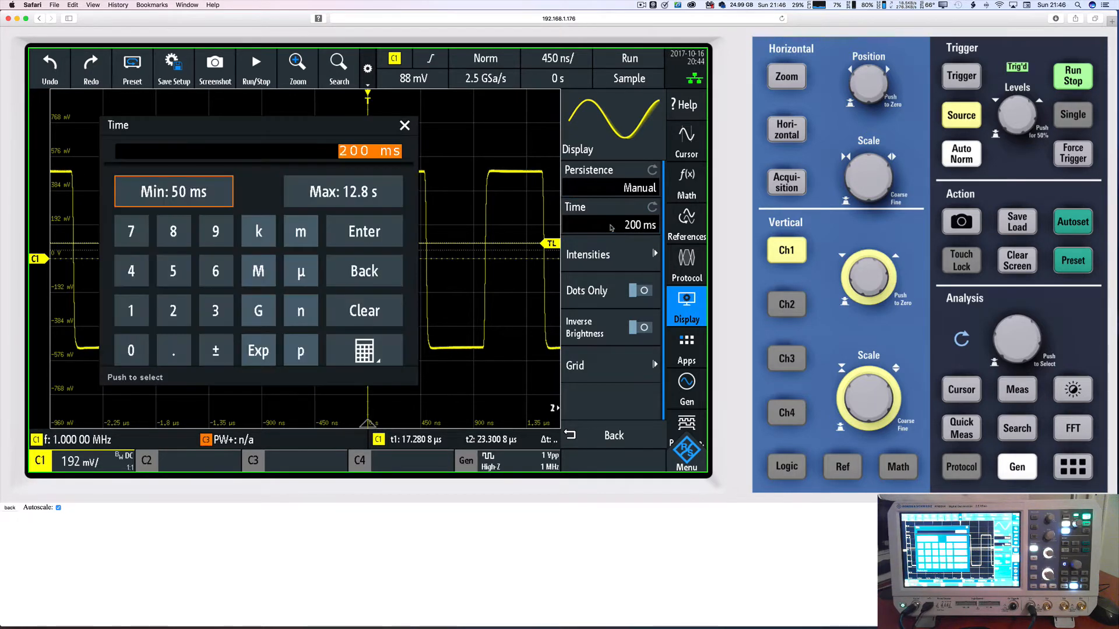
left_click(132, 312)
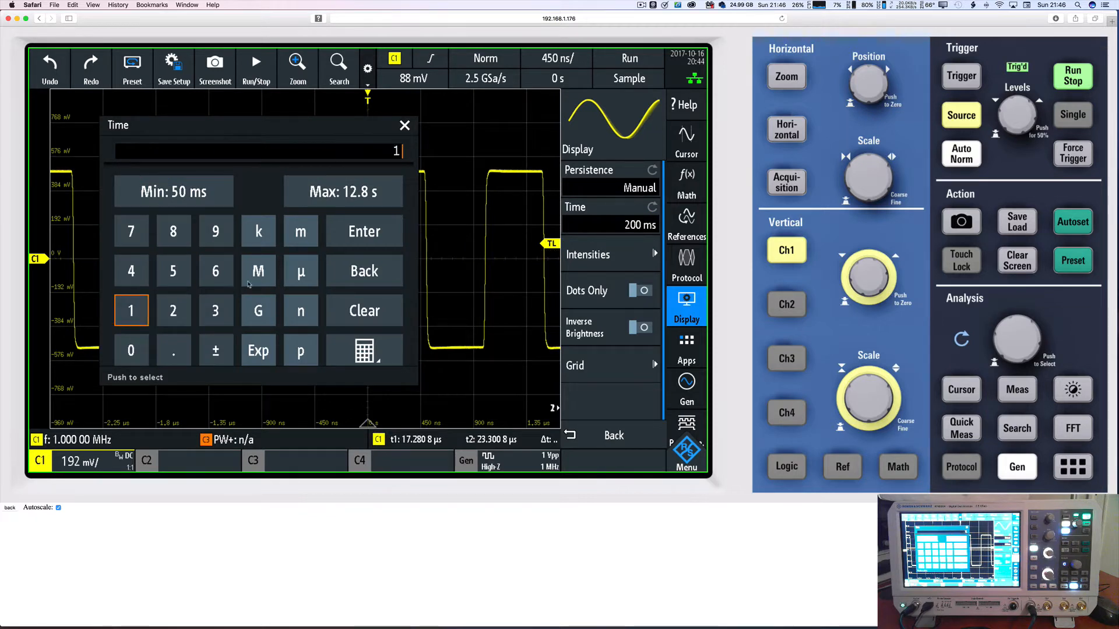
left_click(385, 224)
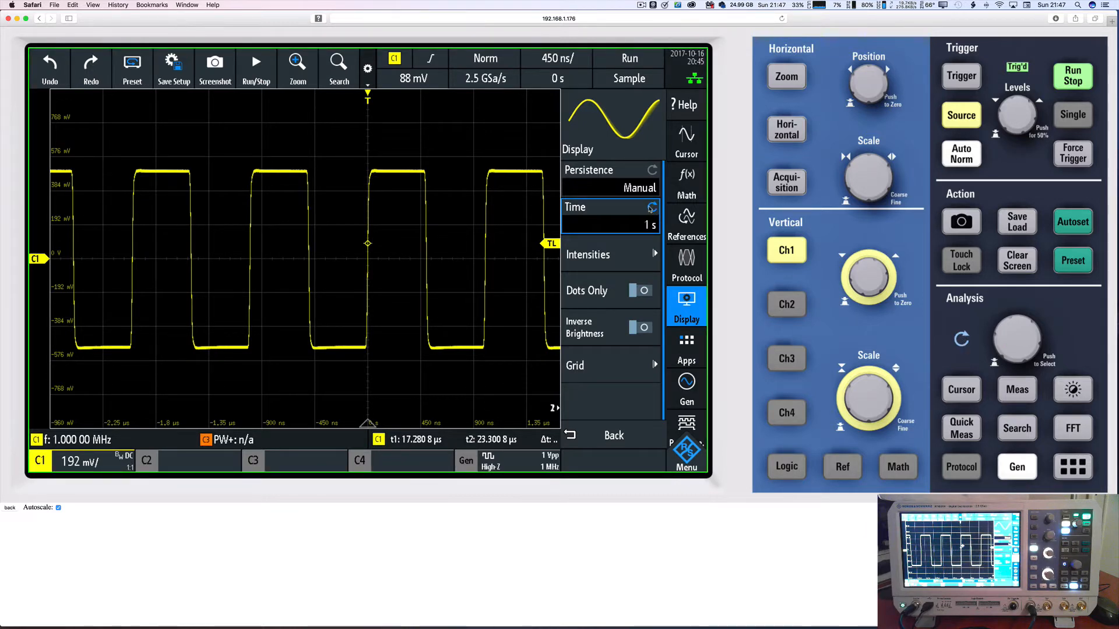
Lower the persistence time stepwise with the rotary control to 50 ms.
scroll(1008, 327, "down", 1)
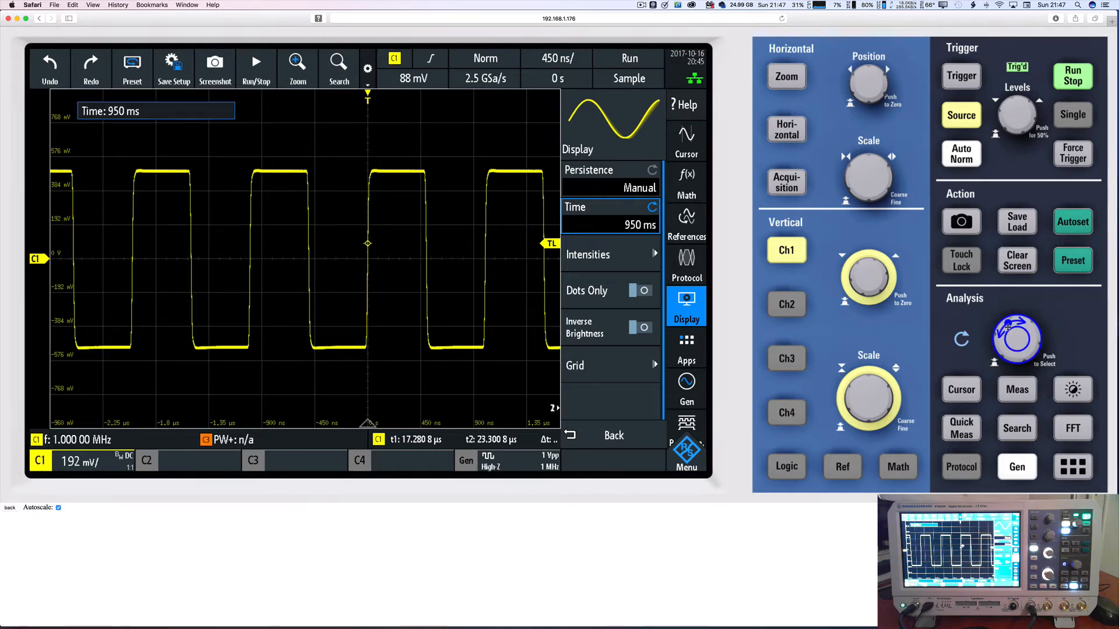
scroll(1008, 327, "down", 5)
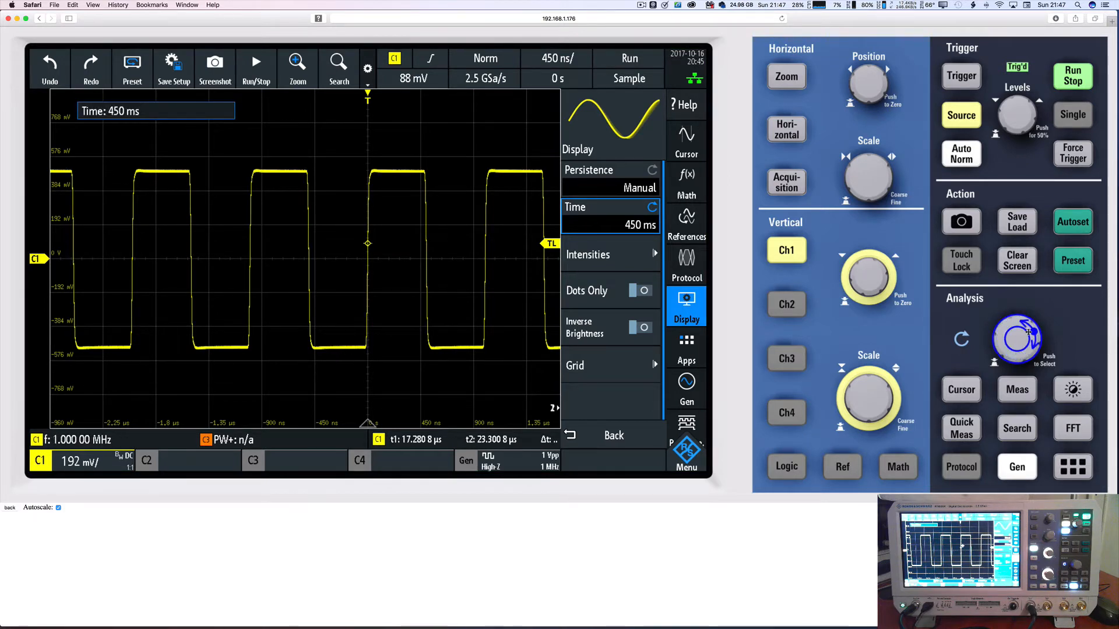
scroll(1029, 331, "down", 4)
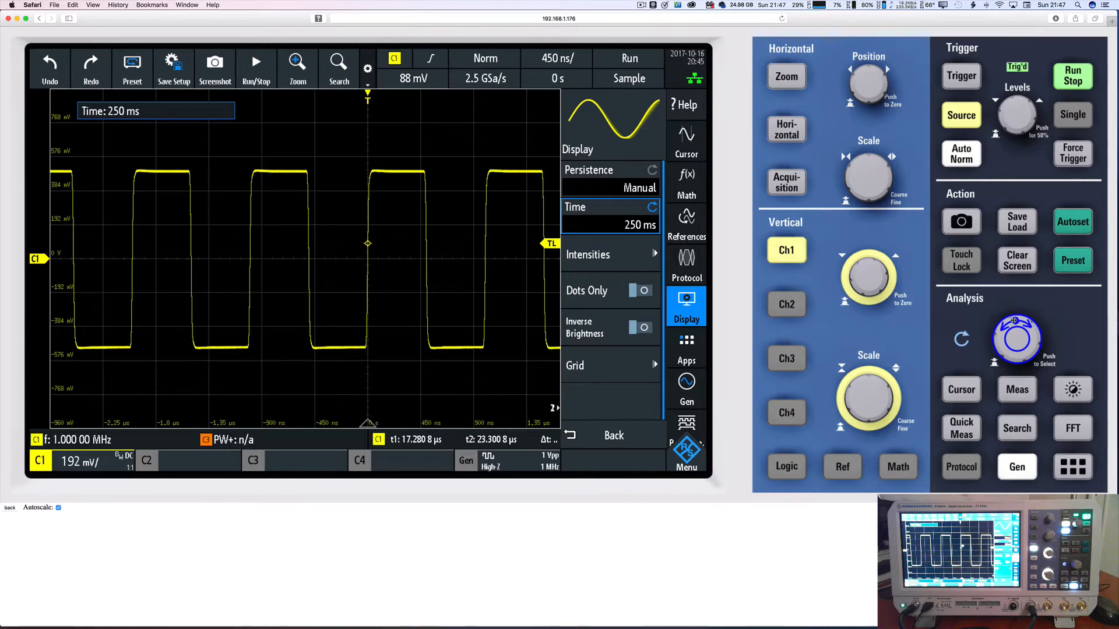
scroll(1014, 321, "down", 3)
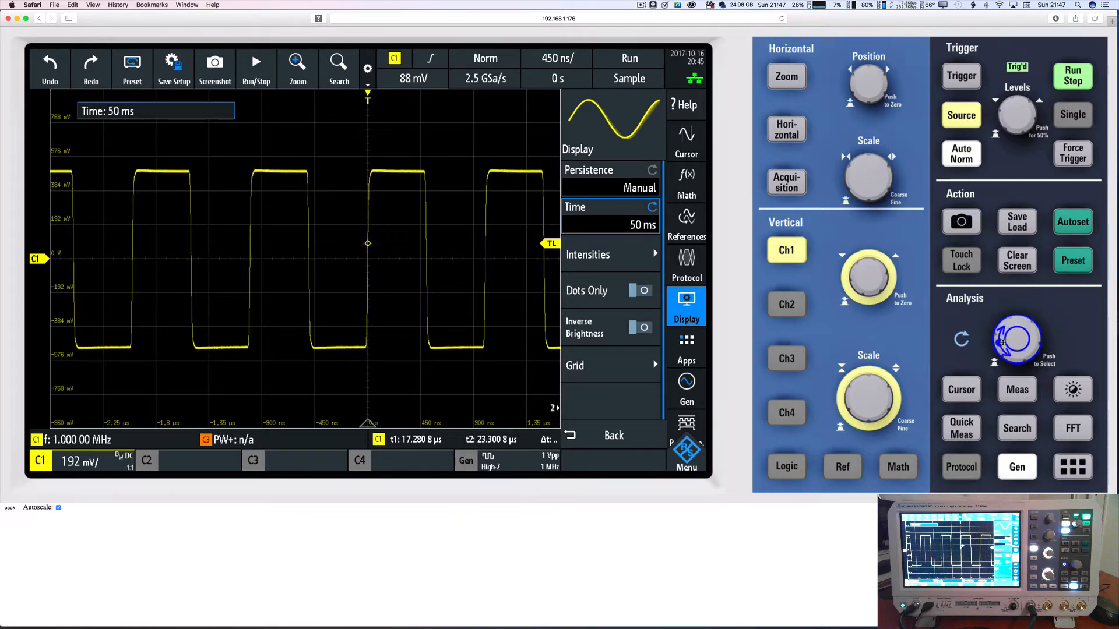
scroll(1014, 323, "up", 3)
scroll(1002, 328, "down", 3)
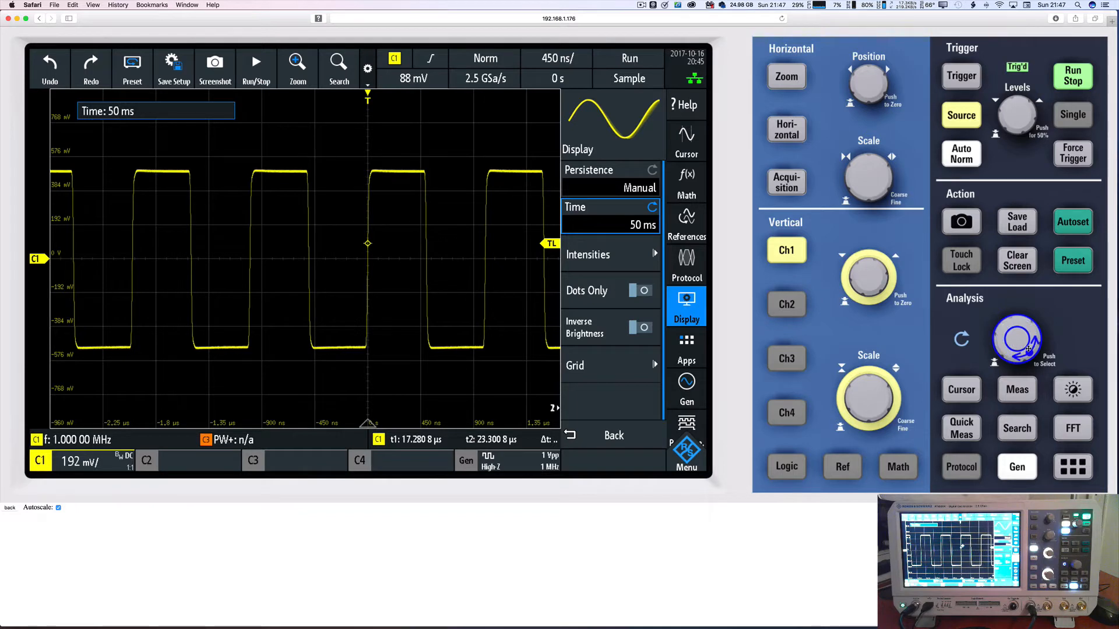
Raise the persistence time to 1.85 s with the rotary control and lower it back to 50 ms.
scroll(1023, 321, "up", 3)
scroll(1023, 321, "up", 5)
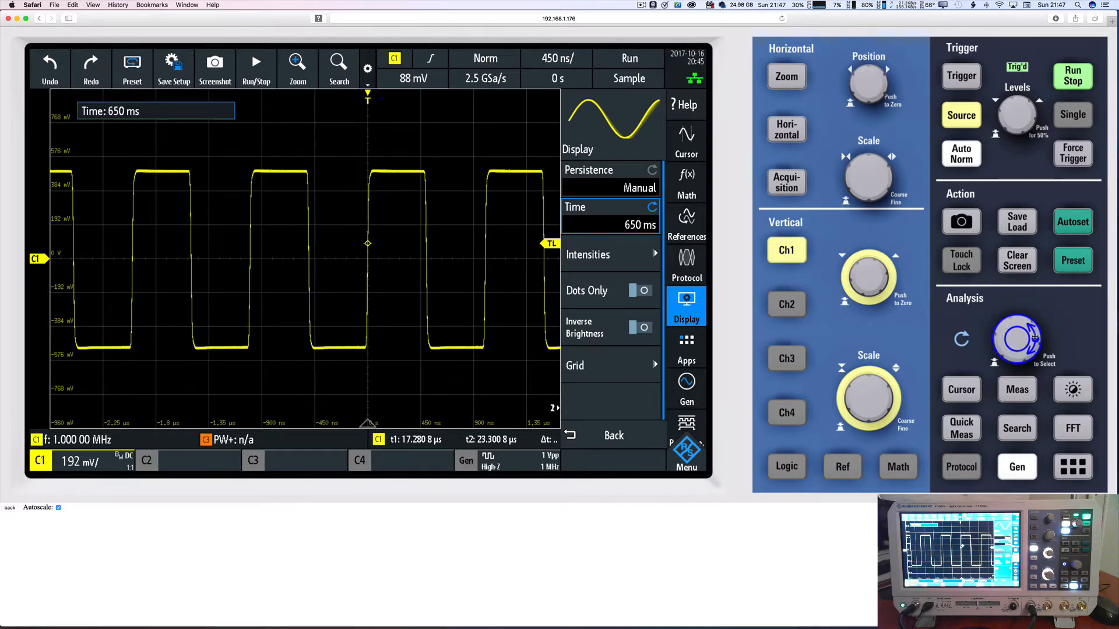
scroll(1030, 348, "up", 8)
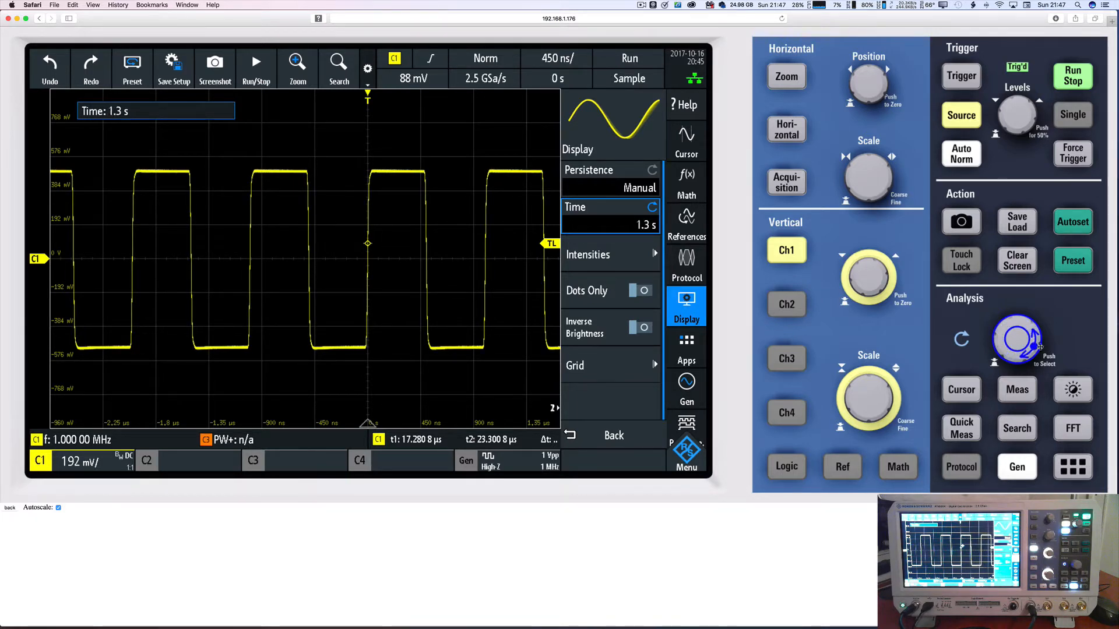
scroll(1030, 354, "up", 4)
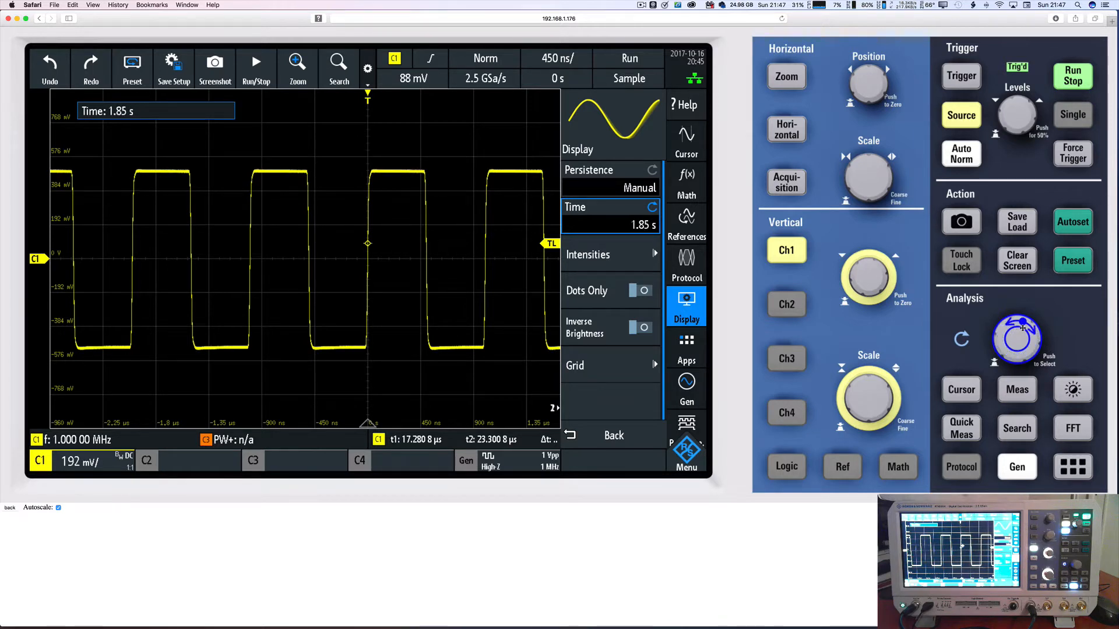
scroll(1006, 340, "down", 8)
scroll(1028, 332, "down", 6)
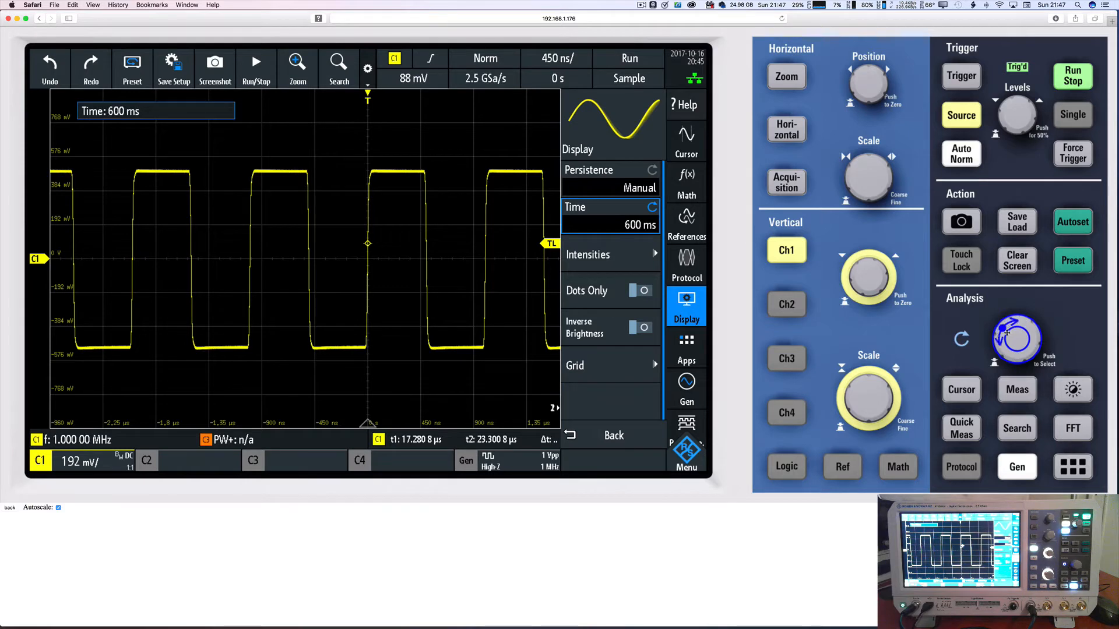
scroll(1024, 345, "down", 9)
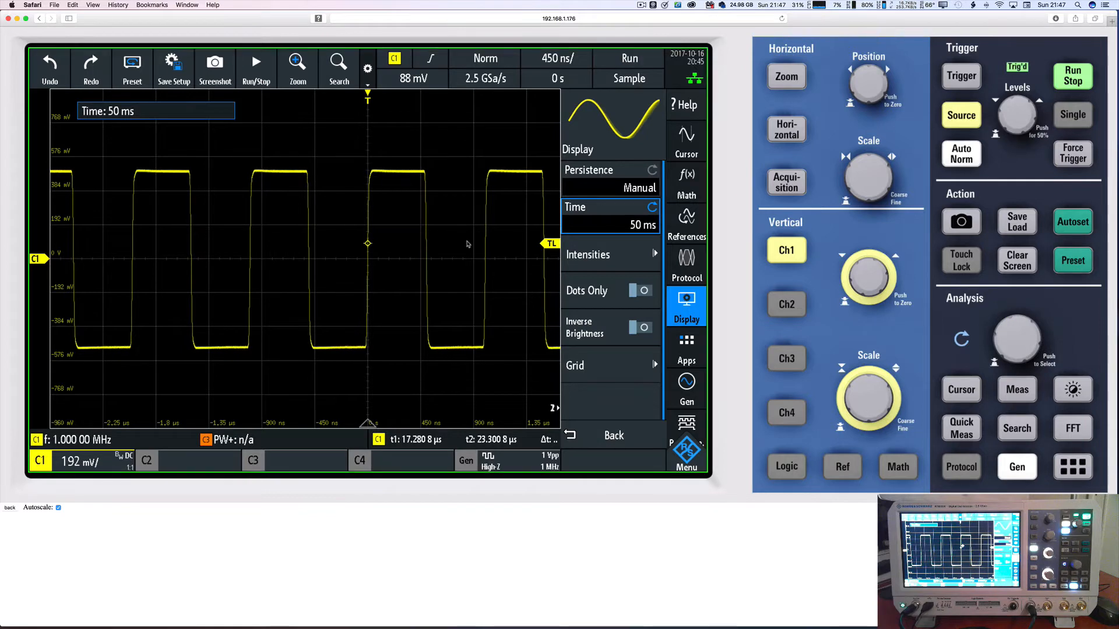
View the waveform, grid and LED Intensities settings and leave the display settings.
left_click(589, 255)
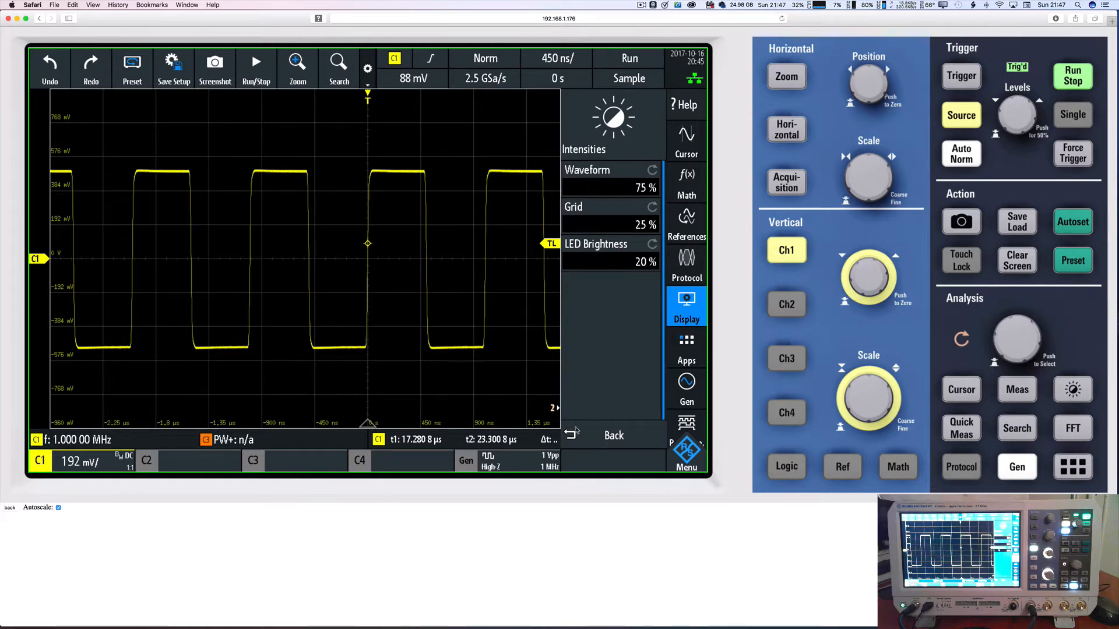
left_click(593, 440)
left_click(593, 439)
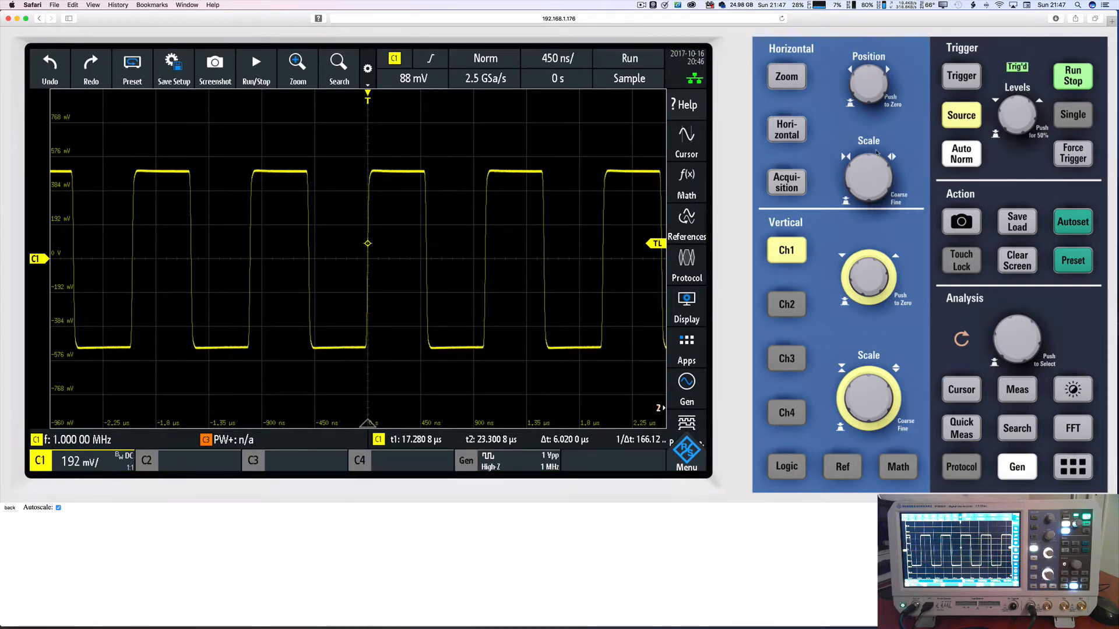
Turn on Zoom, enlarge the zoomed waveform pane by moving the divider upward, and turn Zoom off.
left_click(783, 77)
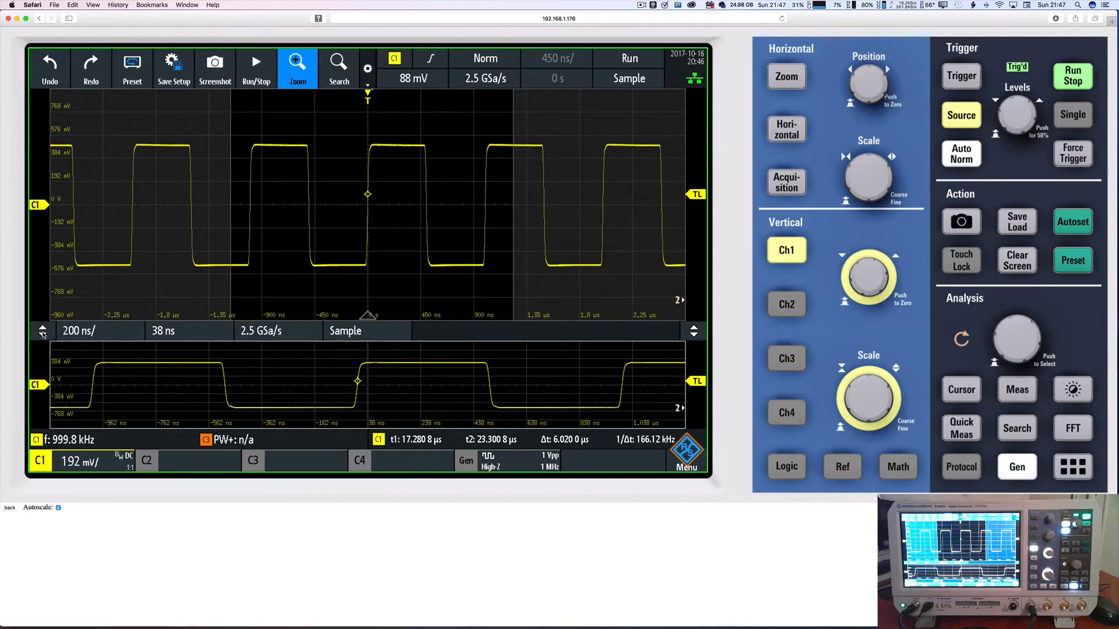
left_click_drag(42, 333, 221, 213)
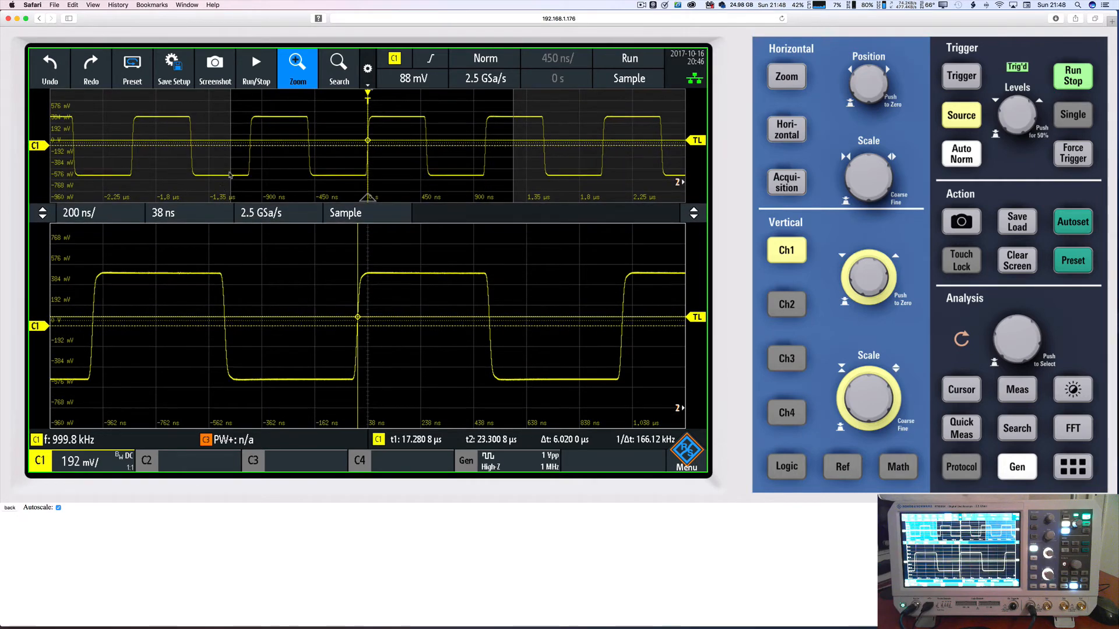
left_click(787, 77)
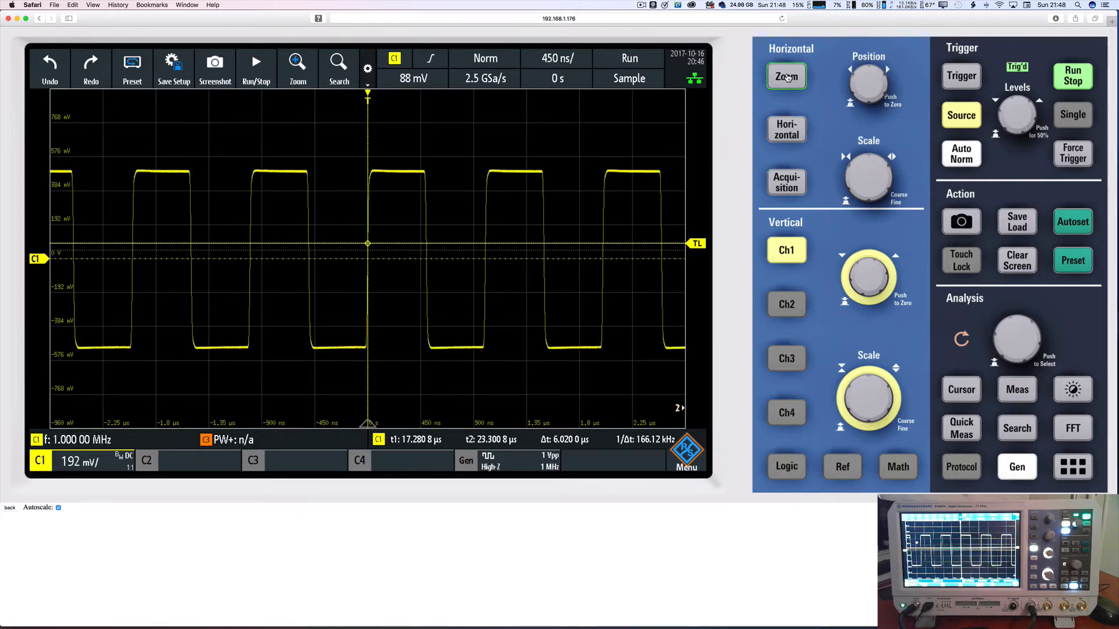
Switch Zoom on and off twice, and show and hide the Search event table.
left_click(787, 76)
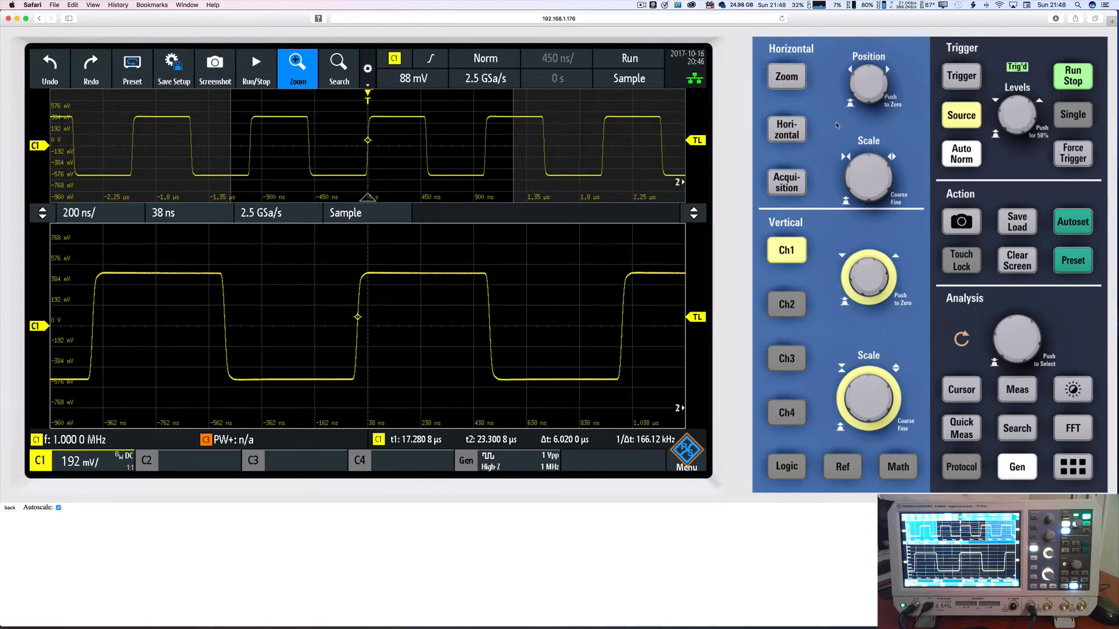
left_click(785, 76)
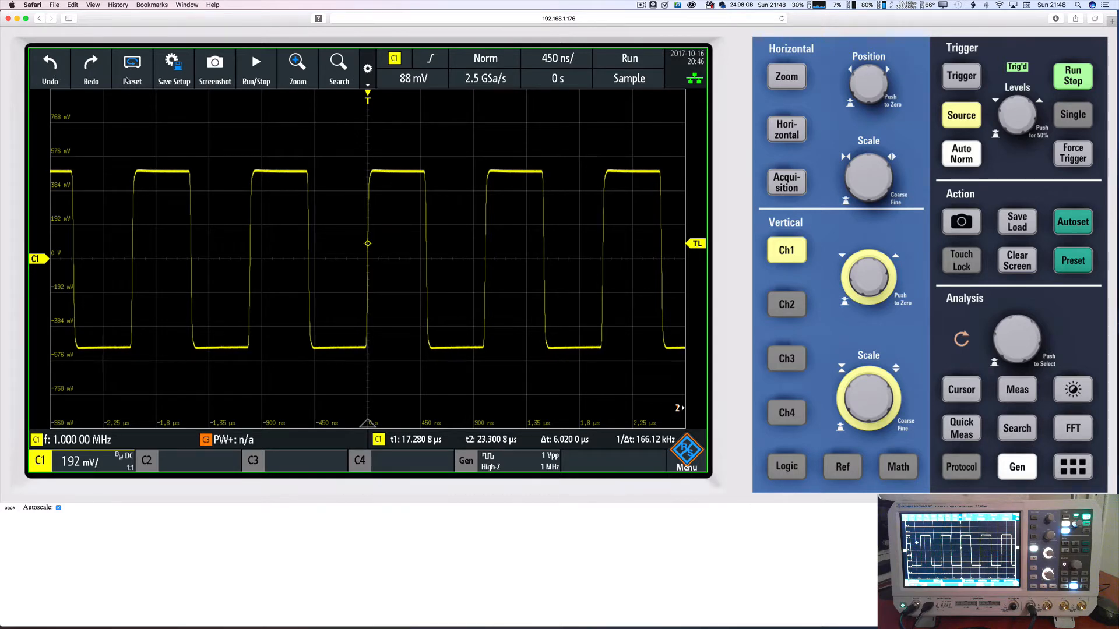
left_click(298, 69)
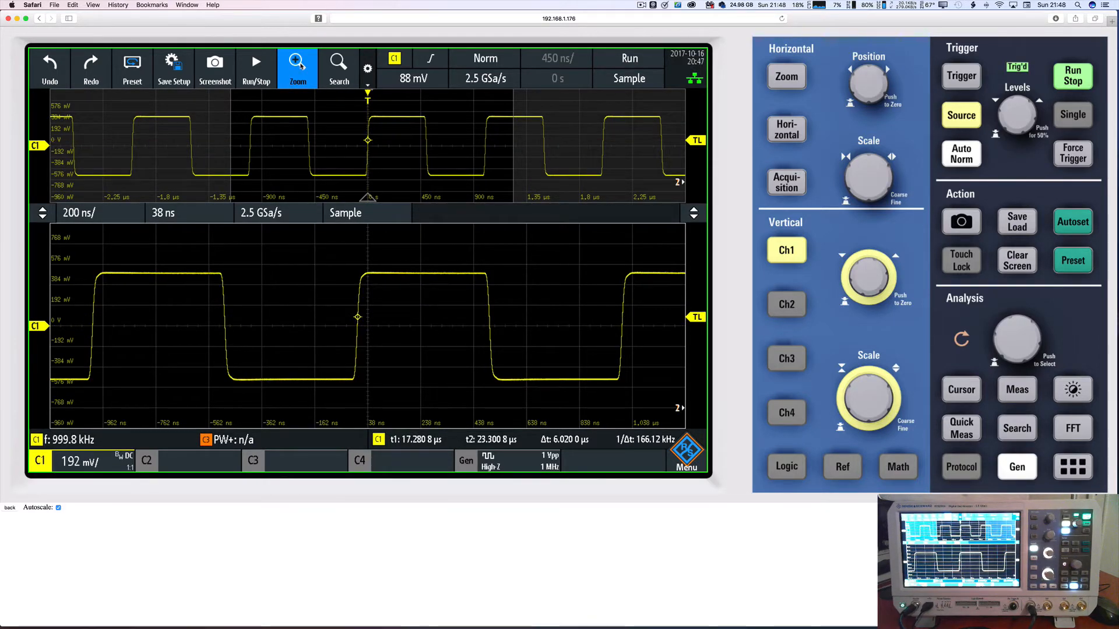
left_click(301, 65)
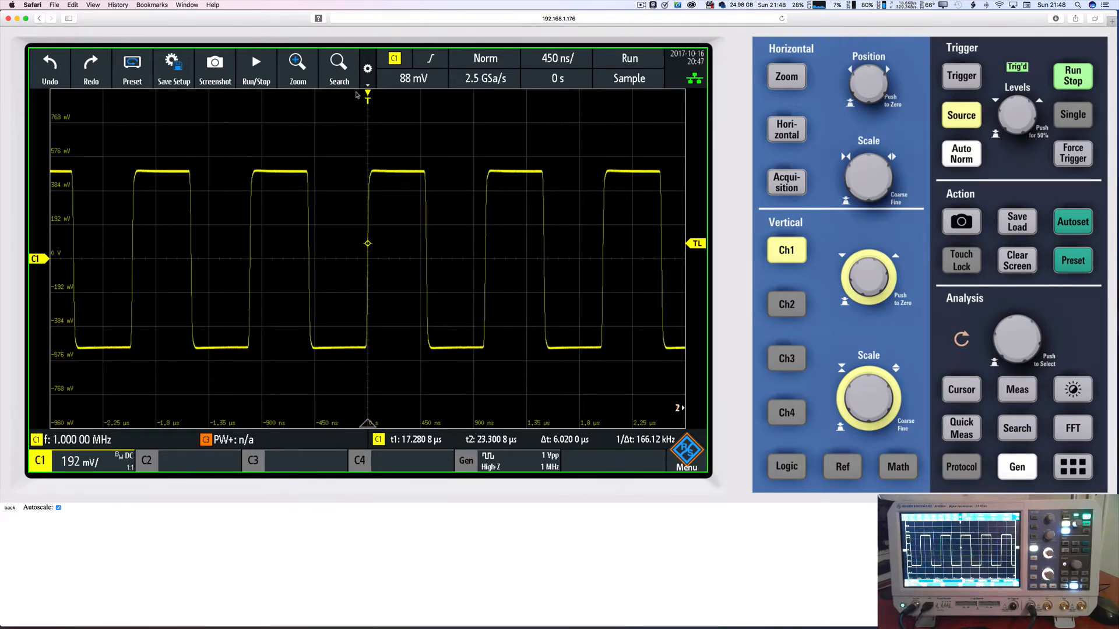
left_click(340, 69)
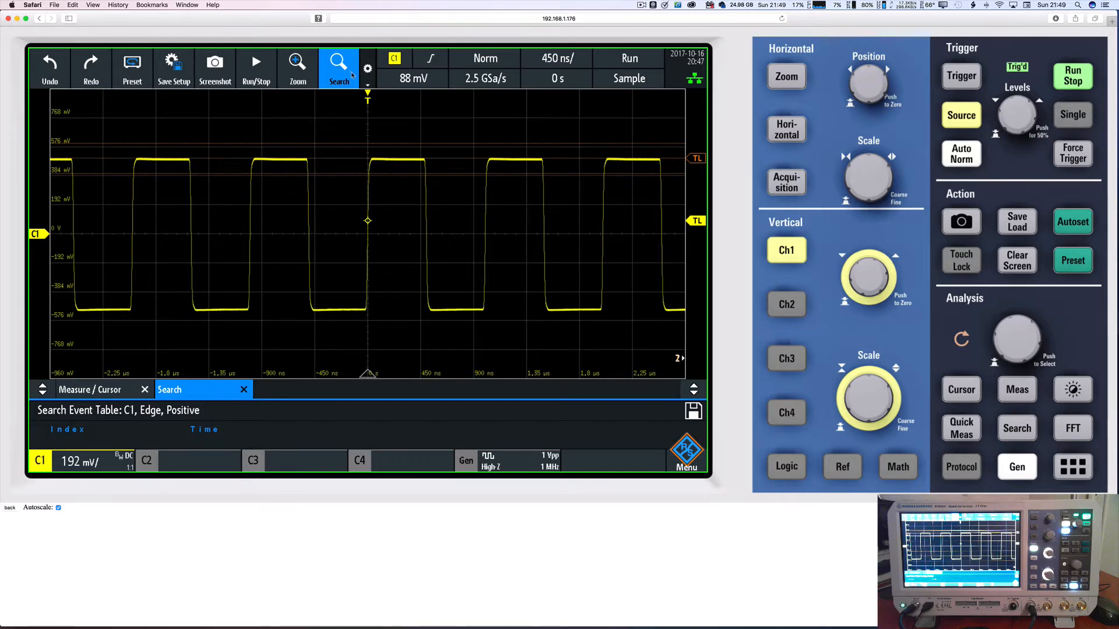
left_click(347, 77)
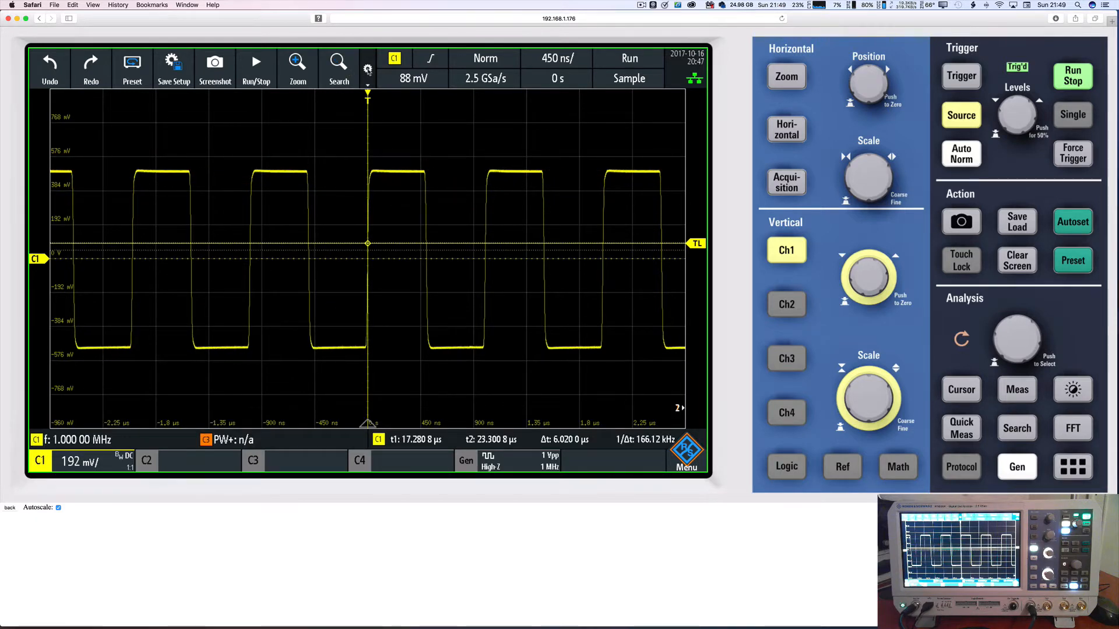
Replace the Search tool with Autoset in the toolbar configuration and close it.
left_click(368, 70)
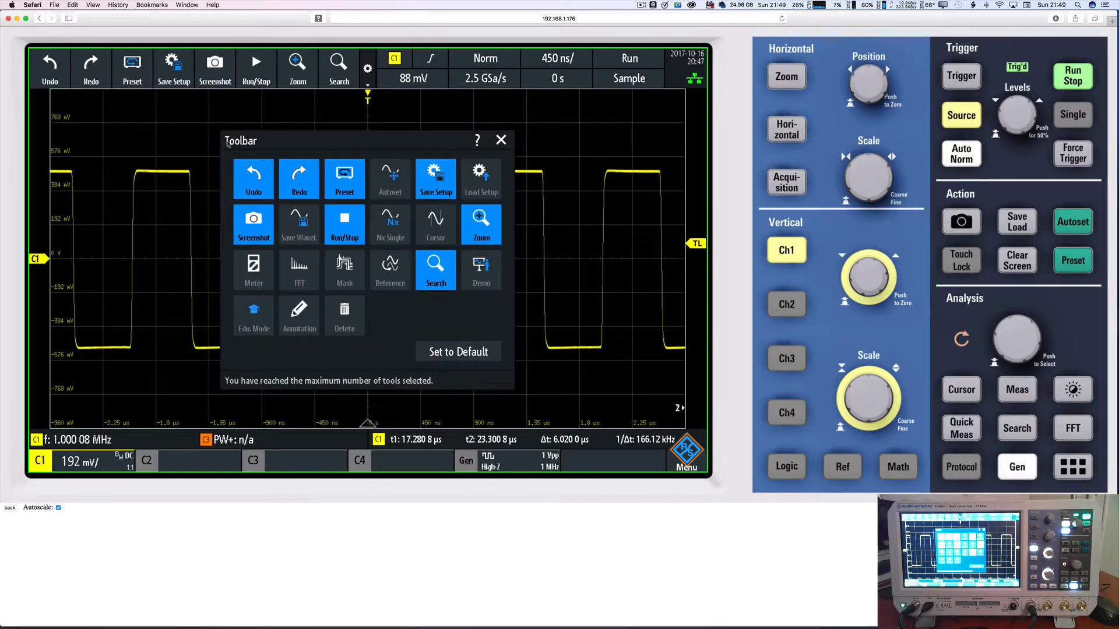
left_click_drag(306, 142, 246, 129)
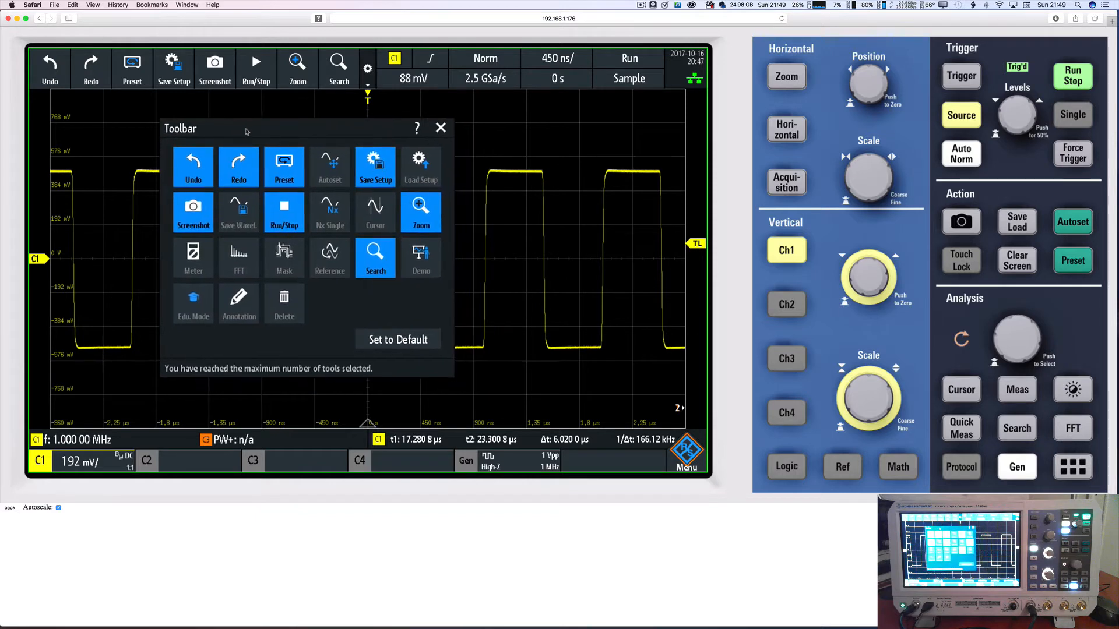
left_click(374, 259)
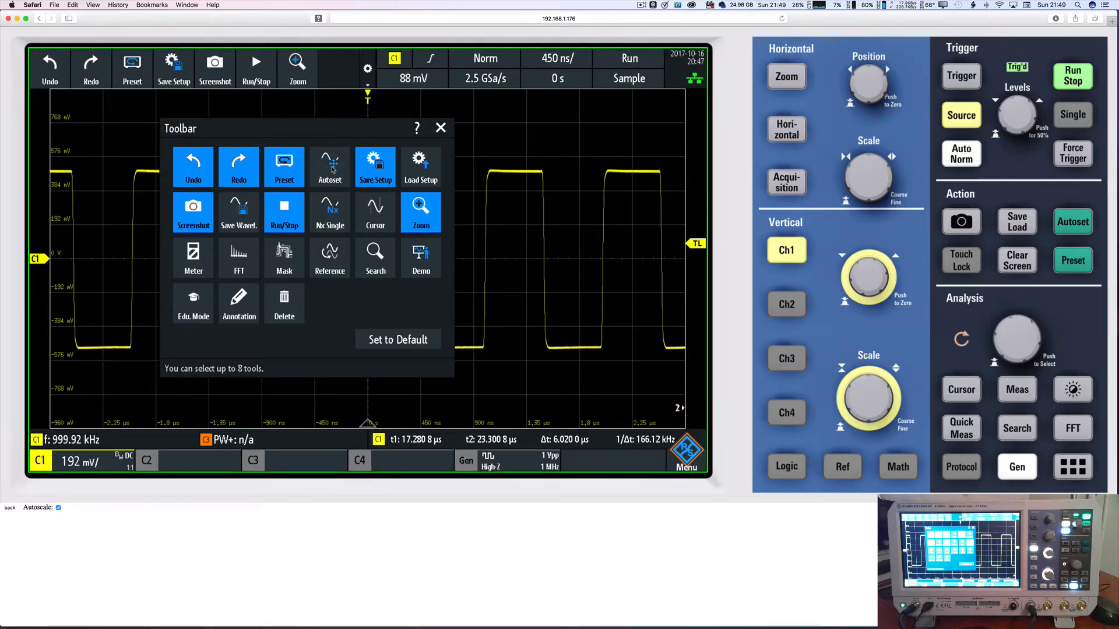
left_click(315, 162)
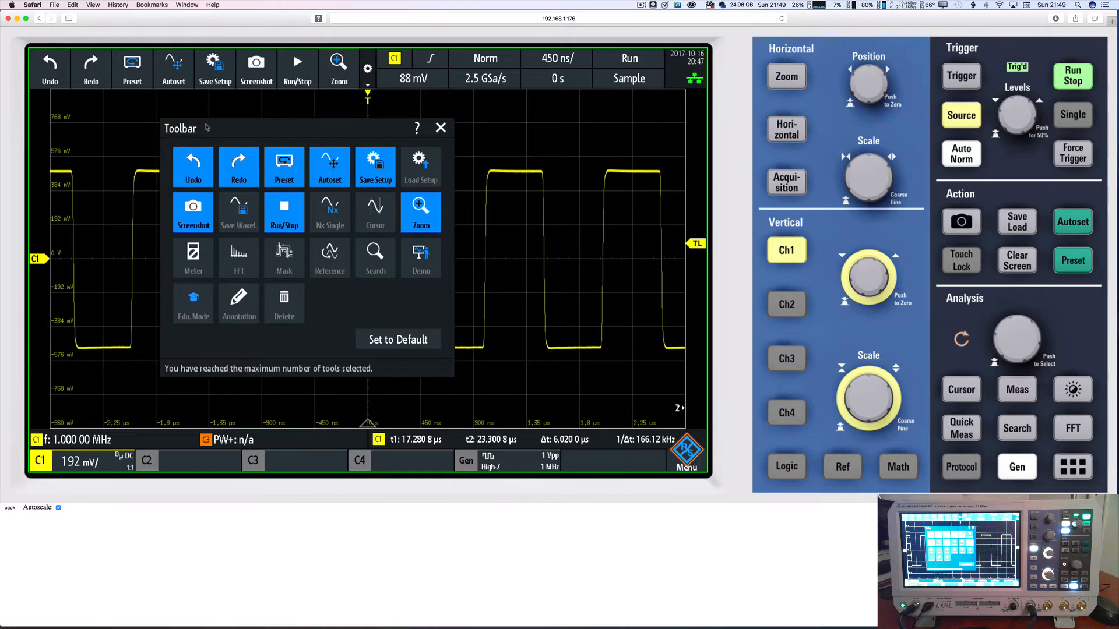
left_click(443, 130)
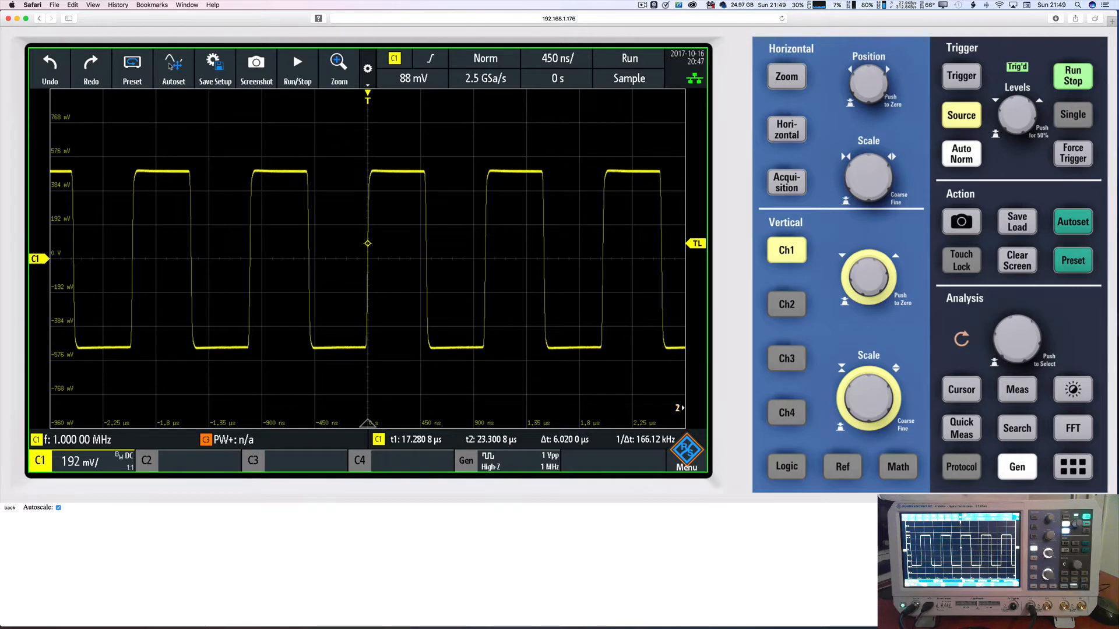
Run Autoset on the signal and set the horizontal time scale to 20 ns/.
left_click(170, 66)
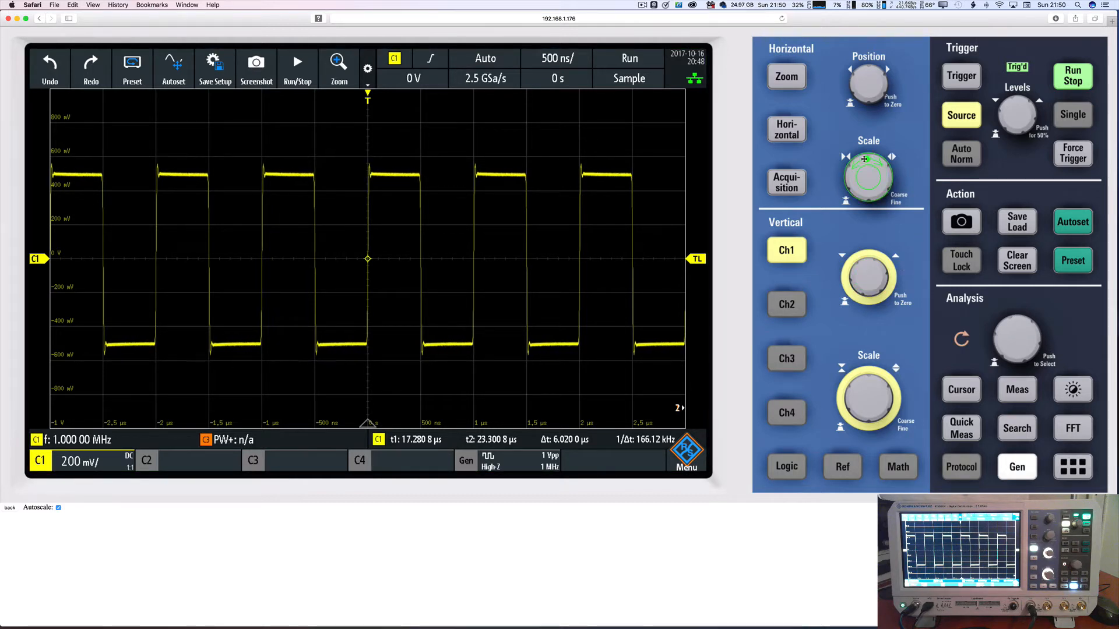
left_click_drag(867, 159, 875, 178)
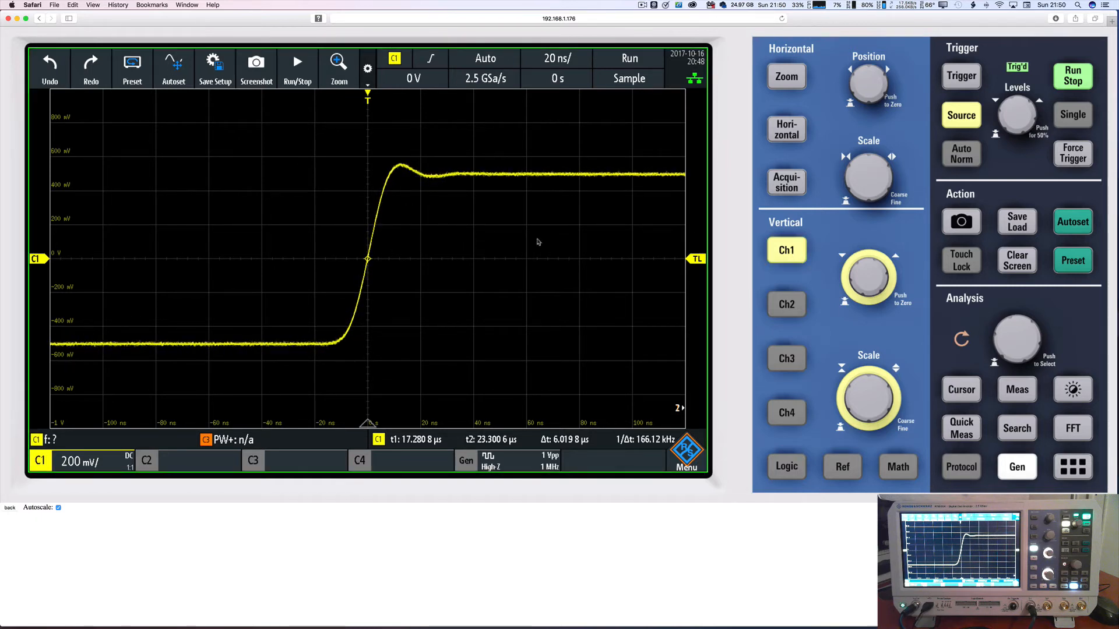
Toggle channel 1's inversion on and off, and switch its bandwidth to 20 MHz, back to Full and again to 20 MHz.
left_click(785, 251)
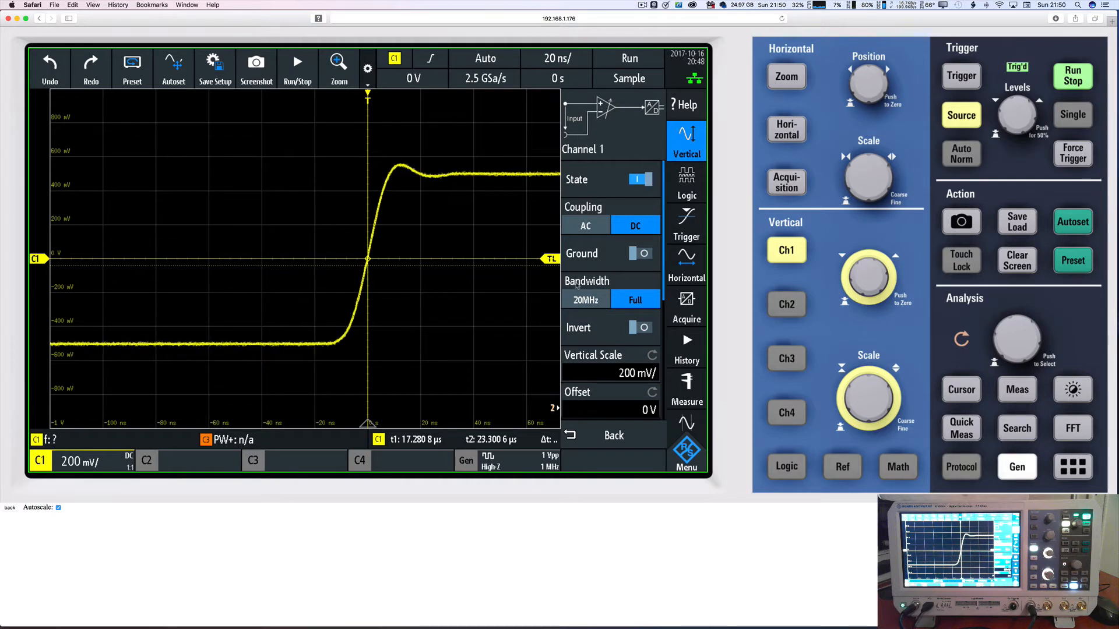
left_click(589, 327)
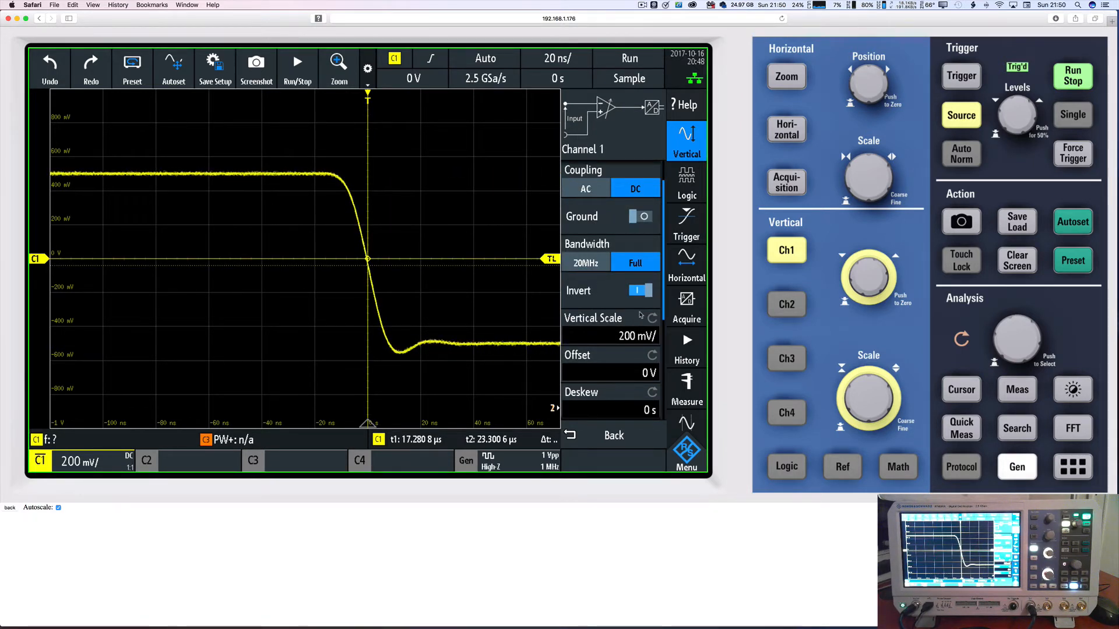
left_click(634, 292)
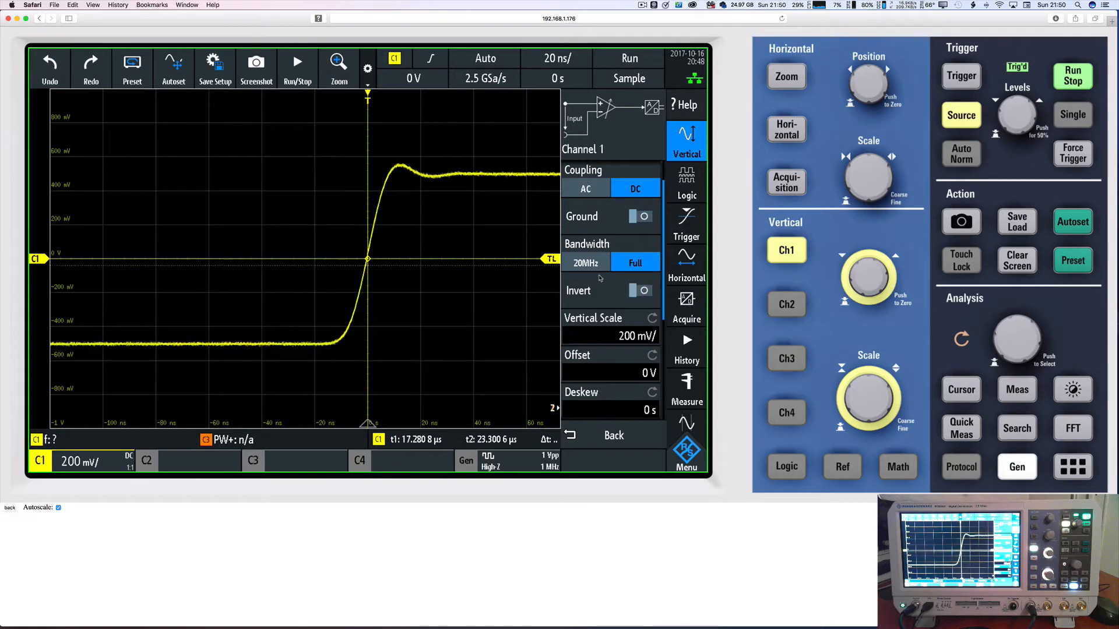
left_click(586, 264)
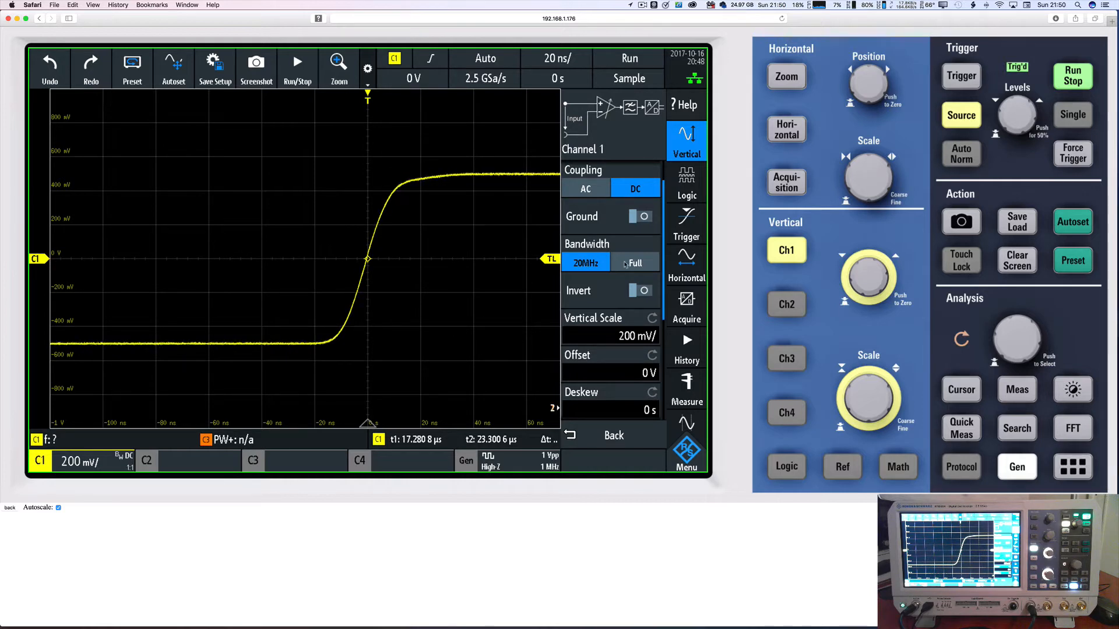
left_click(626, 264)
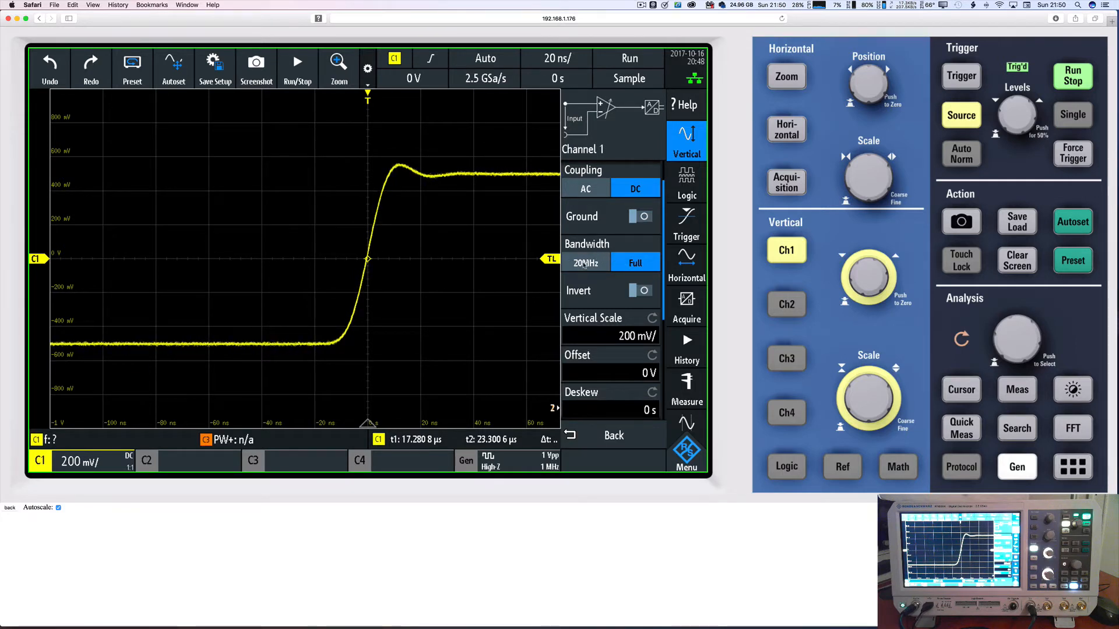
left_click(585, 263)
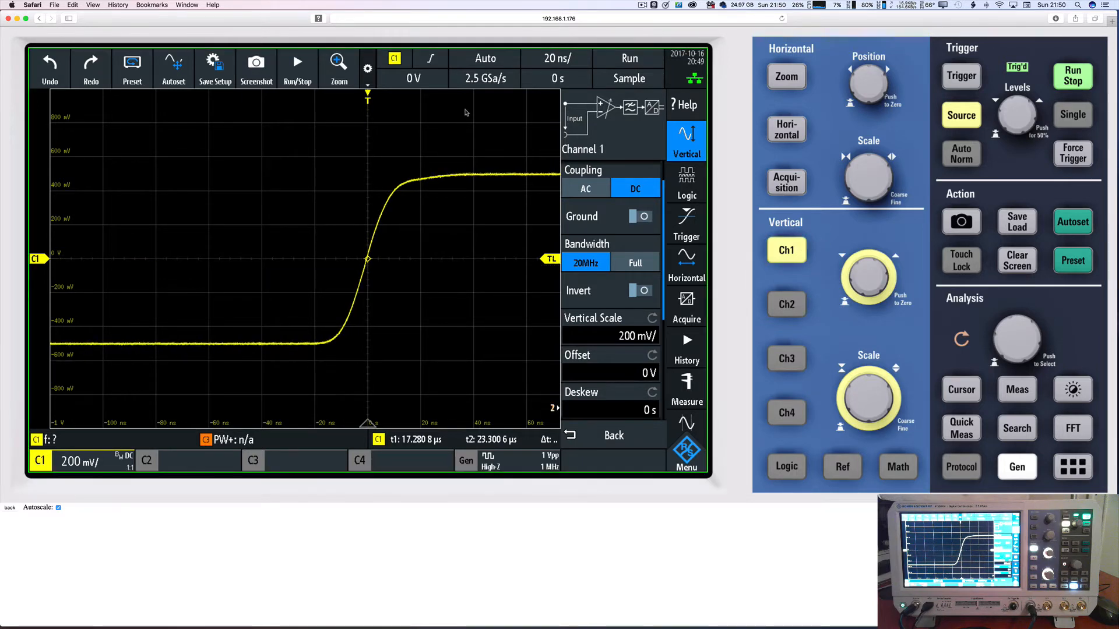
left_click(489, 130)
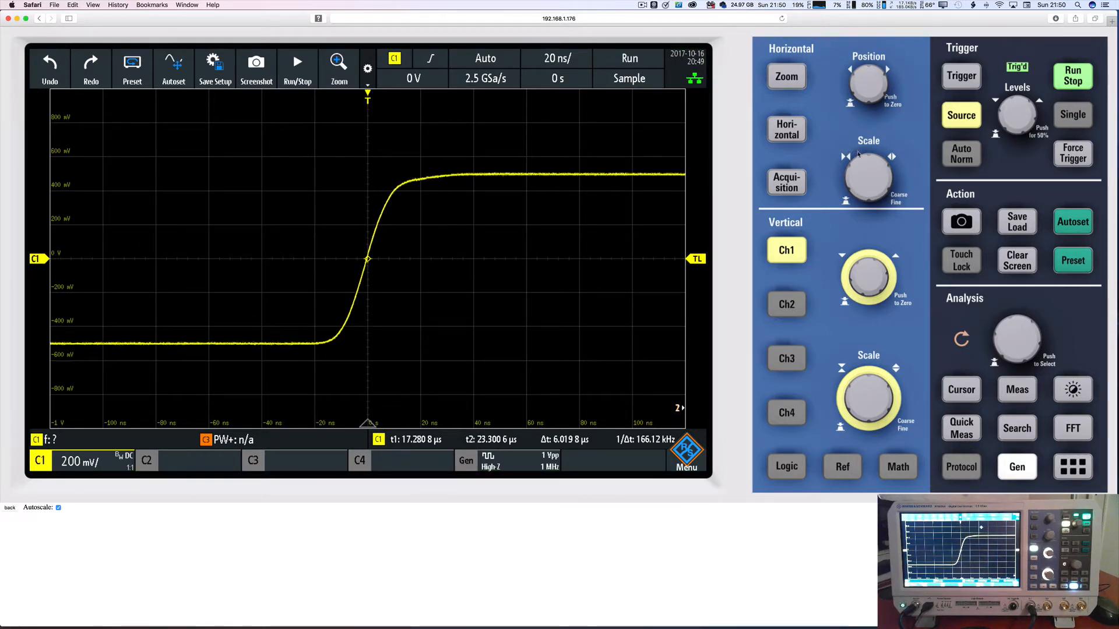
Widen the horizontal time scale to 200 ns/ and narrow it to 5 ns/.
mouse_move(853, 166)
left_mouse_down()
mouse_move(865, 188)
mouse_move(853, 174)
left_mouse_up()
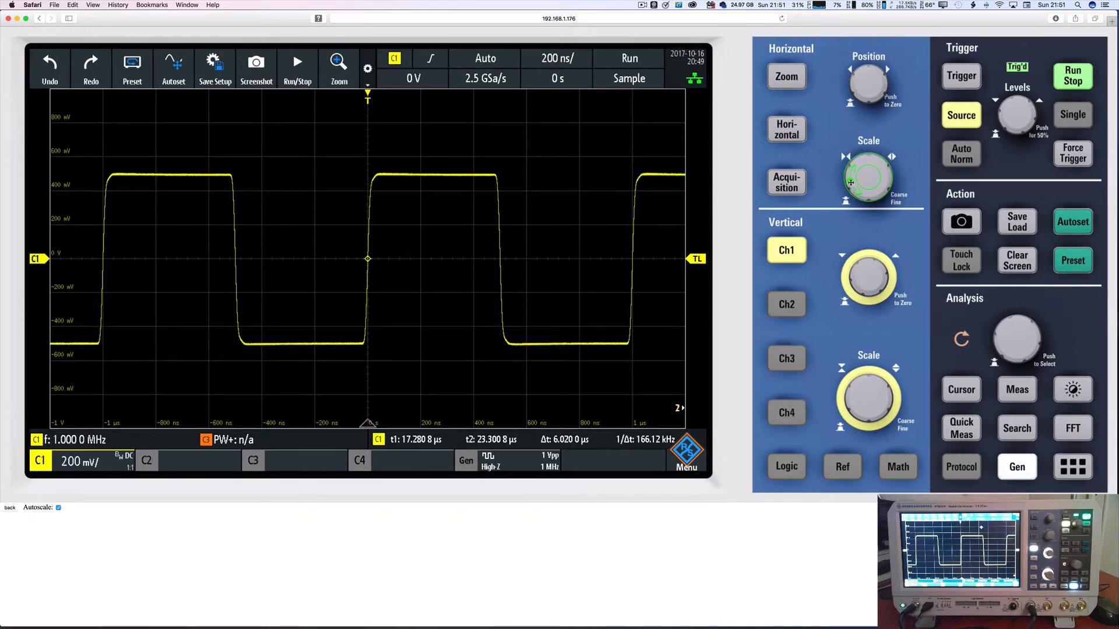
left_click_drag(851, 182, 879, 162)
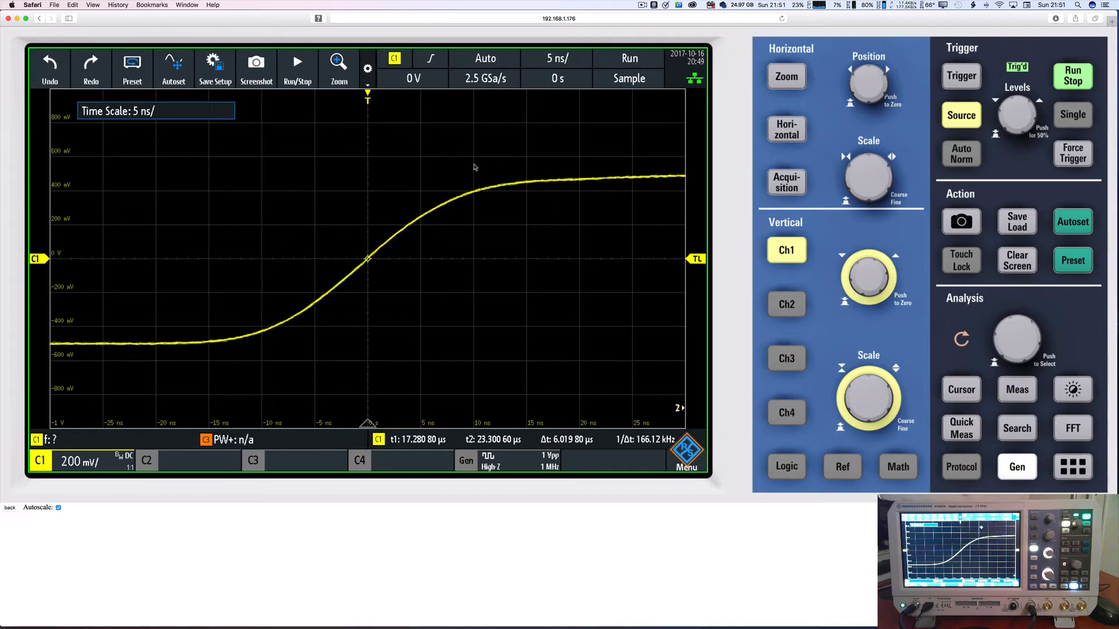
Undo the time scale changes back to 200 ns/, redo them to 10 ns/, and undo them again to 200 ns/.
left_click(49, 71)
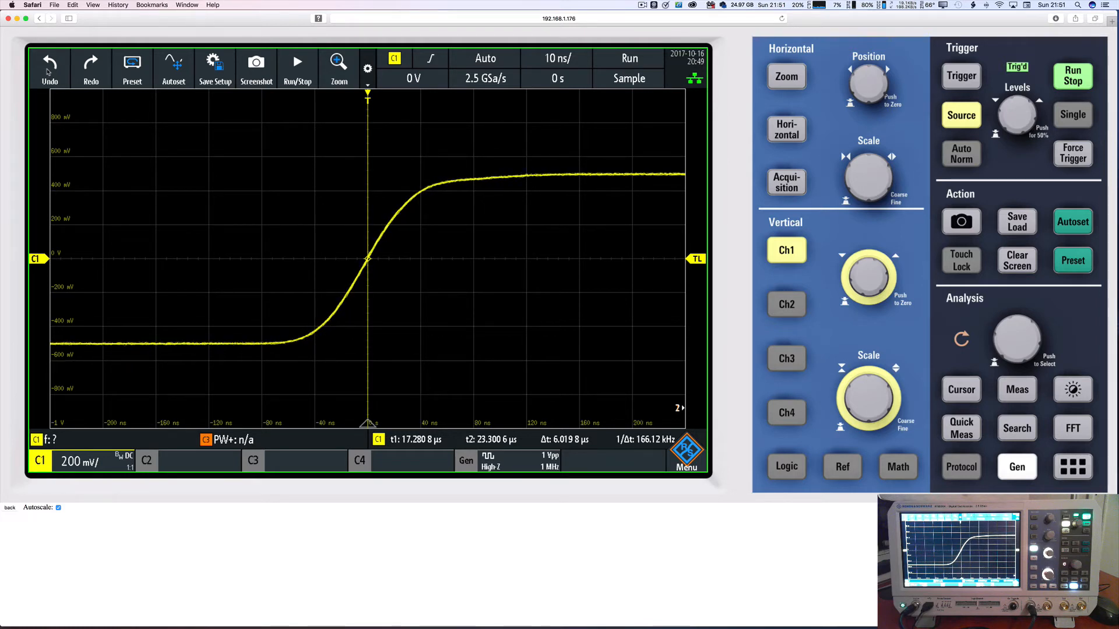
left_click(49, 71)
left_click(45, 71)
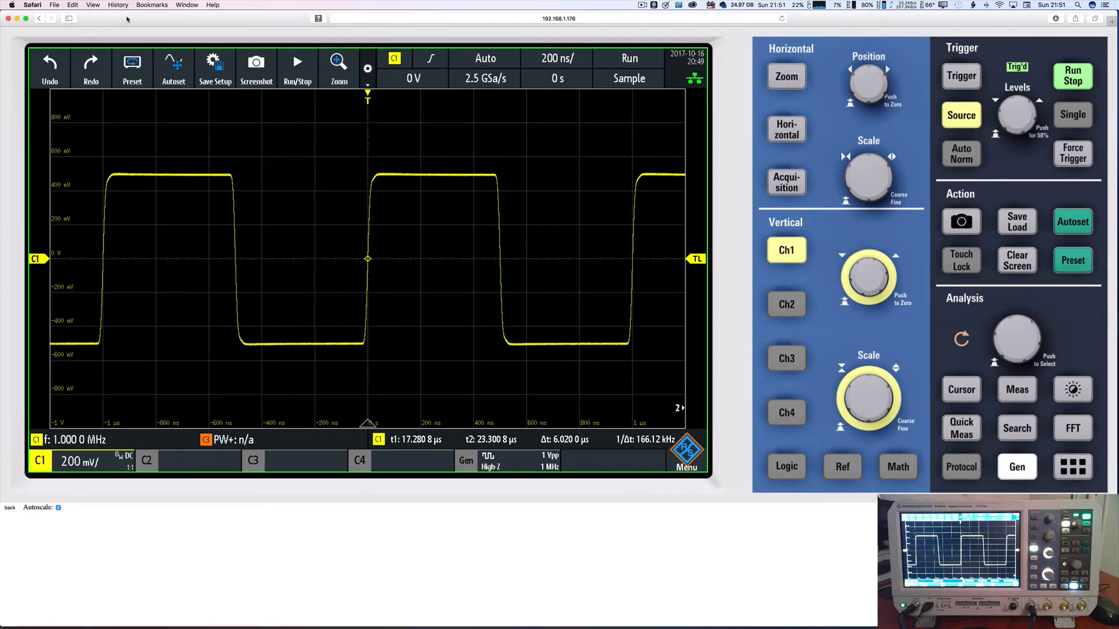
left_click(95, 73)
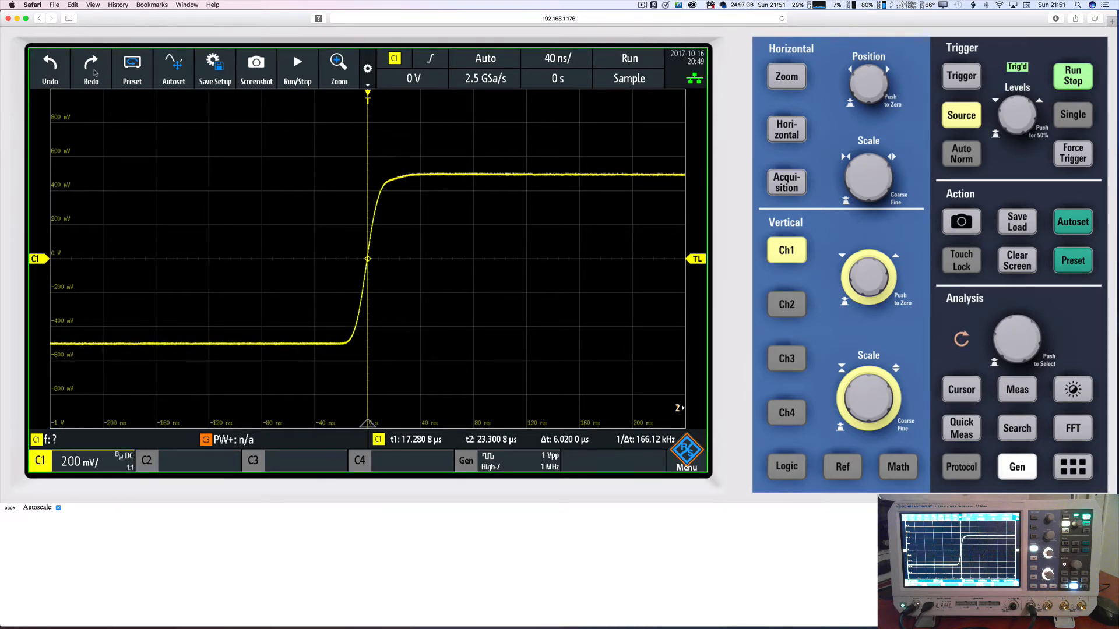
left_click(95, 72)
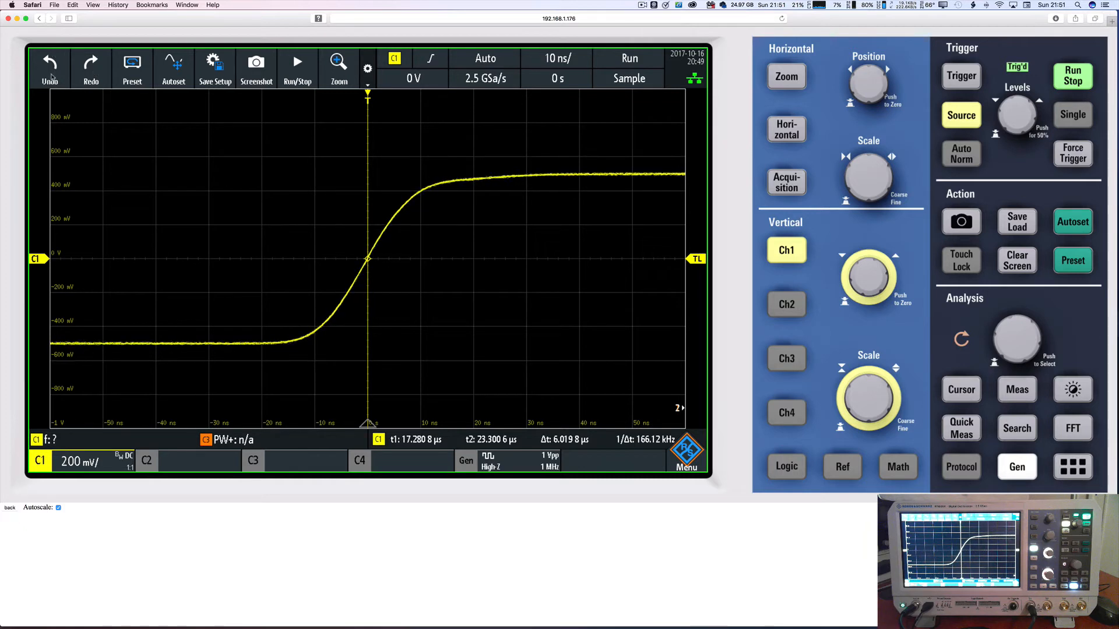
left_click(52, 75)
left_click(52, 76)
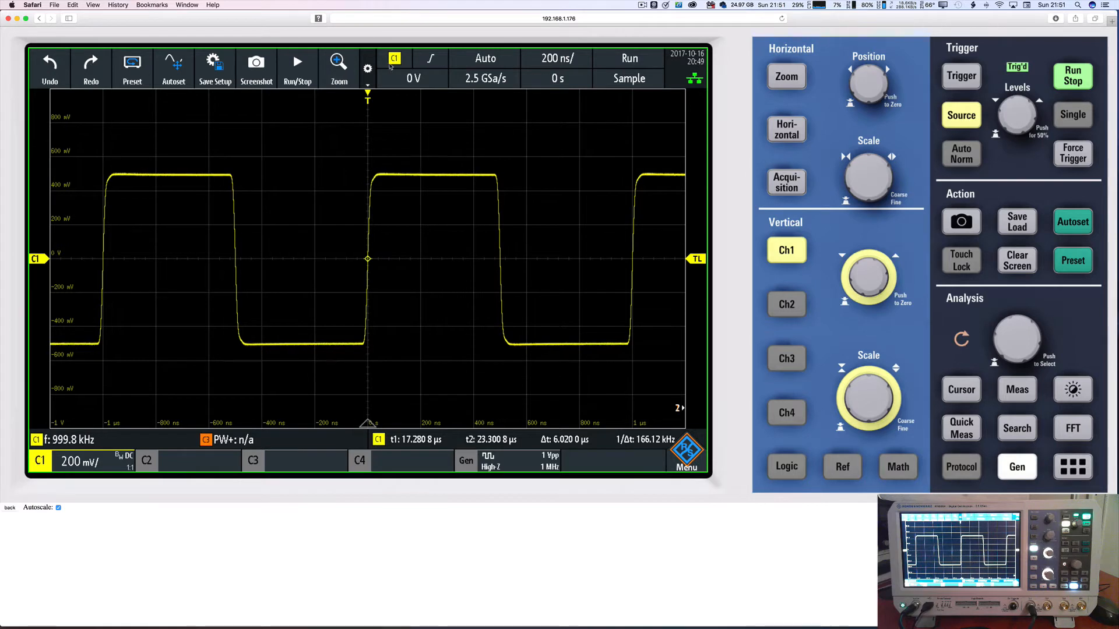
Replace the Autoset tool with FFT in the toolbar, and switch the FFT view on and off.
left_click(368, 69)
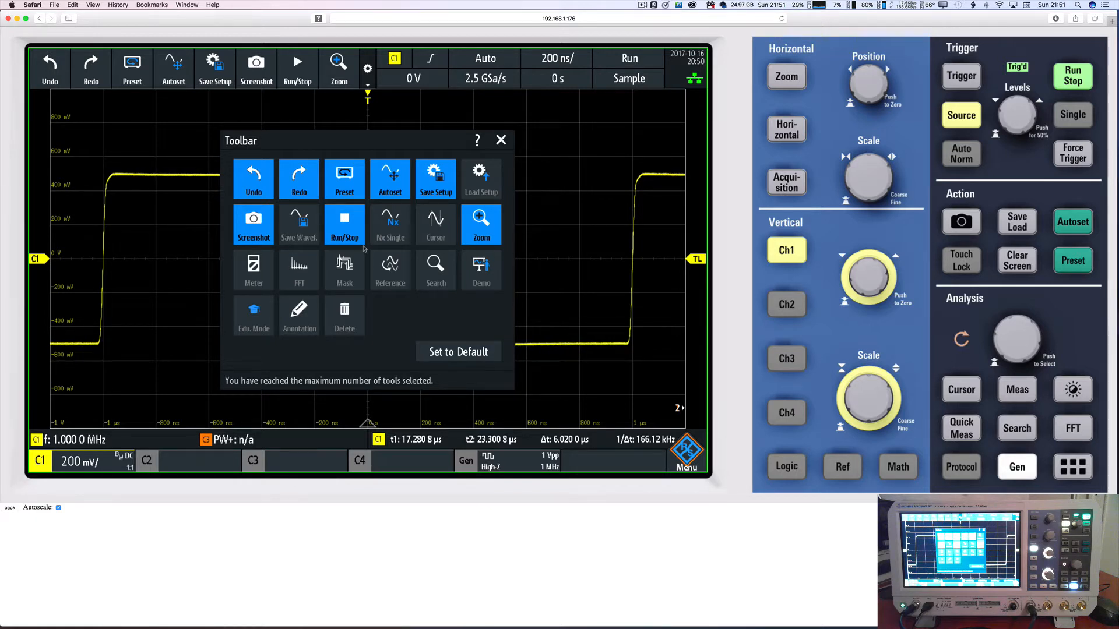
left_click(394, 192)
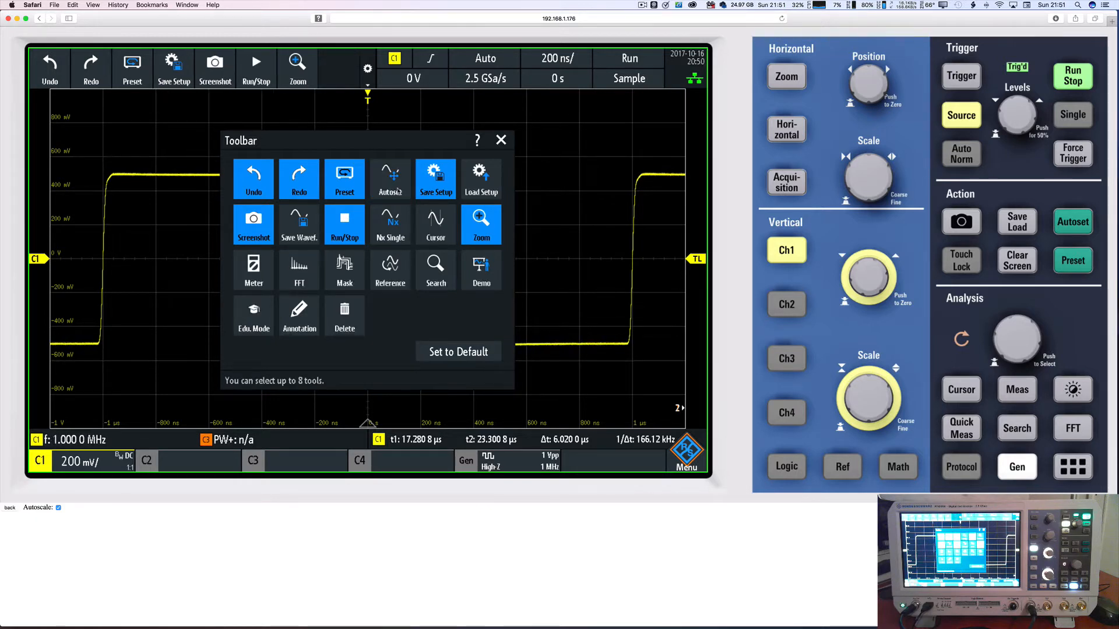
left_click(309, 278)
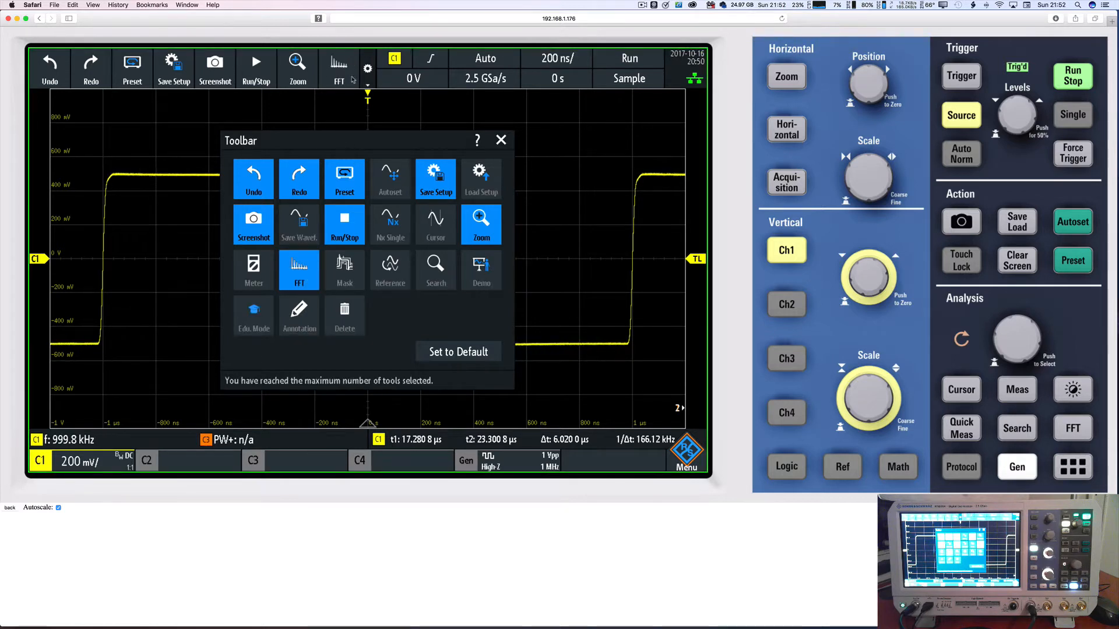
left_click(501, 140)
left_click(339, 69)
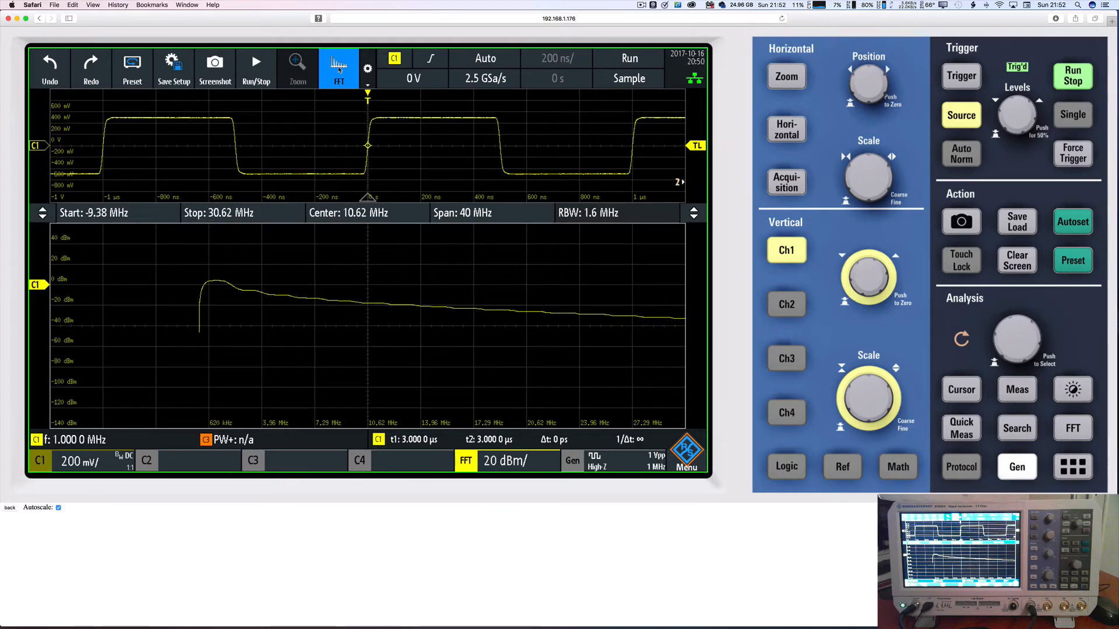
left_click(339, 69)
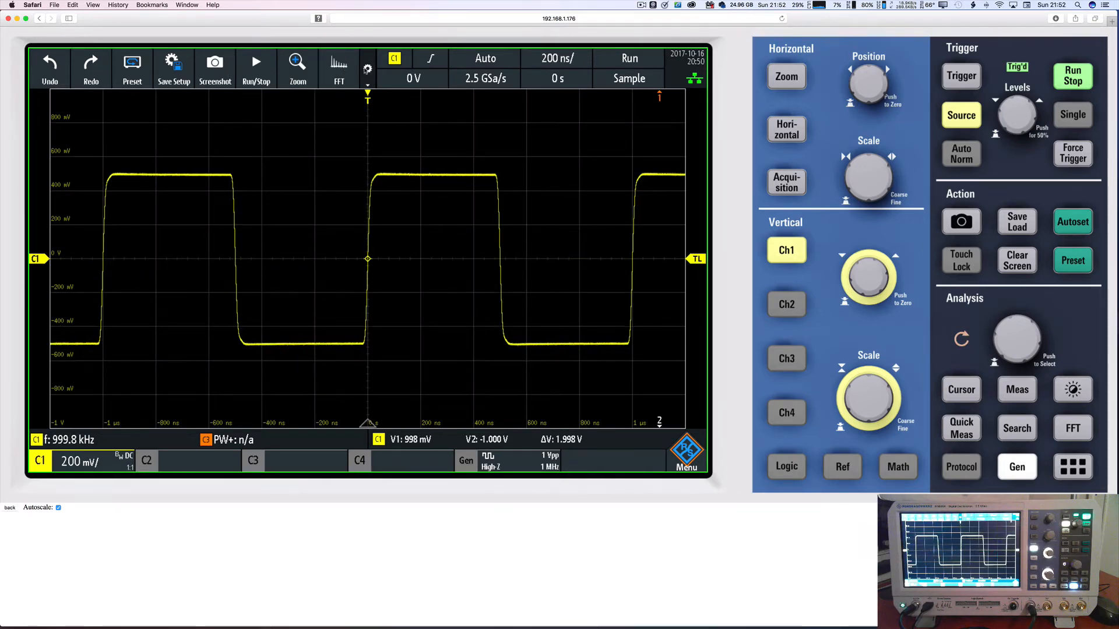
Reset the toolbar configuration to its default tools.
left_click(367, 70)
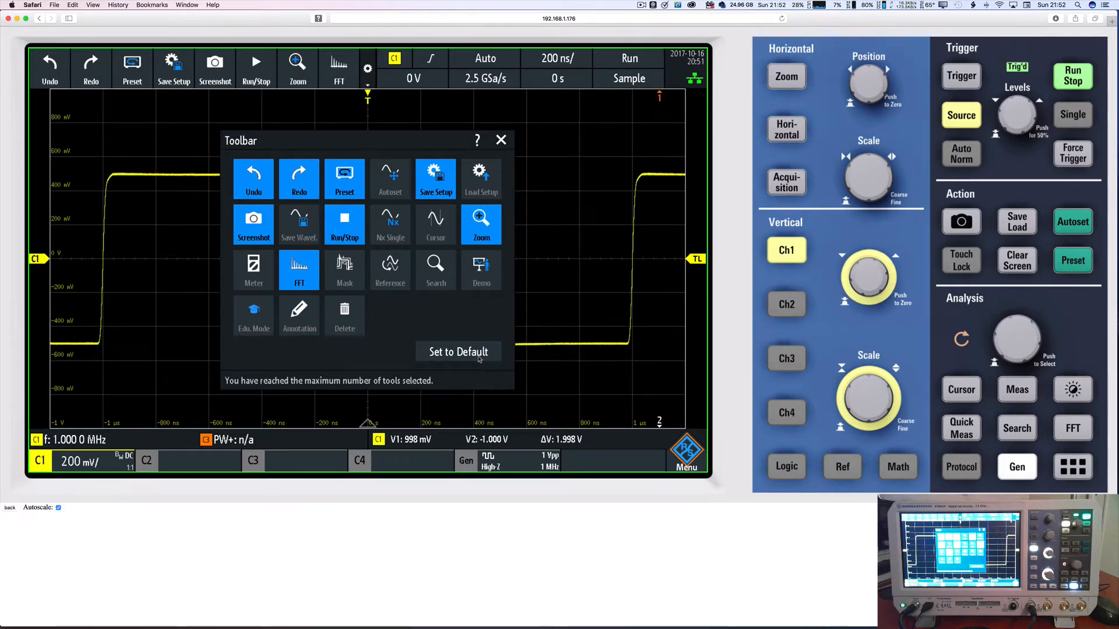
left_click(457, 354)
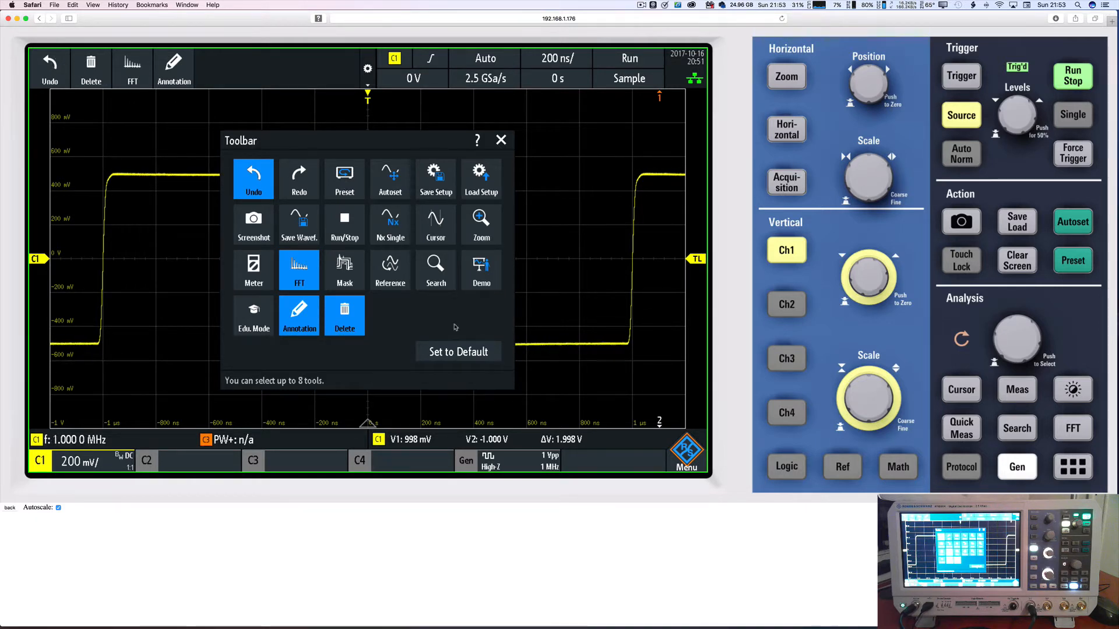
Undo the last four time scale and channel 1 bandwidth changes, closing the toolbar configuration midway.
left_click(50, 69)
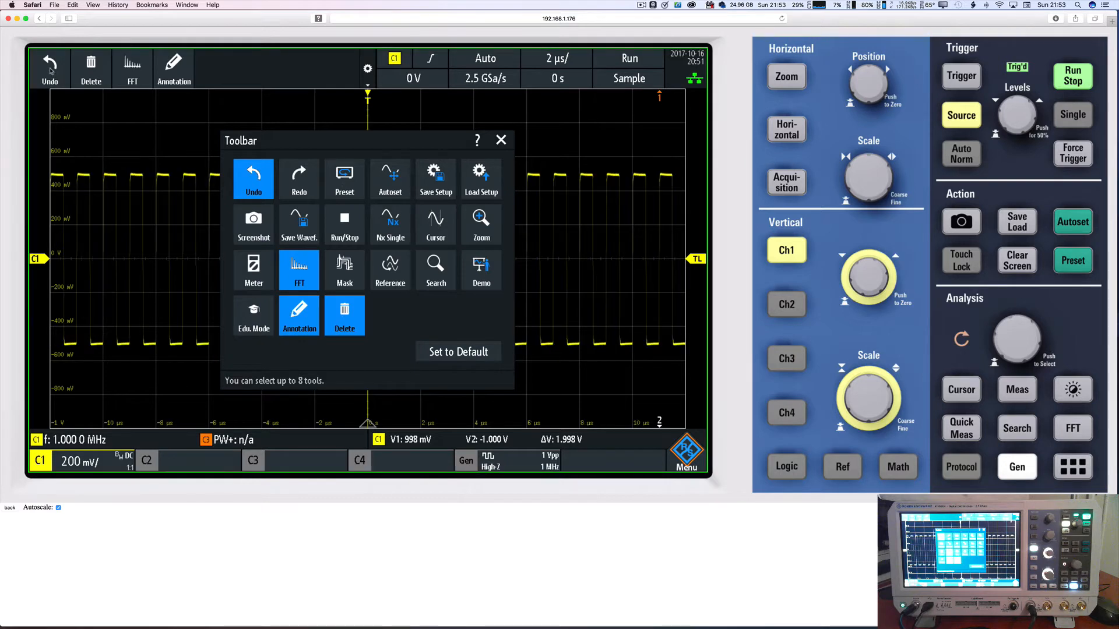
left_click(51, 71)
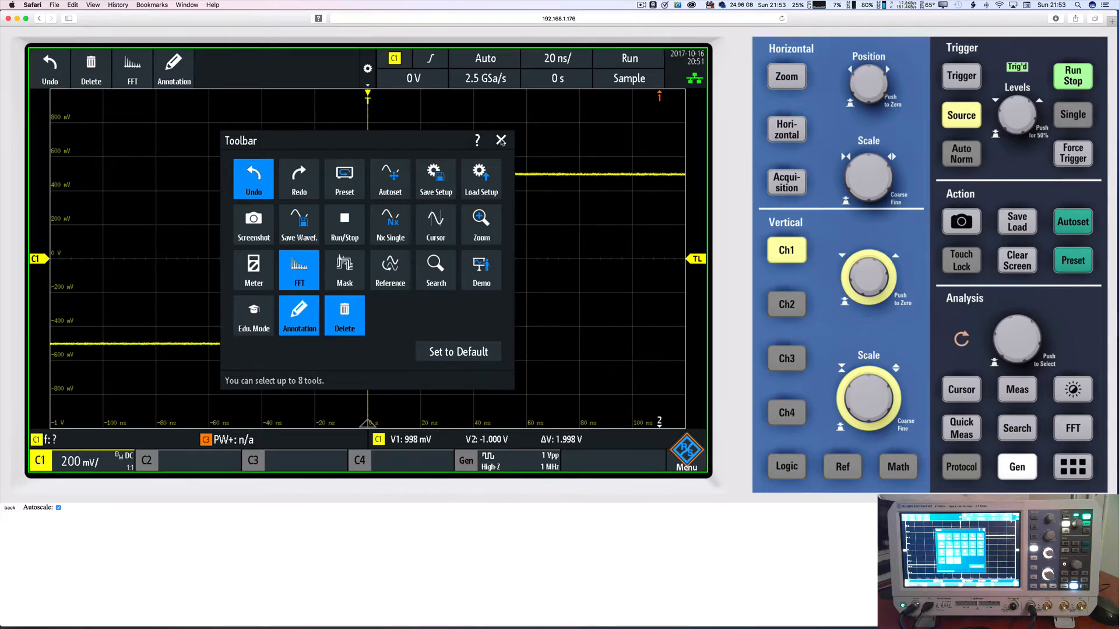
left_click(501, 140)
left_click(50, 64)
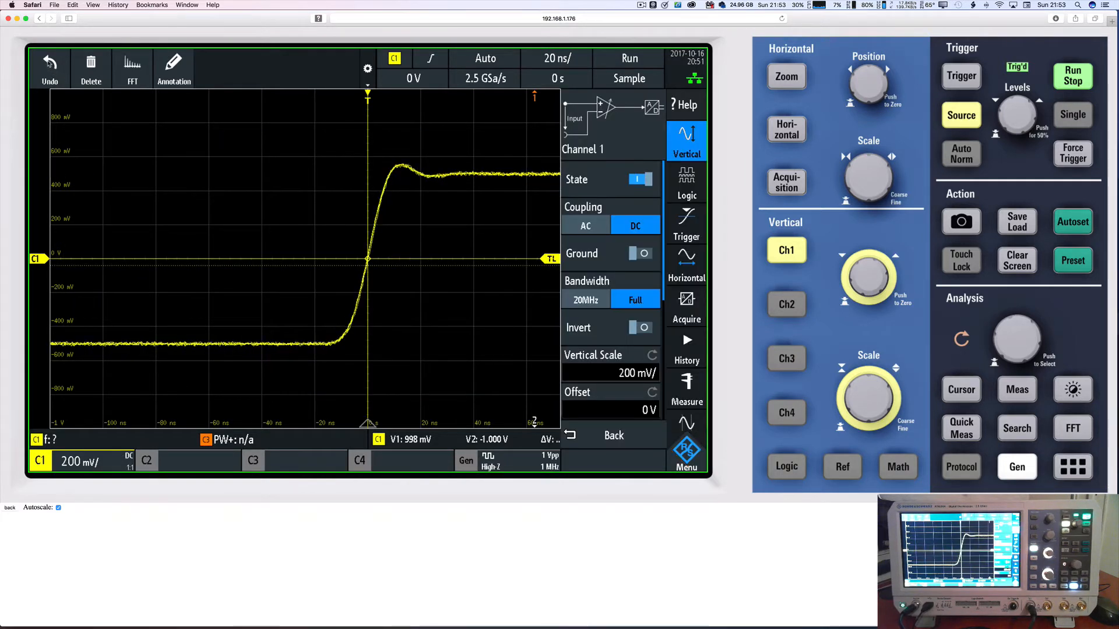
left_click(50, 64)
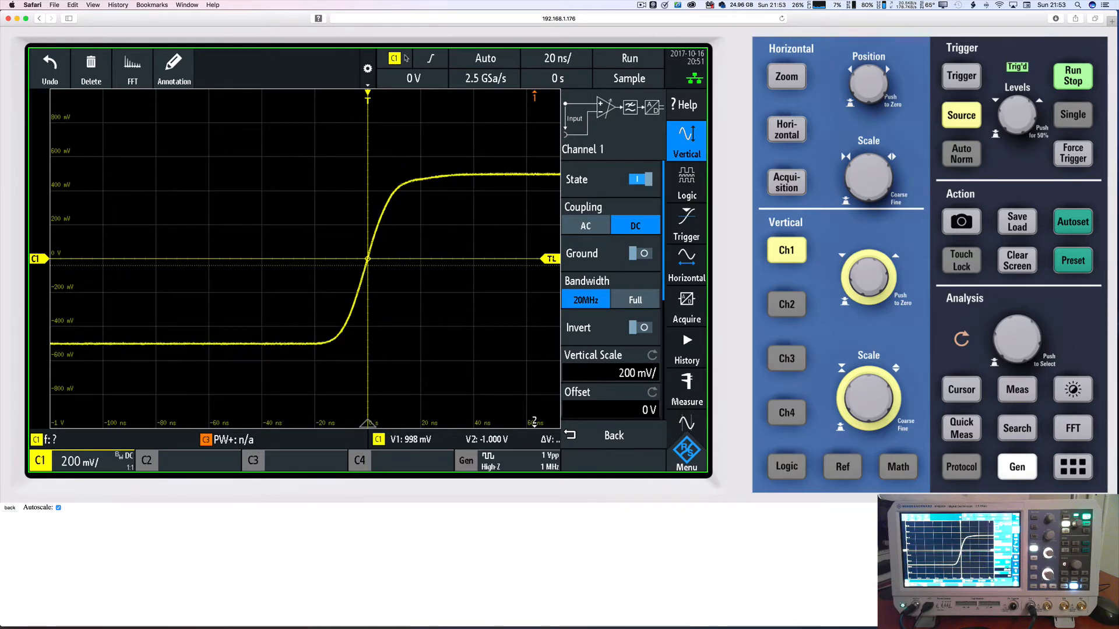
Add the Redo, Preset, Autoset and Zoom tools to the toolbar and close its configuration.
left_click(367, 69)
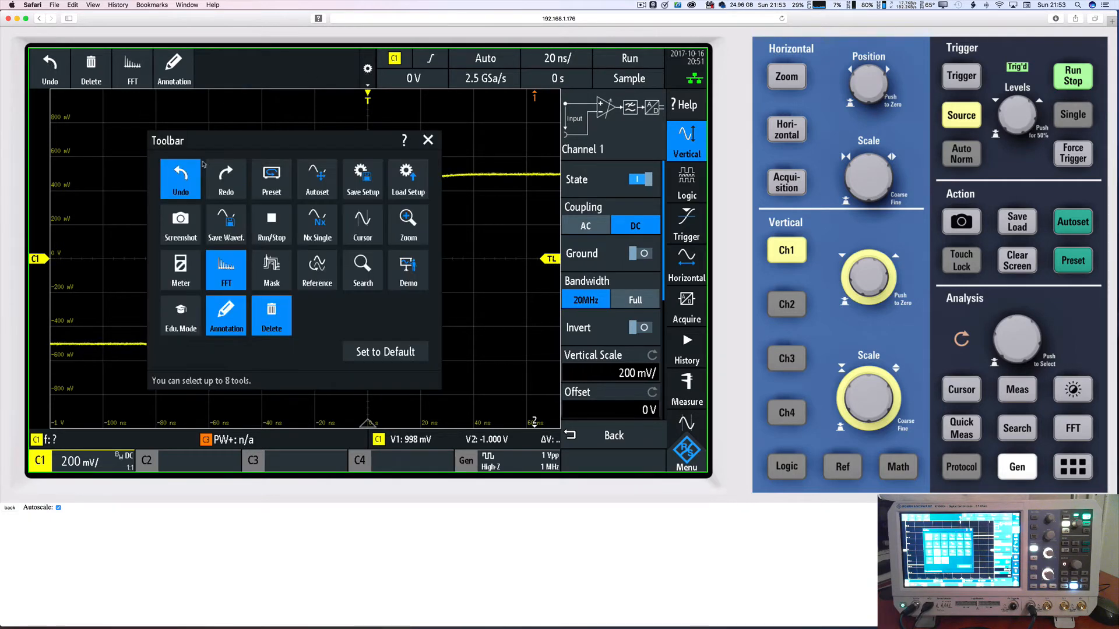
left_click(227, 176)
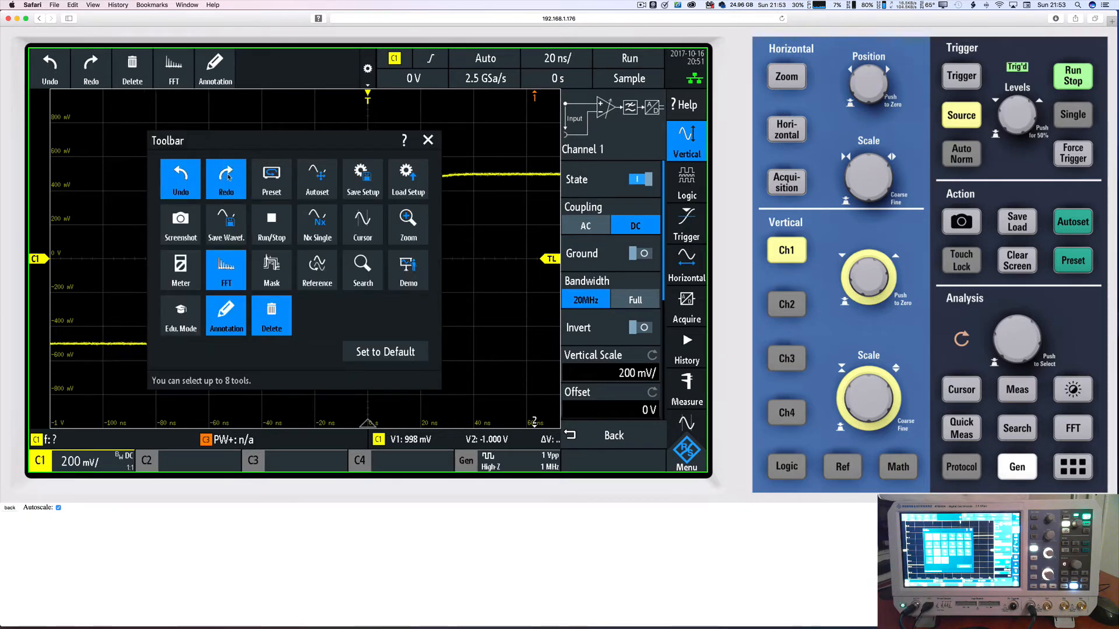
left_click(282, 187)
left_click(326, 181)
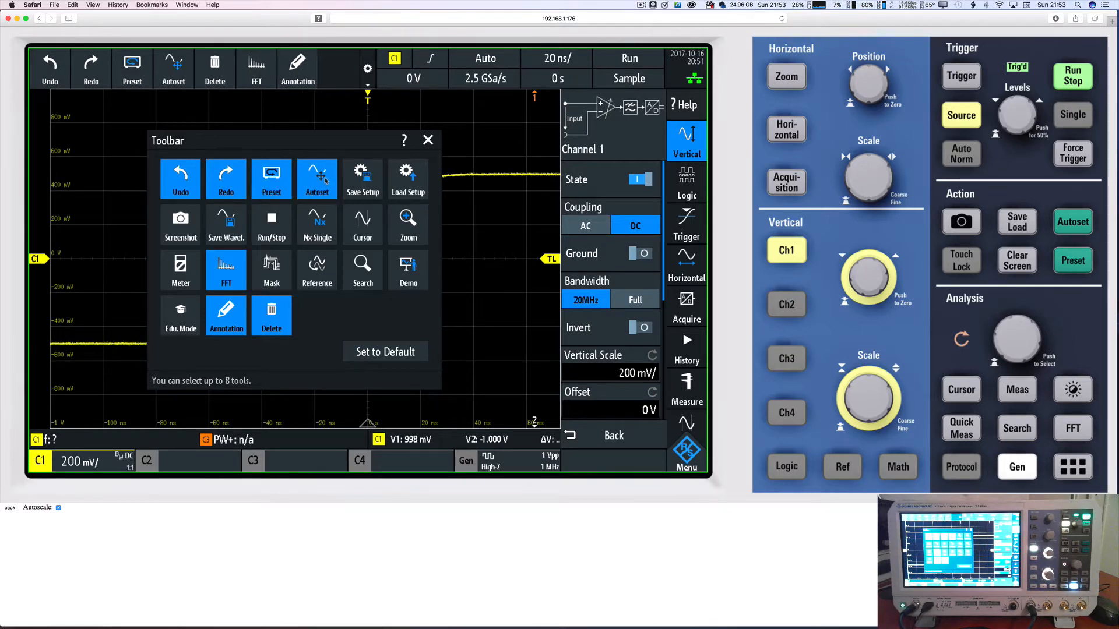
left_click(408, 222)
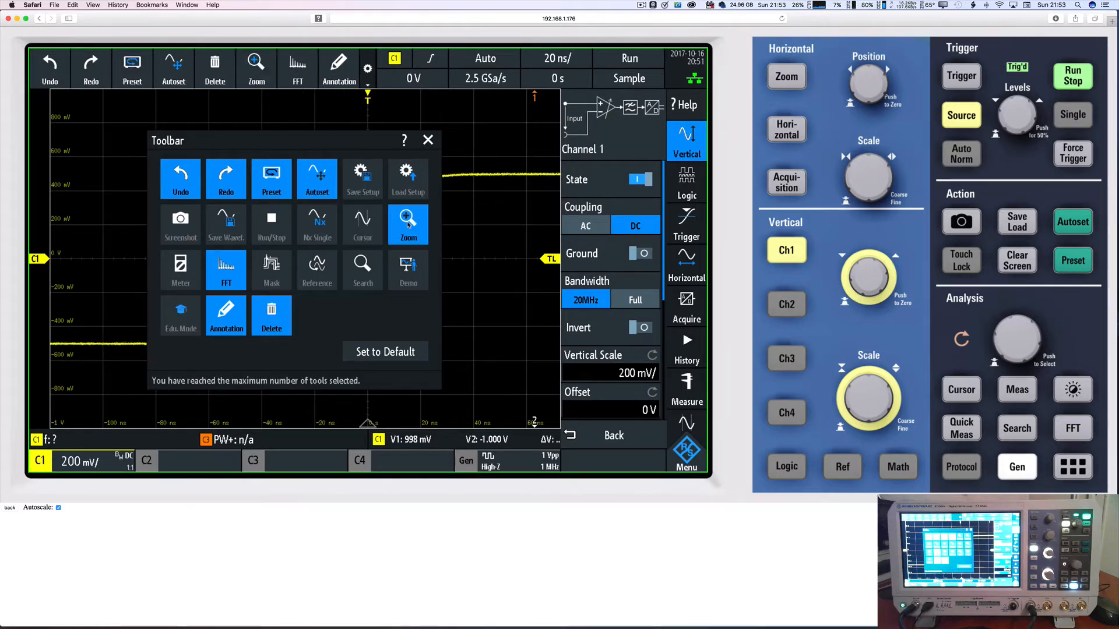
left_click(428, 140)
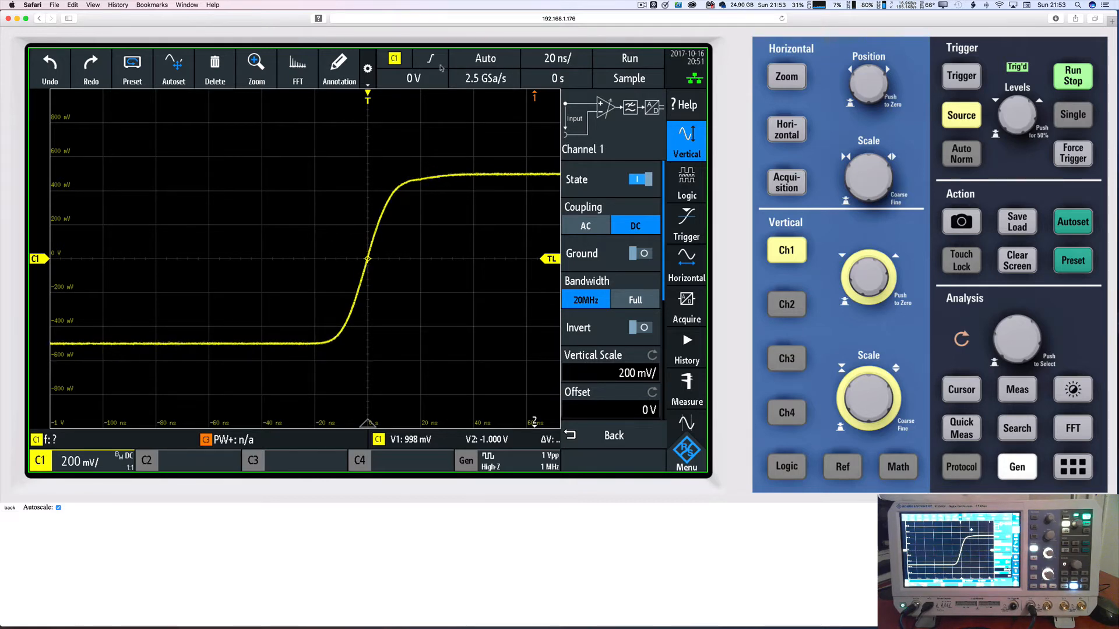
Switch the trigger source to C2, cycle it through C3 and C4, and return it to C1.
left_click(394, 60)
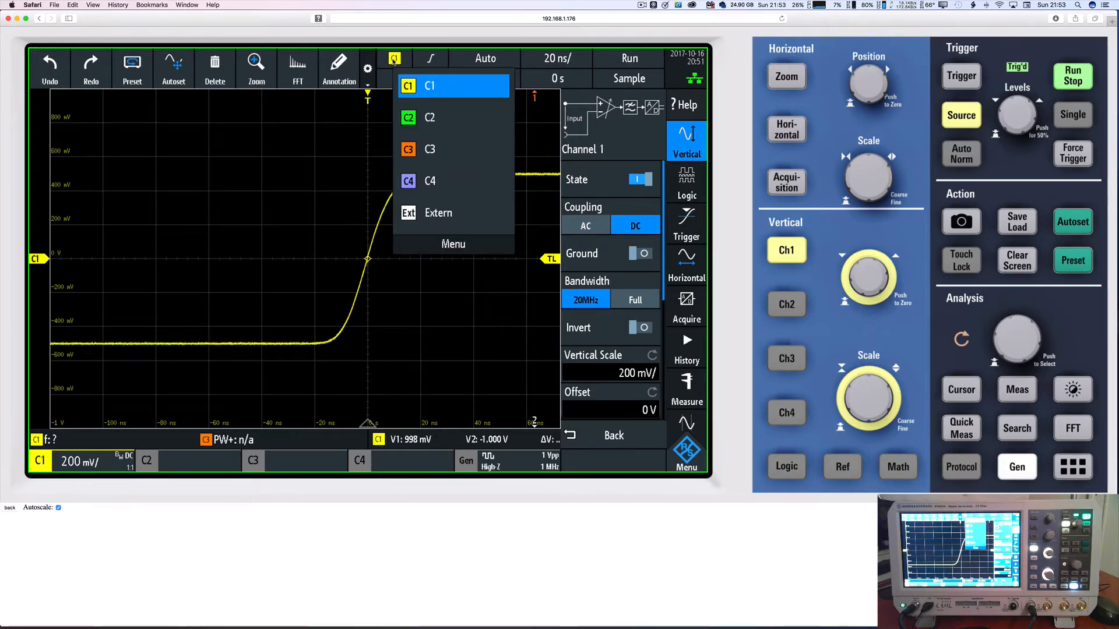
left_click(427, 87)
left_click(396, 60)
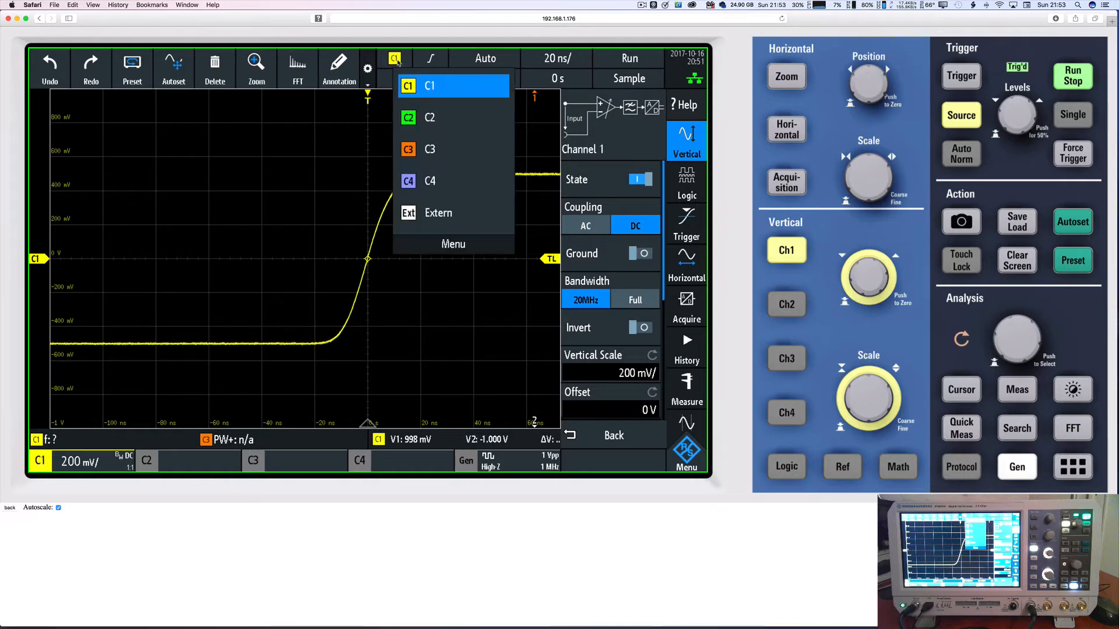
left_click(440, 118)
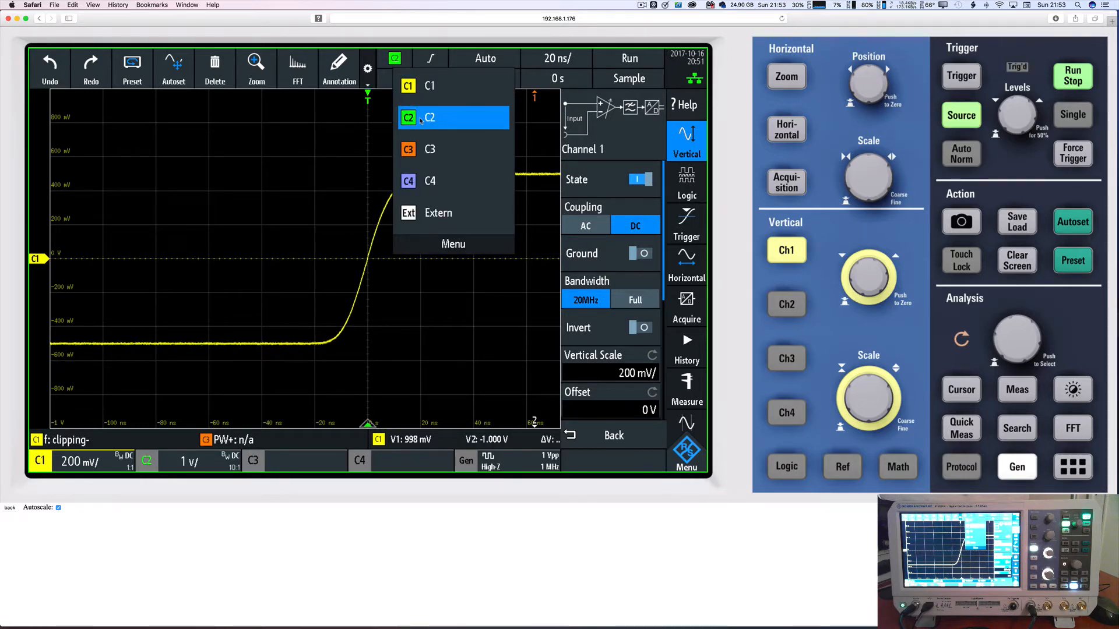
left_click(966, 114)
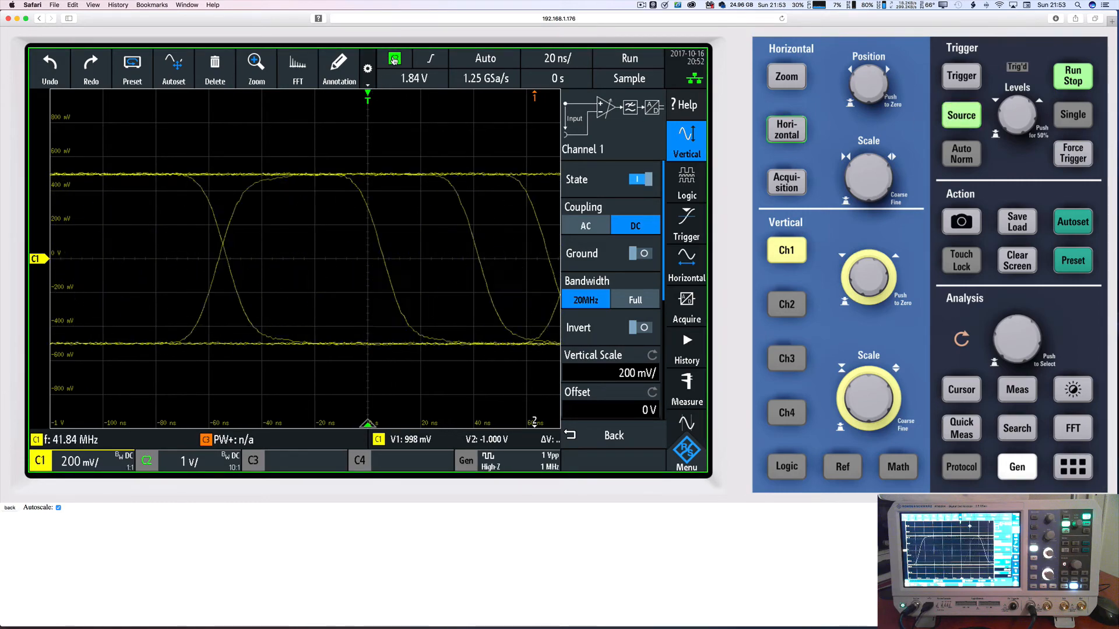
left_click(953, 118)
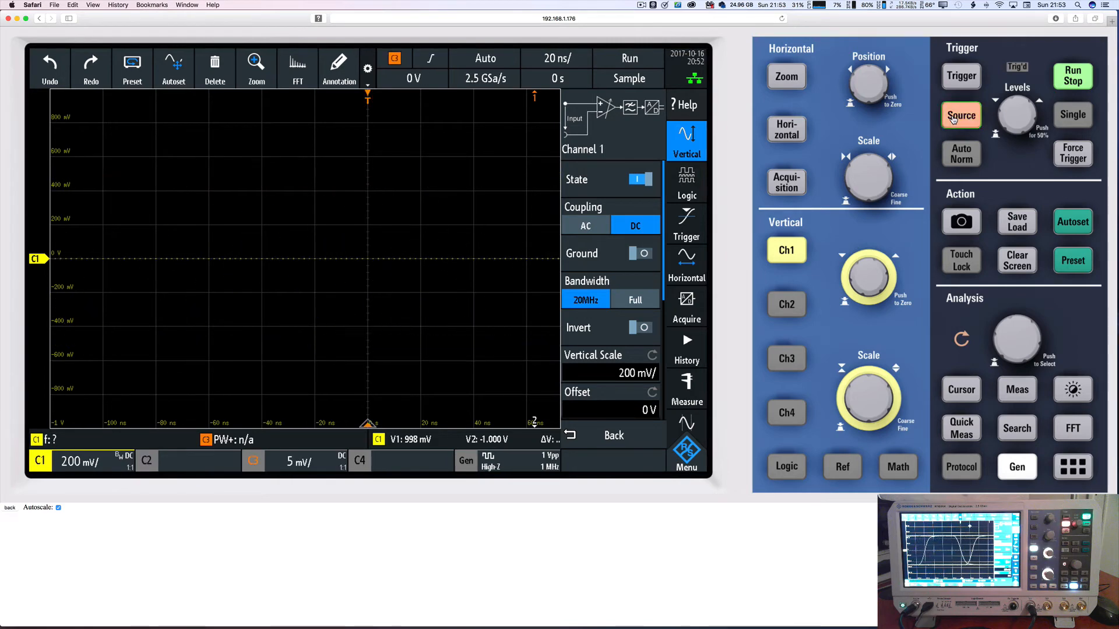
left_click(954, 118)
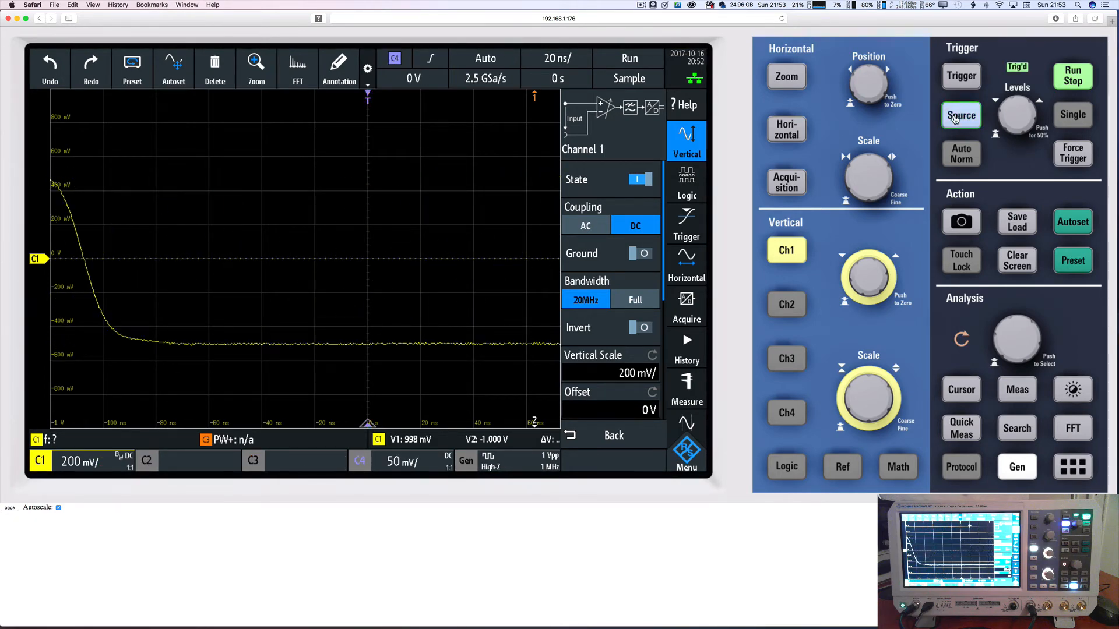
left_click(958, 119)
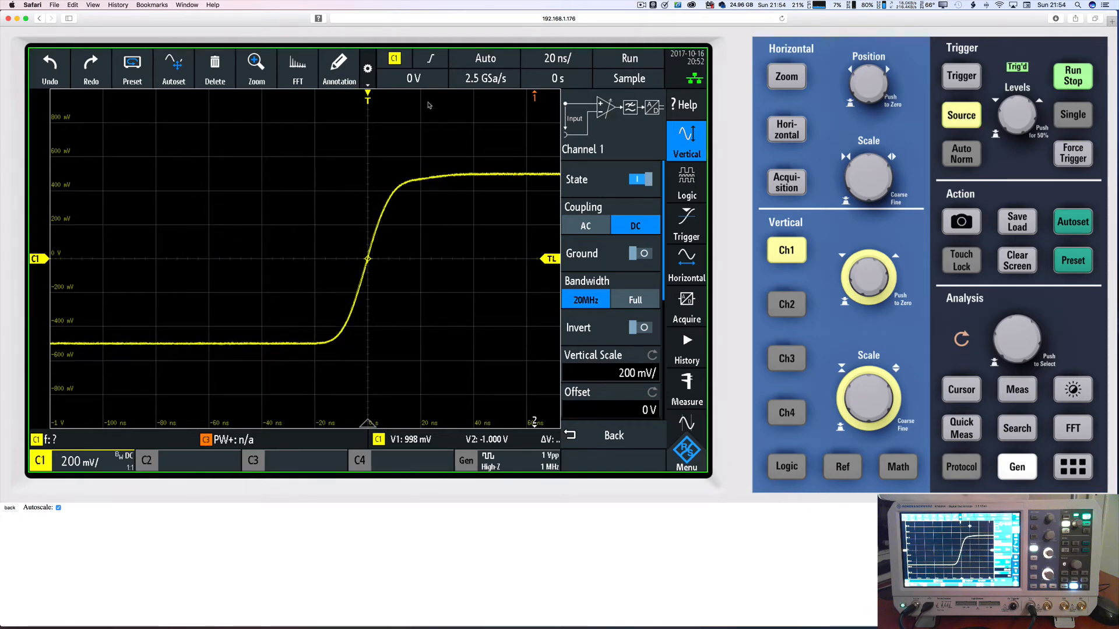
Set the trigger source to Extern and return it to C1.
left_click(396, 60)
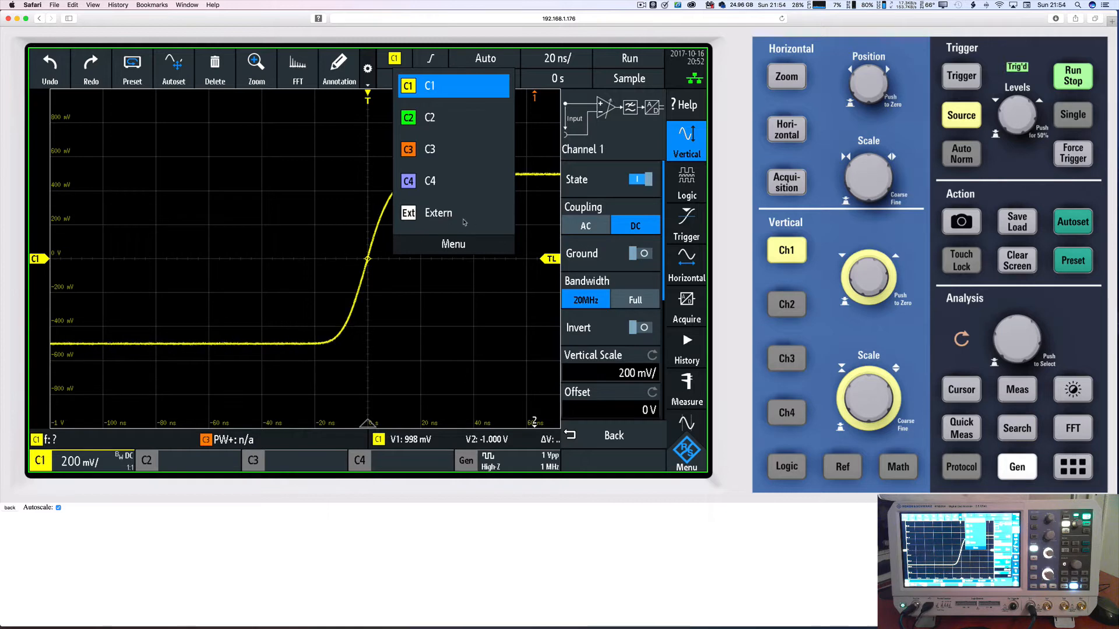
left_click(389, 61)
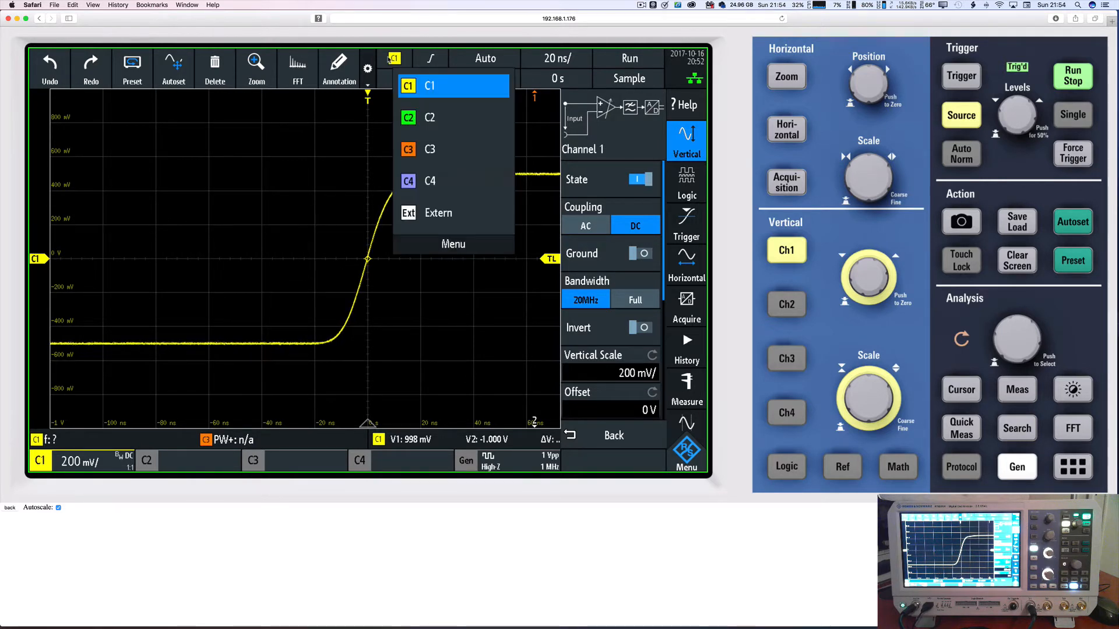
left_click(427, 215)
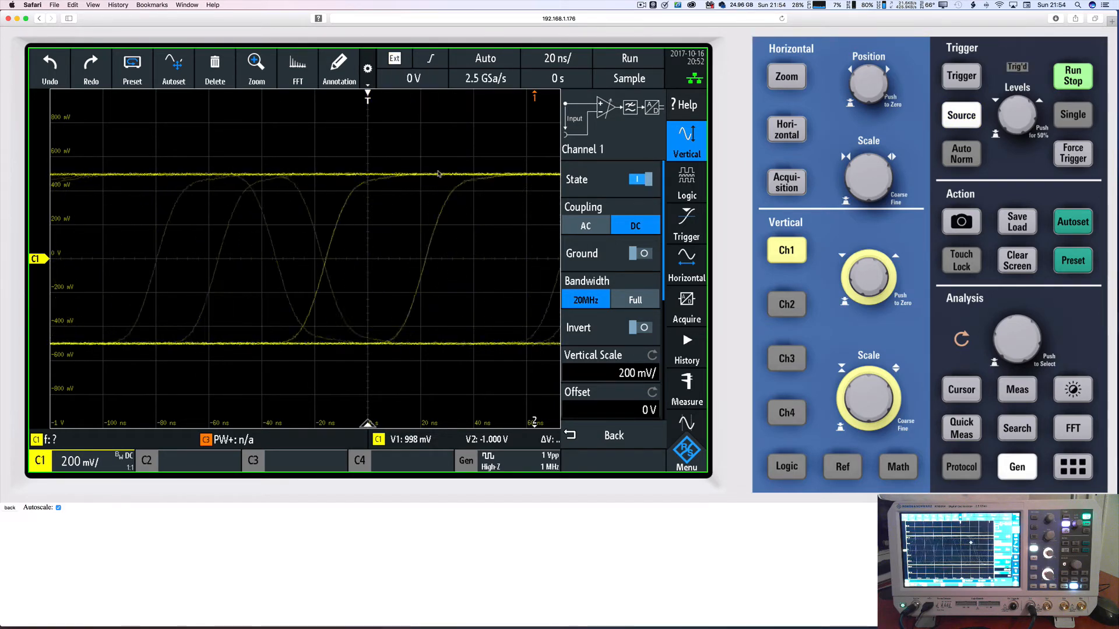
left_click(401, 67)
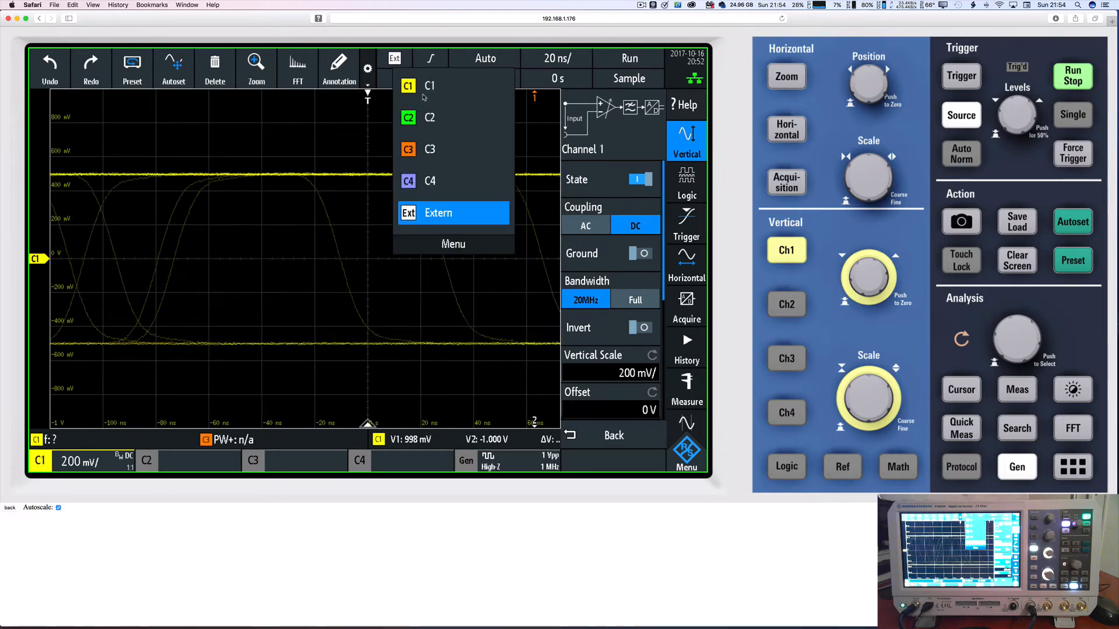
left_click(425, 88)
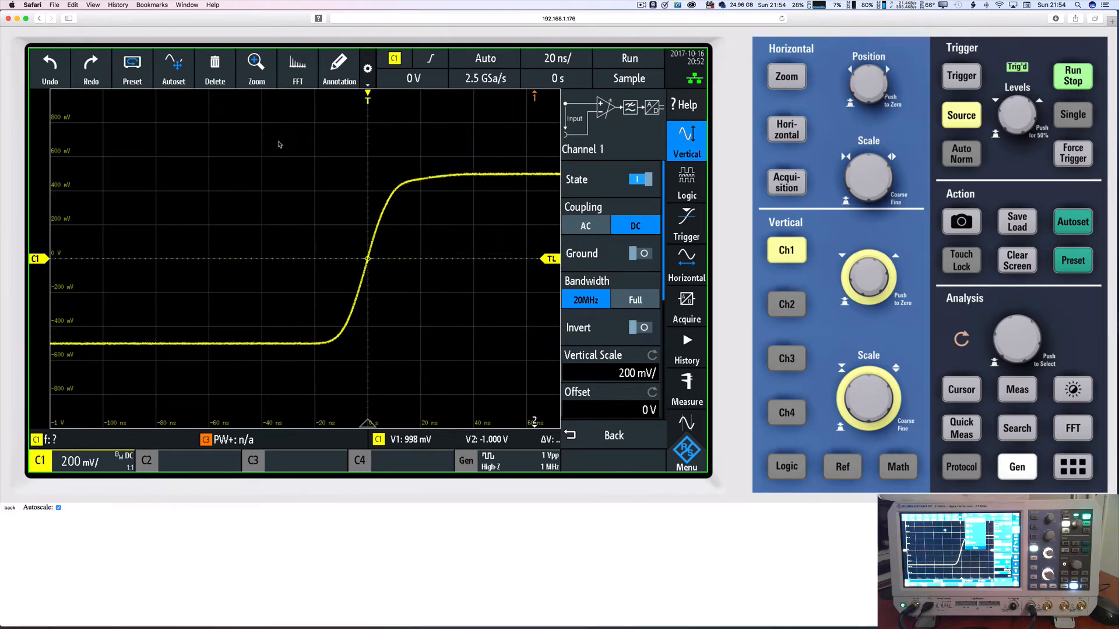
Shift the waveform to a horizontal position of 44 ns and replace the Channel 1 settings with the full edge trigger settings.
left_click_drag(450, 183, 336, 177)
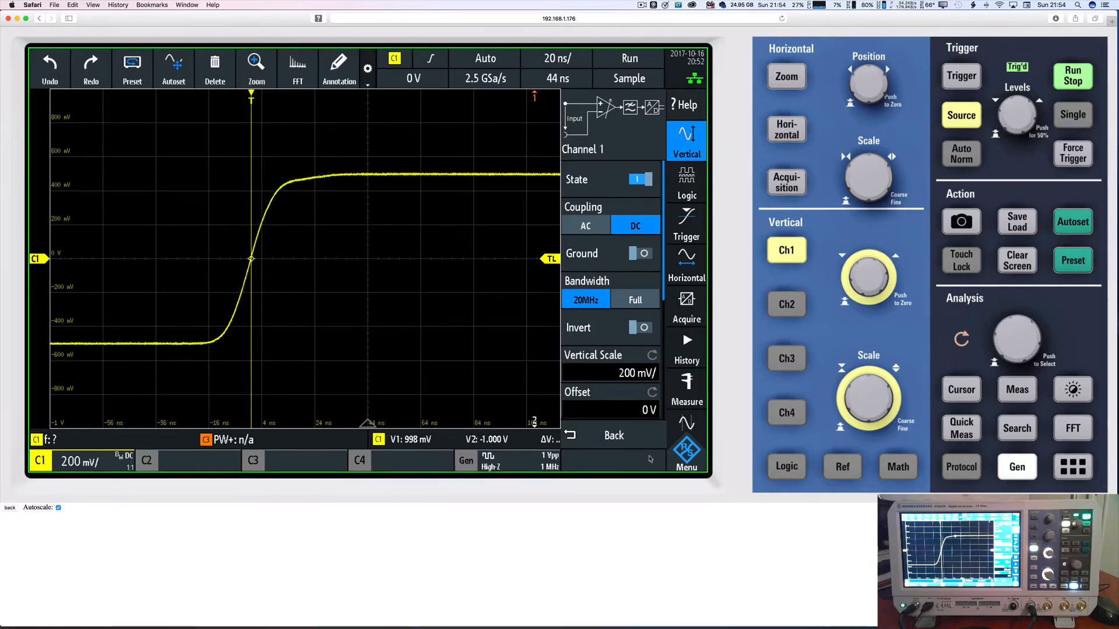
left_click(635, 436)
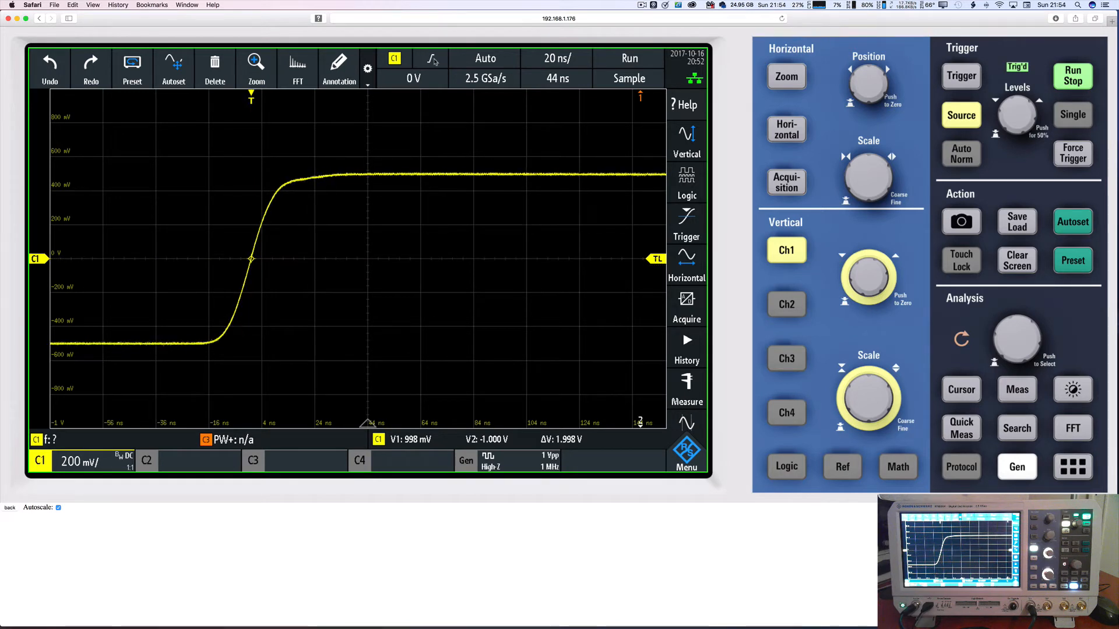
left_click(434, 59)
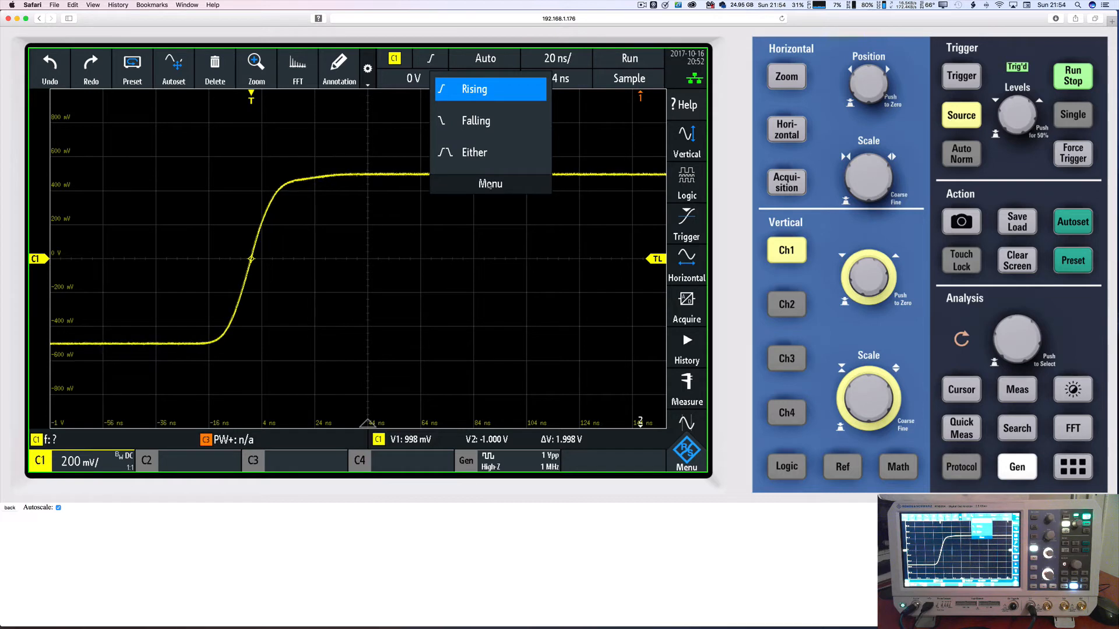
left_click(494, 185)
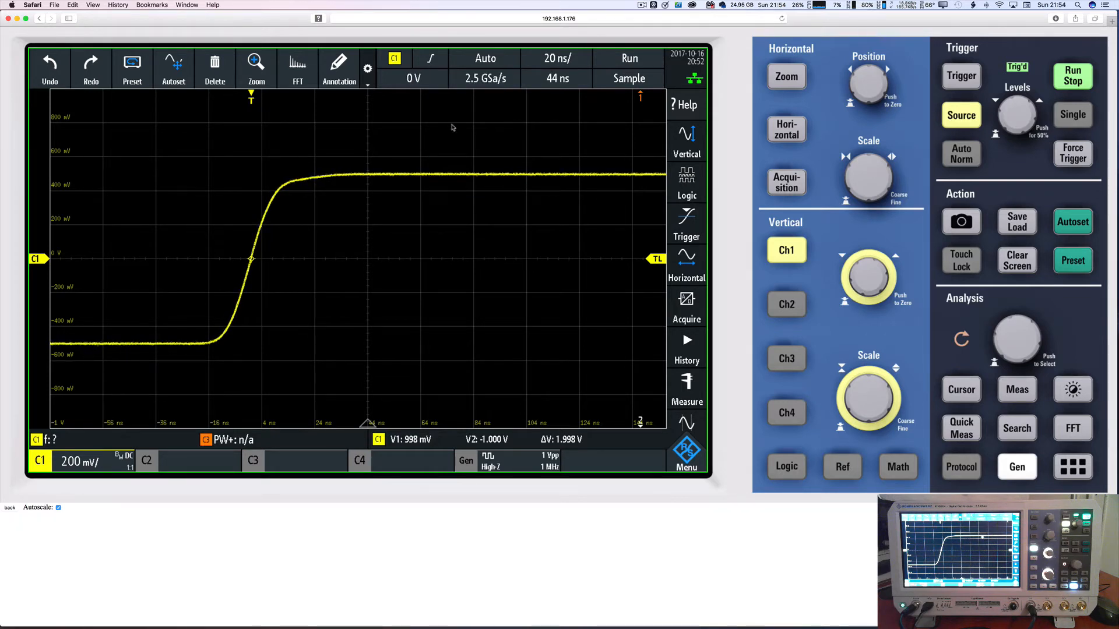
left_click(431, 58)
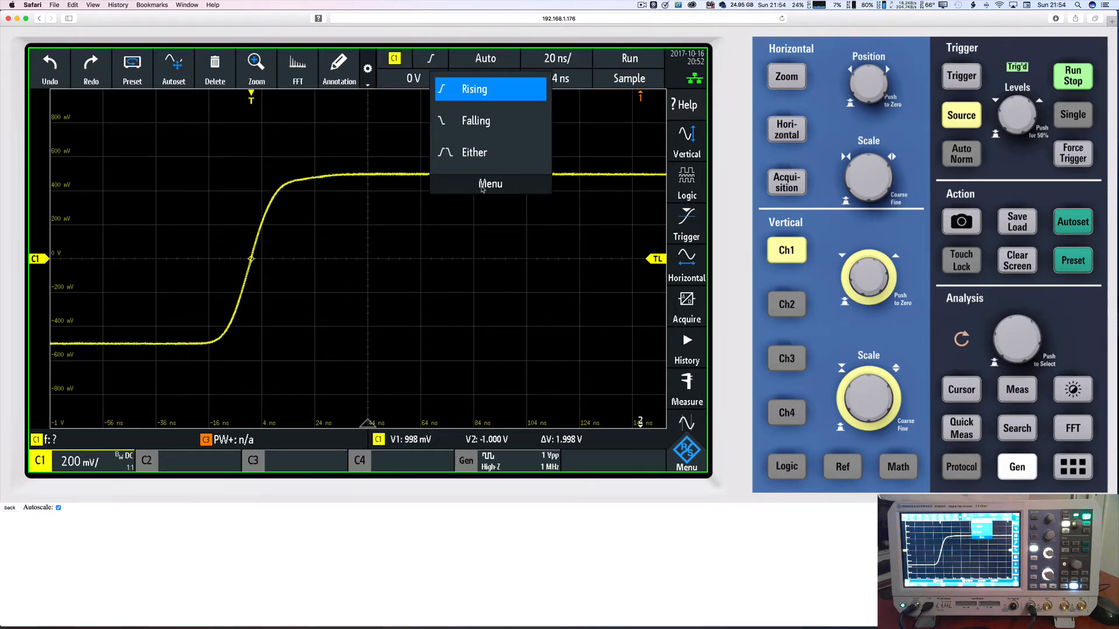
left_click(485, 185)
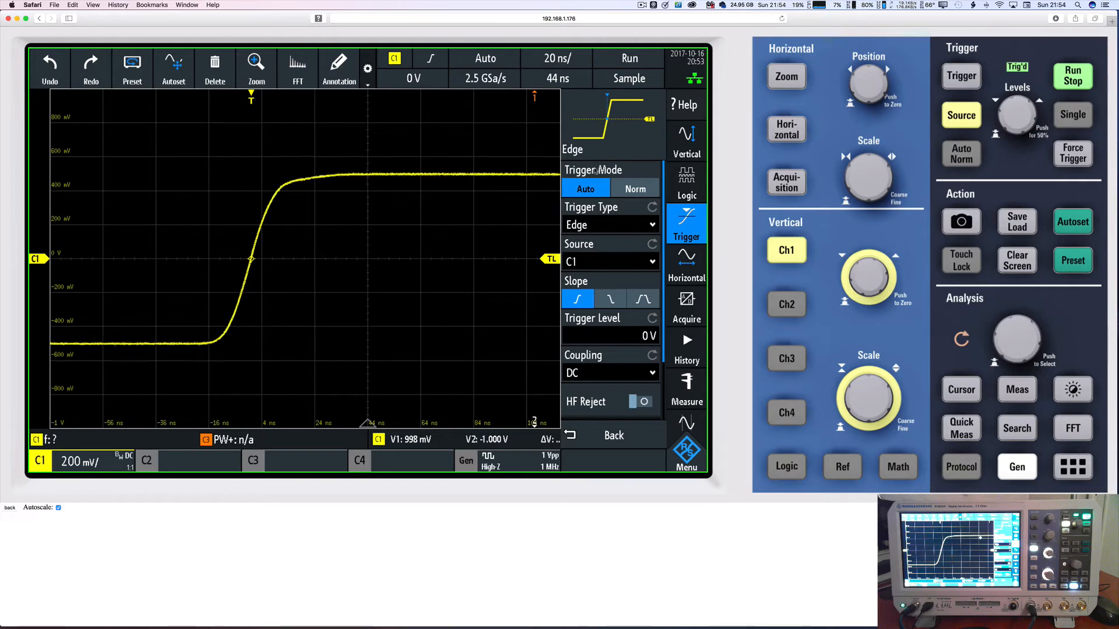
scroll(642, 205, "down", 2)
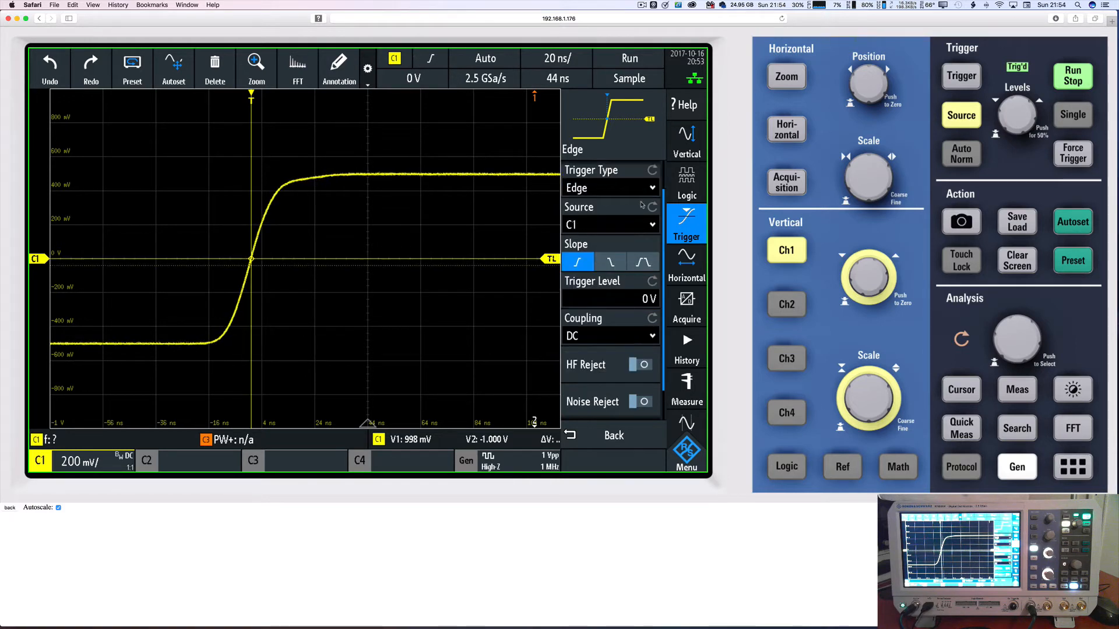
Cycle the edge trigger slope repeatedly through falling, either and rising, ending on rising.
left_click(611, 264)
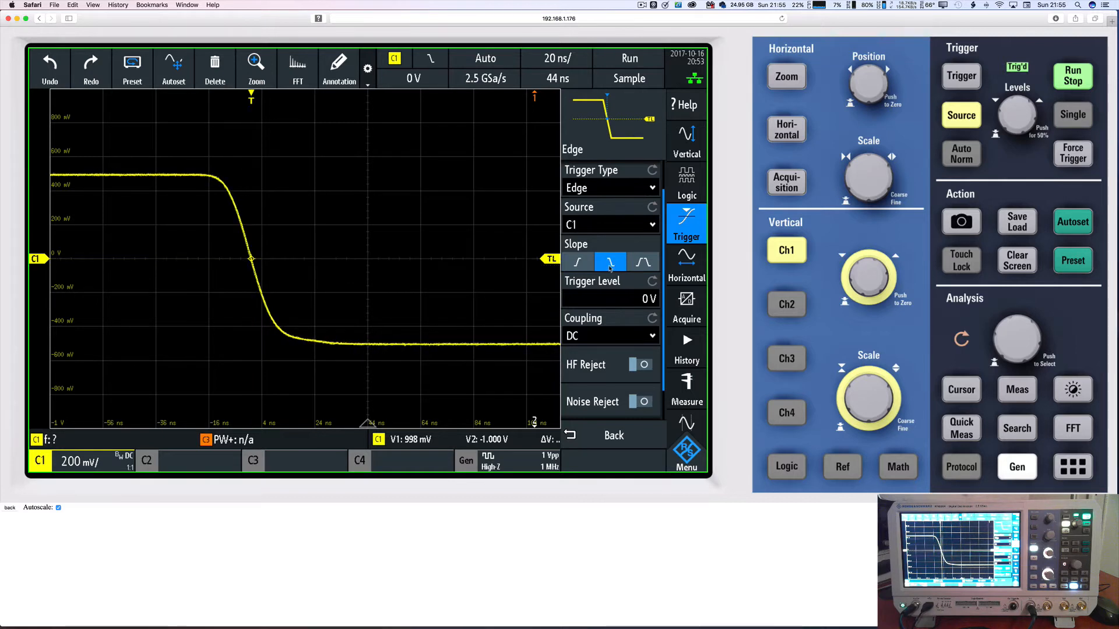
left_click(578, 266)
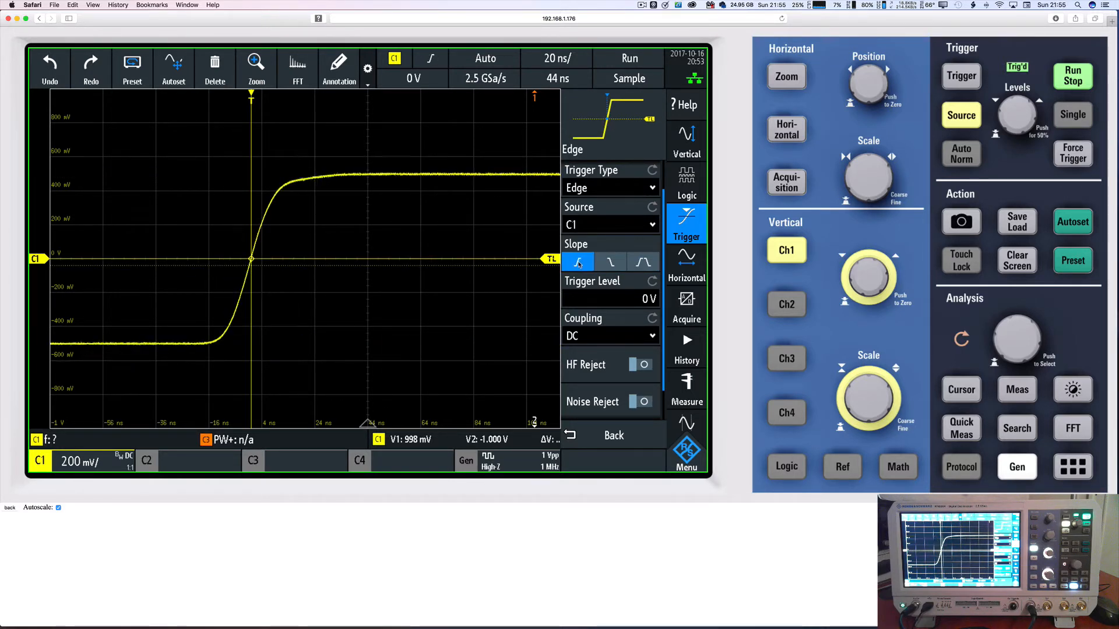
left_click(611, 264)
left_click(643, 264)
left_click(579, 264)
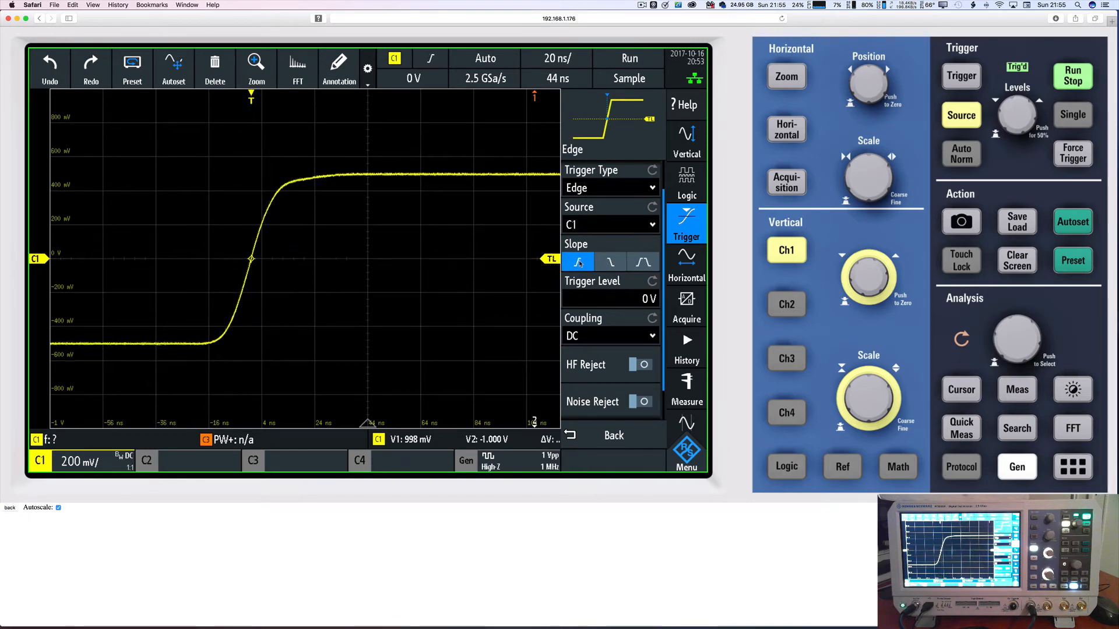
left_click(611, 264)
left_click(643, 264)
left_click(580, 264)
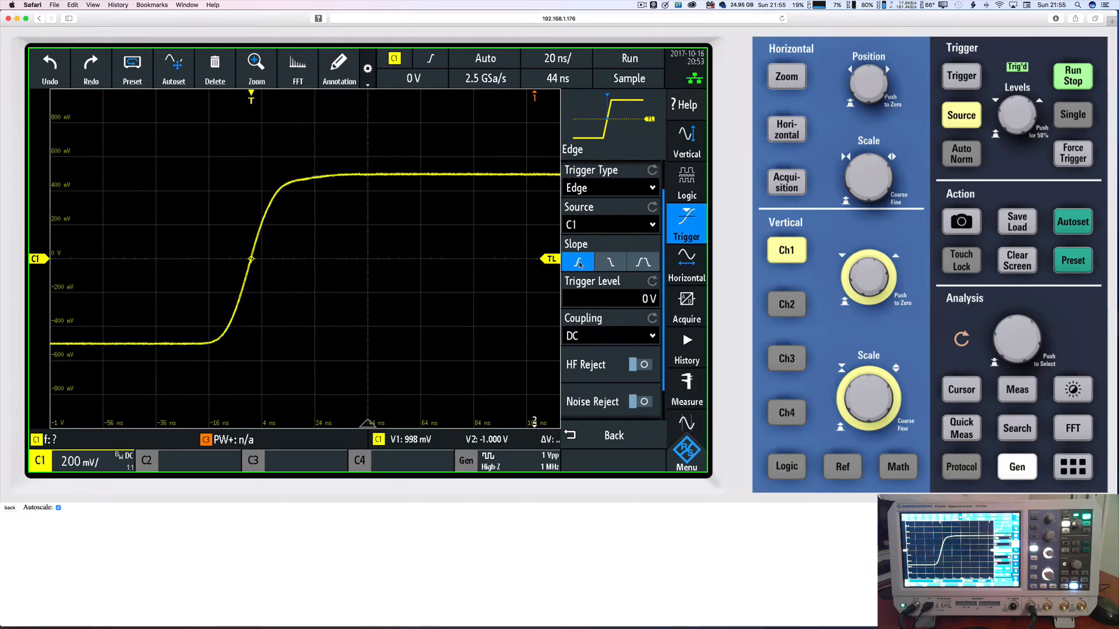
left_click(579, 264)
left_click(579, 264)
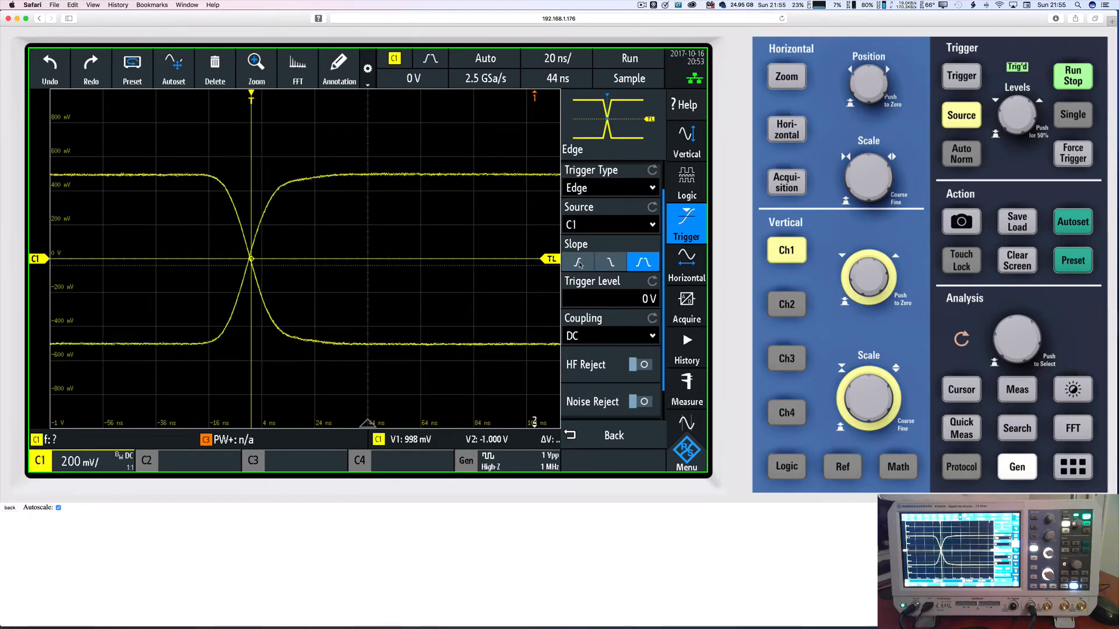
left_click(579, 265)
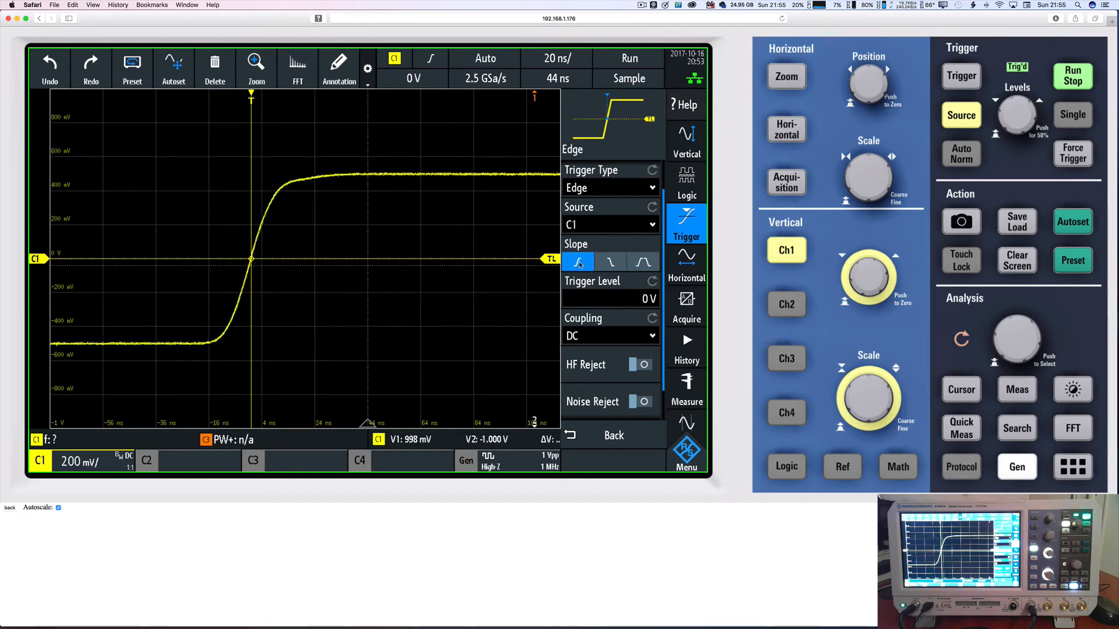
left_click(611, 262)
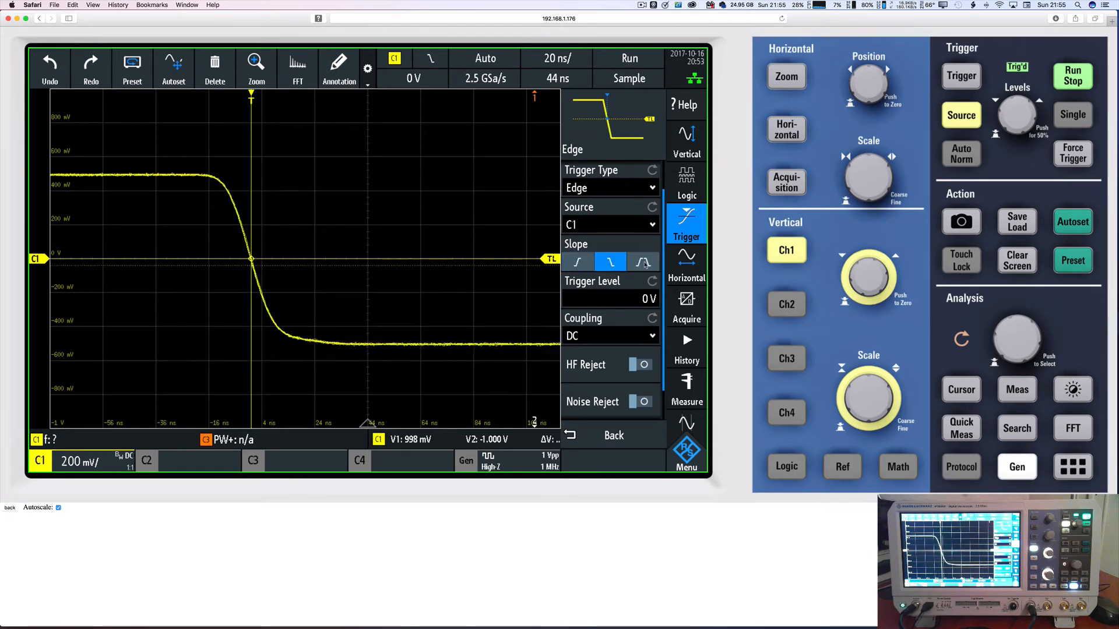
left_click(644, 263)
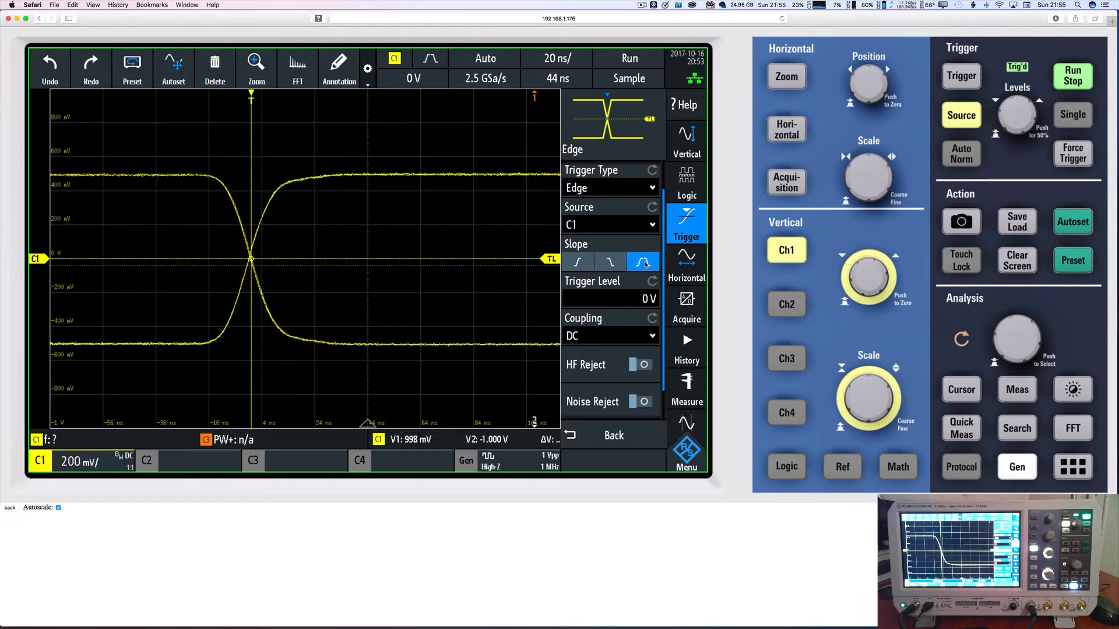
left_click(583, 263)
left_click(609, 262)
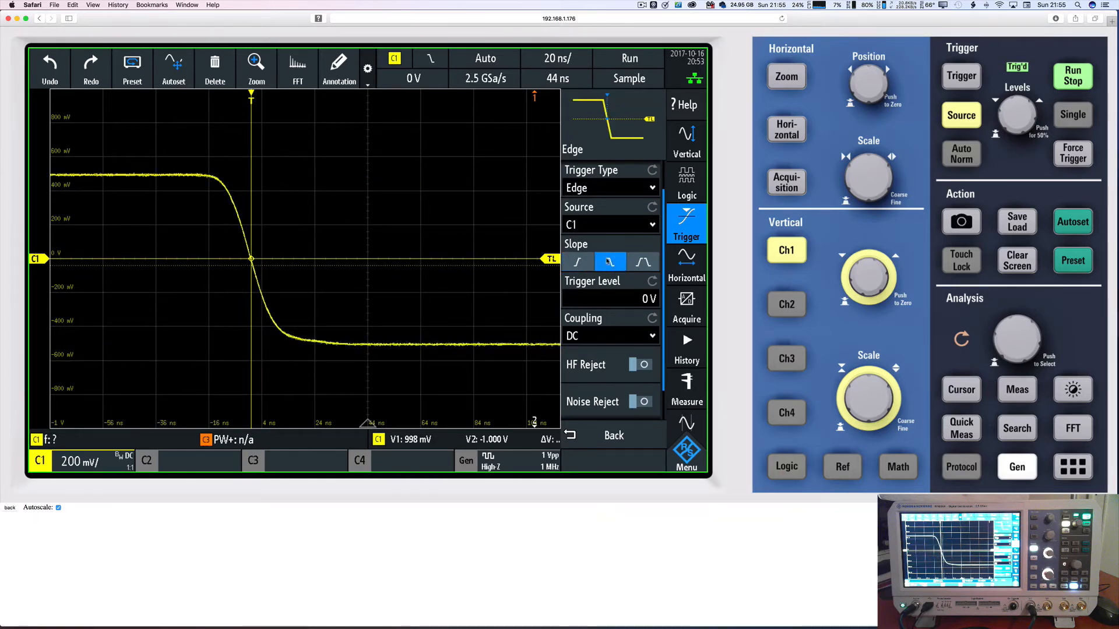
left_click(644, 262)
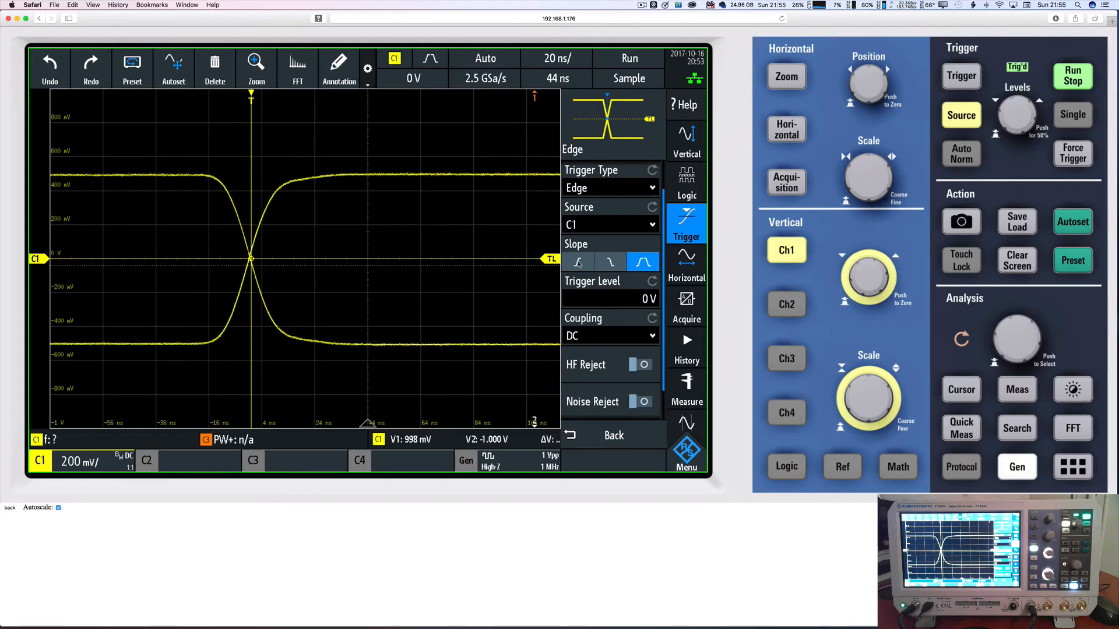
left_click(579, 263)
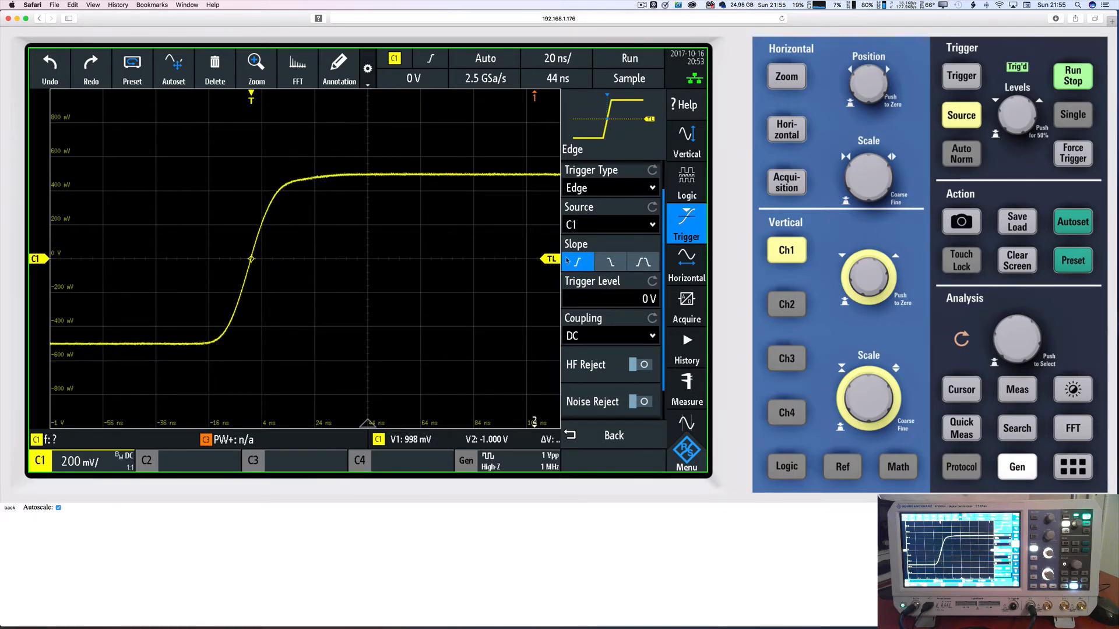
Cycle the trigger slope repeatedly through either, rising and falling from the quick slope selection, ending on rising.
left_click(434, 62)
left_click(461, 151)
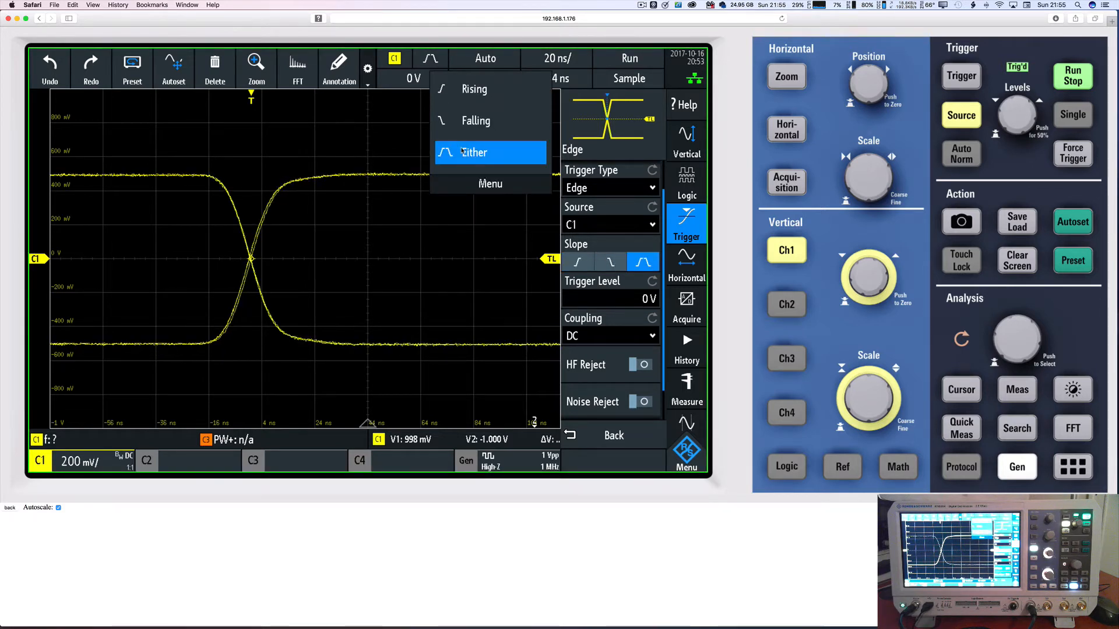
left_click(465, 91)
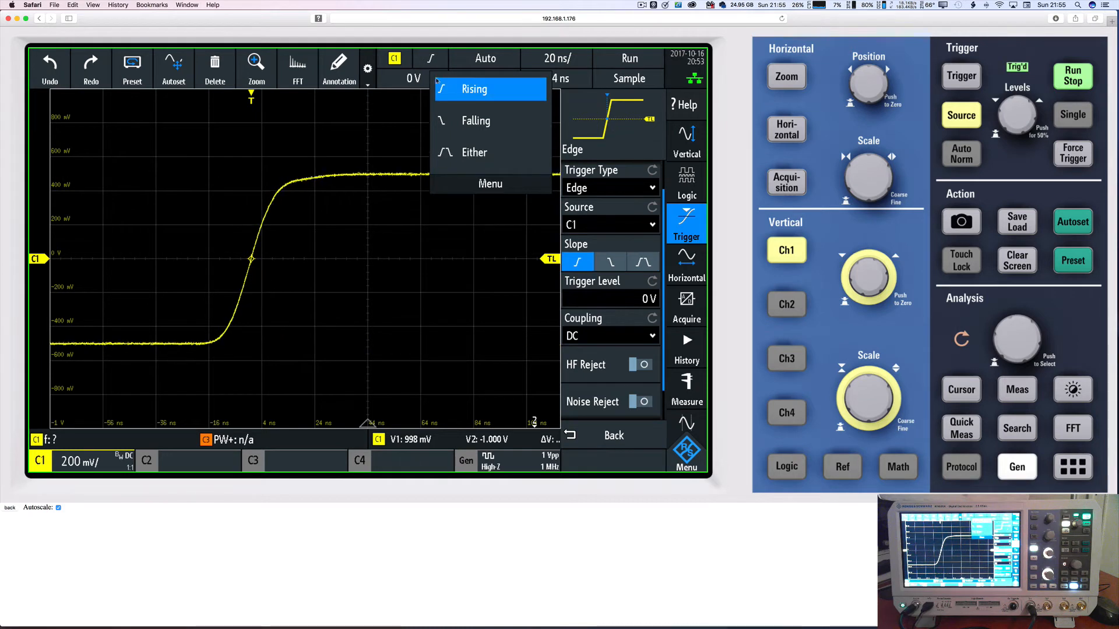
left_click(469, 121)
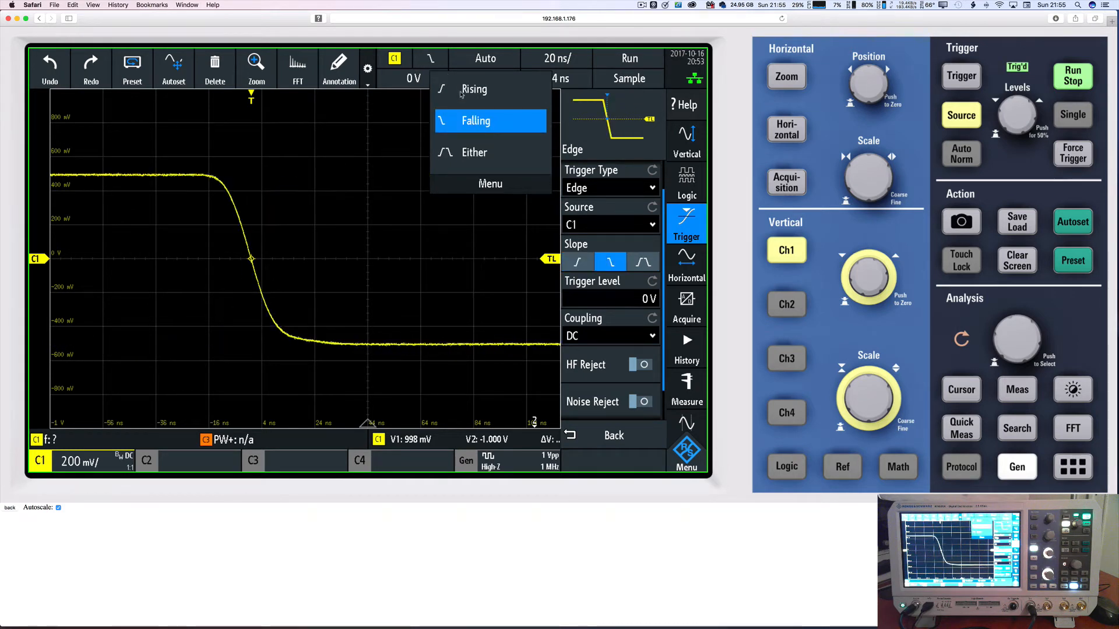
left_click(462, 95)
left_click(470, 152)
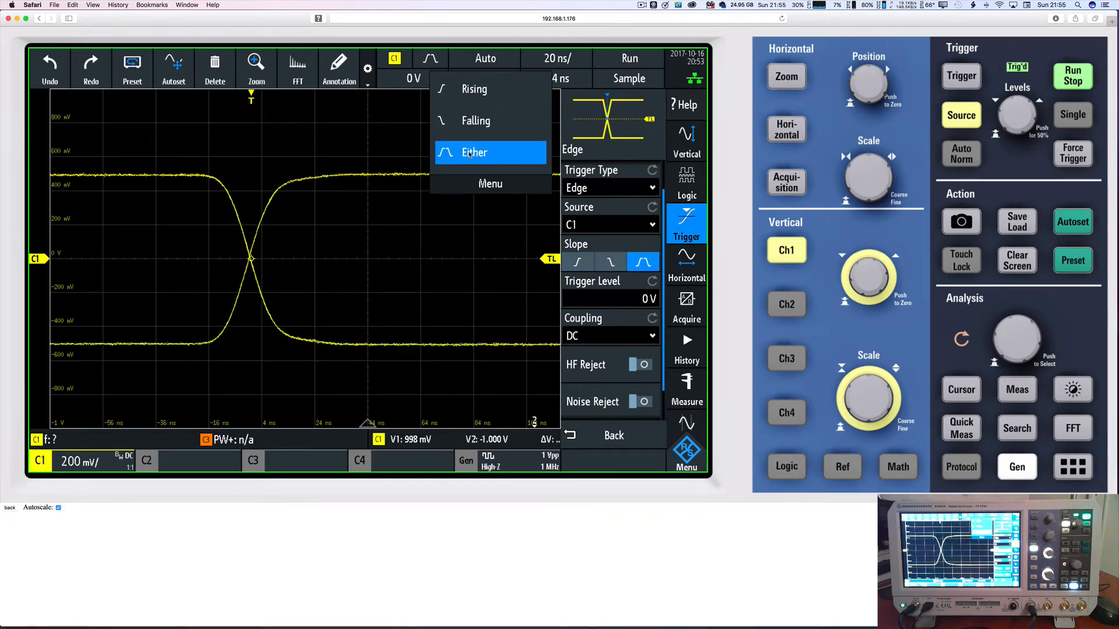
left_click(469, 121)
left_click(470, 90)
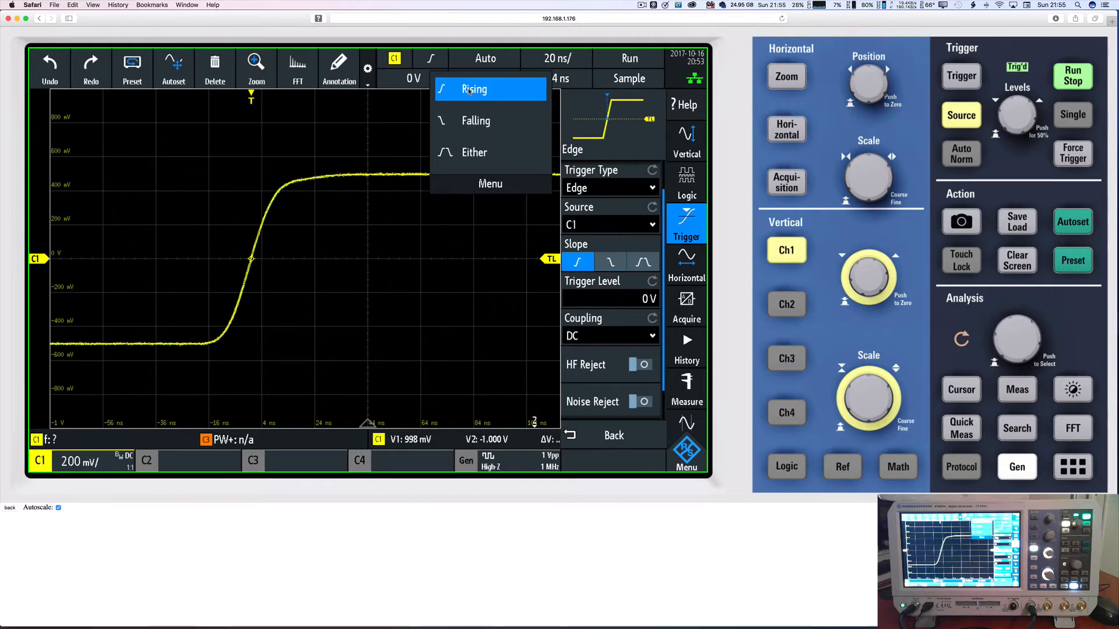
left_click(476, 121)
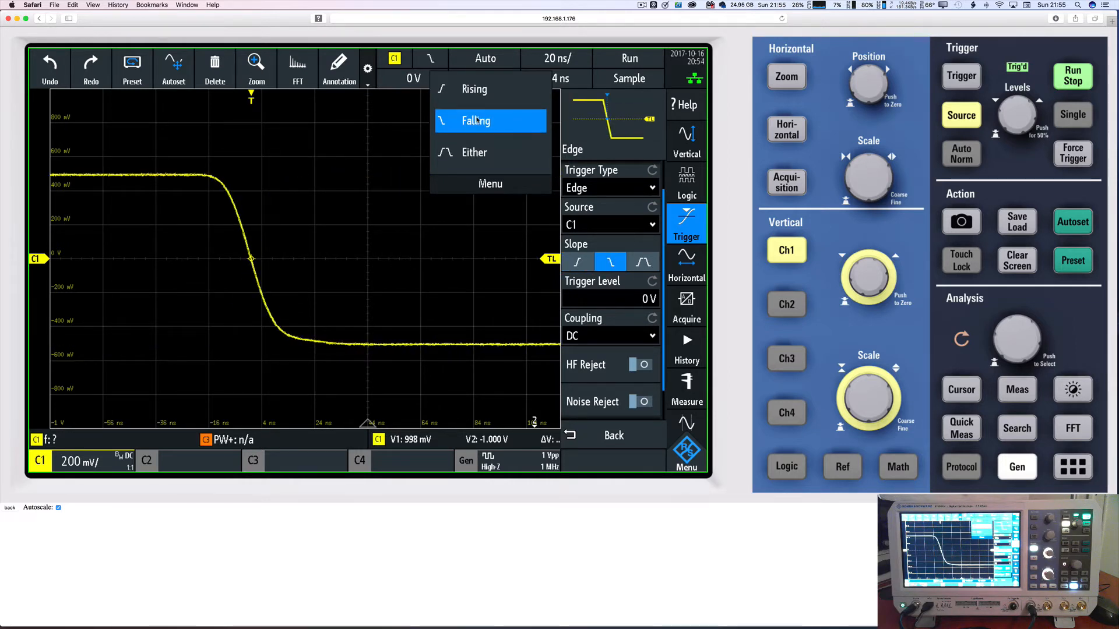
left_click(485, 156)
left_click(492, 90)
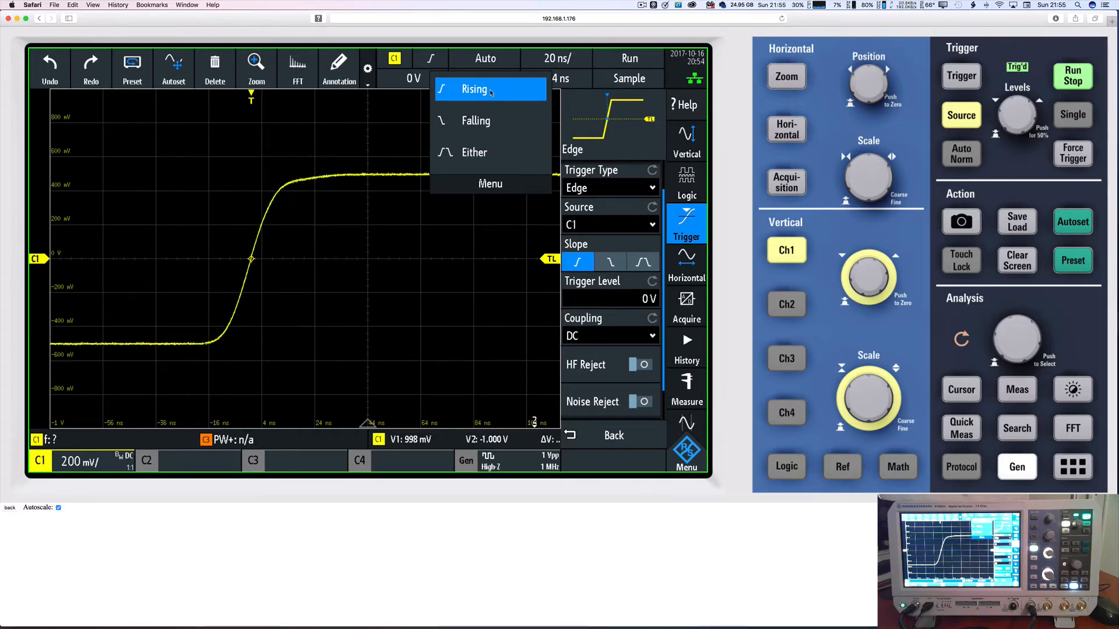
Switch the slope in the full edge trigger settings to falling, either and back to rising.
left_click(610, 262)
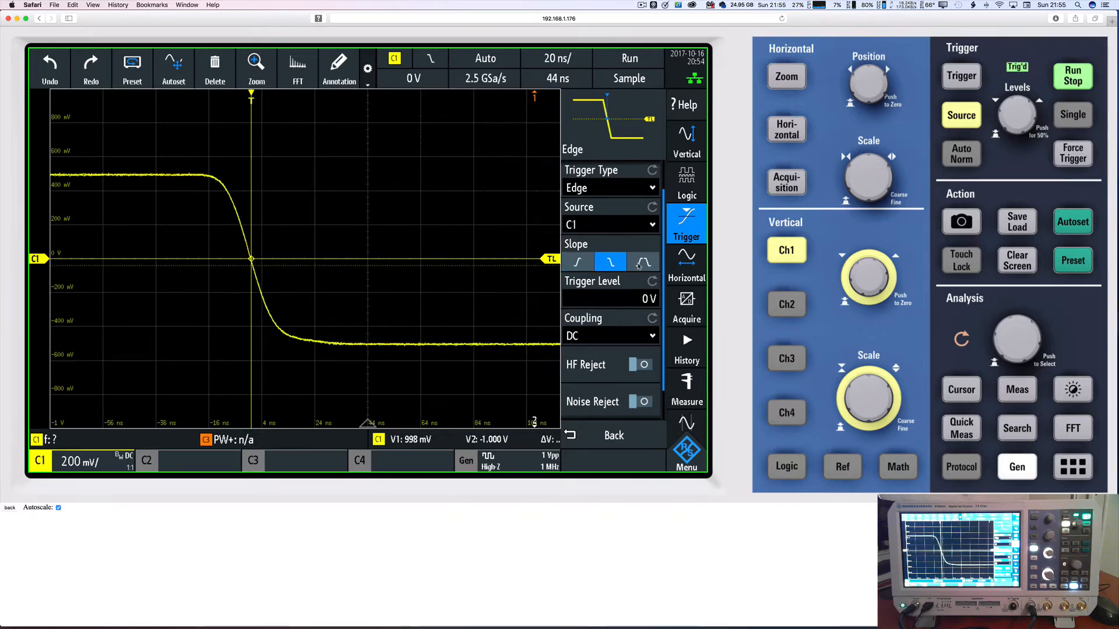
left_click(639, 264)
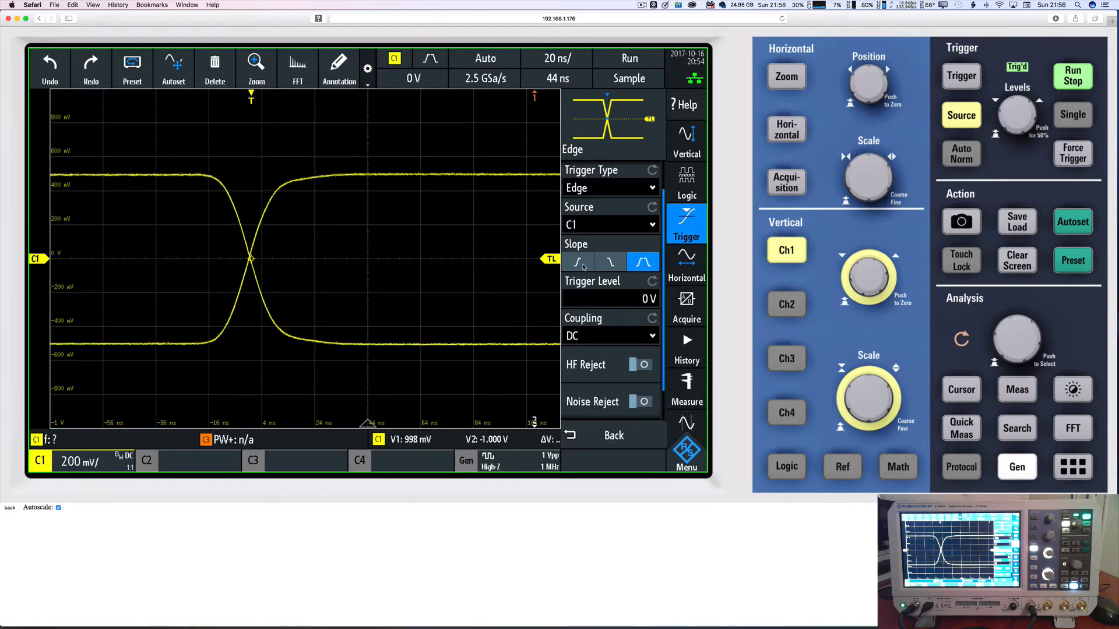
left_click(581, 265)
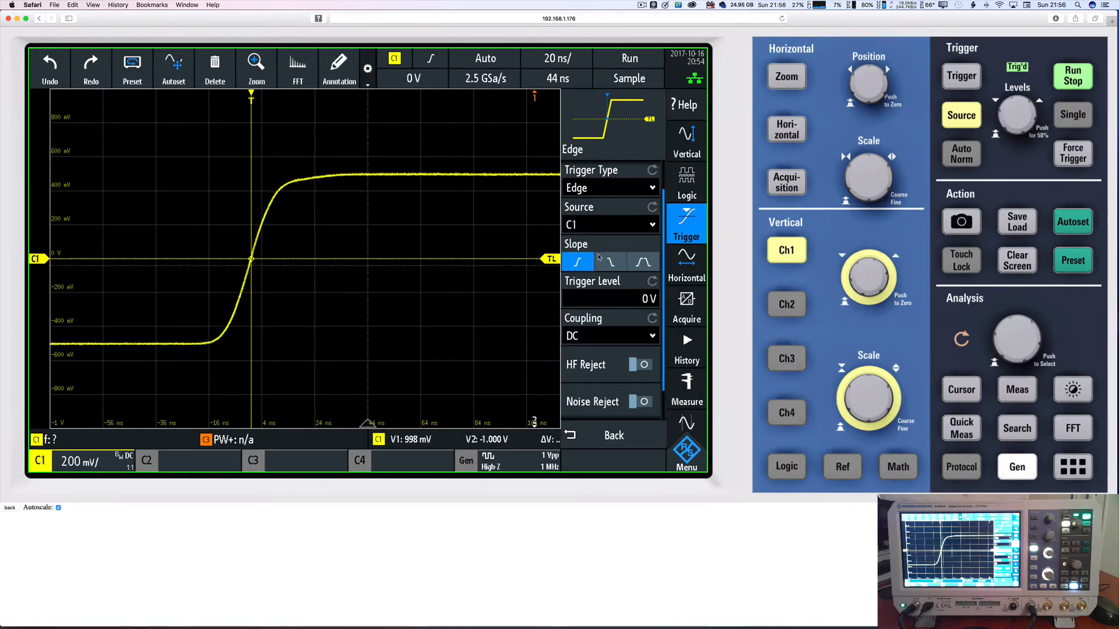
Review the available trigger types and change the trigger type to Video.
left_click(615, 189)
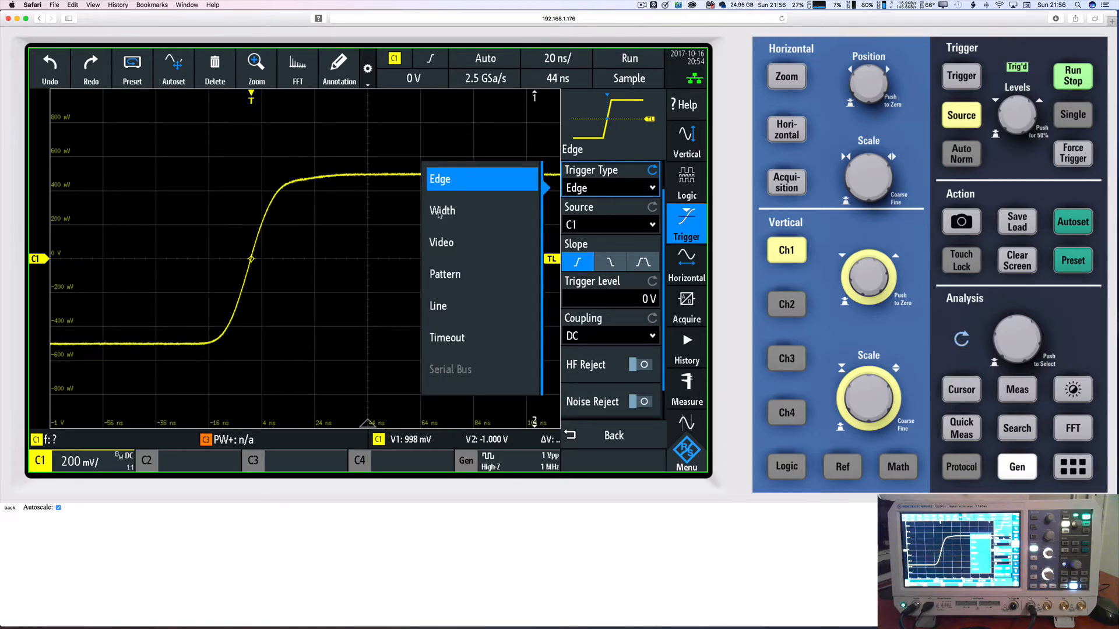
left_click(460, 180)
left_click(623, 193)
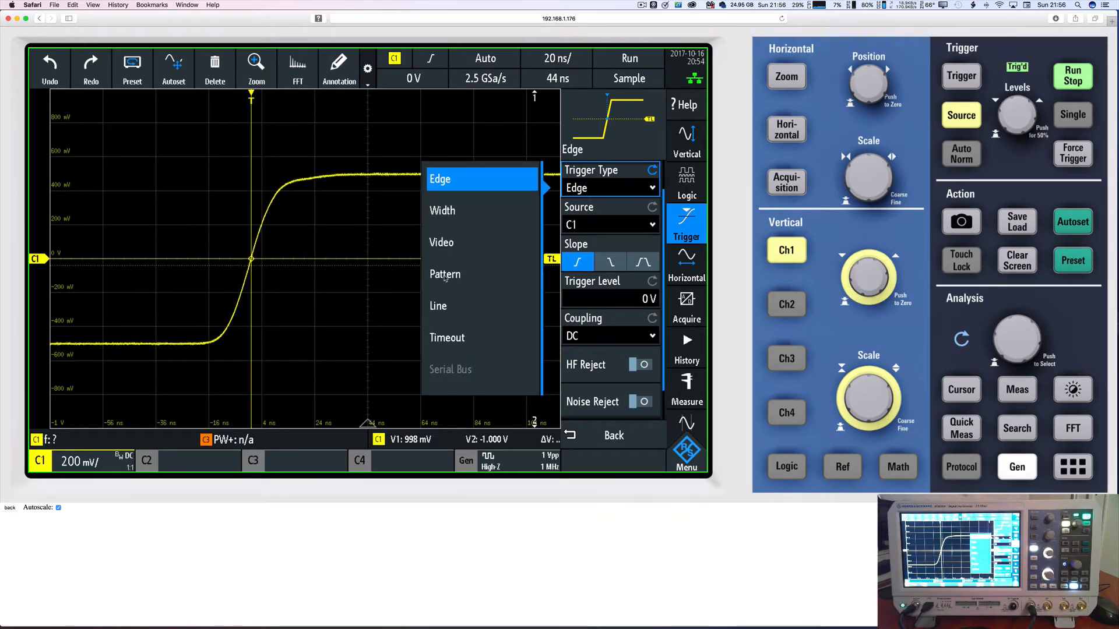
left_click(441, 180)
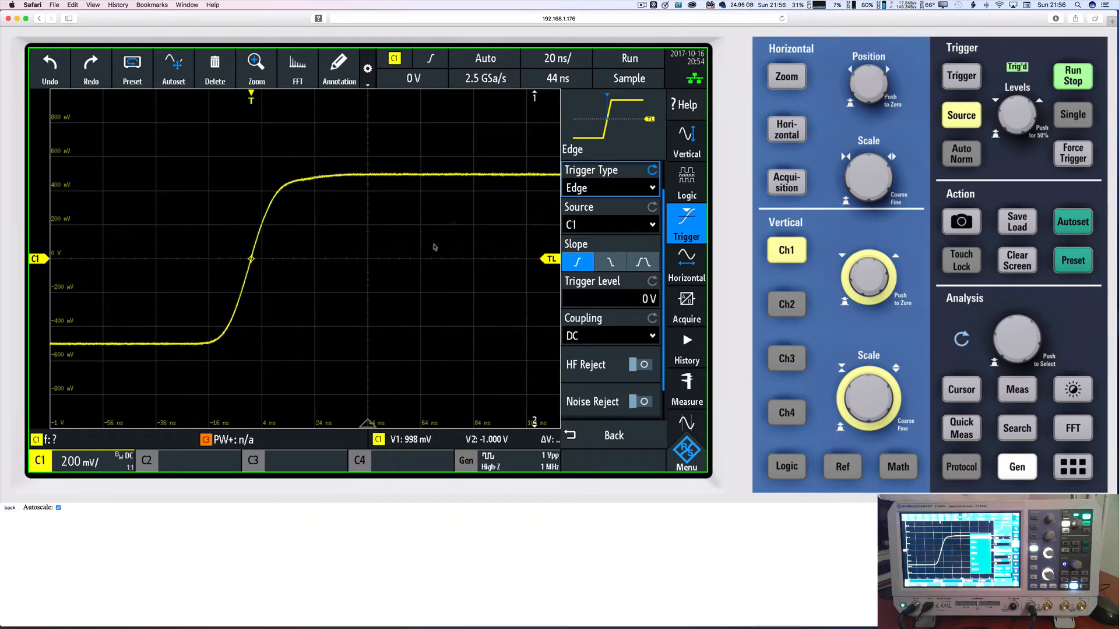
left_click(581, 186)
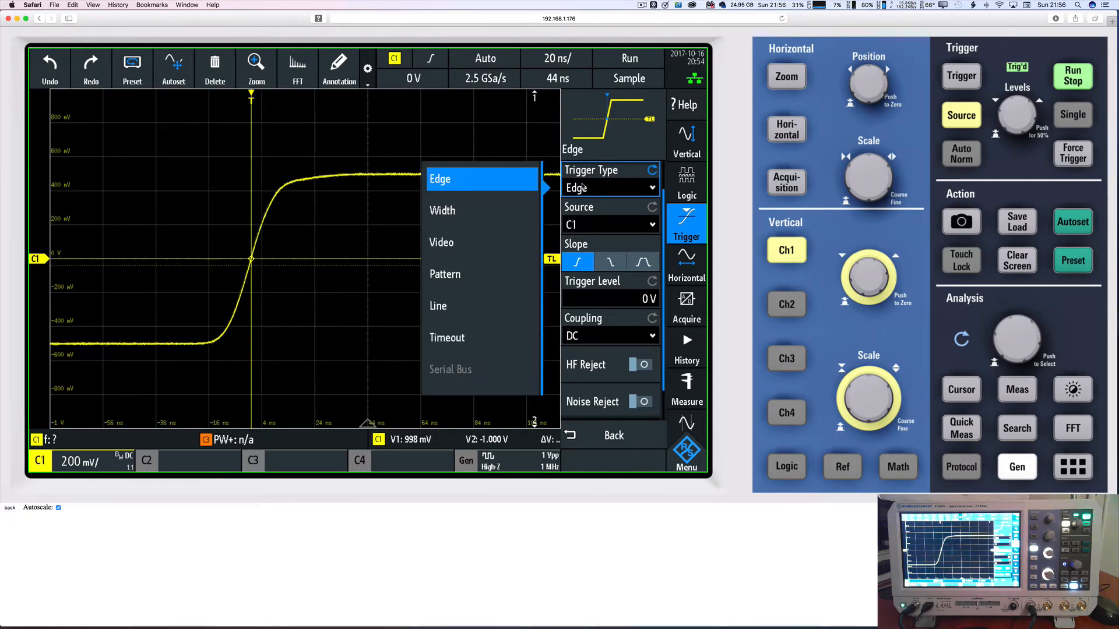
left_click(448, 244)
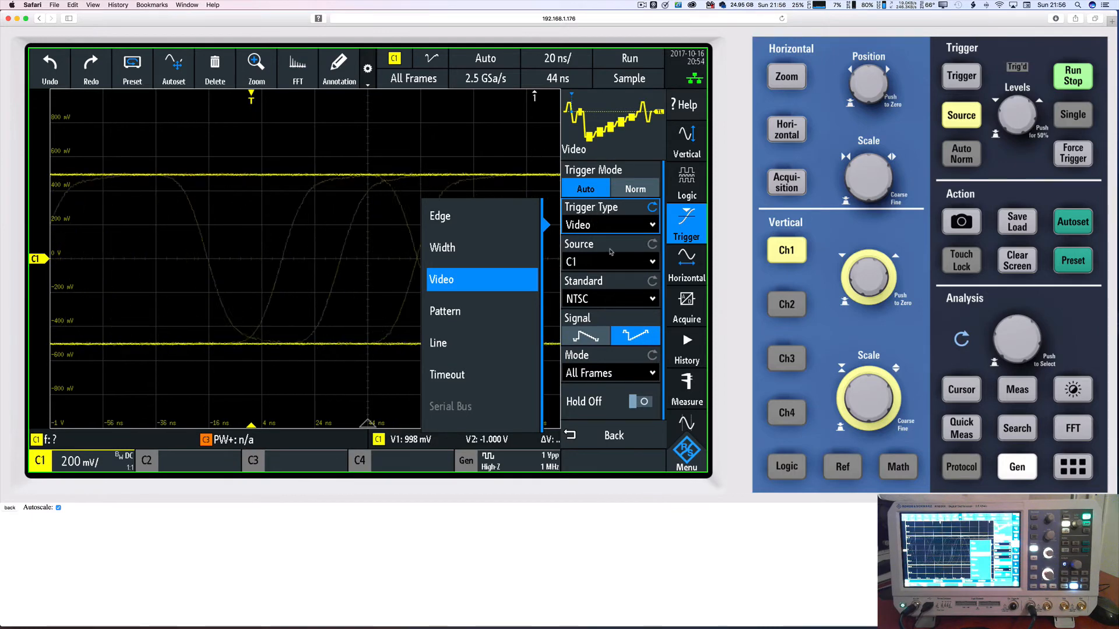
Review the video trigger's Standard and Mode options, leaving NTSC and All Frames selected.
left_click(598, 267)
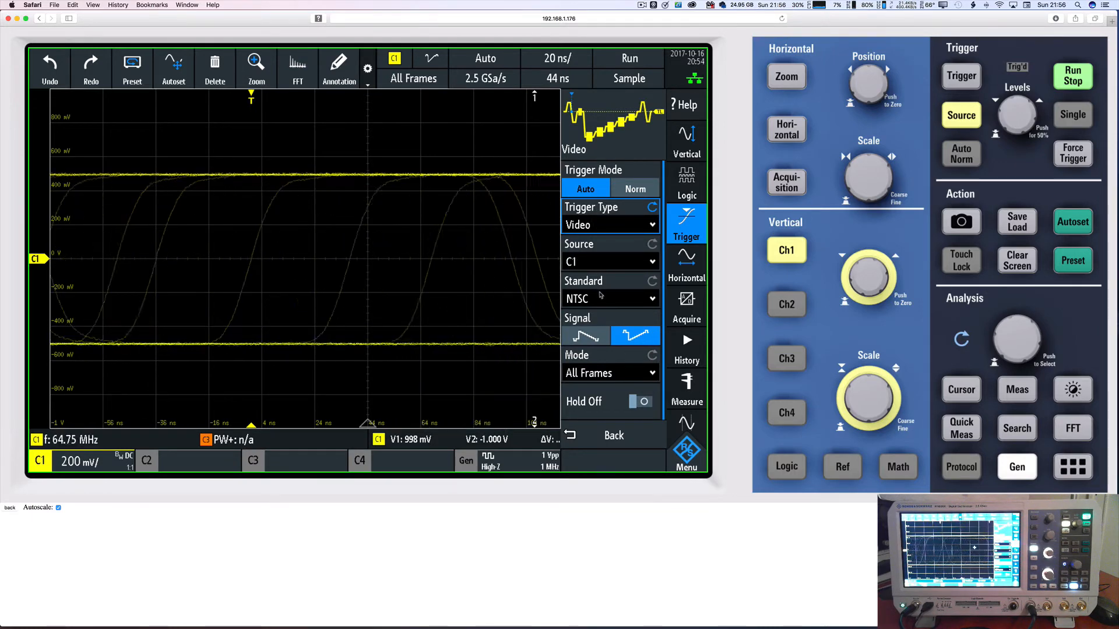
left_click(596, 299)
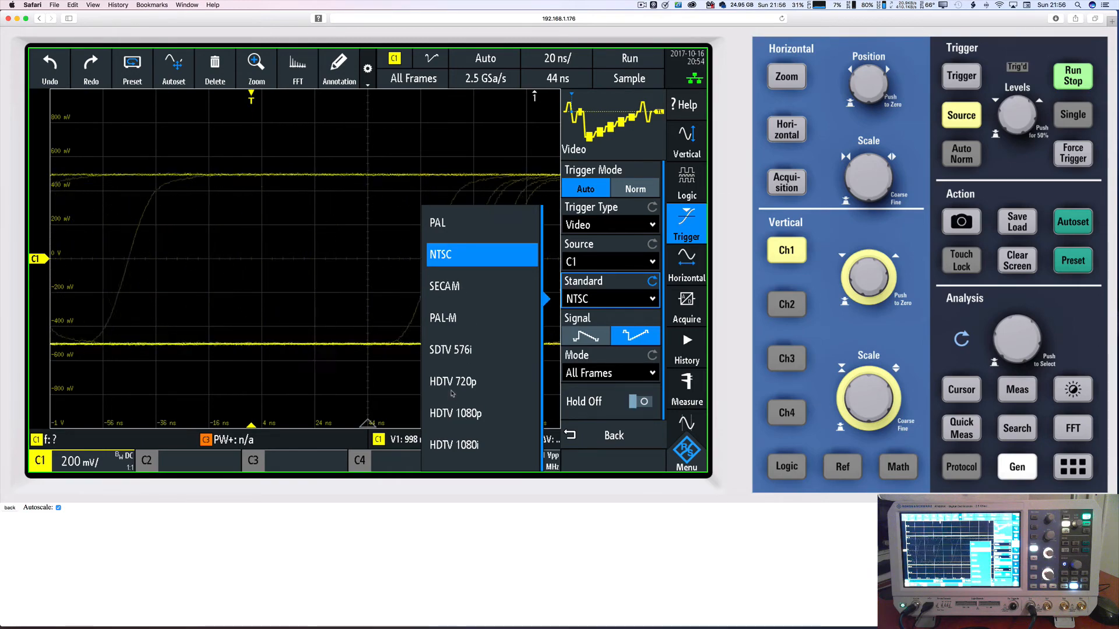
left_click(481, 255)
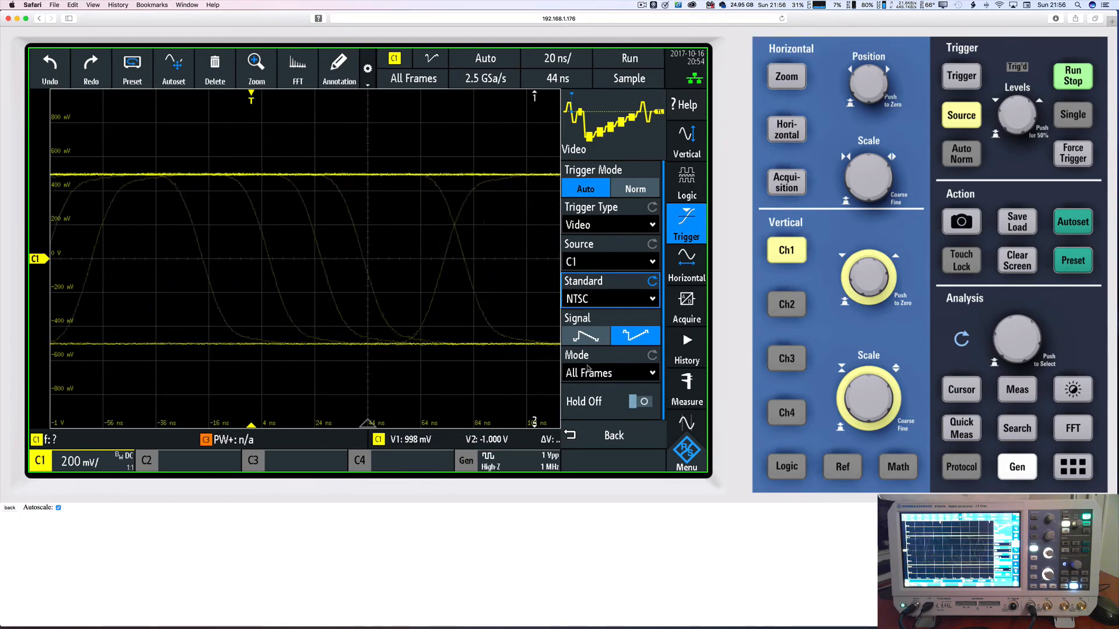
left_click(598, 374)
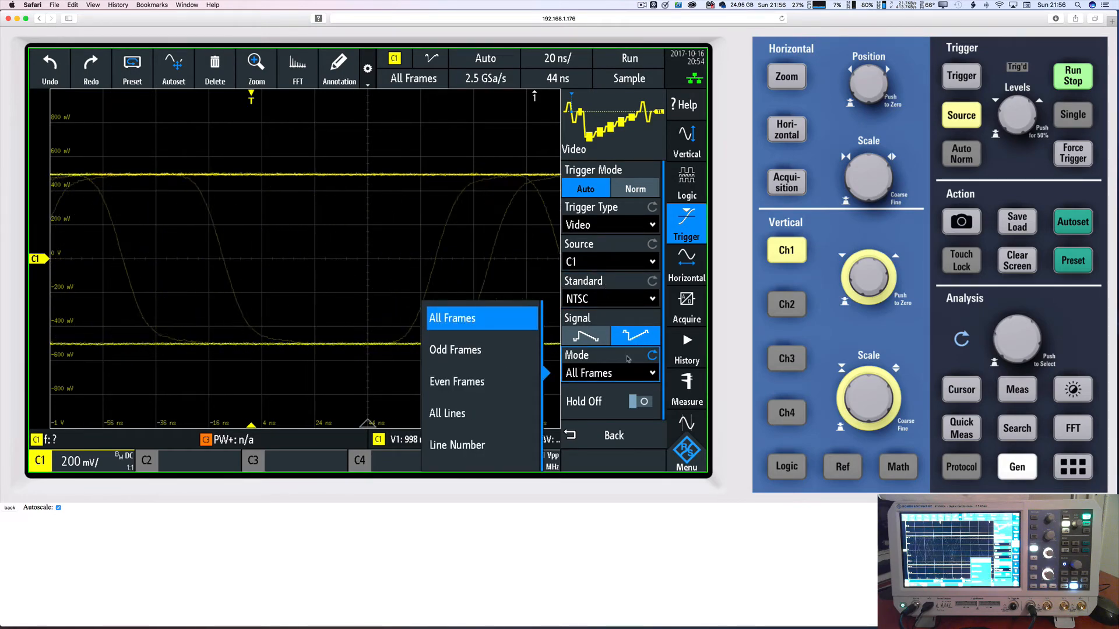
left_click(612, 373)
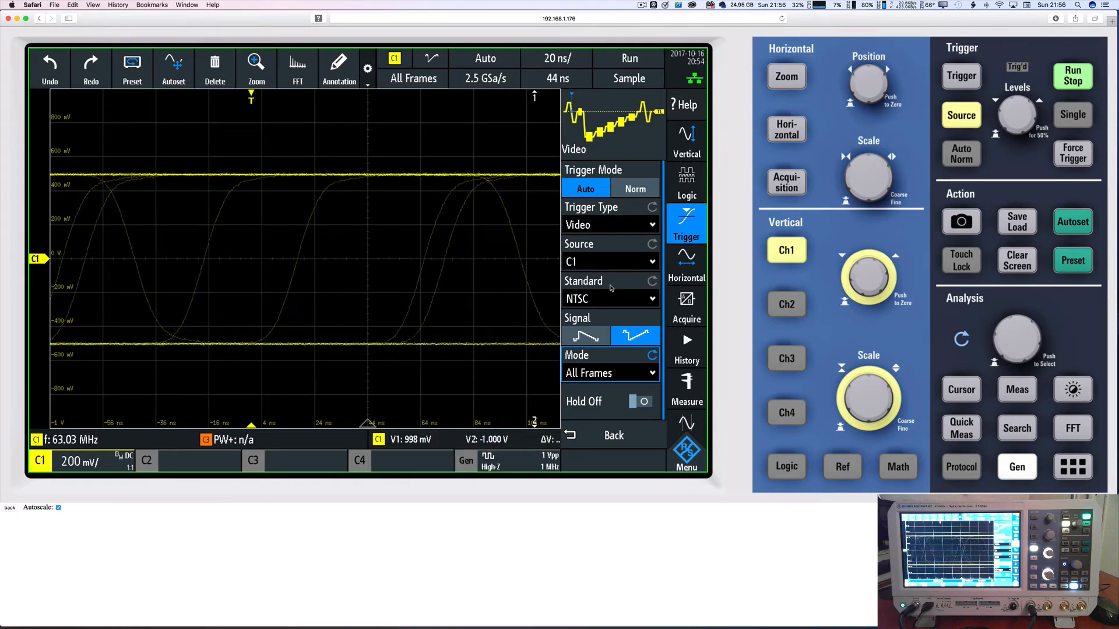
Reopen the trigger settings and set the trigger type back to Edge.
left_click(592, 225)
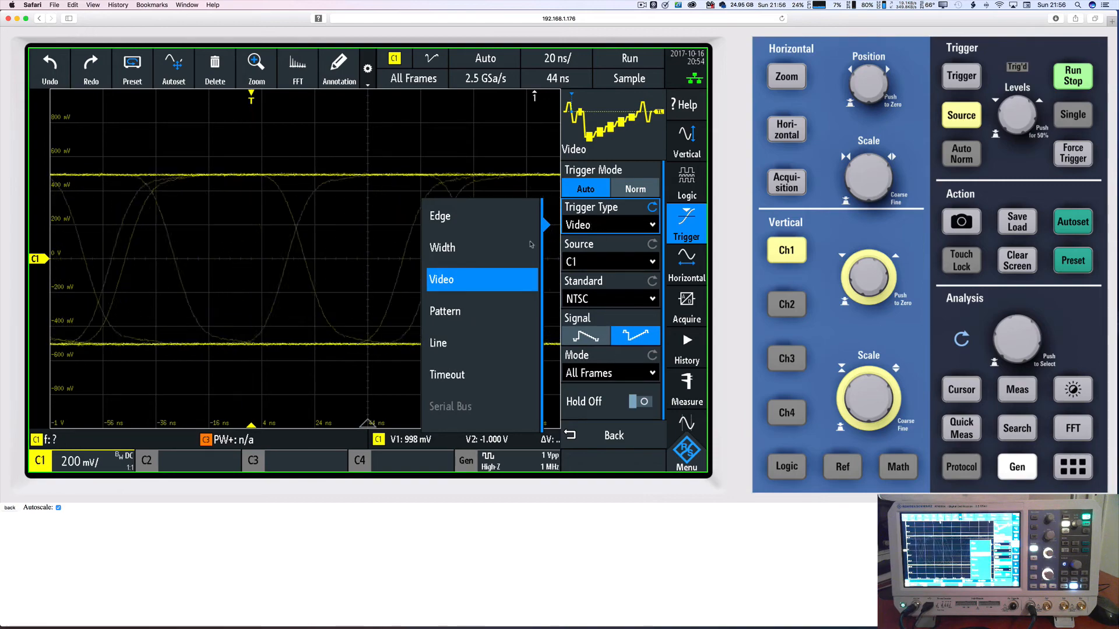
left_click(449, 225)
left_click(702, 454)
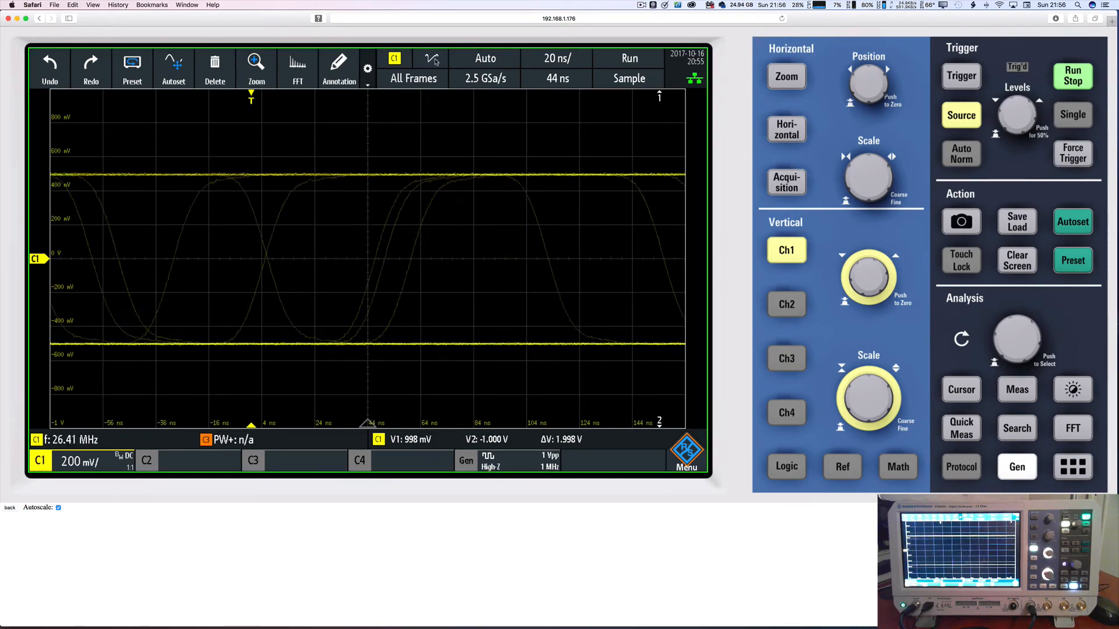
left_click(686, 448)
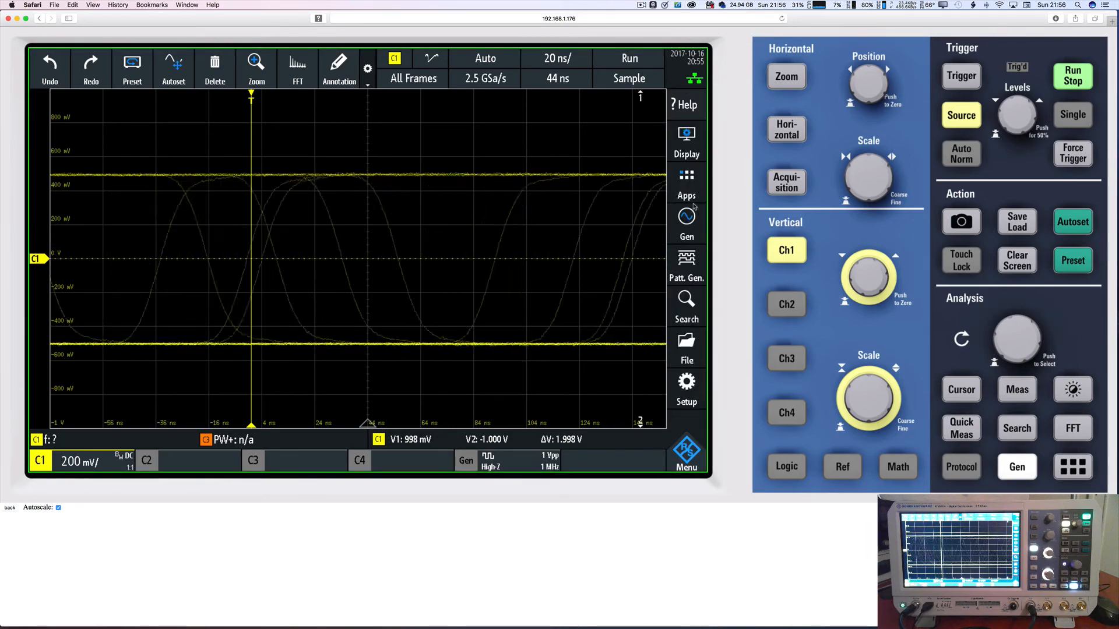
left_click(686, 233)
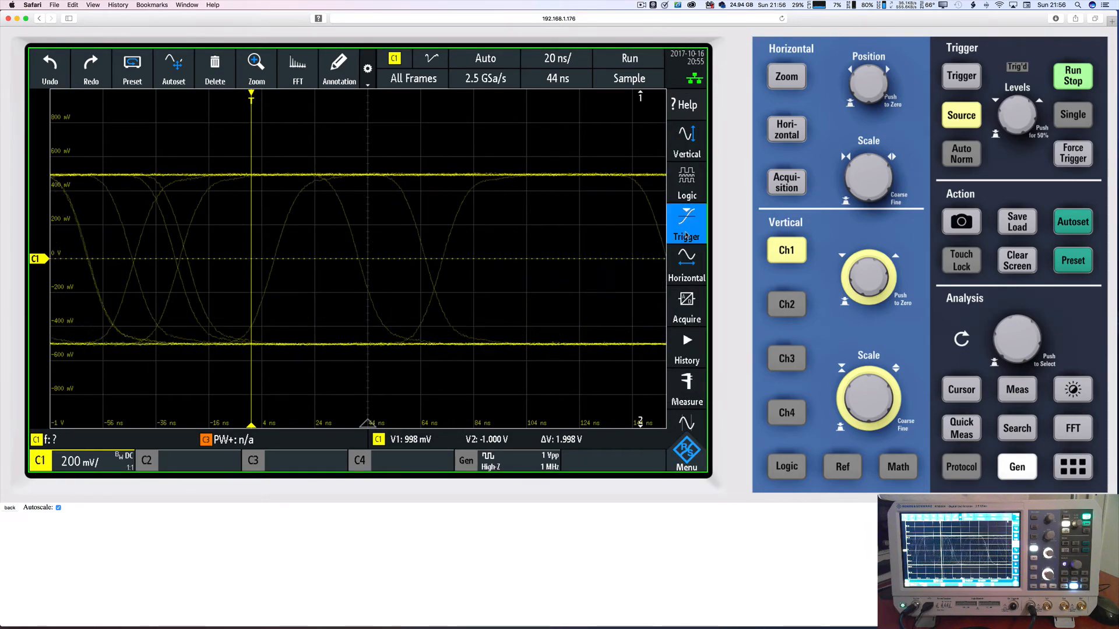
left_click(593, 227)
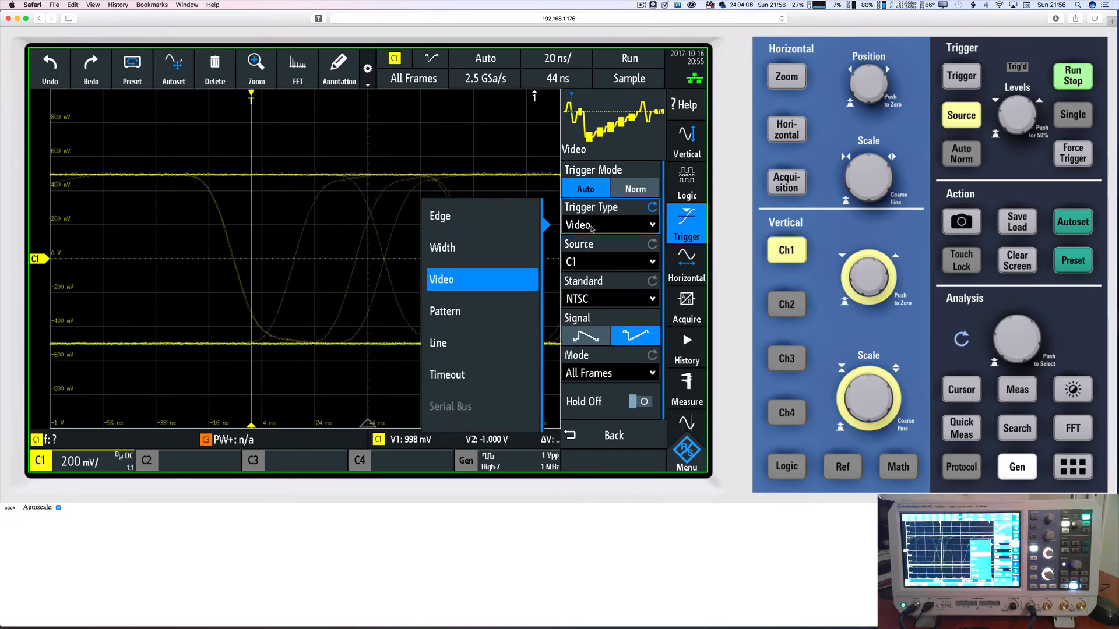
left_click(497, 220)
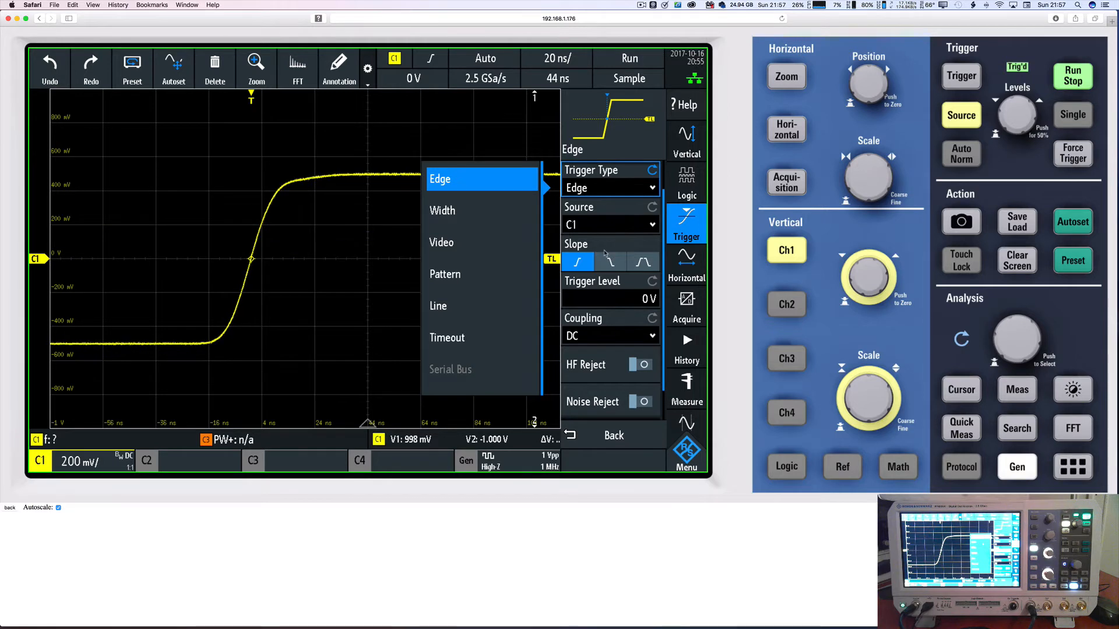
Set the trigger type to Width with positive polarity.
left_click(490, 212)
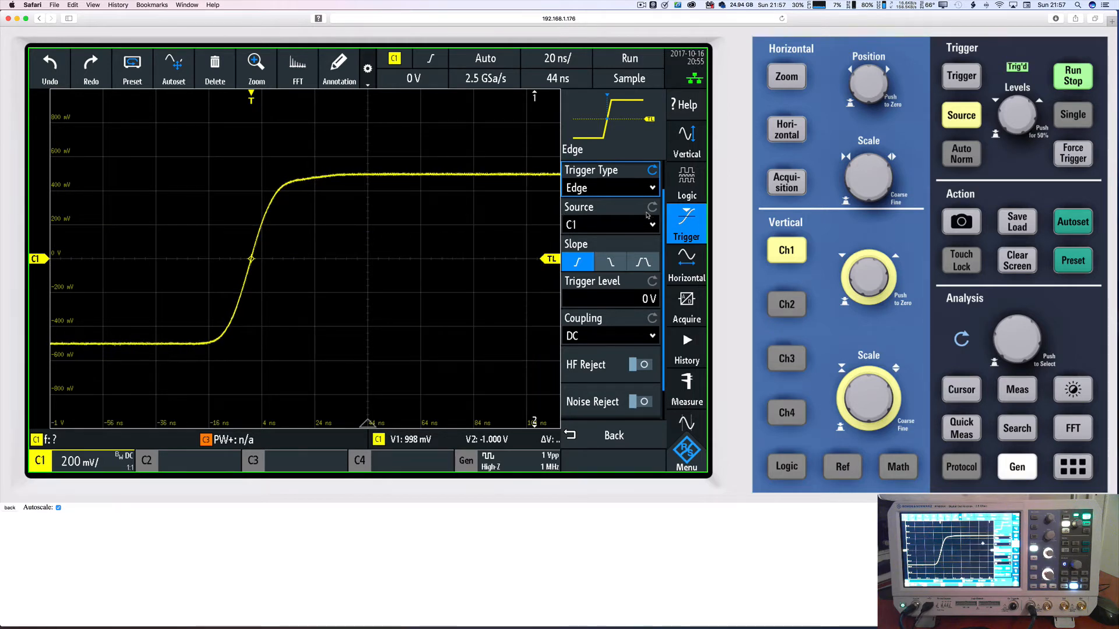
left_click(612, 189)
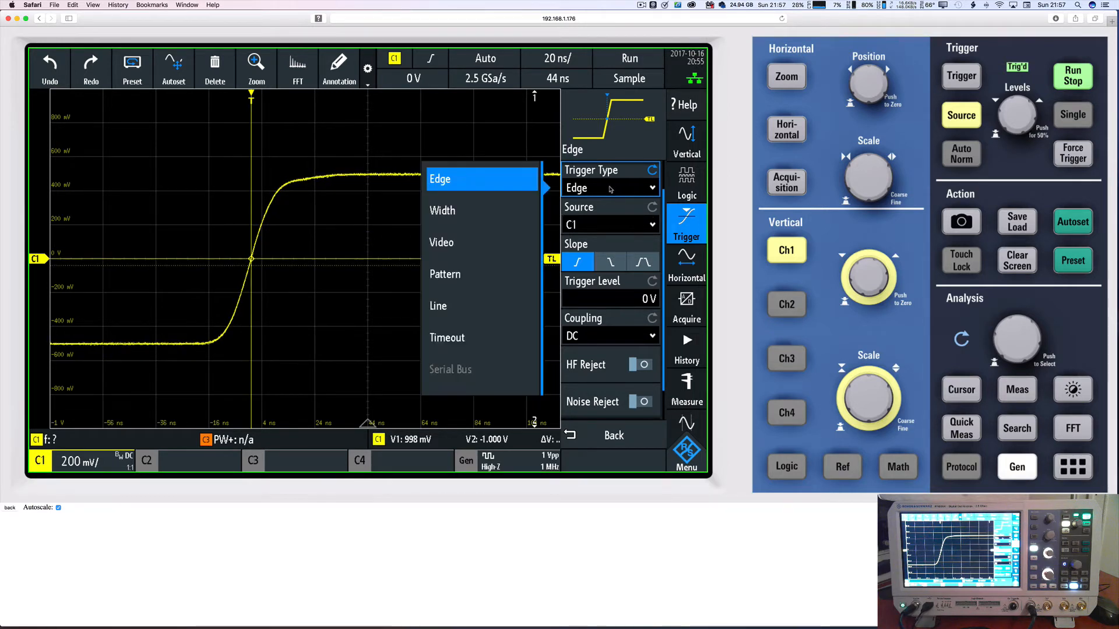
left_click(461, 210)
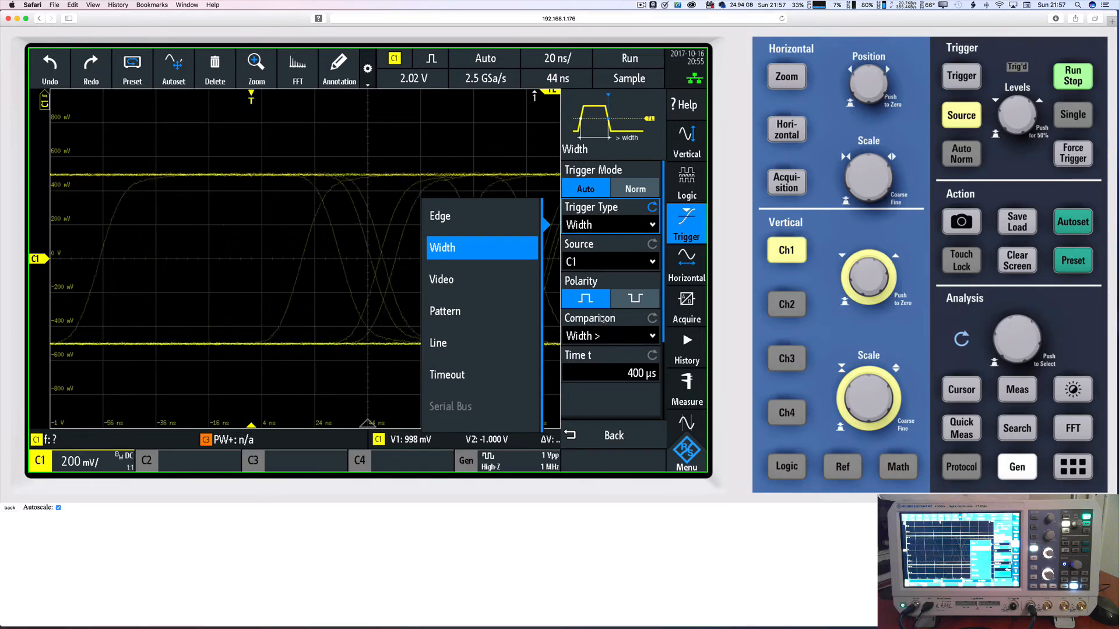
left_click(586, 299)
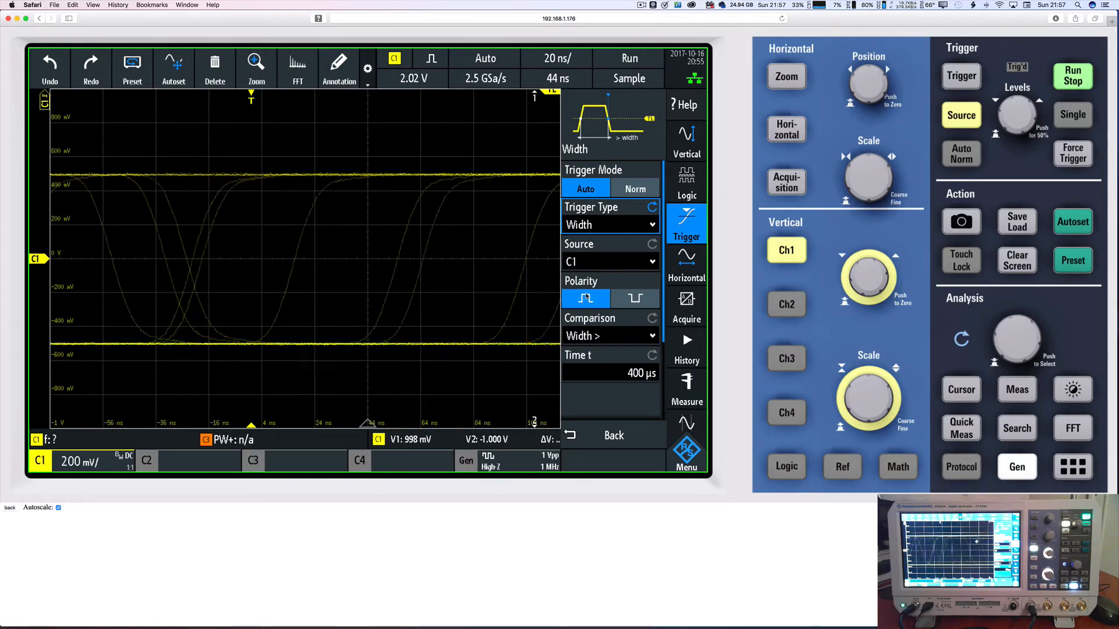
Examine the width trigger's comparison options and its time, threshold, hysteresis and hold-off settings.
left_click(596, 337)
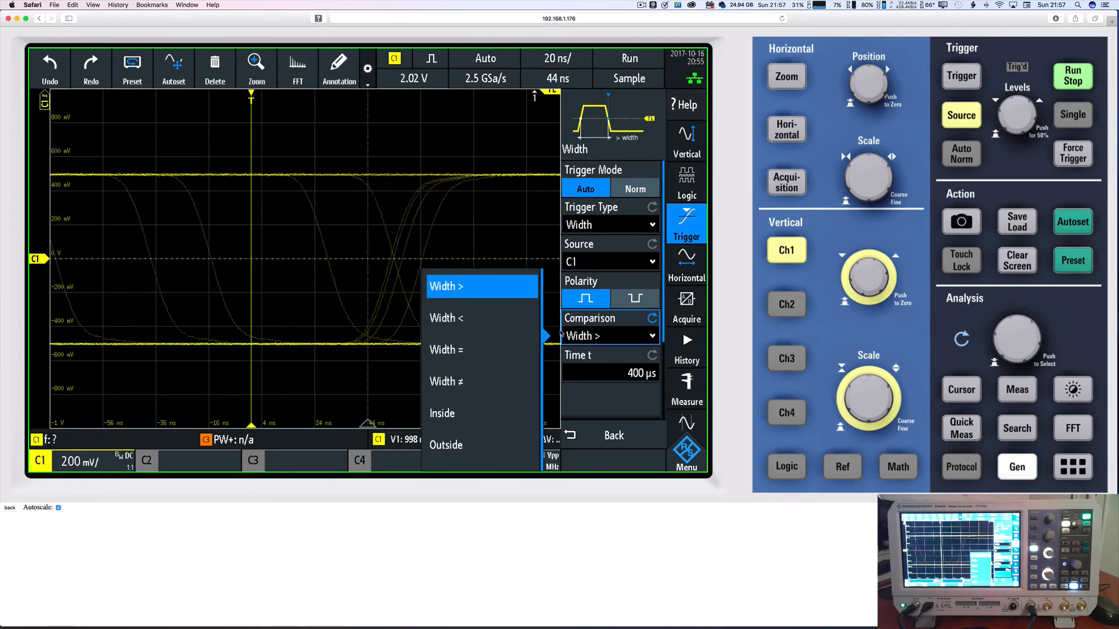
left_click(448, 349)
left_click(586, 343)
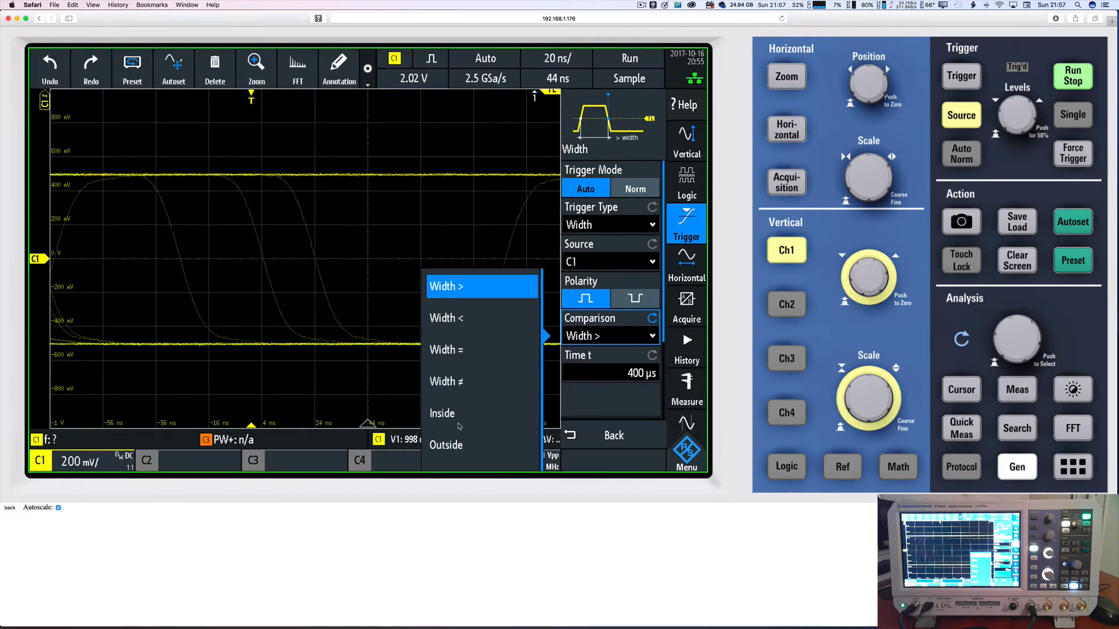
left_click(634, 340)
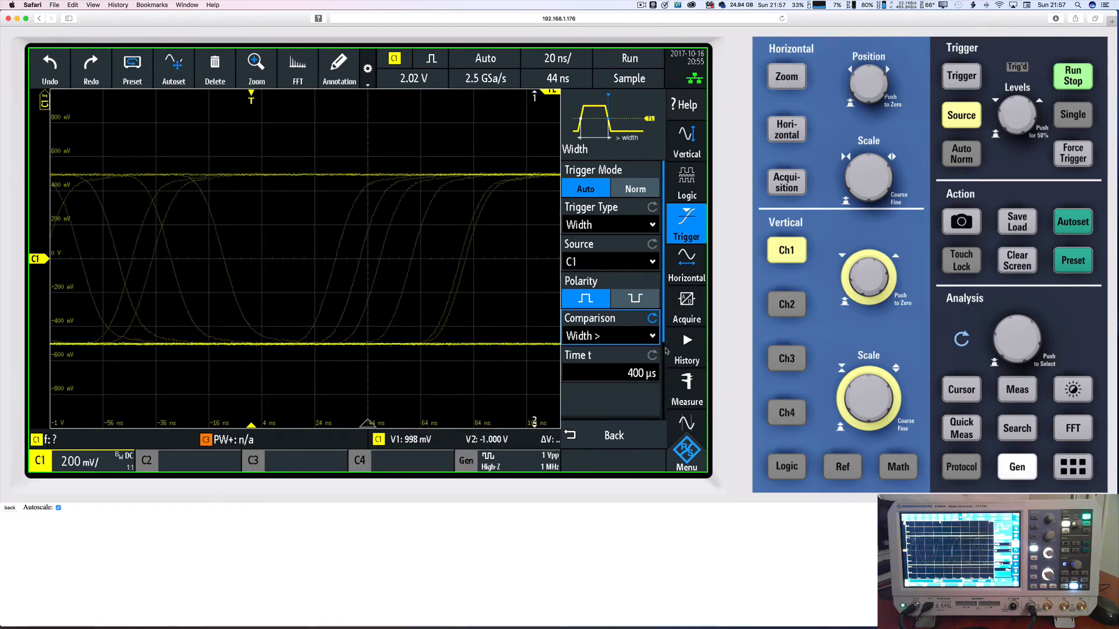
scroll(633, 355, "down", 3)
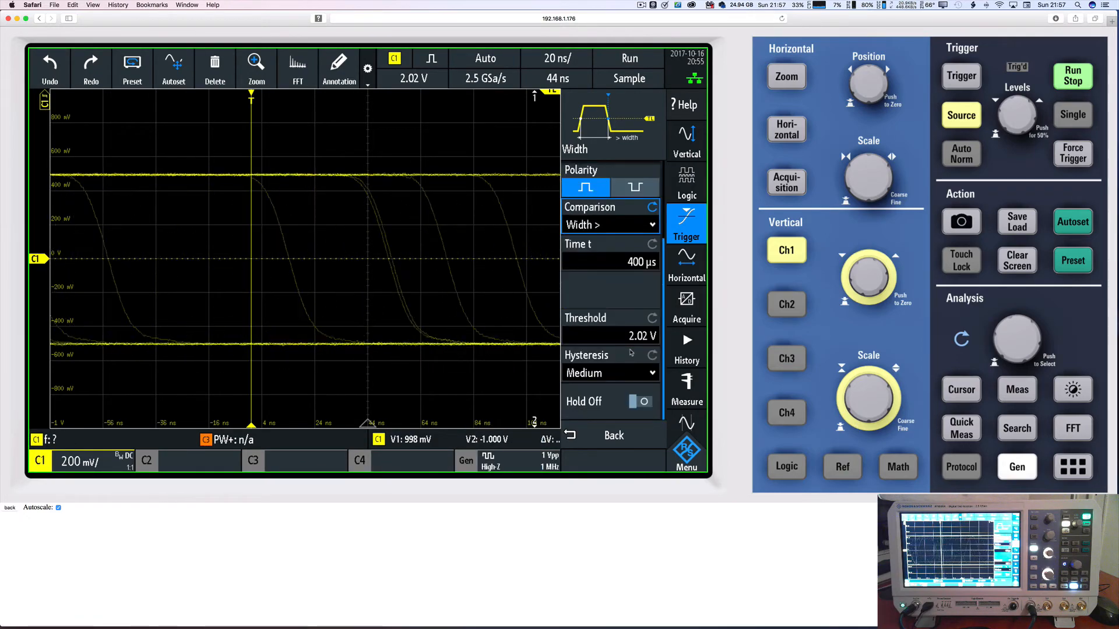
scroll(629, 352, "up", 3)
scroll(630, 353, "down", 3)
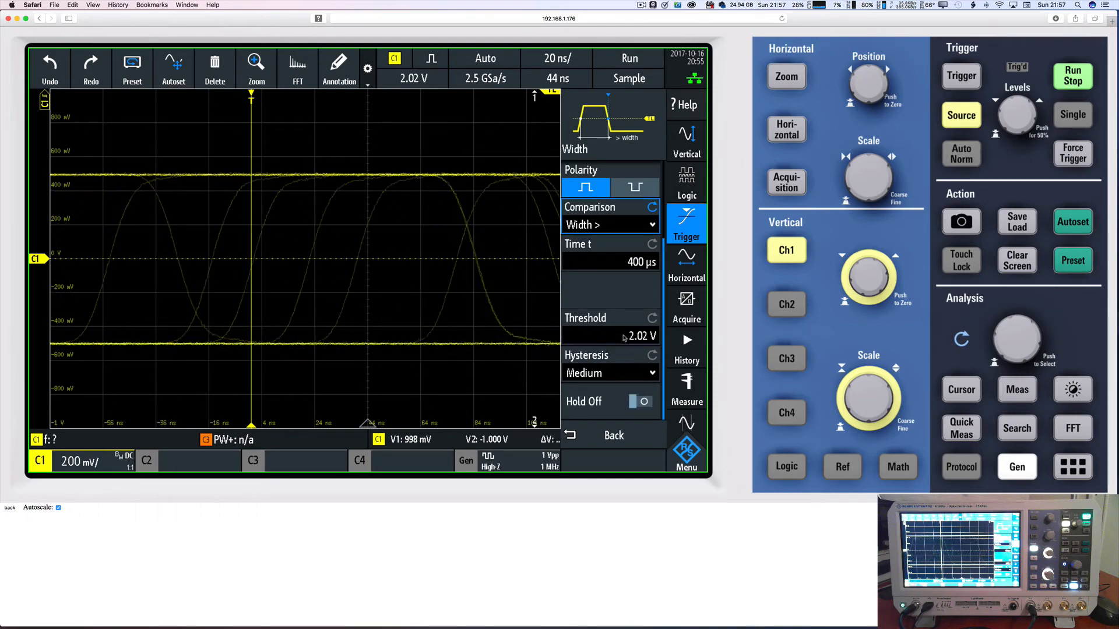
Look through the full list of width trigger settings, from trigger mode and source down to hold-off.
scroll(624, 338, "up", 3)
scroll(628, 338, "down", 3)
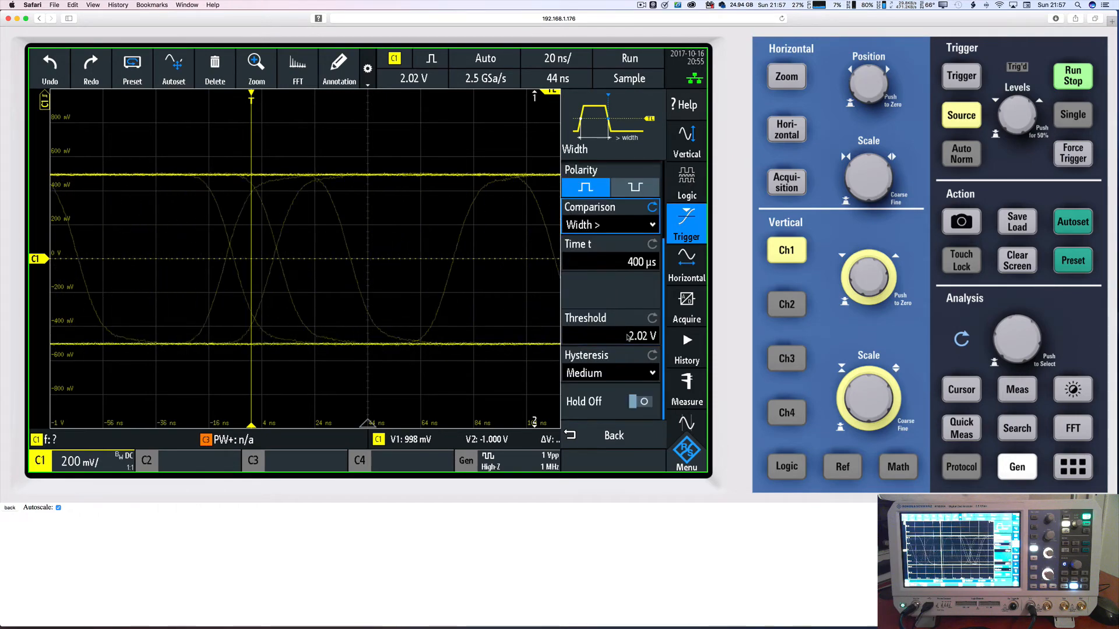
scroll(630, 336, "up", 3)
scroll(630, 336, "down", 3)
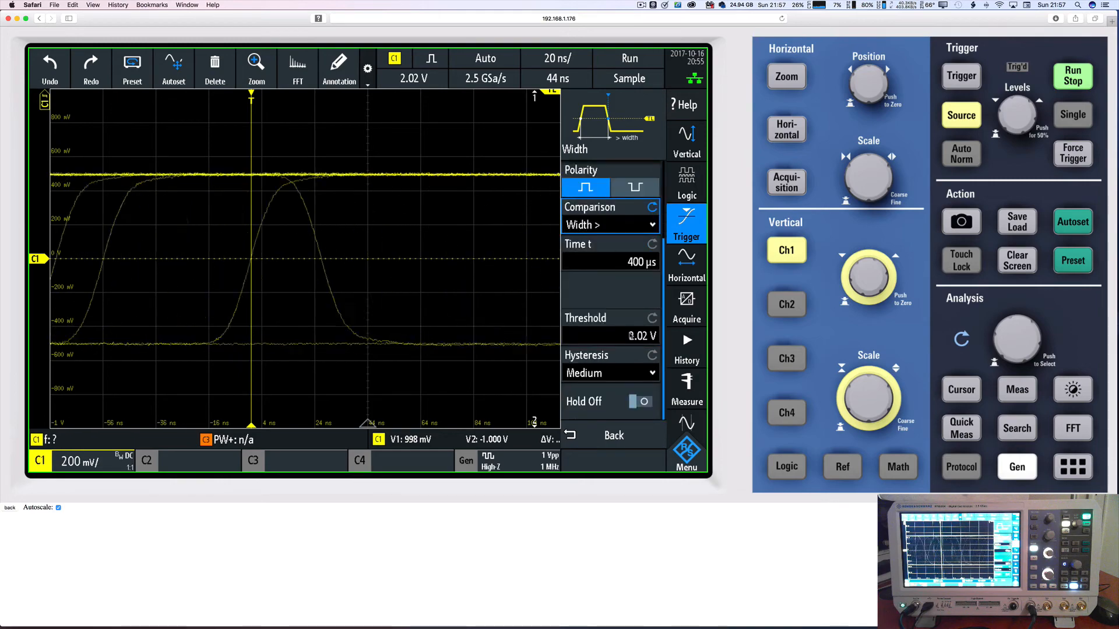
scroll(630, 336, "up", 3)
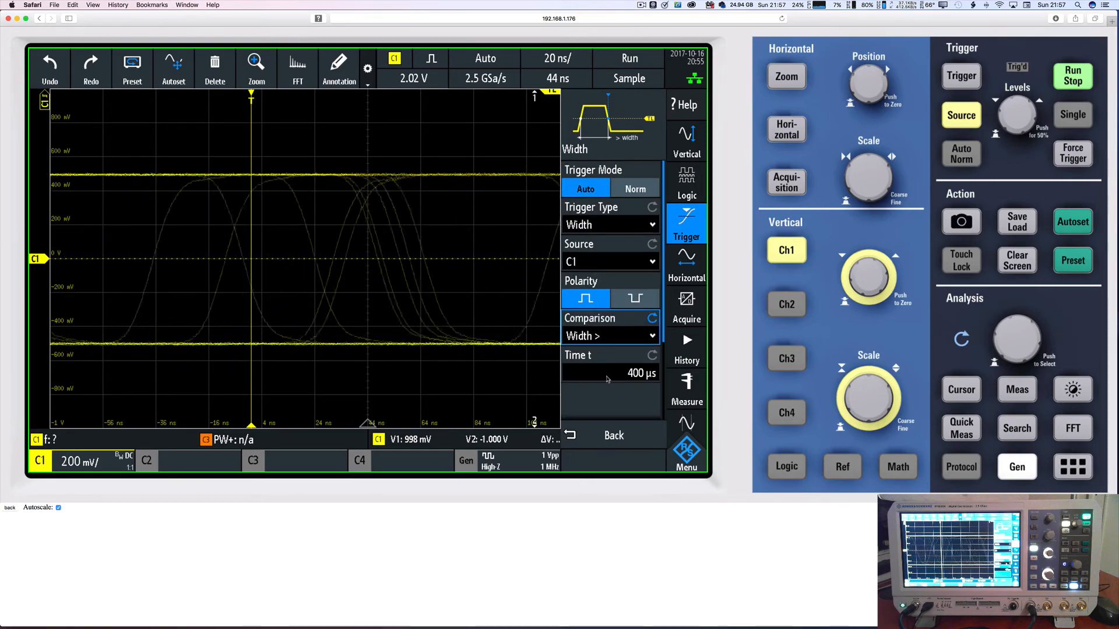
scroll(622, 286, "down", 3)
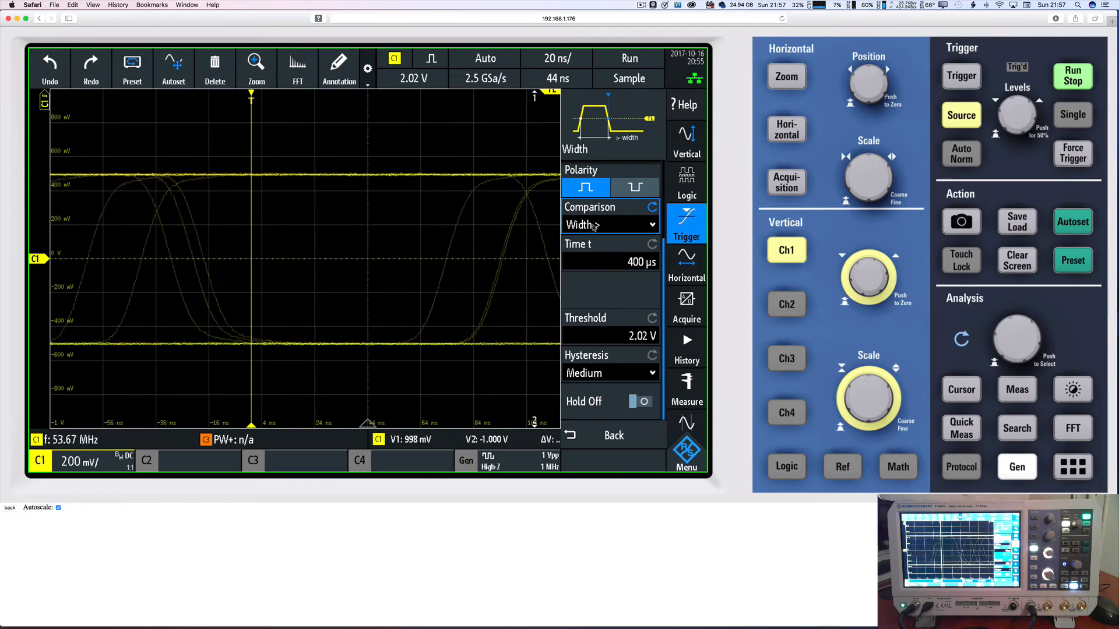
scroll(630, 224, "up", 3)
scroll(629, 225, "down", 3)
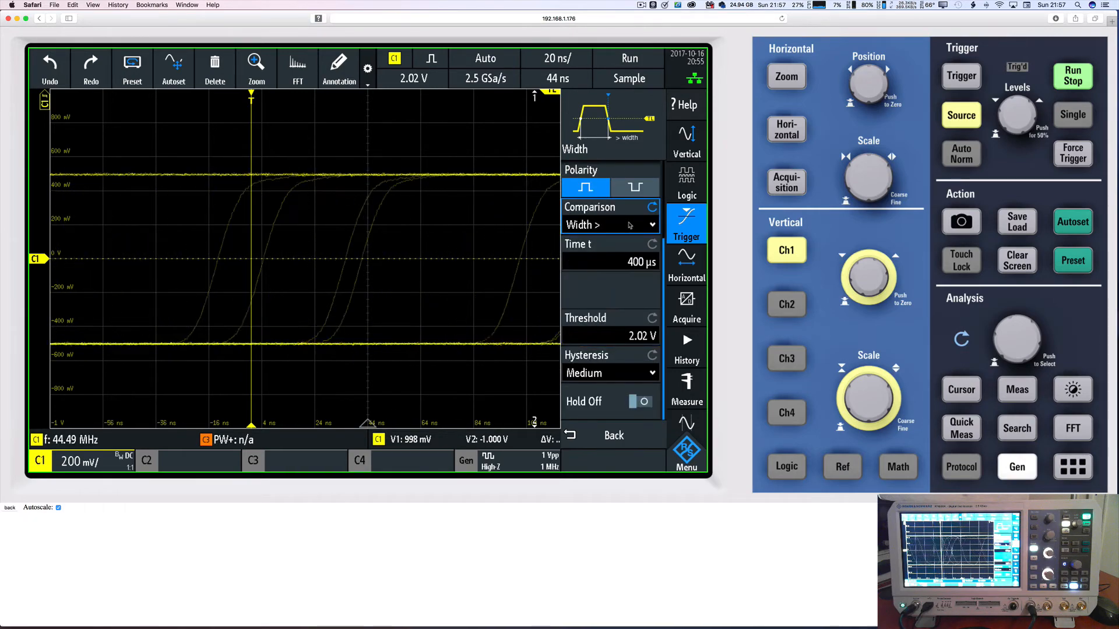
Try to change the trigger type from Width to Edge.
left_click(593, 224)
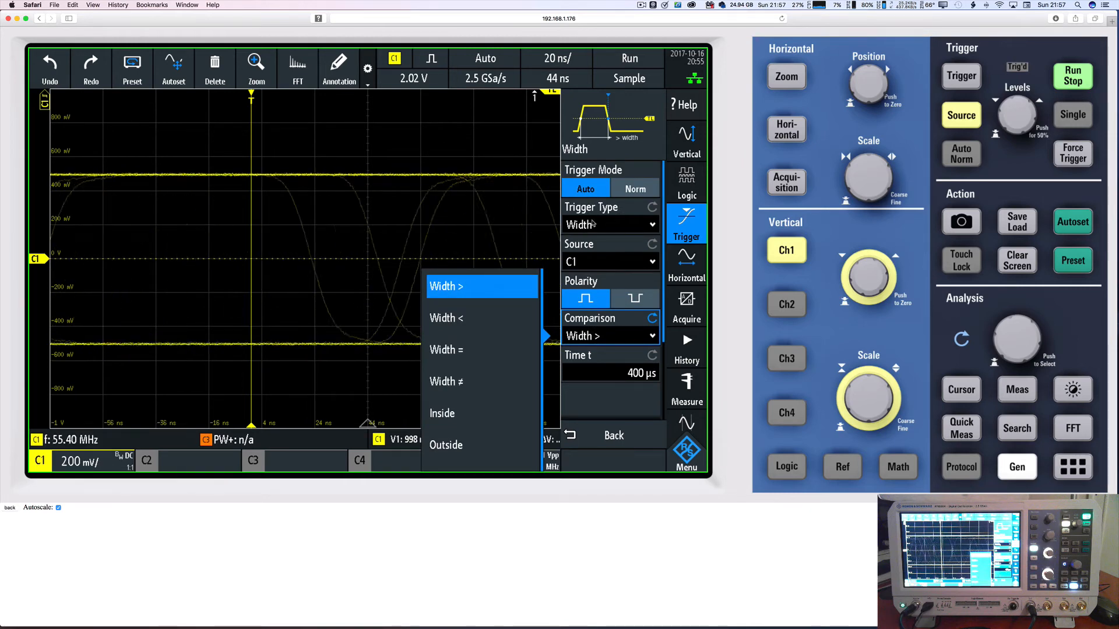
left_click(596, 226)
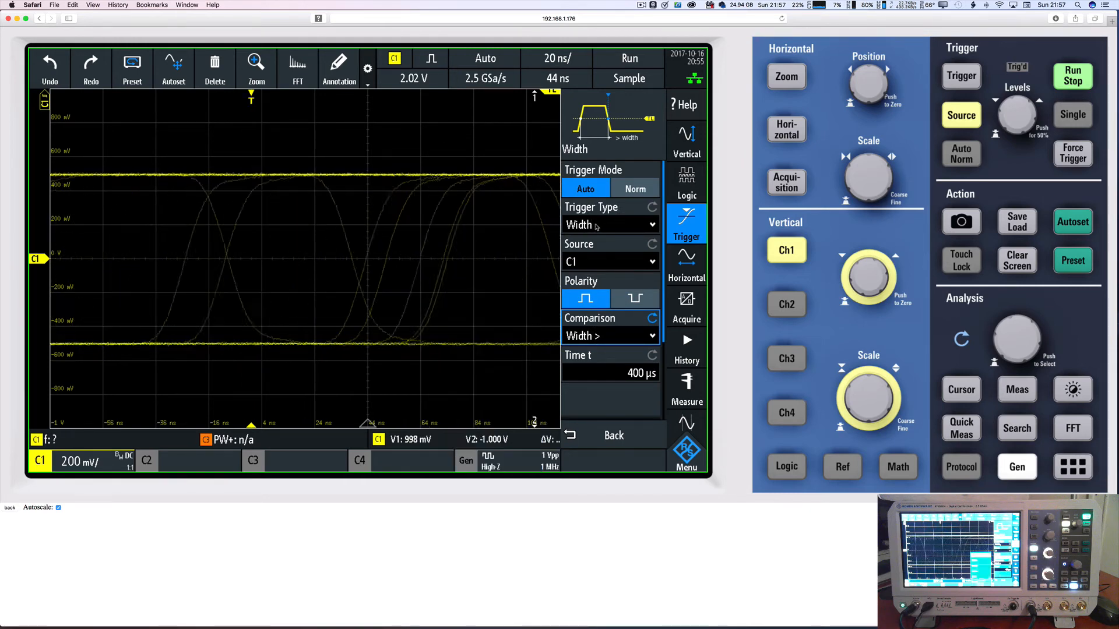
left_click(596, 226)
scroll(599, 226, "down", 3)
scroll(604, 228, "up", 3)
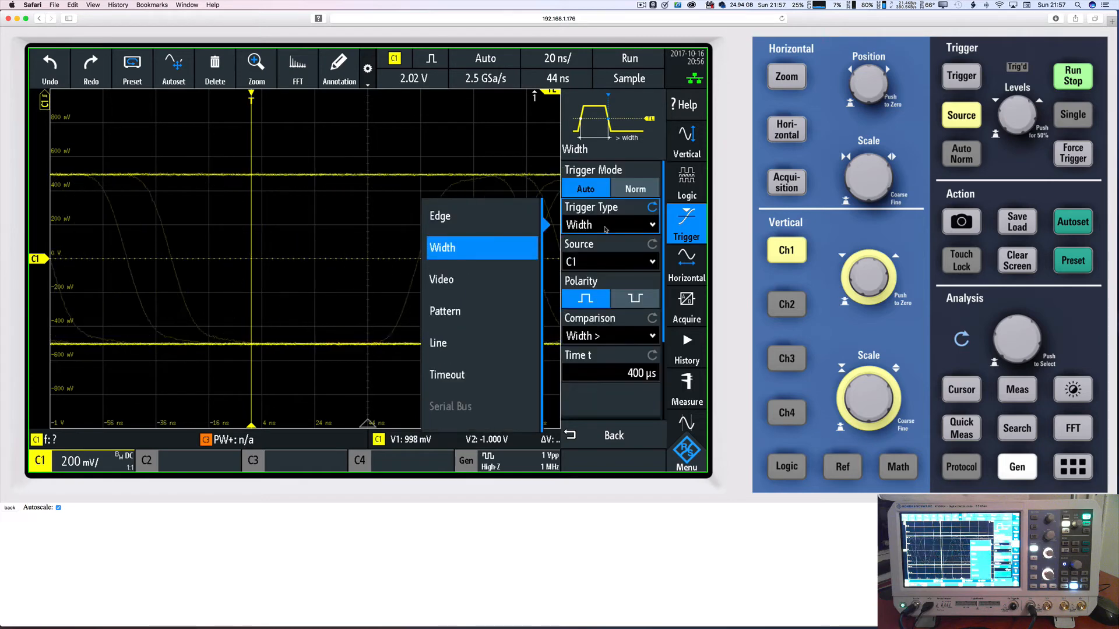
scroll(606, 230, "down", 3)
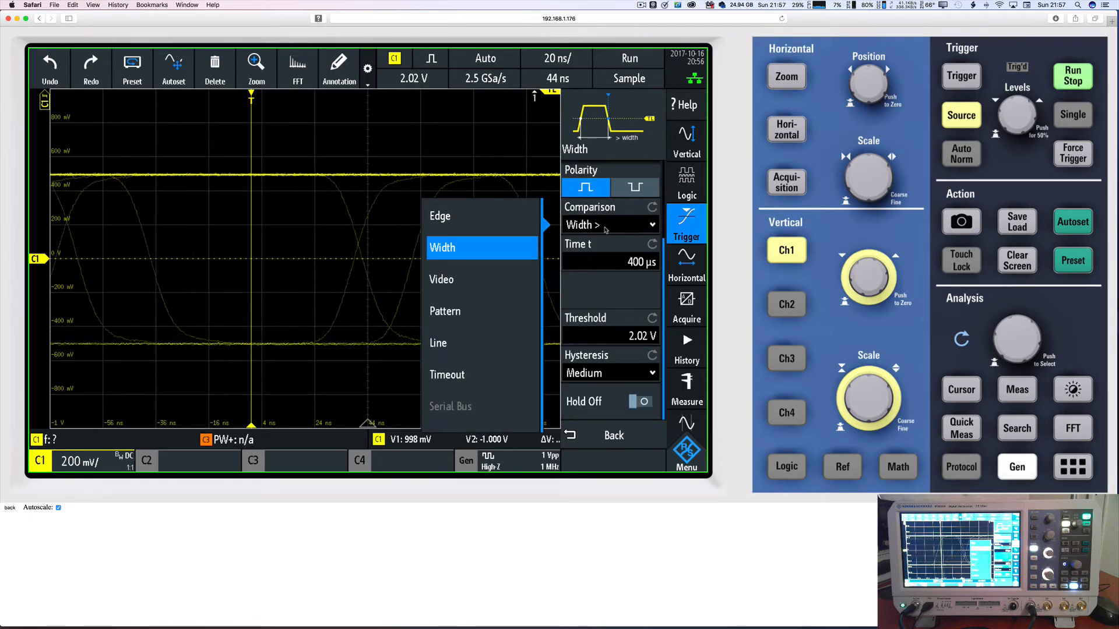
left_click(448, 222)
left_click(688, 454)
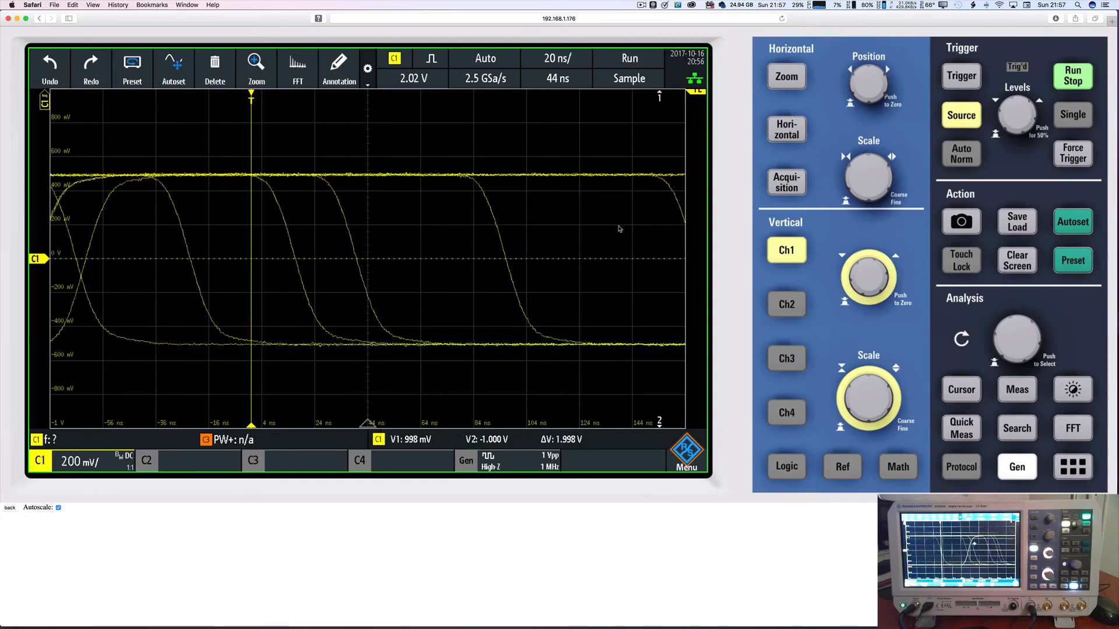
Reopen the trigger settings, set the trigger type to Edge and close the settings.
left_click(687, 453)
left_click(692, 233)
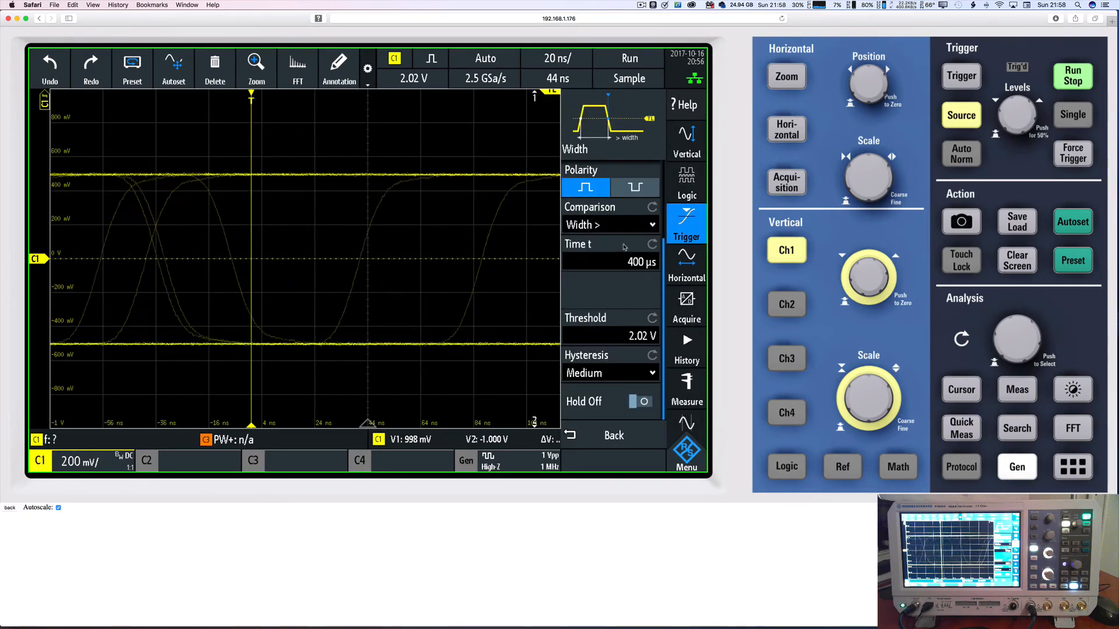
scroll(624, 246, "up", 3)
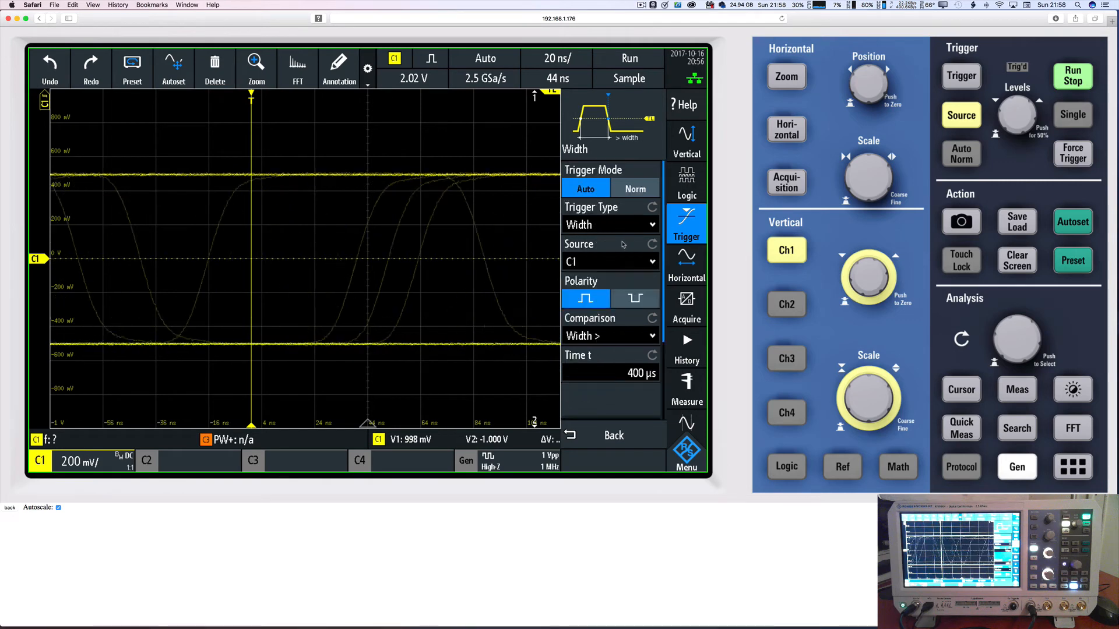
left_click(585, 227)
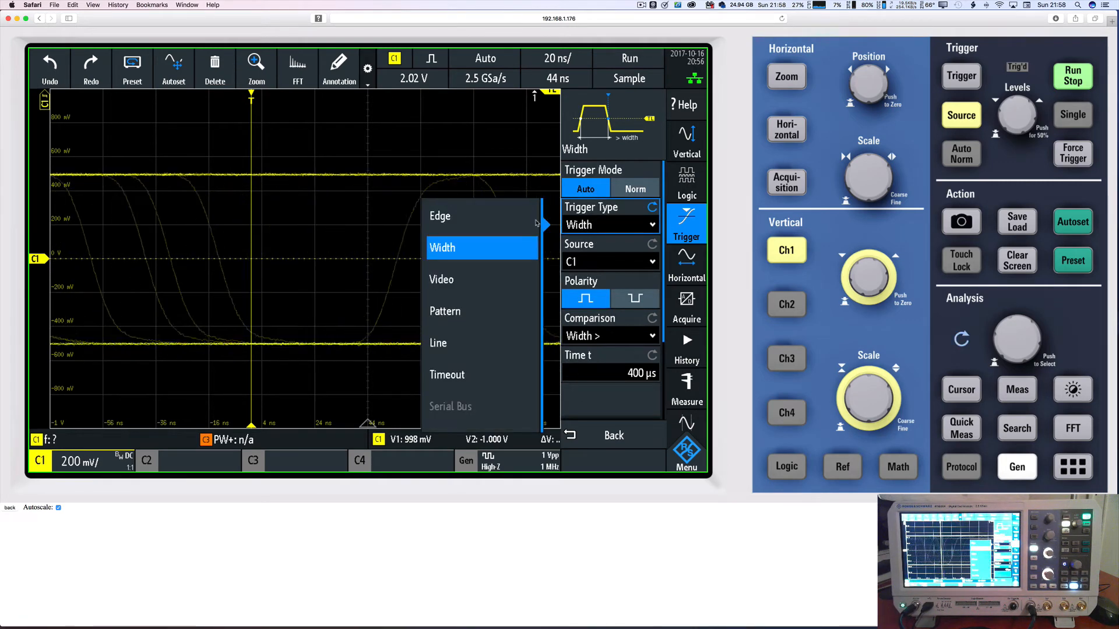
left_click(463, 218)
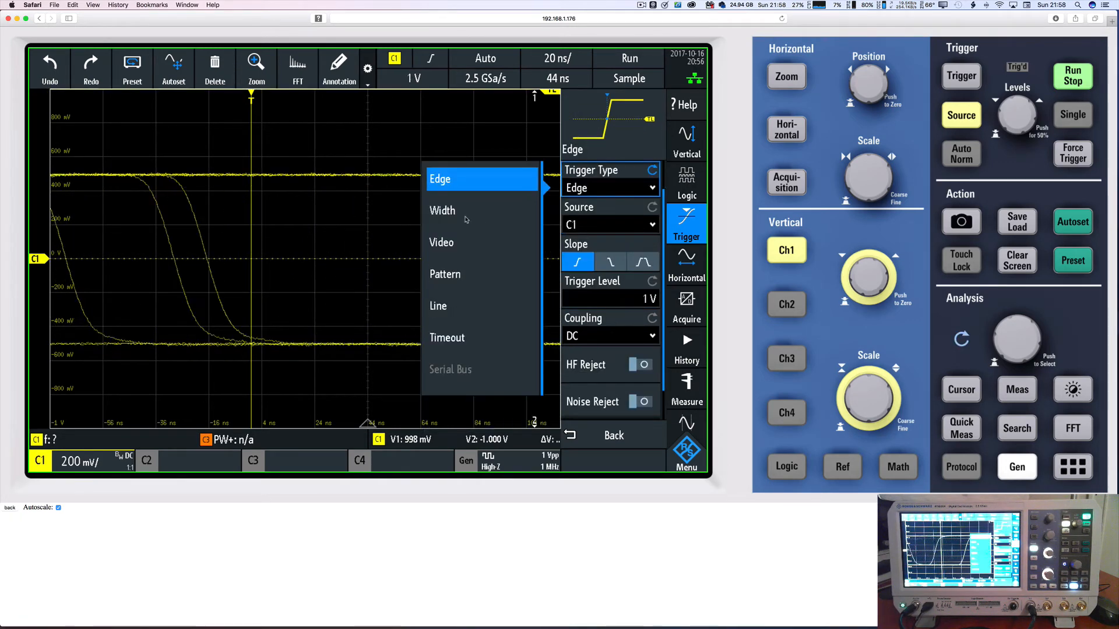
left_click(453, 182)
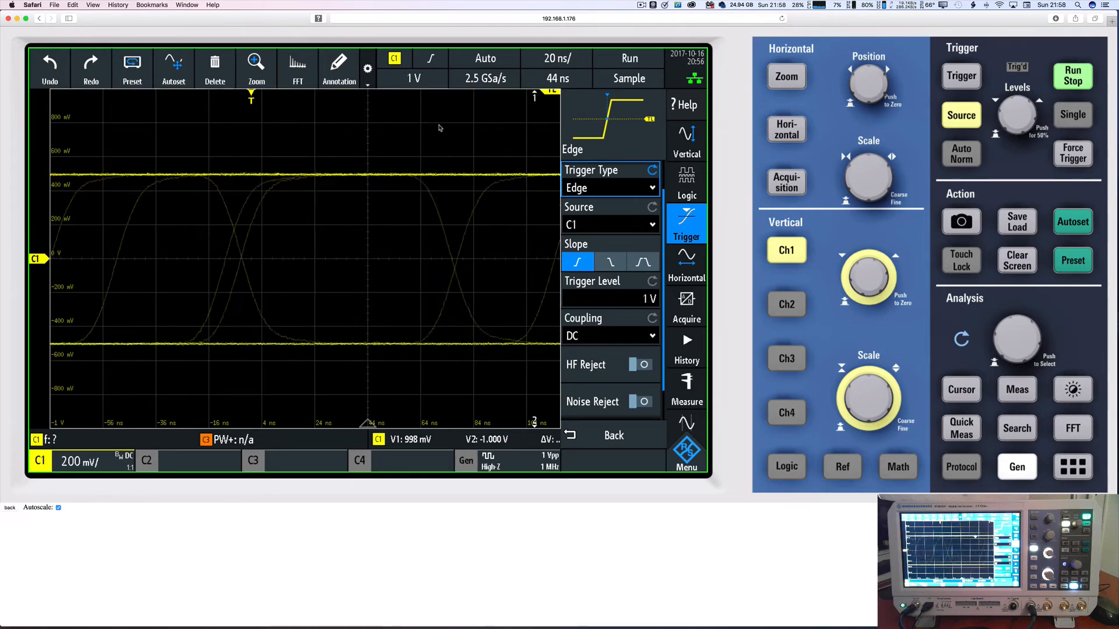
left_click(505, 142)
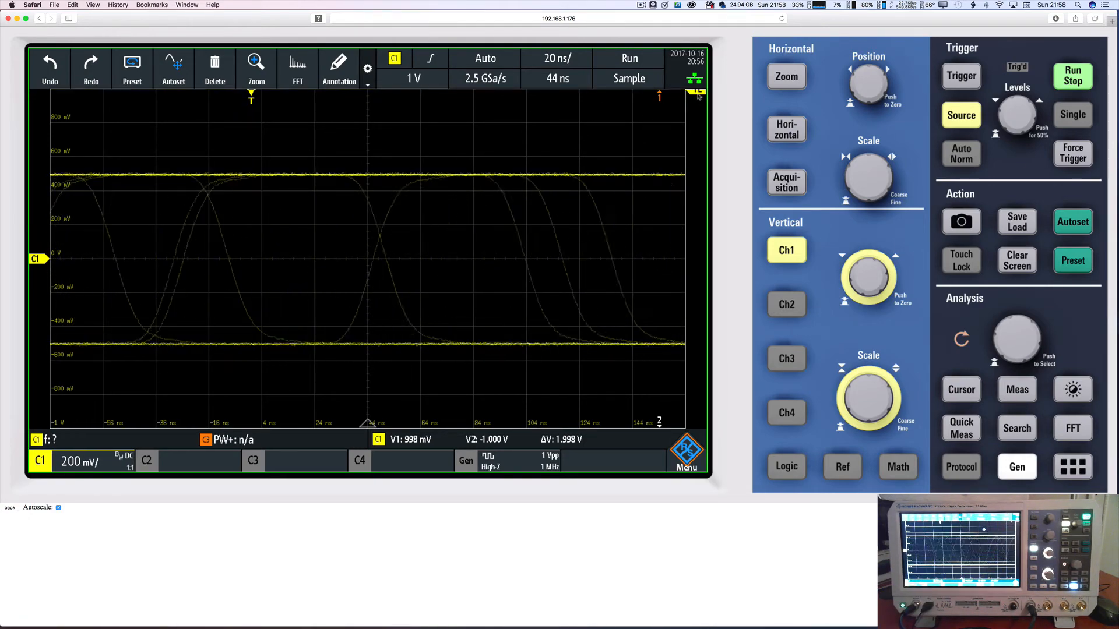
Lower the trigger level to about -80 mV and shift the trigger point to a horizontal position of about 48 ns.
mouse_move(697, 91)
left_mouse_down()
mouse_move(682, 324)
mouse_move(704, 218)
mouse_move(686, 331)
mouse_move(677, 281)
left_mouse_up()
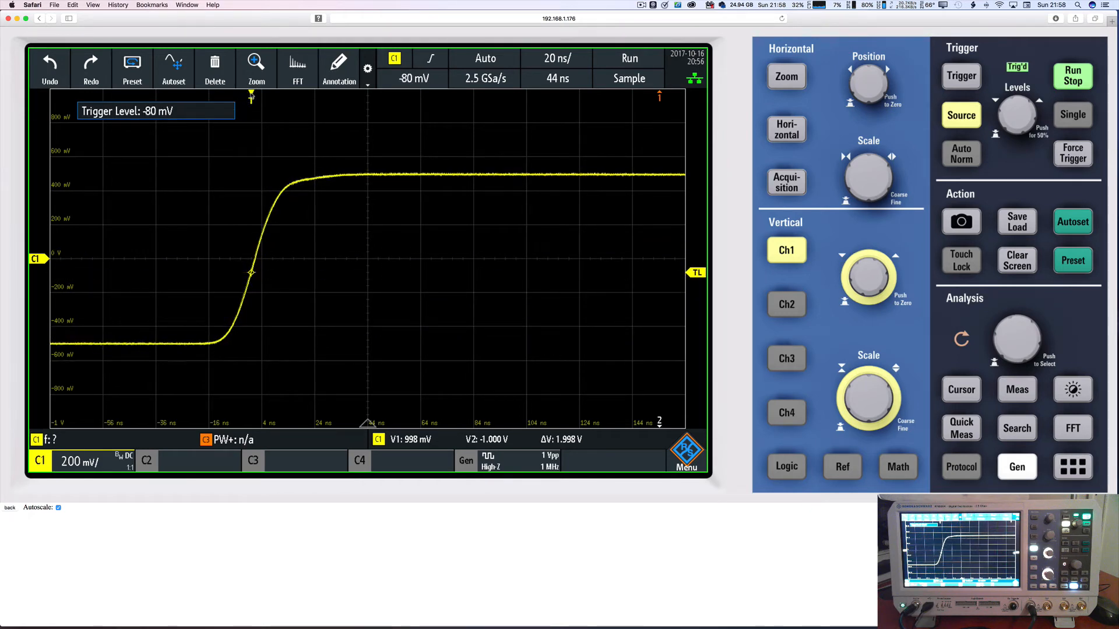
mouse_move(250, 98)
left_mouse_down()
mouse_move(304, 98)
mouse_move(323, 145)
mouse_move(445, 165)
mouse_move(257, 185)
left_mouse_up()
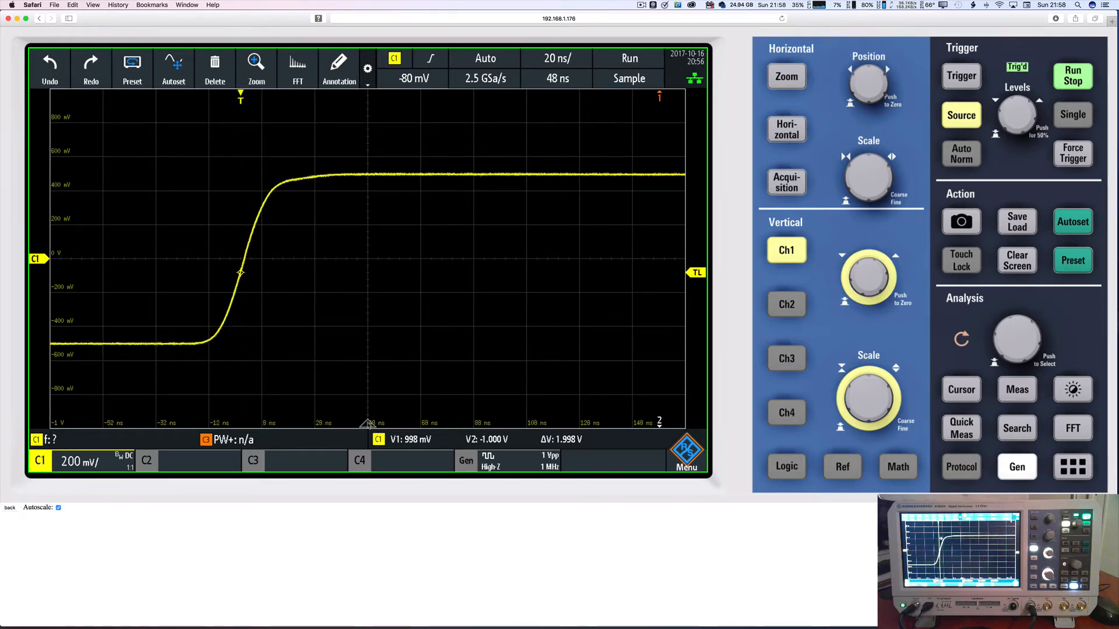
Switch the horizontal reference point through Left and Middle to Right and close the horizontal settings.
left_click(791, 131)
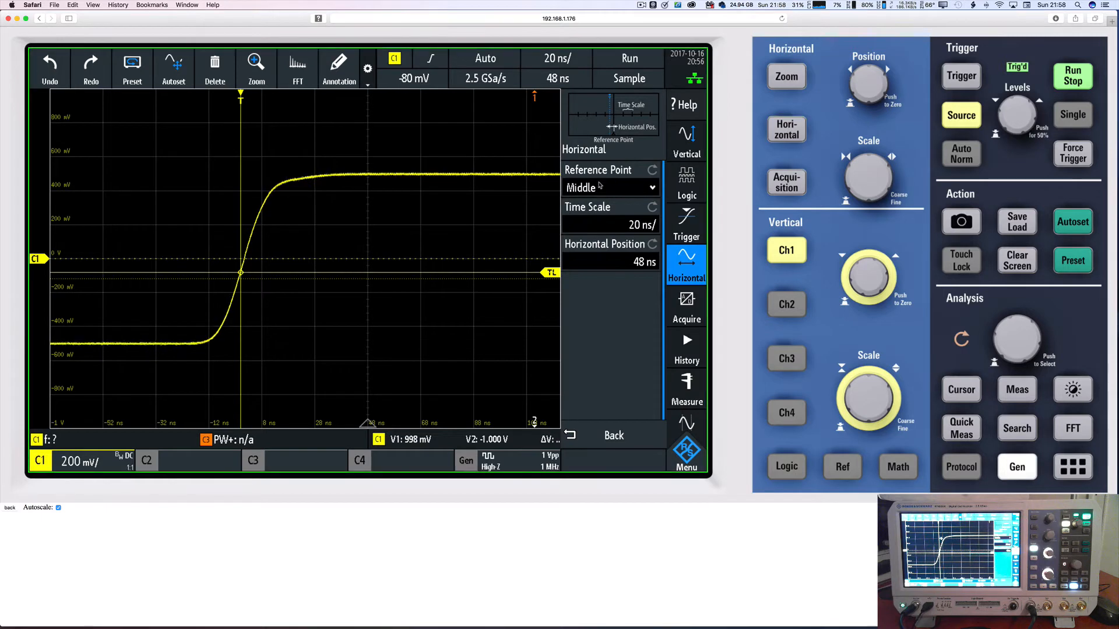
left_click(624, 188)
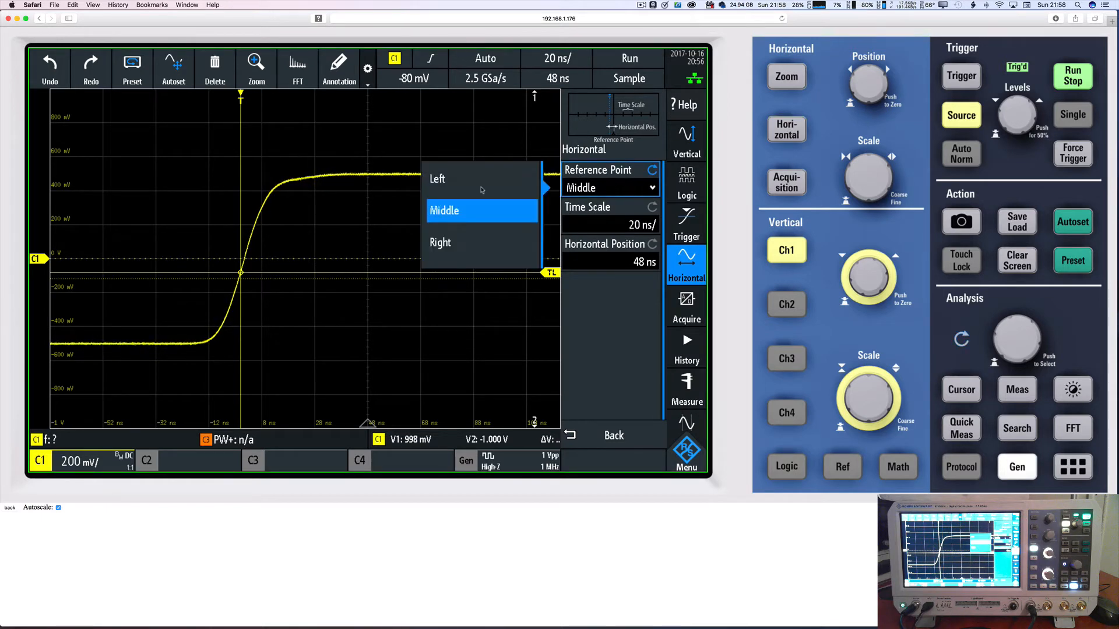
left_click(481, 187)
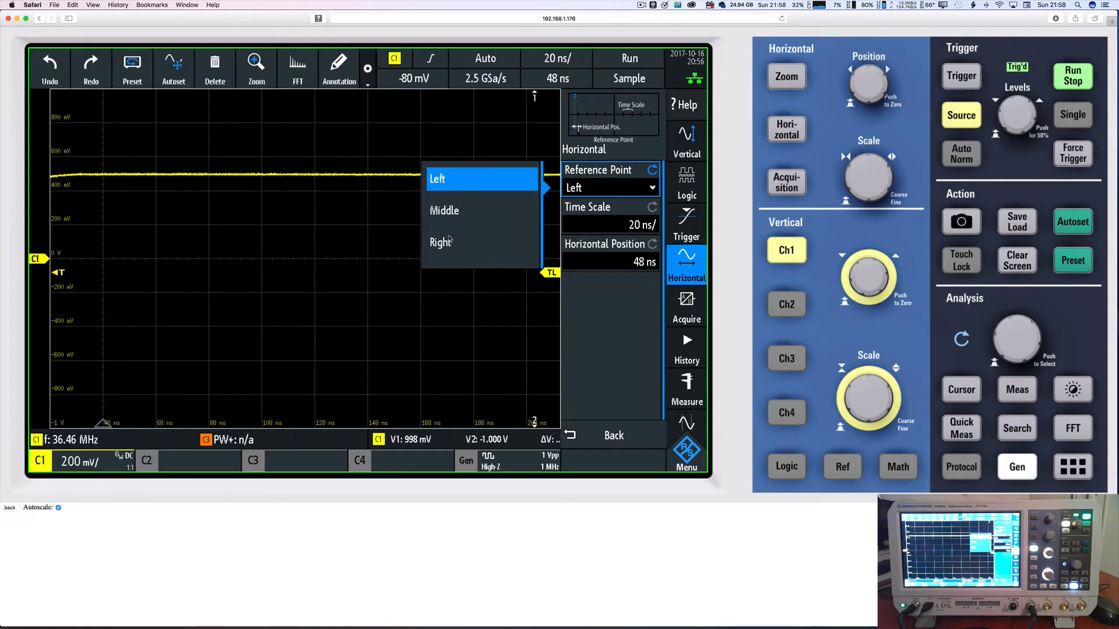
left_click(598, 187)
left_click(460, 212)
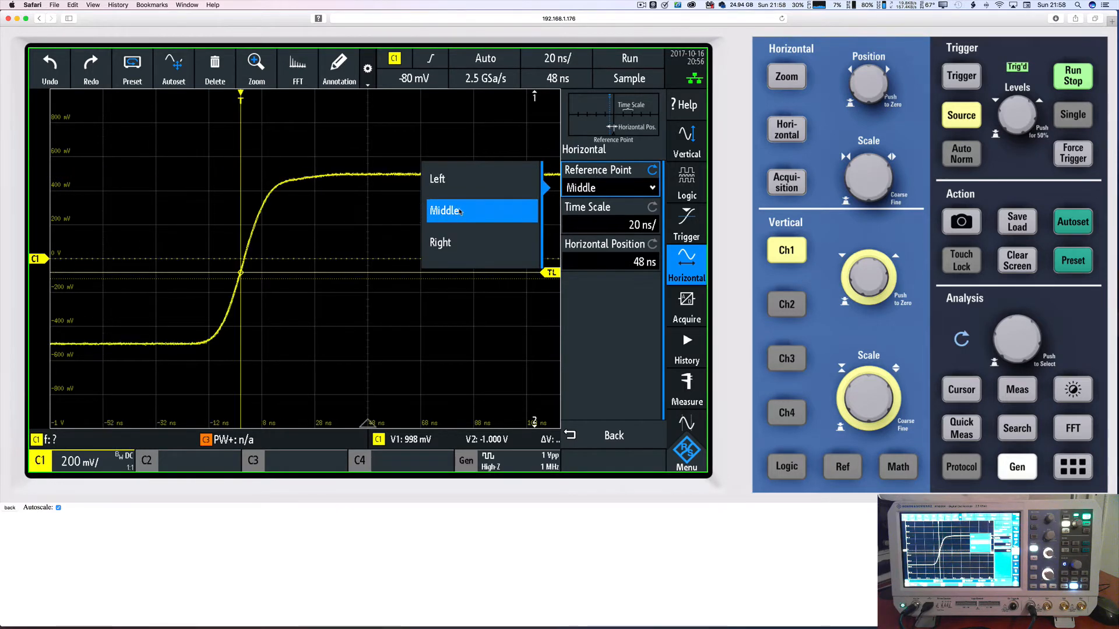
left_click(469, 252)
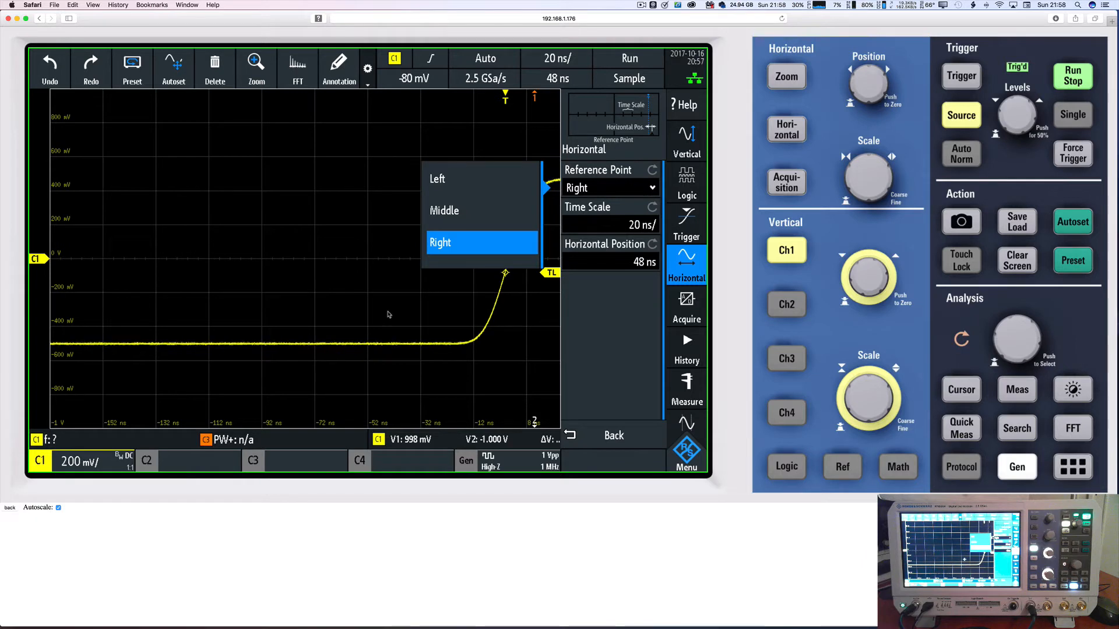
left_click(592, 431)
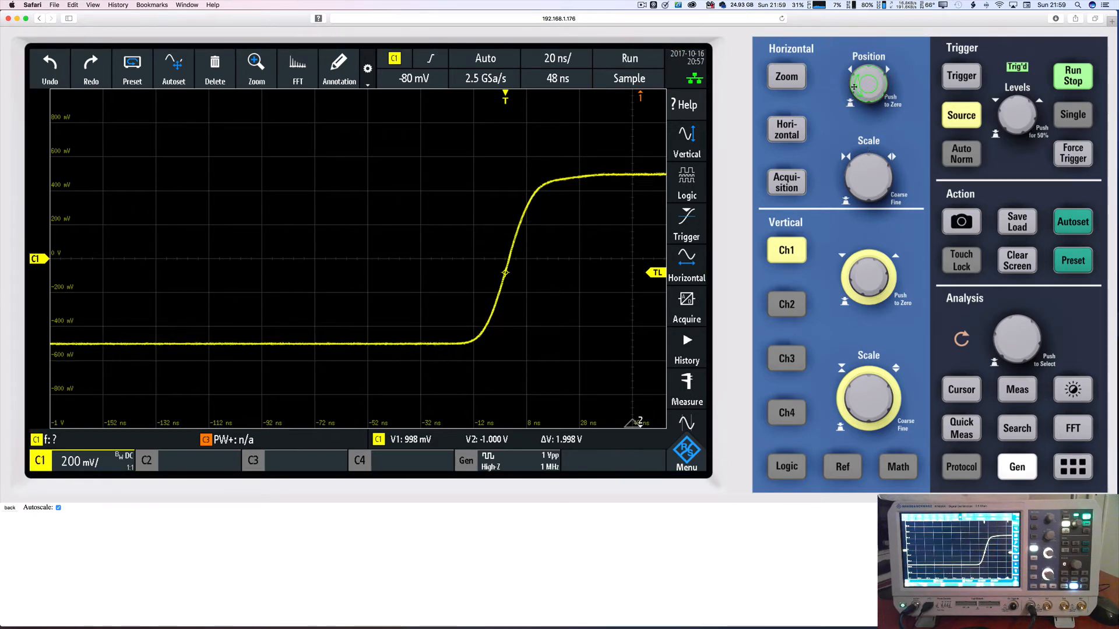
Shift the horizontal position to about 155.2 ns and reset it to zero.
mouse_move(853, 87)
left_mouse_down()
mouse_move(879, 73)
mouse_move(869, 86)
left_mouse_up()
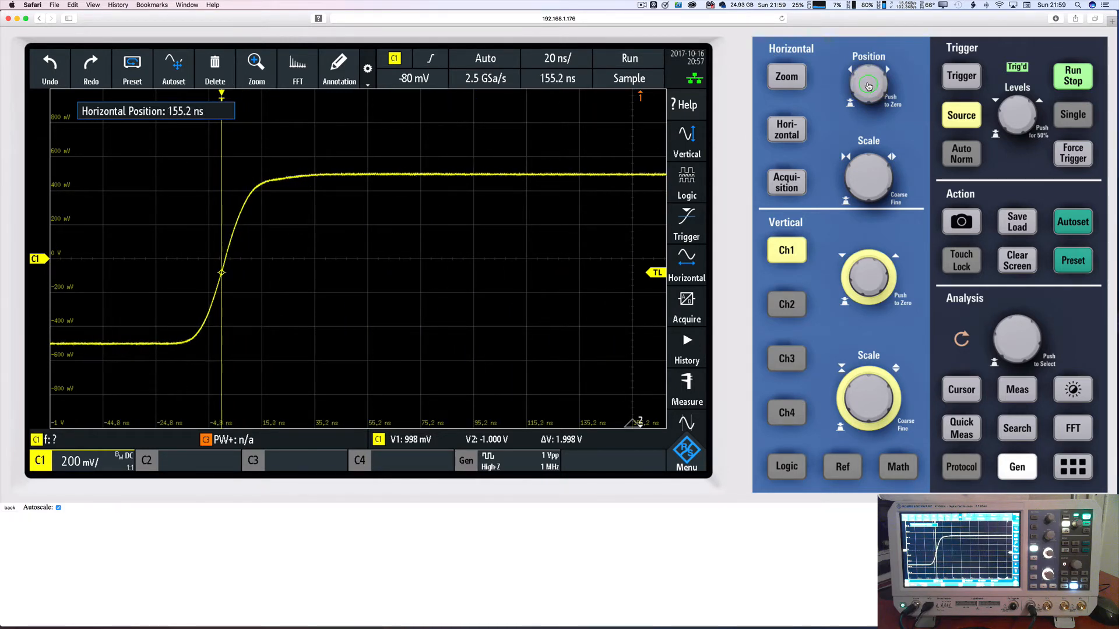
left_click(869, 86)
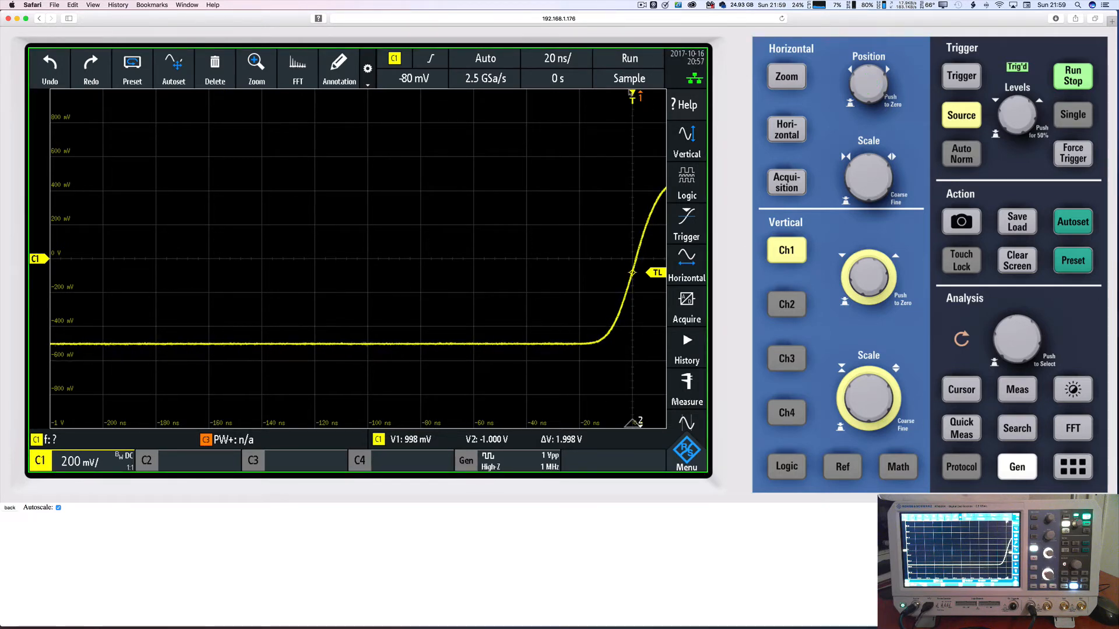
Set the horizontal reference point back to Middle and close the horizontal settings.
left_click(786, 132)
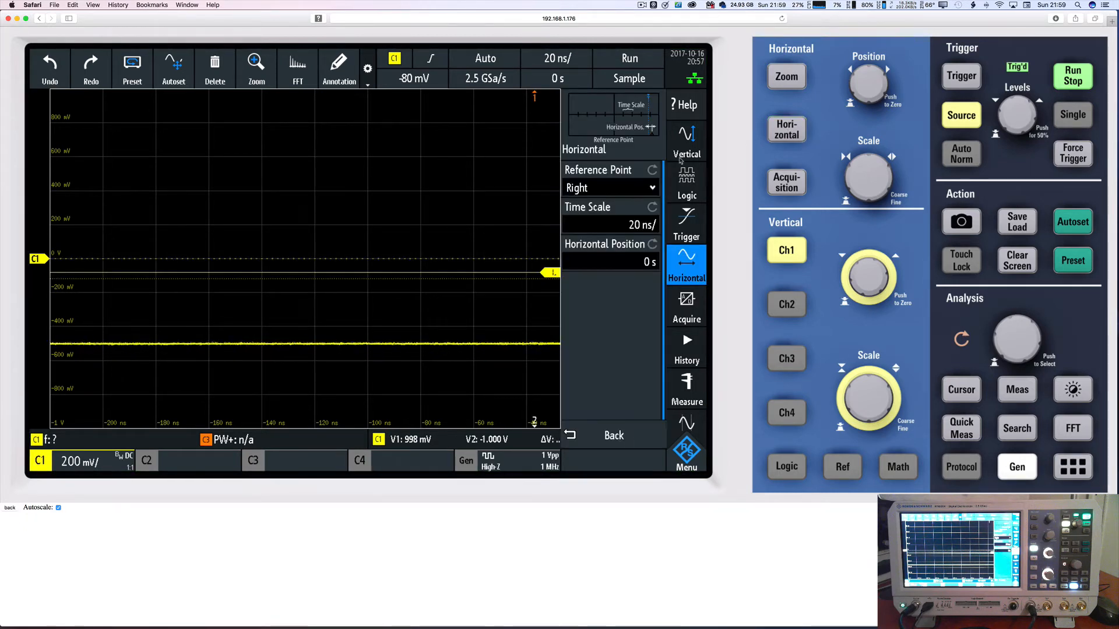
left_click(612, 188)
left_click(464, 211)
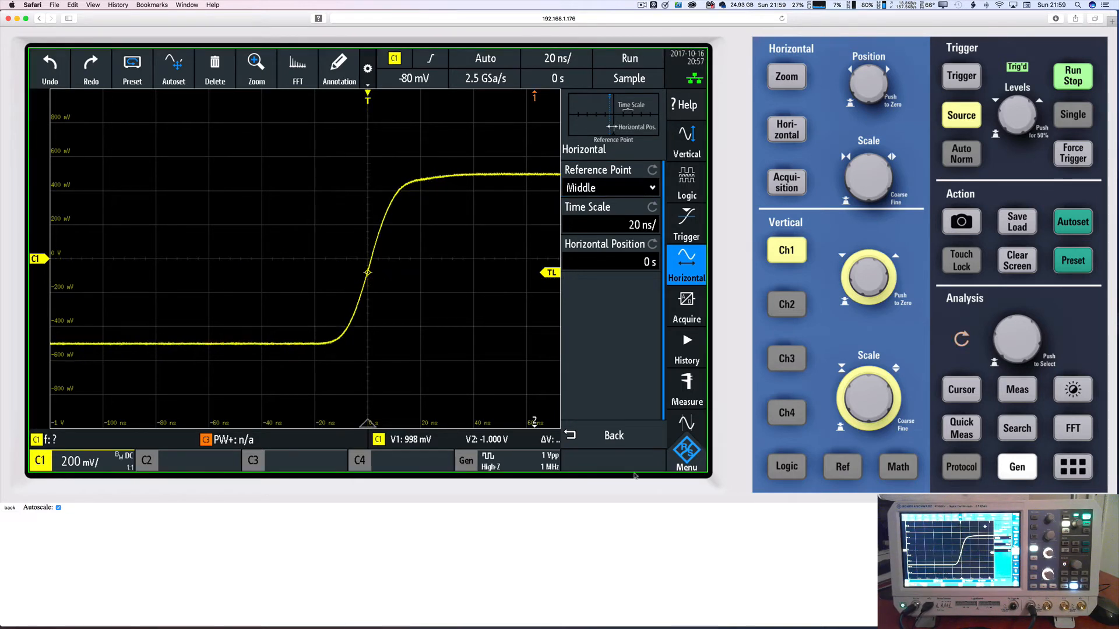
left_click(592, 446)
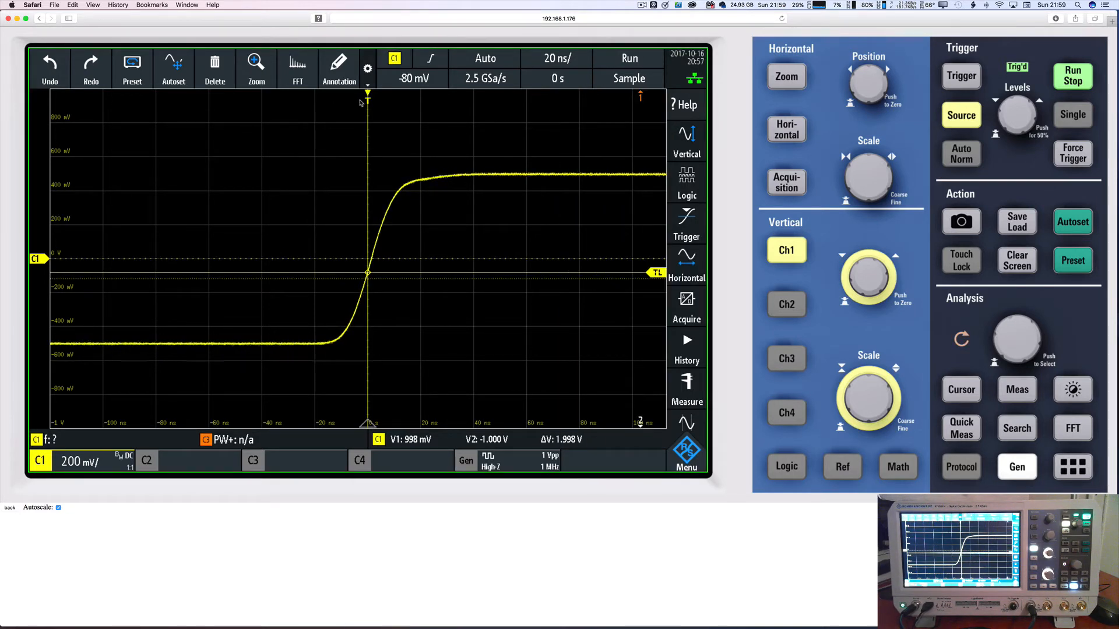
Move horizontal cursor line 1 down to about 877 mV and back up to 998 mV.
left_click_drag(368, 98, 366, 130)
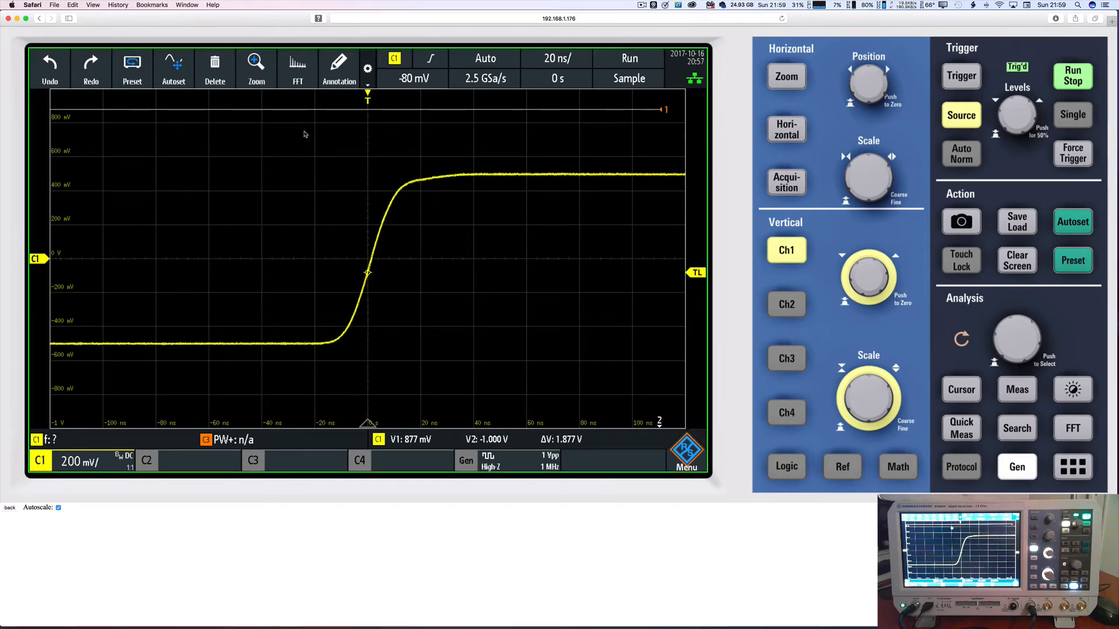
left_click_drag(367, 97, 367, 89)
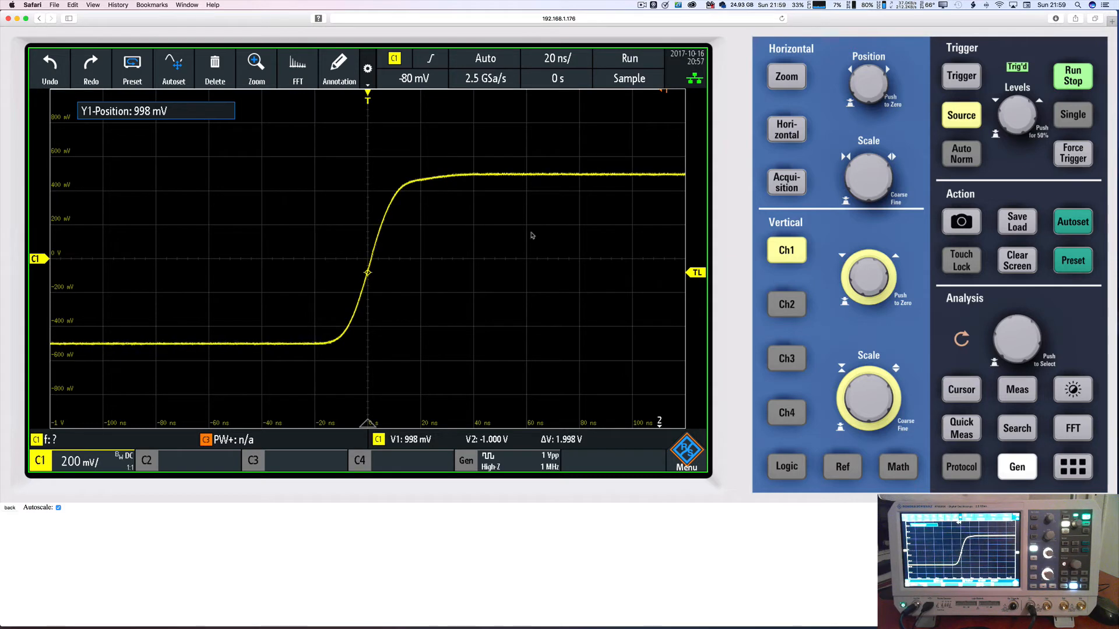
left_click(960, 396)
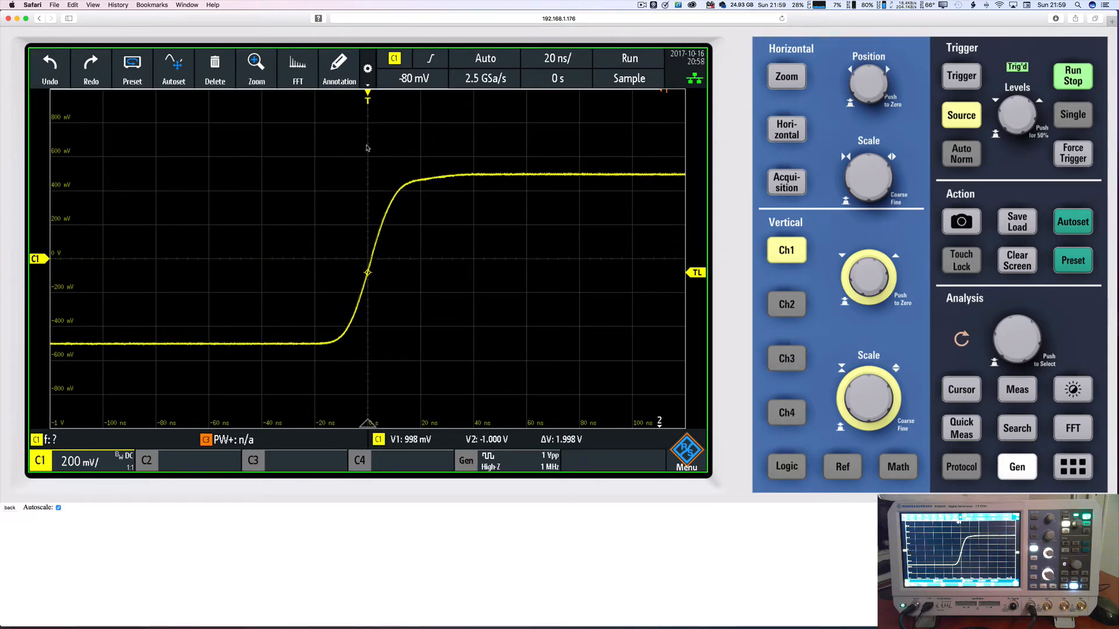
Shift the waveform to horizontal positions of about 44 ns and -40 ns and reset the position to zero.
mouse_move(351, 149)
left_mouse_down()
mouse_move(149, 164)
mouse_move(523, 182)
mouse_move(338, 173)
mouse_move(242, 198)
mouse_move(150, 201)
mouse_move(249, 196)
left_mouse_up()
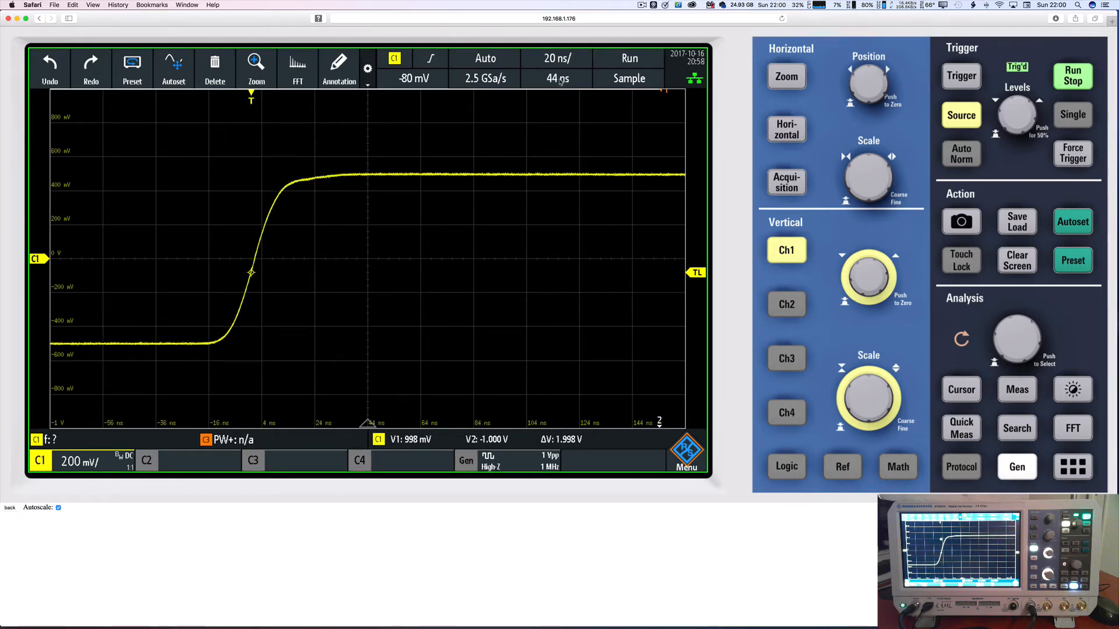
left_click_drag(270, 142, 486, 144)
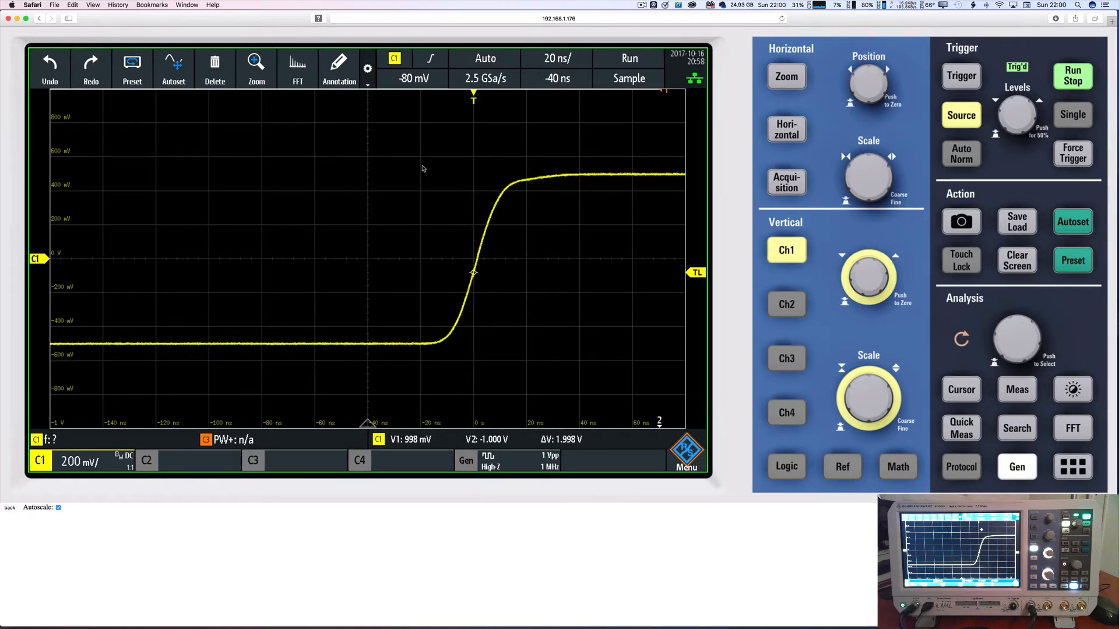
left_click(869, 87)
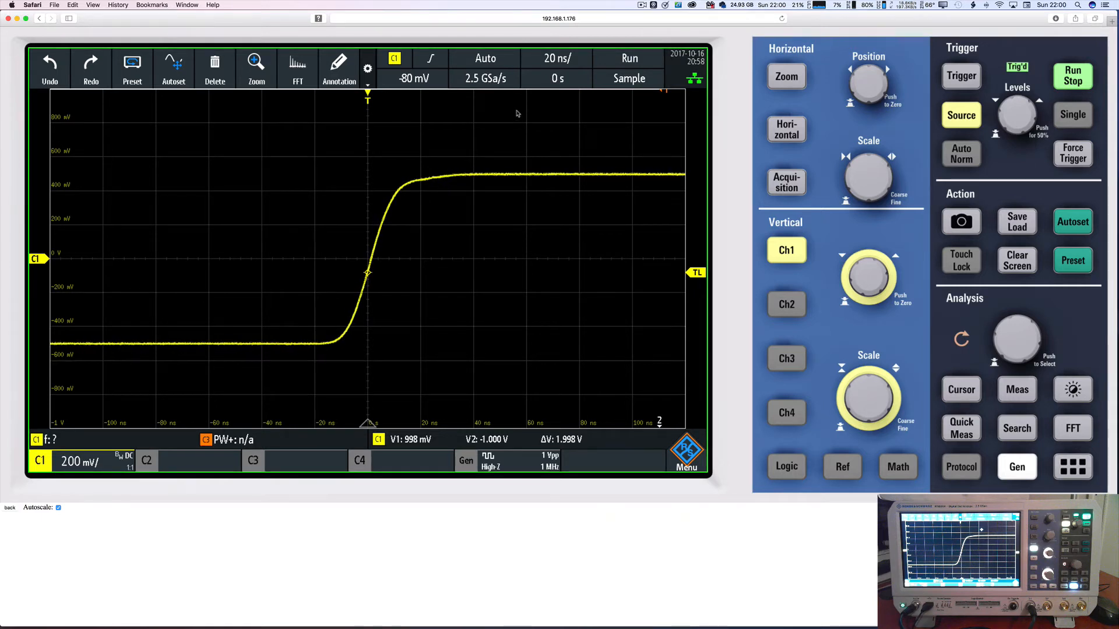
Set the trigger level to 125 mV.
left_click(415, 80)
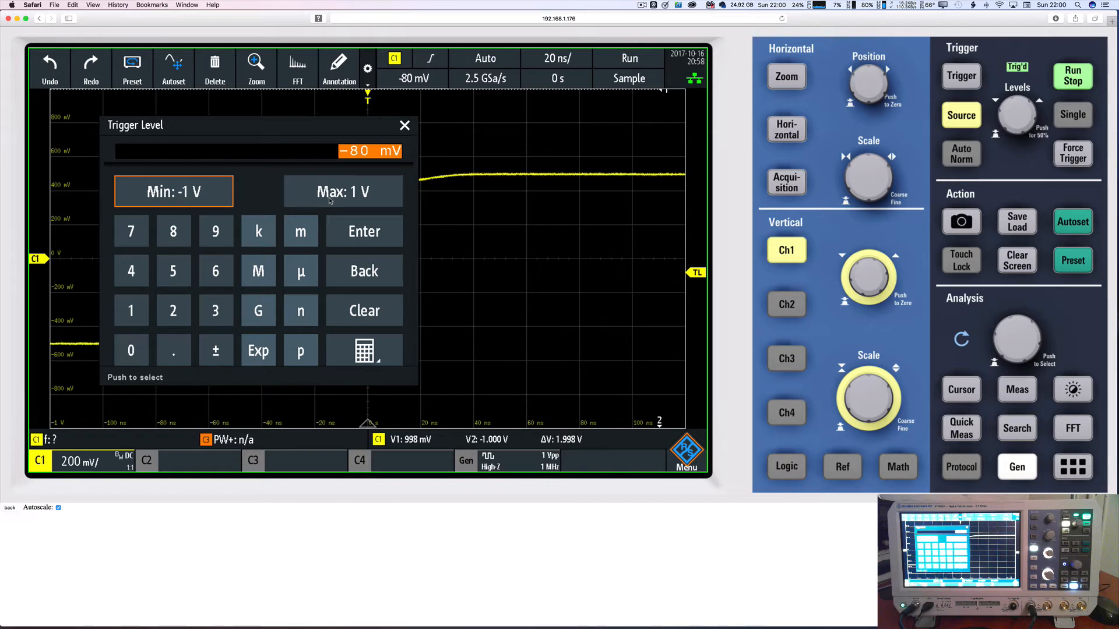
left_click(131, 314)
left_click(172, 307)
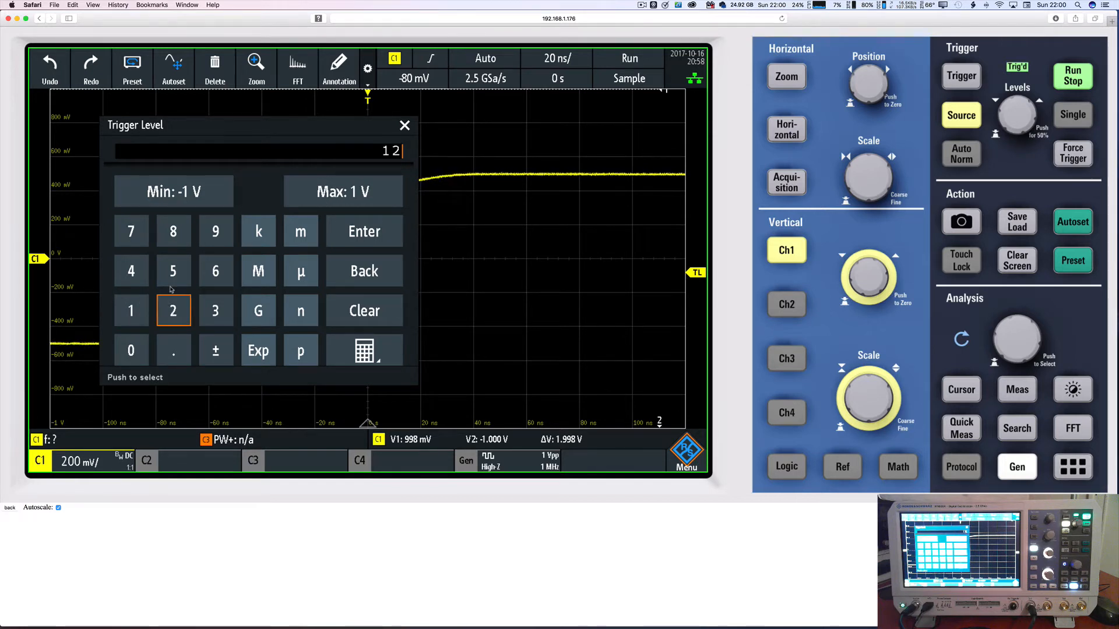
left_click(170, 278)
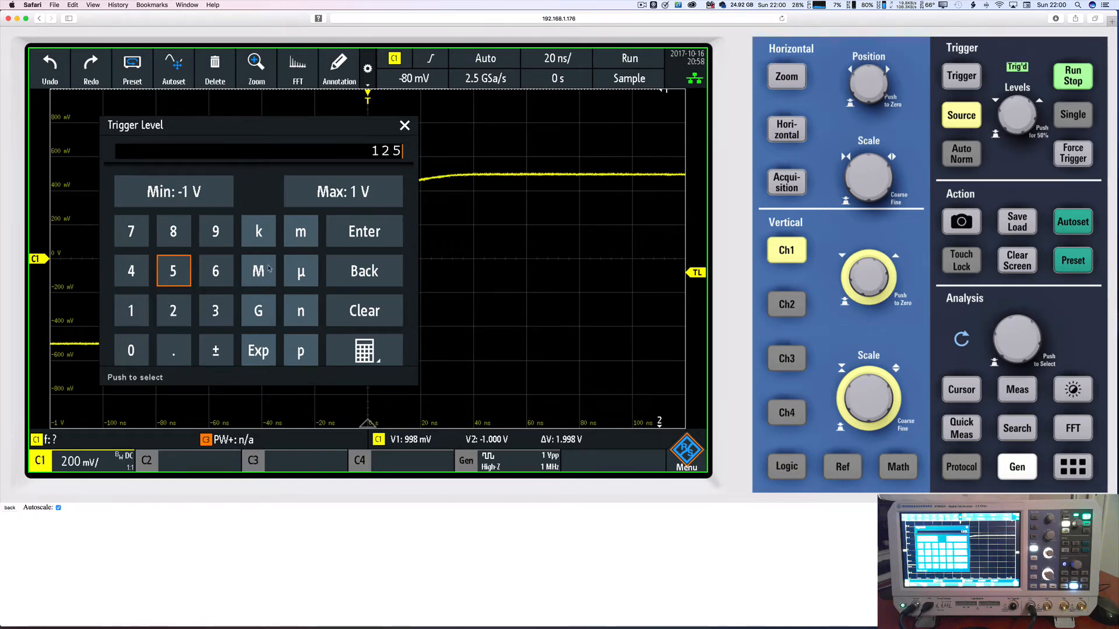
left_click(300, 231)
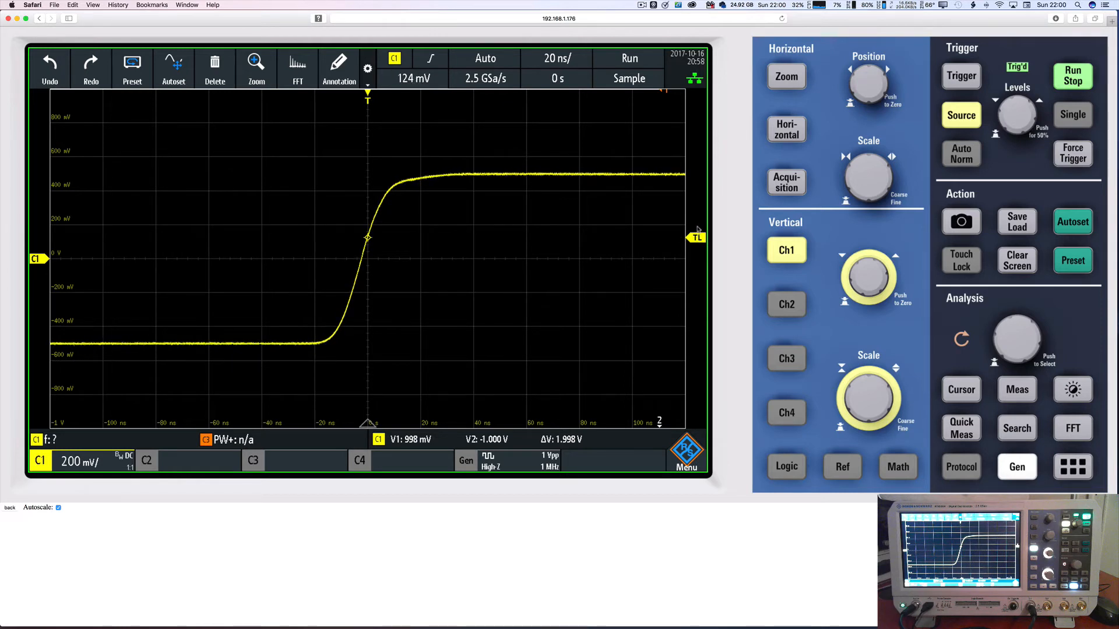
Lower the trigger level to about 32 mV, raise it to 500 mV and reset it to the signal's 50% level.
mouse_move(697, 234)
left_mouse_down()
mouse_move(695, 210)
mouse_move(697, 254)
left_mouse_up()
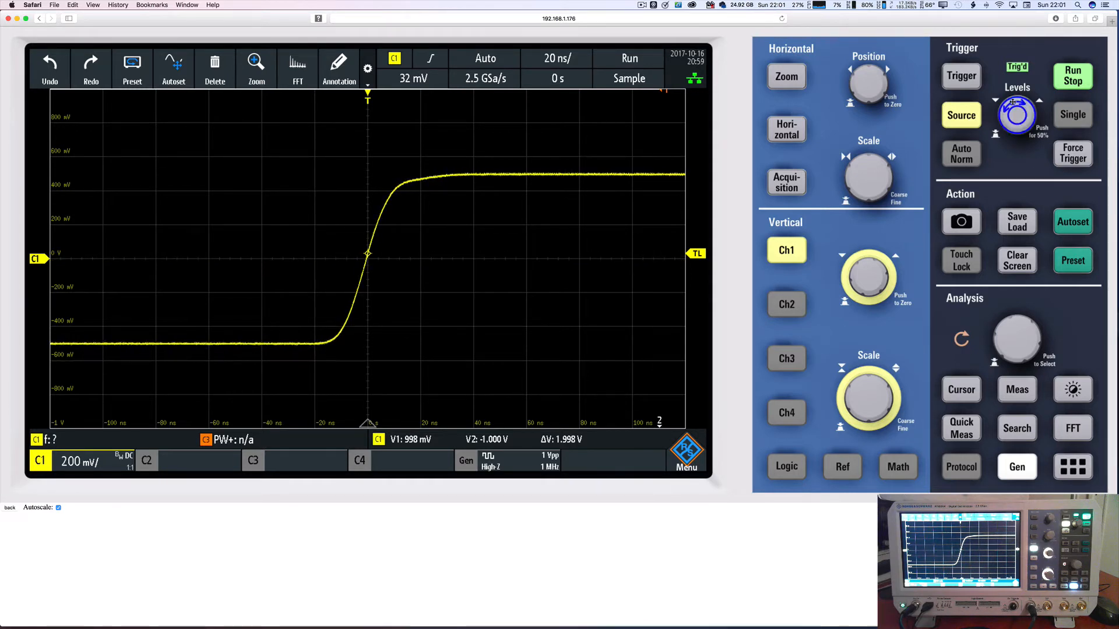
left_click_drag(1012, 102, 1010, 127)
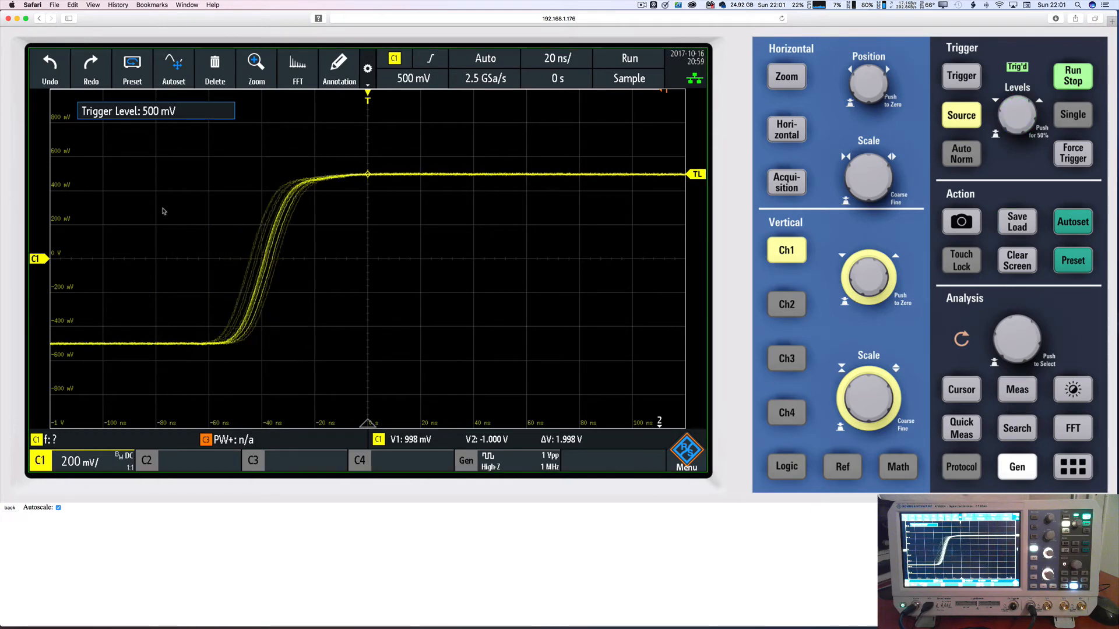
left_click(1018, 116)
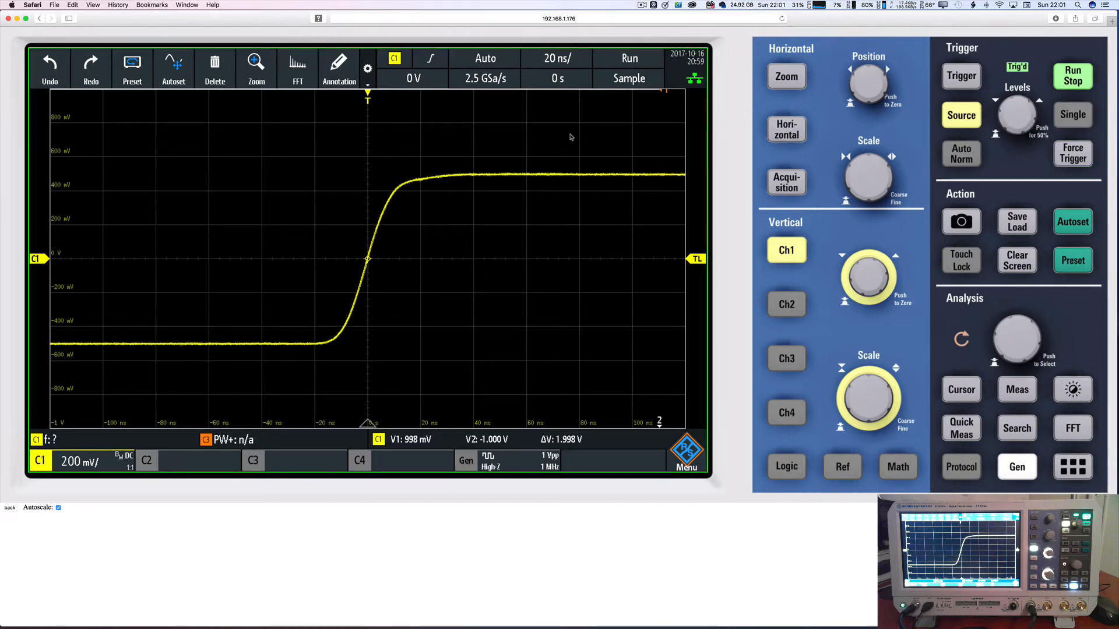
Show the acquisition settings from the sample rate readout and the front panel, closing them and the main menu again.
left_click(488, 80)
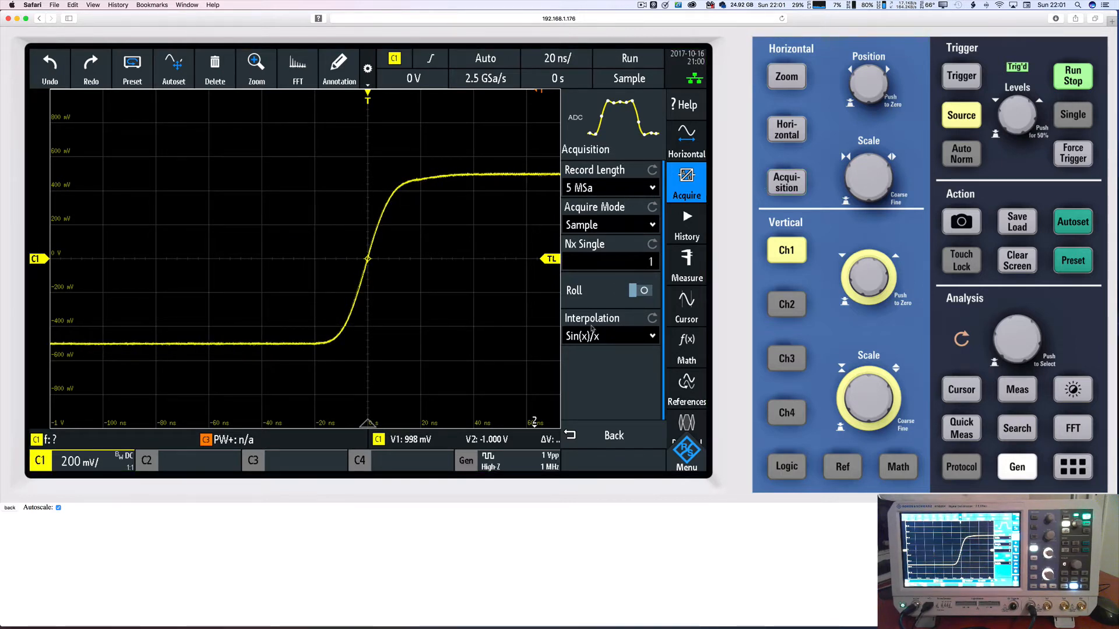
left_click(616, 436)
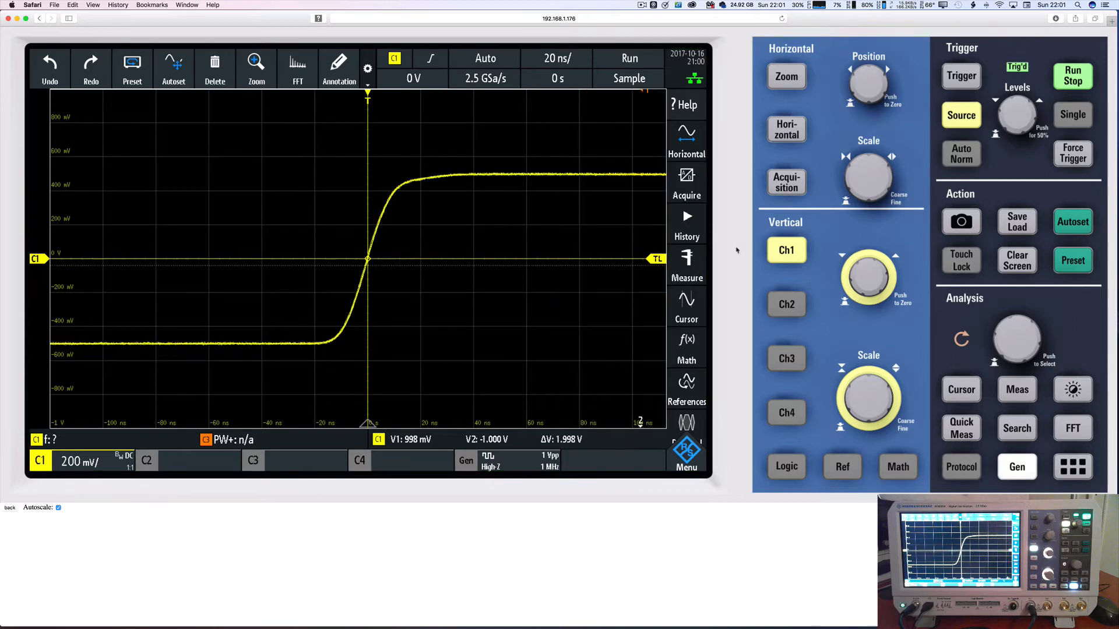
left_click(787, 186)
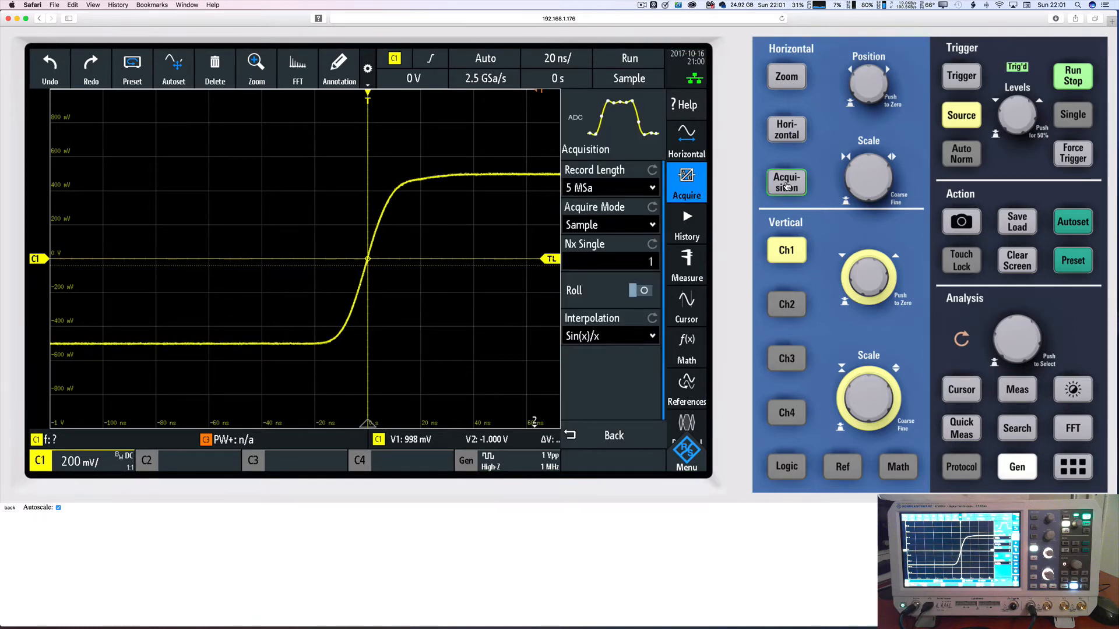
left_click(526, 158)
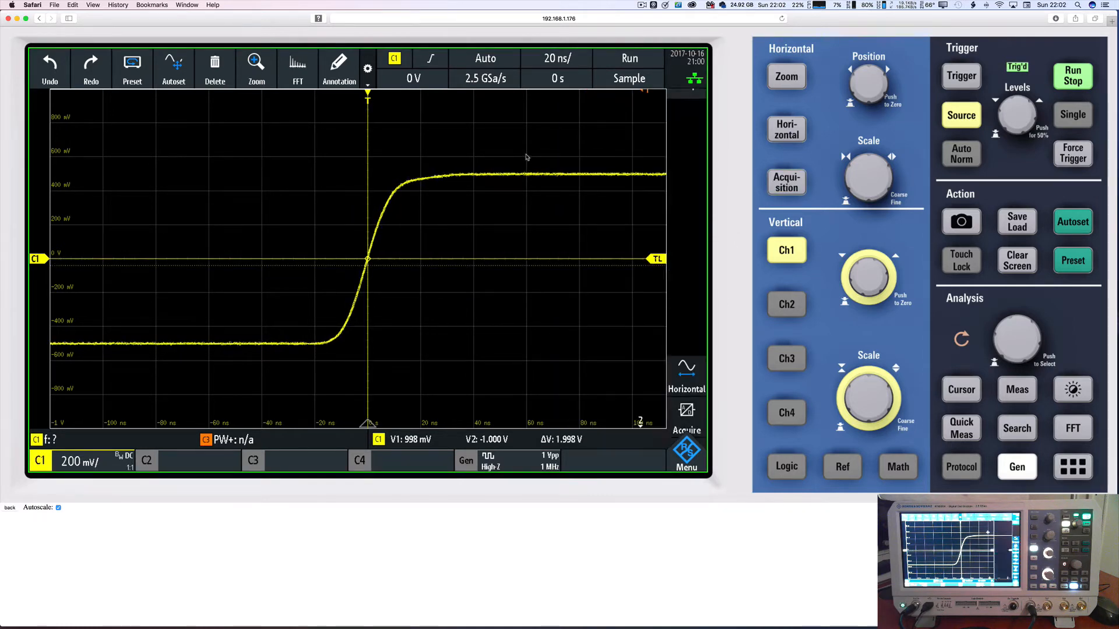
left_click(503, 80)
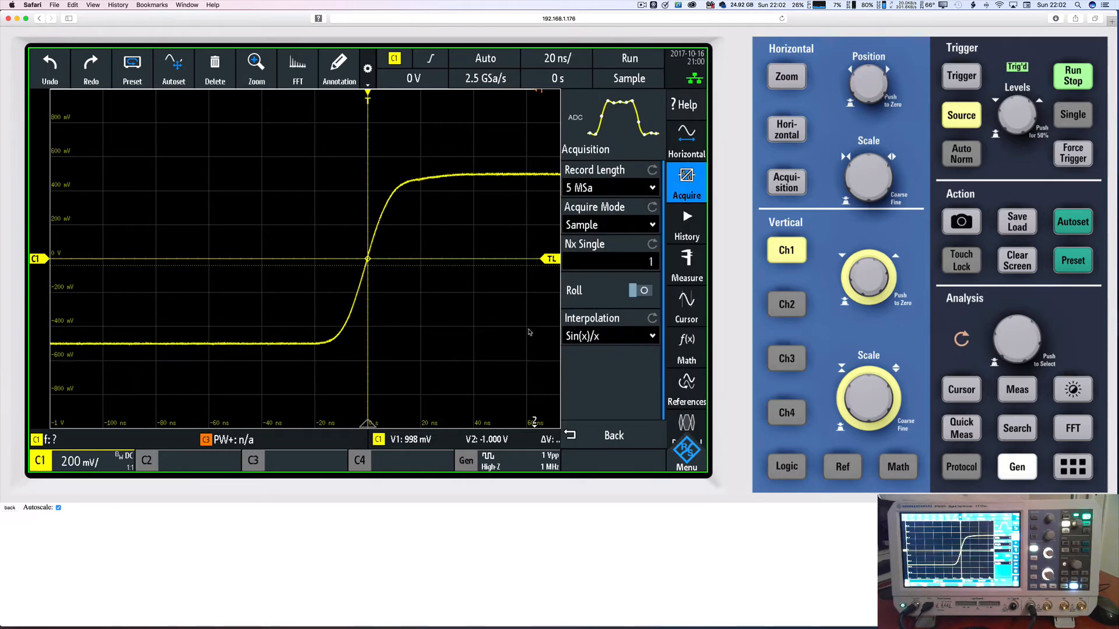
left_click(601, 437)
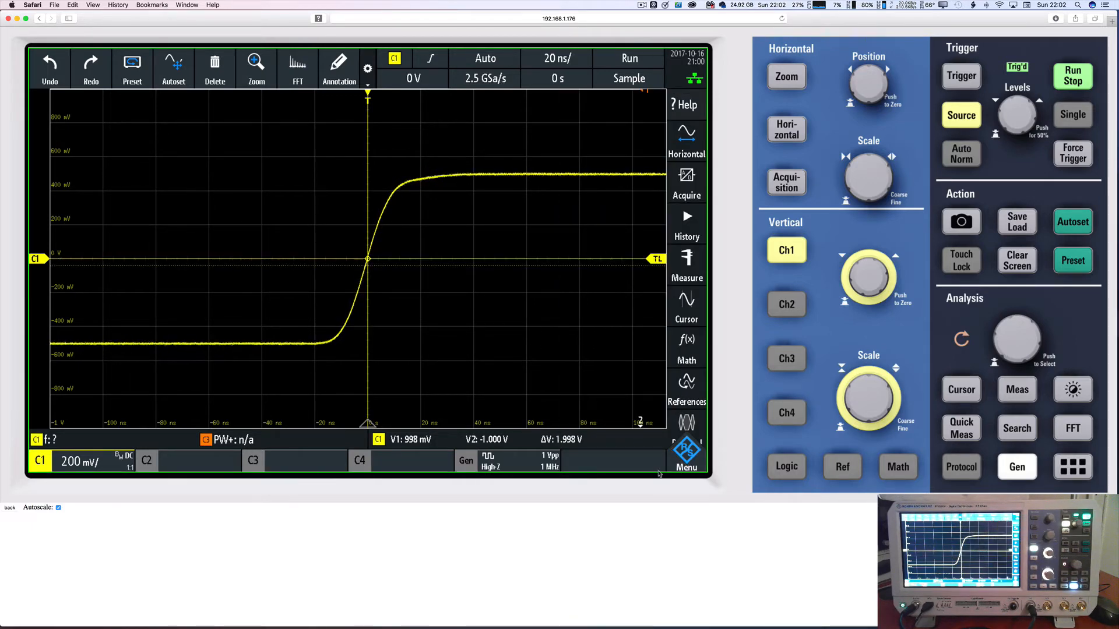
left_click(690, 453)
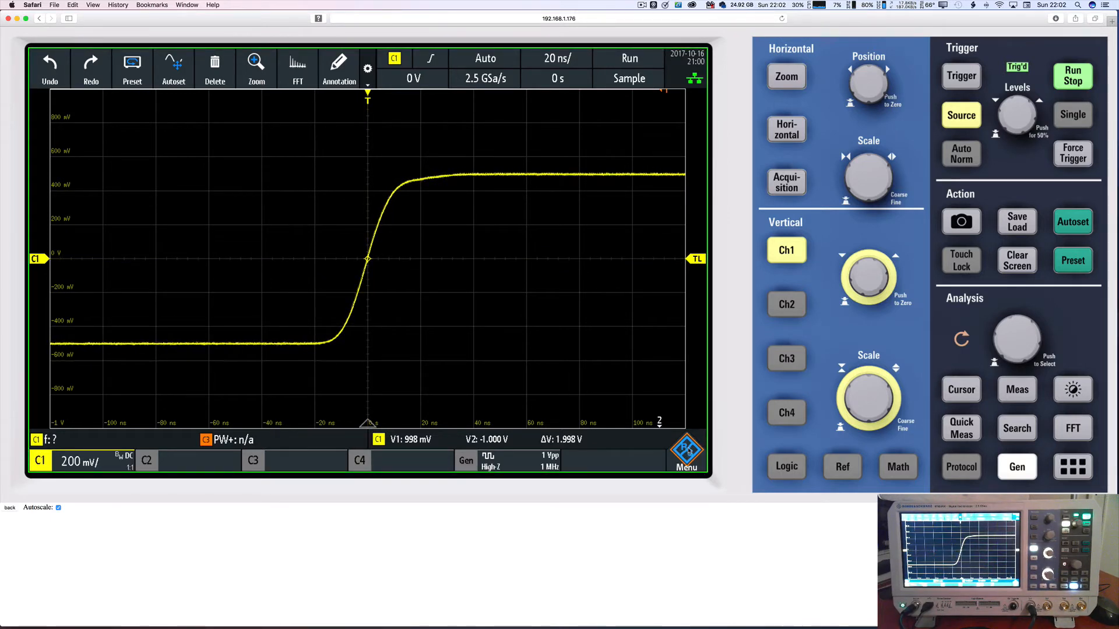
Look through all entries of the main menu and open the acquisition settings from it.
left_click(687, 452)
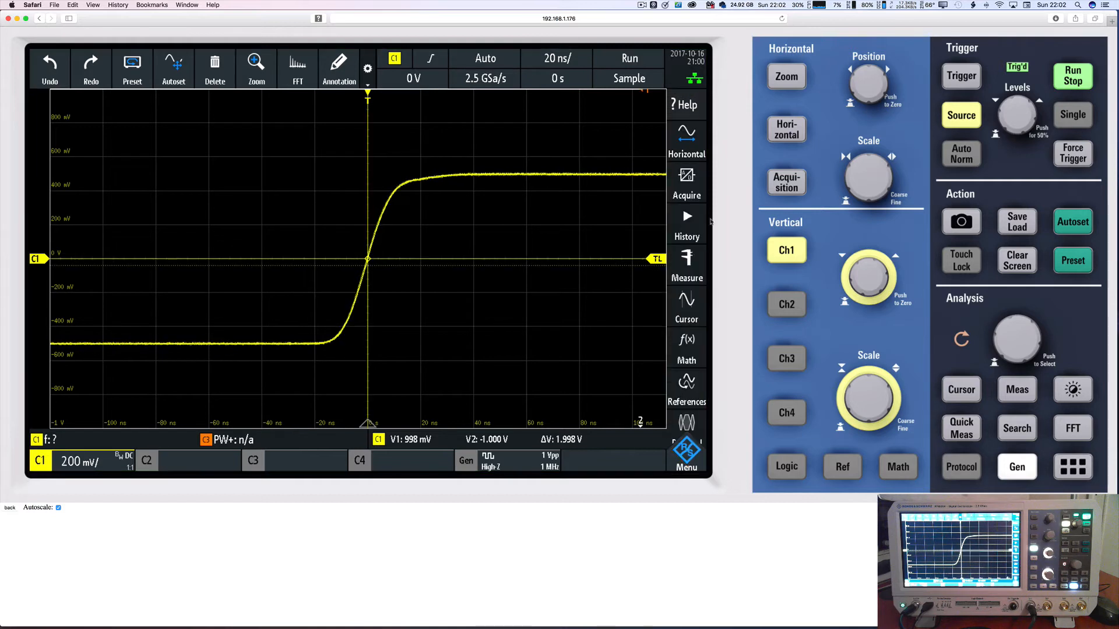
scroll(693, 206, "down", 5)
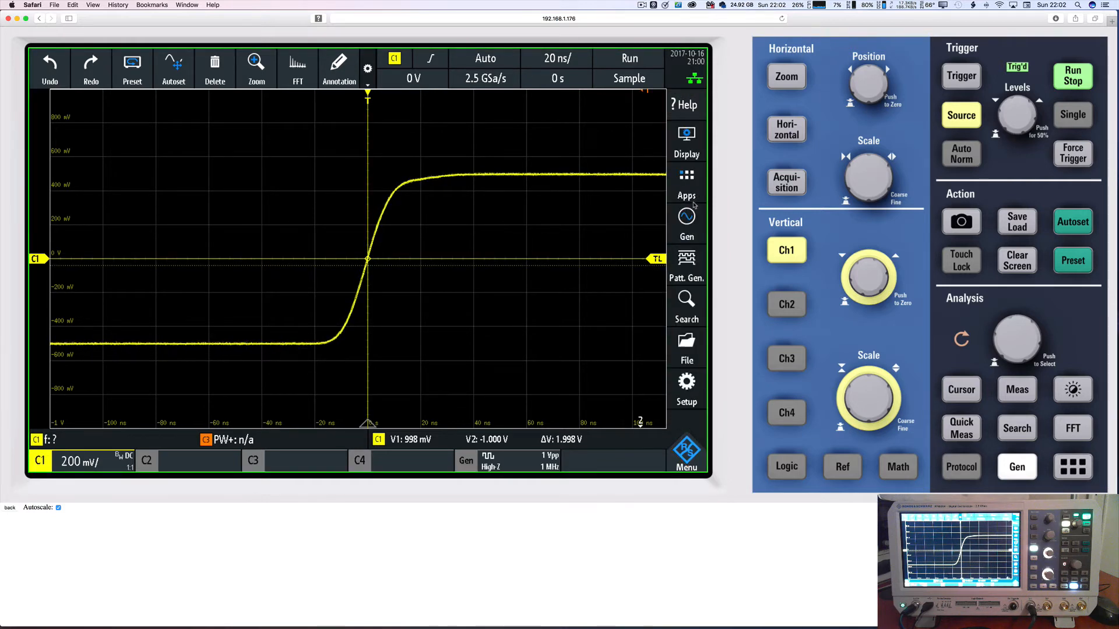
scroll(694, 206, "up", 3)
scroll(694, 206, "down", 5)
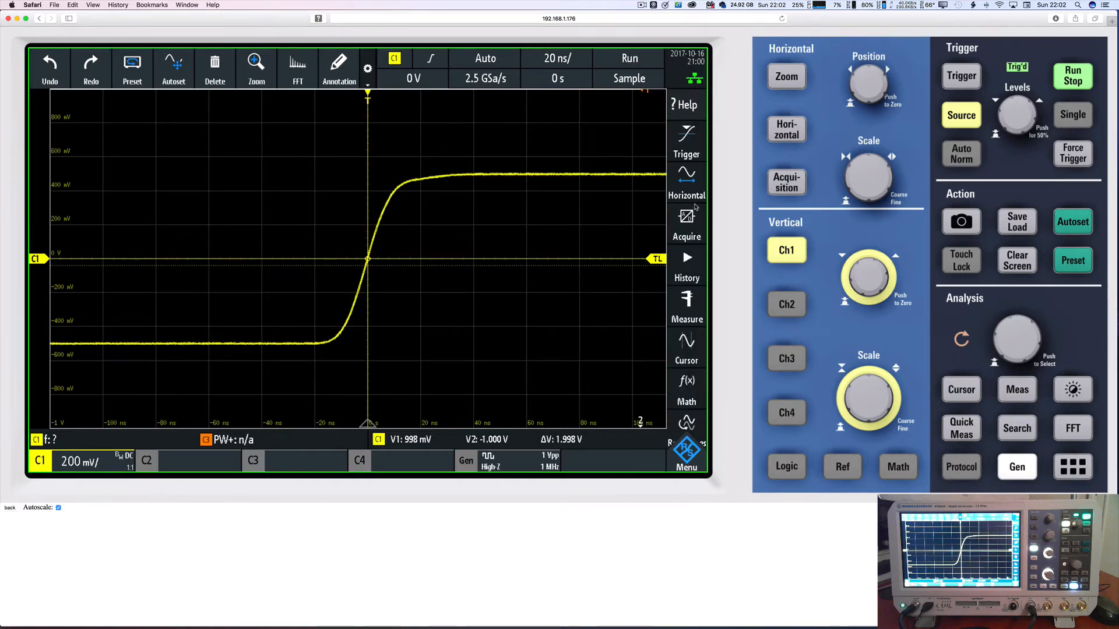
scroll(694, 206, "up", 5)
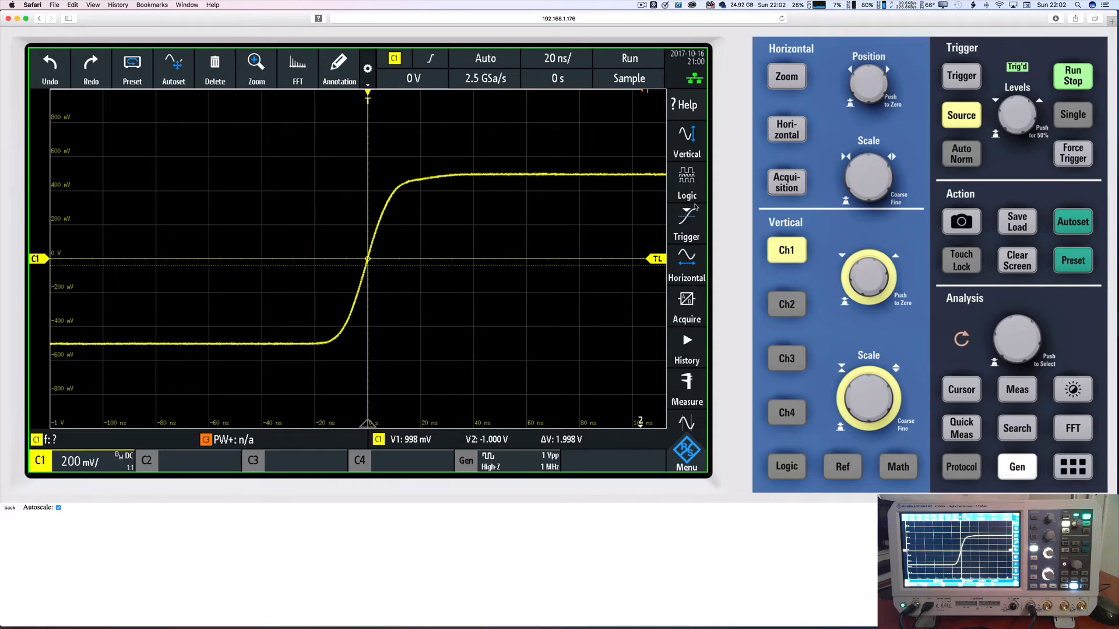
scroll(689, 304, "down", 4)
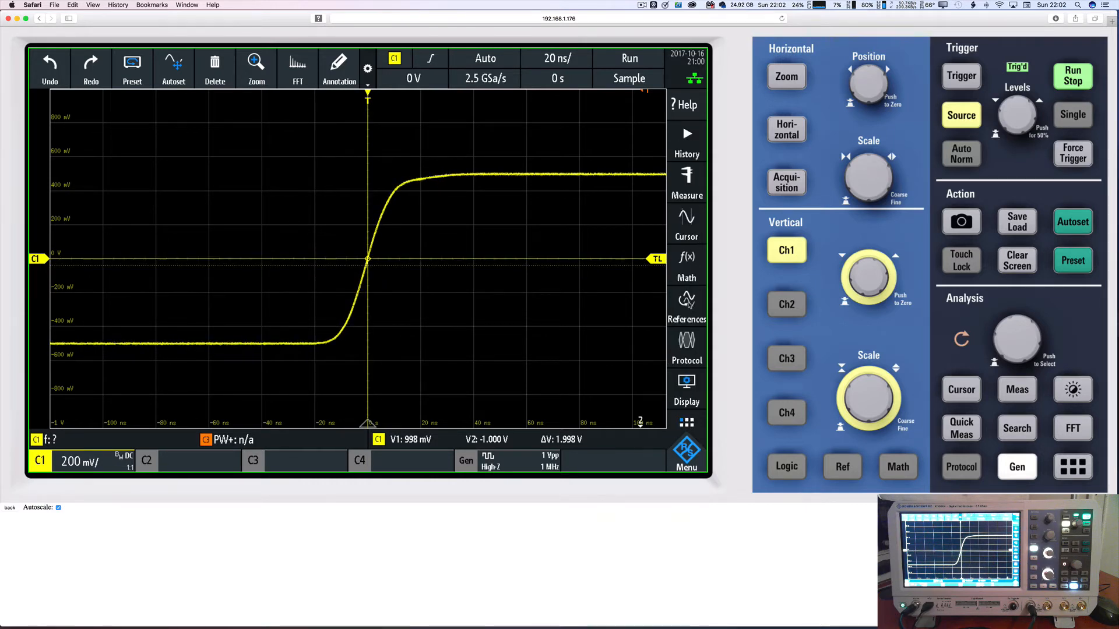
scroll(677, 265, "up", 4)
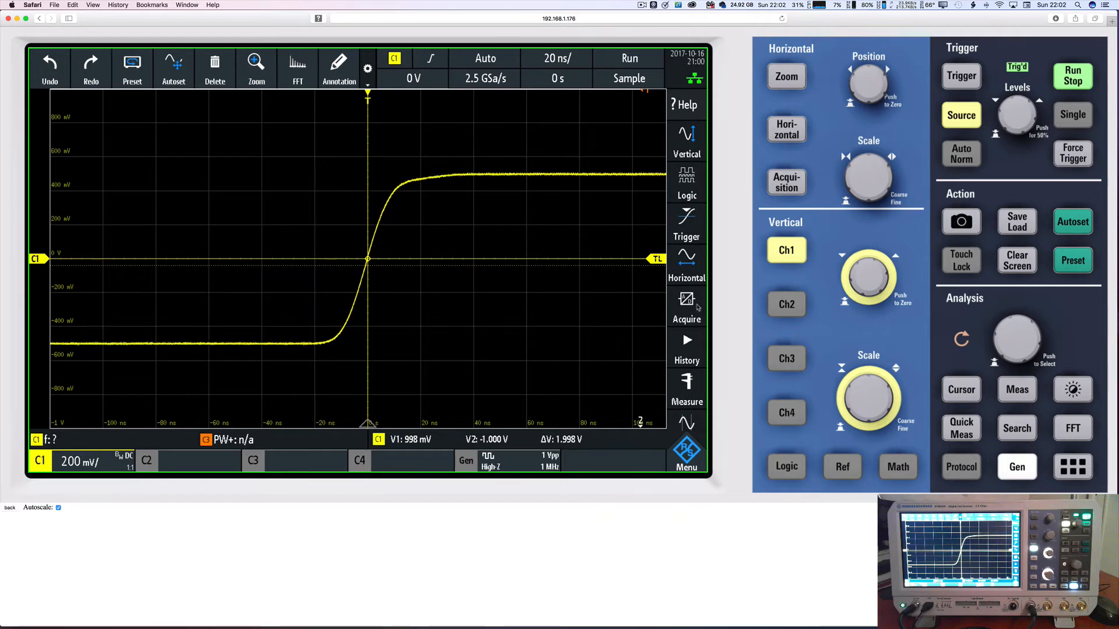
left_click(698, 307)
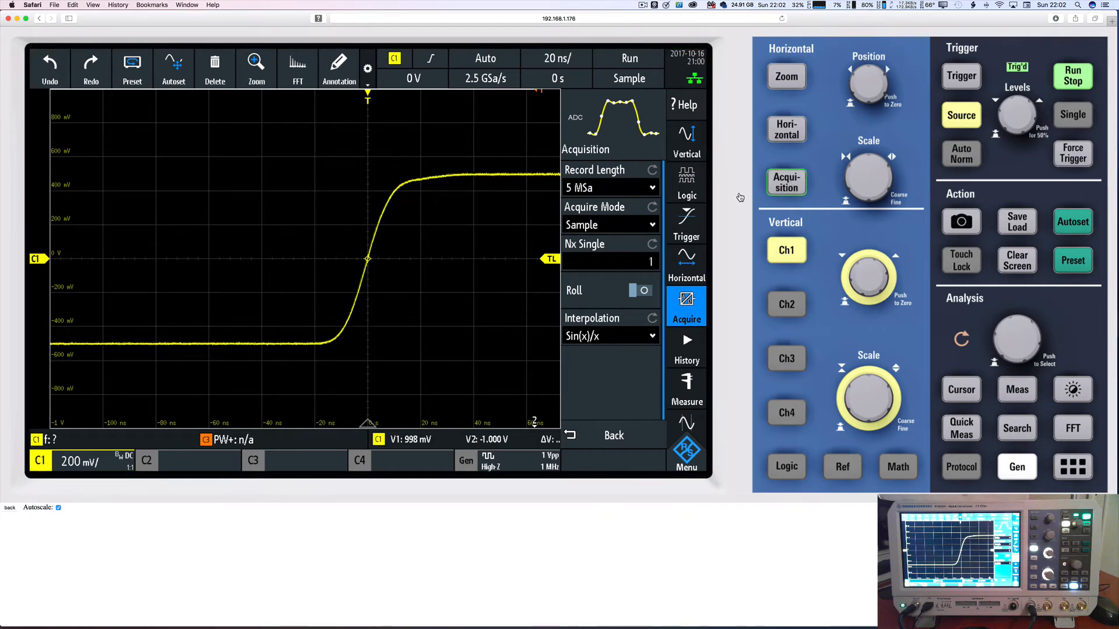
Try the Automatic record length and fixed lengths from 10 kSa to 1 MSa, and return to 5 MSa.
left_click(636, 191)
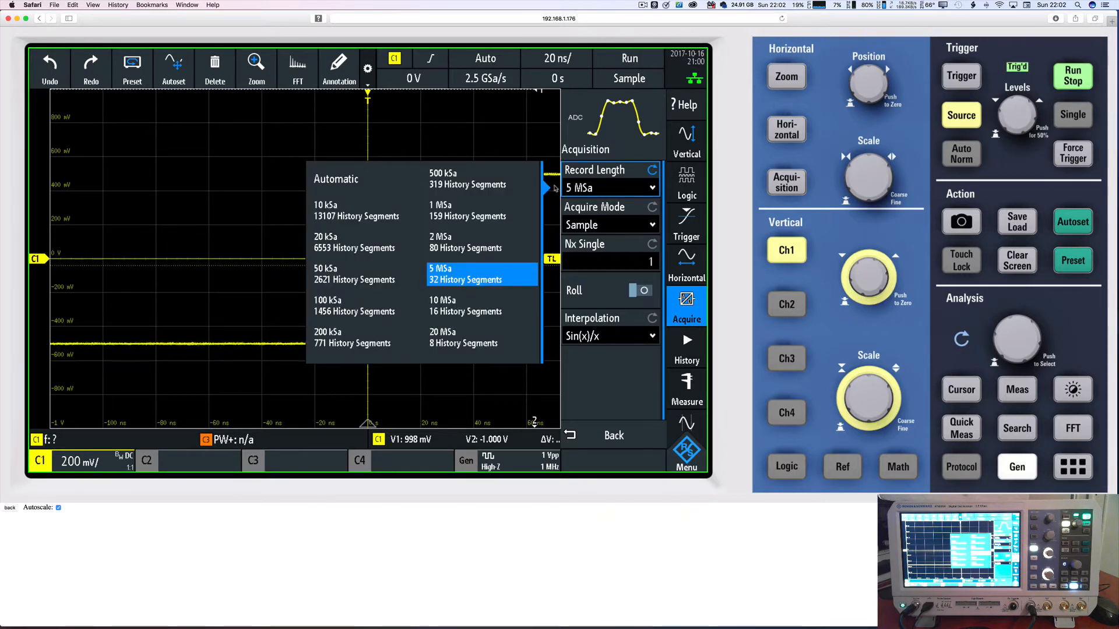
left_click(343, 182)
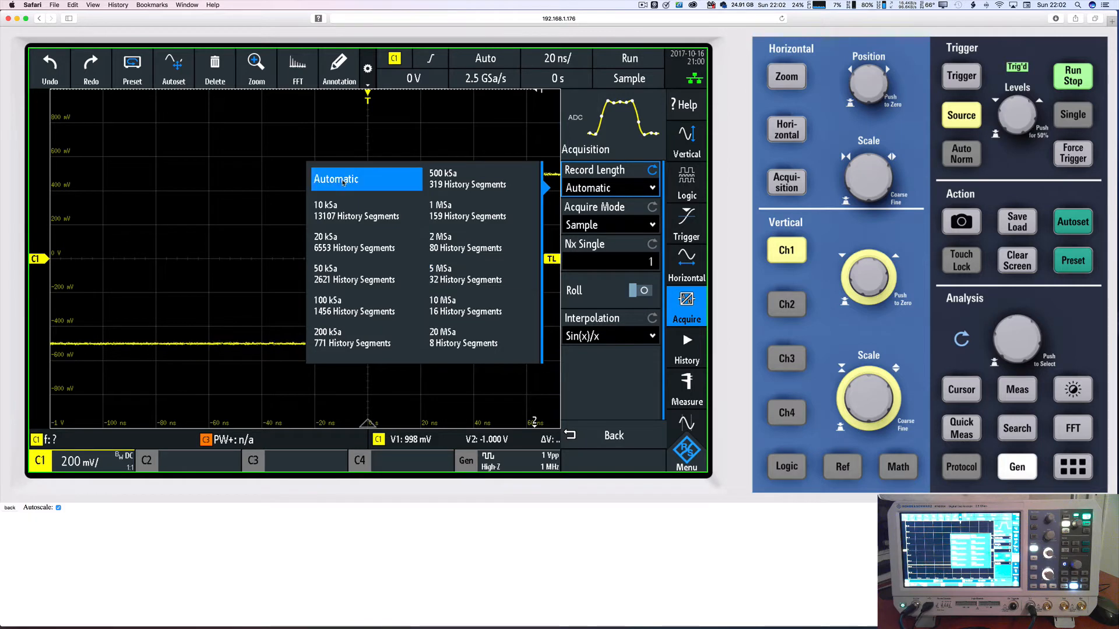
left_click(330, 213)
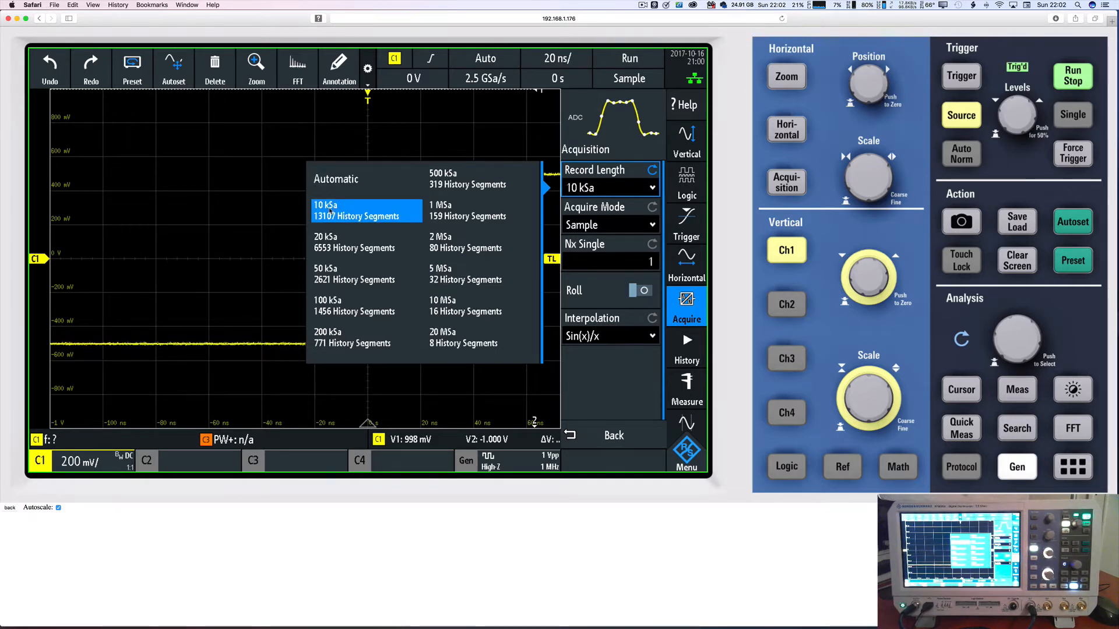
left_click(350, 251)
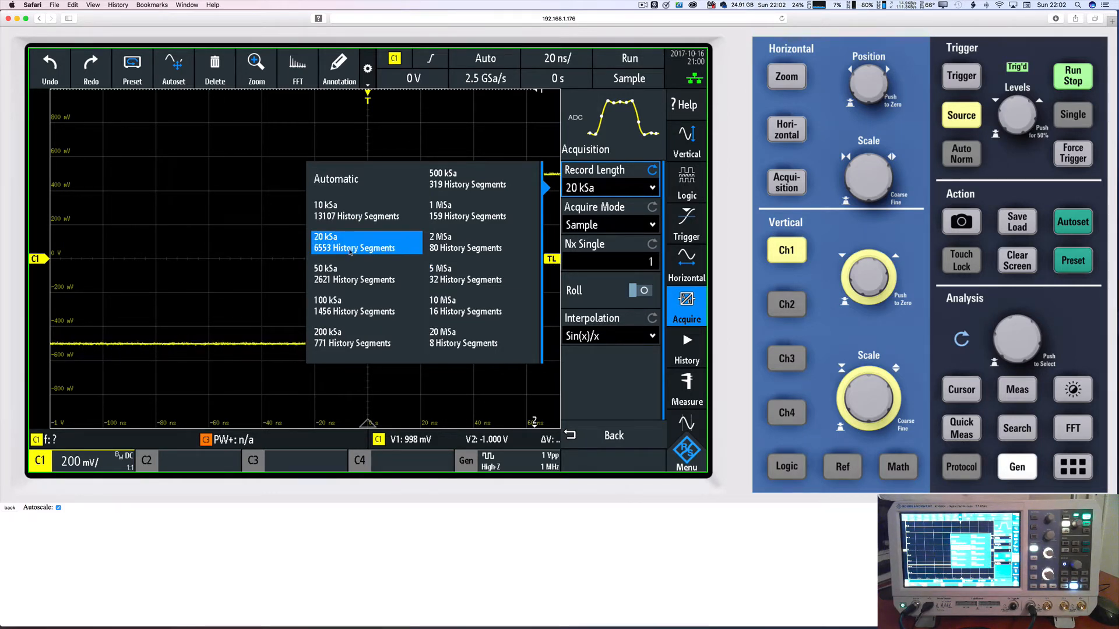
left_click(334, 278)
left_click(351, 316)
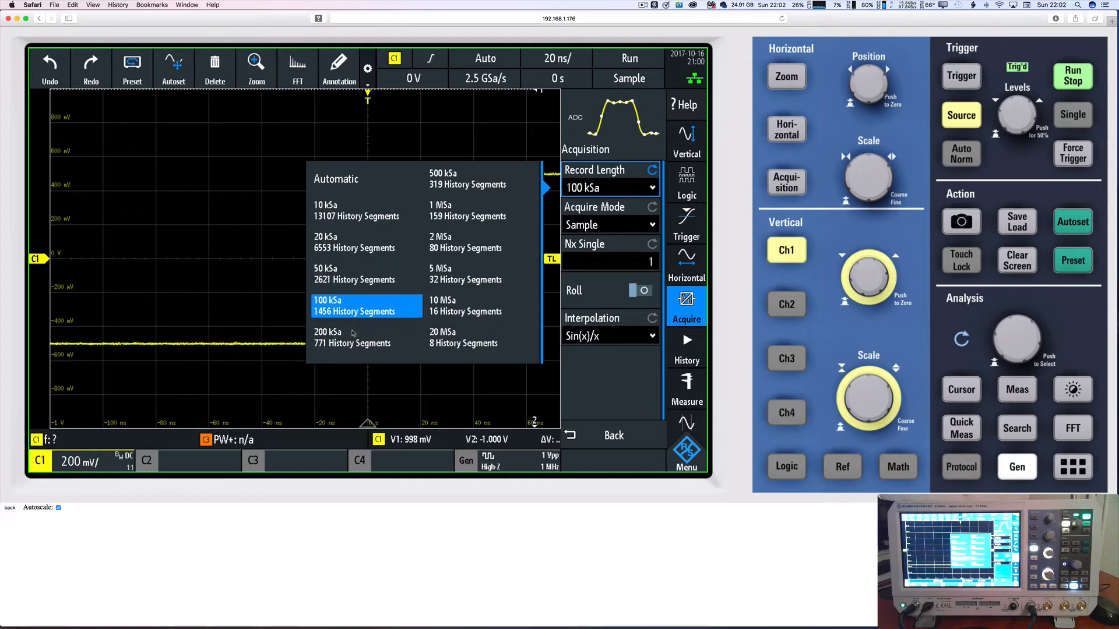
left_click(344, 341)
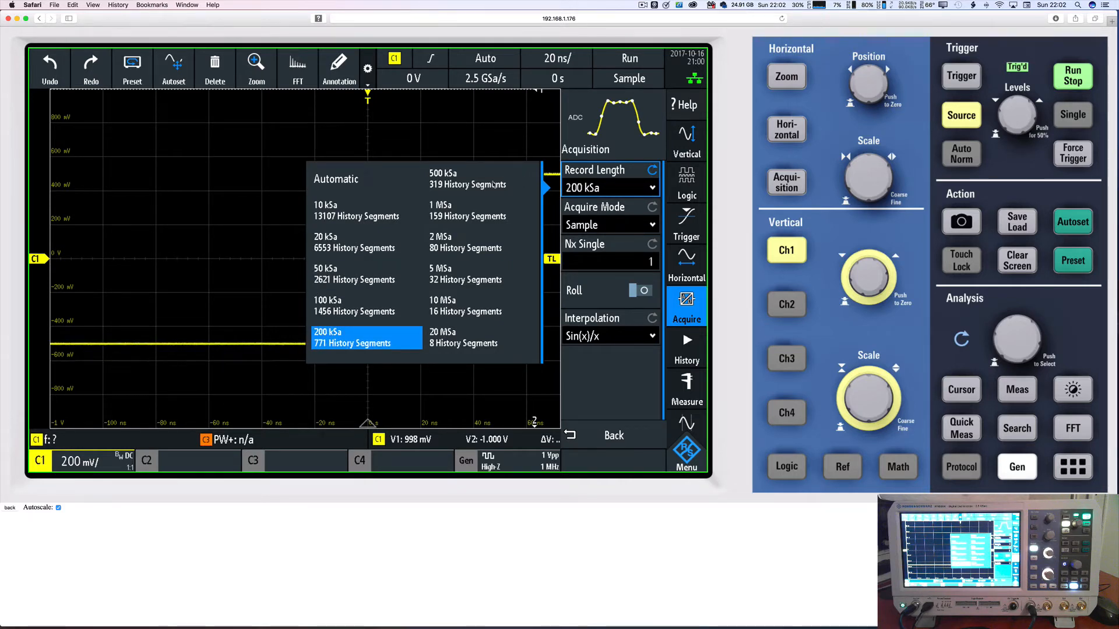
left_click(493, 185)
left_click(463, 208)
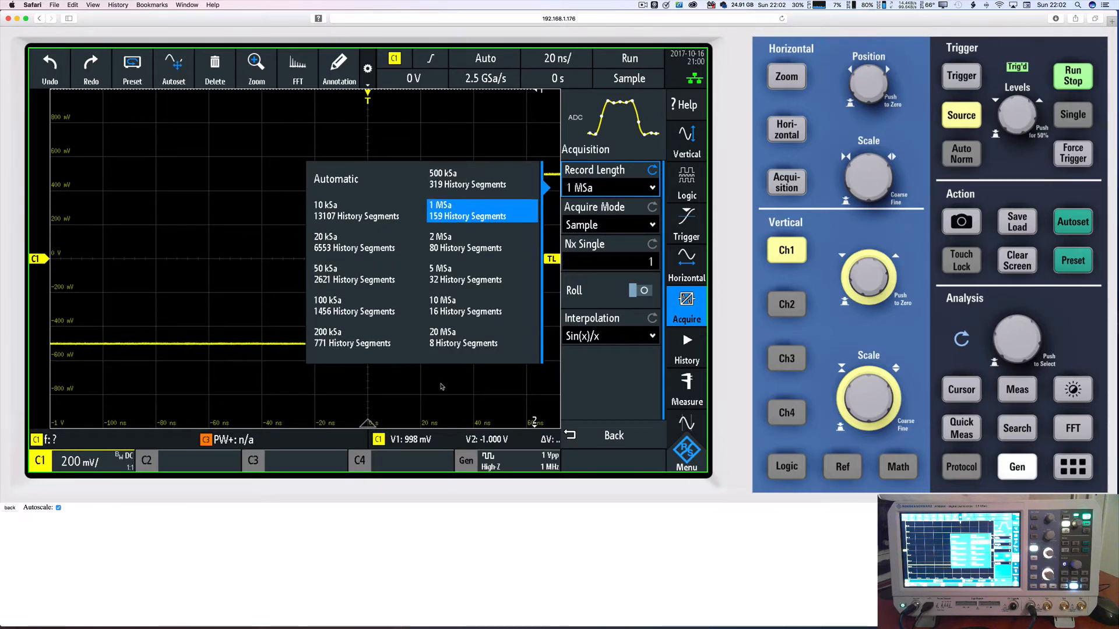
left_click(469, 271)
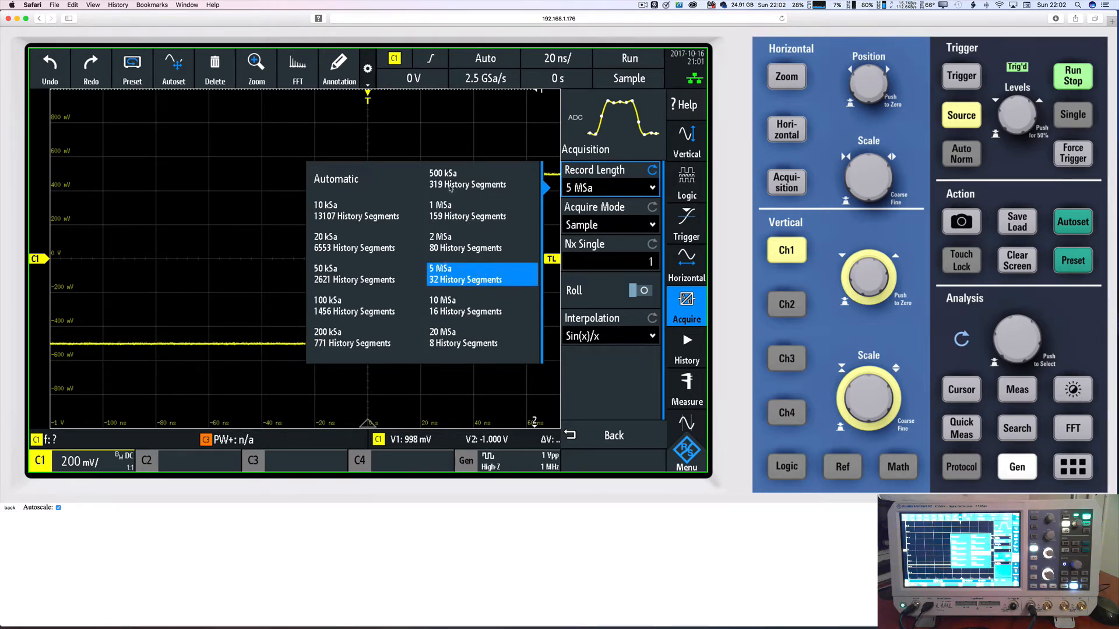
left_click(289, 292)
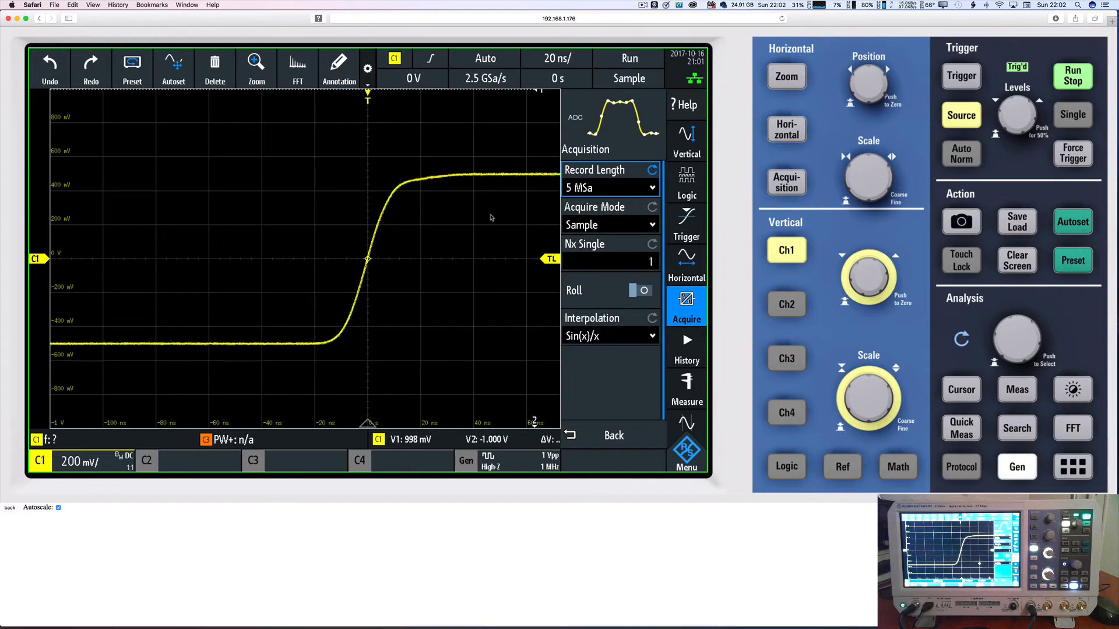
Set the Nx Single count to 6 and close the acquisition settings.
left_click(629, 263)
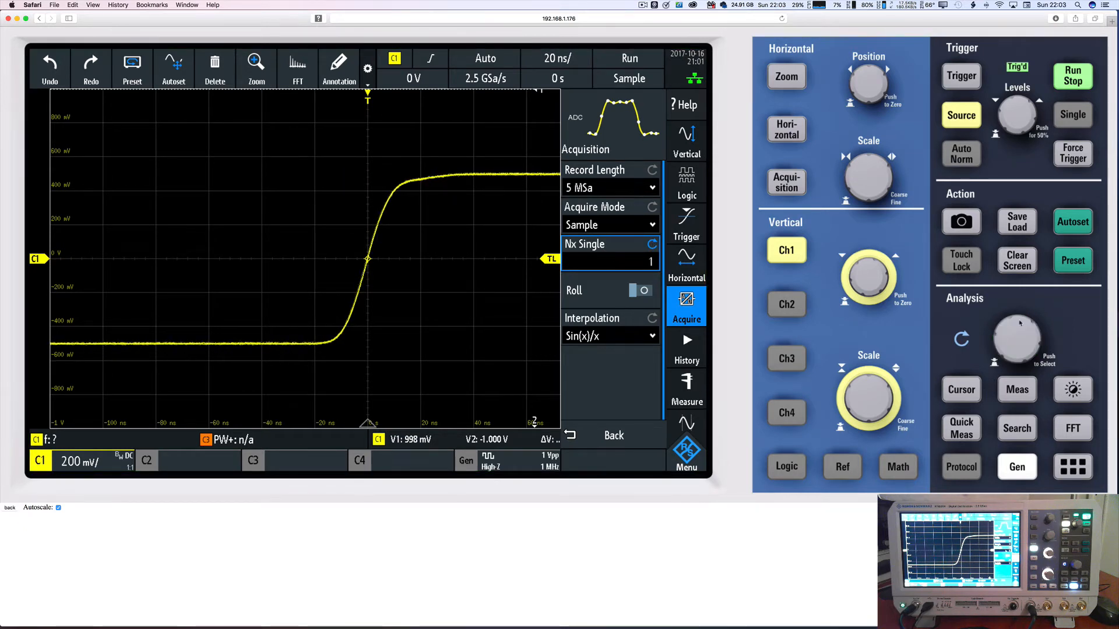
scroll(1021, 325, "up", 2)
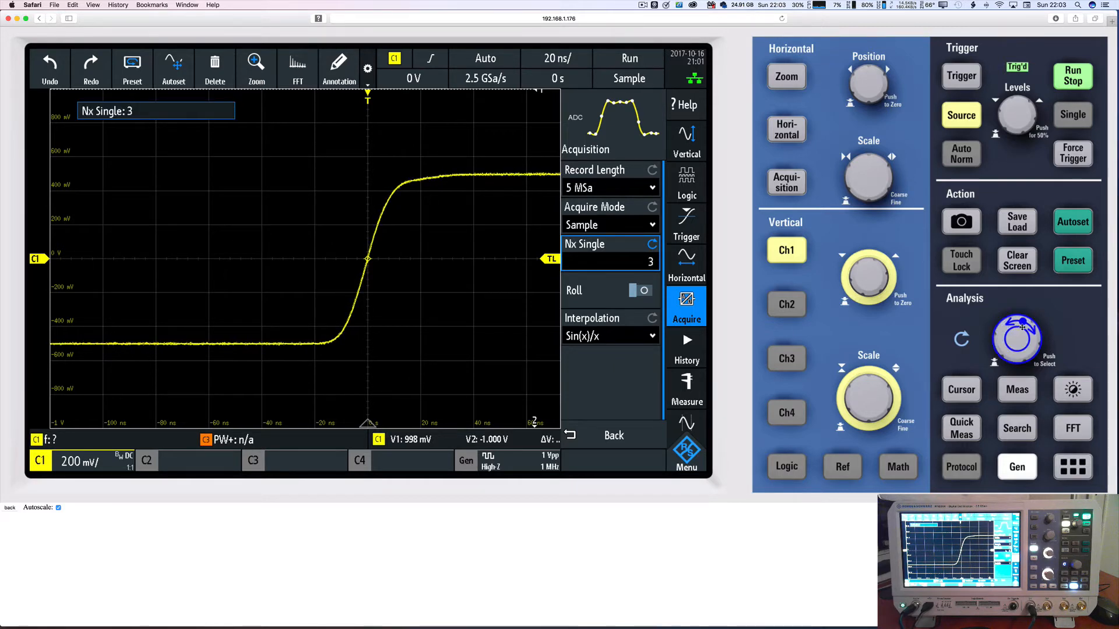
left_click_drag(1022, 327, 1030, 338)
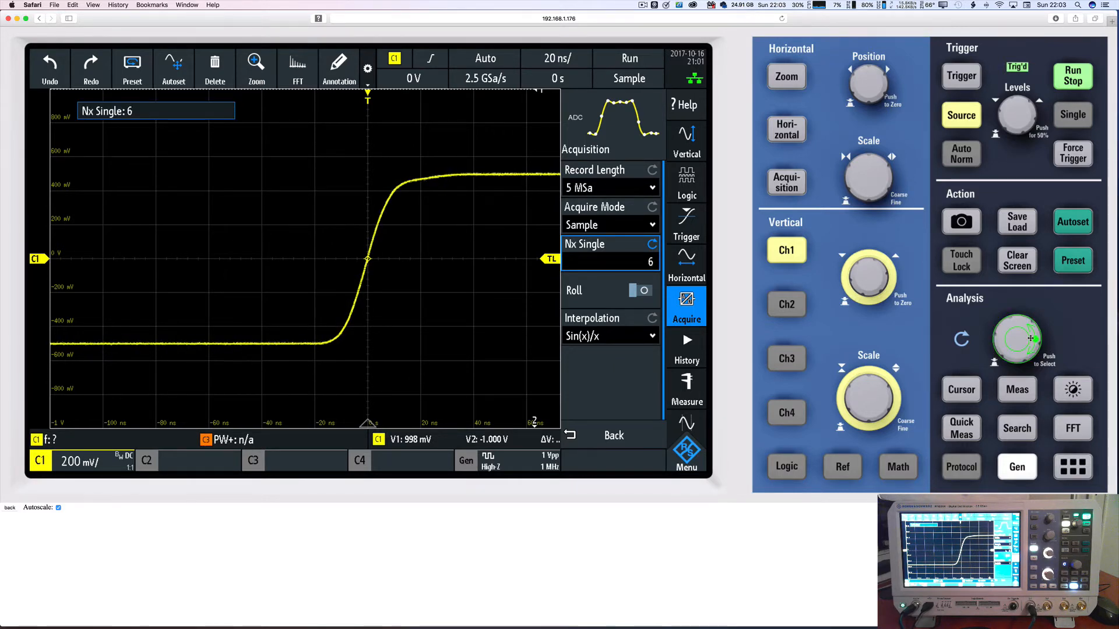
left_click(485, 316)
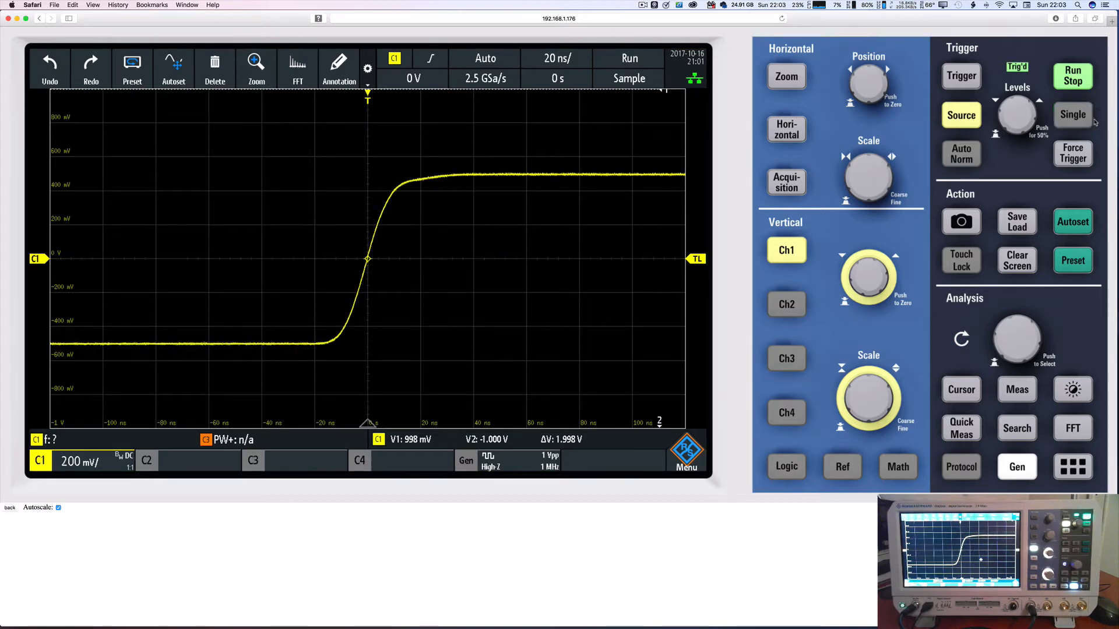
Run a single acquisition and open the history segment table.
left_click(1074, 117)
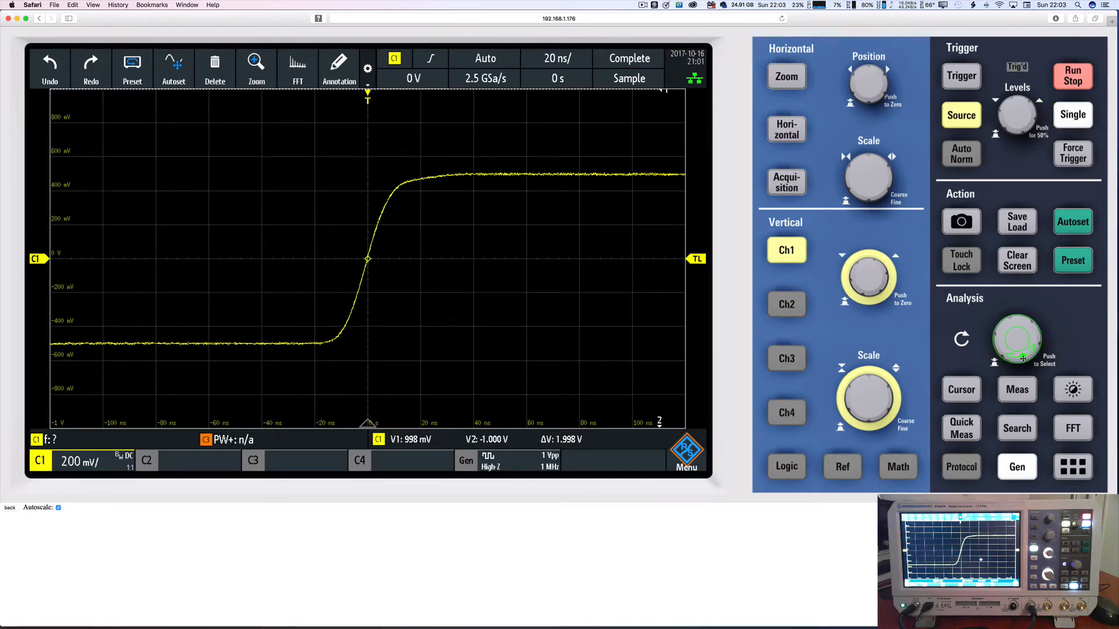
left_click(687, 453)
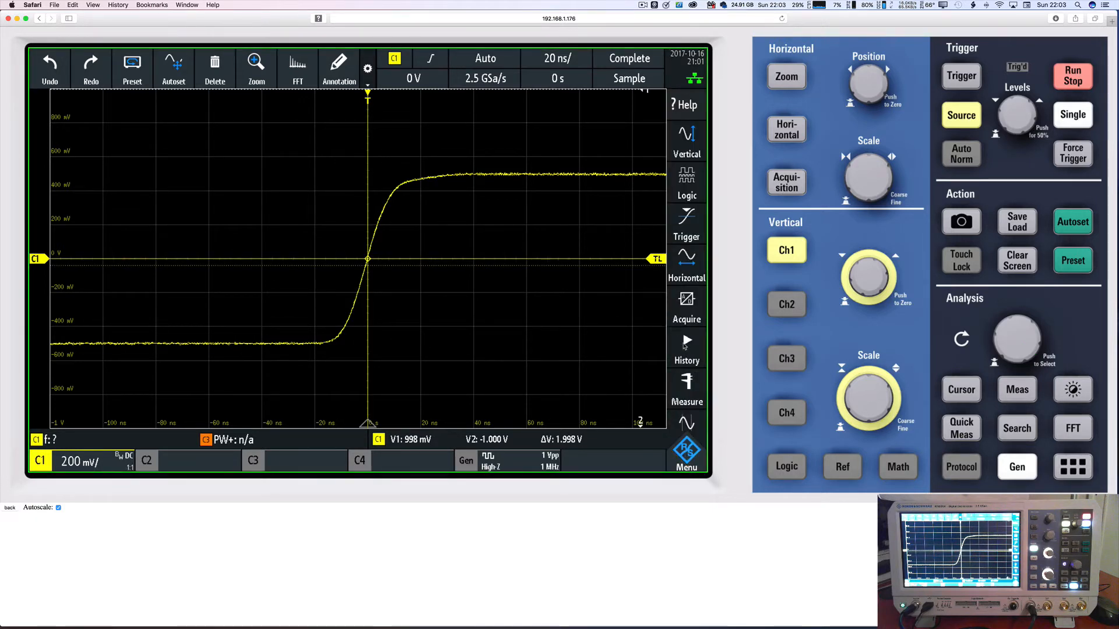
left_click(684, 346)
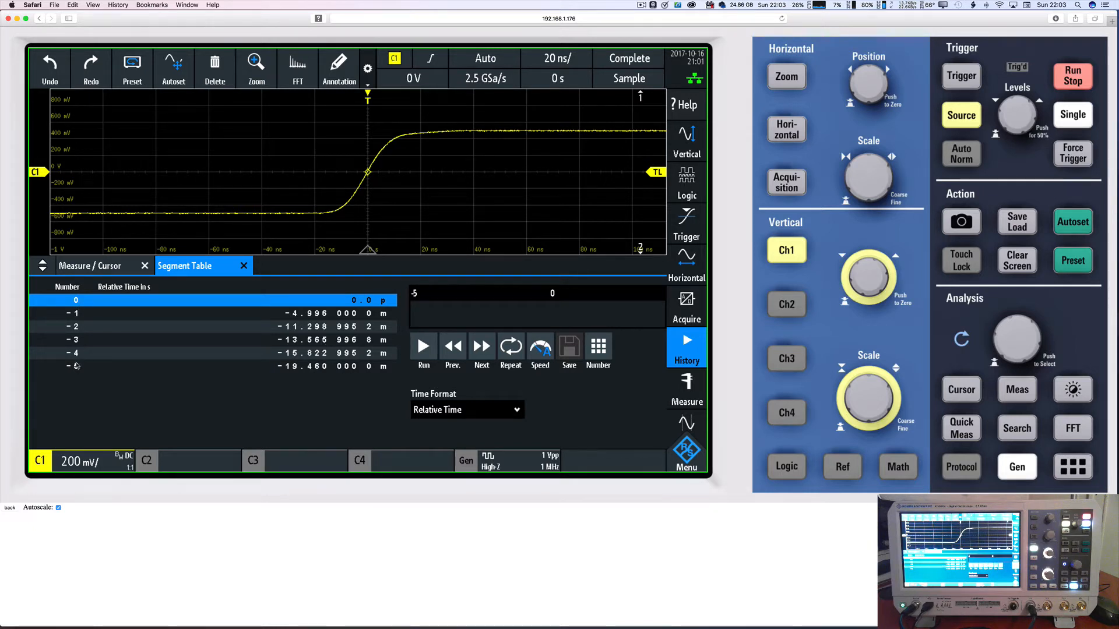
Display history segments -1, -2, -3 and -4 one after another from the segment table.
left_click(81, 316)
left_click(92, 329)
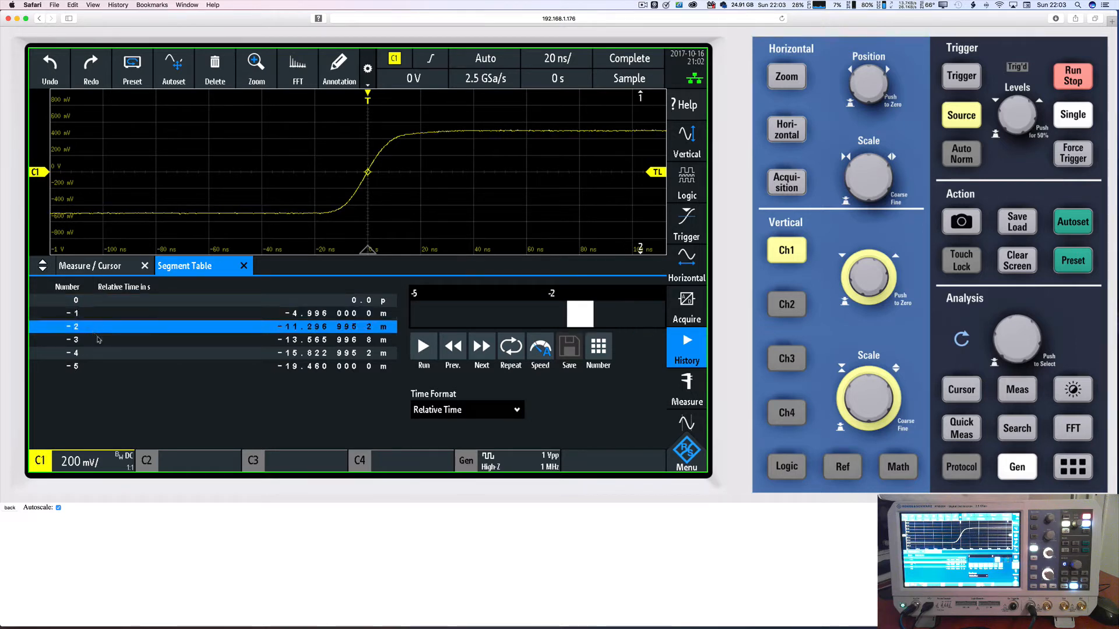
left_click(98, 341)
left_click(96, 355)
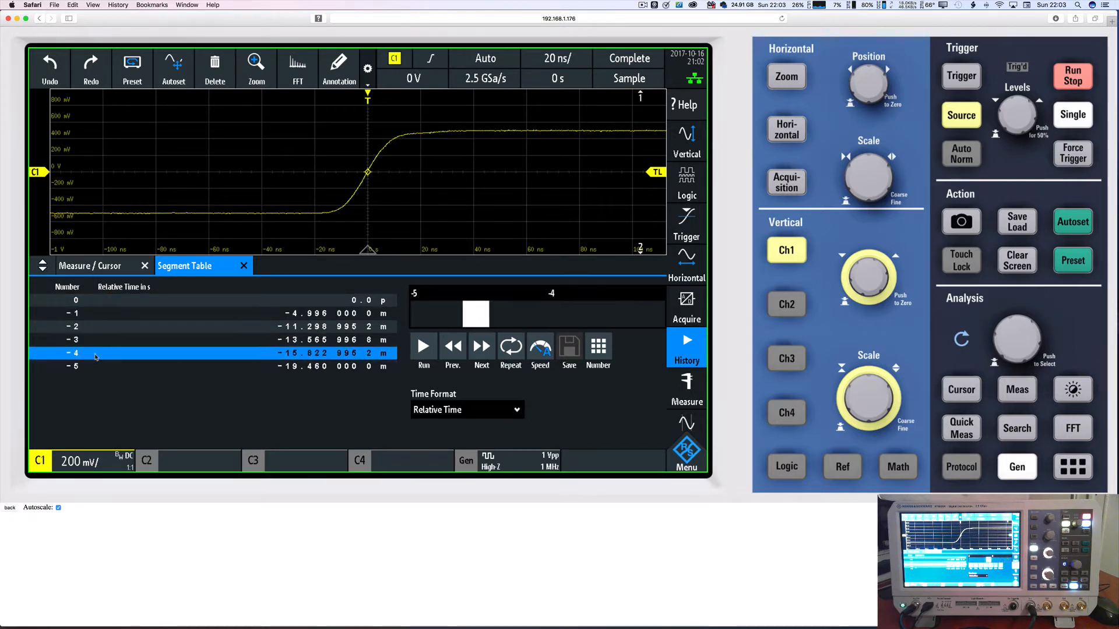
Display the acquisitions of segments -2, -3 and -4 from the segment table, and play back the history.
left_click(114, 328)
left_click(110, 344)
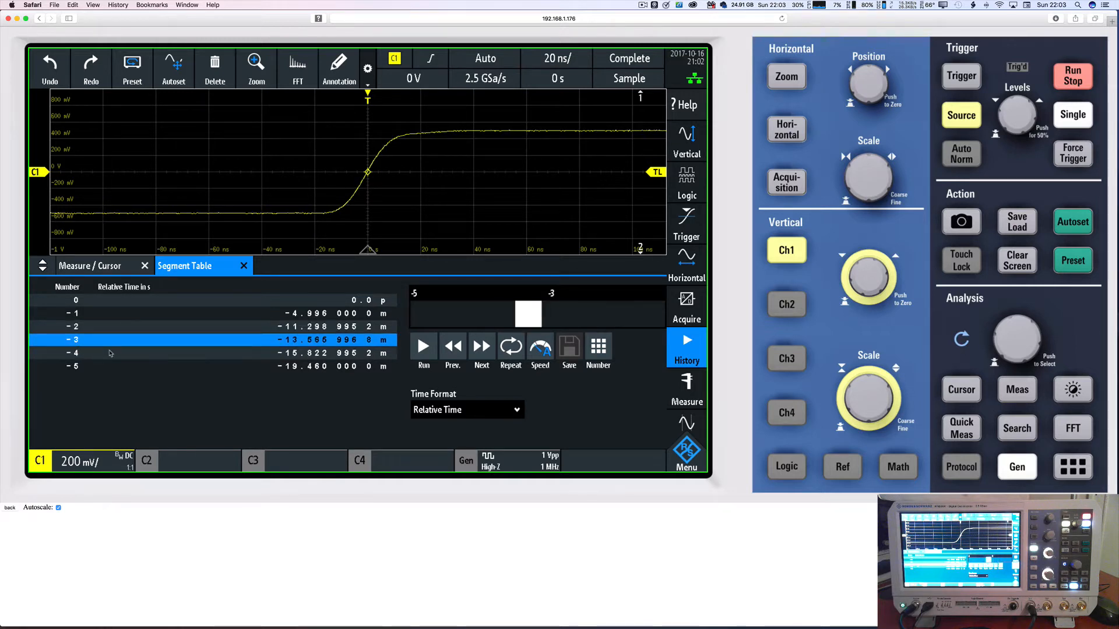
left_click(110, 355)
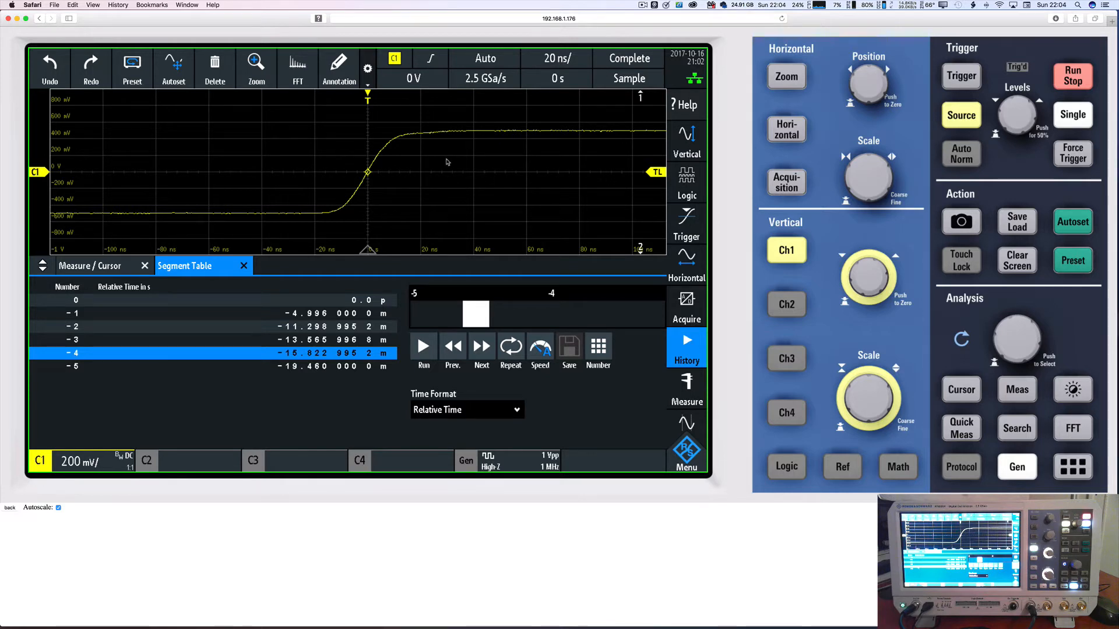
left_click(425, 352)
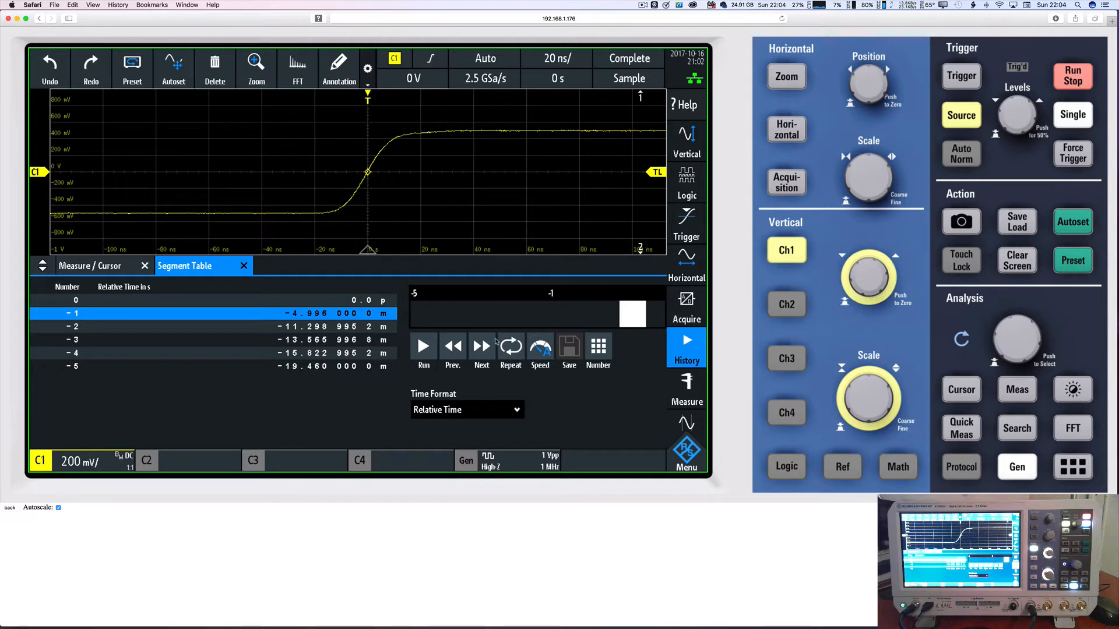
Turn on Repeat for the history player, replay the segments with a changed playback speed, and pause the playback.
left_click(511, 350)
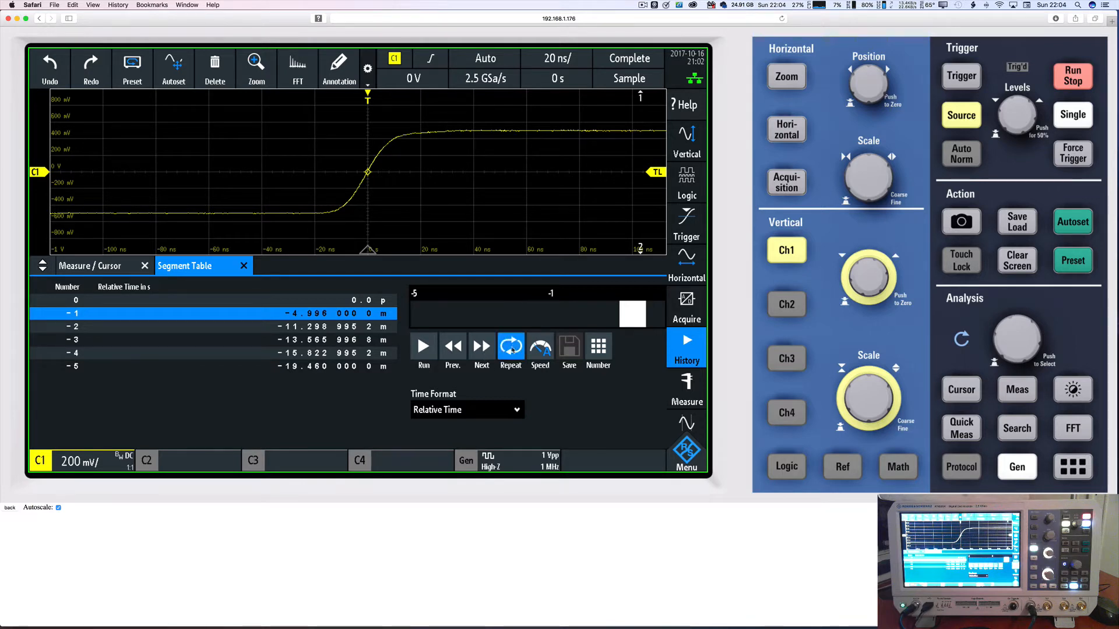
left_click(432, 350)
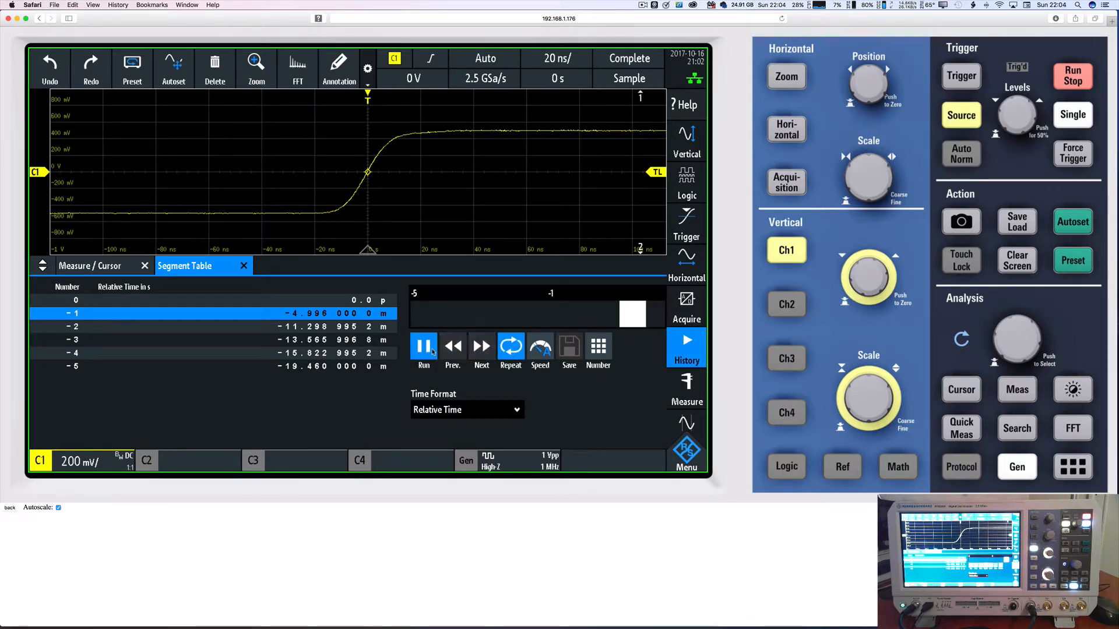
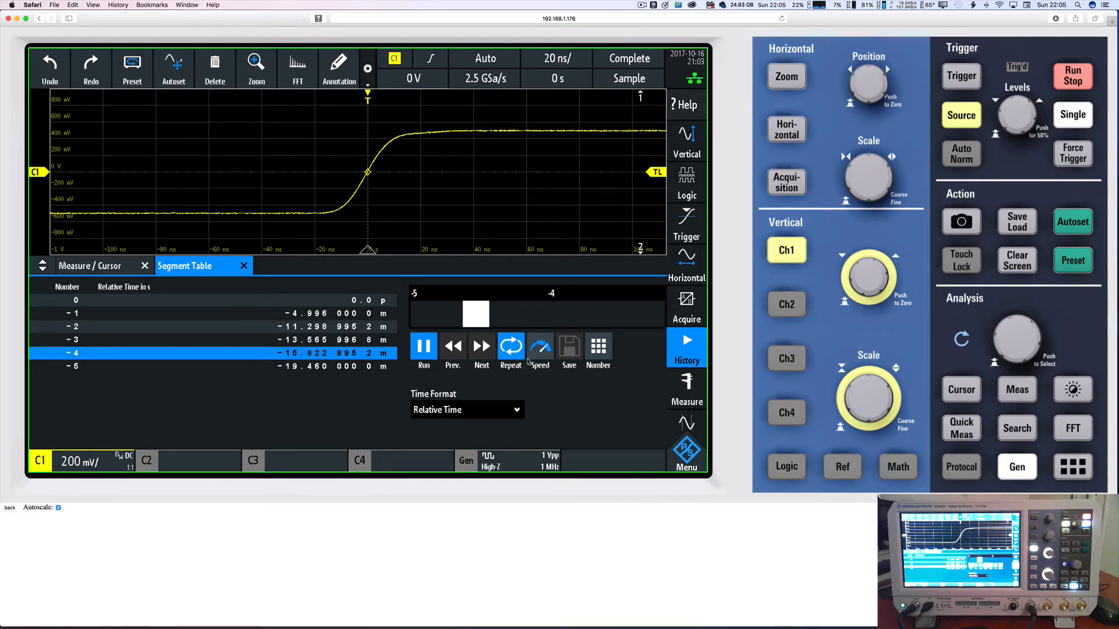
left_click(537, 354)
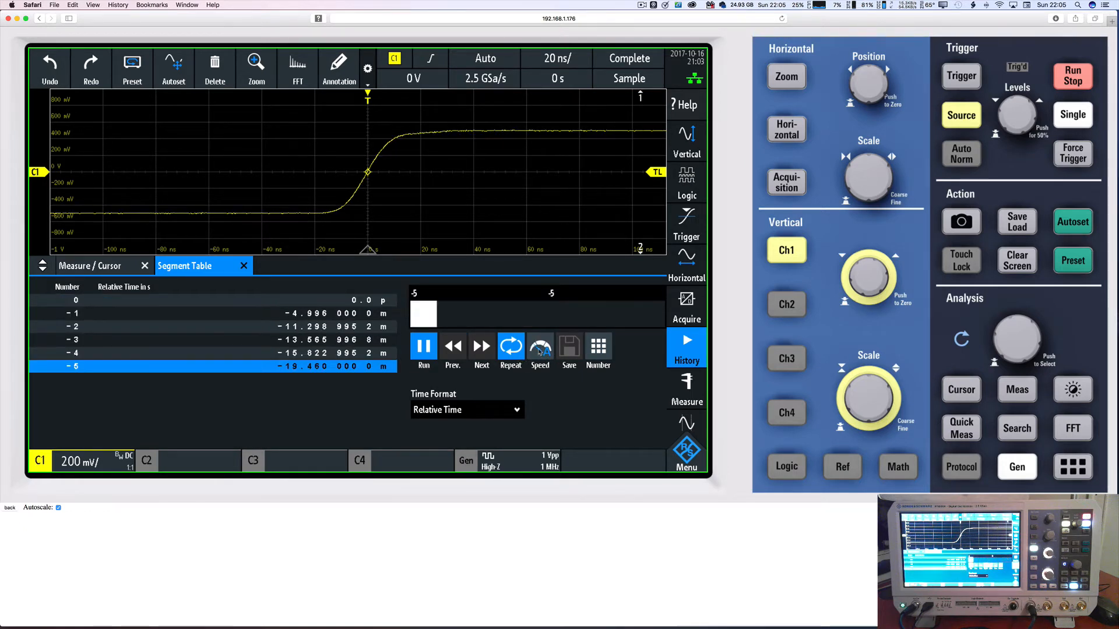
left_click(430, 348)
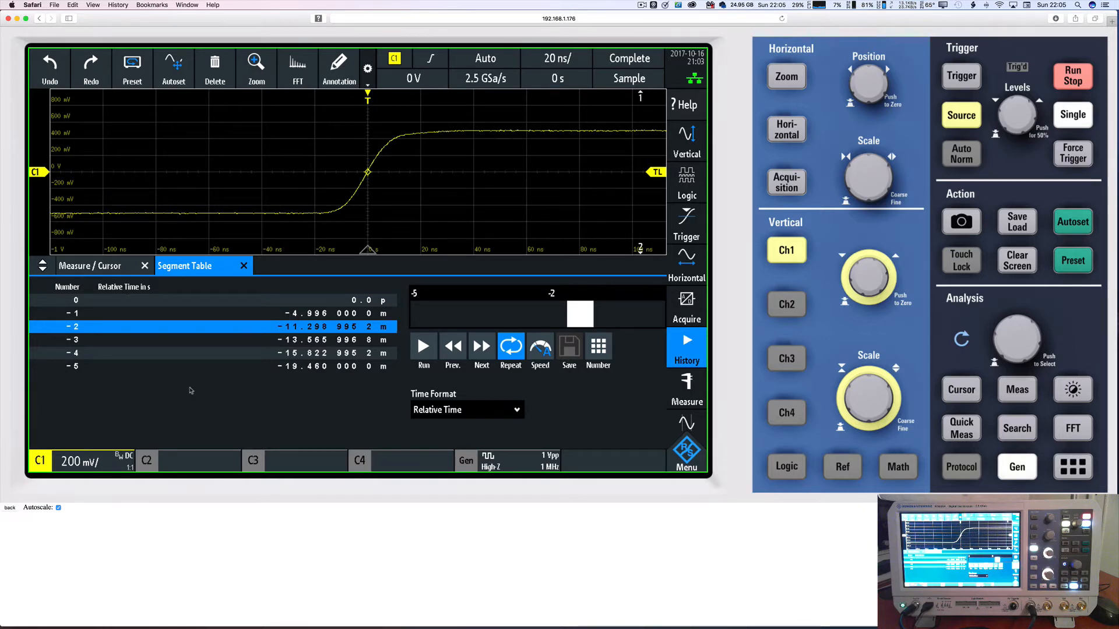
Set the segment table's time format to Absolute Time.
left_click(516, 410)
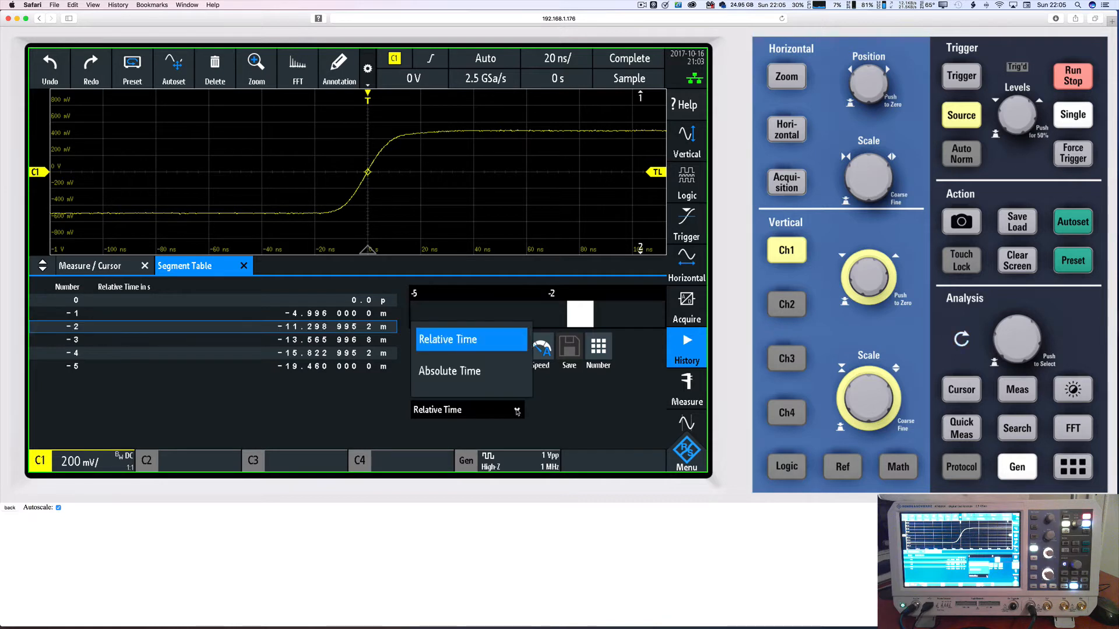
left_click(458, 344)
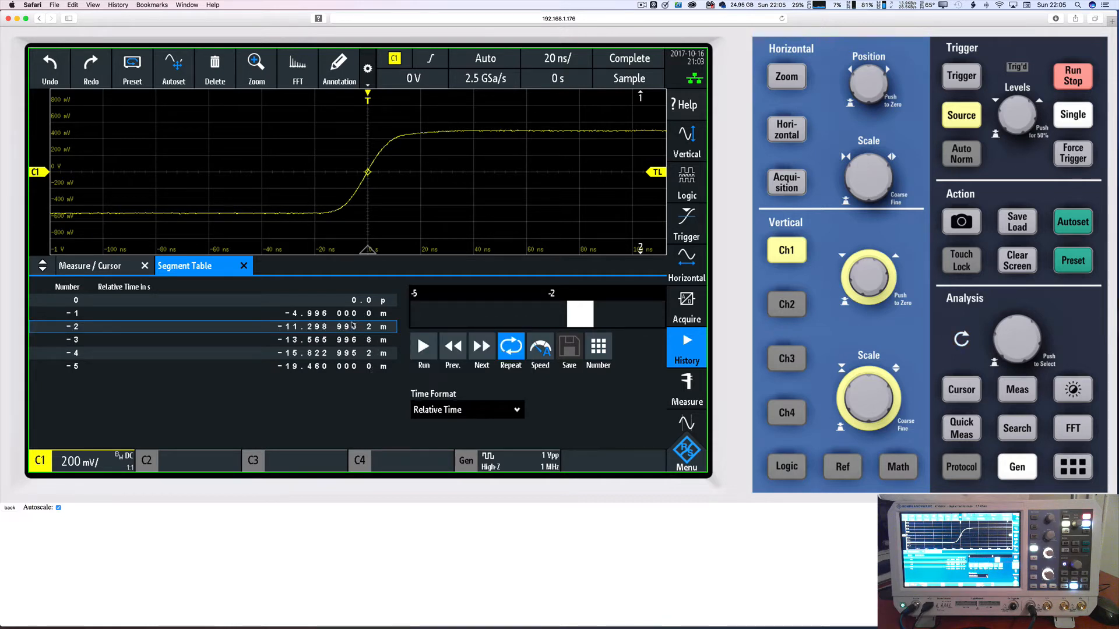
left_click(459, 410)
left_click(444, 371)
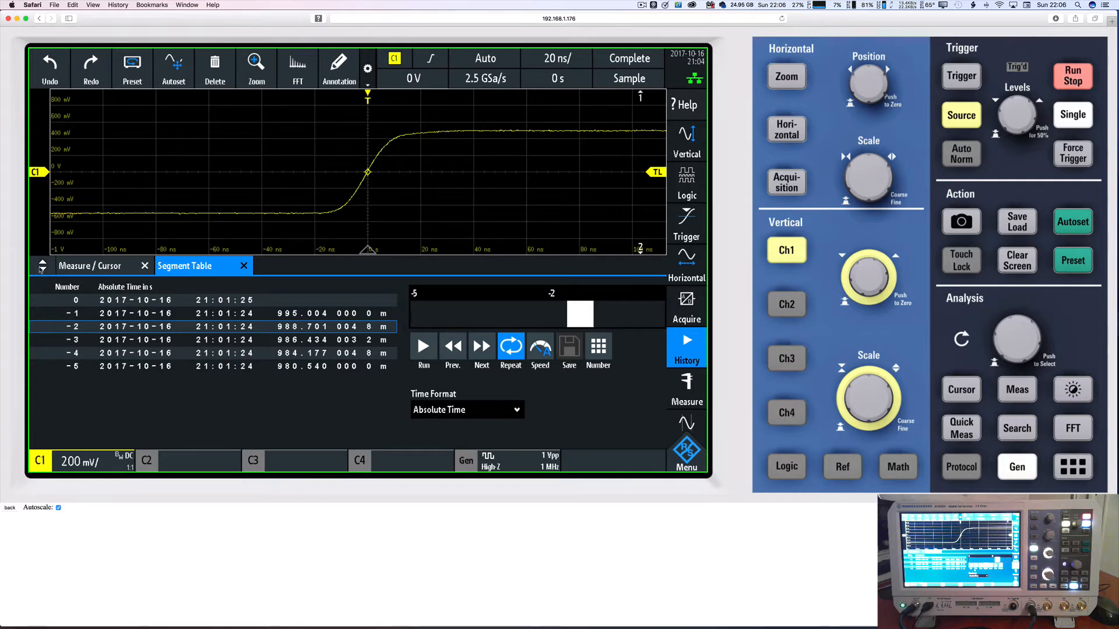
Enlarge the waveform area above the results pane, close the segment table, and restart continuous acquisition.
left_click_drag(43, 266, 222, 310)
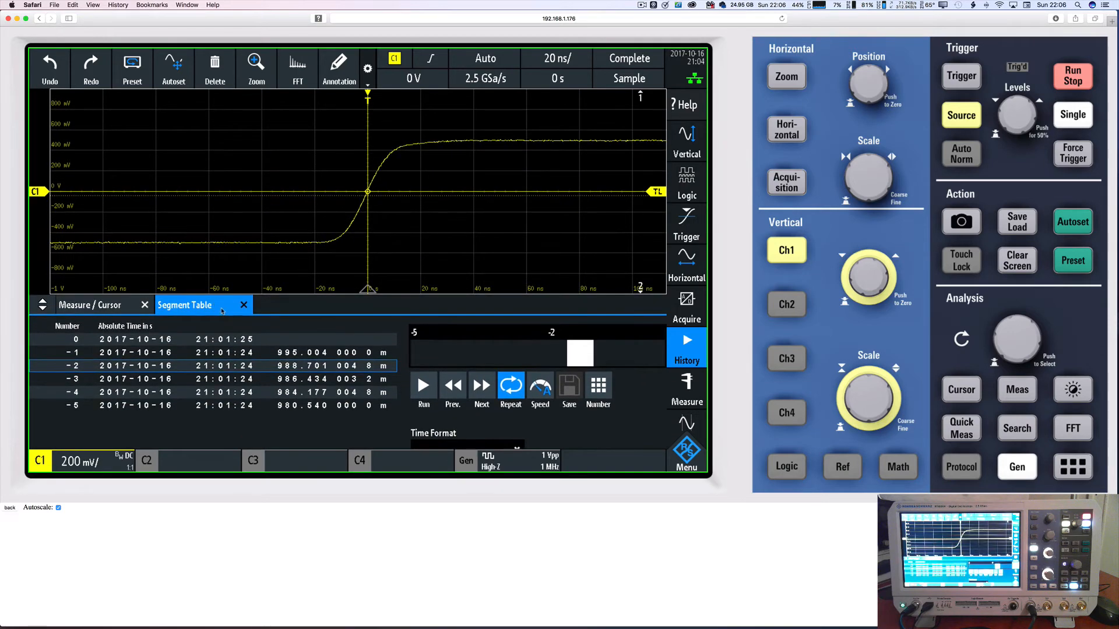
left_click(245, 305)
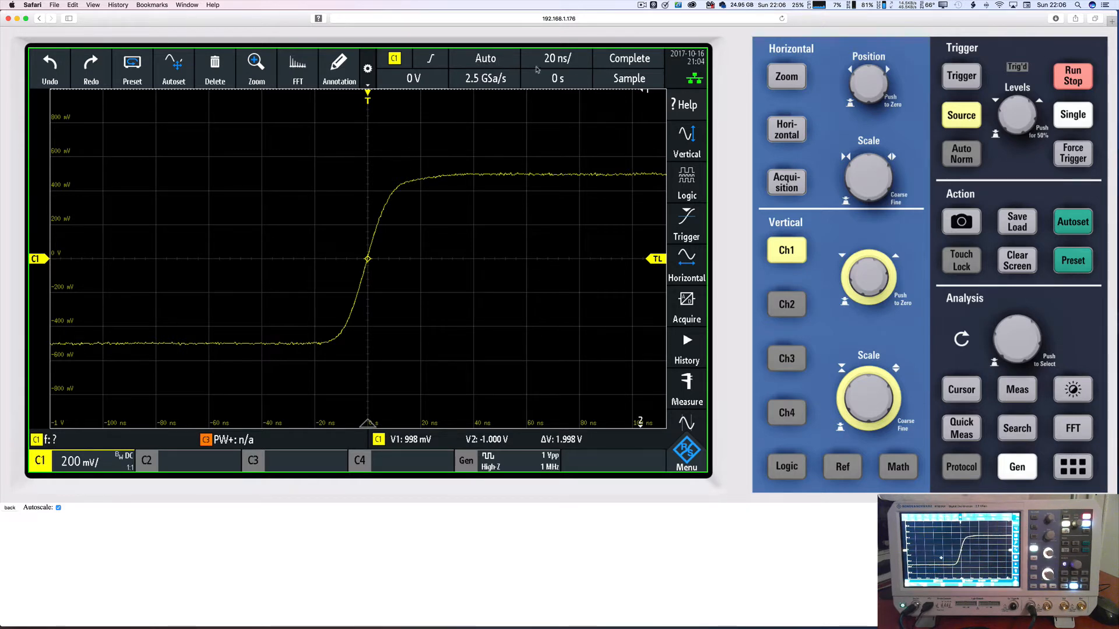
left_click(557, 64)
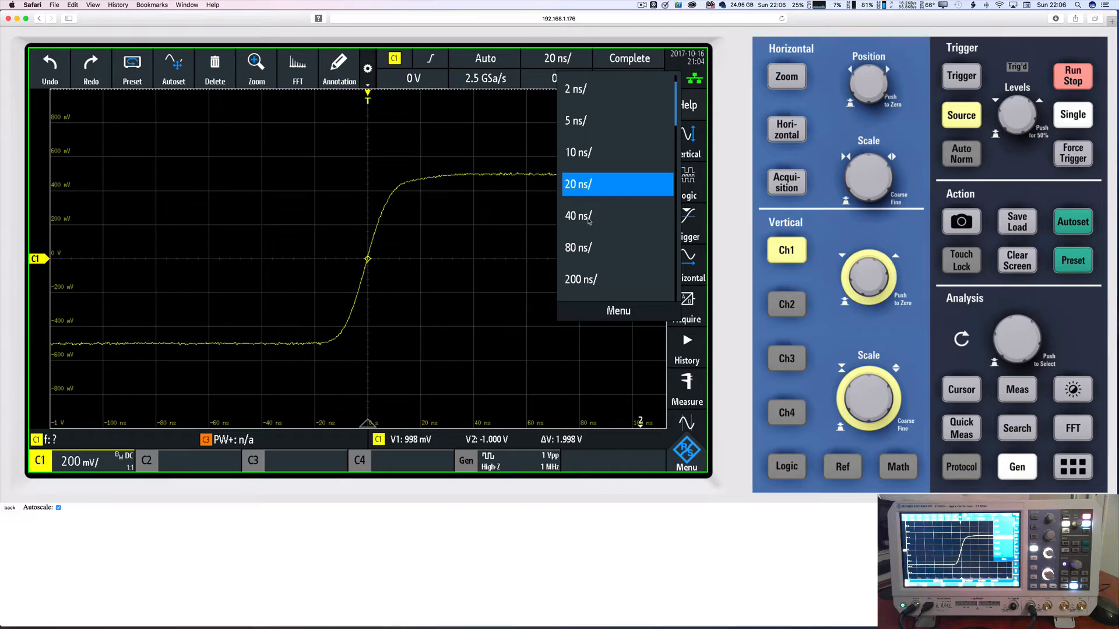
left_click(1071, 72)
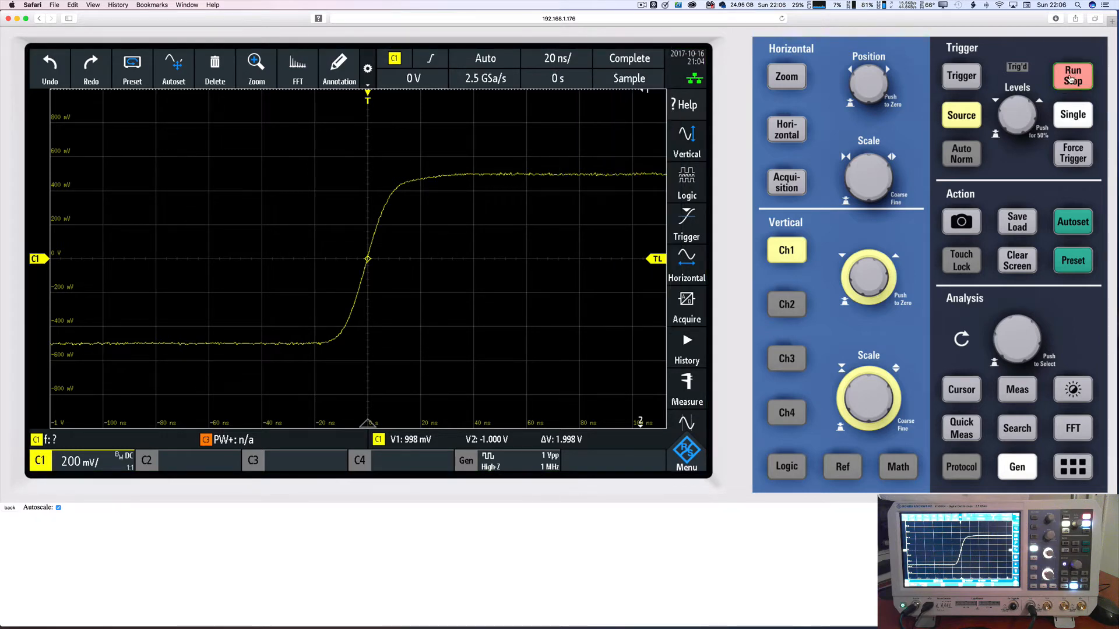
left_click(1071, 79)
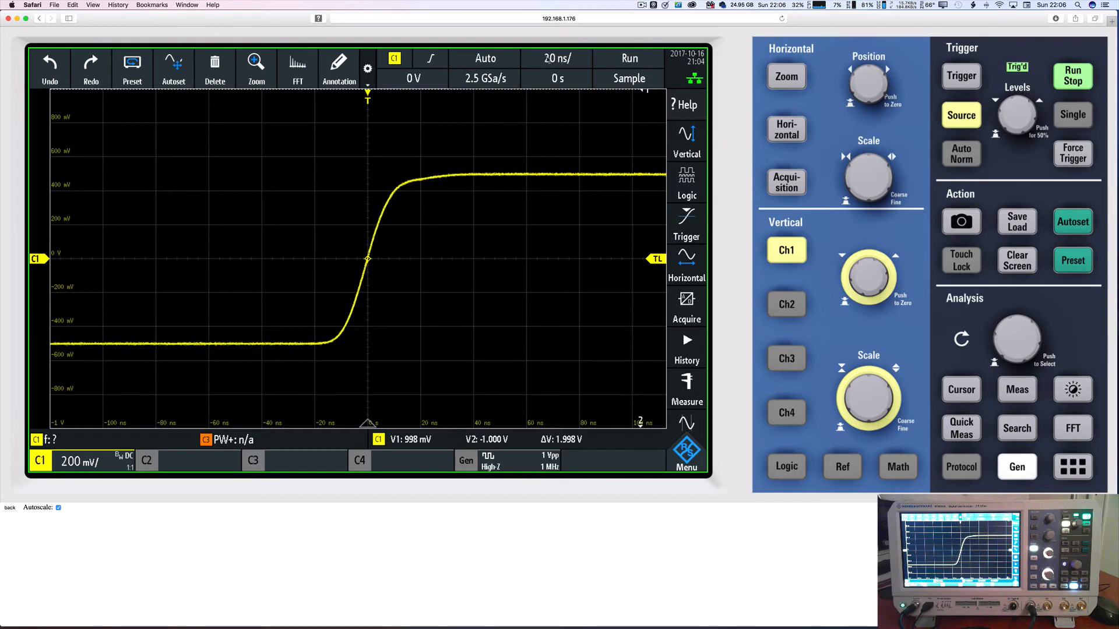
Try horizontal scales across the full range from 2 ns/ to 500 s/, ending at 50 ms/.
left_click(548, 58)
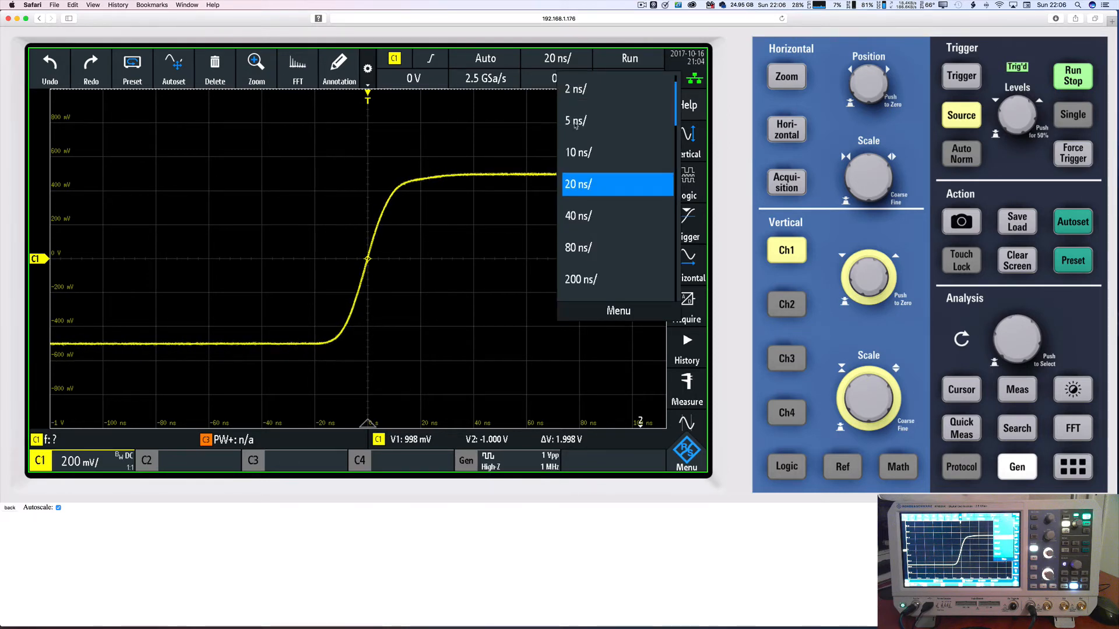
left_click(575, 122)
left_click(582, 88)
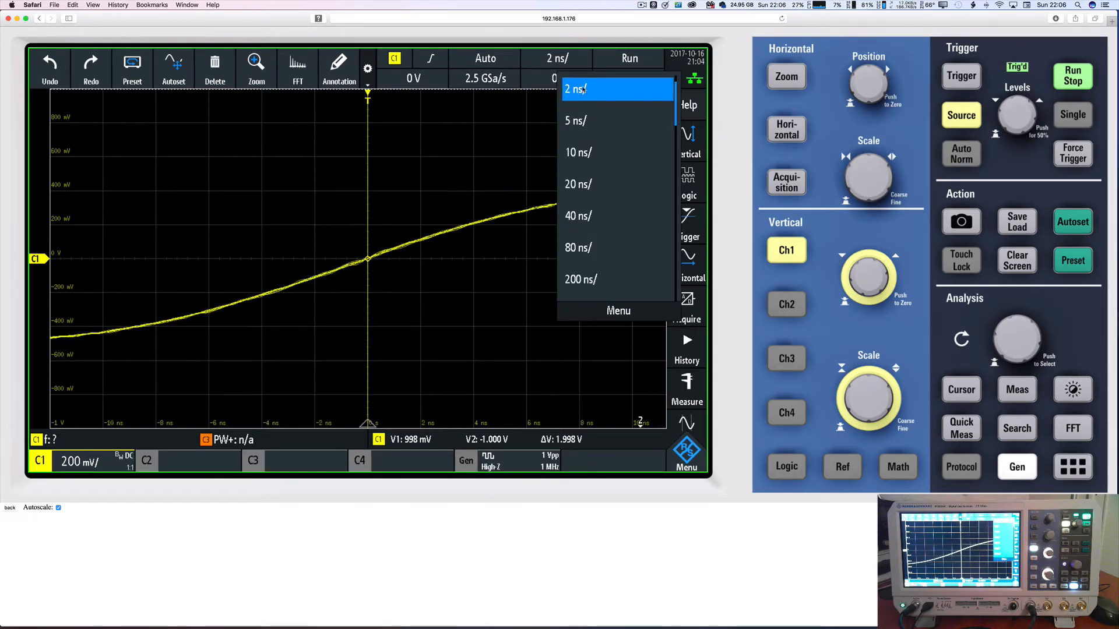
scroll(606, 217, "down", 20)
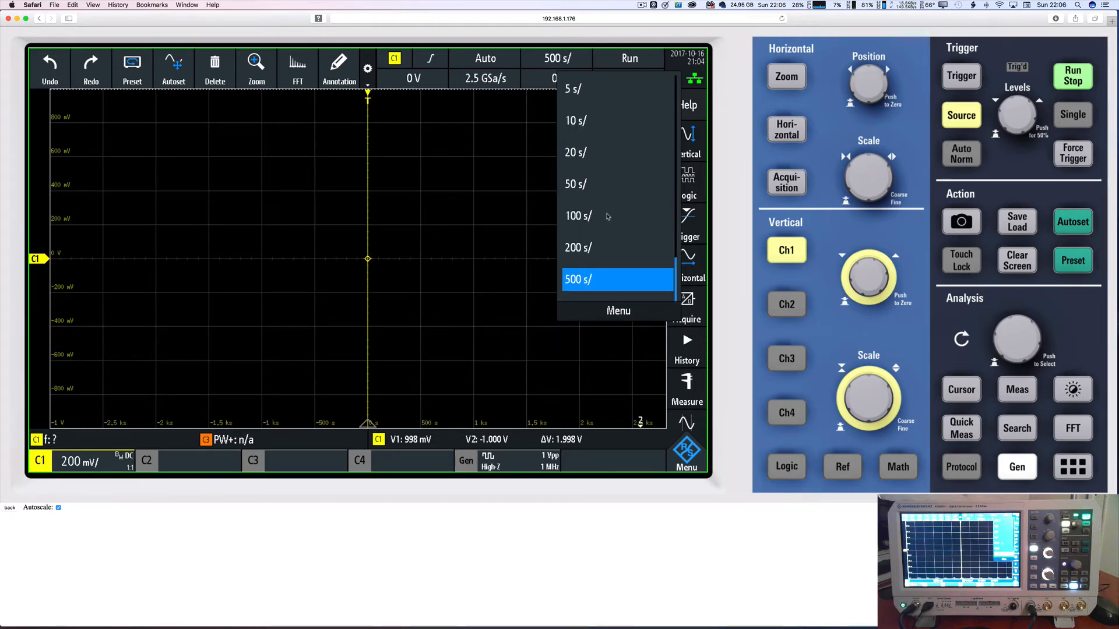
scroll(607, 216, "up", 20)
scroll(600, 215, "down", 13)
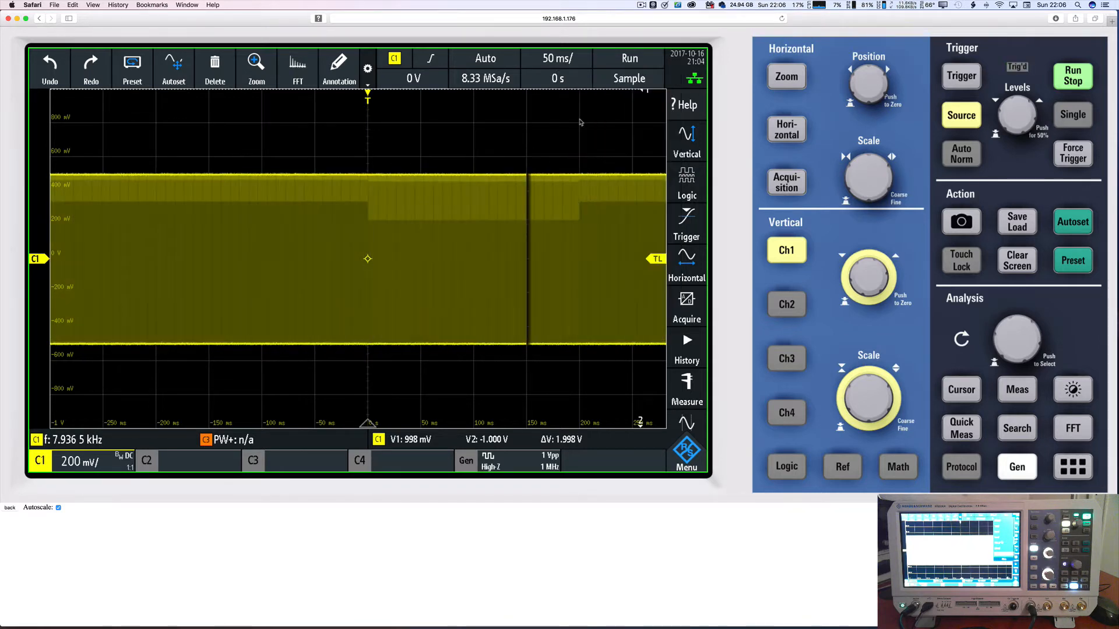
Set the horizontal scale to 500 ns/ and dismiss the horizontal position keypad.
left_click(558, 62)
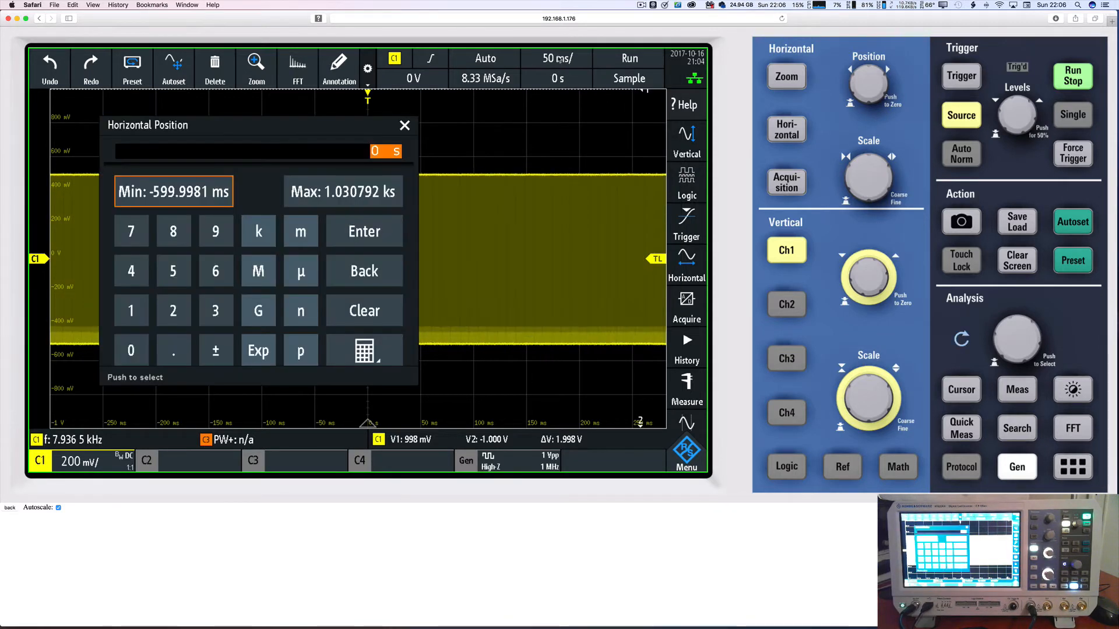
left_click(558, 59)
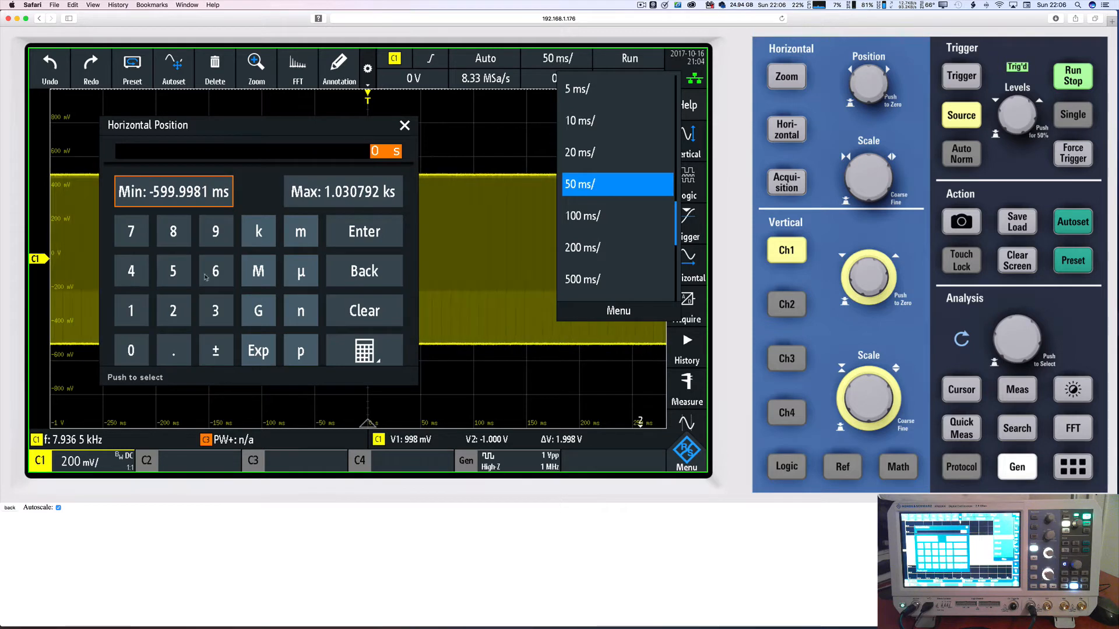
left_click(591, 90)
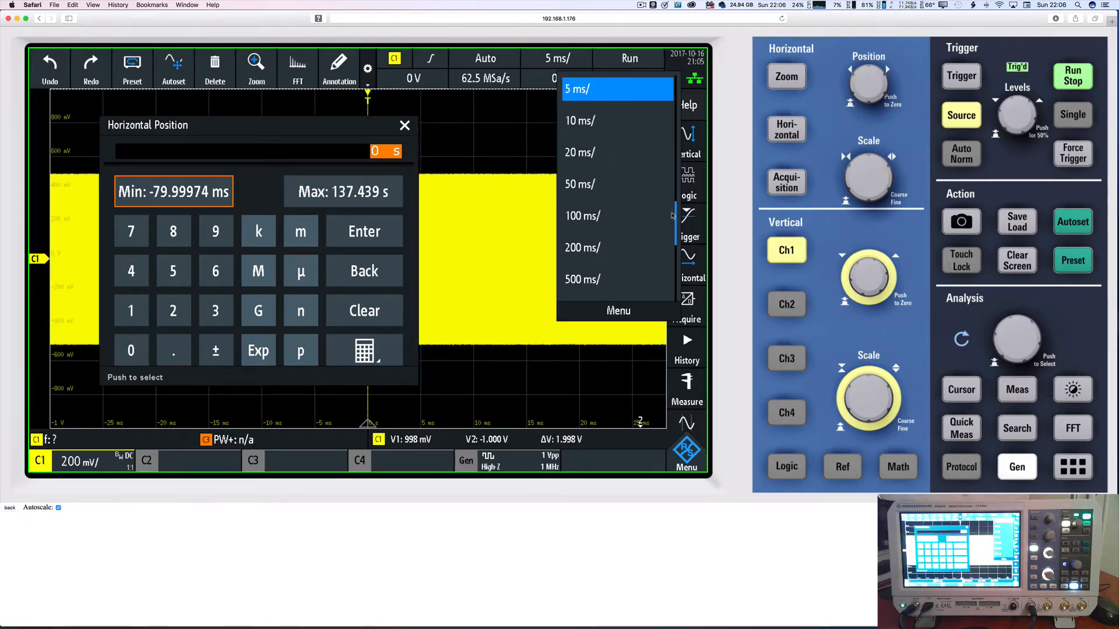
scroll(659, 215, "down", 8)
scroll(659, 214, "up", 15)
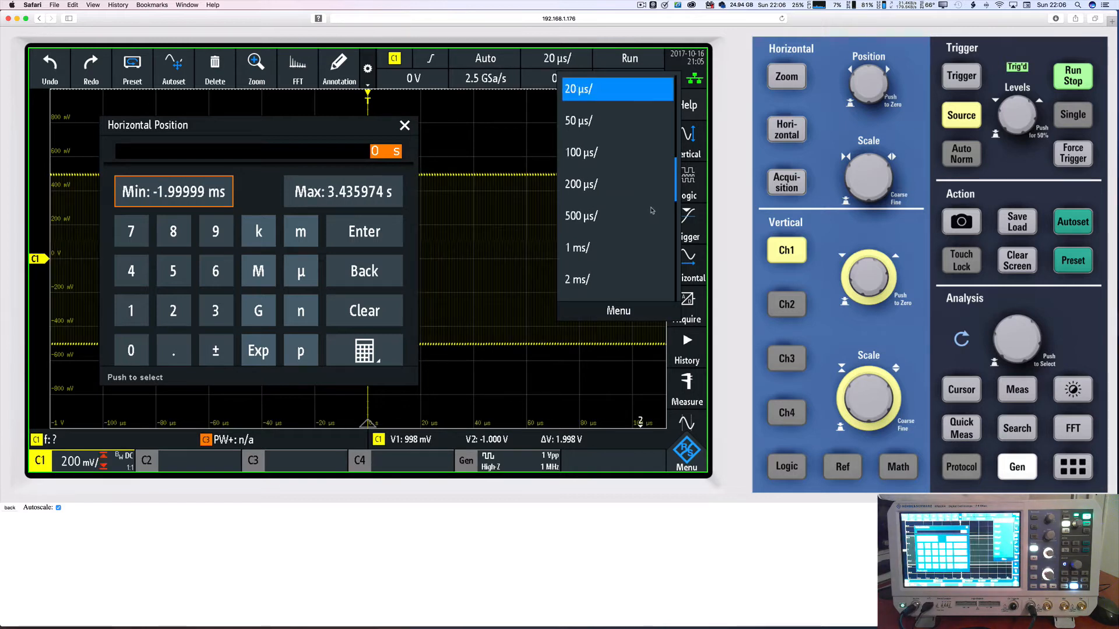
scroll(652, 210, "down", 4)
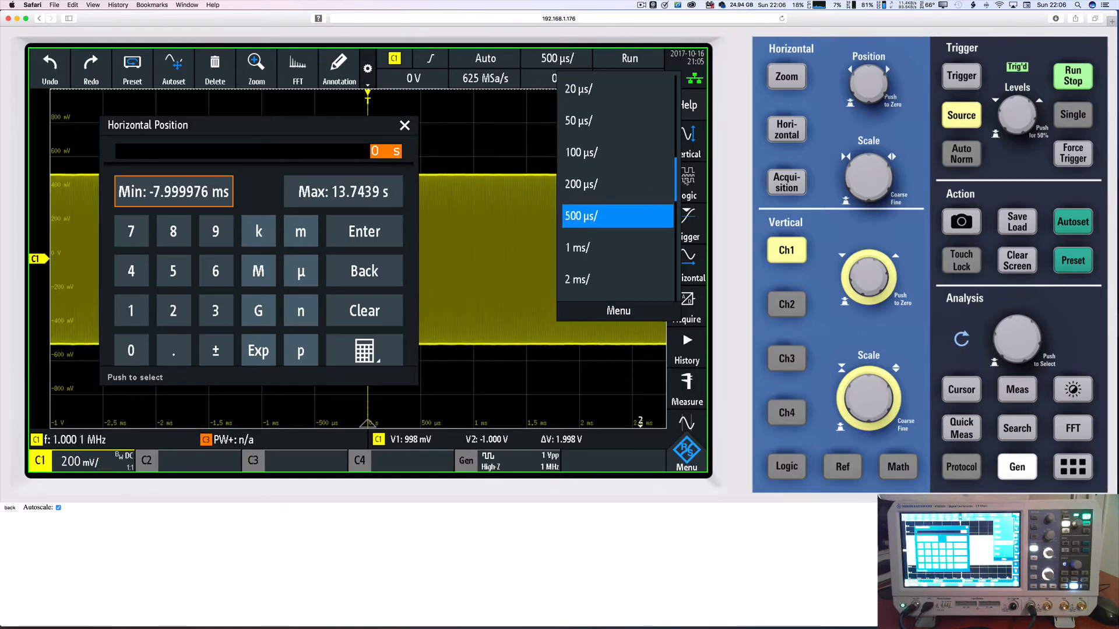
left_click_drag(675, 177, 668, 146)
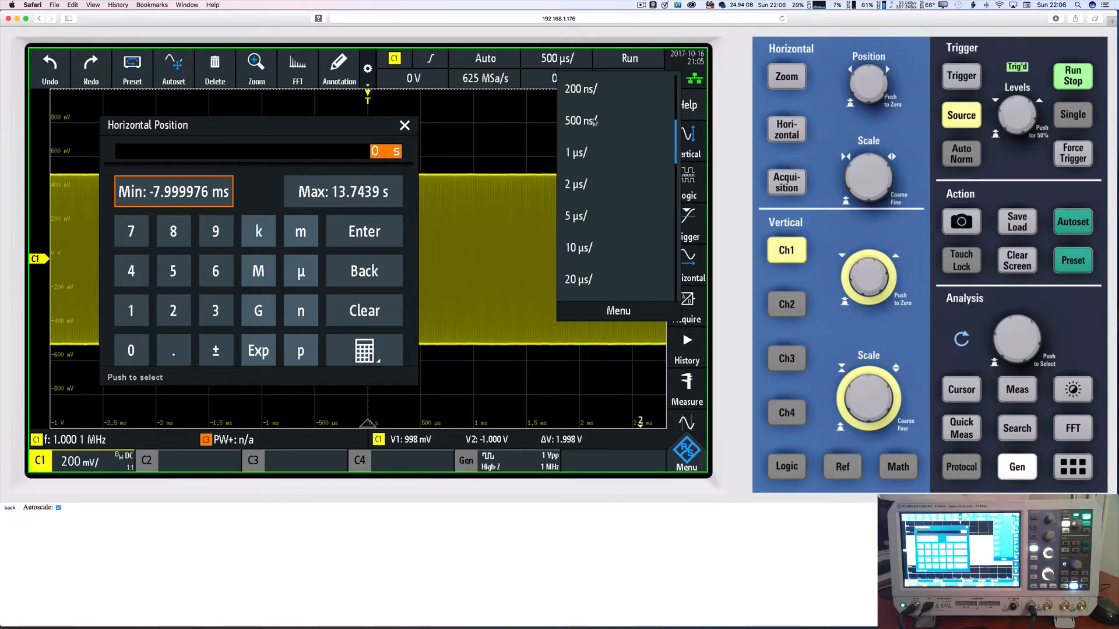
left_click(594, 120)
left_click(403, 126)
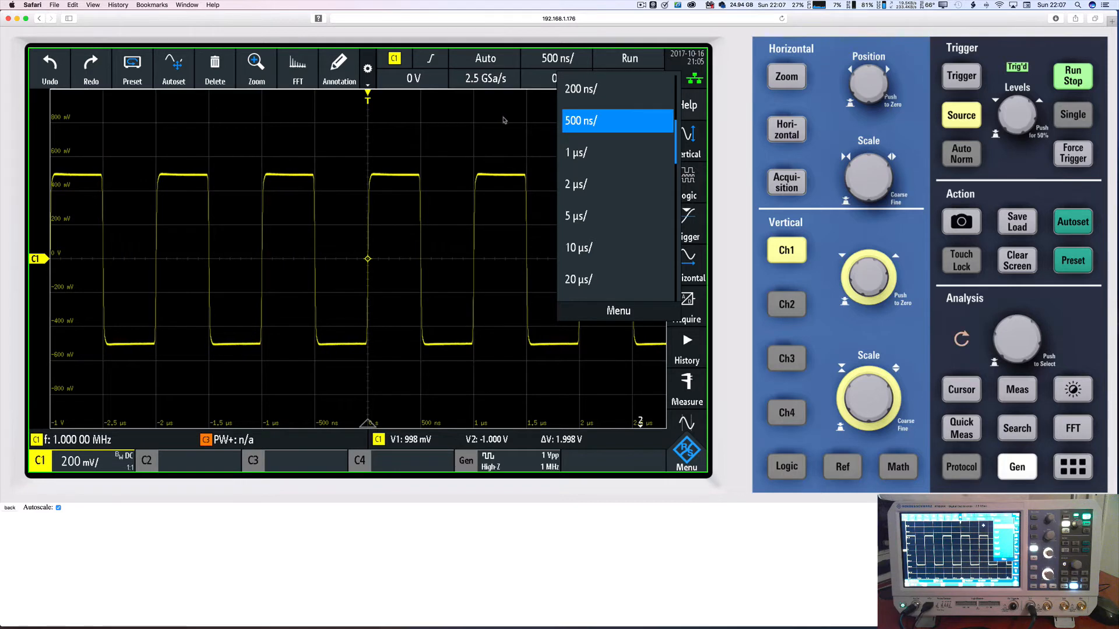
Move the horizontal position keypad across the waveform area and set the horizontal position to -500 ns.
left_click(558, 79)
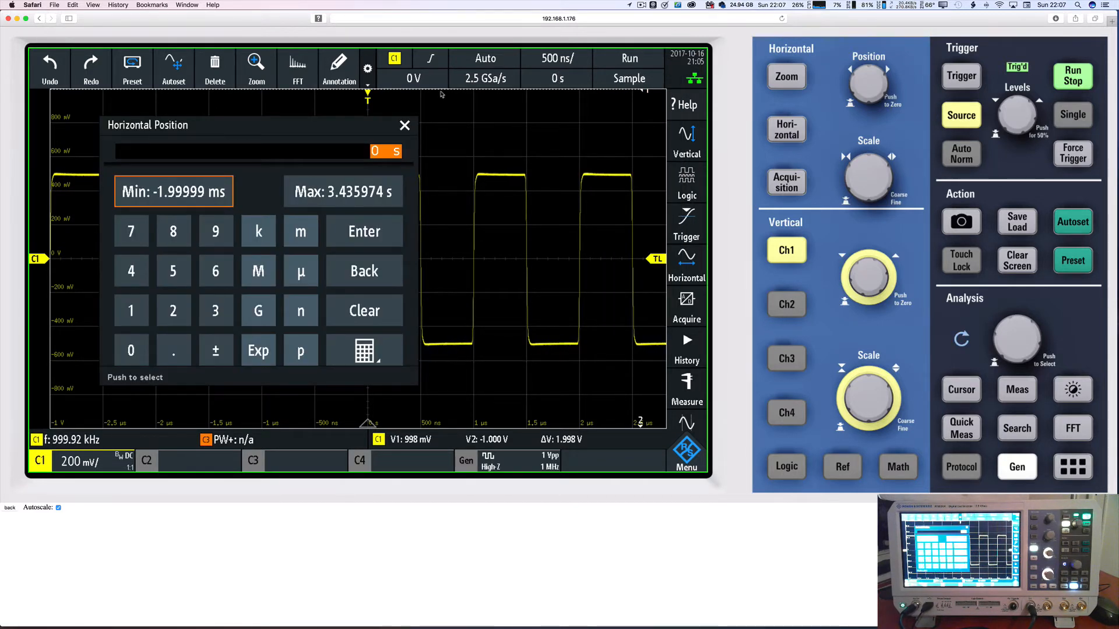
left_click_drag(293, 122, 631, 174)
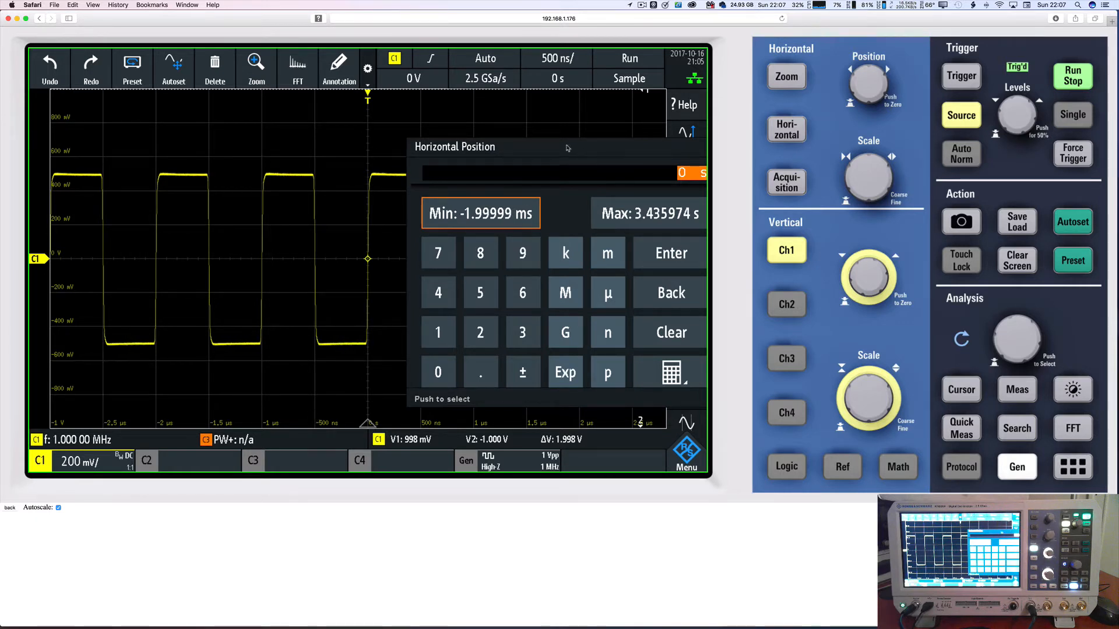
left_click_drag(567, 148, 456, 128)
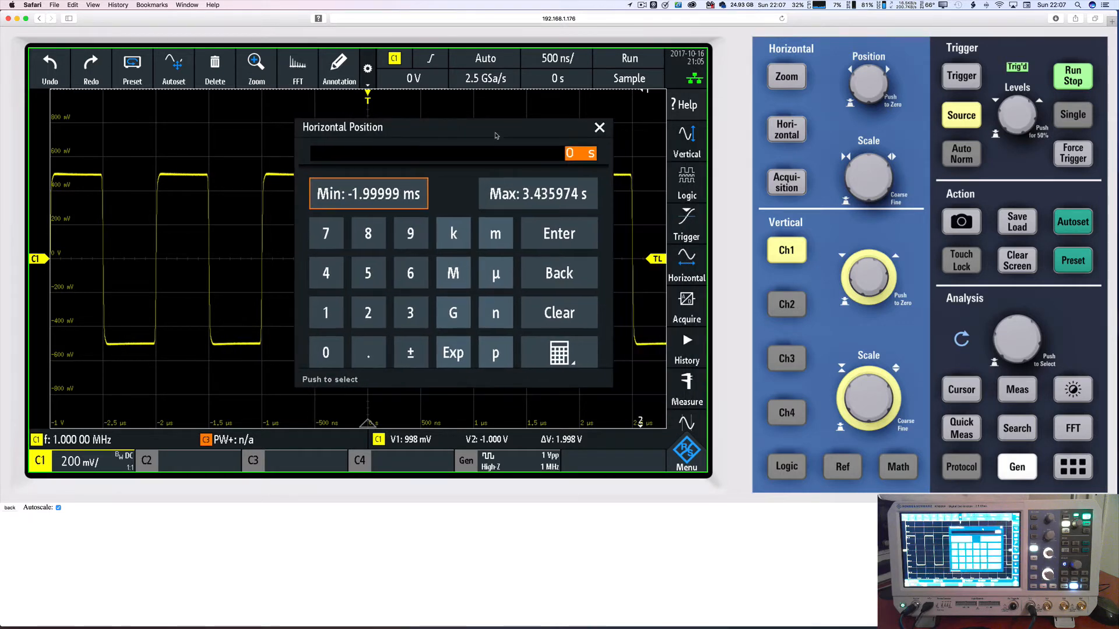
left_click(371, 278)
left_click(327, 353)
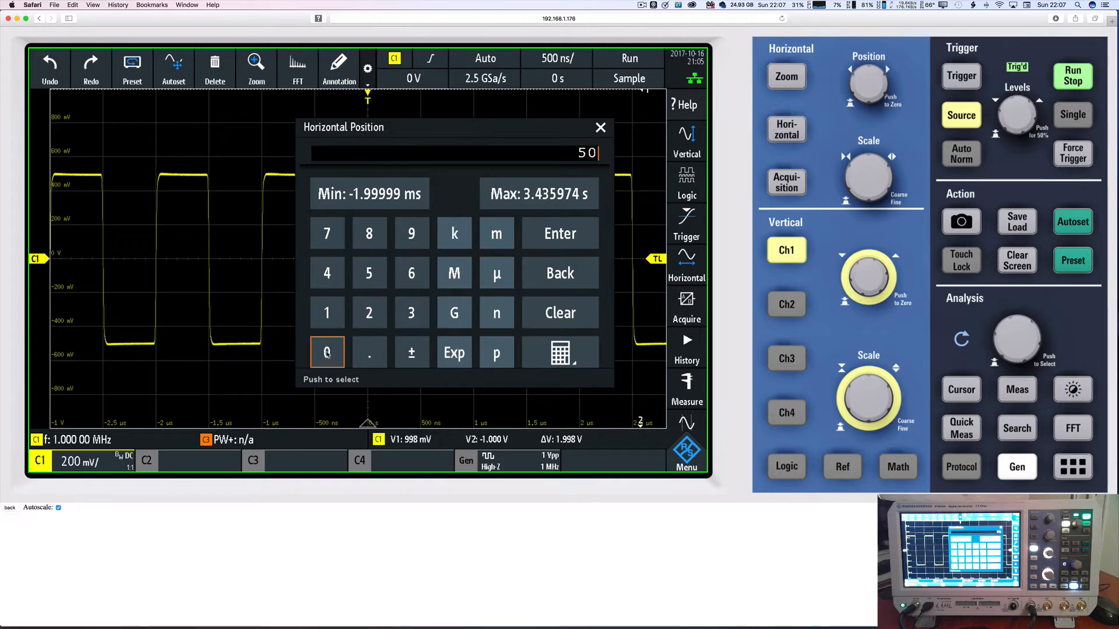
left_click(327, 353)
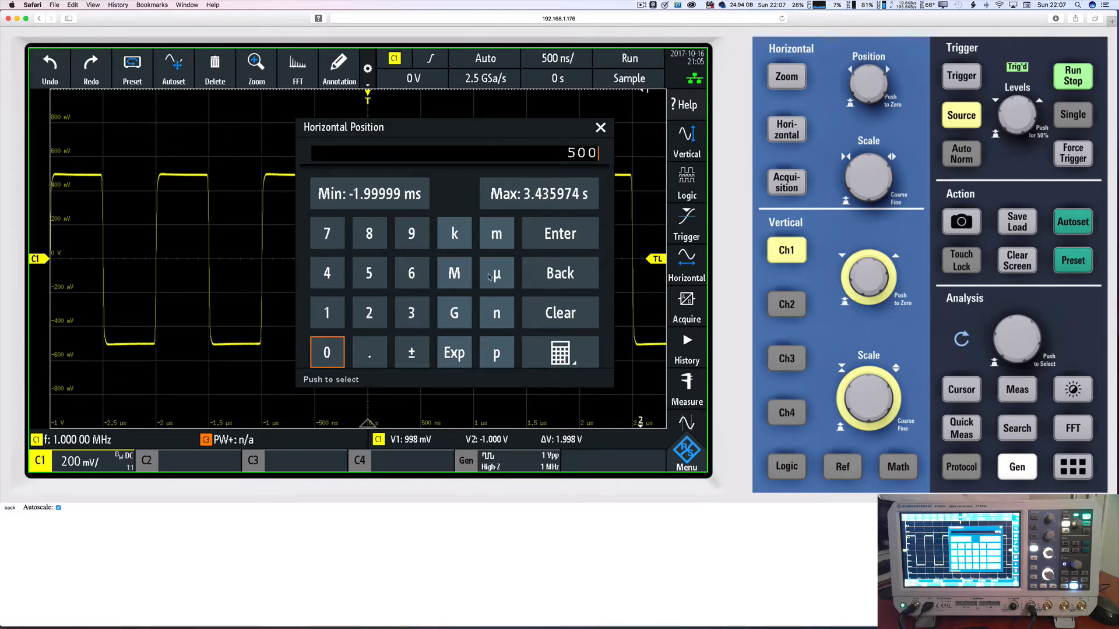
left_click(424, 343)
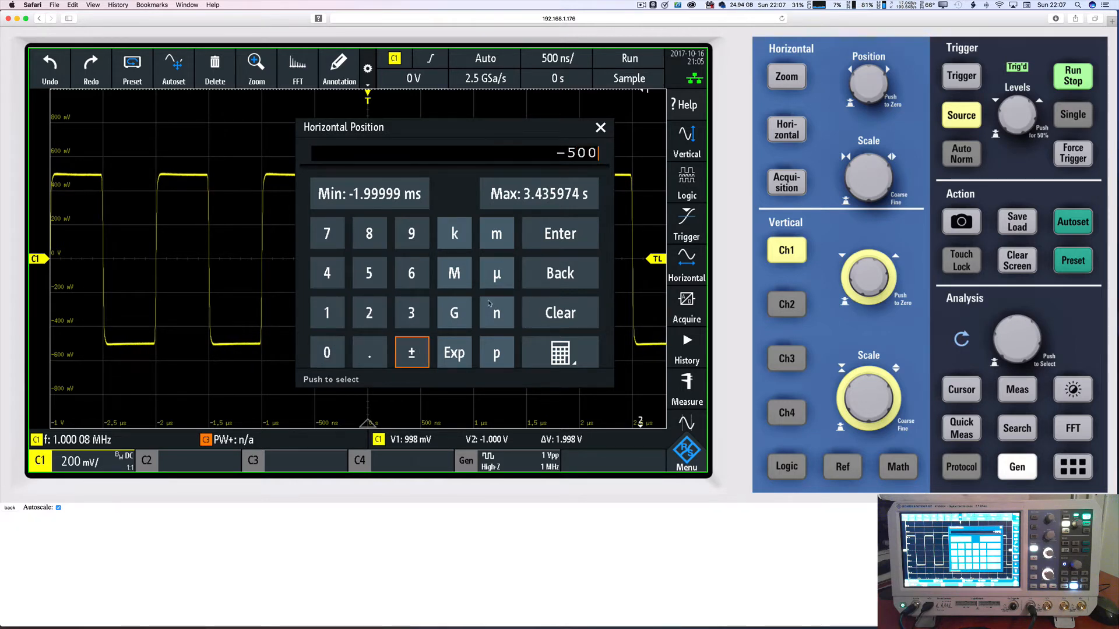
left_click(496, 313)
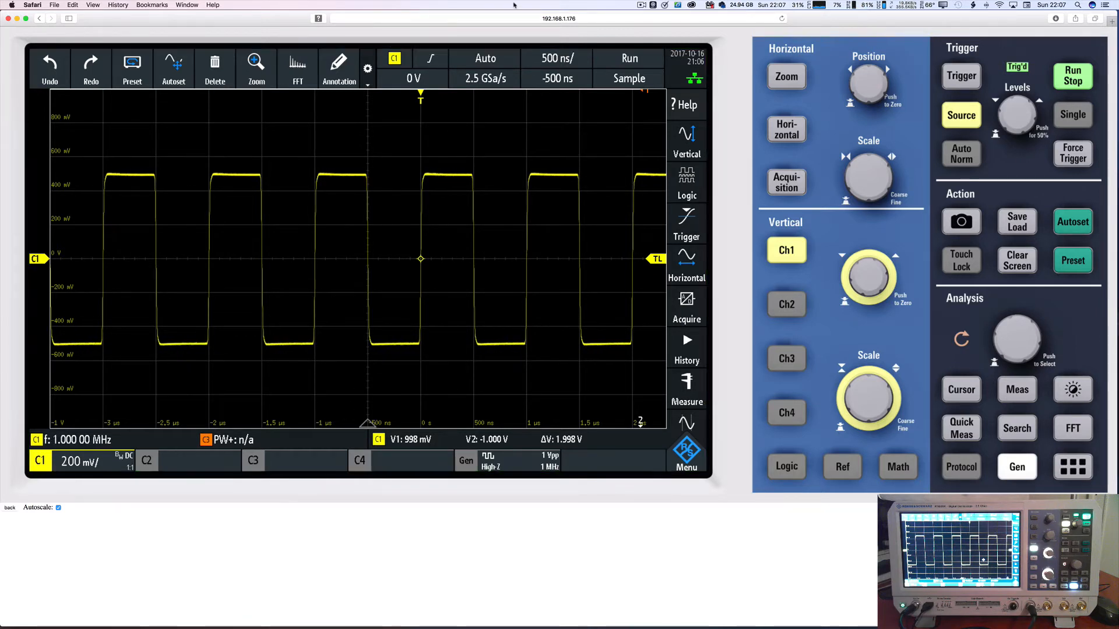
Stop the running acquisition.
left_click(627, 58)
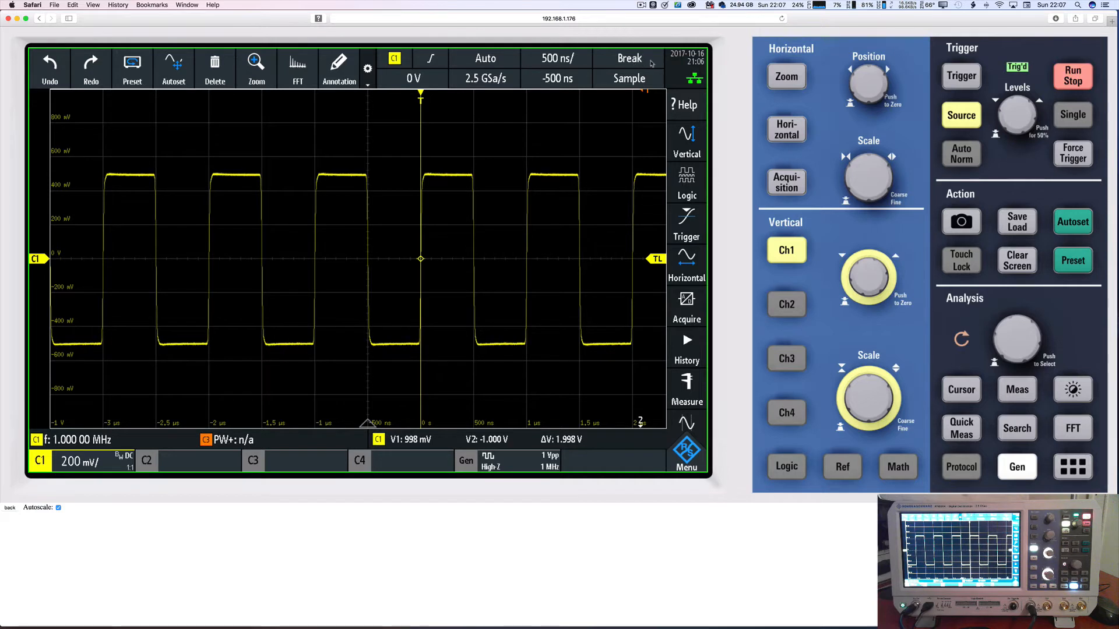
Toggle the acquisition between running and stopped several times, leaving it running.
left_click(1071, 73)
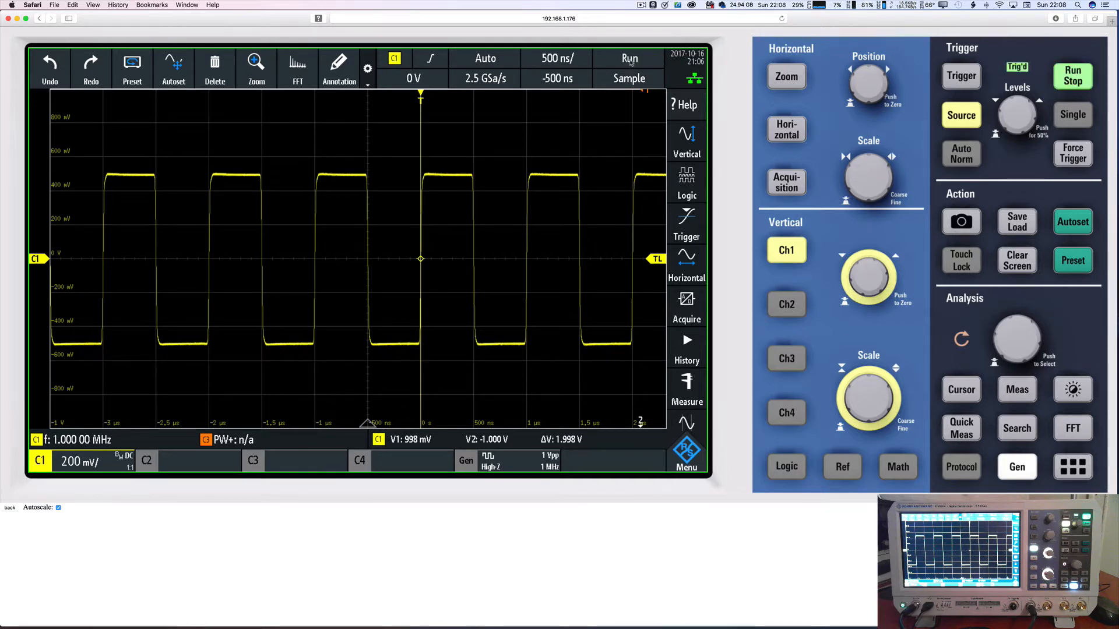
left_click(1067, 82)
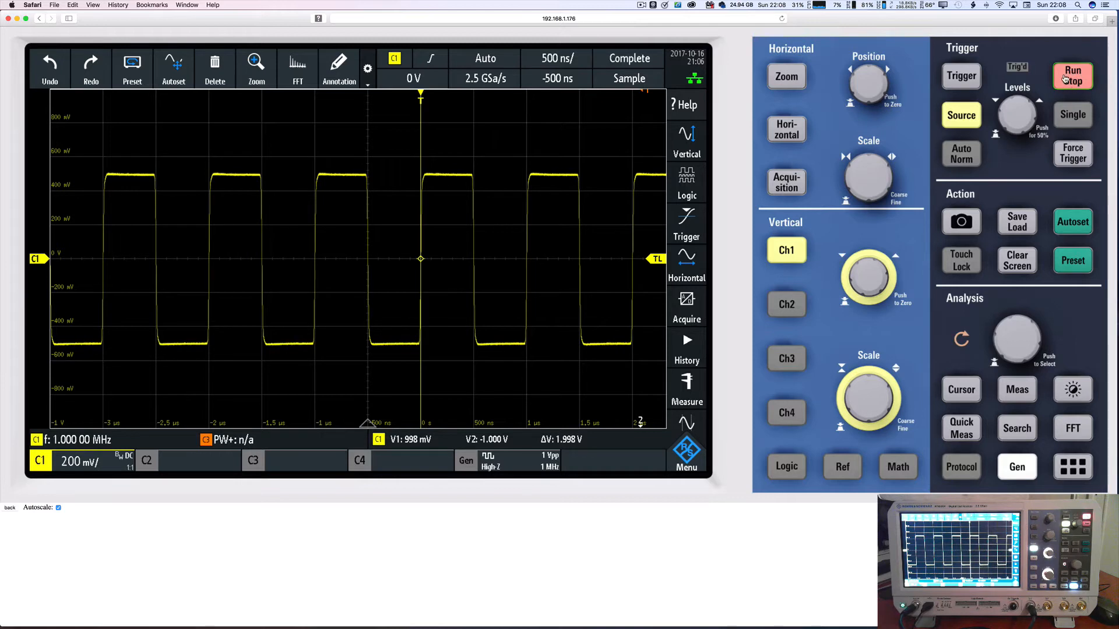
left_click(1073, 79)
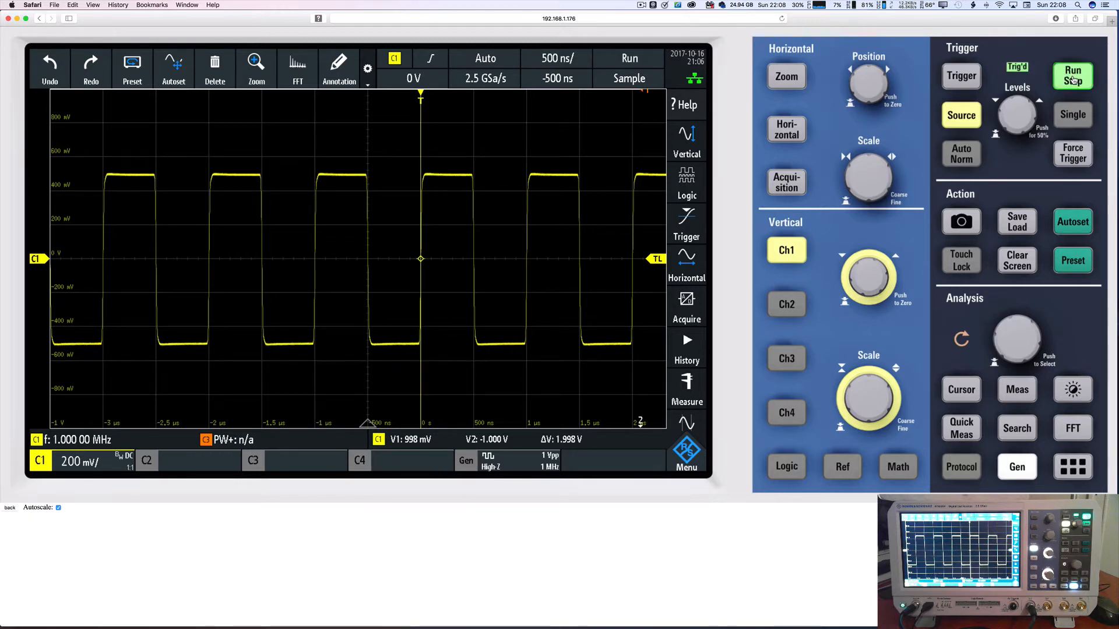
left_click(1074, 80)
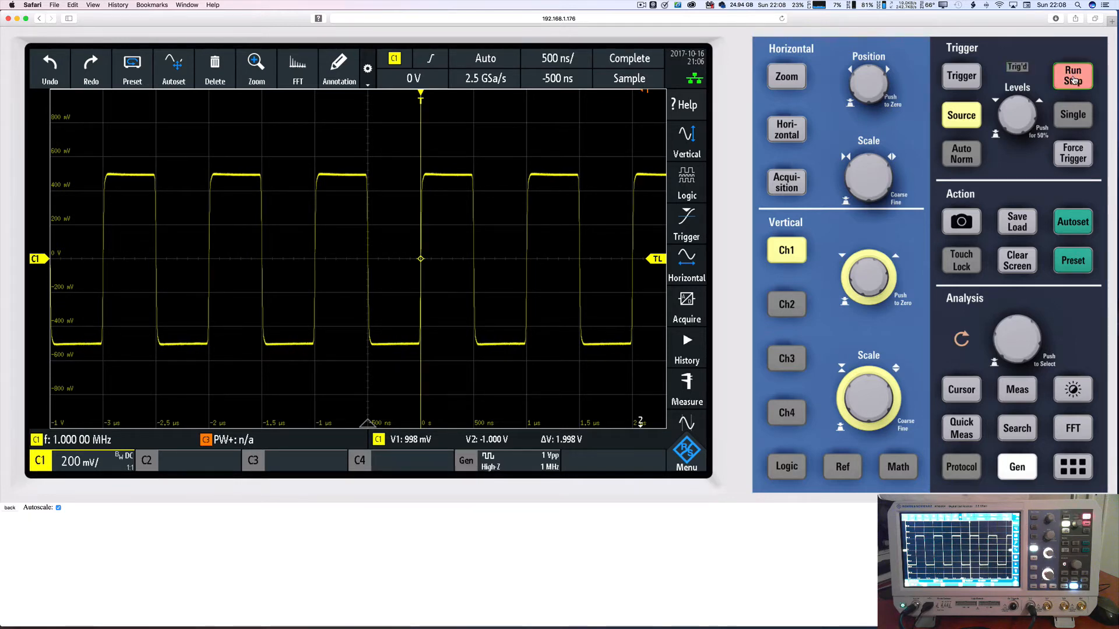
left_click(1073, 80)
left_click(1073, 80)
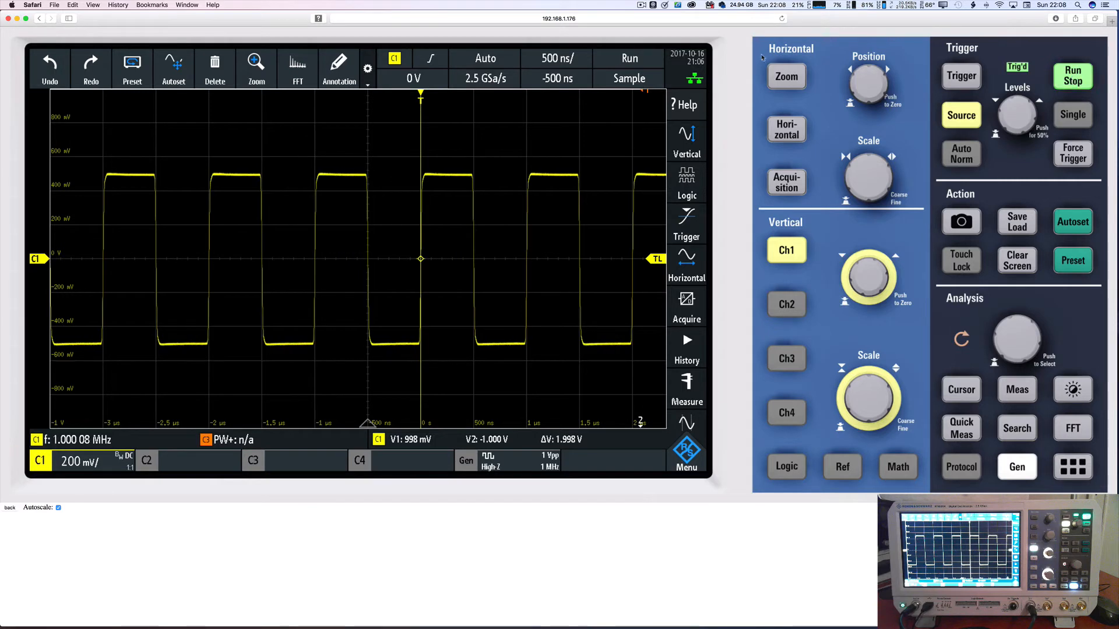
left_click(630, 64)
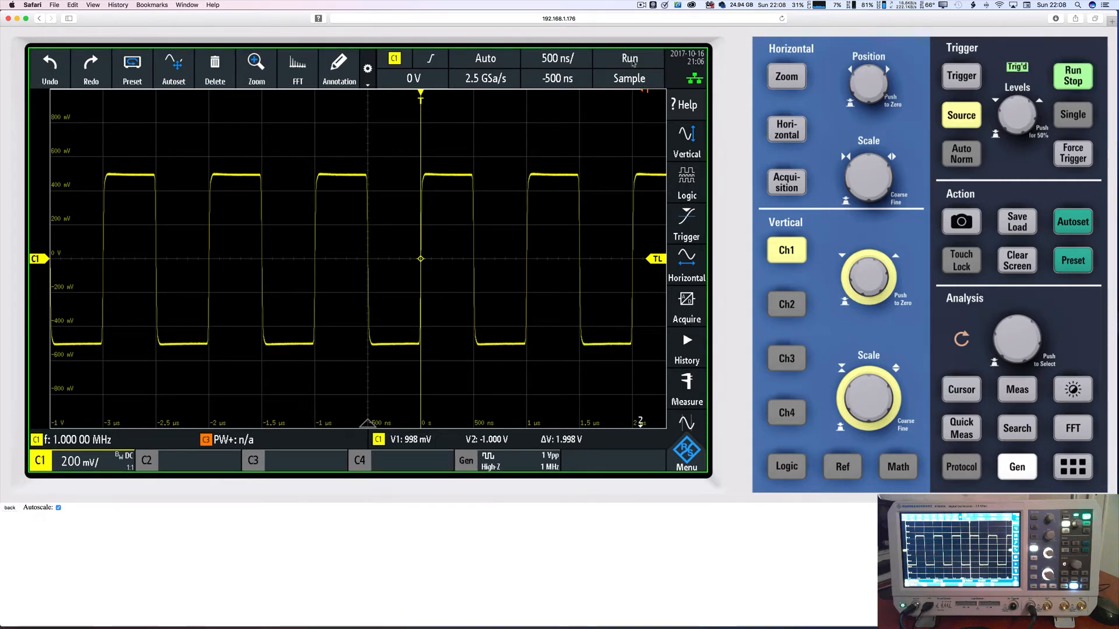
left_click(635, 62)
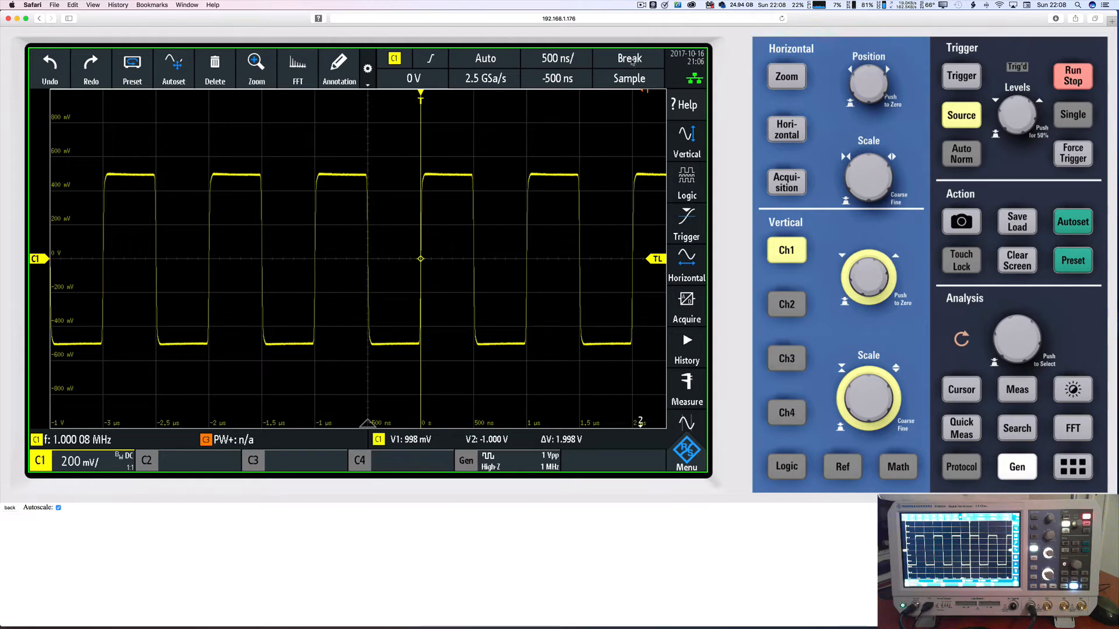
left_click(634, 59)
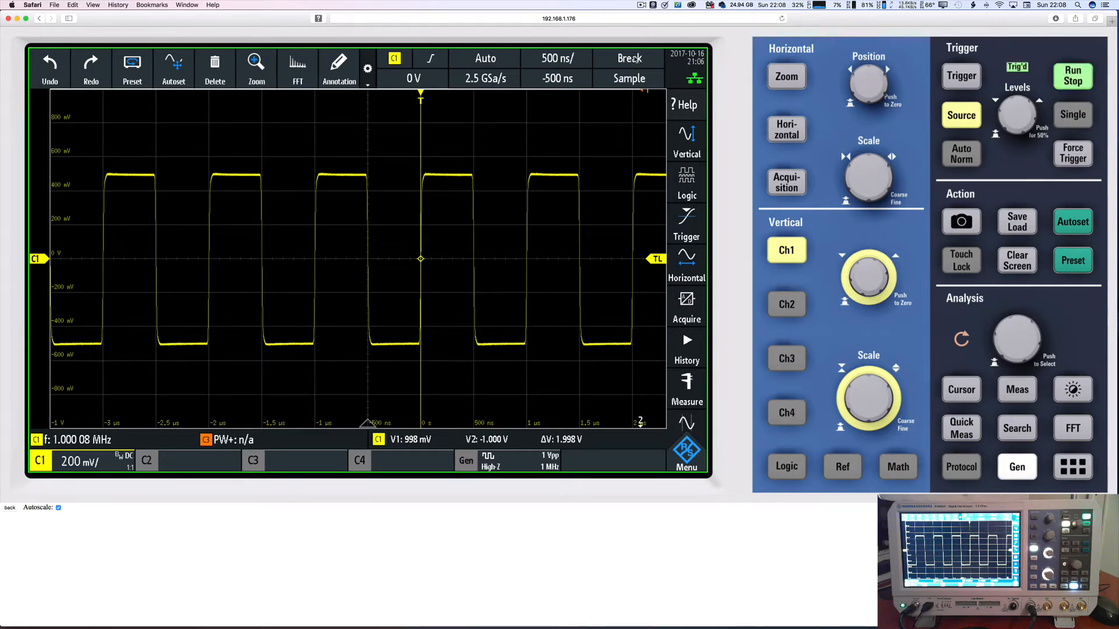
Try the acquire modes Peak Detect, High Resolution, Average, Envelope and Envelope + PD in turn.
left_click(621, 80)
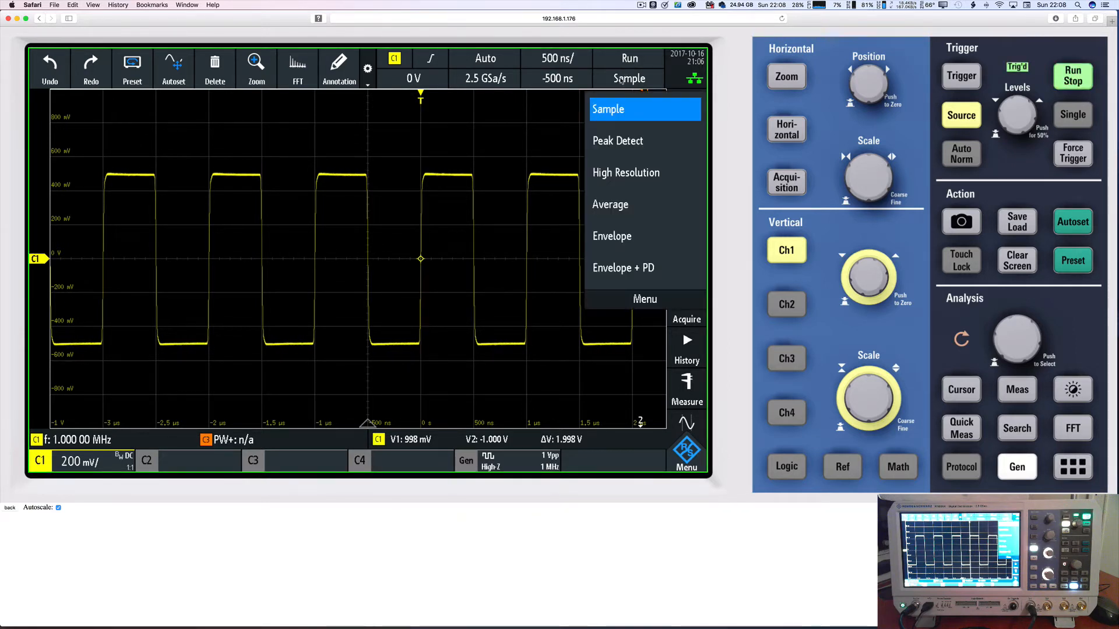
left_click(610, 120)
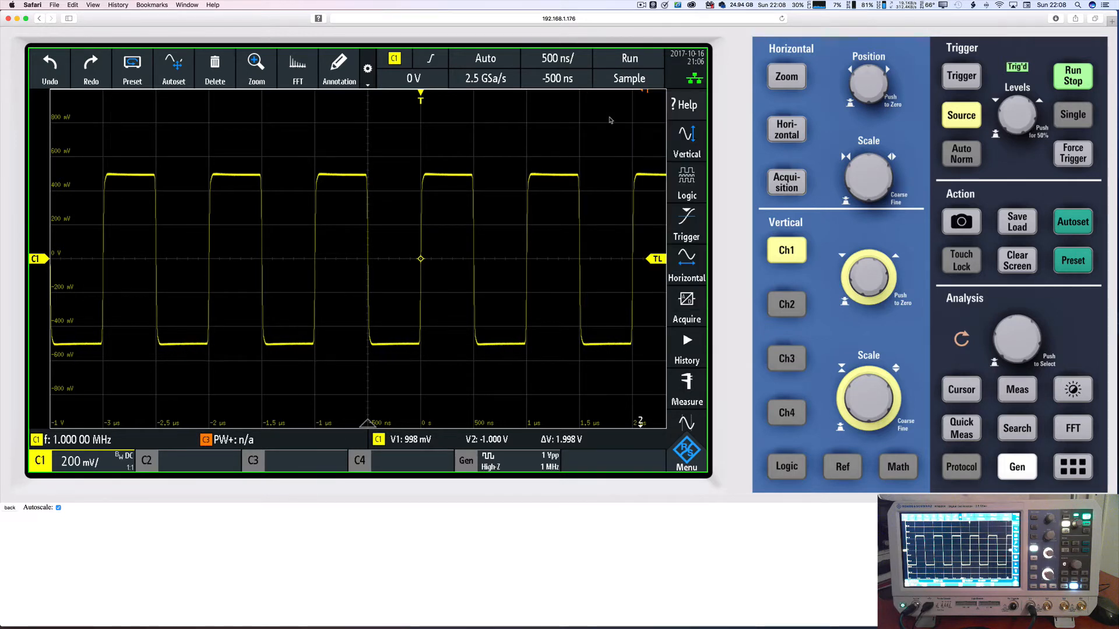
left_click(628, 84)
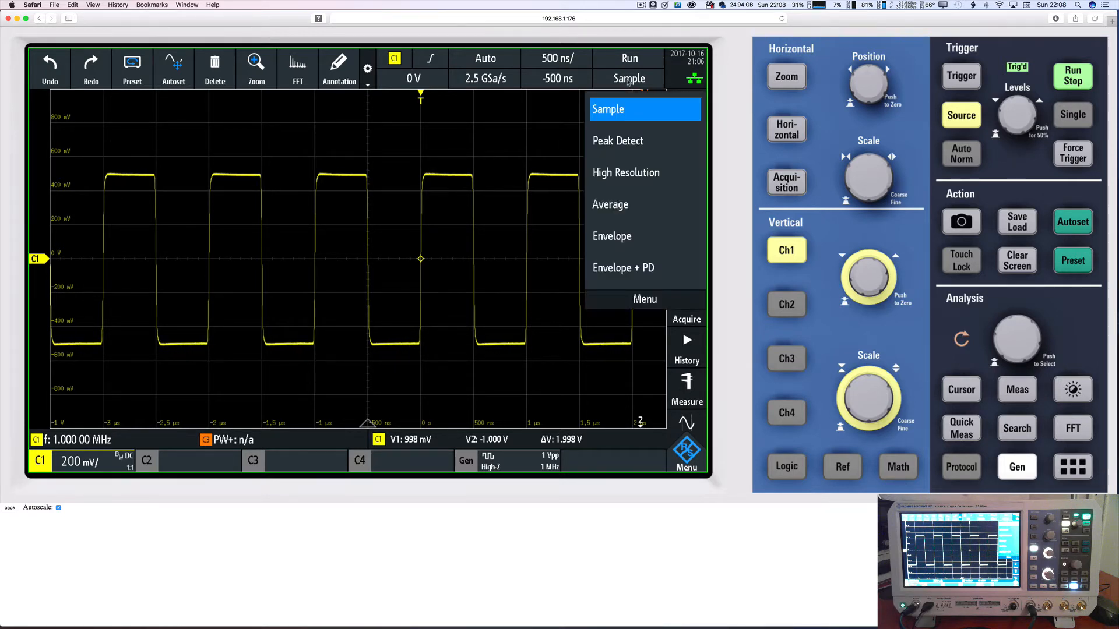
left_click(607, 143)
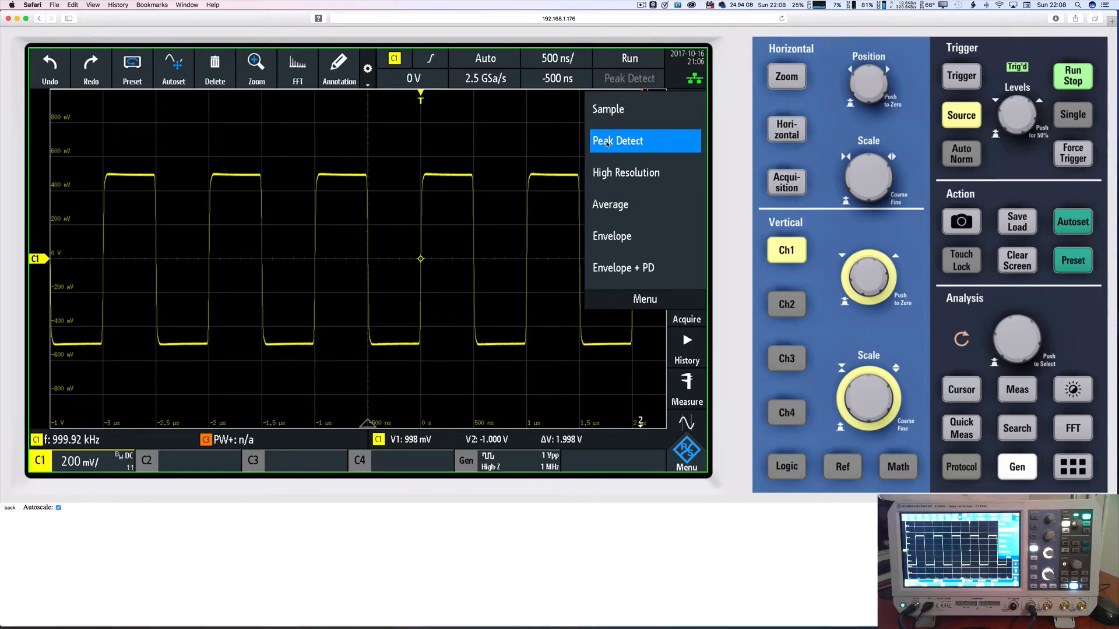
left_click(619, 178)
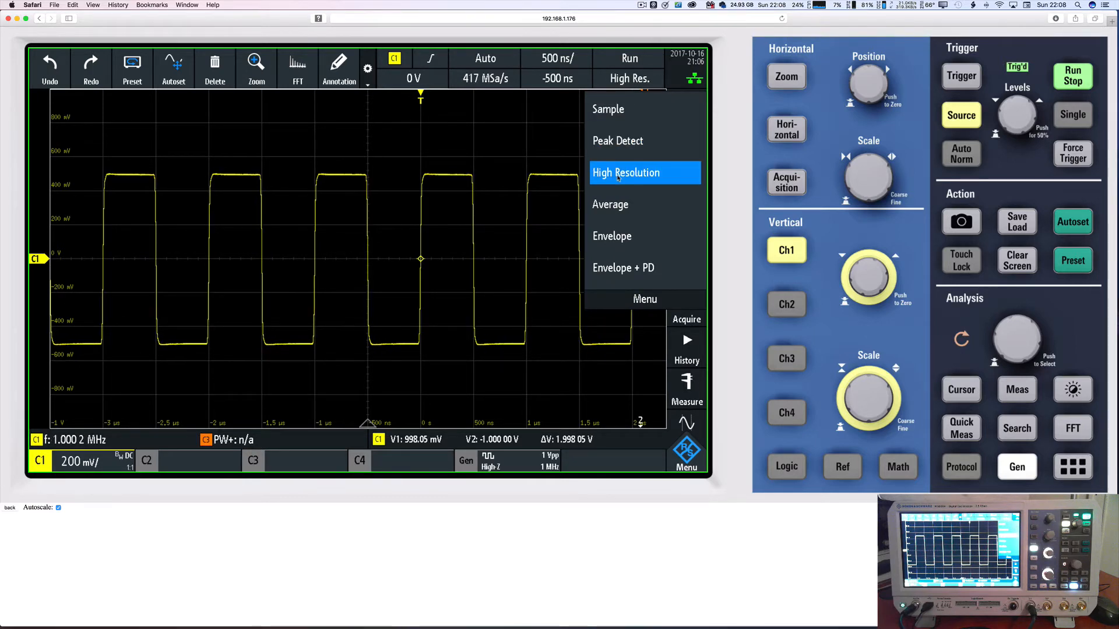
left_click(611, 208)
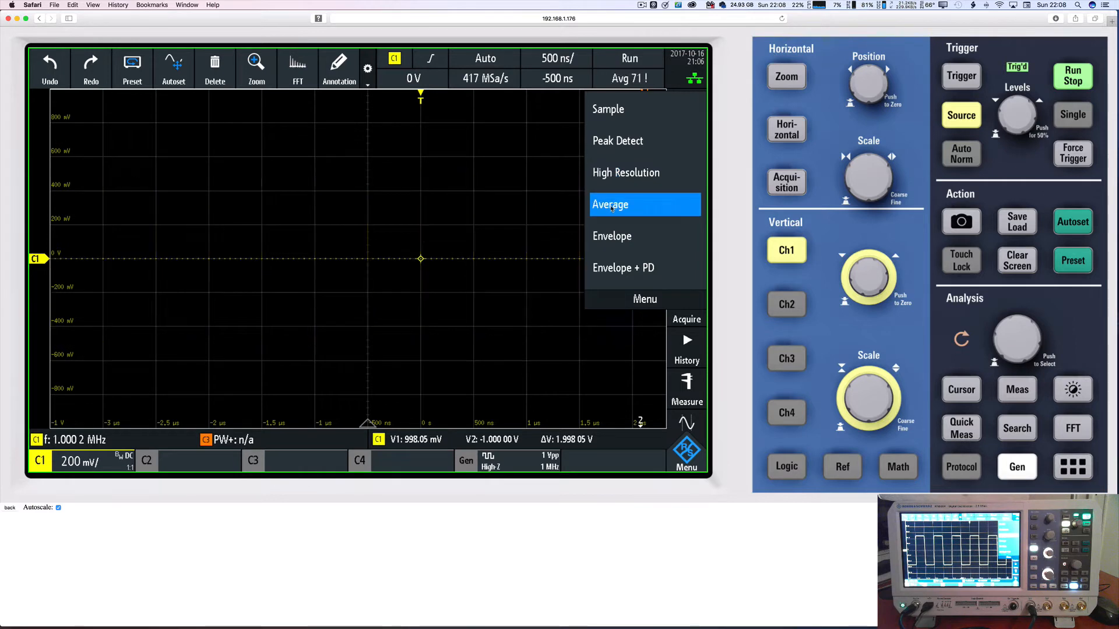
left_click(613, 238)
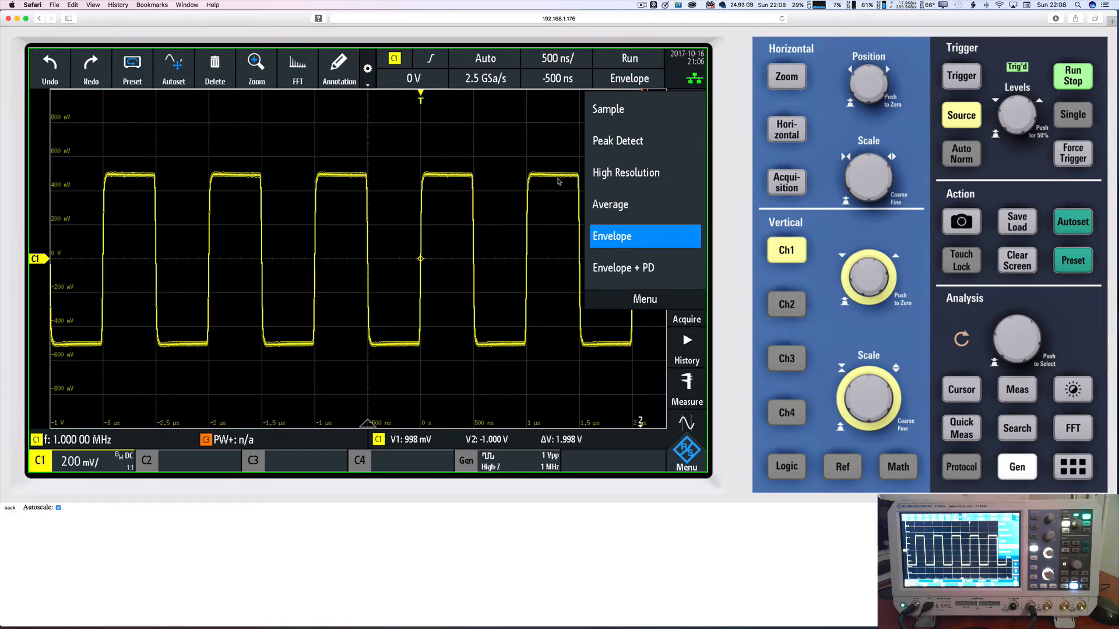
left_click(461, 181)
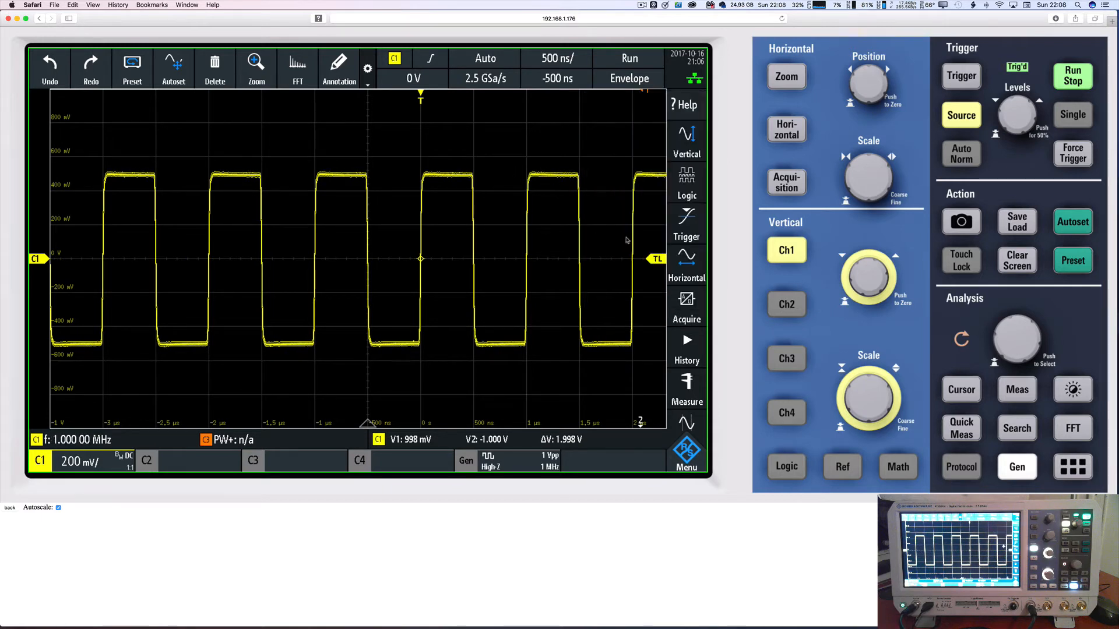
left_click(632, 85)
left_click(627, 268)
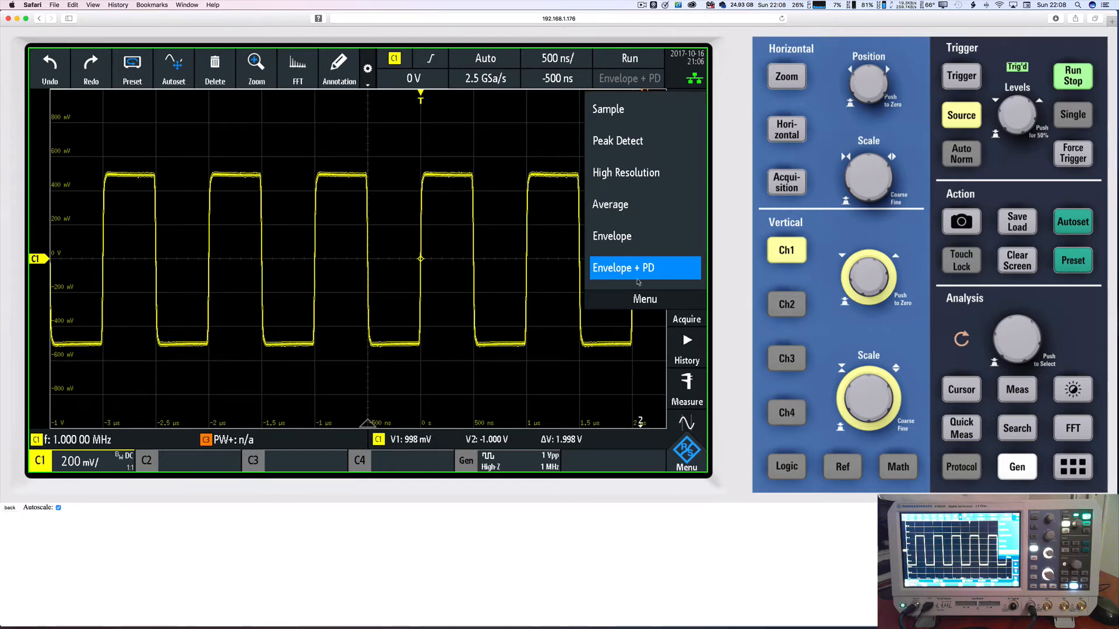
left_click(645, 269)
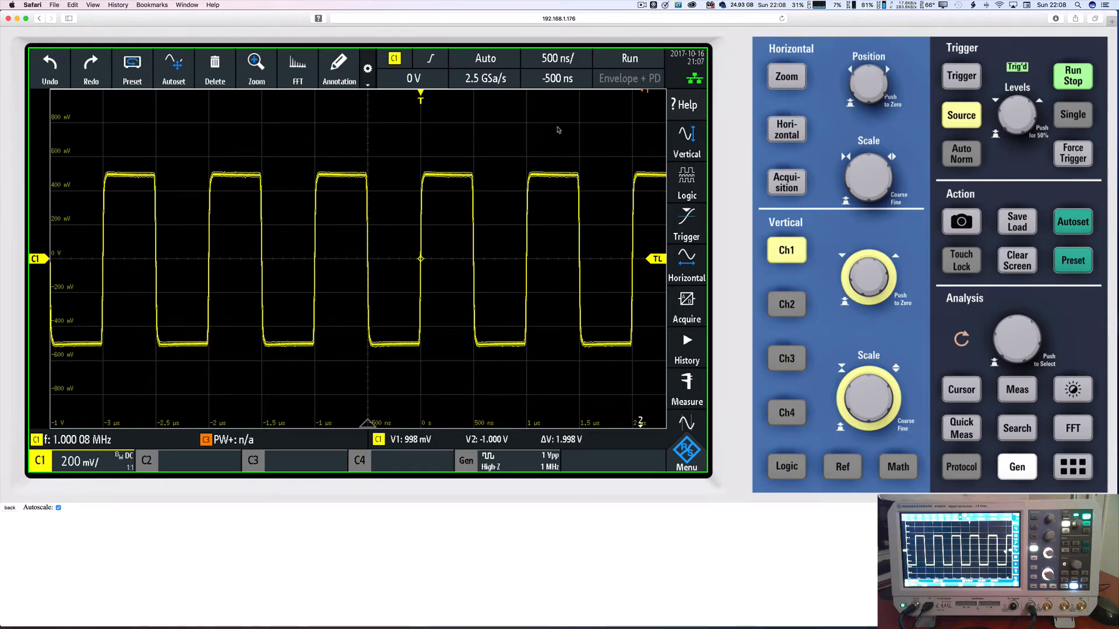
Set the acquire mode to Sample and shift the waveform to a horizontal position of -1.6 µs.
left_click(628, 81)
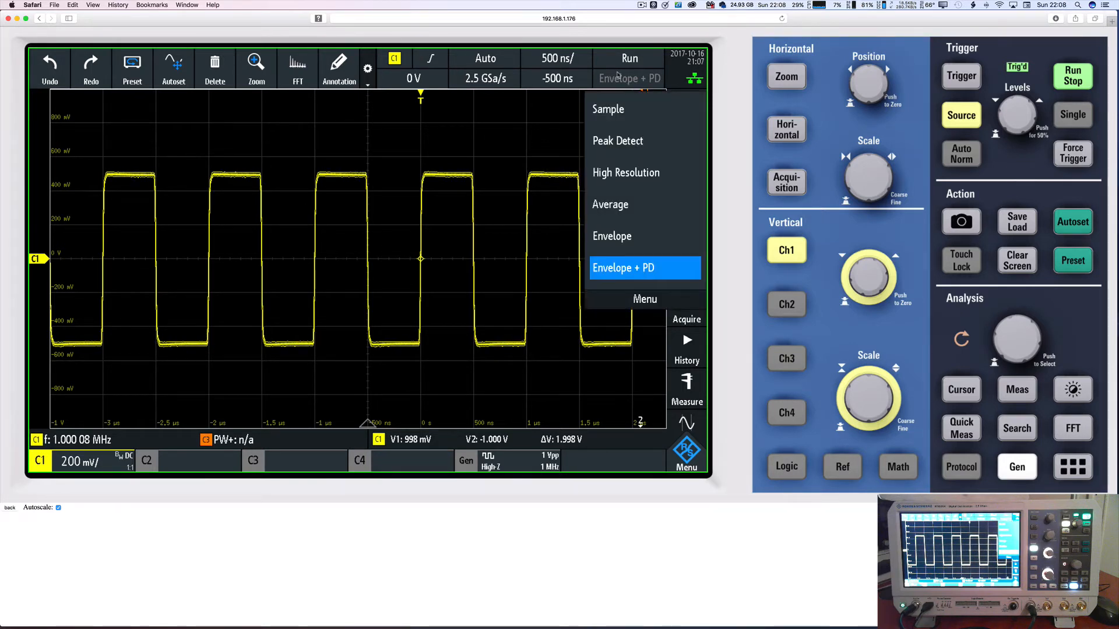
left_click(609, 110)
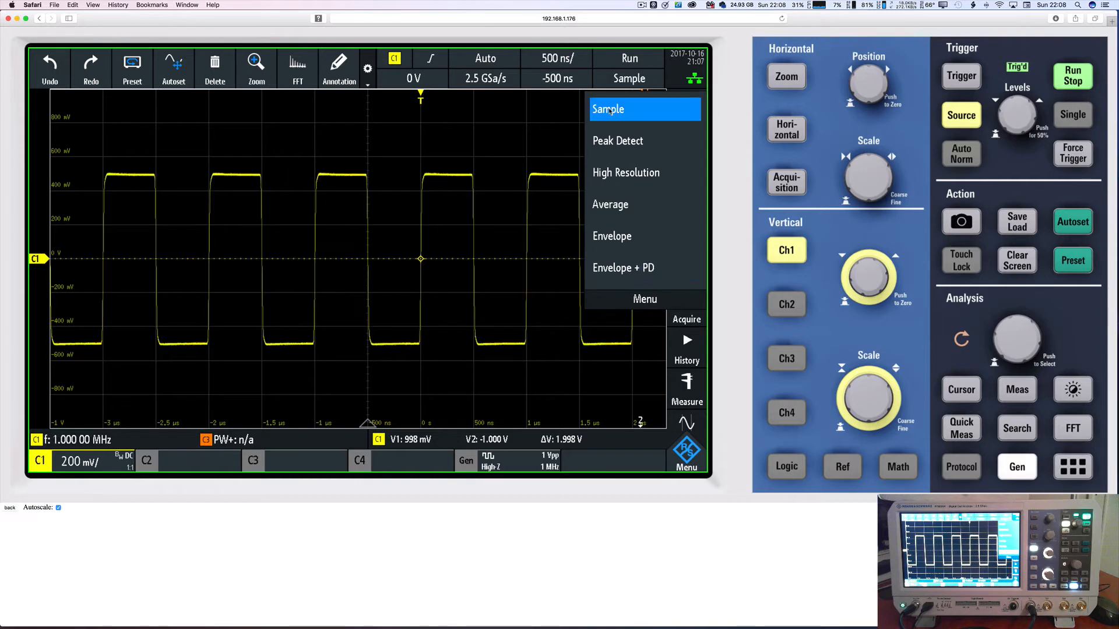
left_click(508, 152)
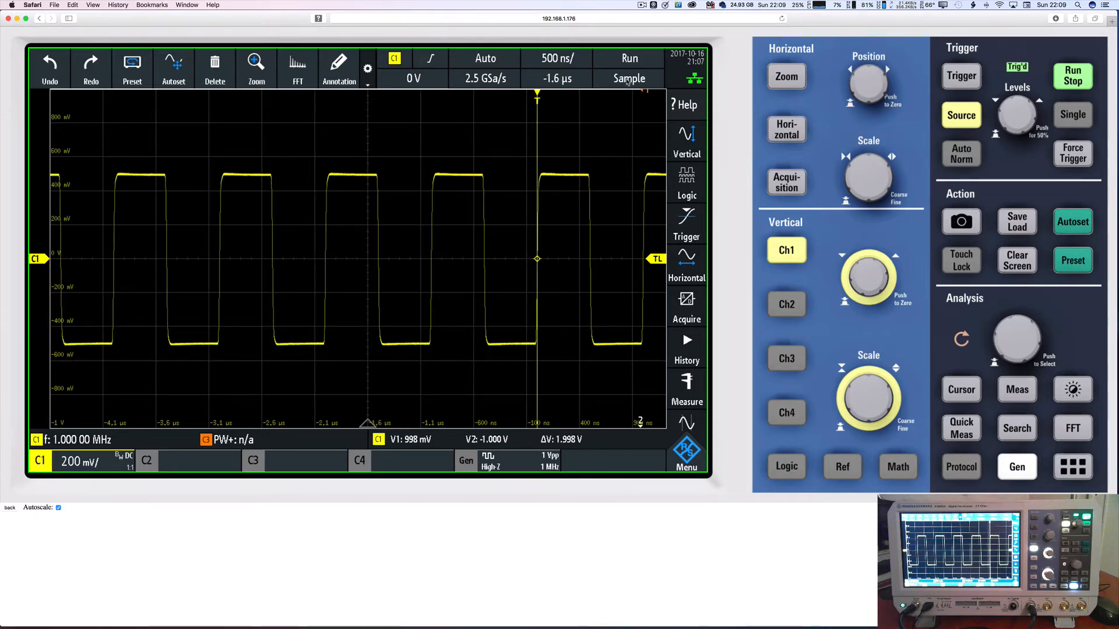
Set the acquire mode to High Resolution, and open and dismiss the horizontal position keypad.
left_click(627, 82)
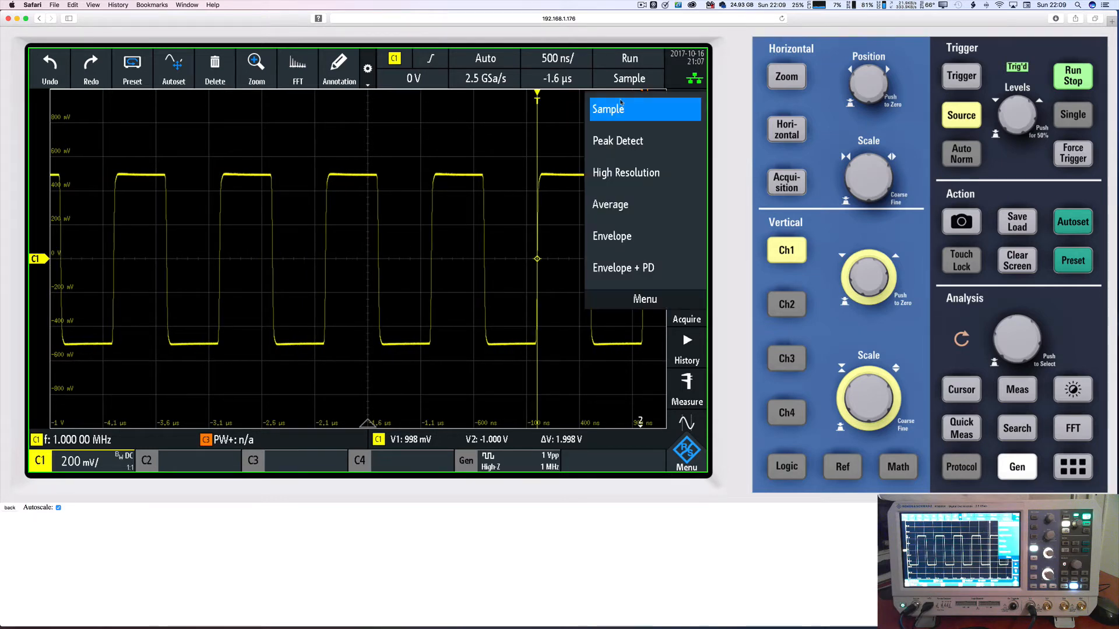
left_click(614, 179)
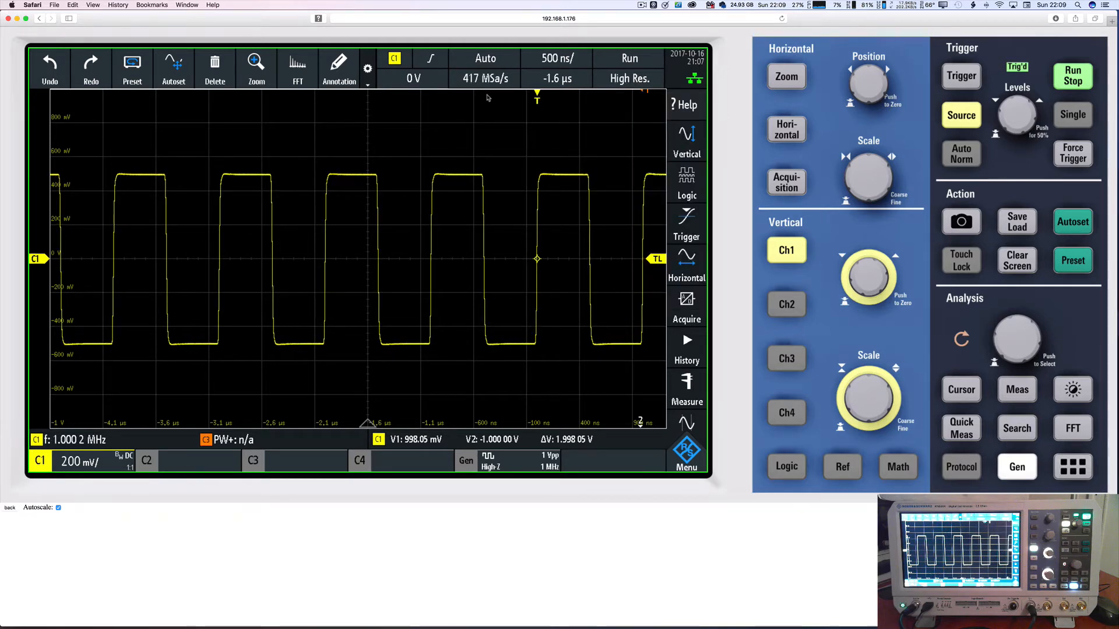
left_click(574, 78)
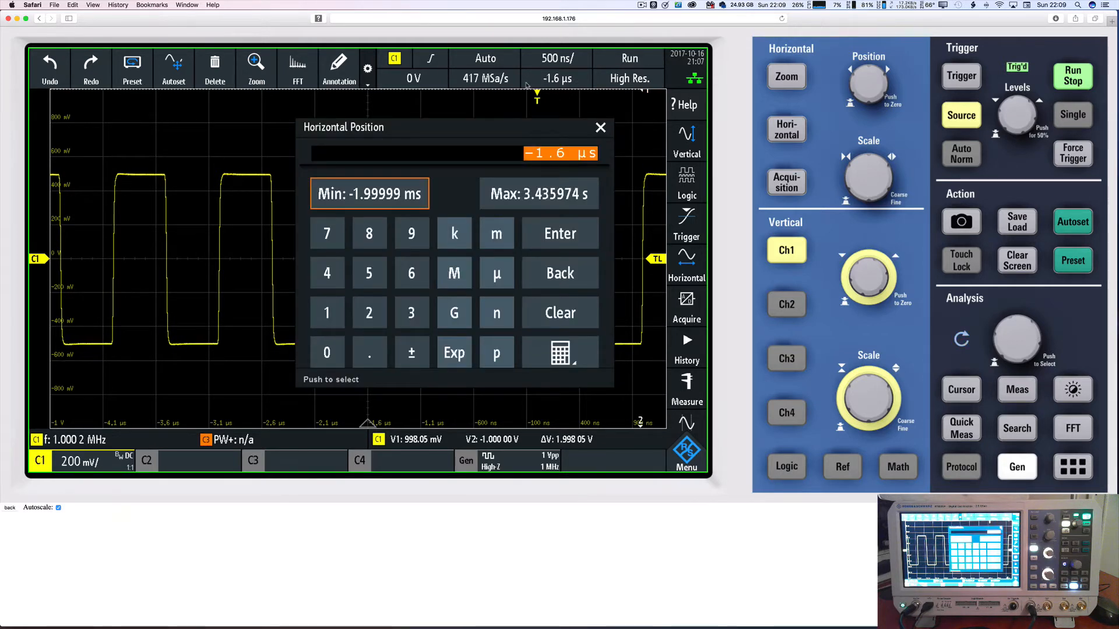
left_click(600, 128)
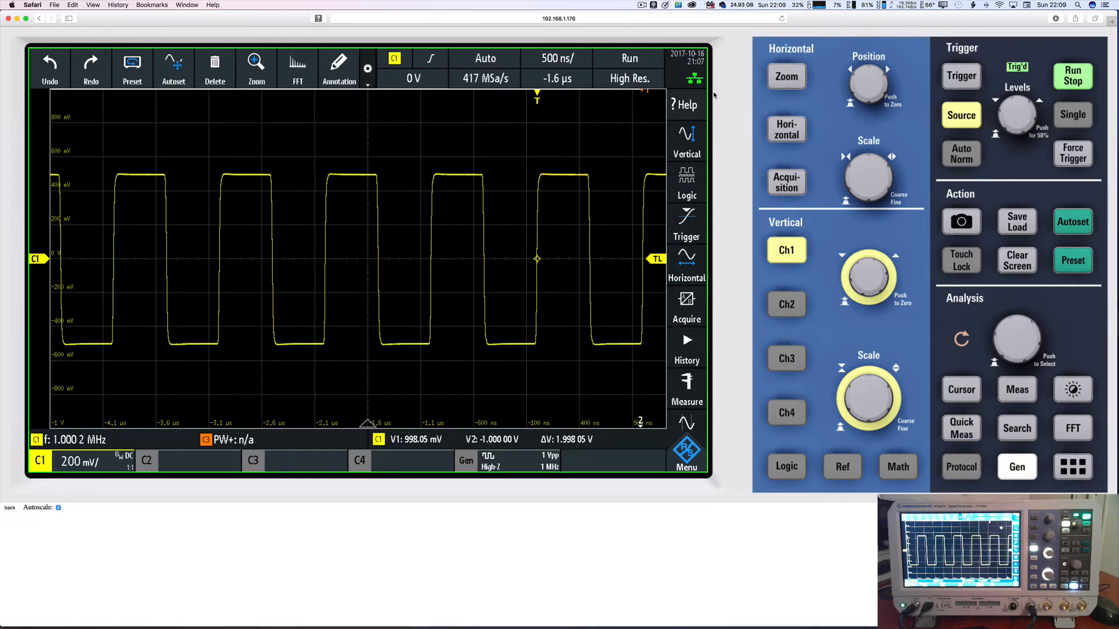
Open the full Acquisition settings from the acquire mode list, keeping High Resolution selected.
left_click(632, 82)
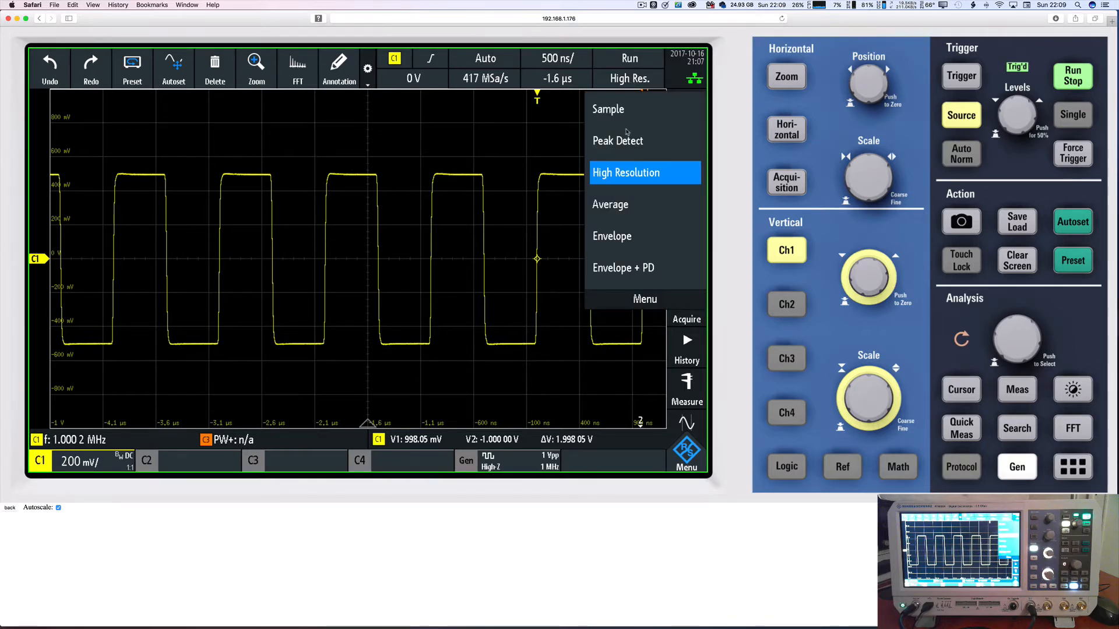
left_click(611, 168)
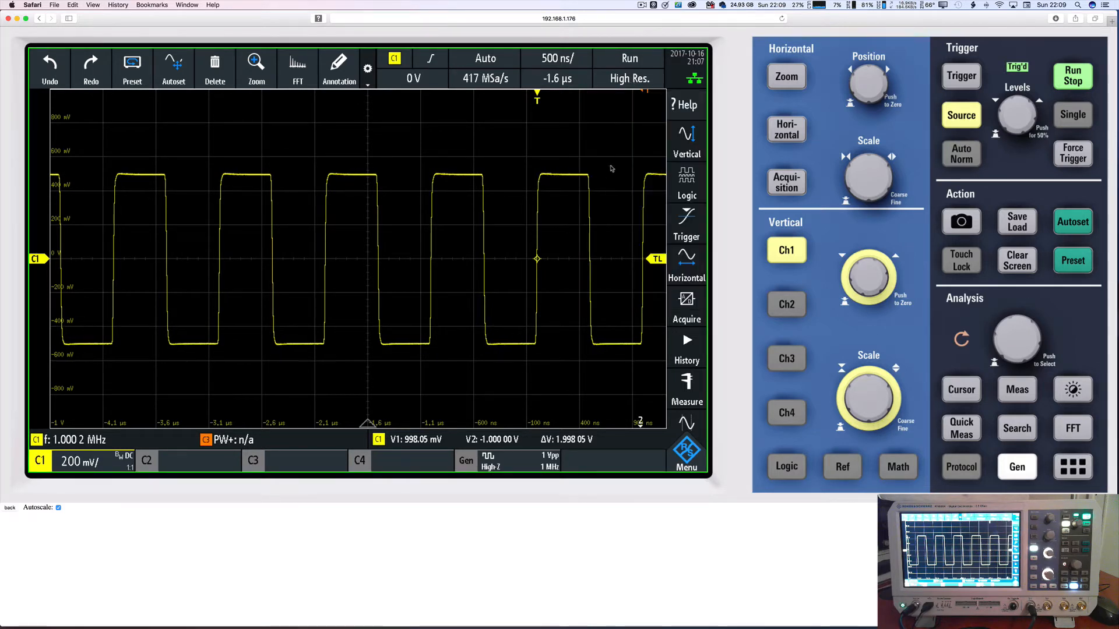
left_click(625, 85)
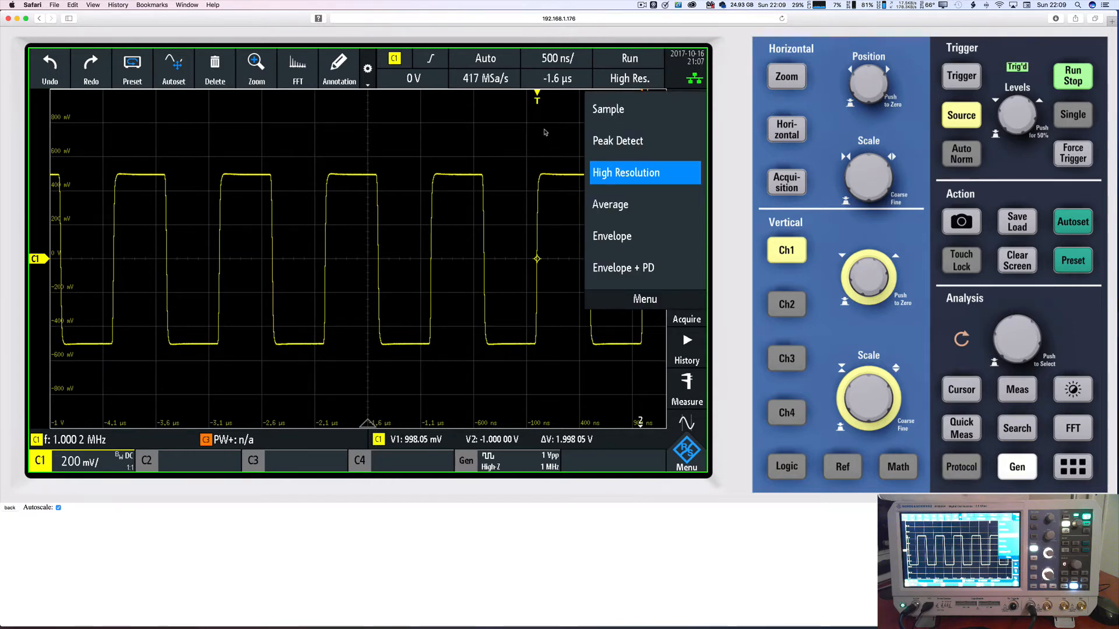
left_click(629, 80)
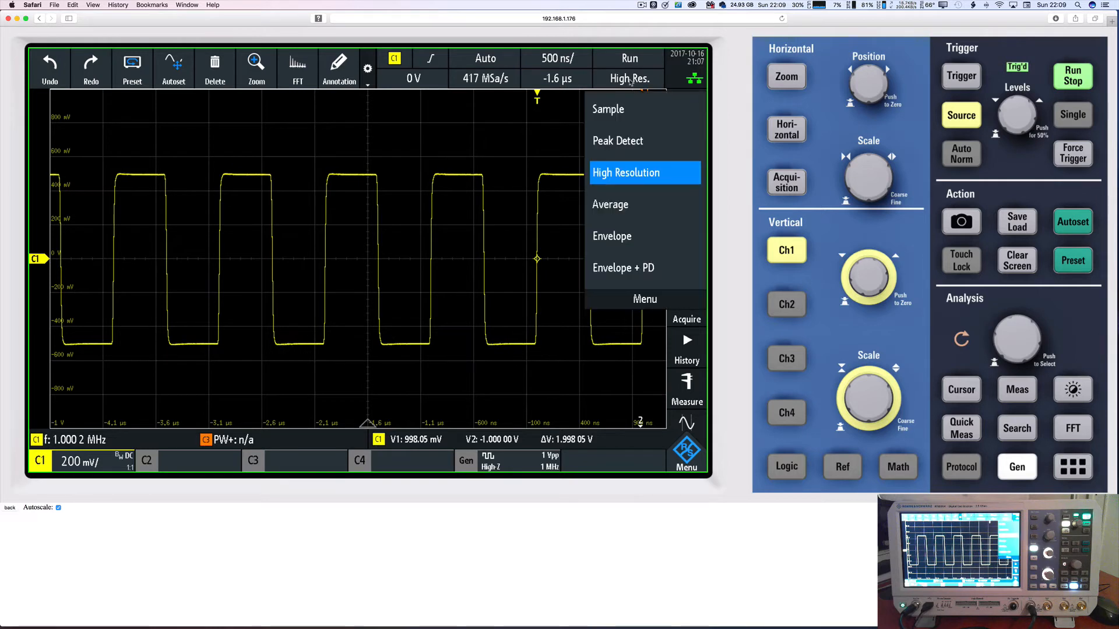
left_click(641, 300)
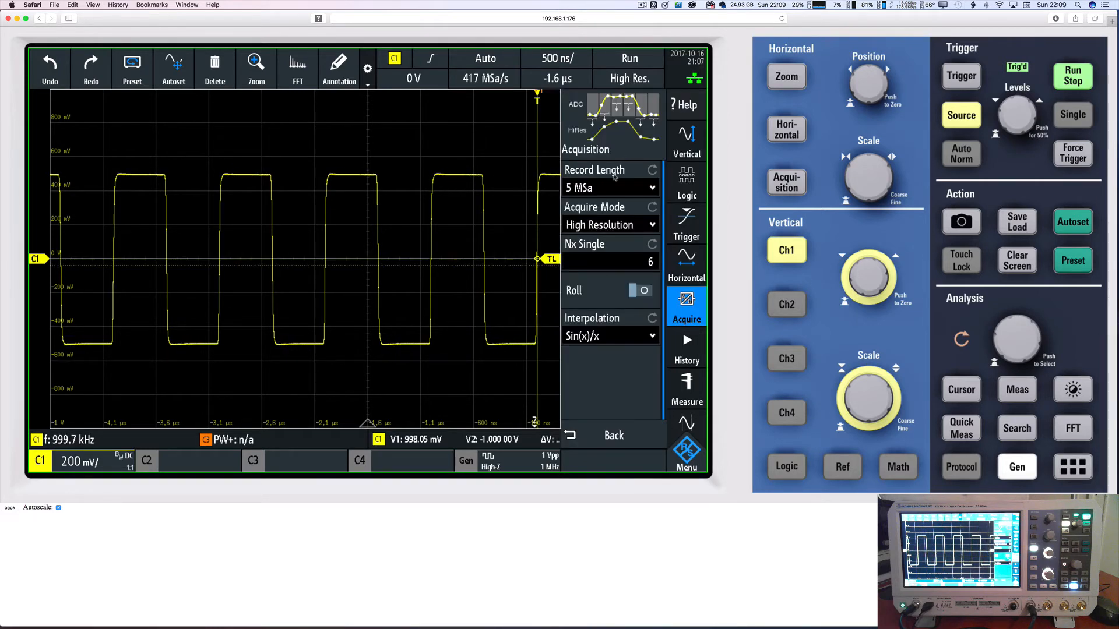
Check the allowed range for Nx Single and dismiss its keypad without entering a value.
left_click(648, 248)
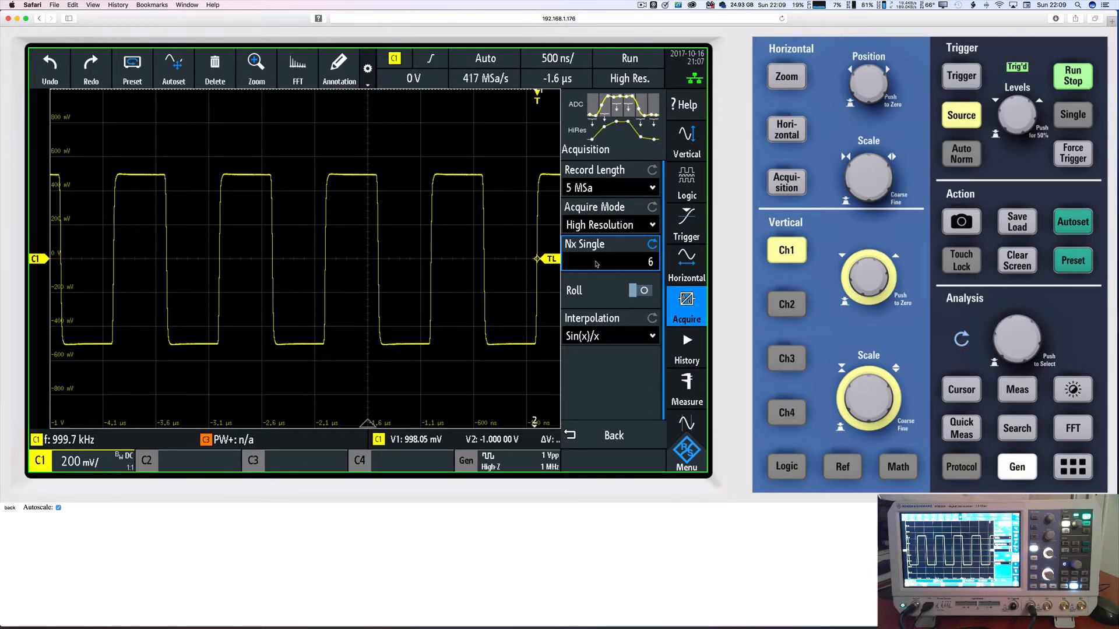
left_click(595, 263)
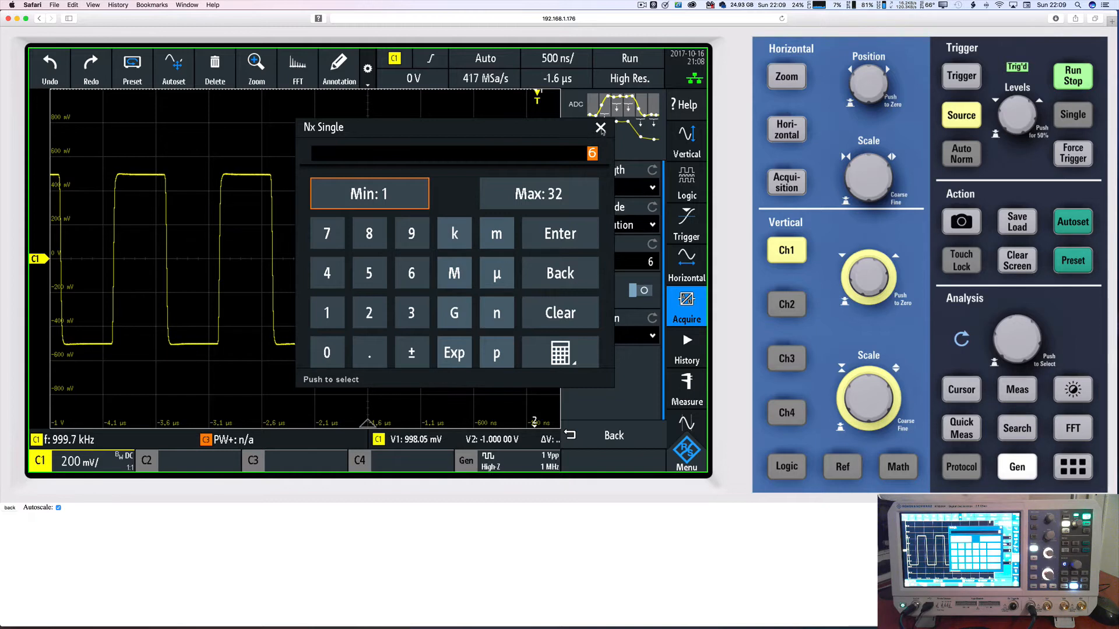
left_click(600, 128)
Set the record length to 1 MSa and open the Nx Single value for editing.
left_click(602, 188)
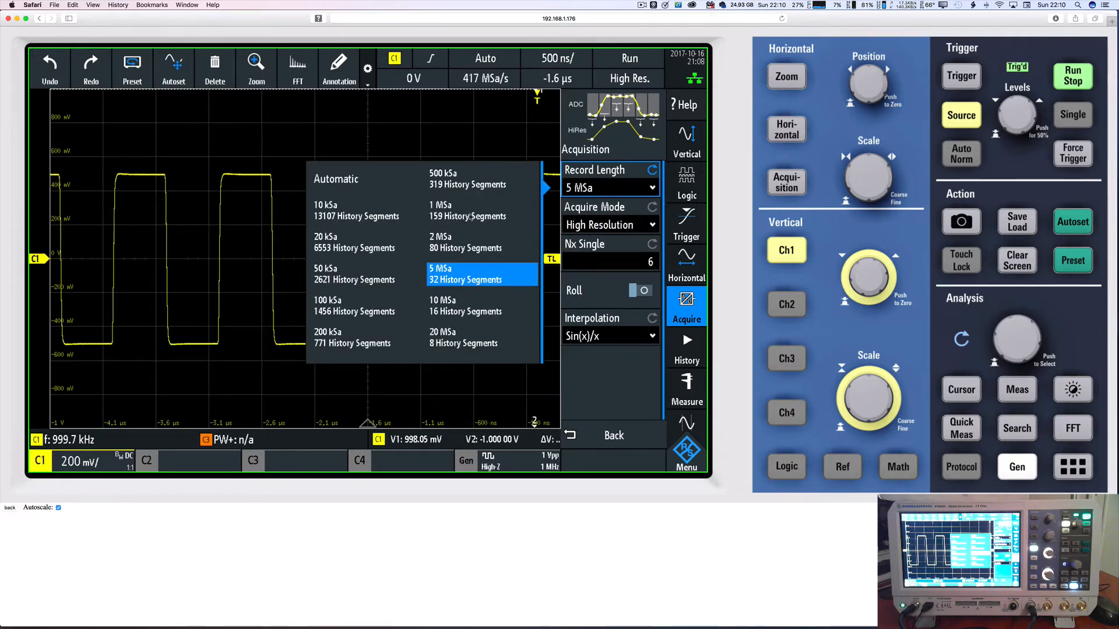
left_click(446, 210)
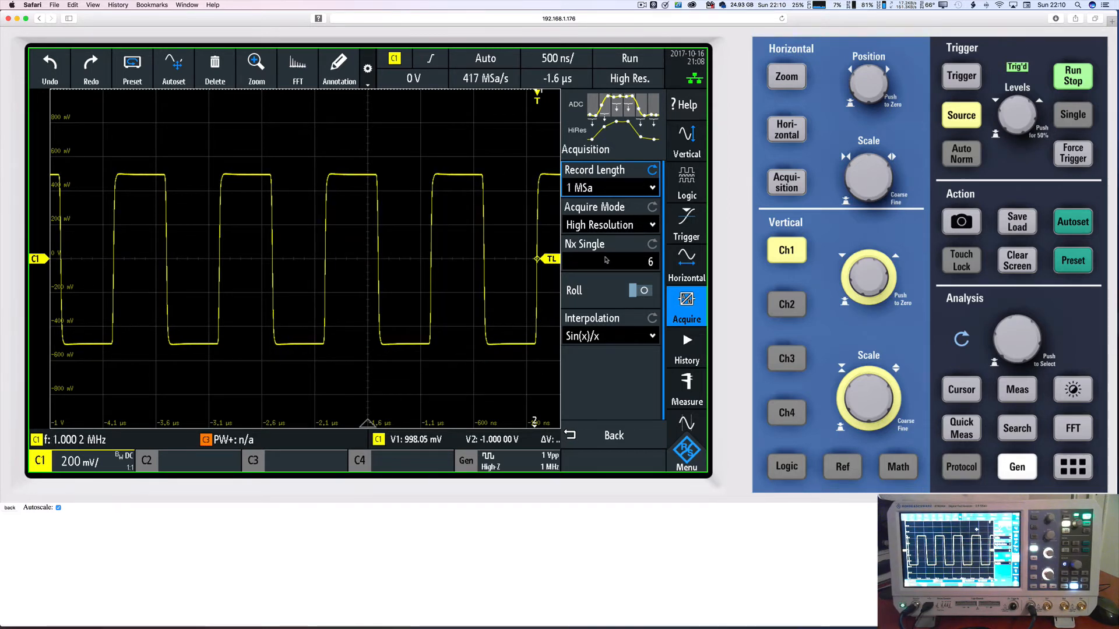
left_click(606, 260)
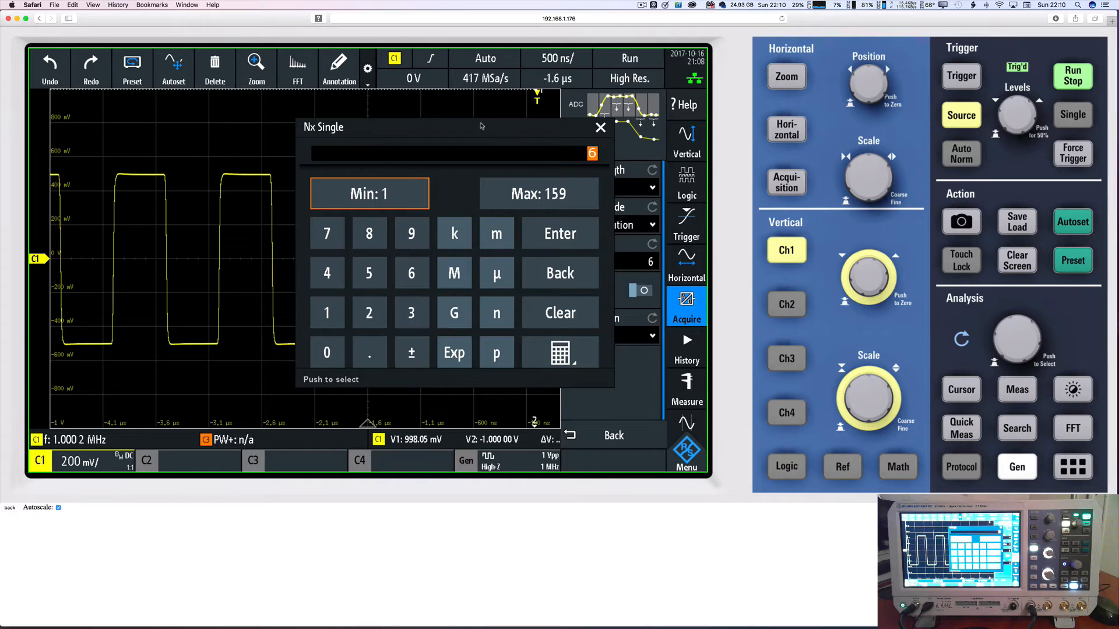
Move the Nx Single keypad clear of the acquisition settings and set the record length to 10 MSa.
left_click_drag(482, 127, 271, 124)
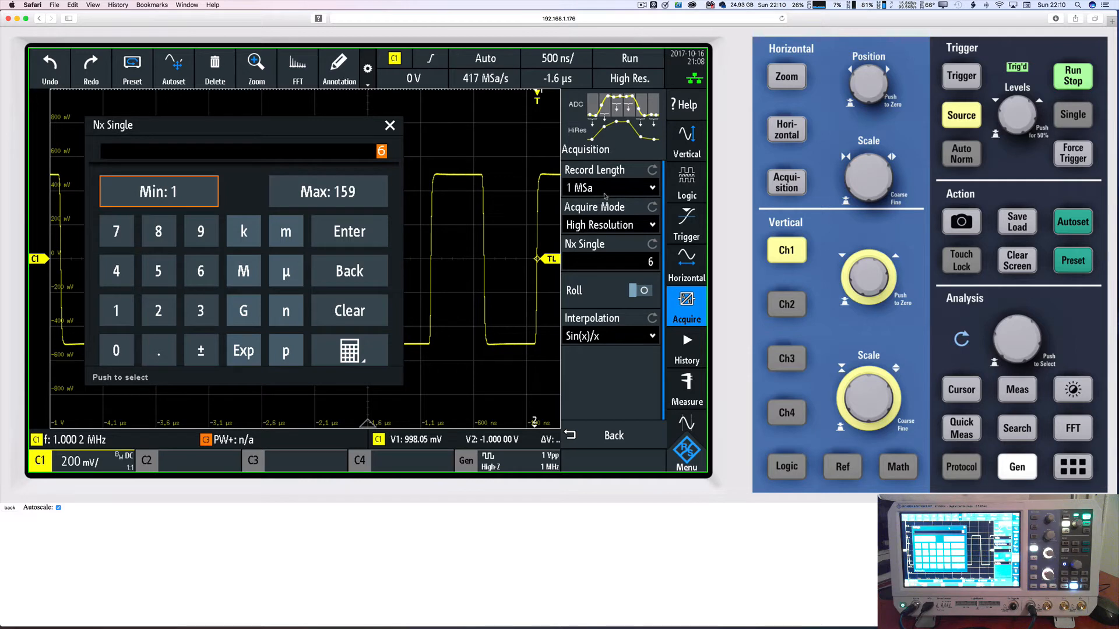
left_click(319, 194)
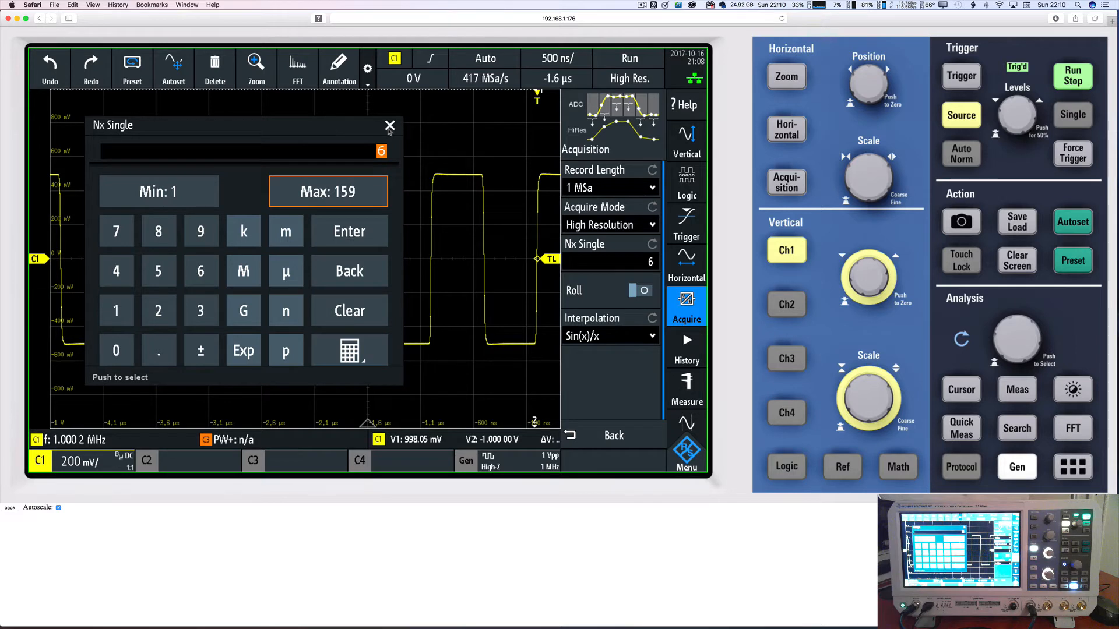
left_click(583, 187)
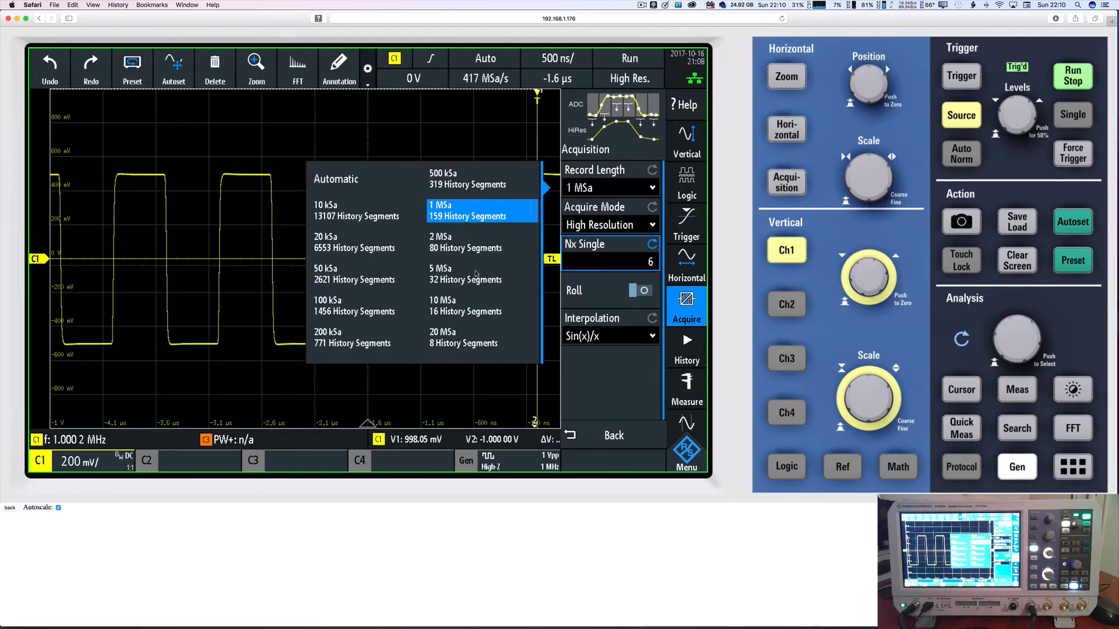
left_click(466, 306)
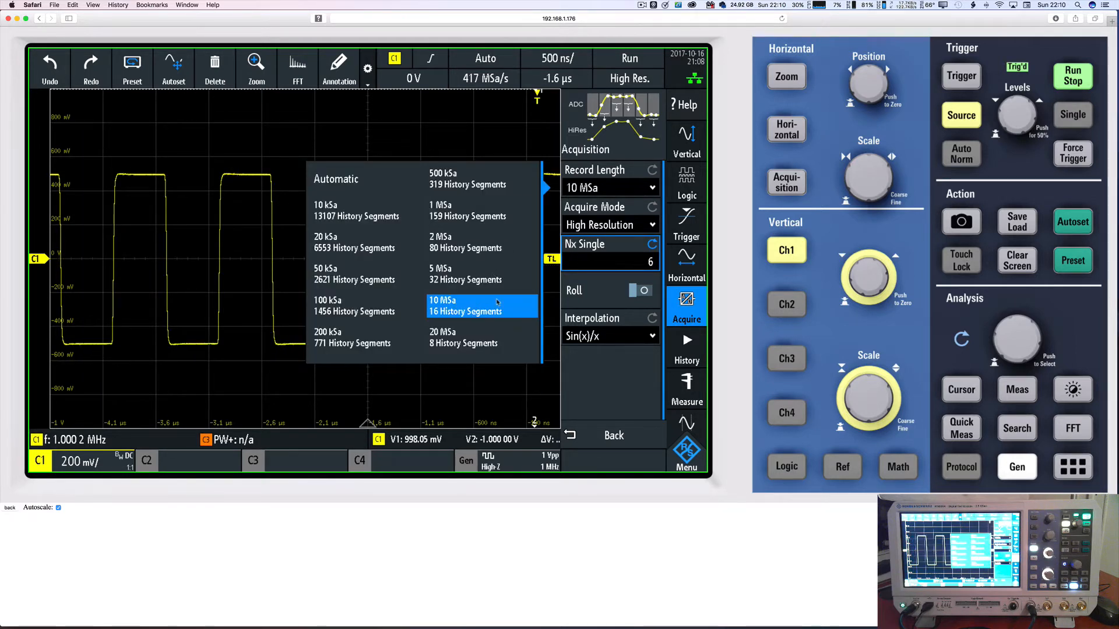
left_click(592, 190)
left_click(592, 189)
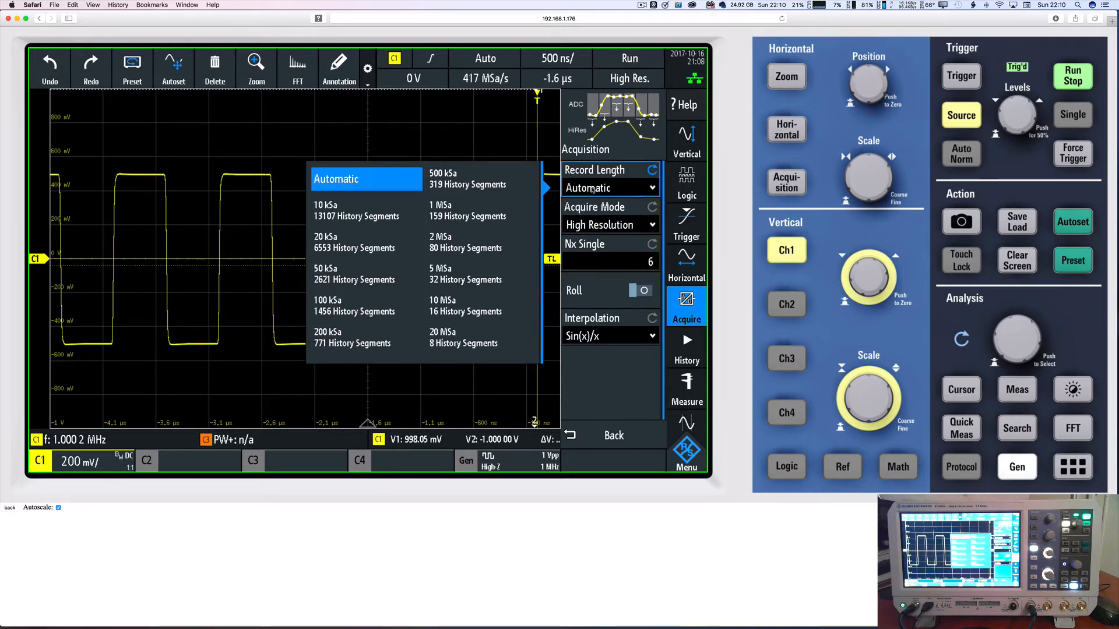
left_click(466, 306)
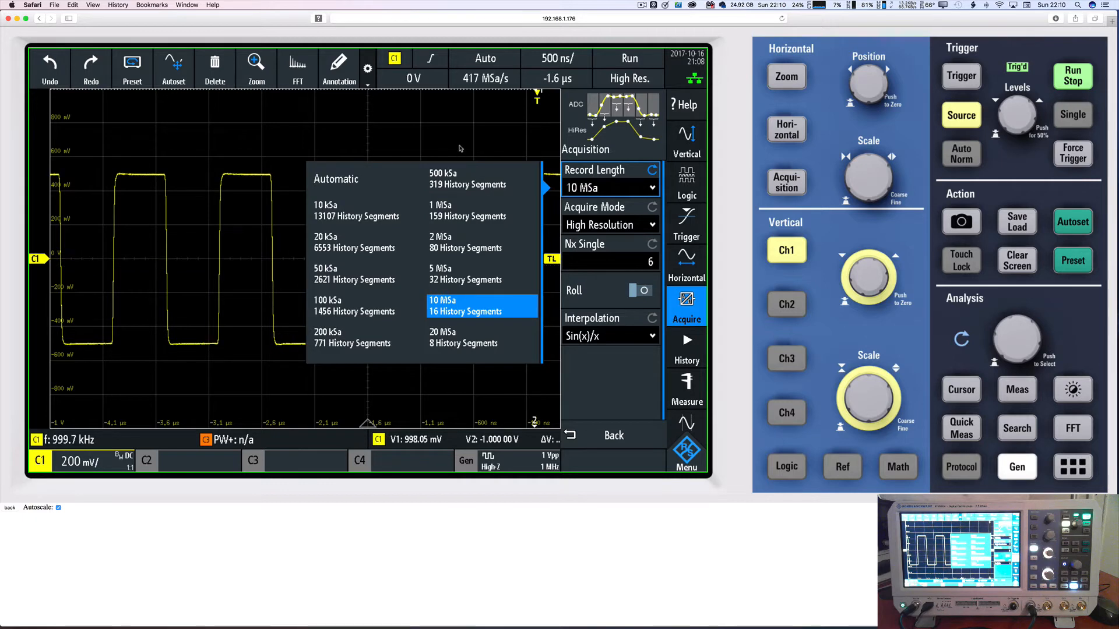
Set the record length to Automatic and Nx Single to its minimum of 1.
left_click(588, 257)
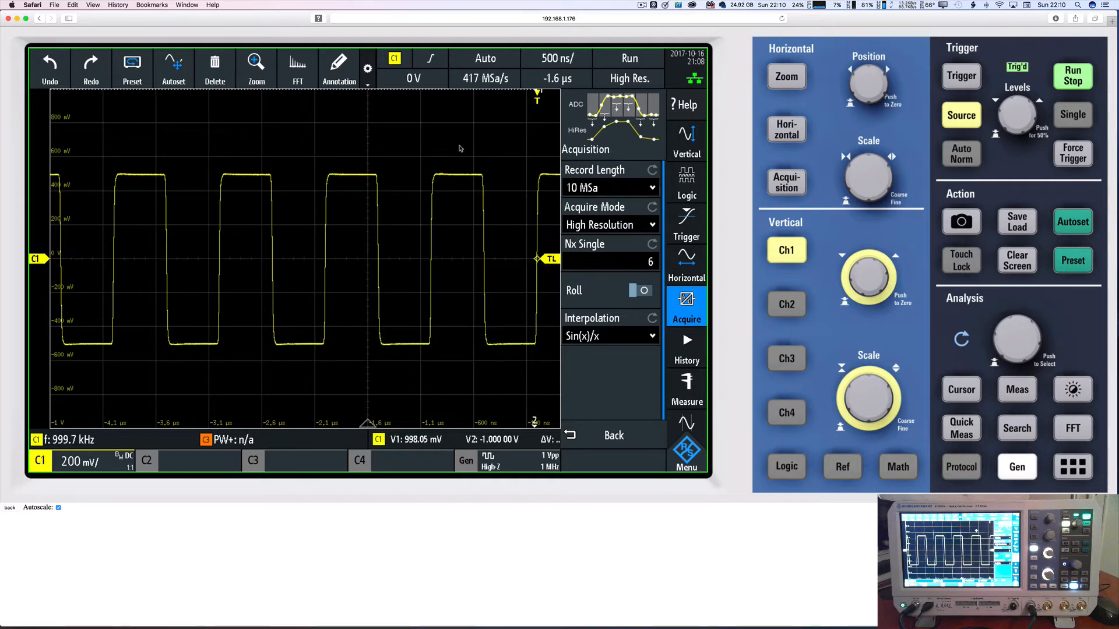
left_click(587, 257)
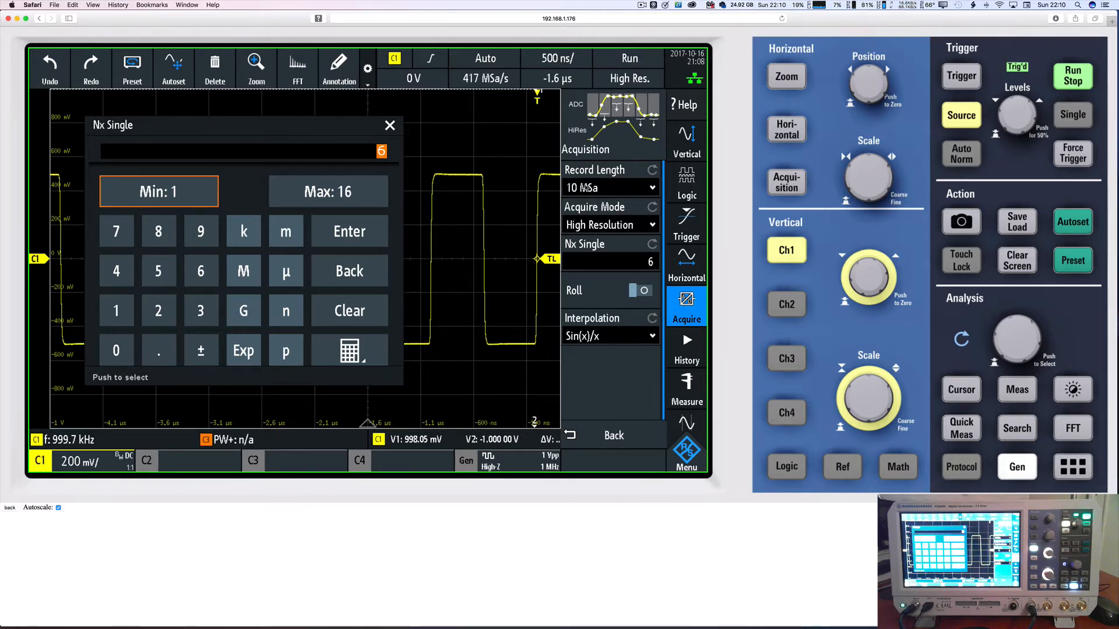
left_click(586, 188)
left_click(387, 182)
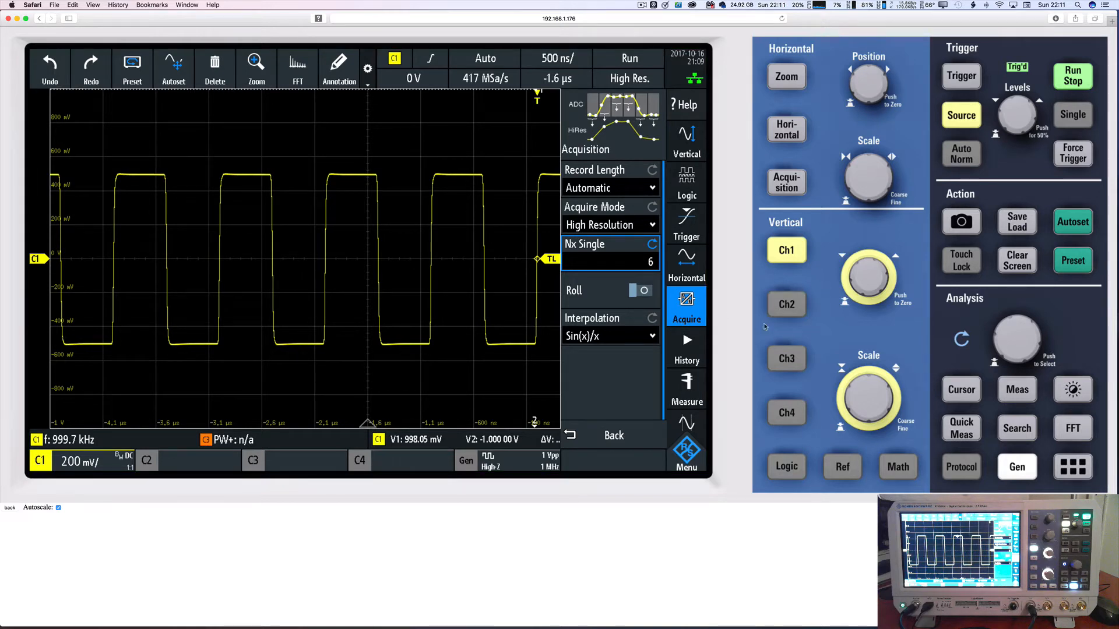
left_click(644, 263)
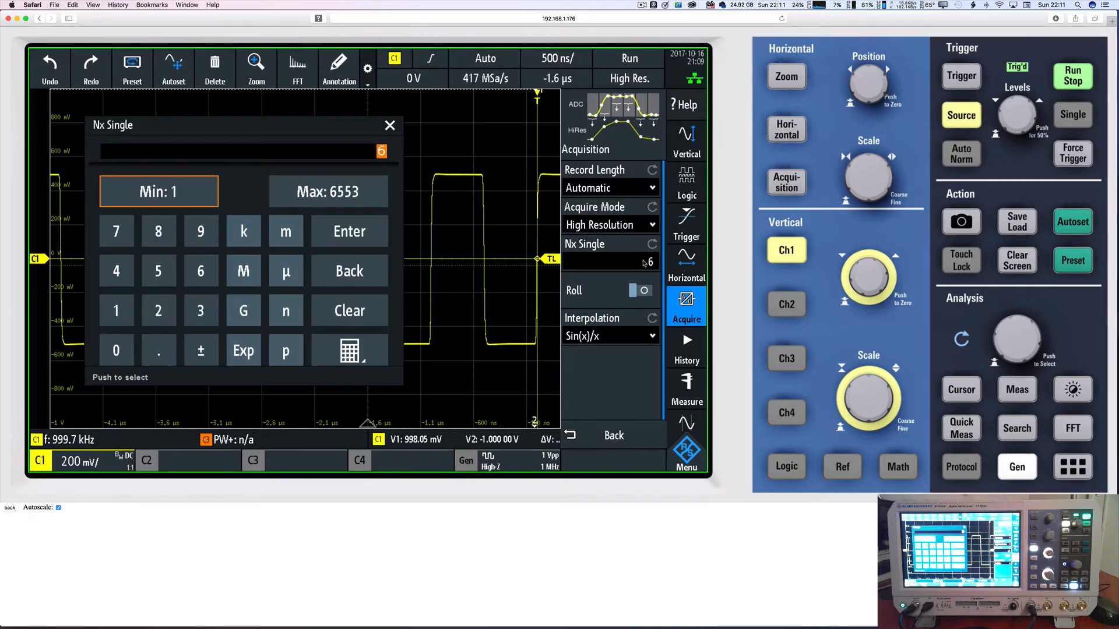
left_click(152, 197)
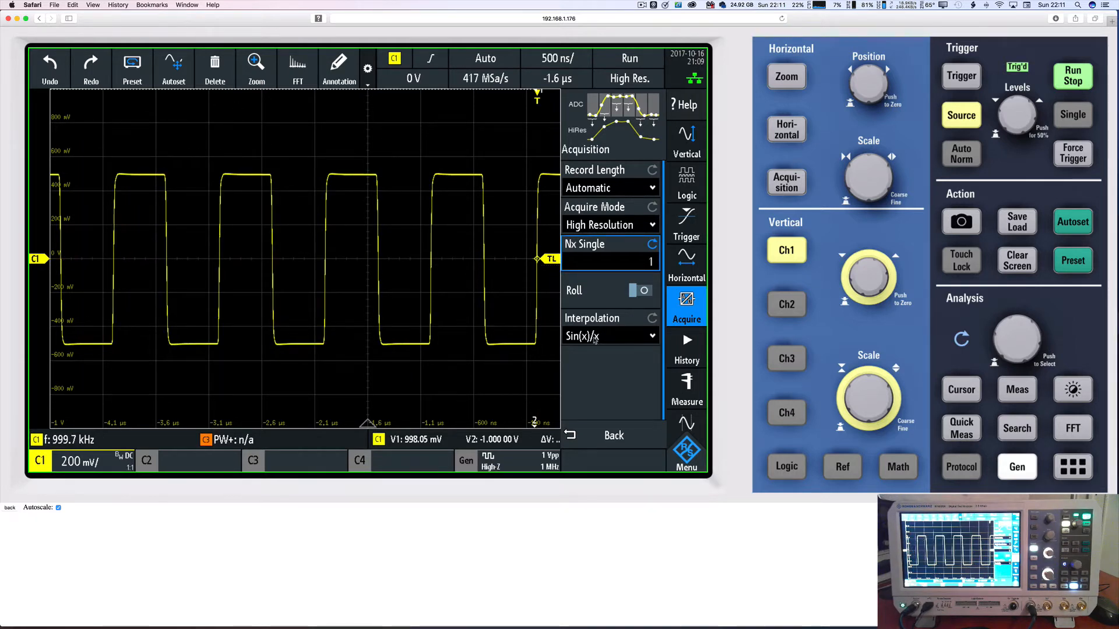
Try the Linear and Sample-Hold interpolation methods, comparing their preview diagrams, and return the interpolation to Sin(x)/x.
left_click(595, 338)
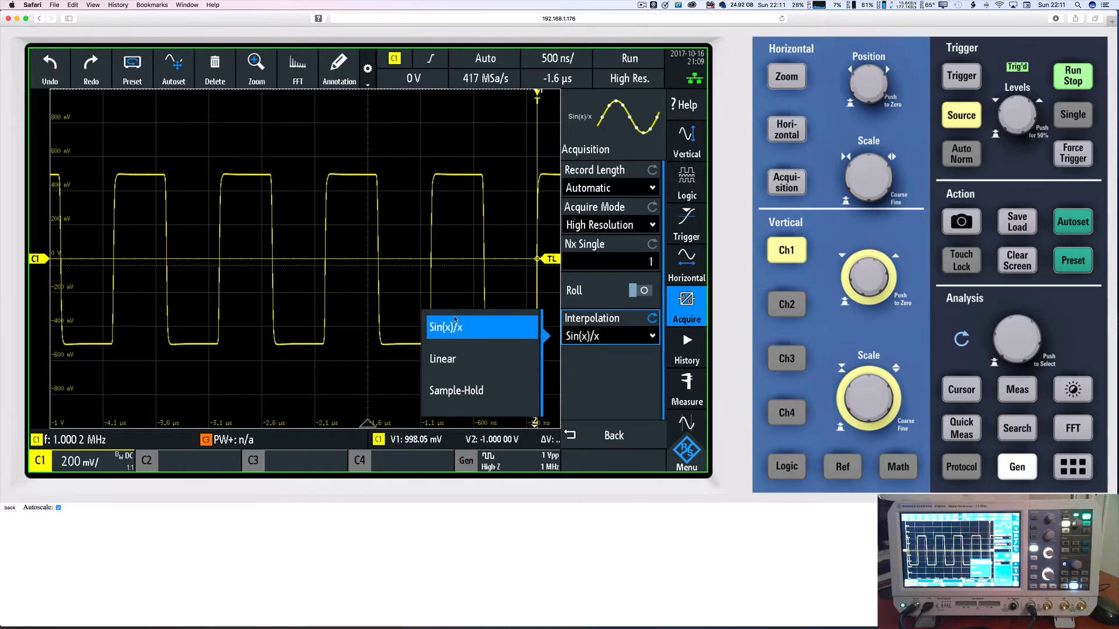
left_click(452, 359)
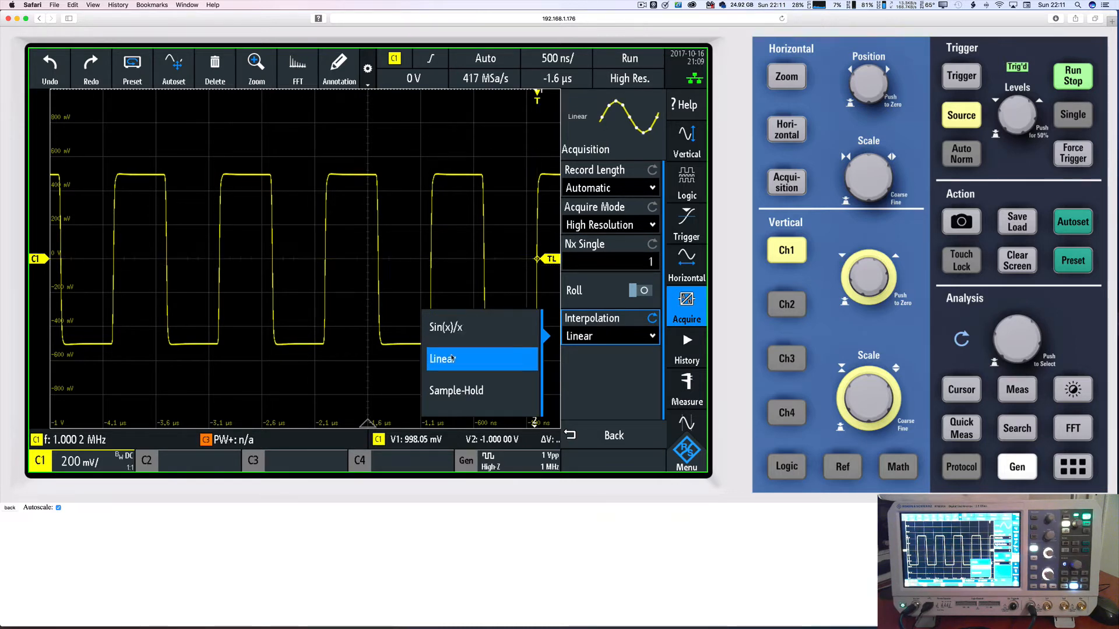
left_click(454, 392)
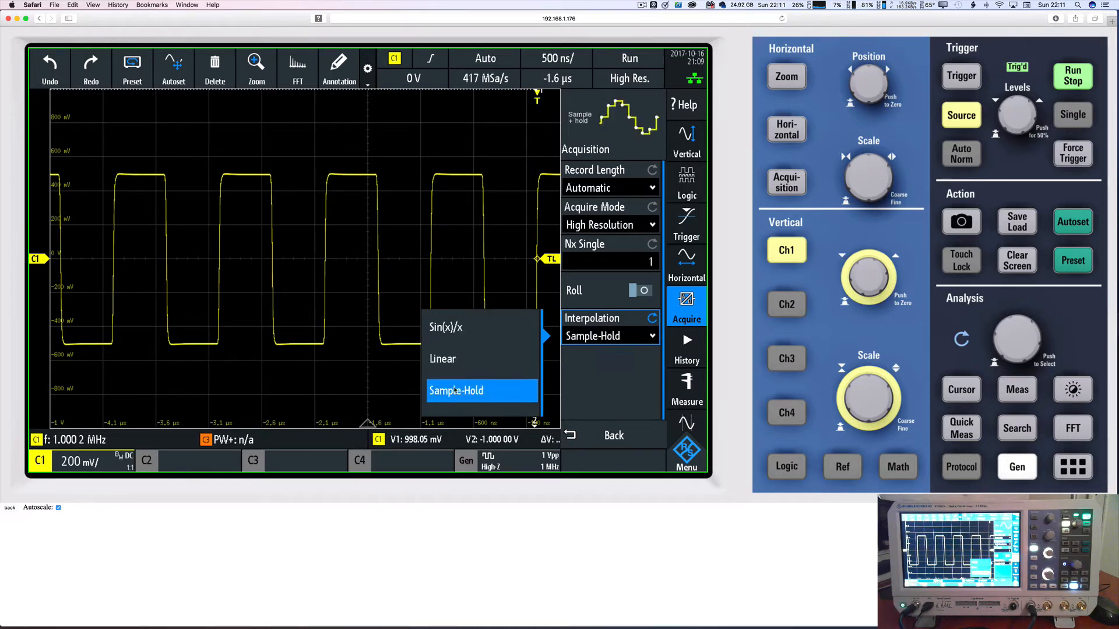
left_click(449, 332)
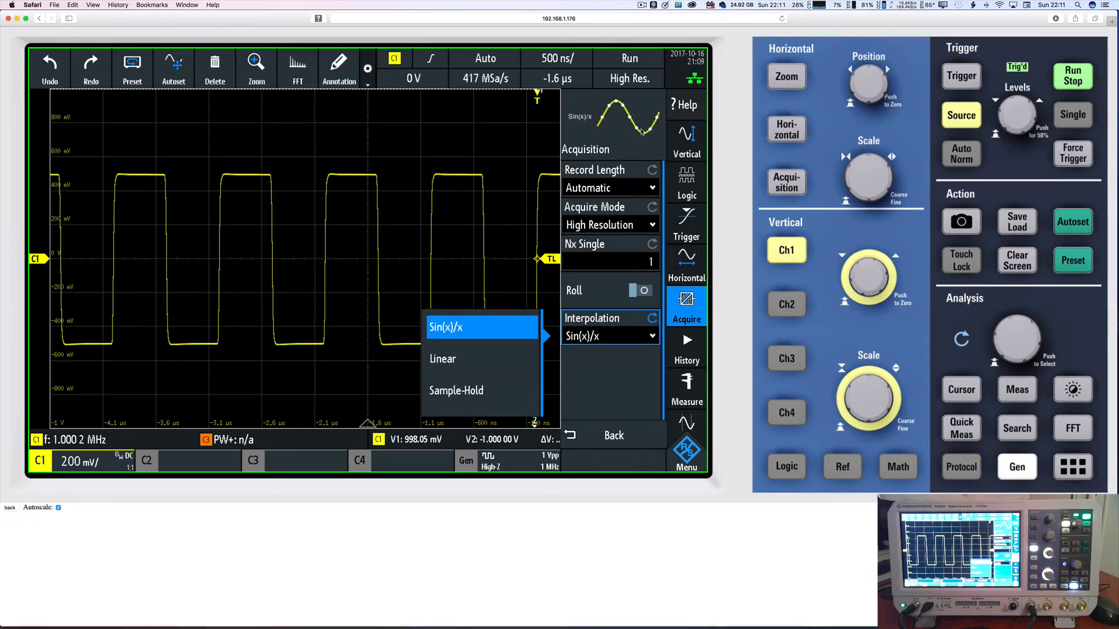
left_click(606, 109)
left_click(592, 339)
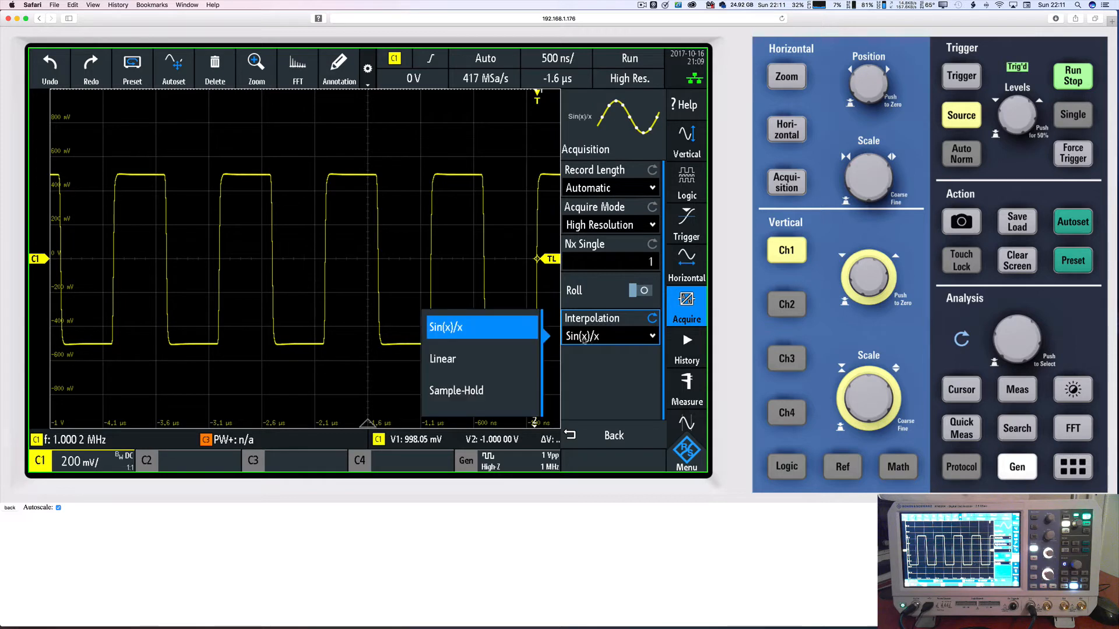
left_click(455, 369)
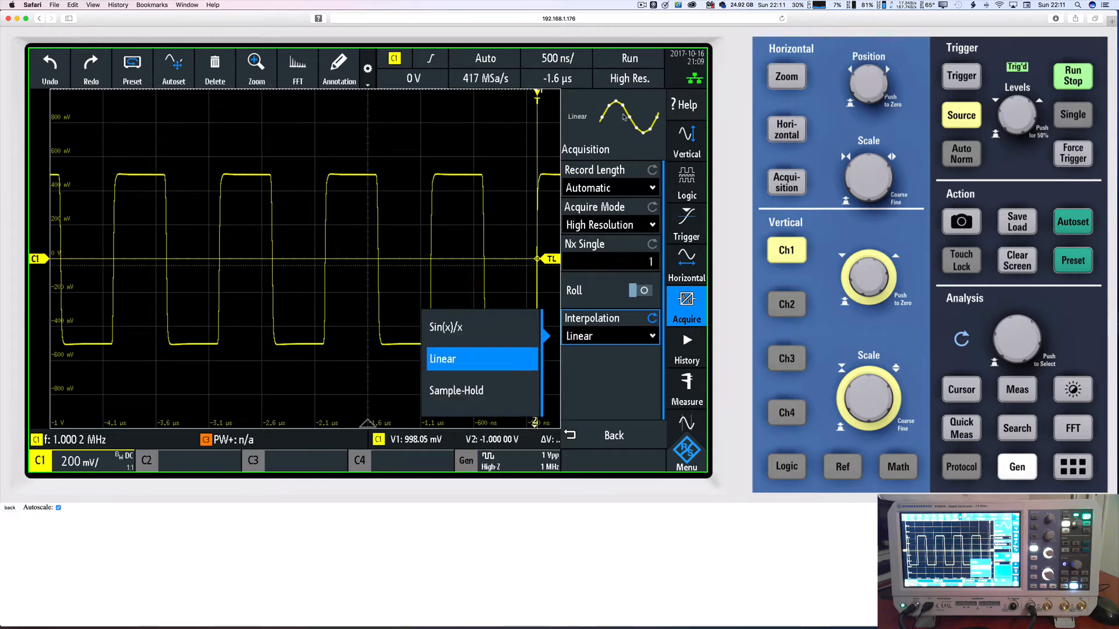
left_click(467, 392)
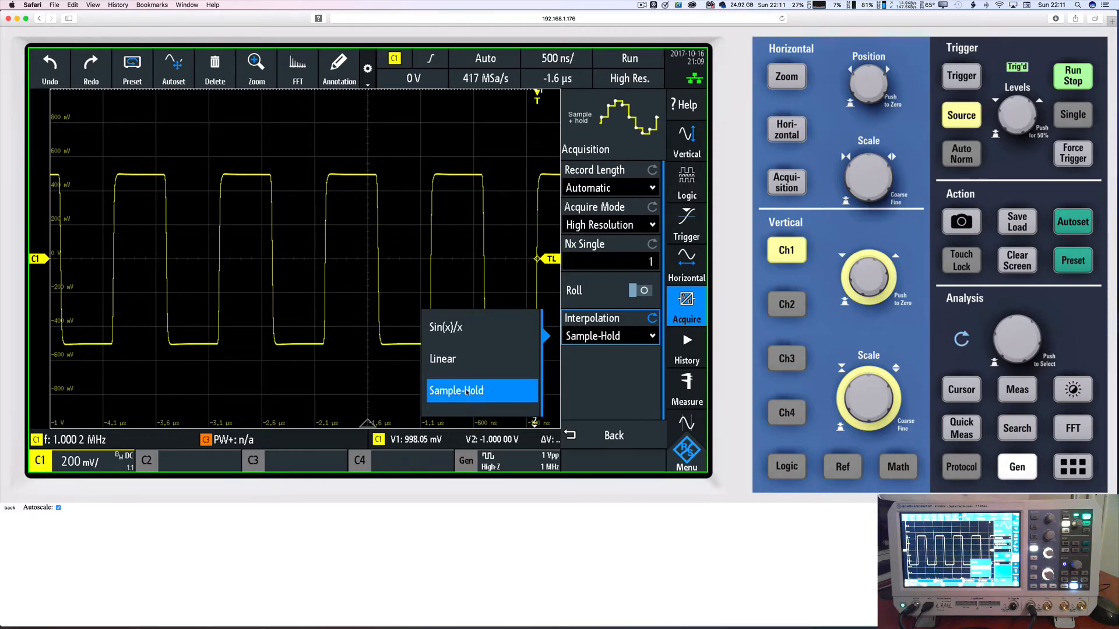
left_click(458, 331)
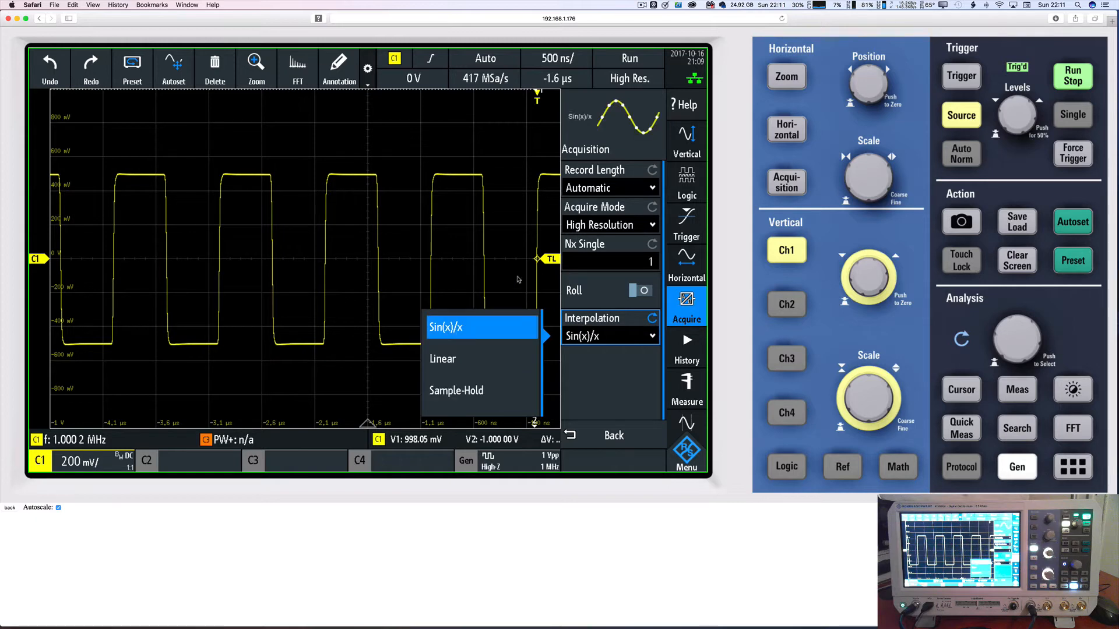
Display the help text on interpolation and move its window clear of the acquisition settings.
left_click(687, 105)
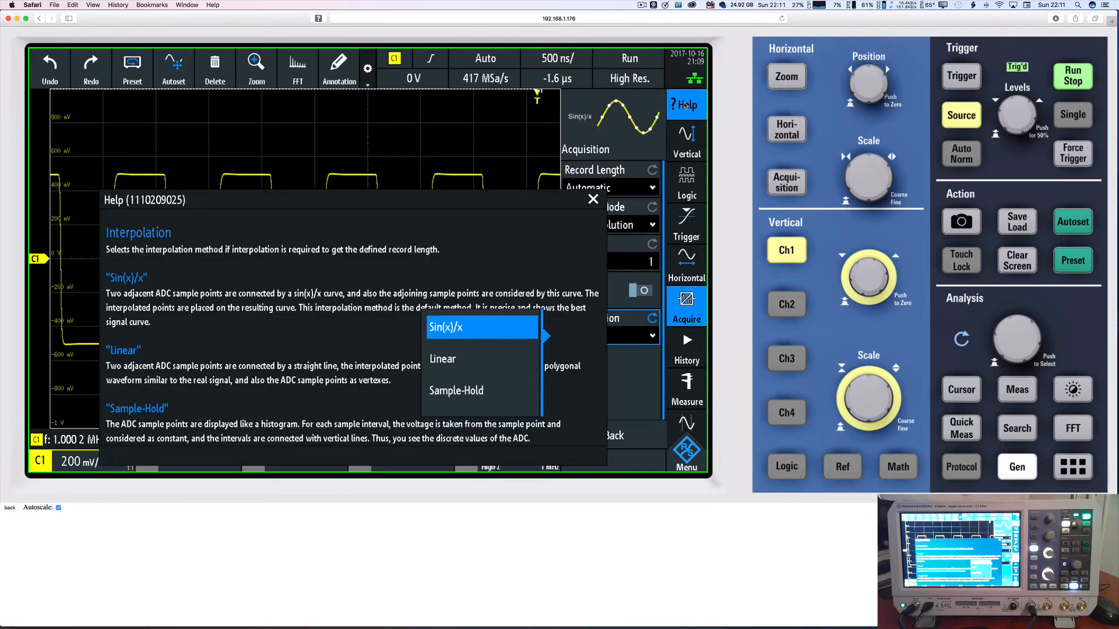
left_click(280, 300)
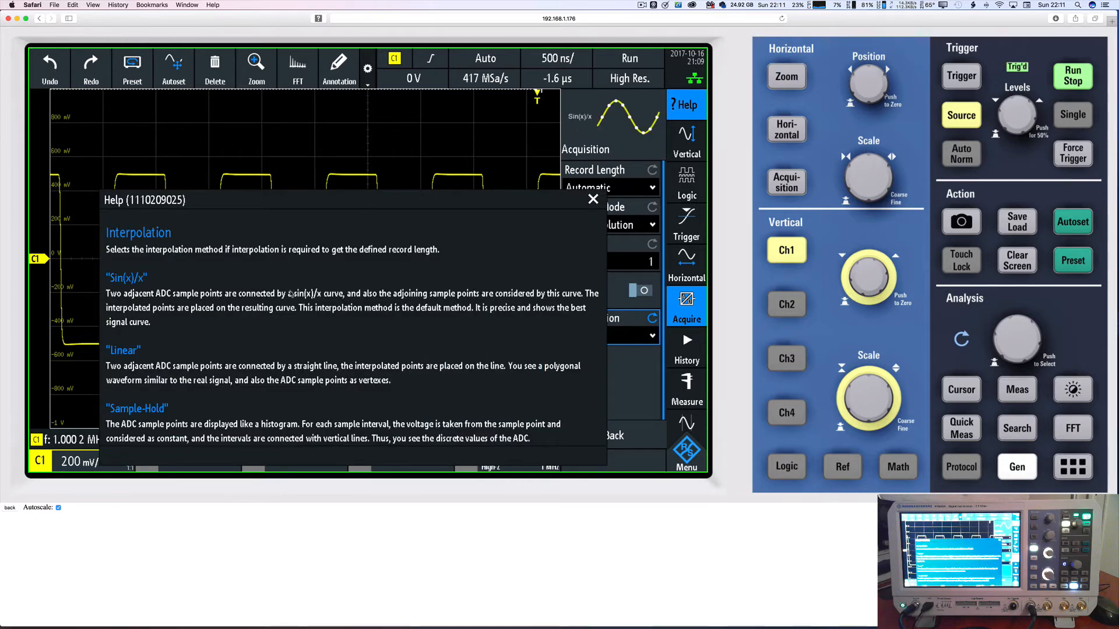
left_click_drag(271, 201, 223, 130)
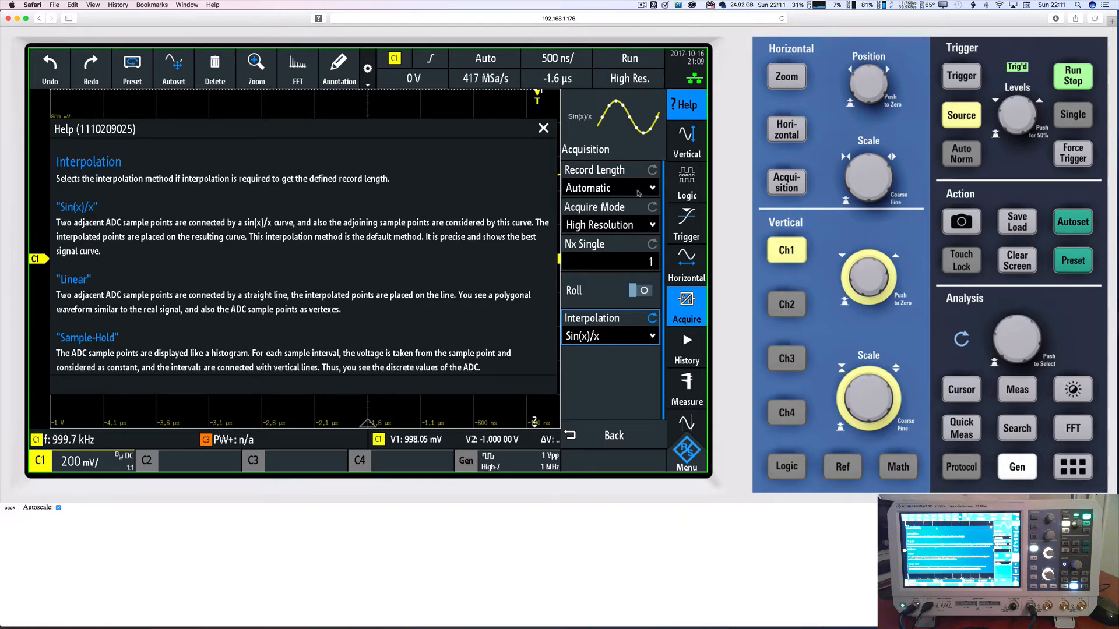
View the help text on record length, set the record length to 20 kSa, and close the help and acquisition settings.
left_click(609, 188)
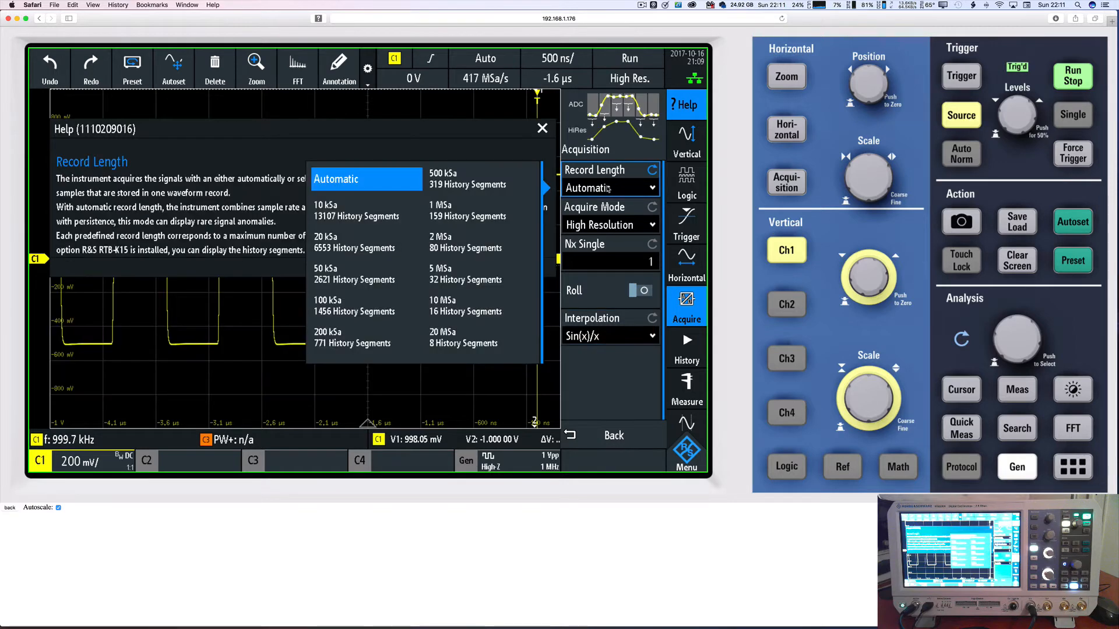
left_click(685, 109)
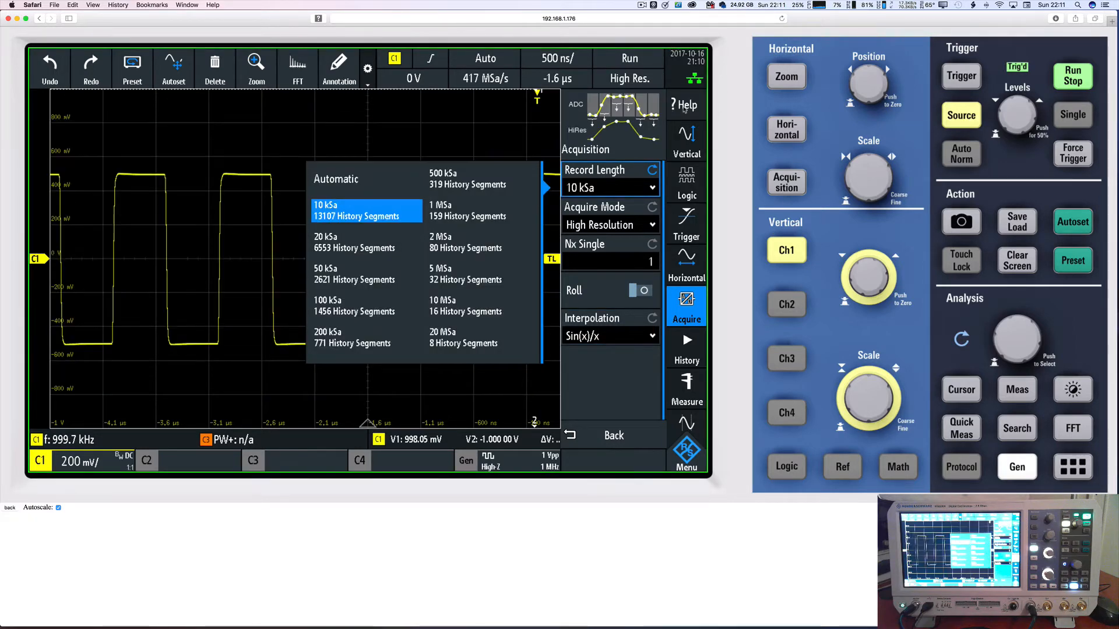
left_click(685, 109)
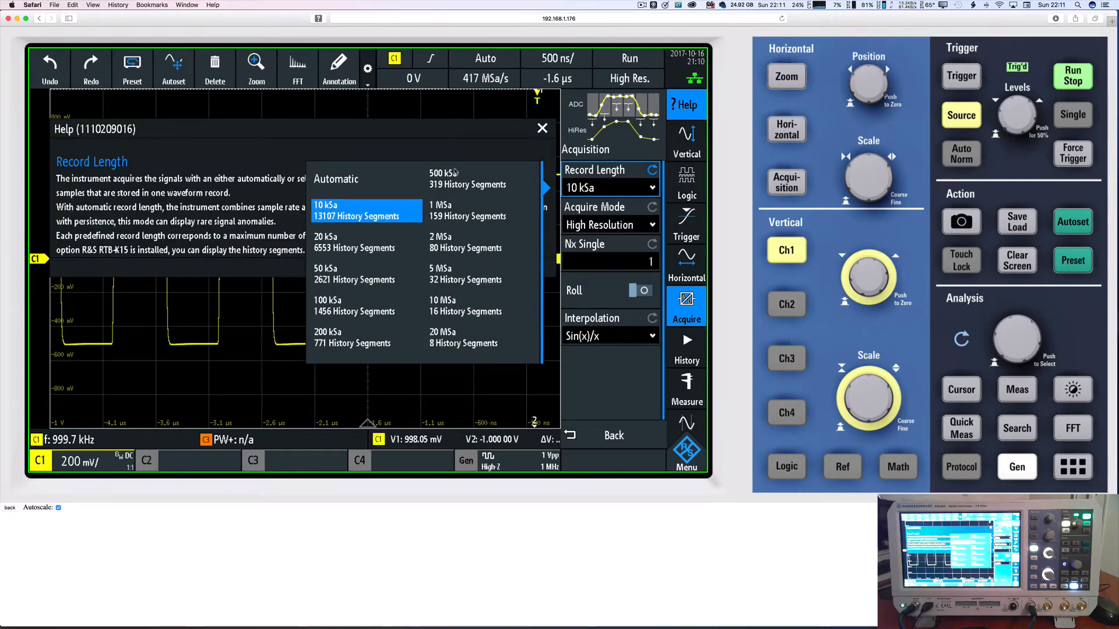
left_click(277, 134)
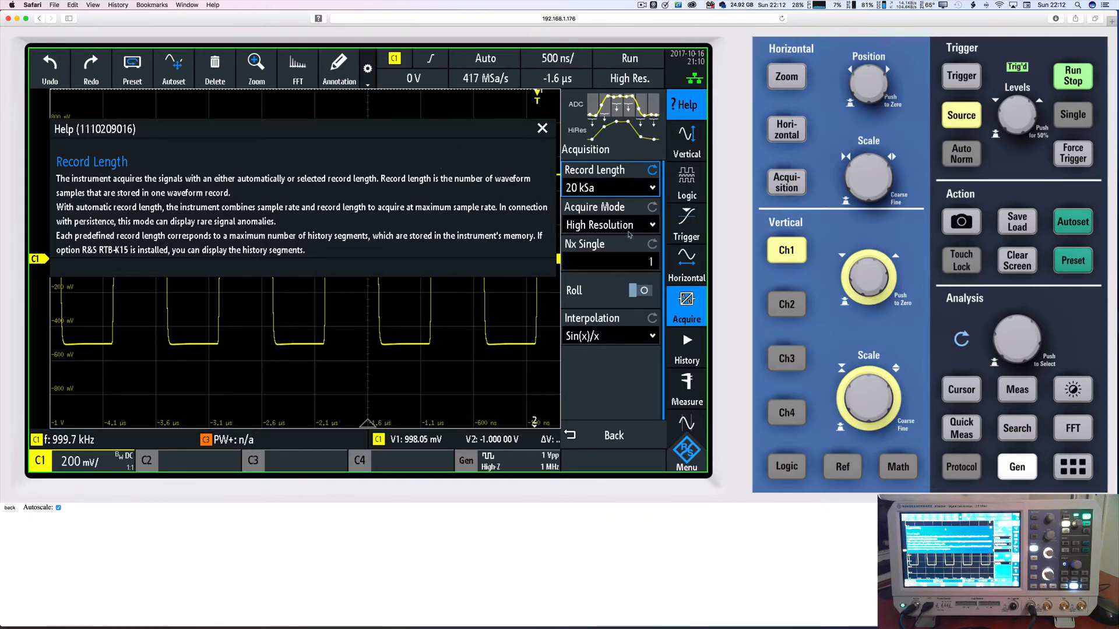
left_click(542, 129)
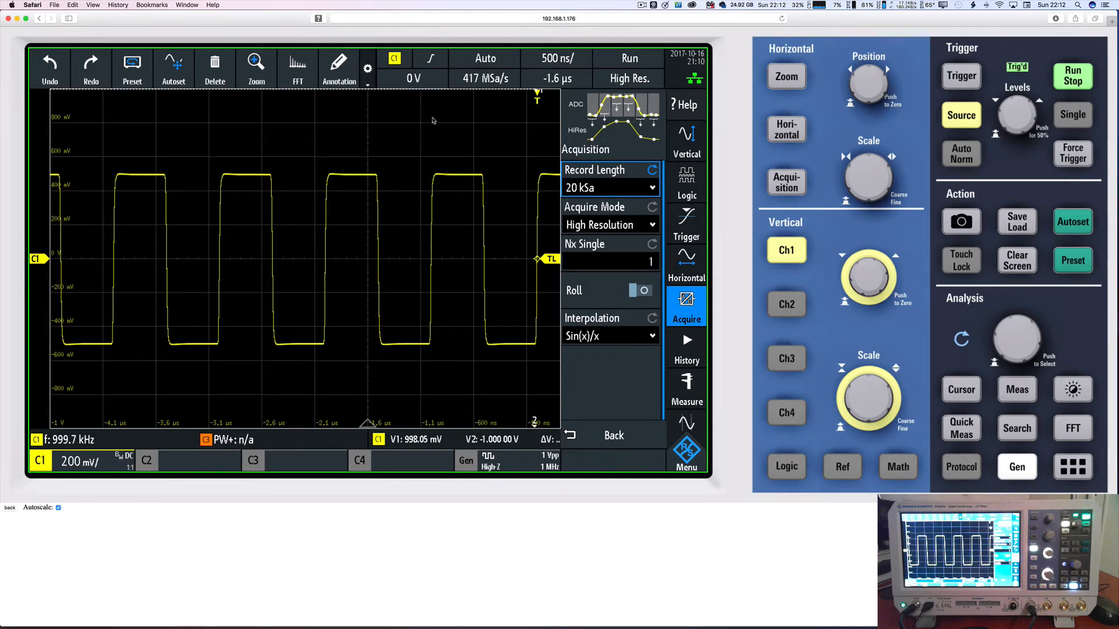
left_click(418, 145)
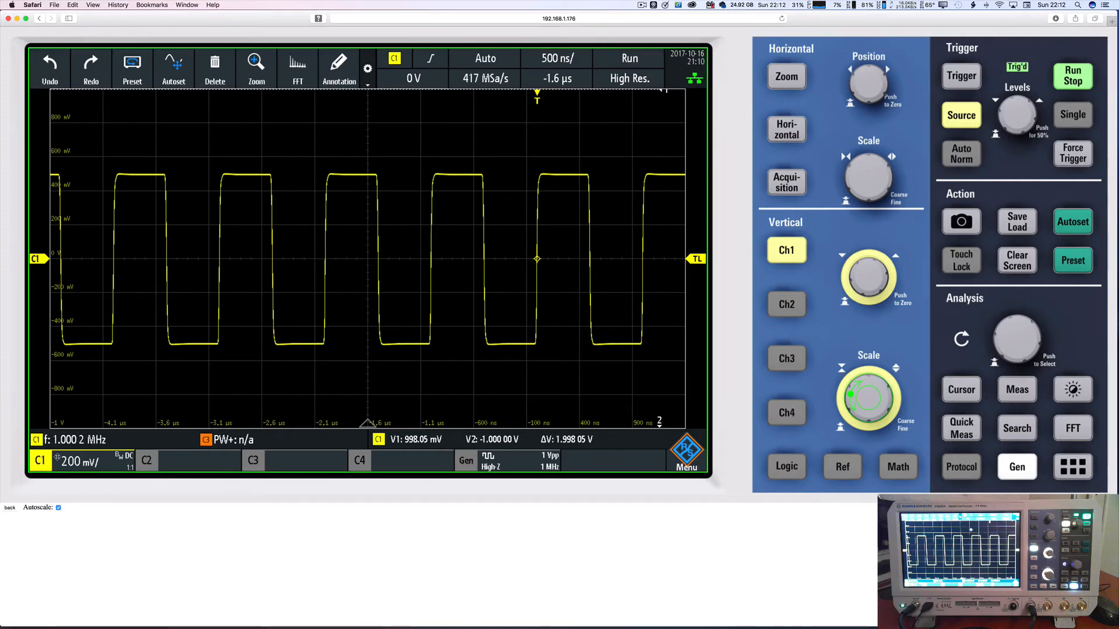
Try ground and AC coupling on channel 1 and return it to DC coupling.
left_click(39, 461)
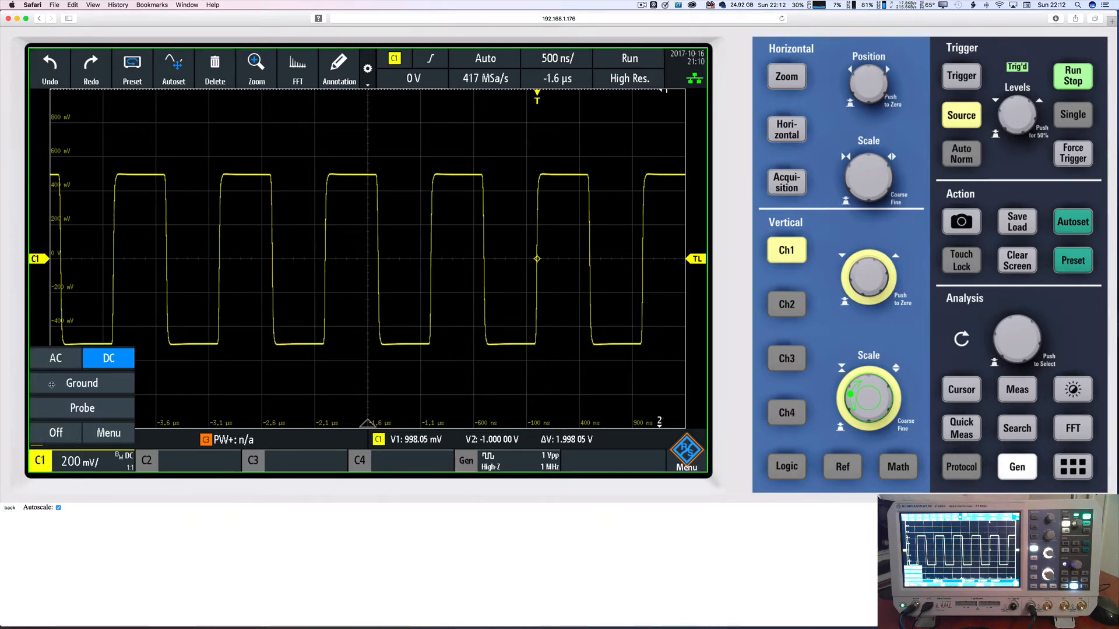
left_click(82, 384)
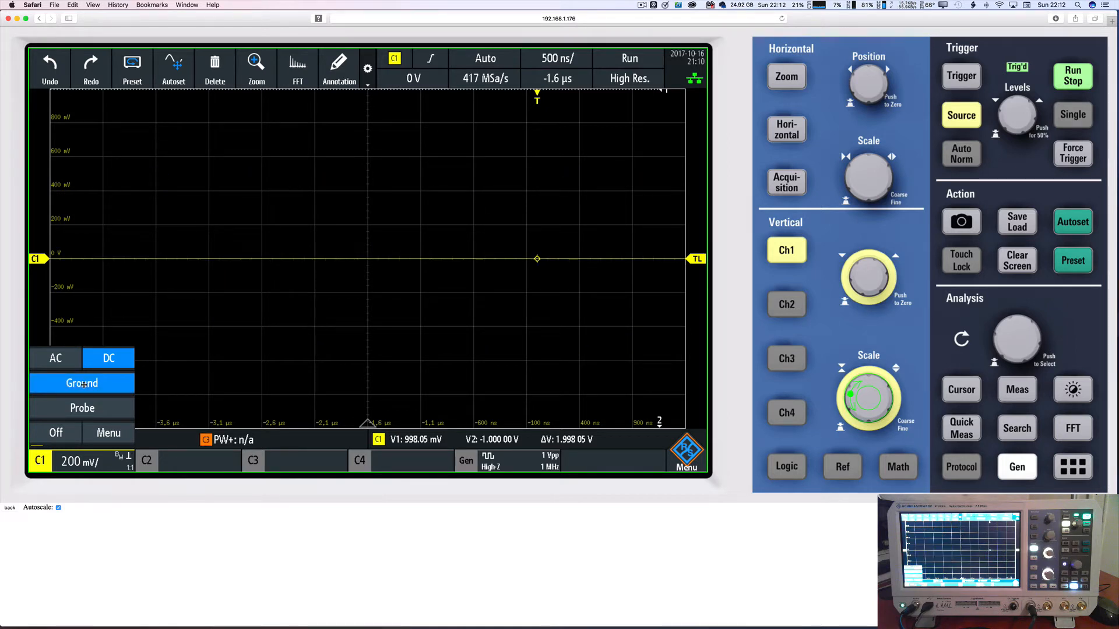
left_click(62, 358)
left_click(79, 385)
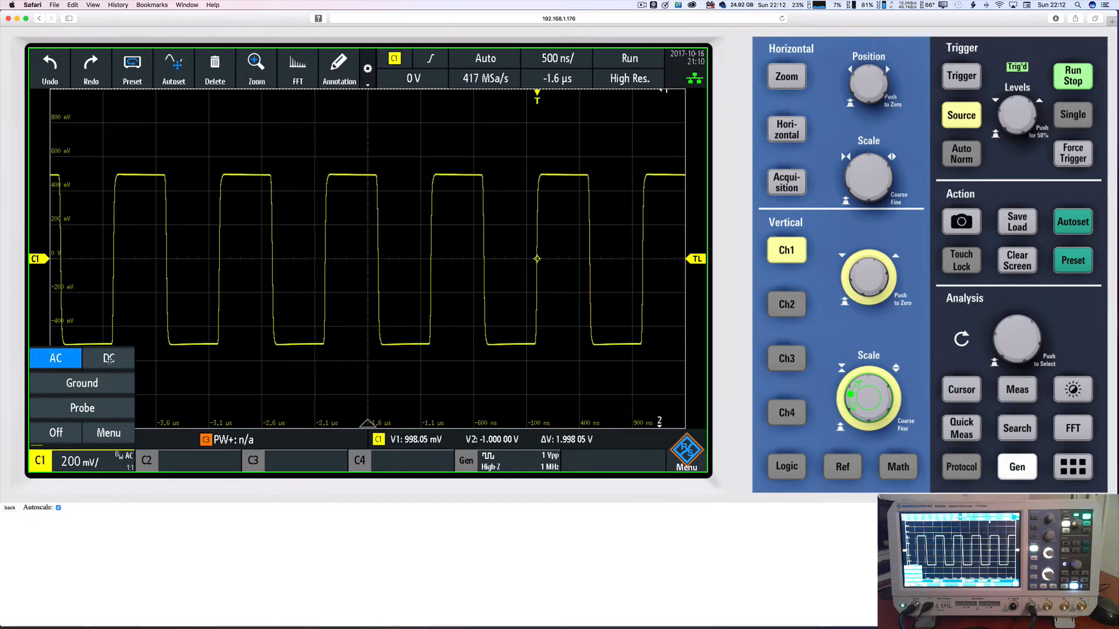
left_click(108, 361)
left_click(65, 358)
left_click(119, 360)
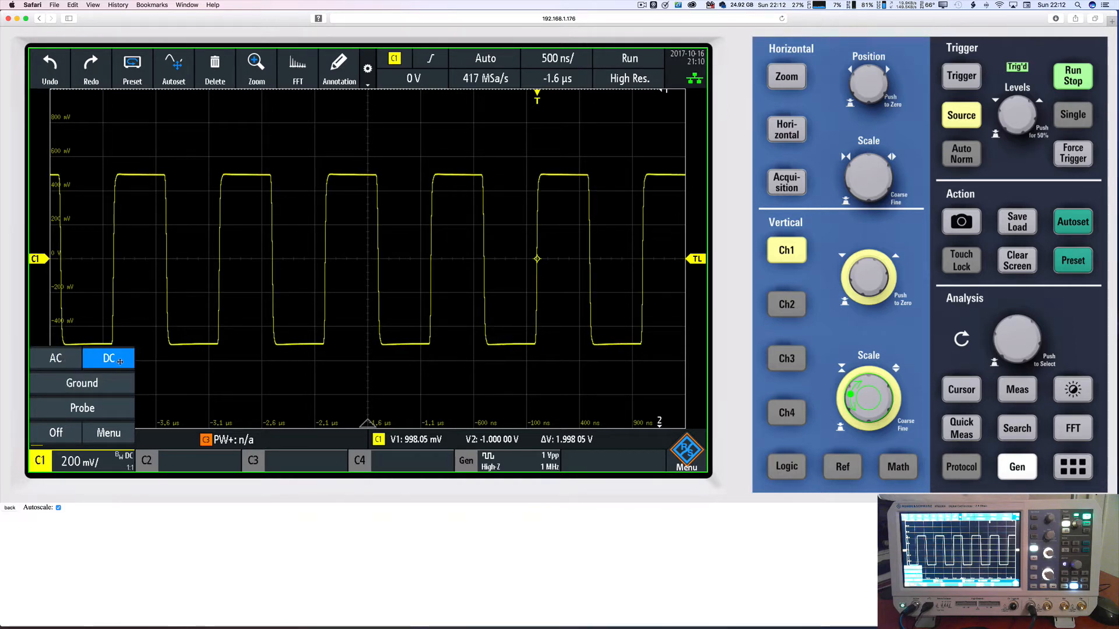
Open channel 1's probe settings and switch the probe unit to amperes and back to volts.
left_click(99, 409)
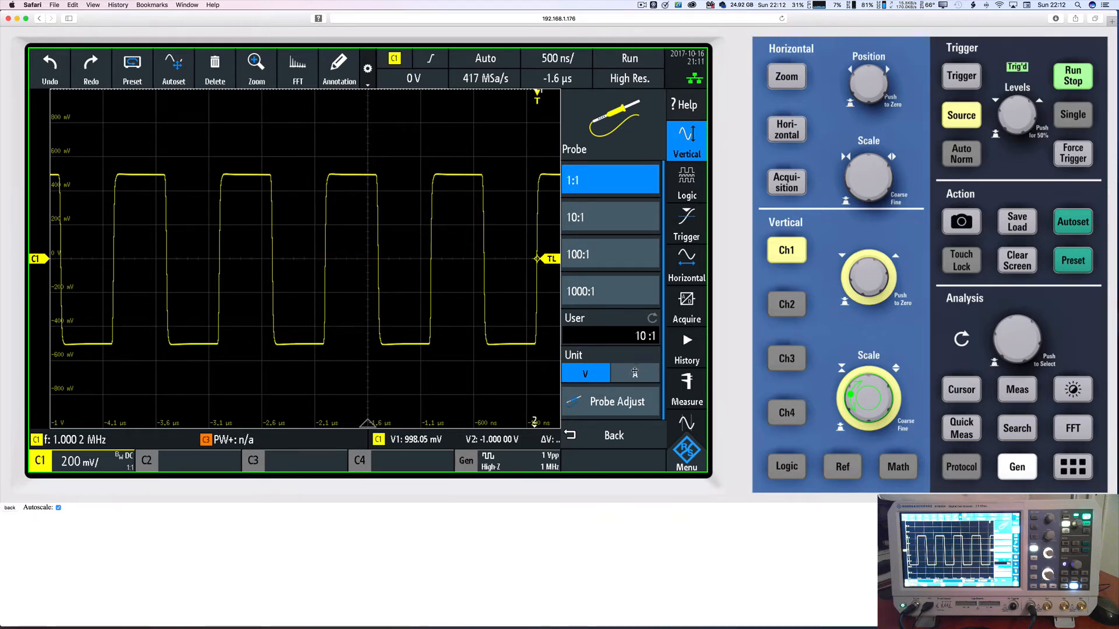
left_click(628, 372)
left_click(616, 374)
left_click(635, 374)
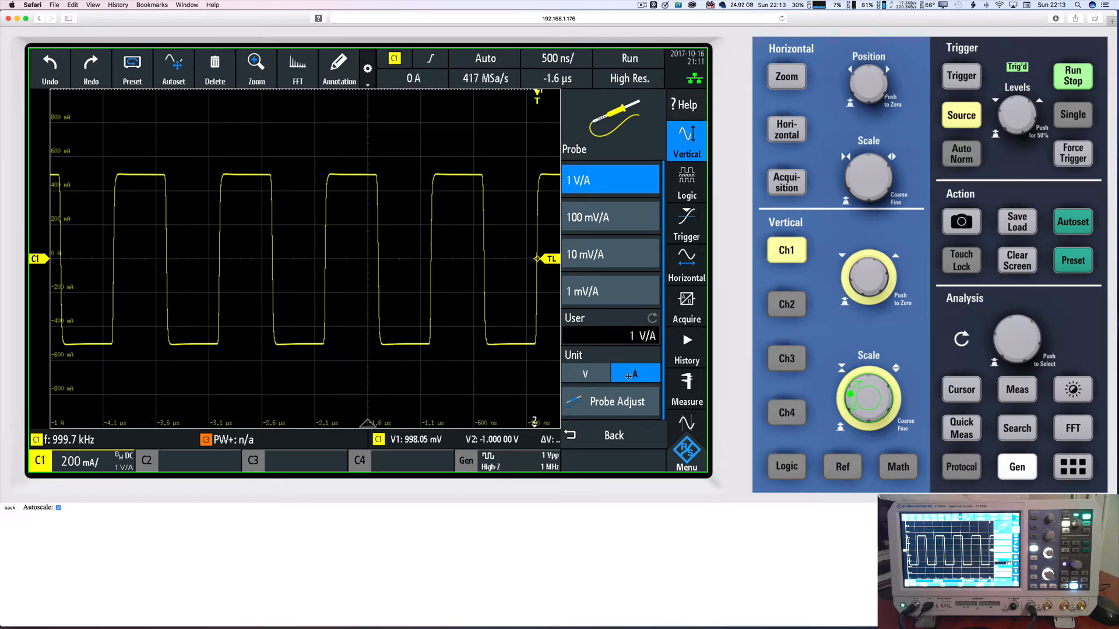
left_click(591, 376)
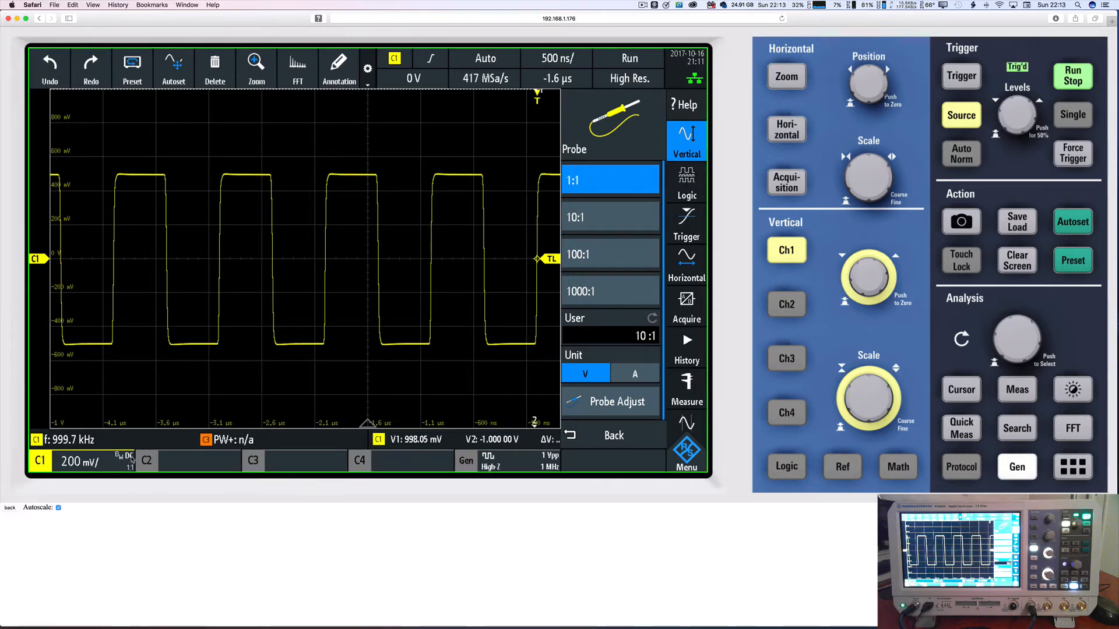
Switch channel 1's probe attenuation to 10:1 and back to 1:1, twice in a row.
left_click(588, 222)
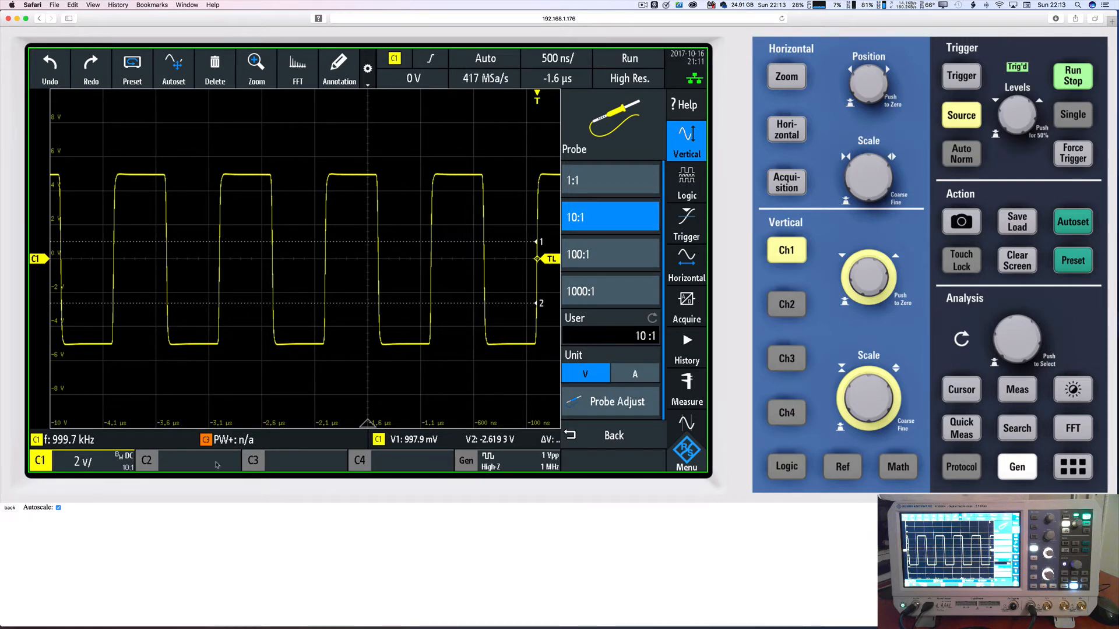
left_click(591, 188)
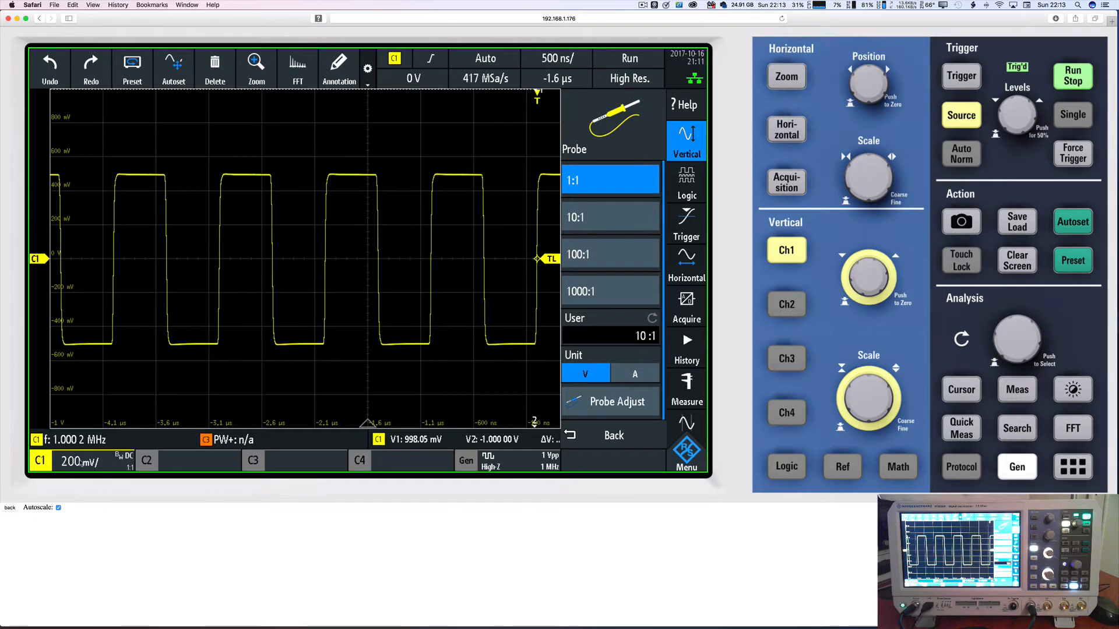
left_click(586, 217)
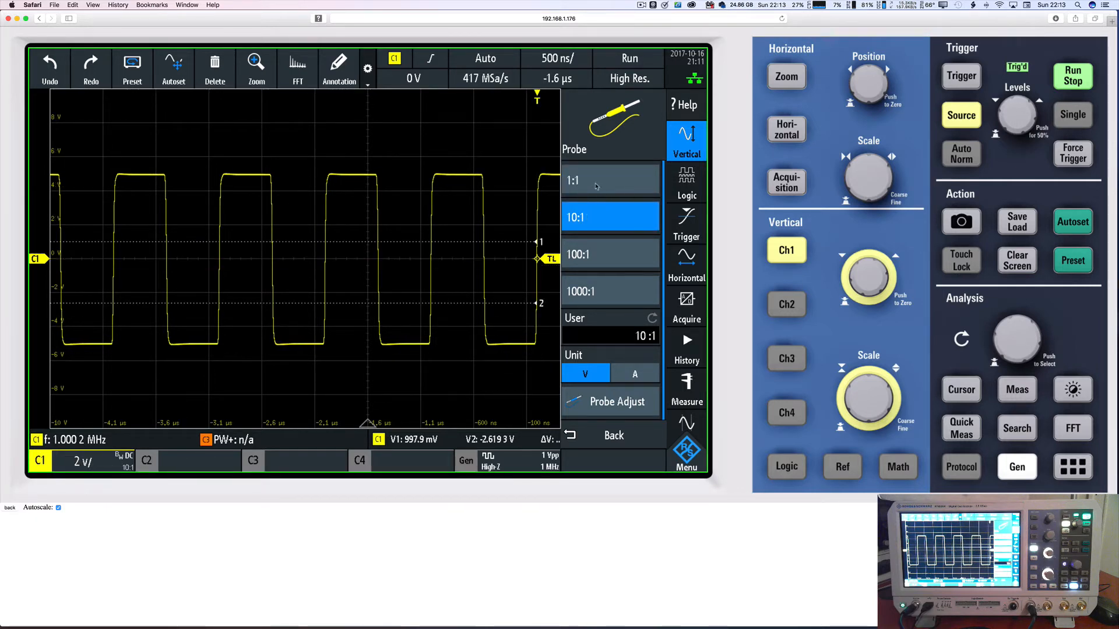
left_click(600, 187)
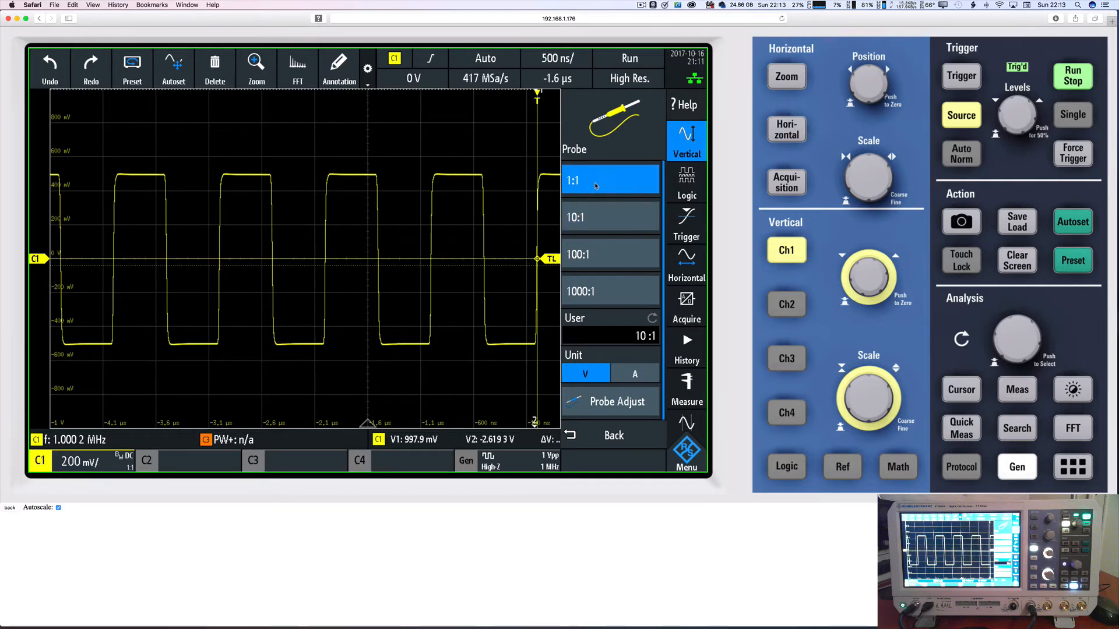
Enter a user-defined probe attenuation of 1.235 for channel 1.
left_click(629, 336)
left_click(629, 336)
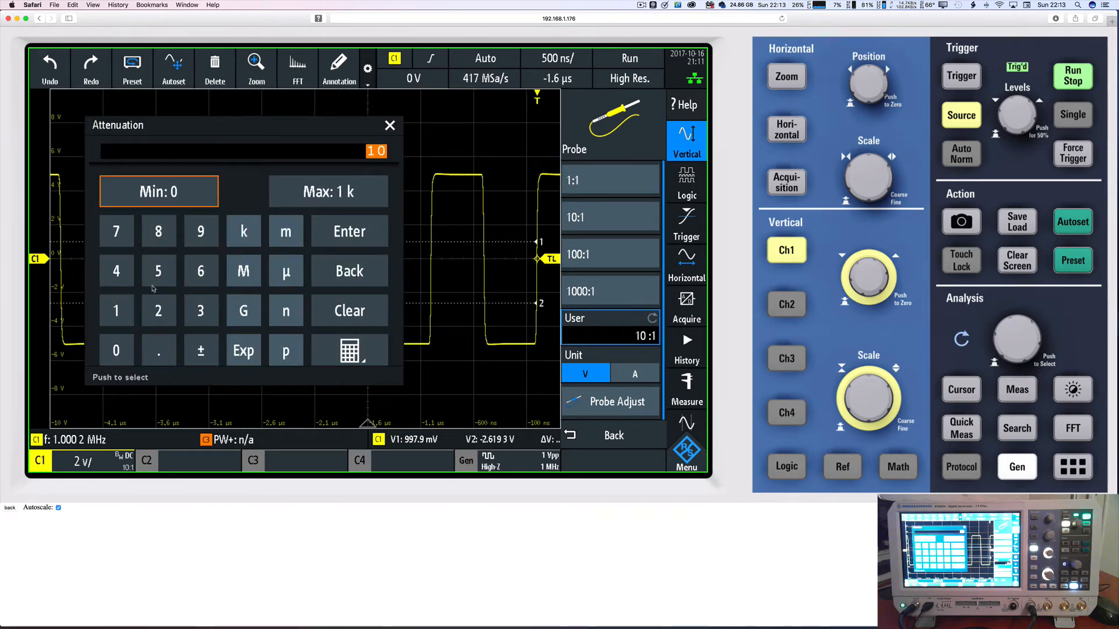
left_click(116, 310)
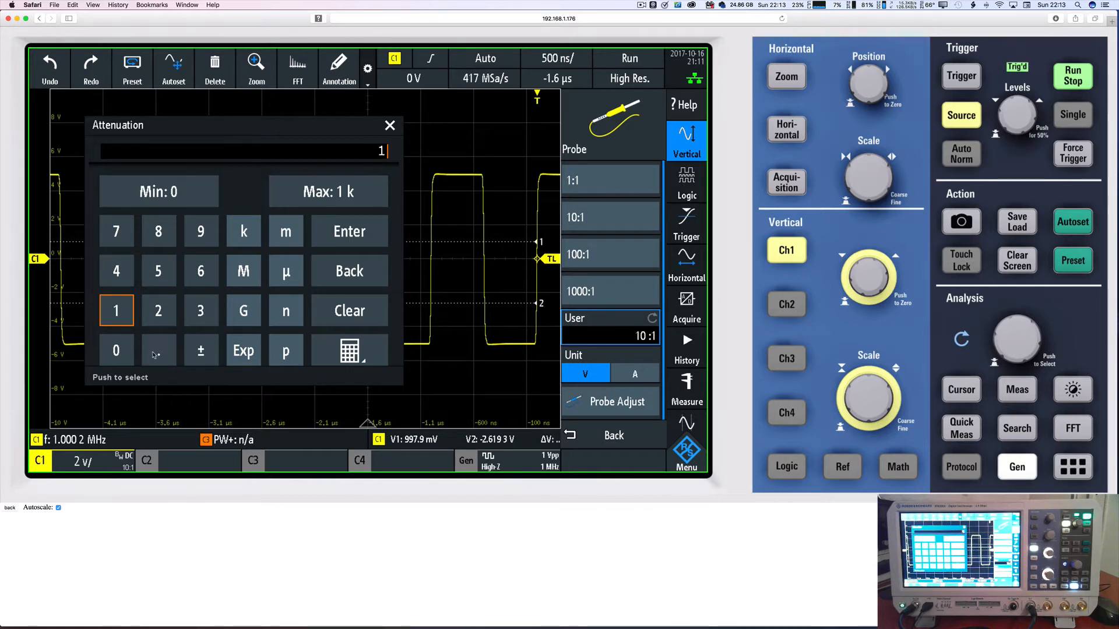
left_click(158, 350)
left_click(158, 311)
left_click(200, 311)
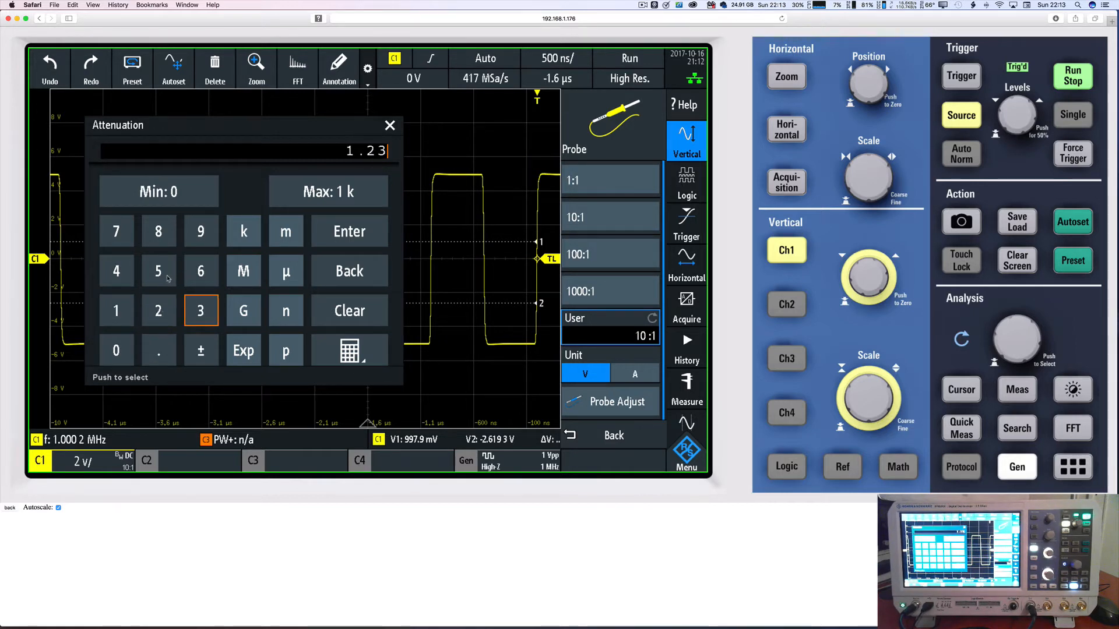
left_click(158, 271)
left_click(362, 234)
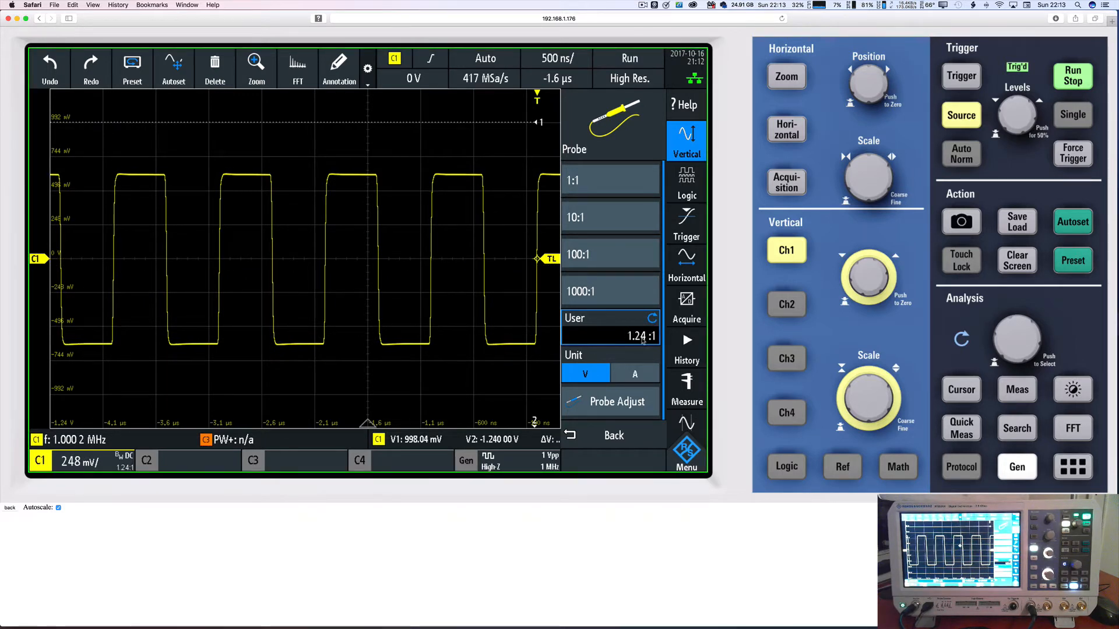
Set channel 1's user-defined probe attenuation to 3.33:1.
left_click(600, 337)
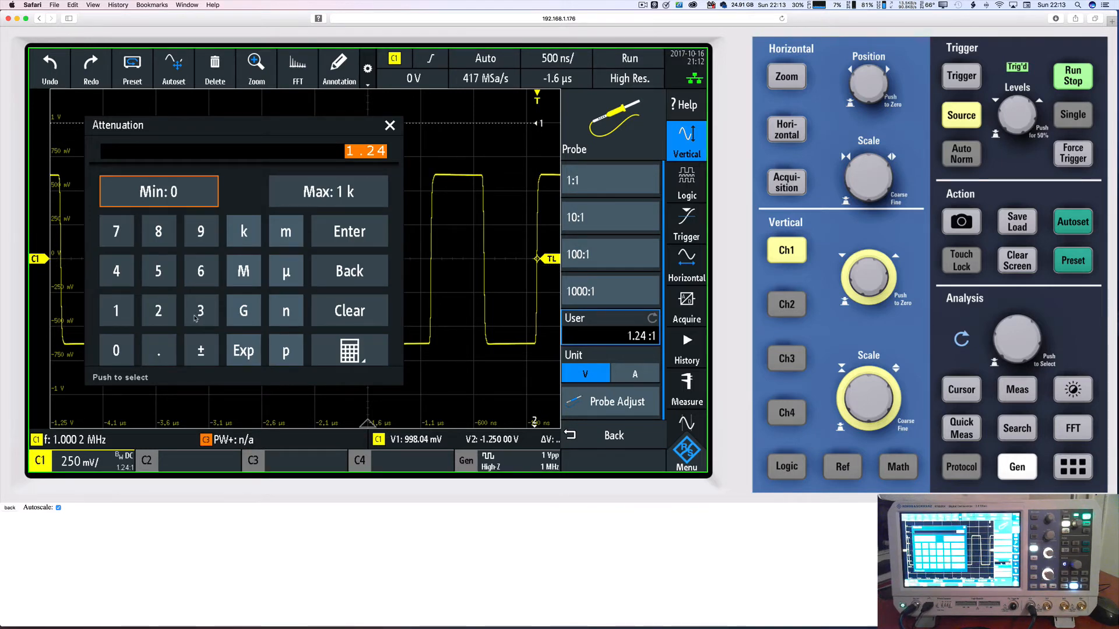
left_click(192, 319)
left_click(157, 352)
left_click(198, 315)
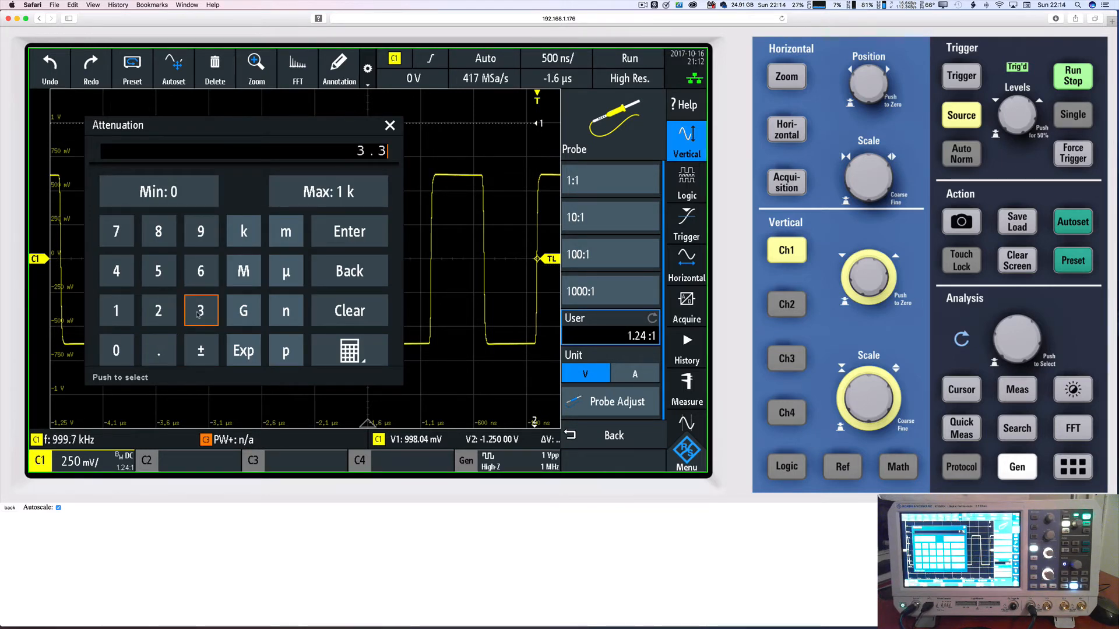
left_click(198, 315)
left_click(347, 240)
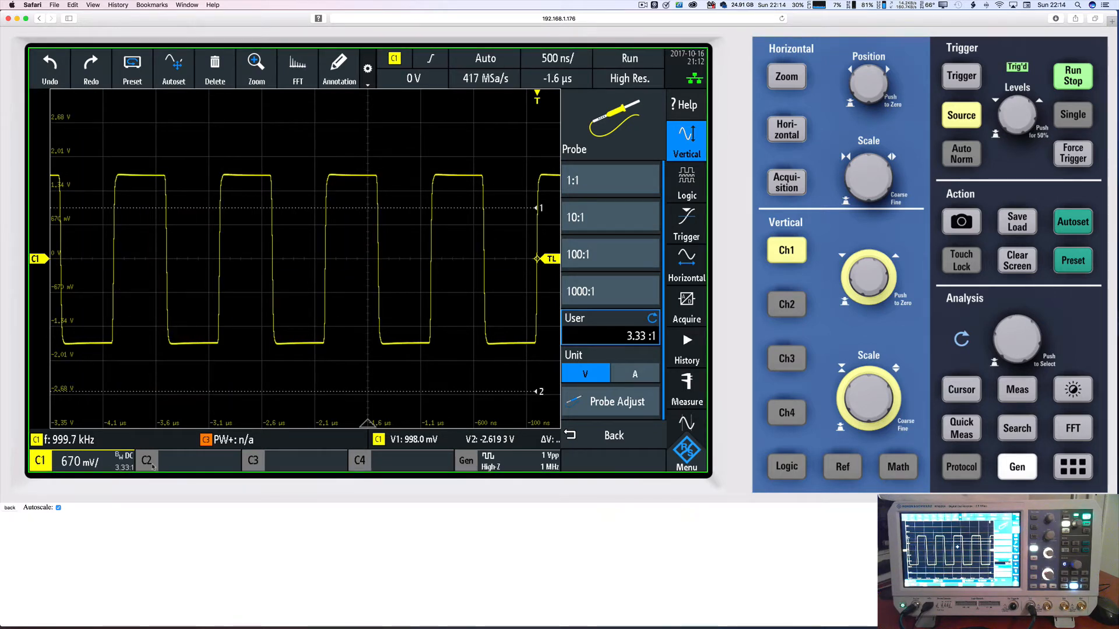
Set channel 1's user probe attenuation to its minimum, raise it to 0.011:1, and dismiss the attenuation entry window.
left_click(631, 337)
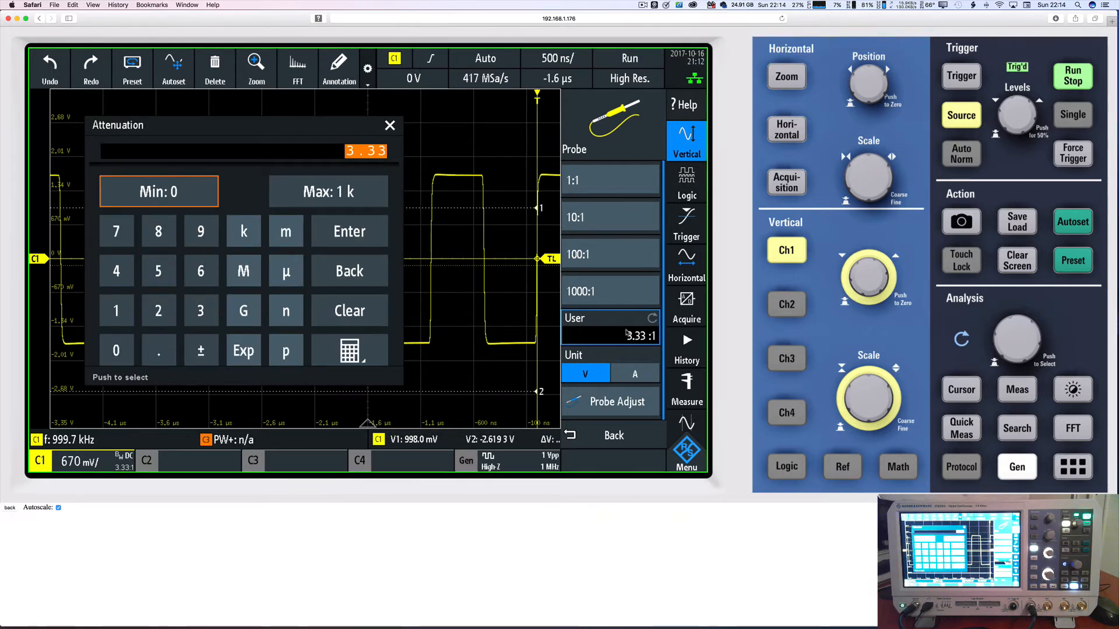
left_click(1020, 334)
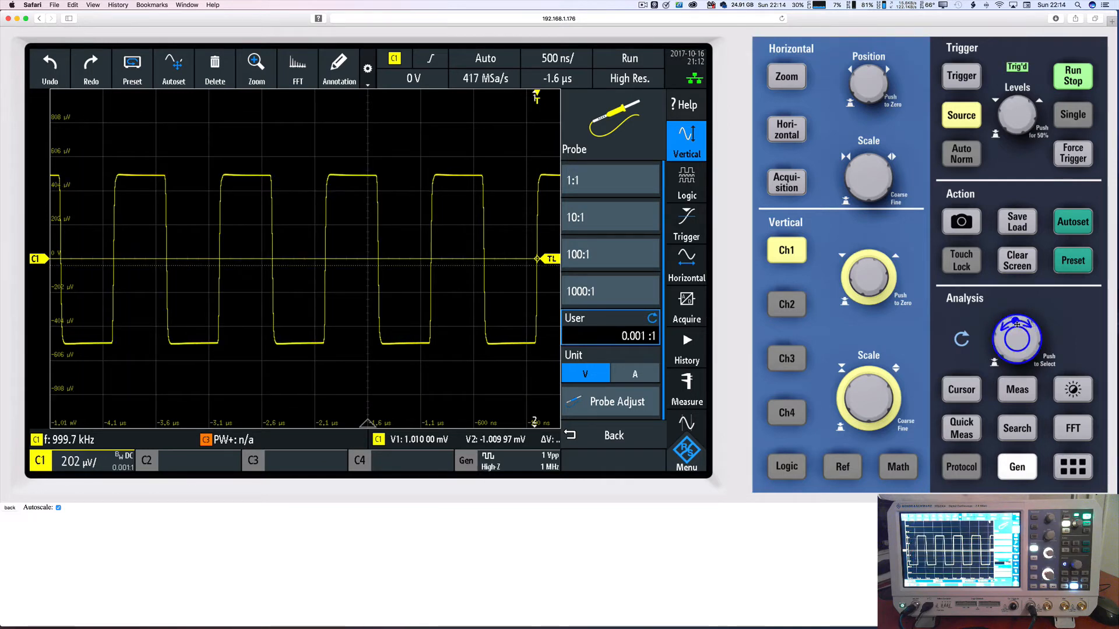
mouse_move(1017, 324)
left_mouse_down()
mouse_move(1025, 340)
mouse_move(1003, 330)
left_mouse_up()
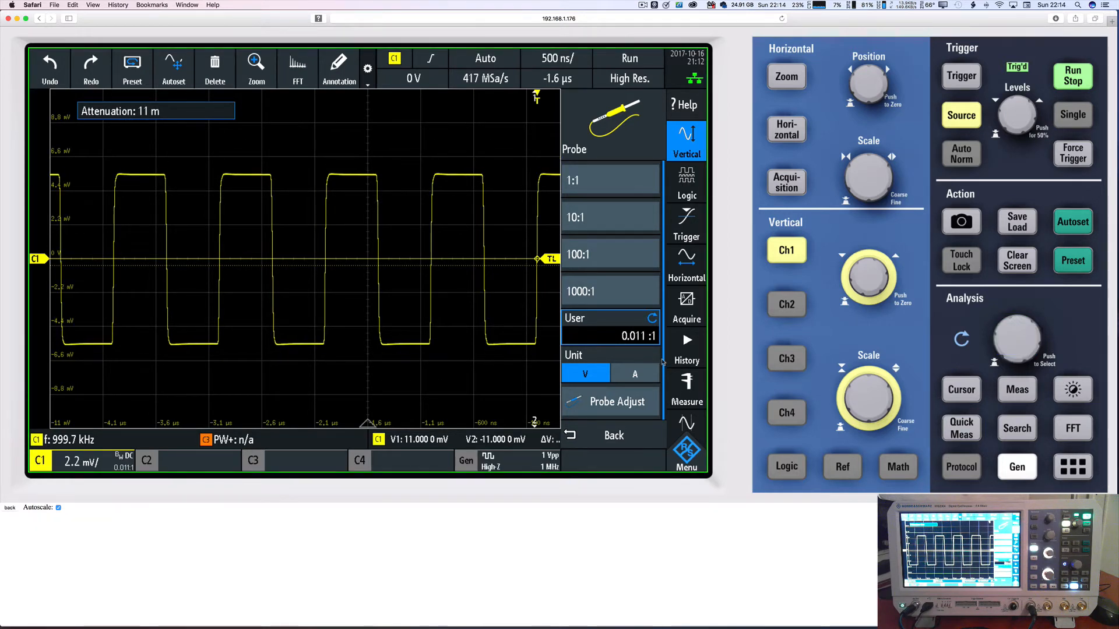
left_click(621, 341)
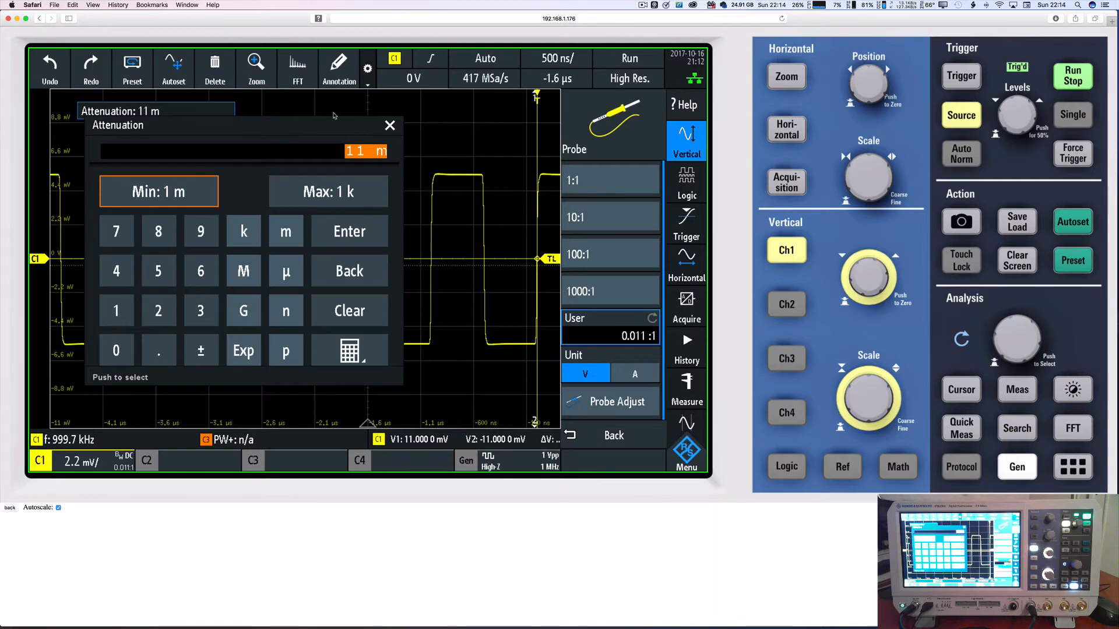
left_click(390, 125)
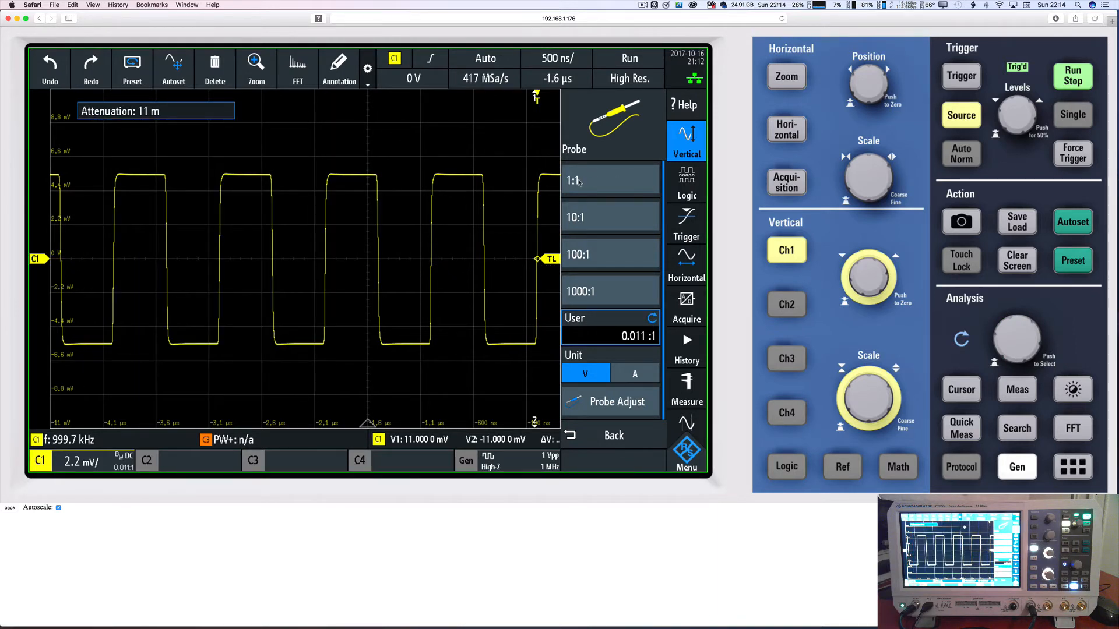
Return channel 1's probe attenuation to 1:1 and close the channel settings.
left_click(594, 182)
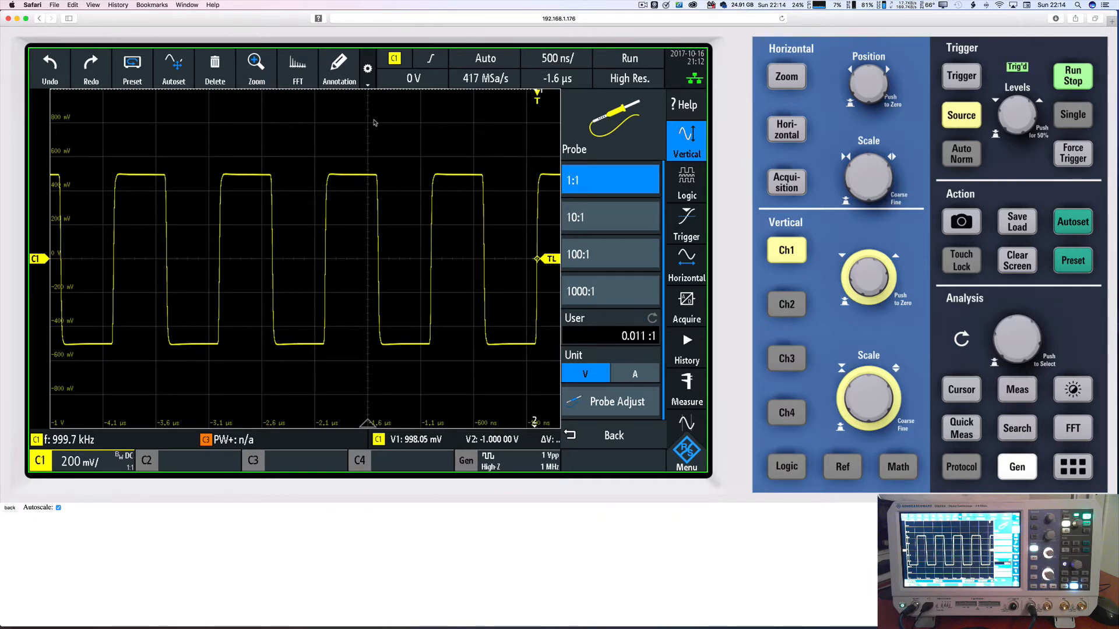
left_click(606, 437)
left_click(606, 437)
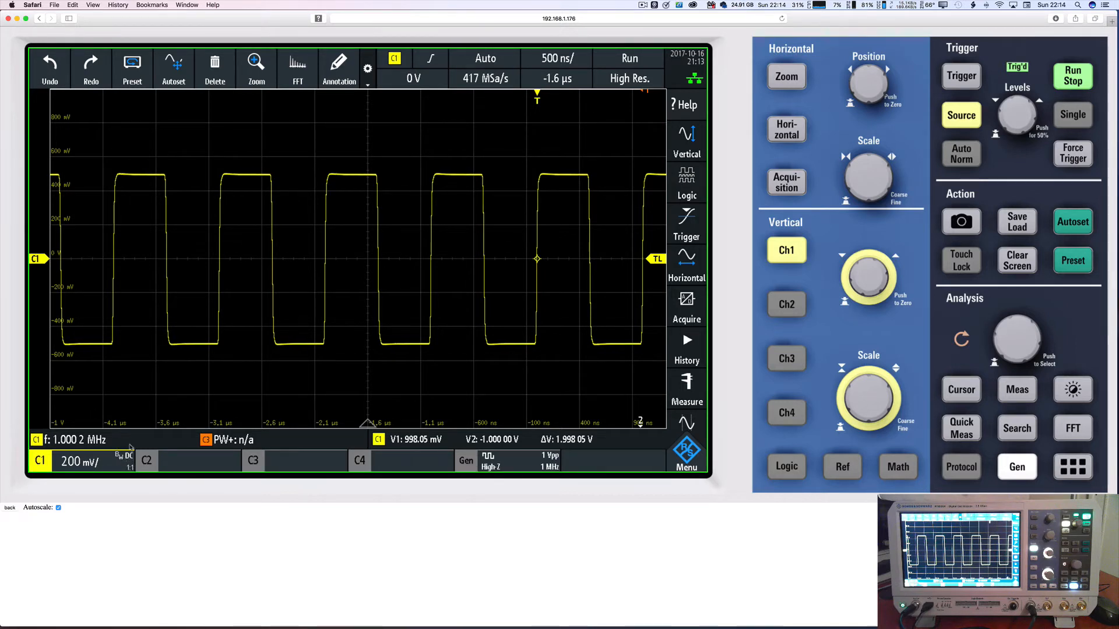
Turn on channel 2, shift its vertical position, and reset its offset to 0 V.
left_click(793, 308)
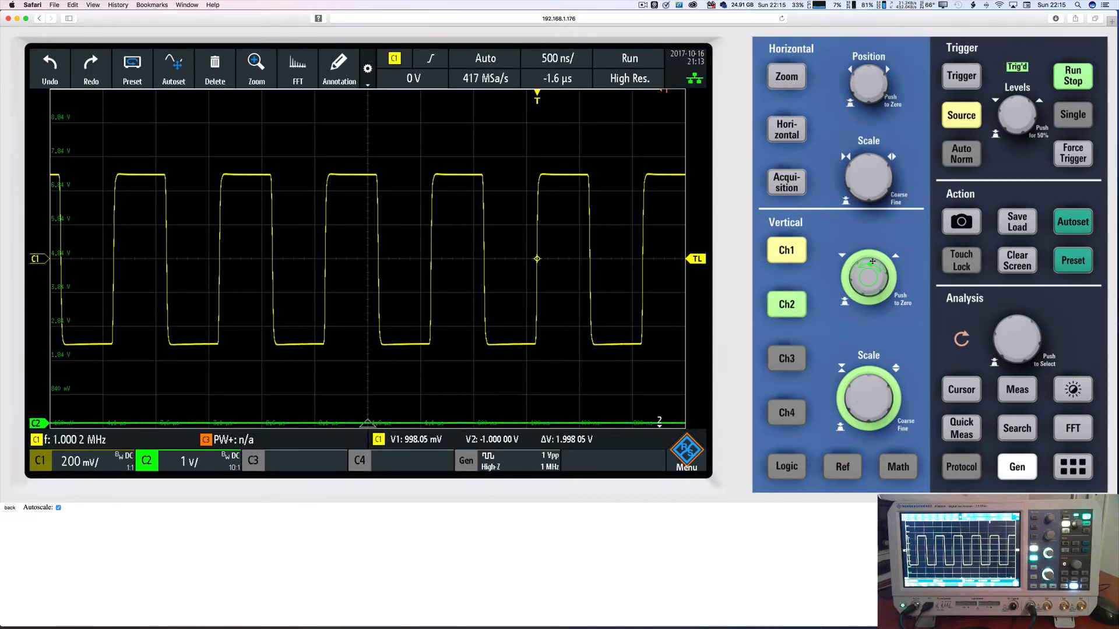
mouse_move(865, 266)
left_mouse_down()
mouse_move(875, 293)
mouse_move(856, 268)
mouse_move(861, 286)
mouse_move(876, 272)
mouse_move(866, 269)
mouse_move(884, 272)
mouse_move(874, 277)
left_mouse_up()
left_click(867, 279)
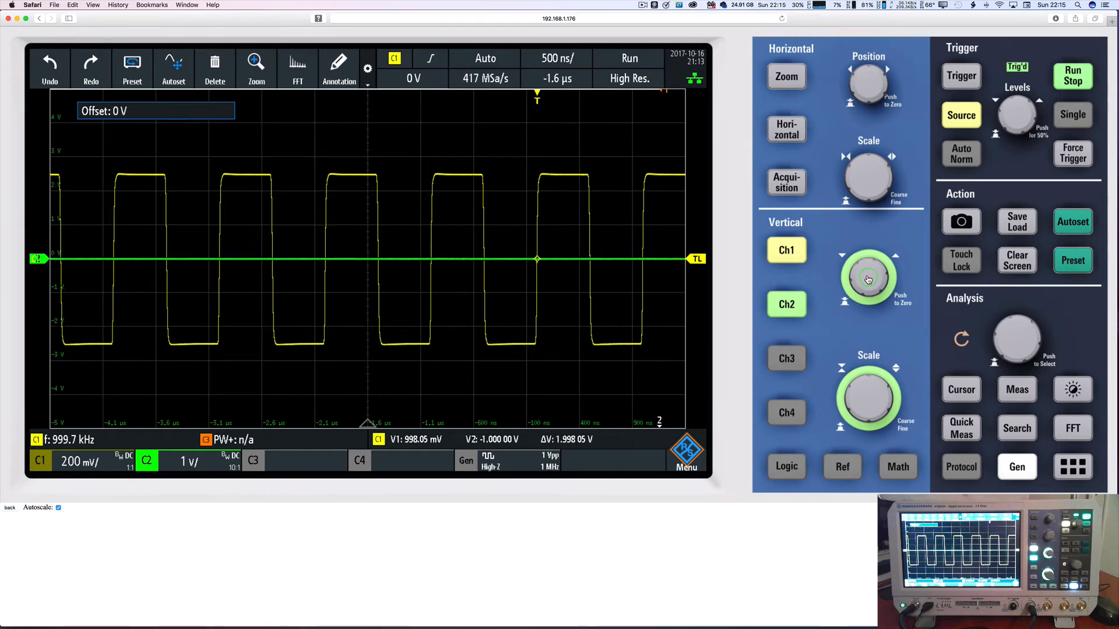
Open channel 2's full settings and switch its bandwidth to Full and back to 20MHz.
left_click(192, 460)
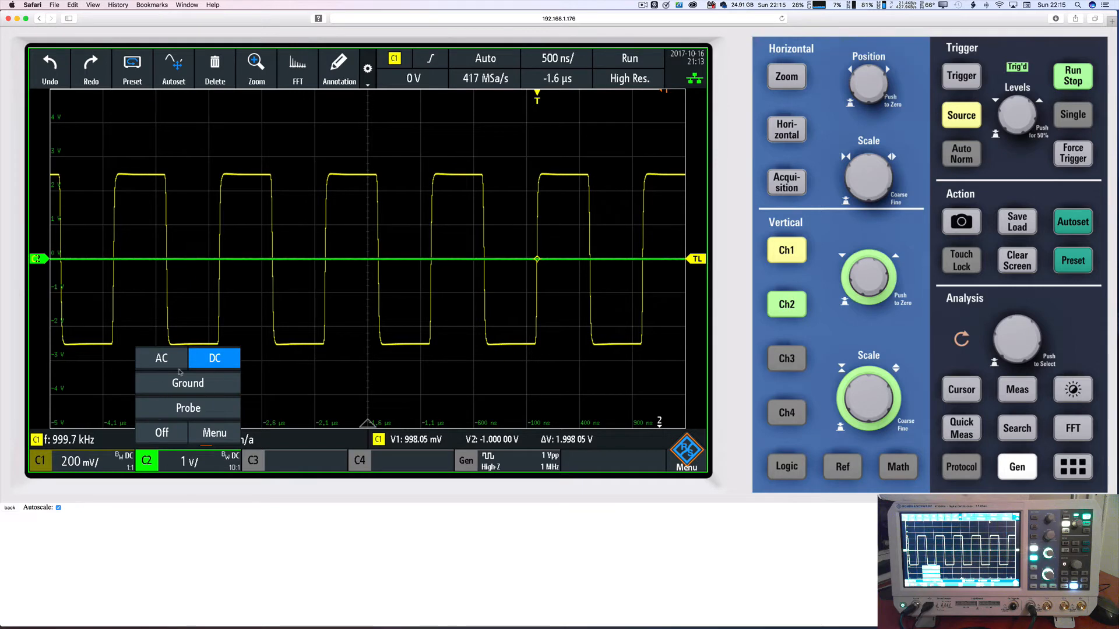
left_click(214, 434)
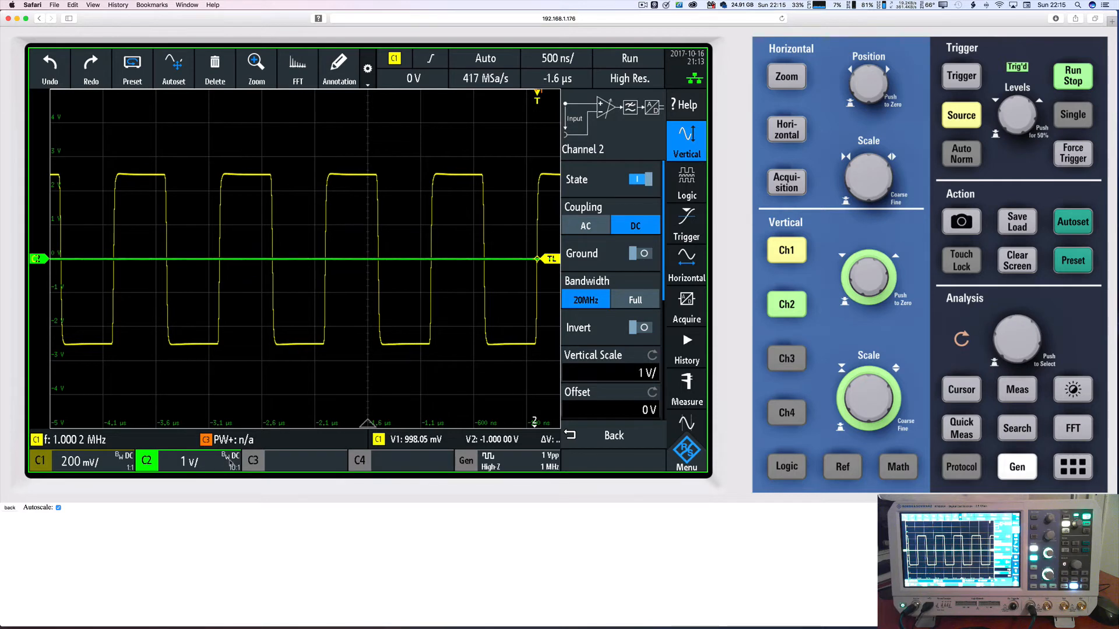
left_click(627, 301)
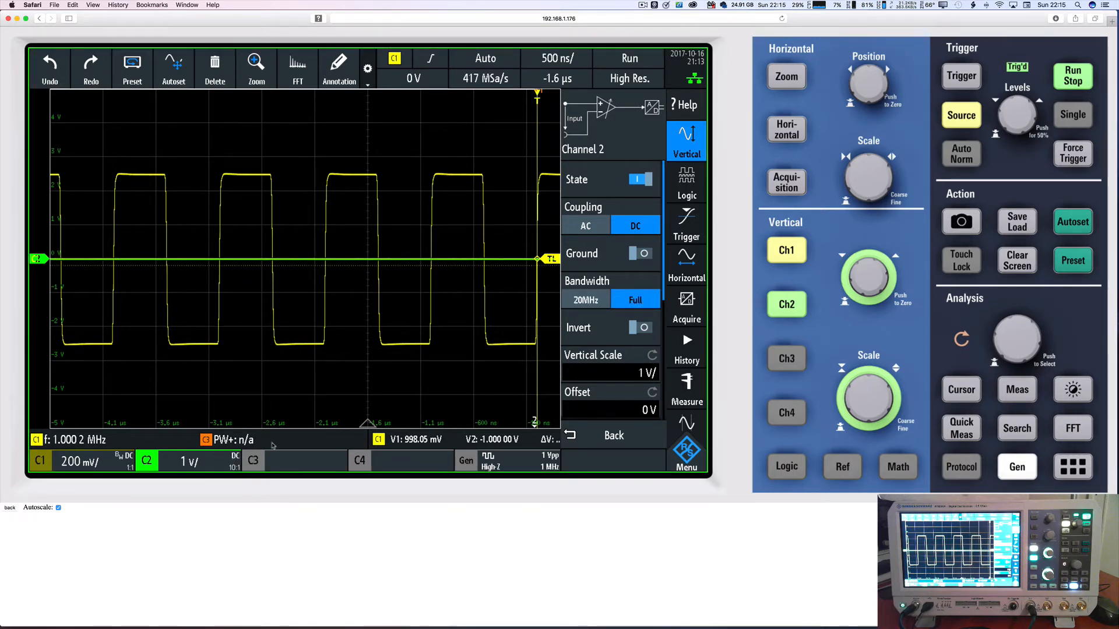
left_click(590, 300)
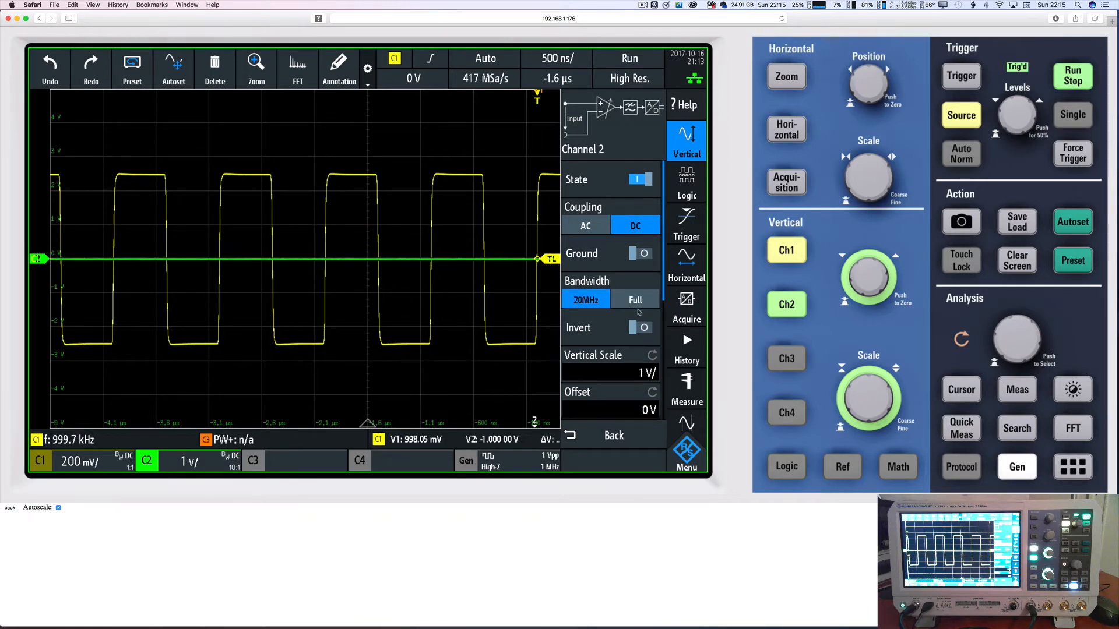
Look through channel 2's settings and set its vertical scale to 300 mV per division.
scroll(635, 326, "down", 5)
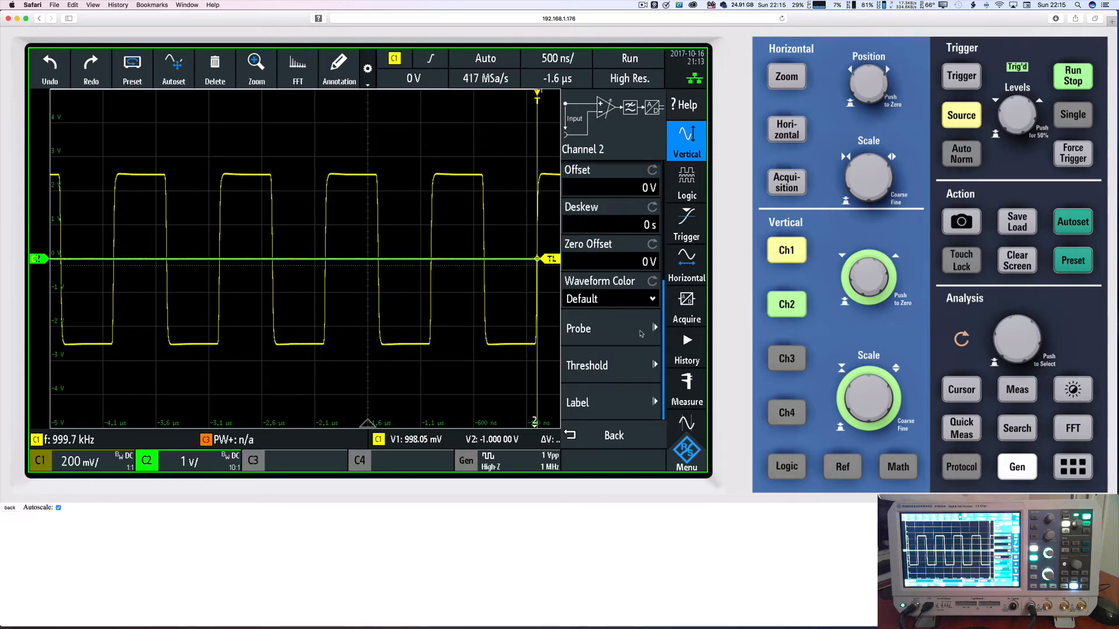
scroll(629, 314, "up", 5)
scroll(624, 306, "down", 5)
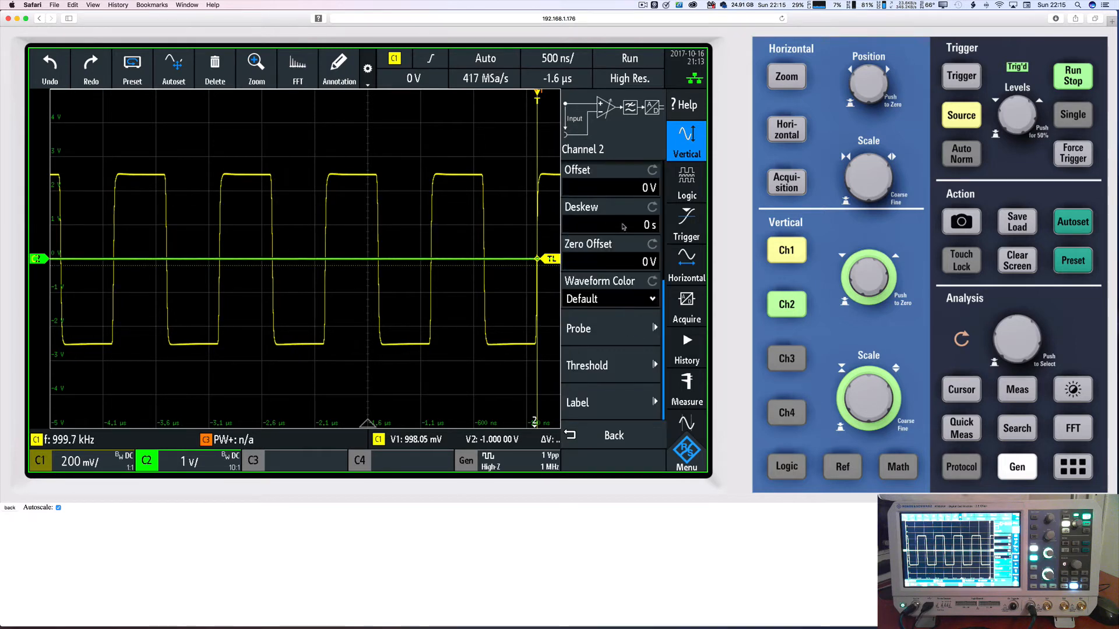
scroll(606, 262, "up", 5)
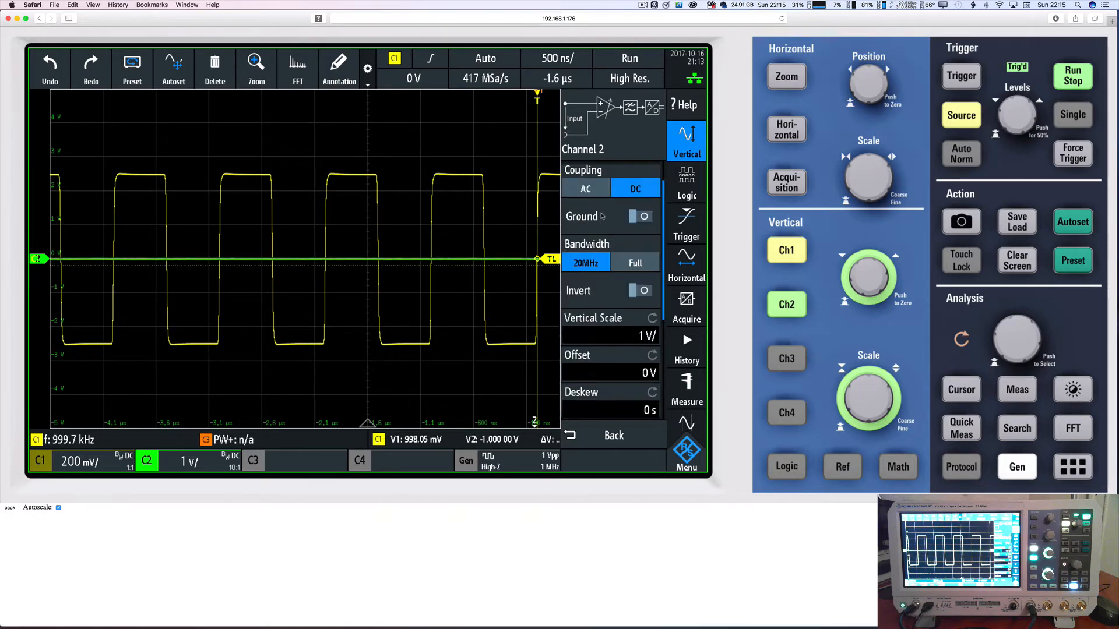
left_click(609, 372)
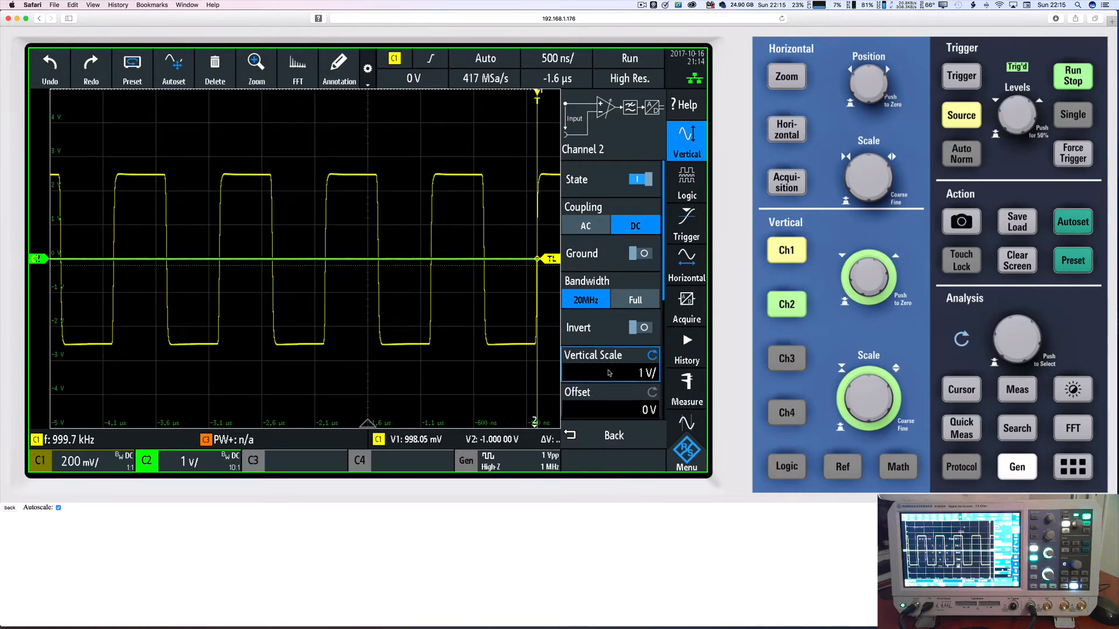
left_click(608, 373)
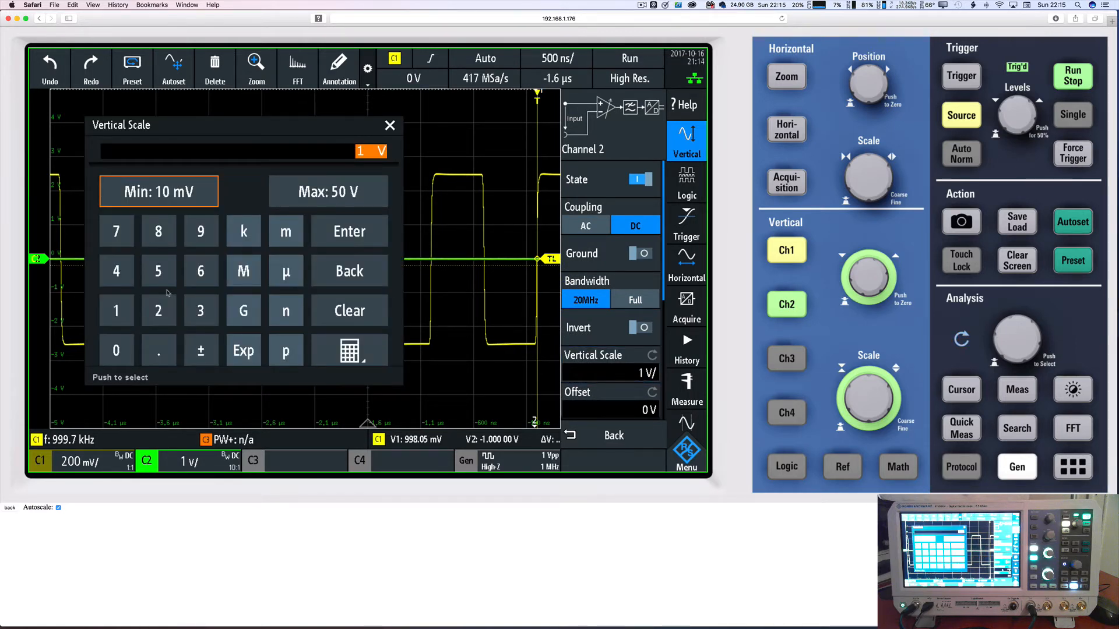
left_click(198, 312)
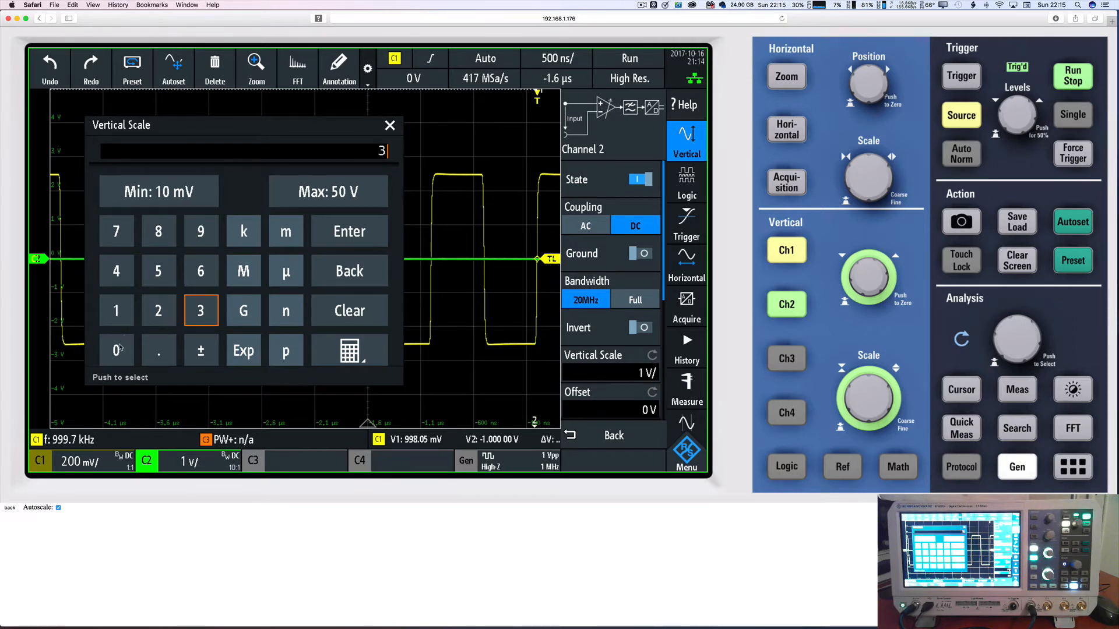
double_click(119, 348)
left_click(285, 239)
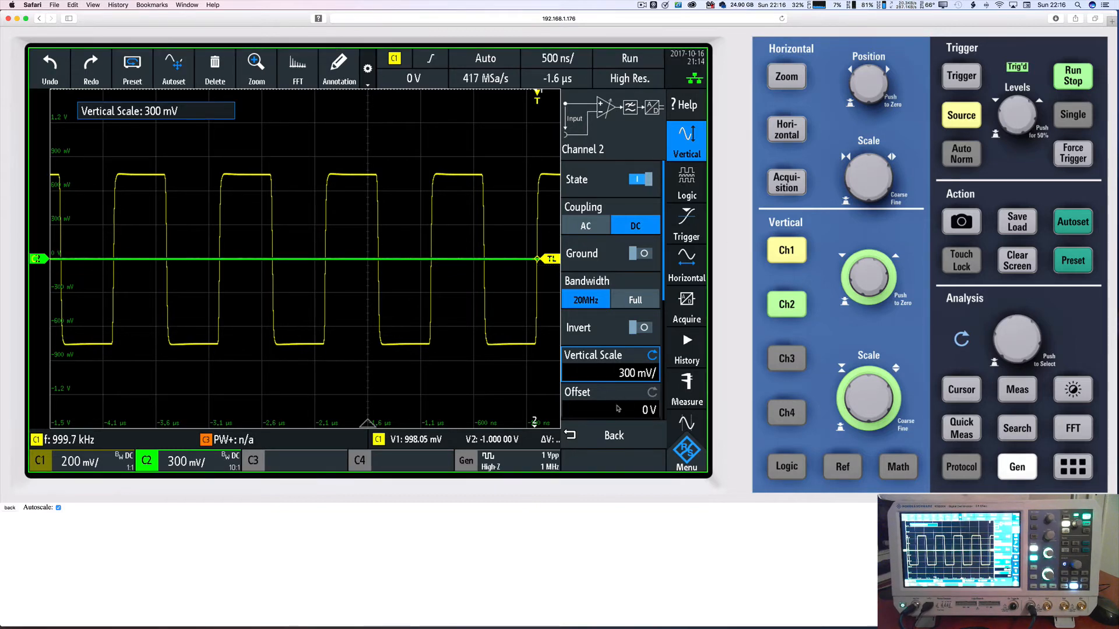
Change channel 2's waveform color from Default to Rainbow.
scroll(622, 406, "down", 5)
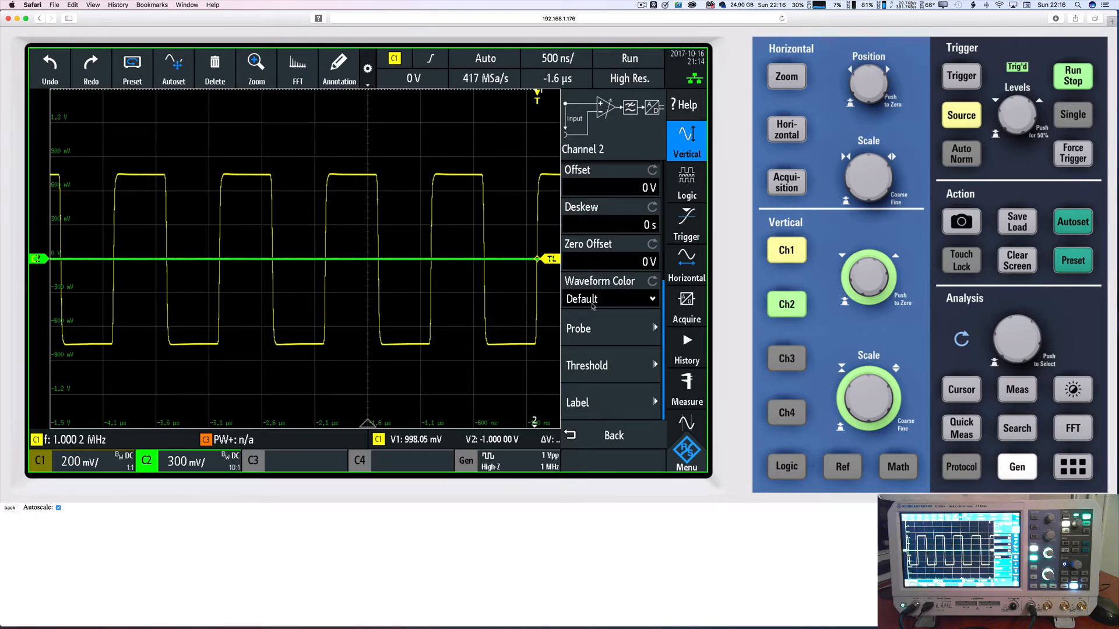
left_click(593, 303)
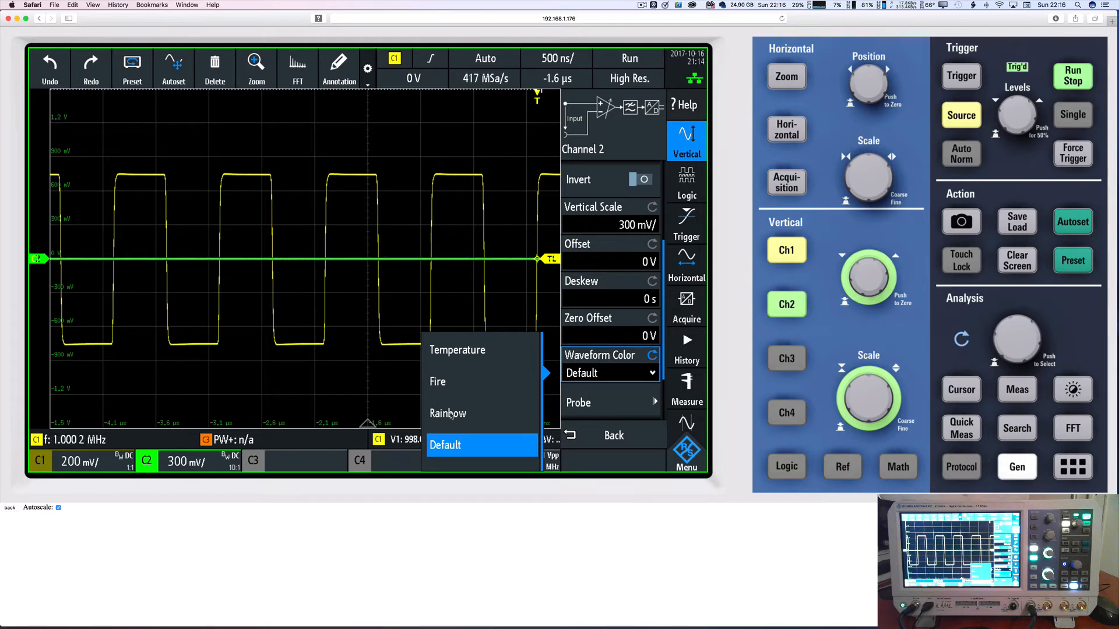
left_click(463, 438)
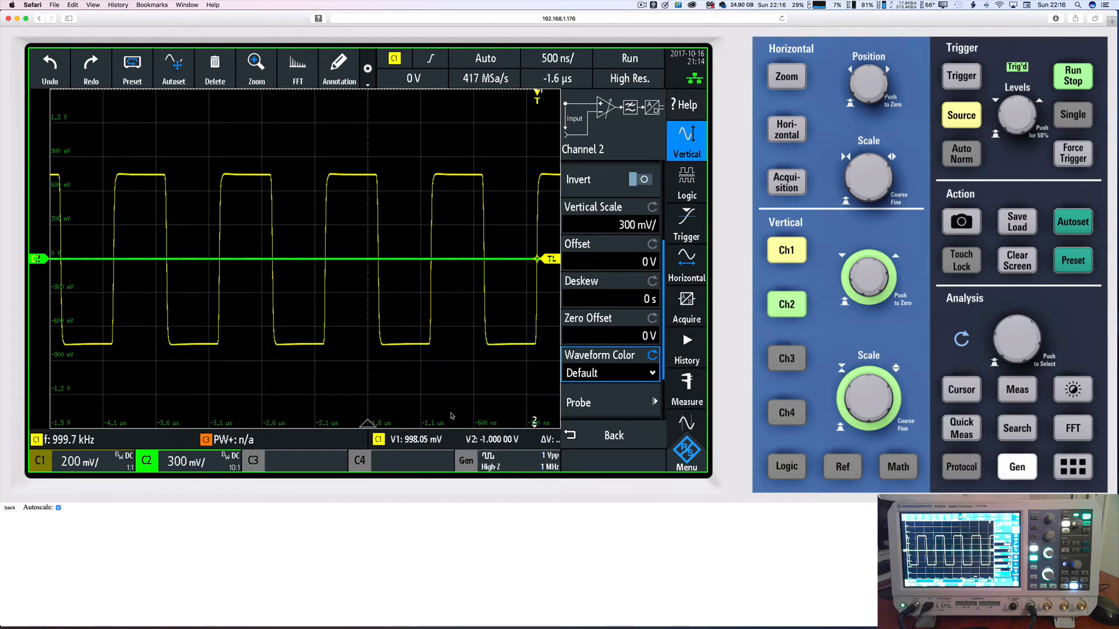
left_click(608, 371)
left_click(440, 413)
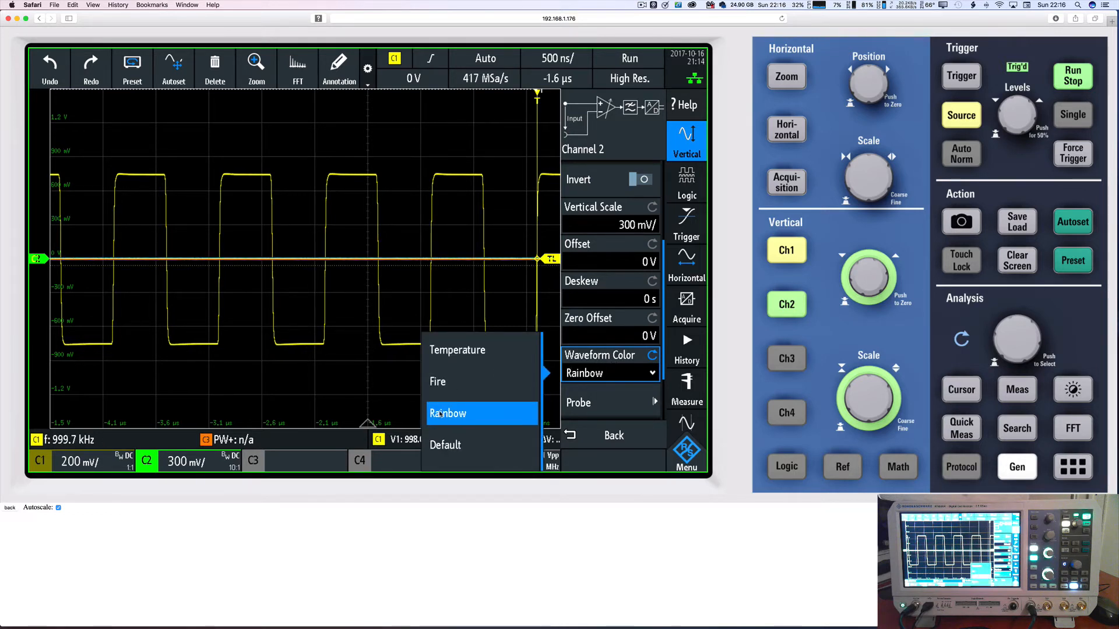
Try the Fire and Temperature waveform colors on channel 2 and set the color back to Default.
left_click(449, 383)
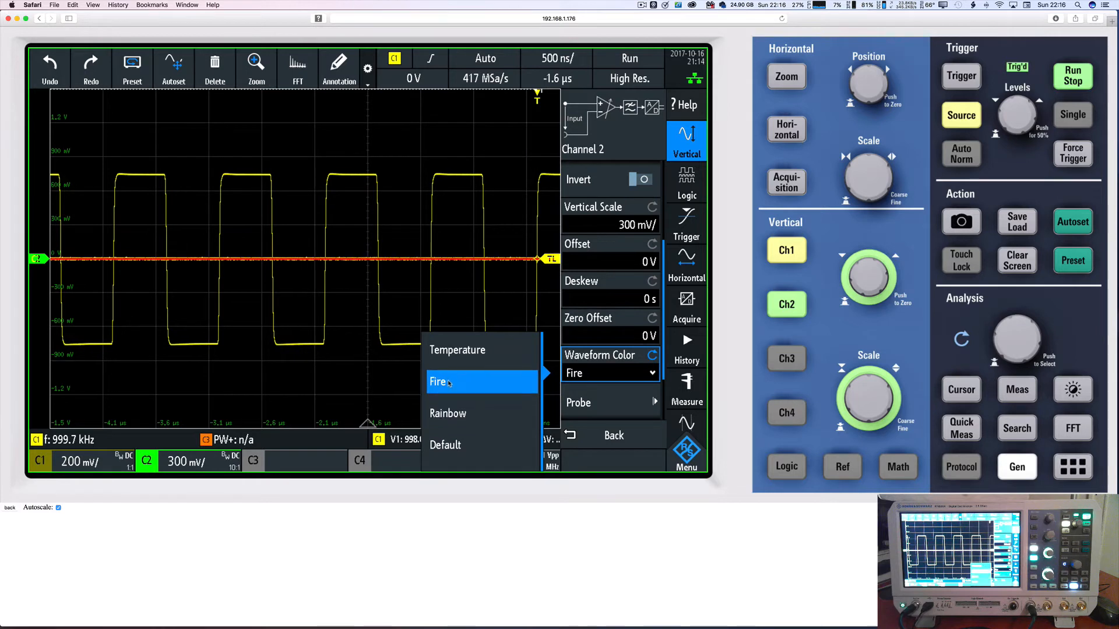
left_click(476, 352)
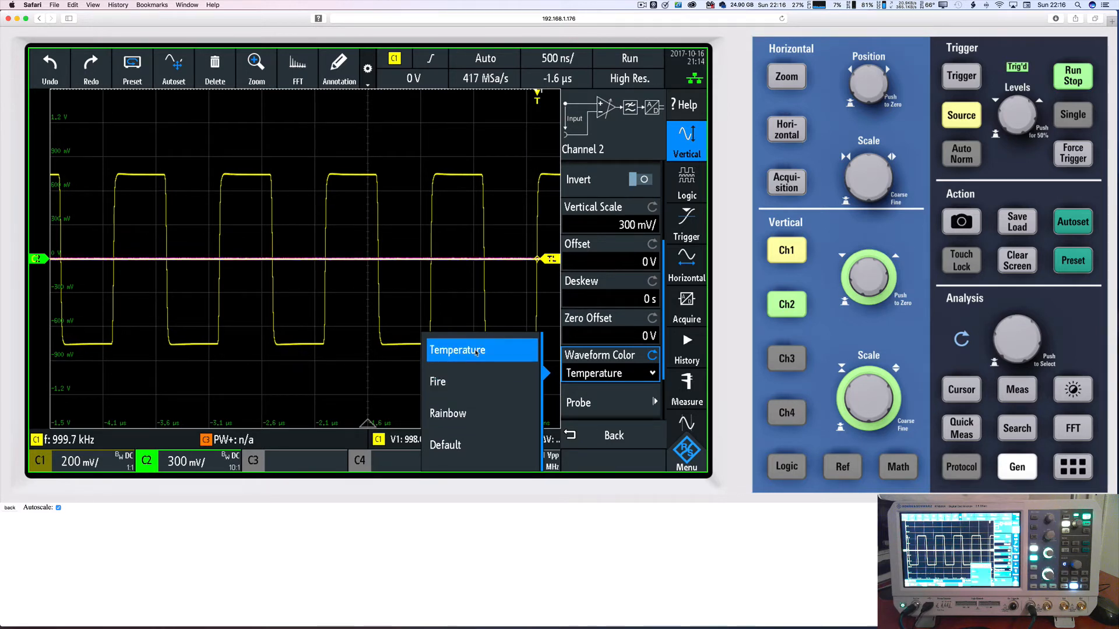
left_click(614, 376)
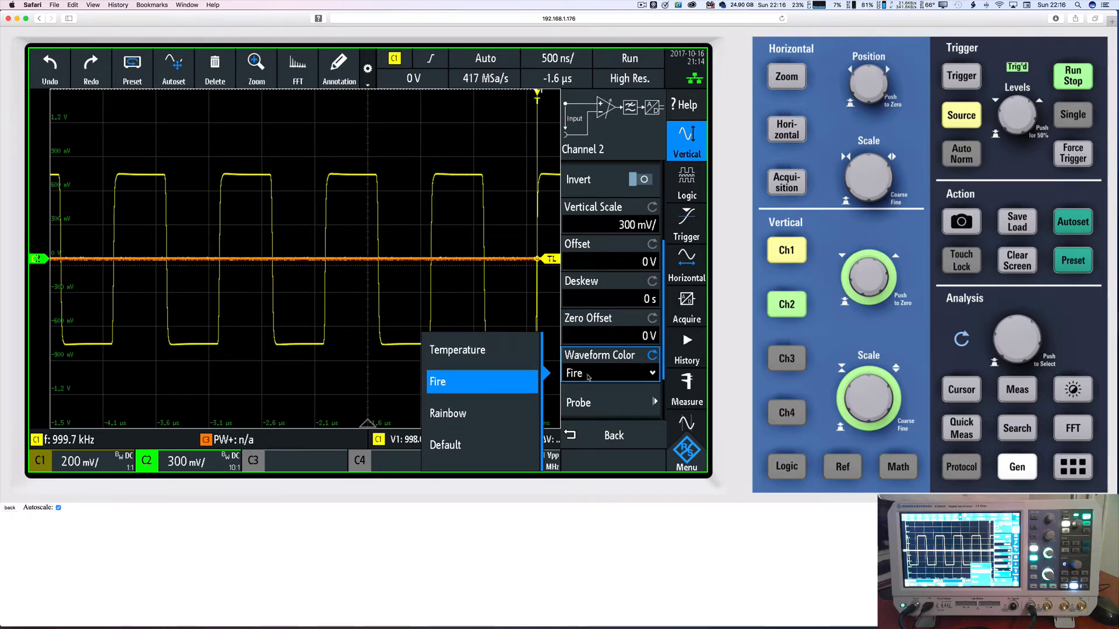
left_click(460, 447)
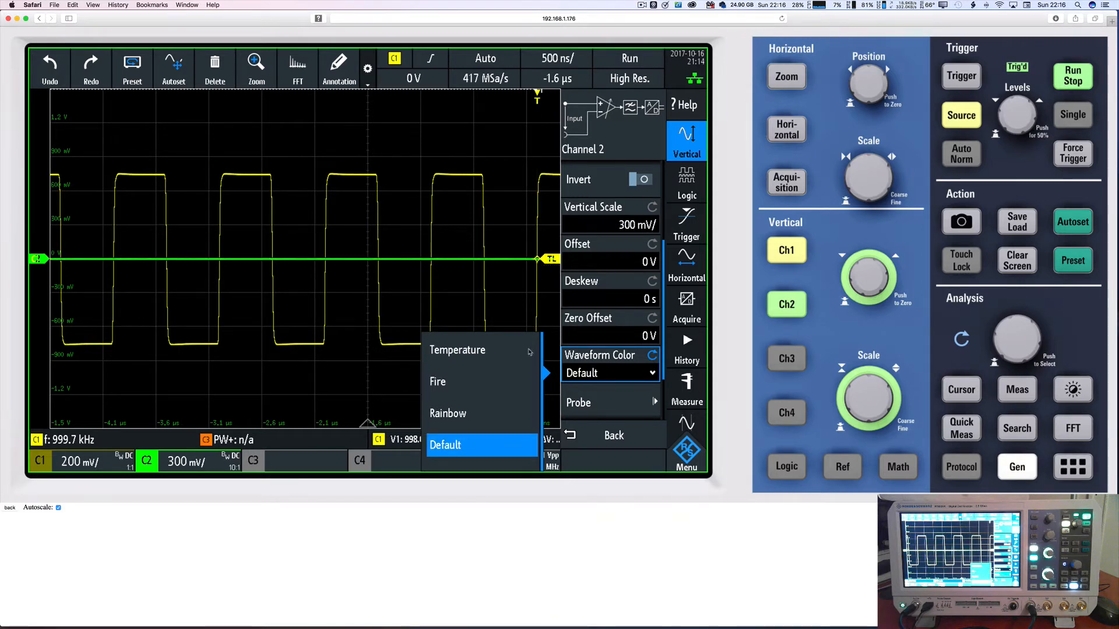
left_click(521, 319)
Check channel 2's probe settings, close its settings and turn channel 2 off.
left_click(590, 404)
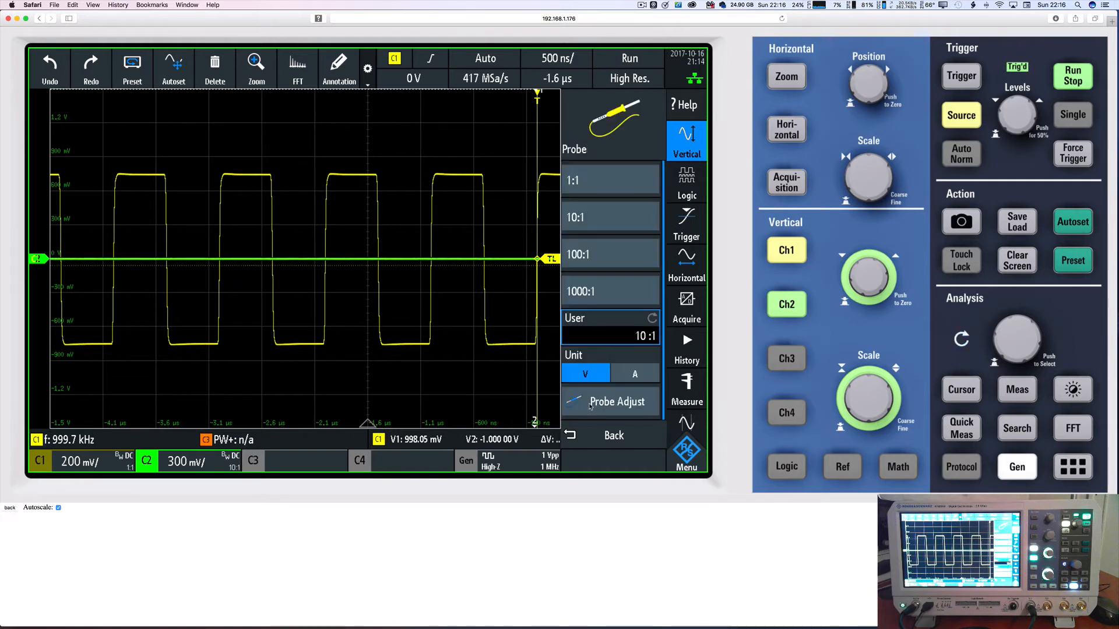
left_click(613, 436)
left_click(613, 436)
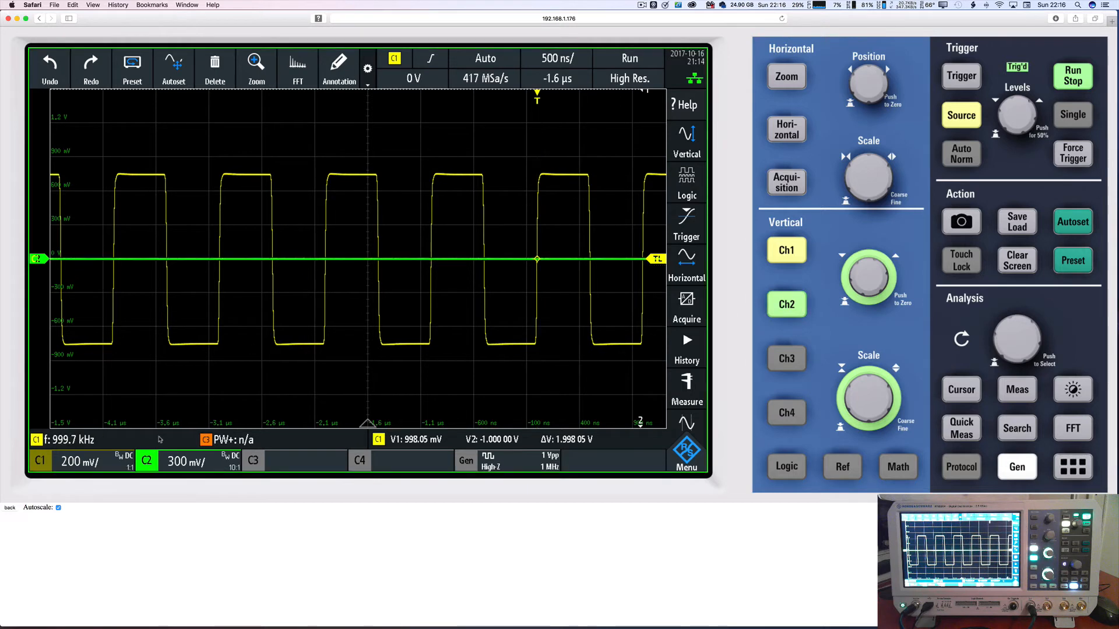
left_click(145, 461)
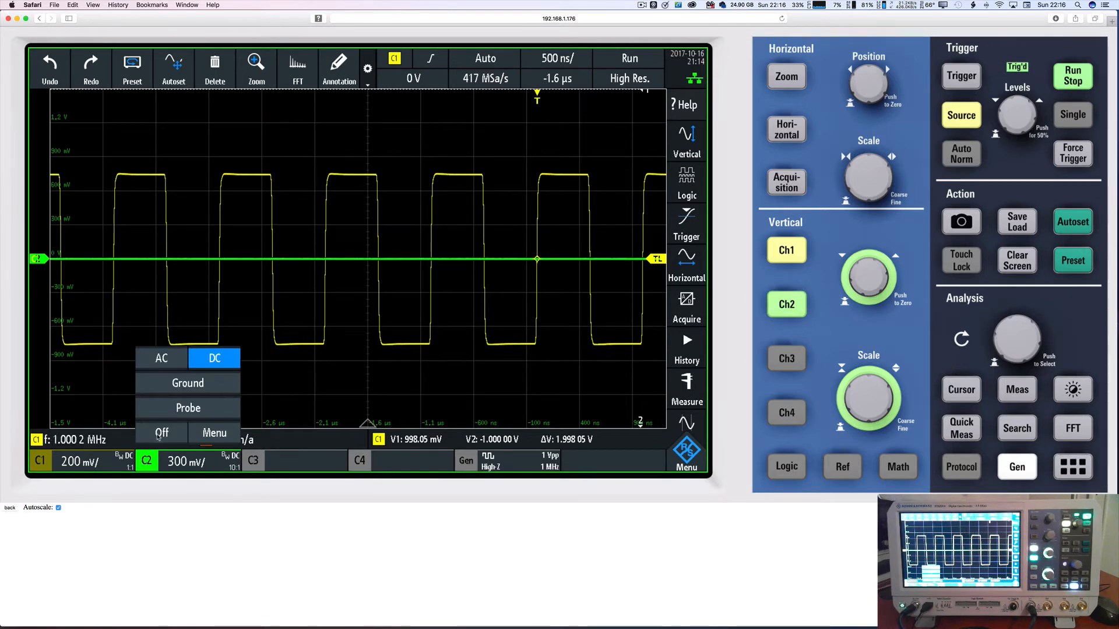
left_click(160, 433)
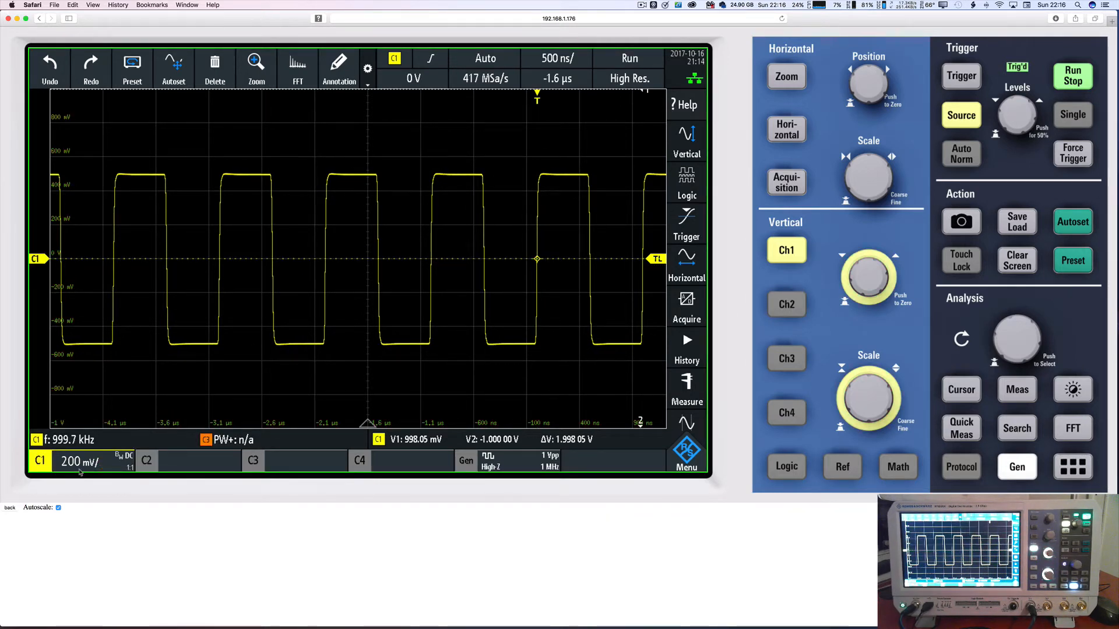
Open channel 1's full settings, switch its bandwidth to Full and back to 20MHz, and close the settings.
left_click(121, 460)
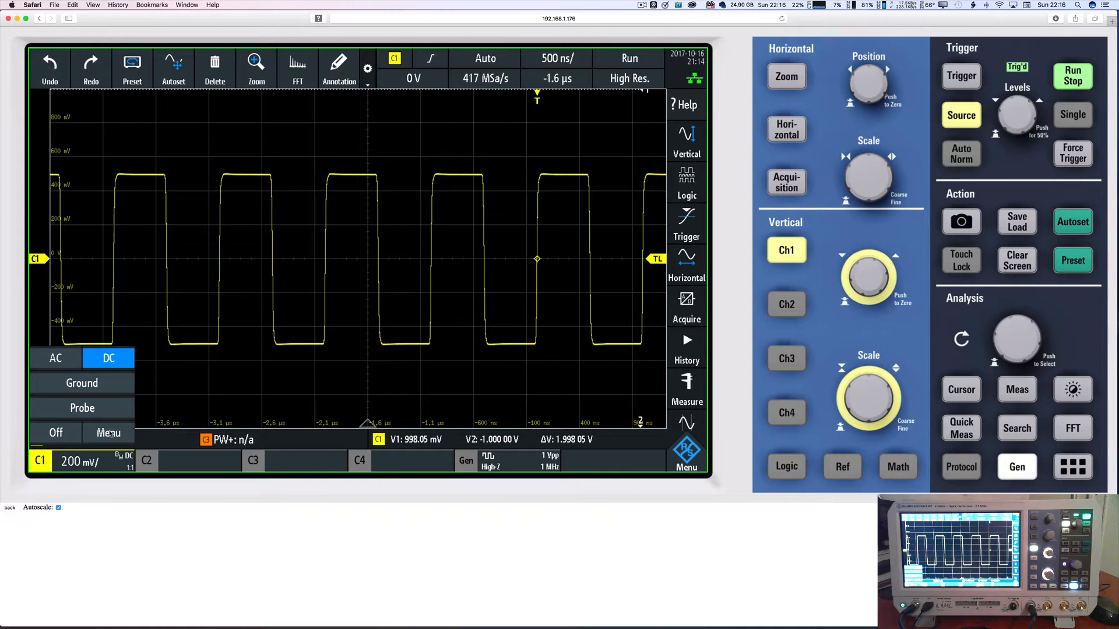
left_click(110, 432)
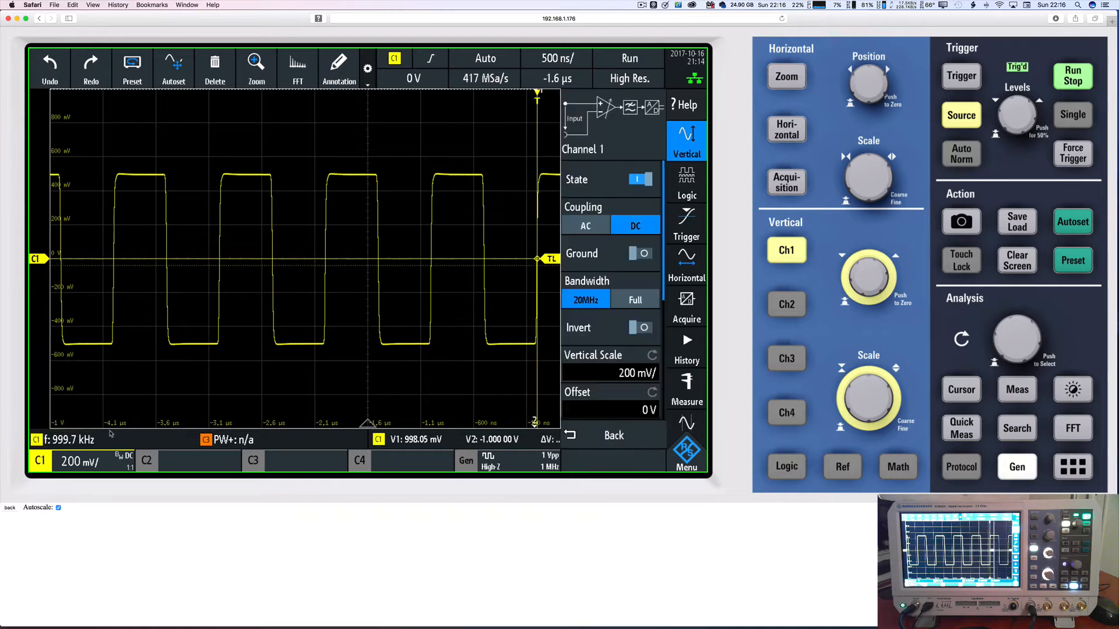
left_click(631, 299)
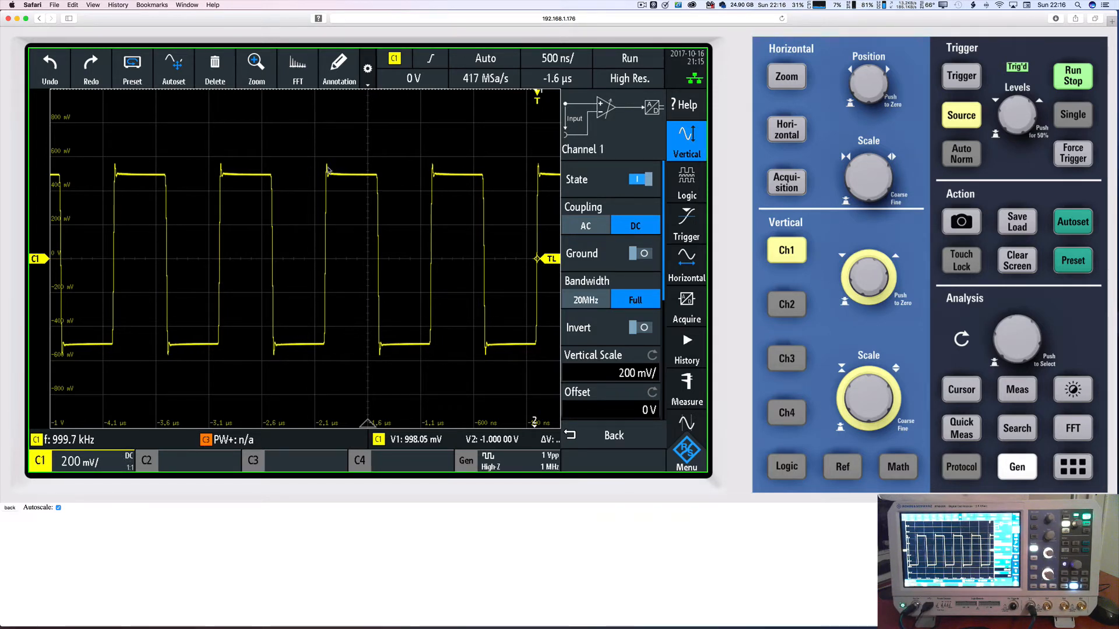
left_click(590, 300)
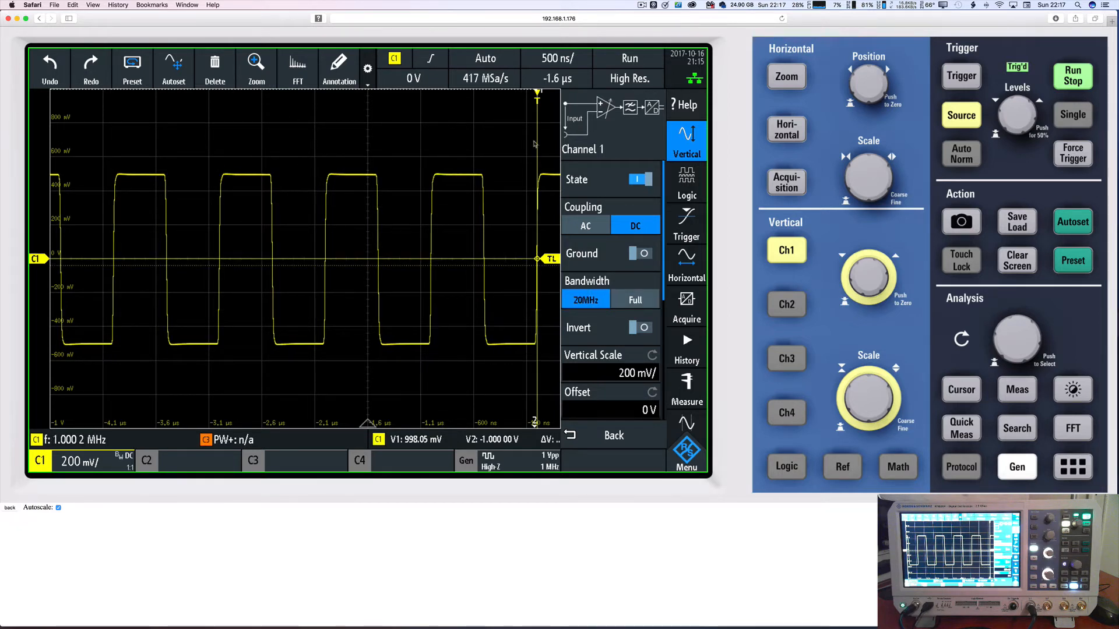
left_click(499, 141)
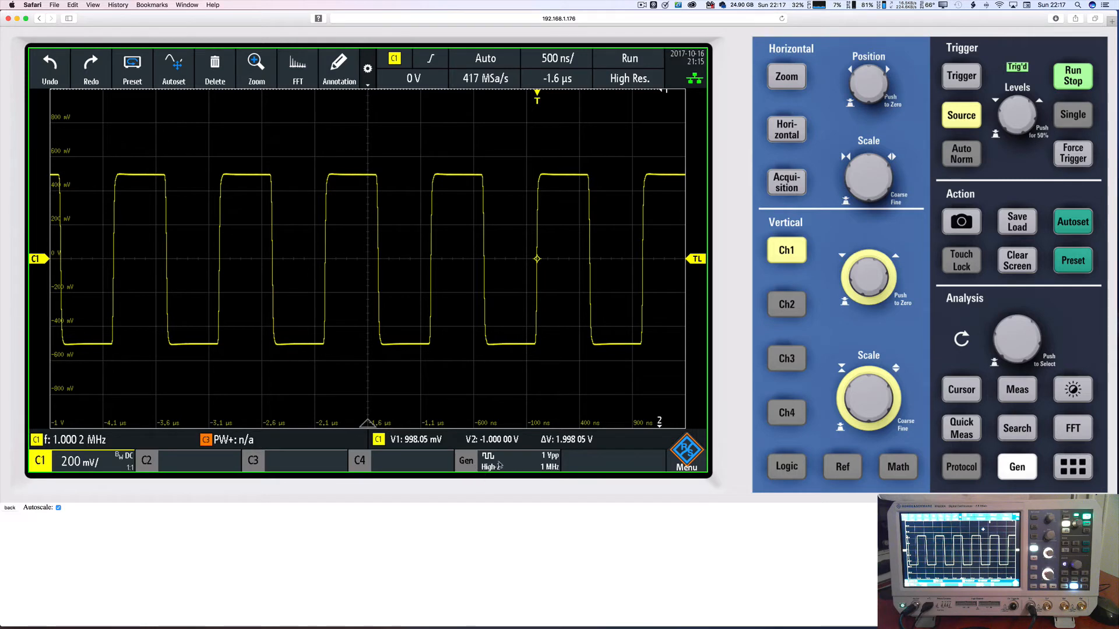
Open the function generator's settings, close them, and reopen them from the generator's quick options.
left_click(1000, 470)
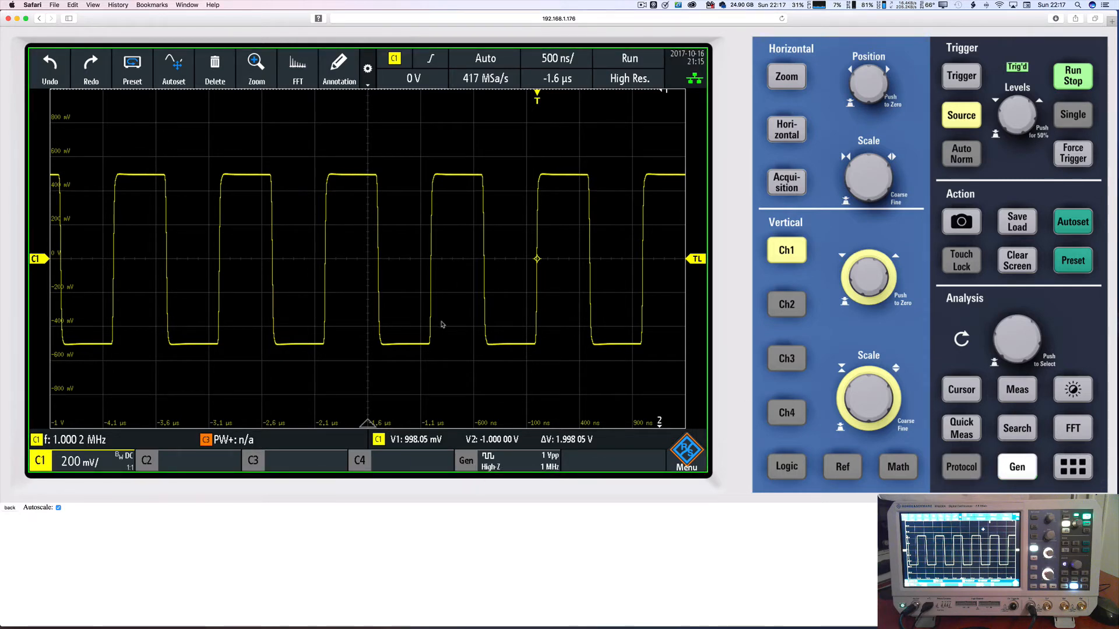
left_click(1017, 468)
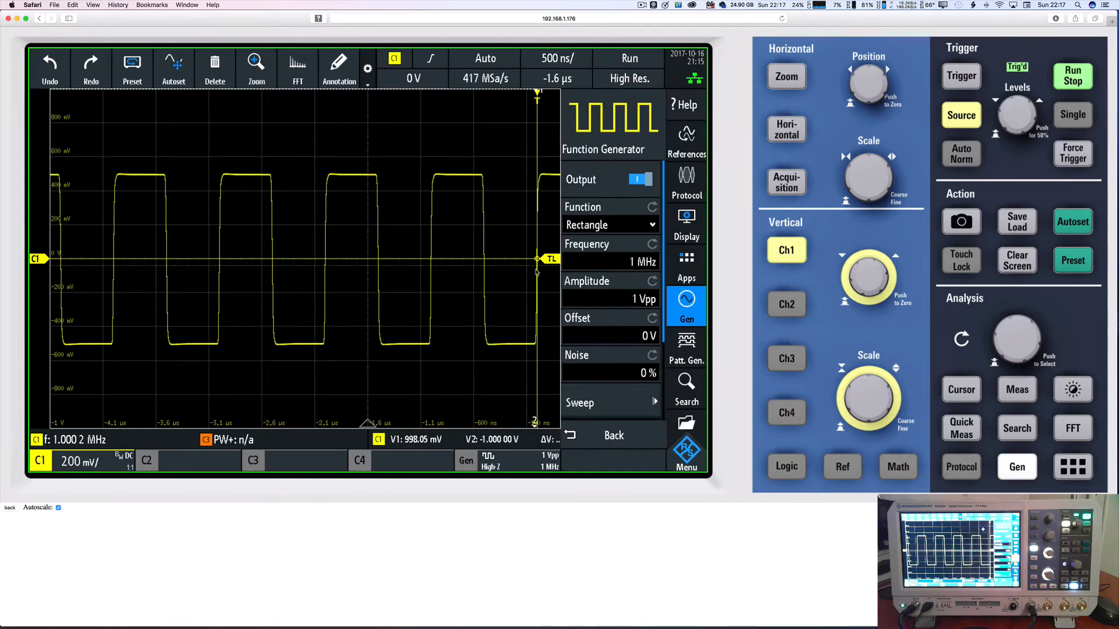
left_click(493, 138)
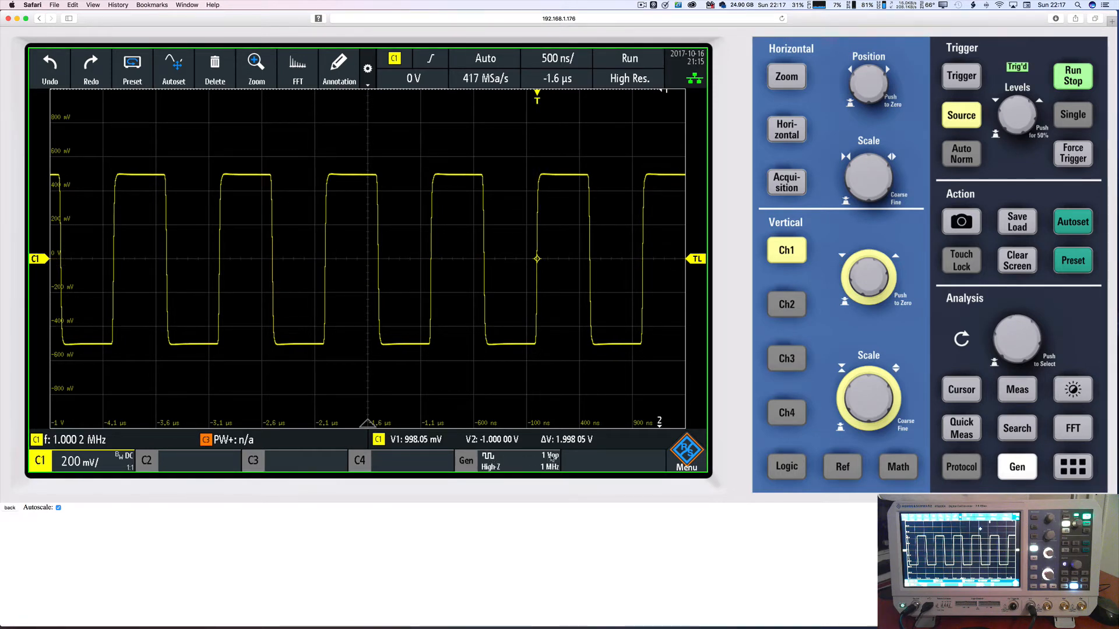
left_click(486, 462)
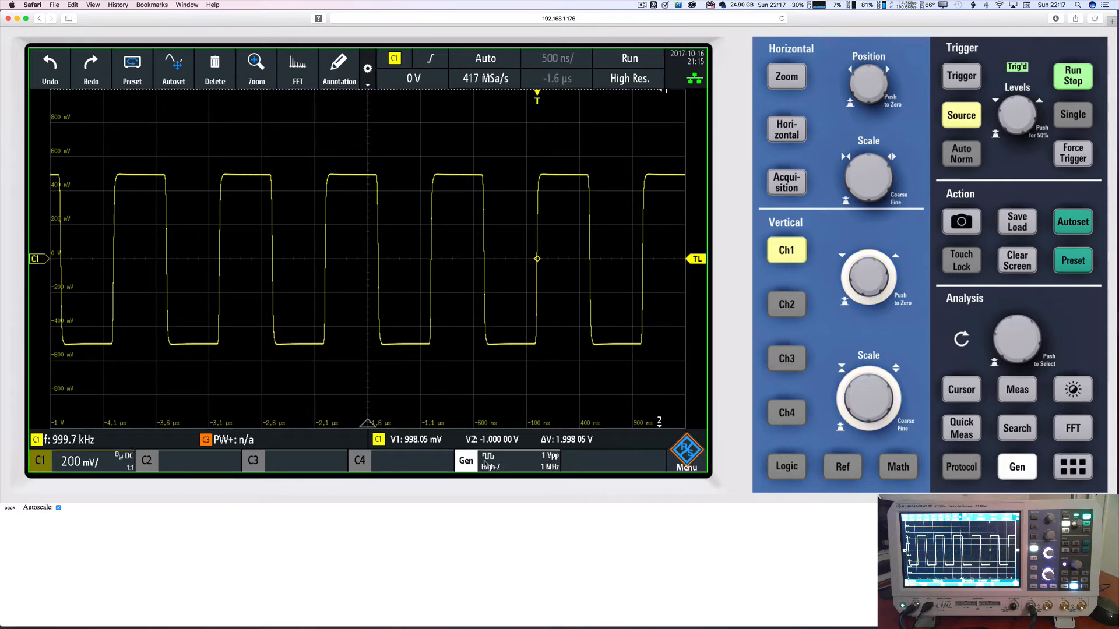
left_click(487, 462)
left_click(534, 434)
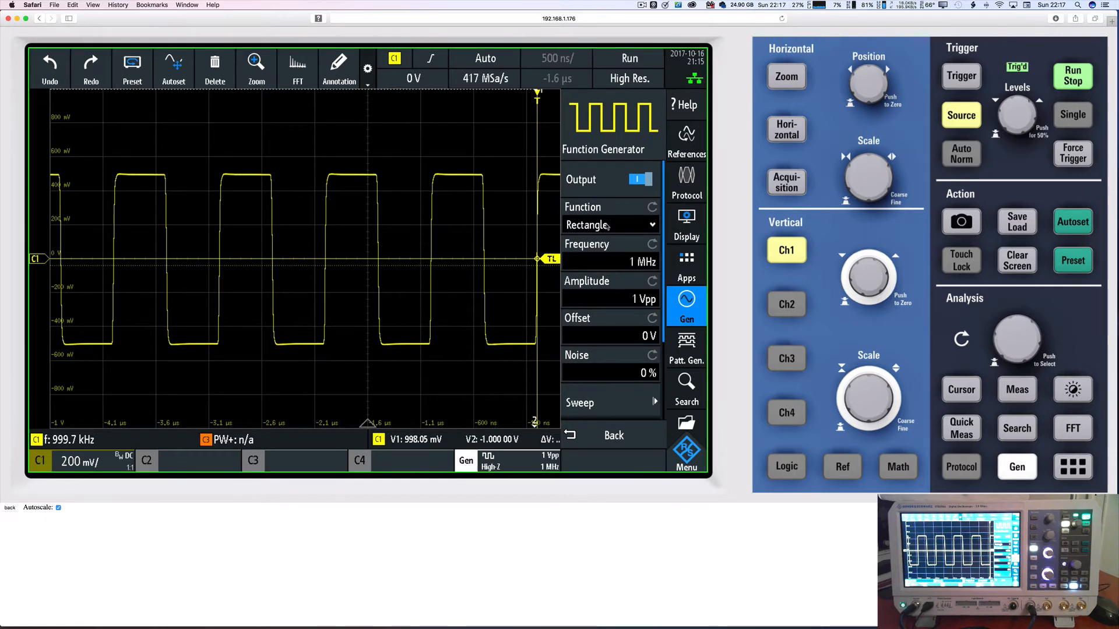
Look through the waveform types offered for the function generator, from DC to Exponential.
left_click(563, 227)
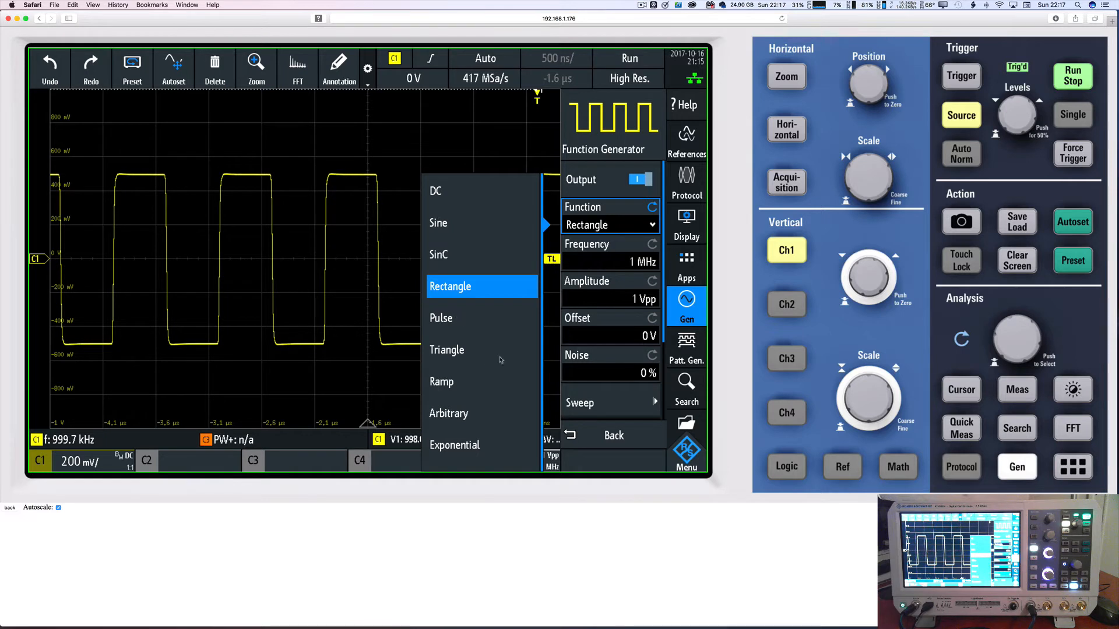
left_click(621, 228)
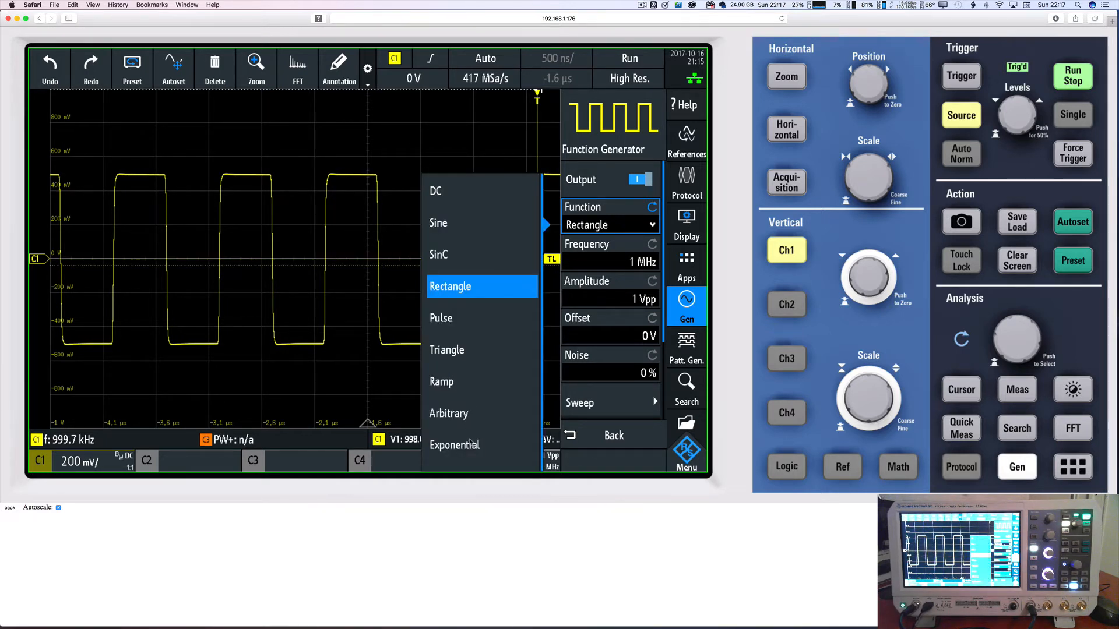
left_click(452, 324)
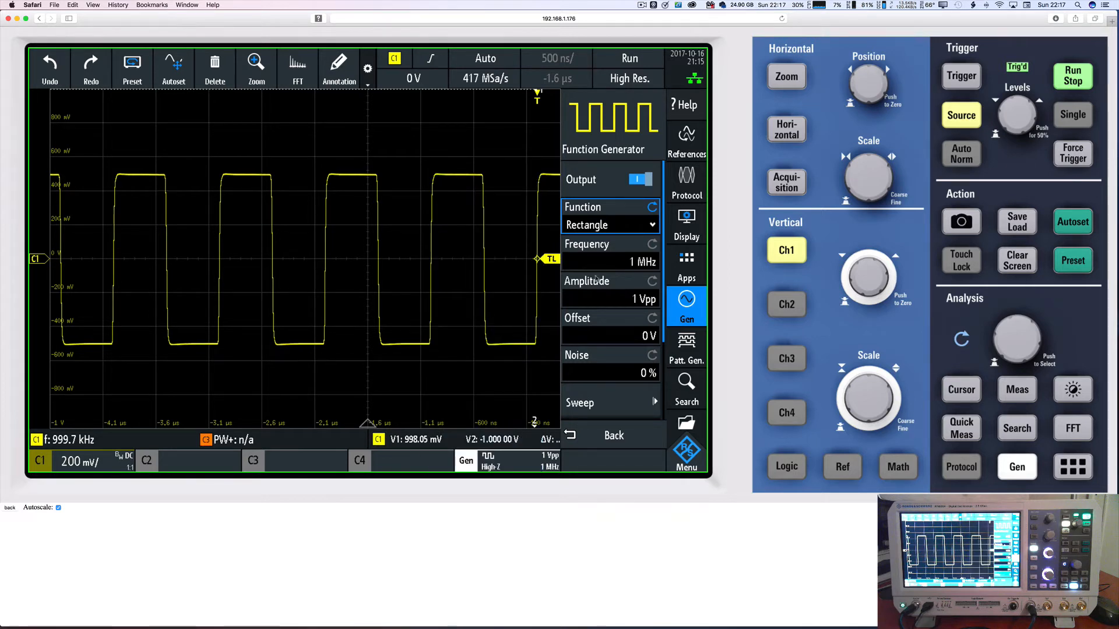
left_click(605, 227)
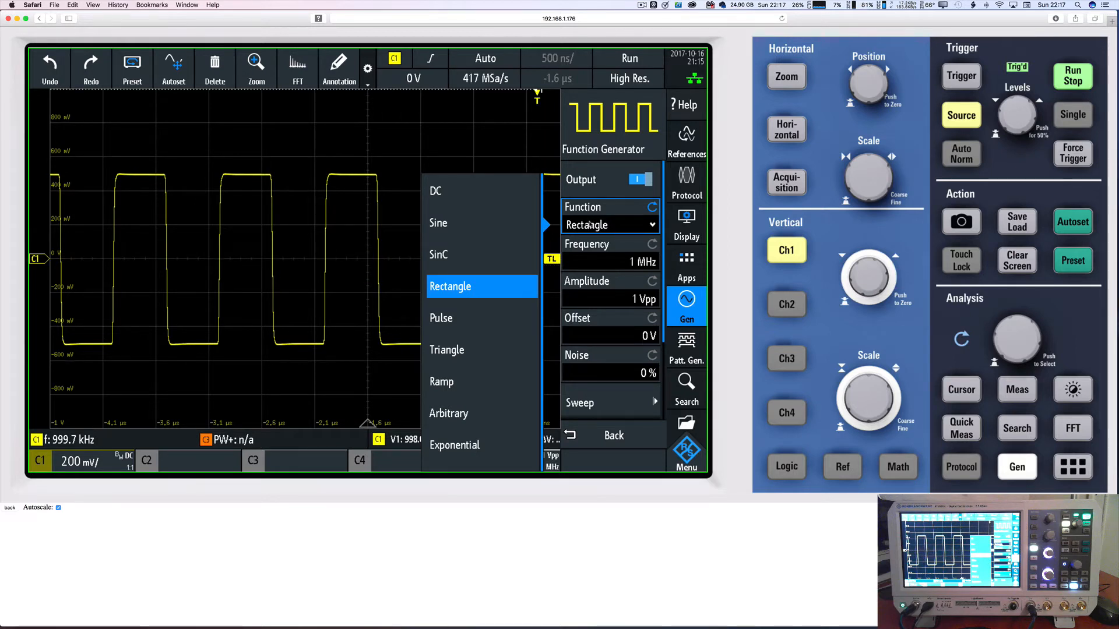
left_click(589, 225)
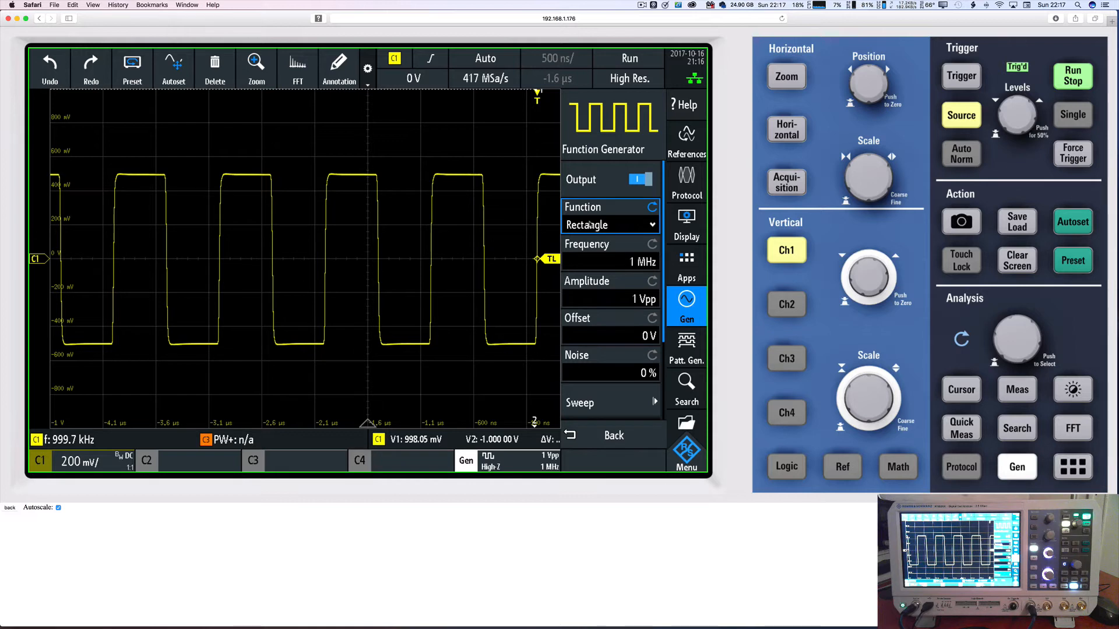
left_click(598, 227)
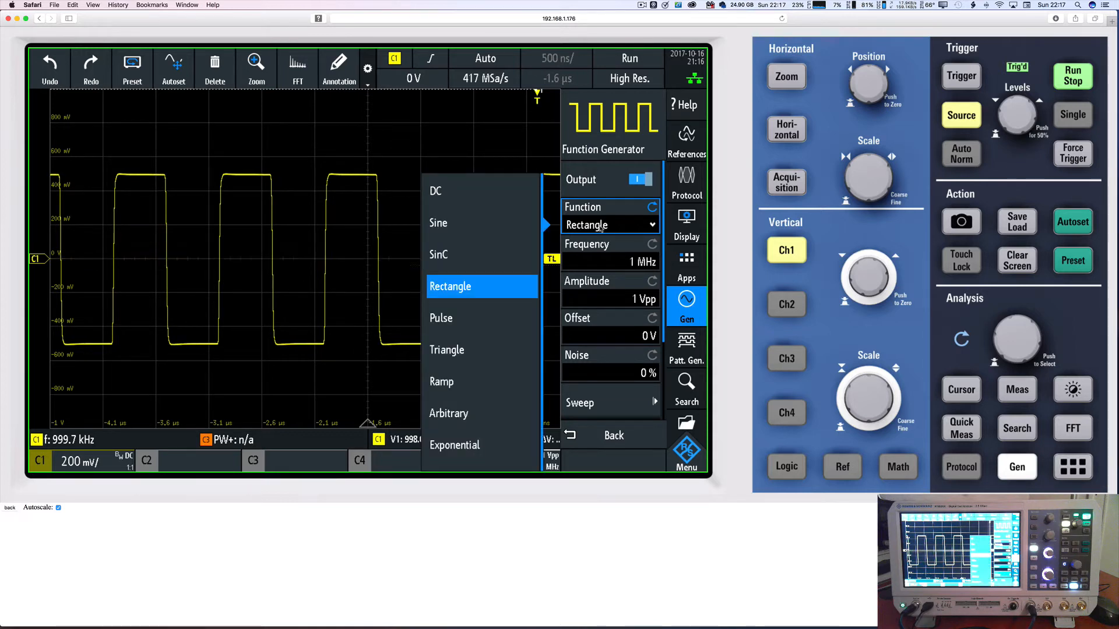
left_click(600, 228)
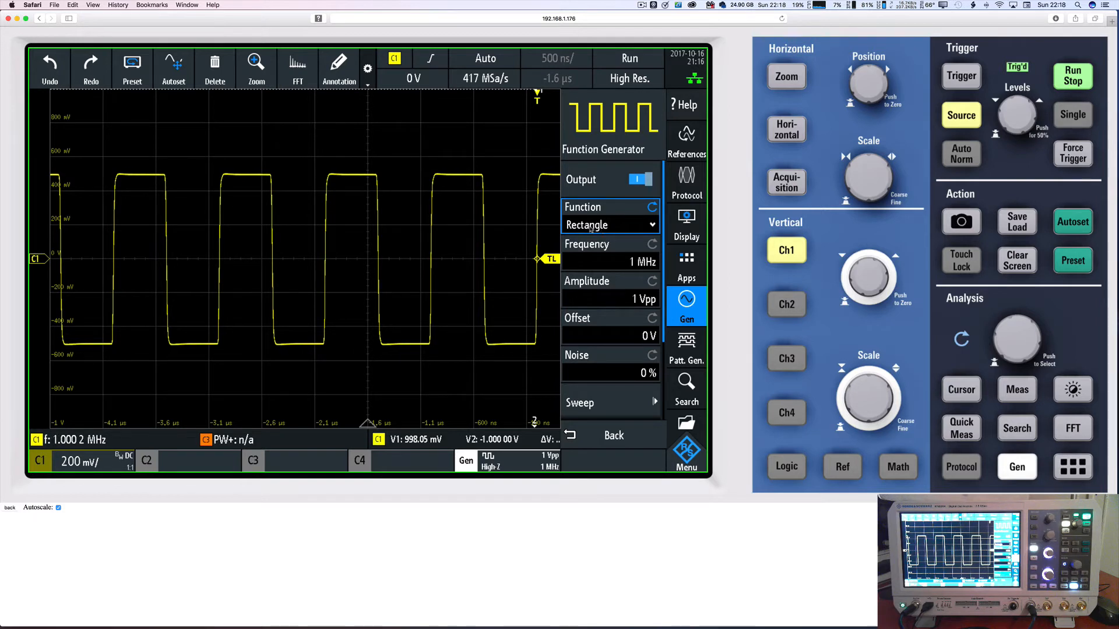
left_click(590, 228)
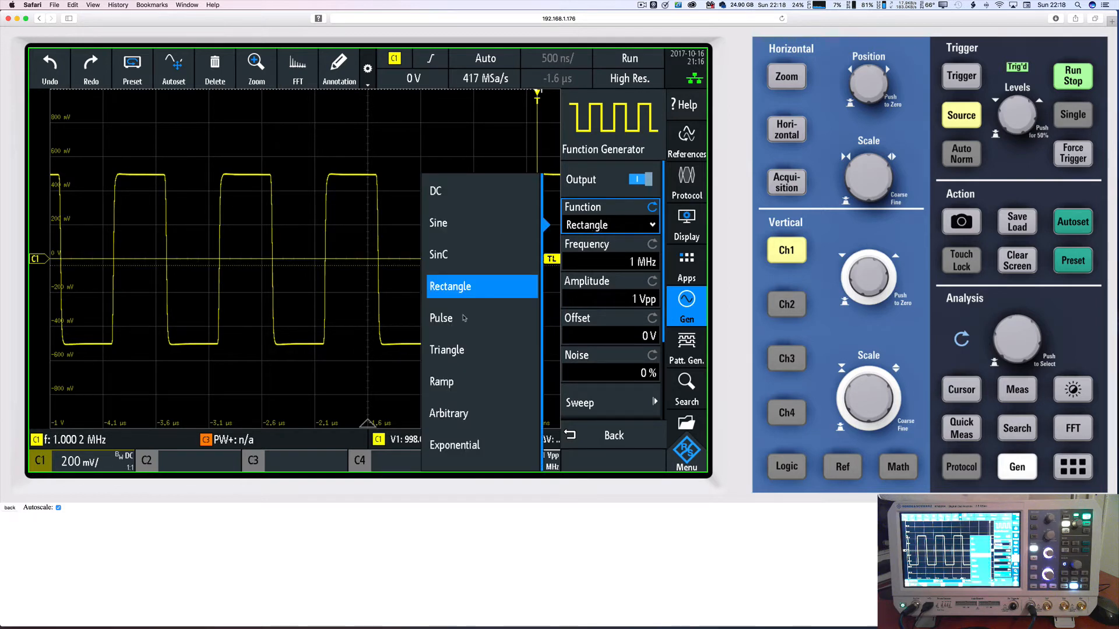
left_click(468, 252)
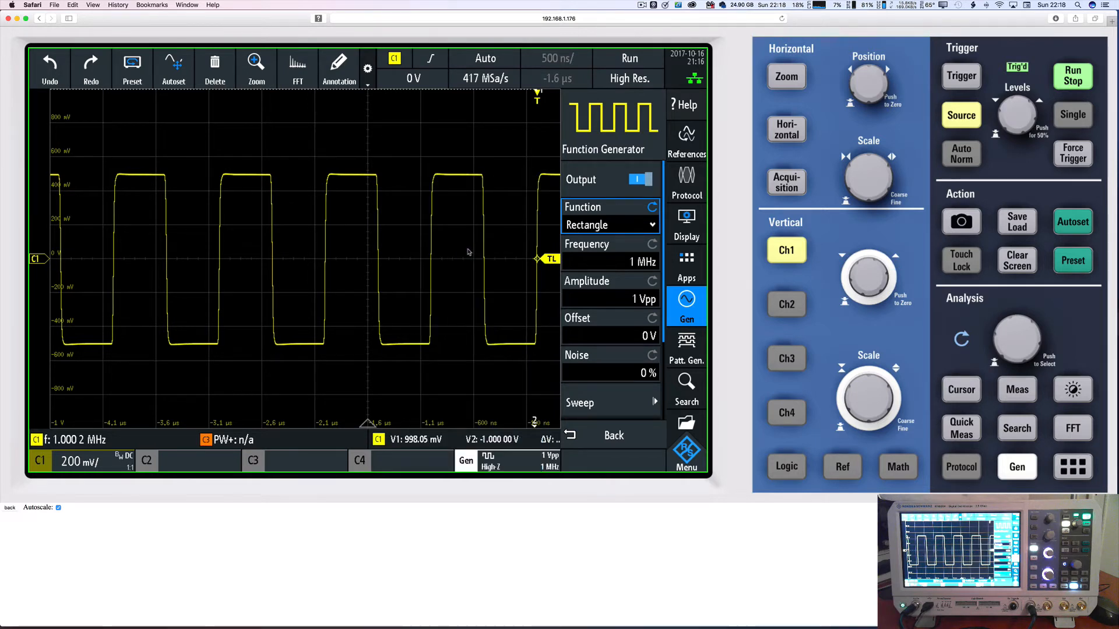
Try generator functions such as Exponential, Arbitrary and Triangle, and set the function to Sine.
left_click(590, 227)
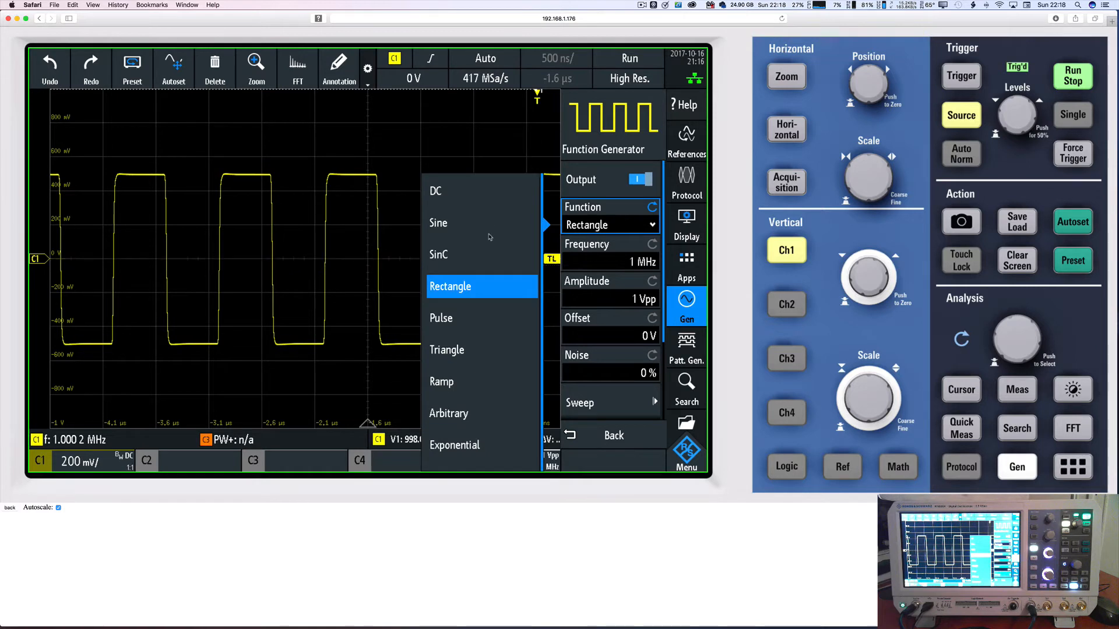
scroll(488, 243, "up", 3)
scroll(488, 244, "down", 8)
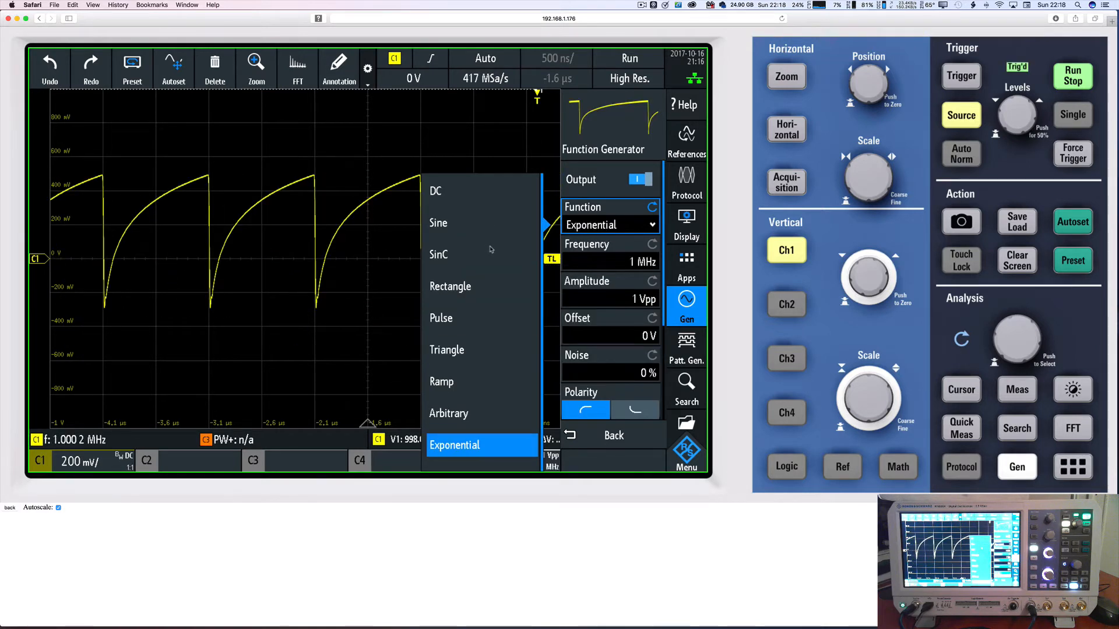
scroll(488, 243, "up", 2)
scroll(488, 243, "down", 2)
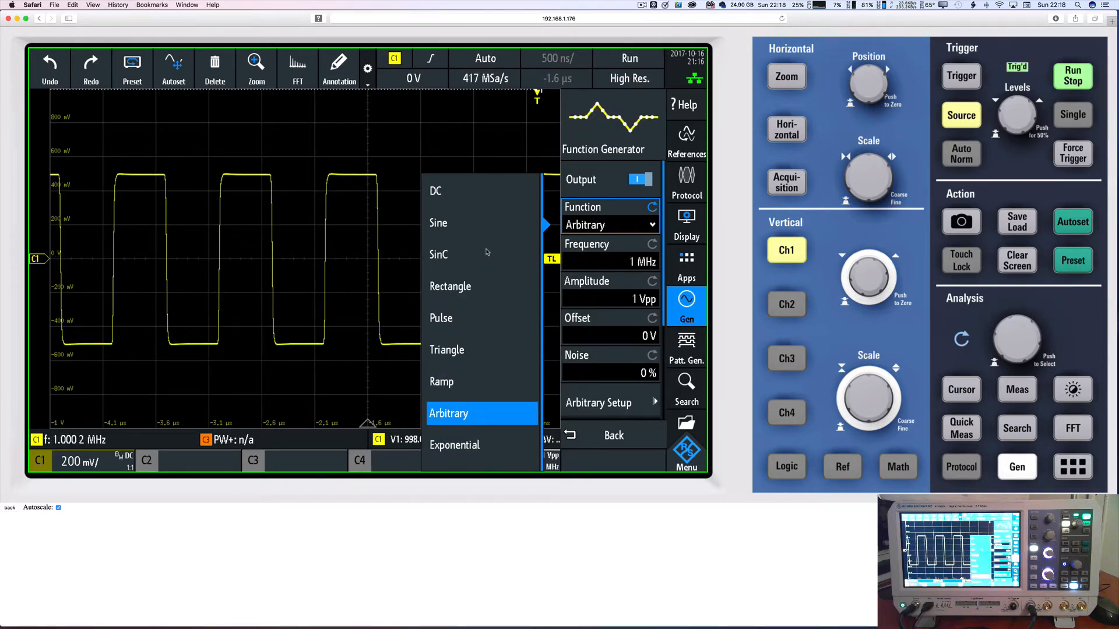
left_click(442, 226)
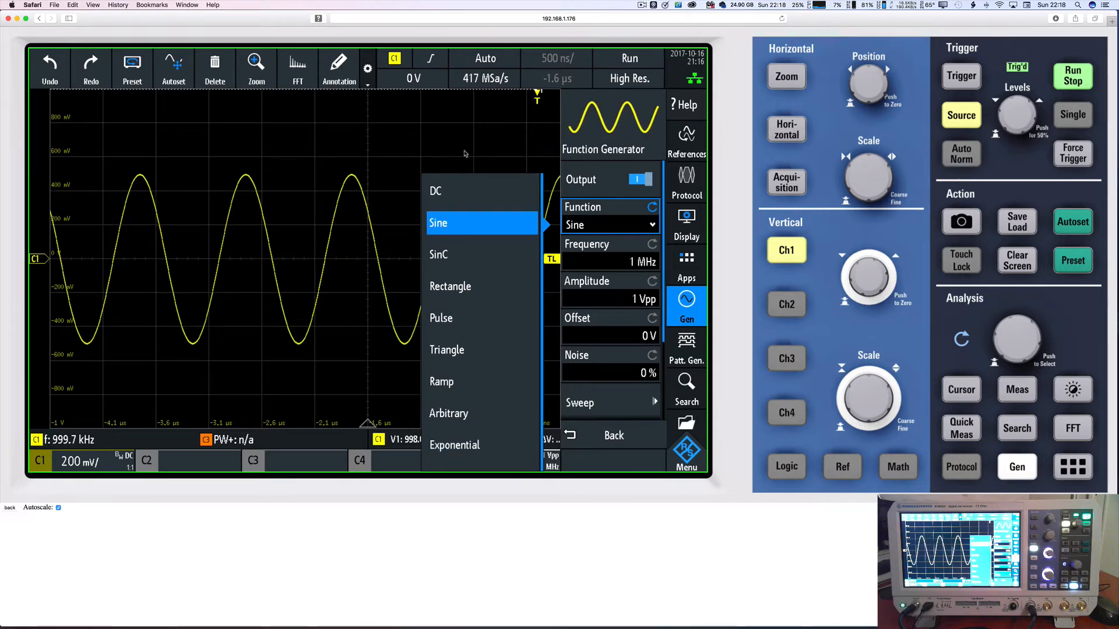
scroll(444, 228, "down", 5)
scroll(450, 196, "up", 1)
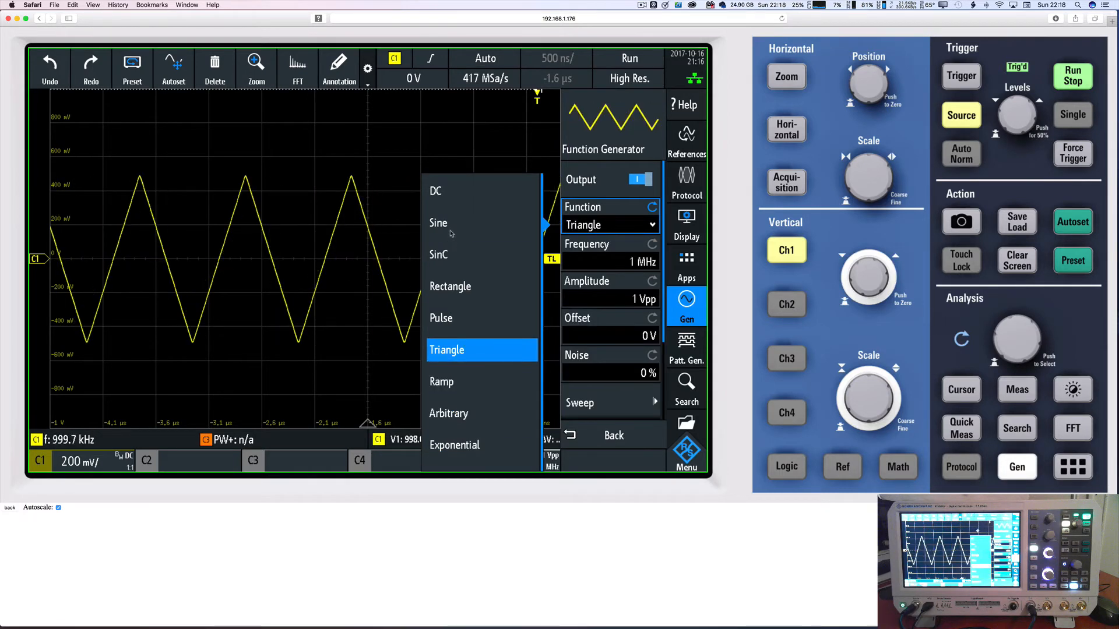
left_click(432, 223)
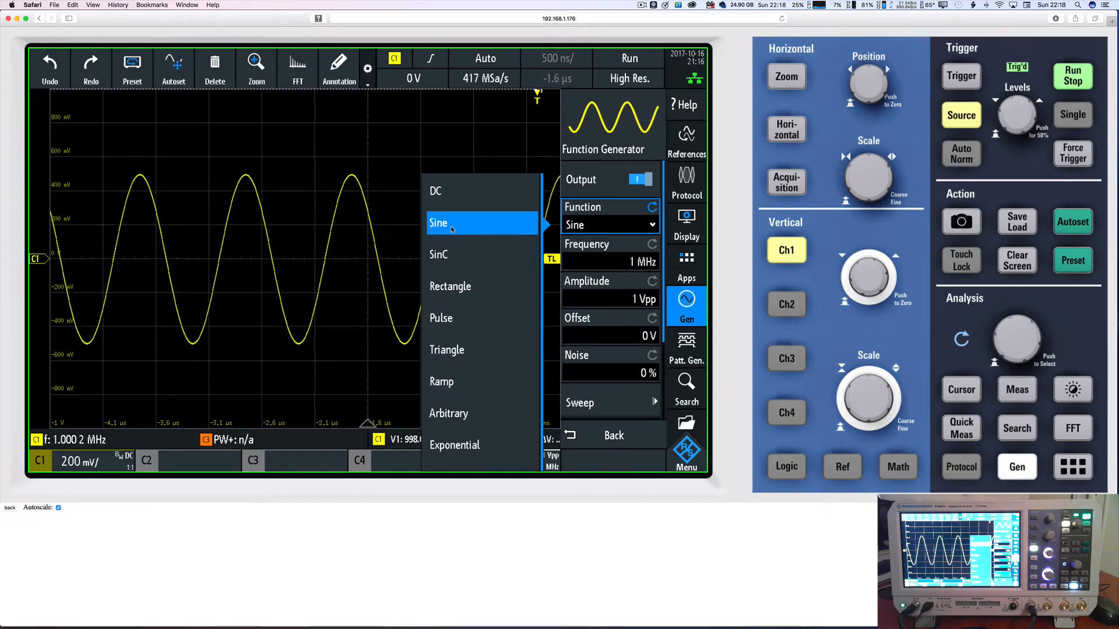
left_click(398, 187)
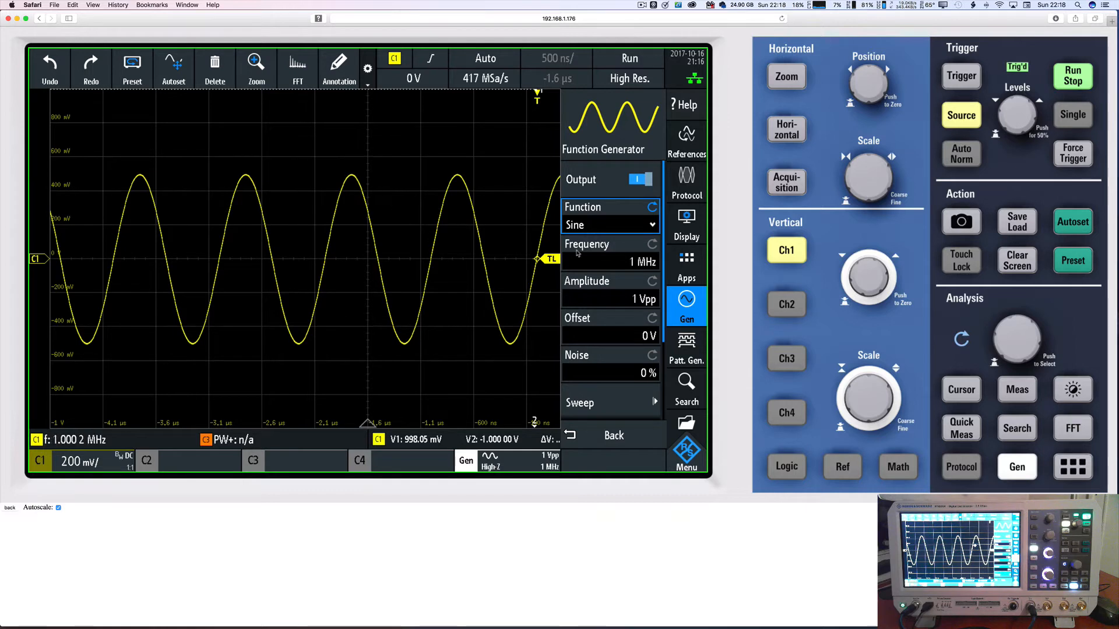
Set the function generator's frequency to 2 MHz.
left_click(625, 262)
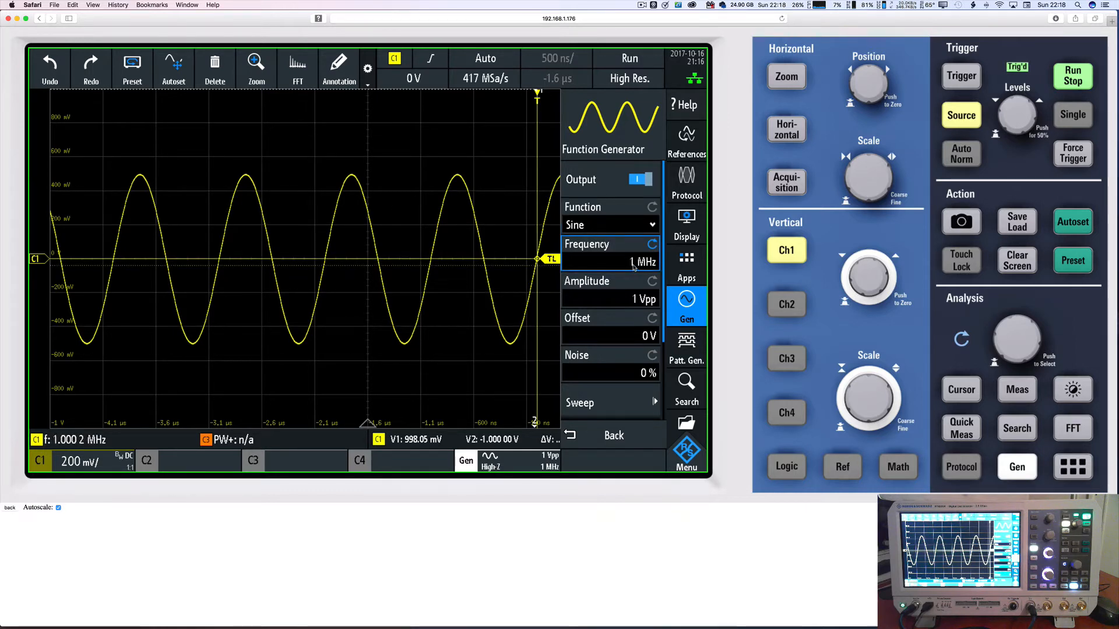
left_click(633, 264)
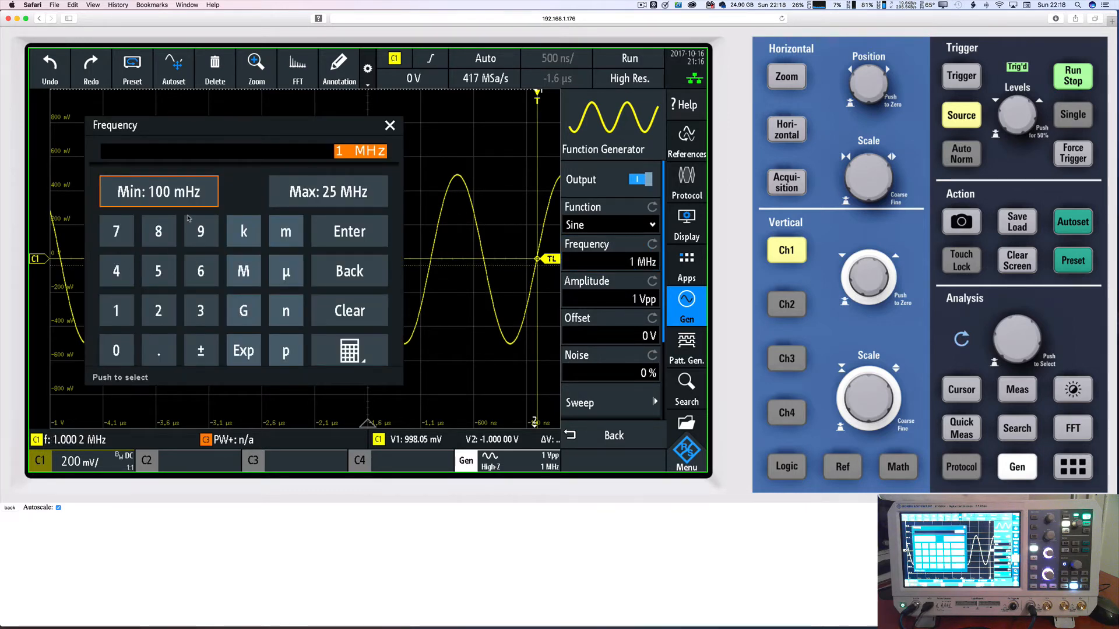
left_click(166, 317)
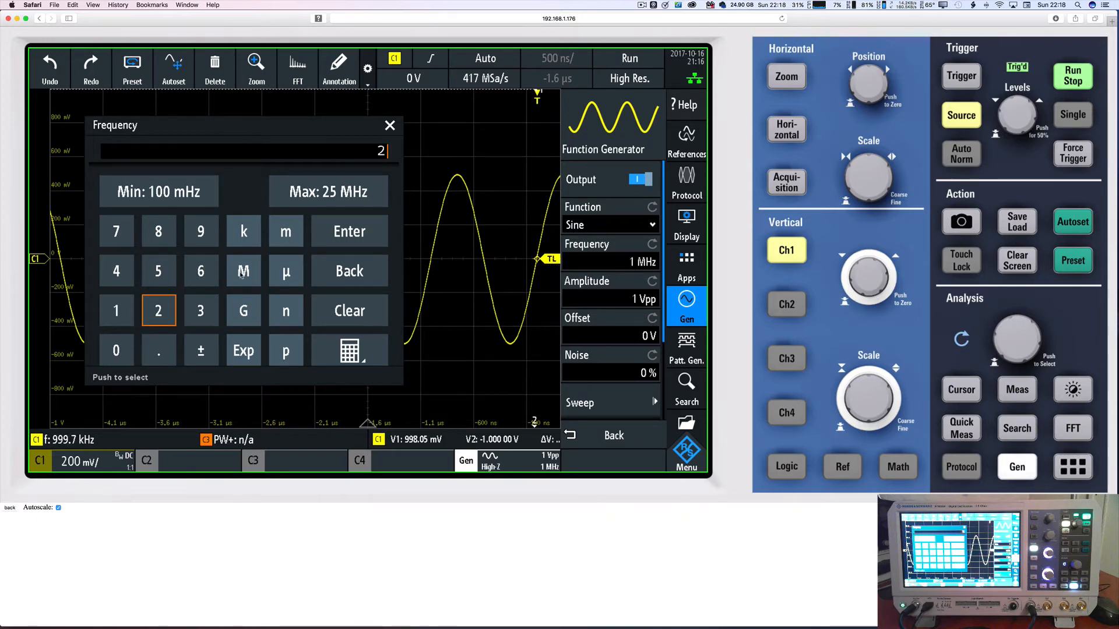
left_click(243, 275)
Set the function generator's frequency to 1.33333 MHz.
left_click(613, 263)
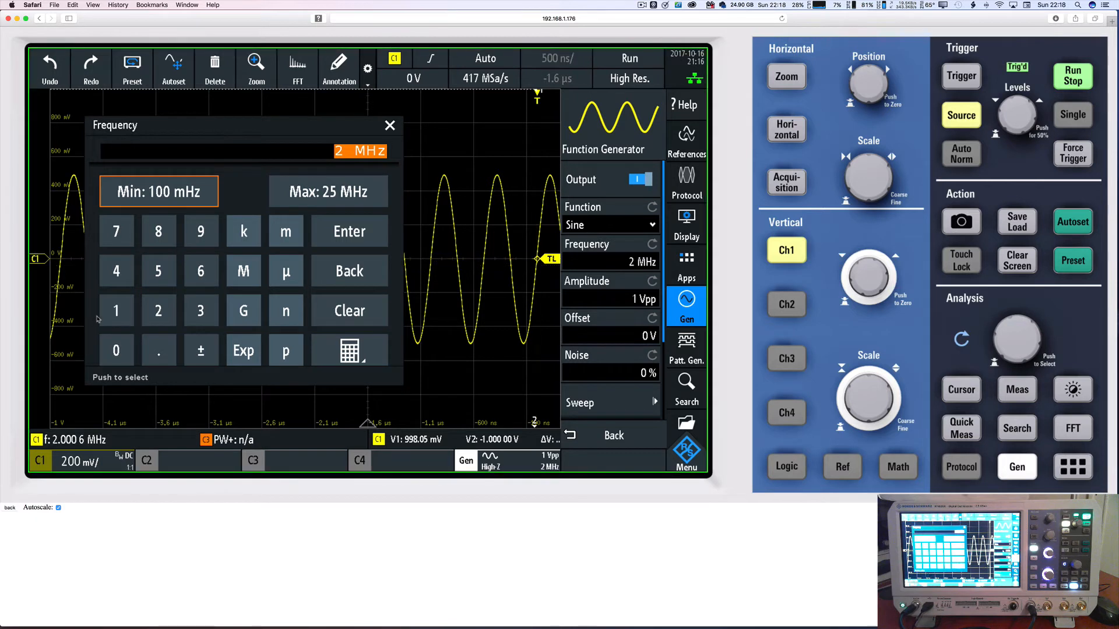
left_click(116, 312)
left_click(160, 353)
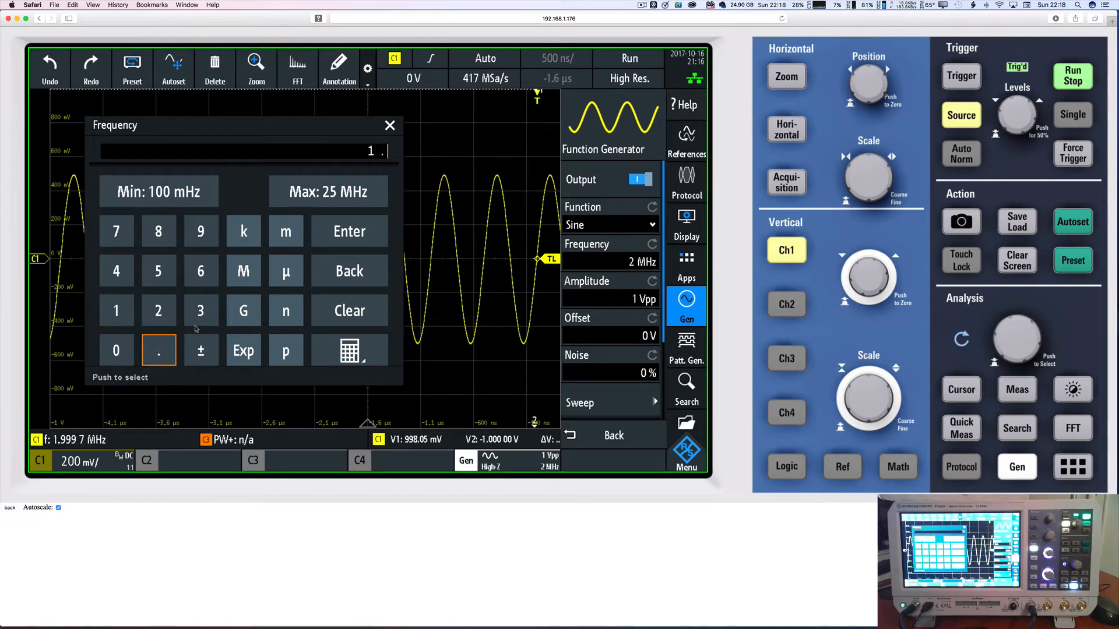
left_click(201, 321)
left_click(201, 321)
left_click(200, 321)
left_click(200, 321)
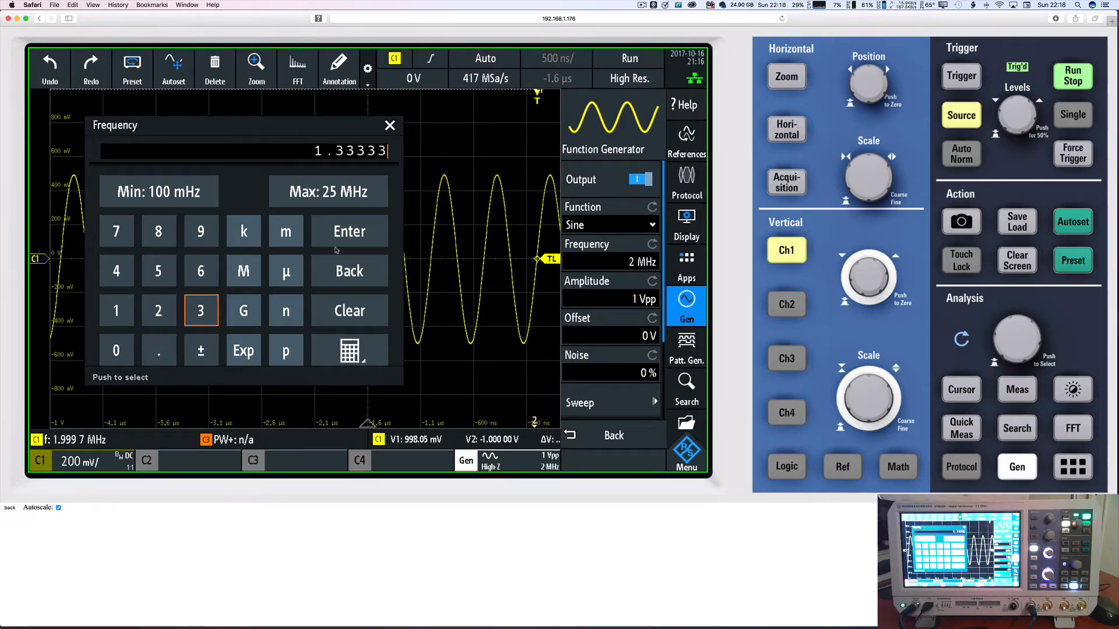
left_click(246, 272)
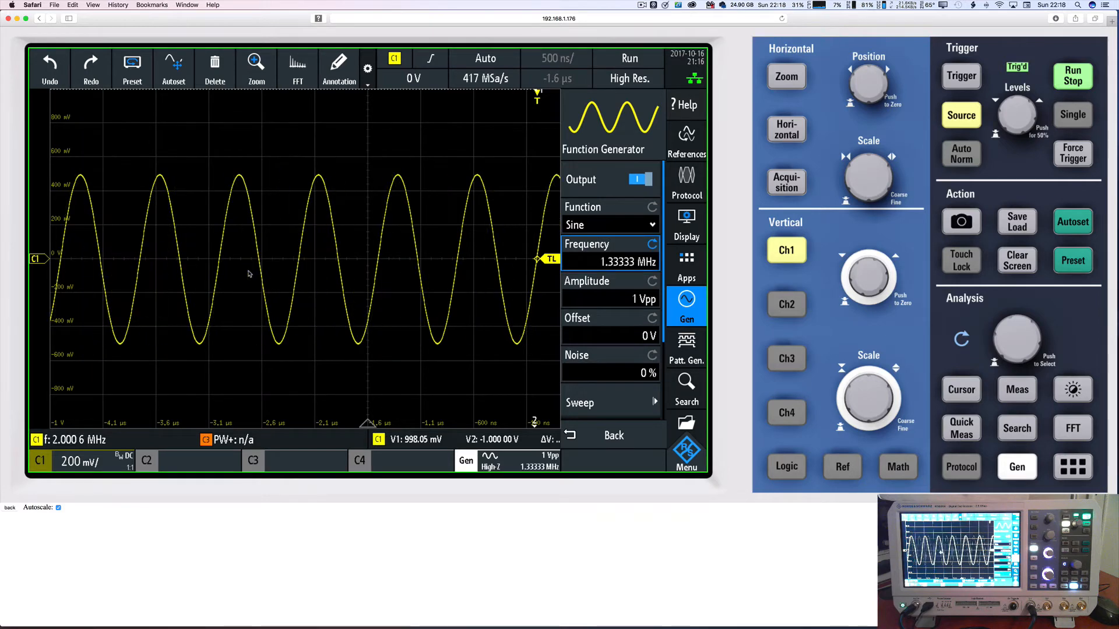
Set the generator's frequency to 300 kHz, and tune it up to 530.9 kHz with the analysis knob.
left_click(626, 263)
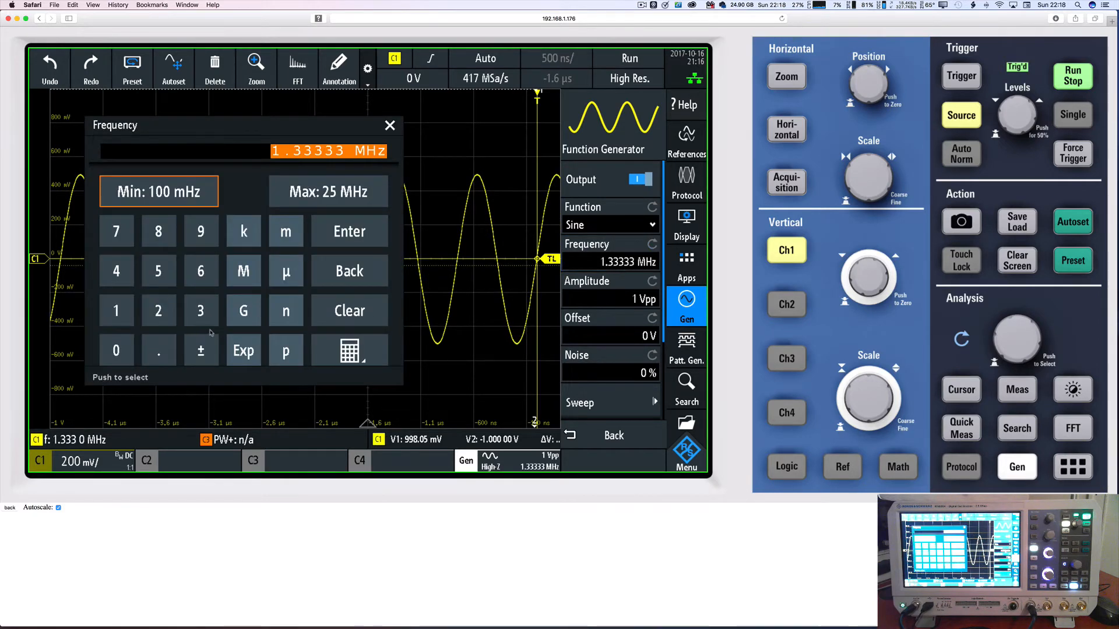
type("300")
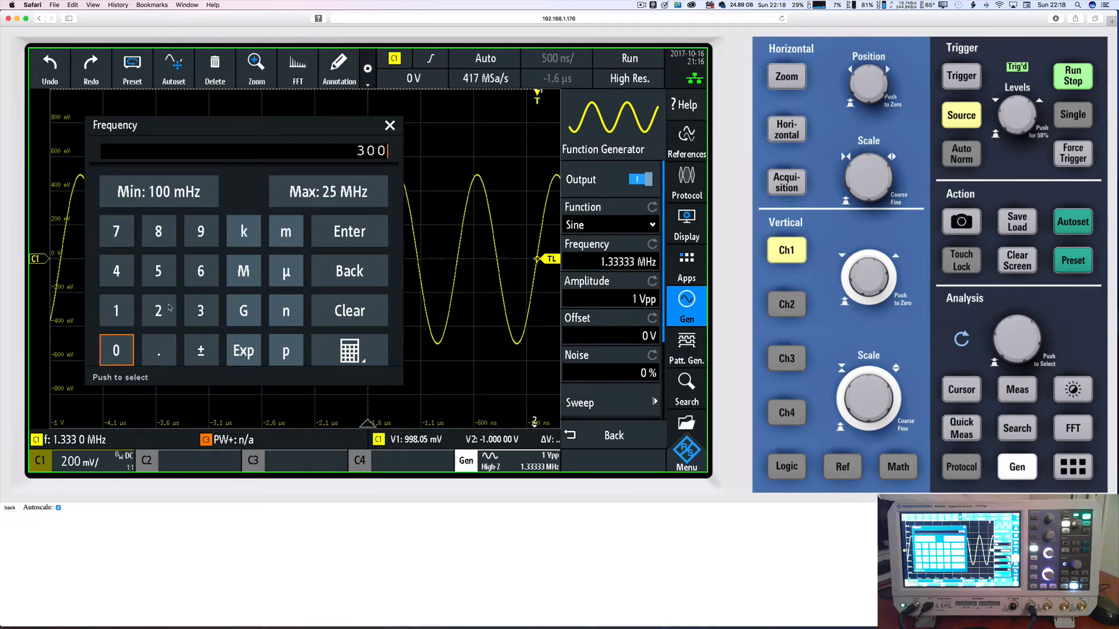
left_click(250, 245)
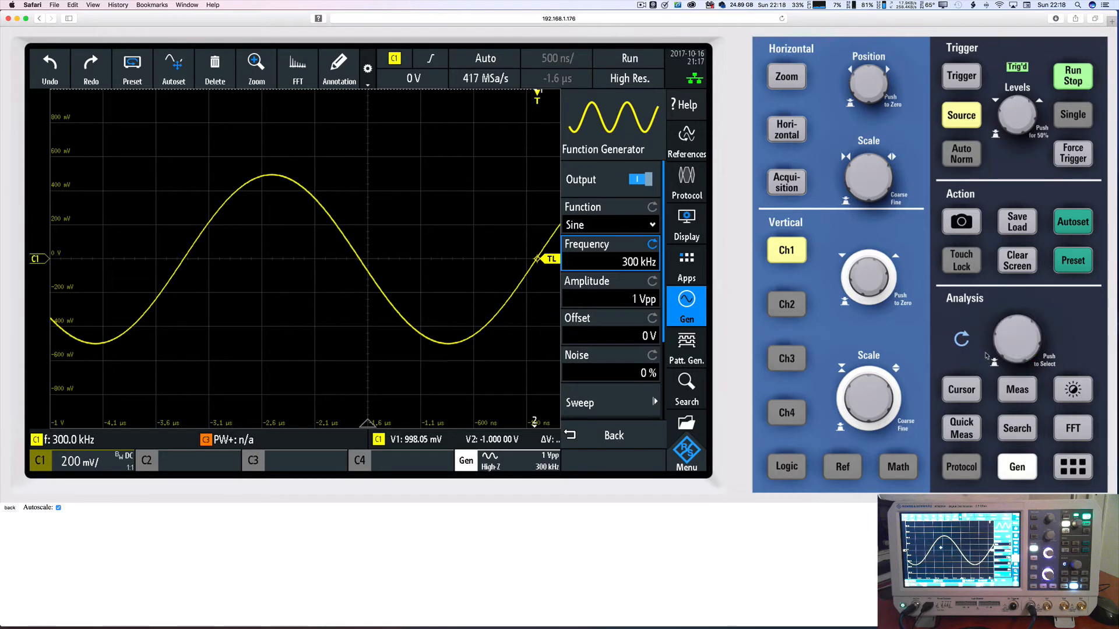
left_click(1014, 322)
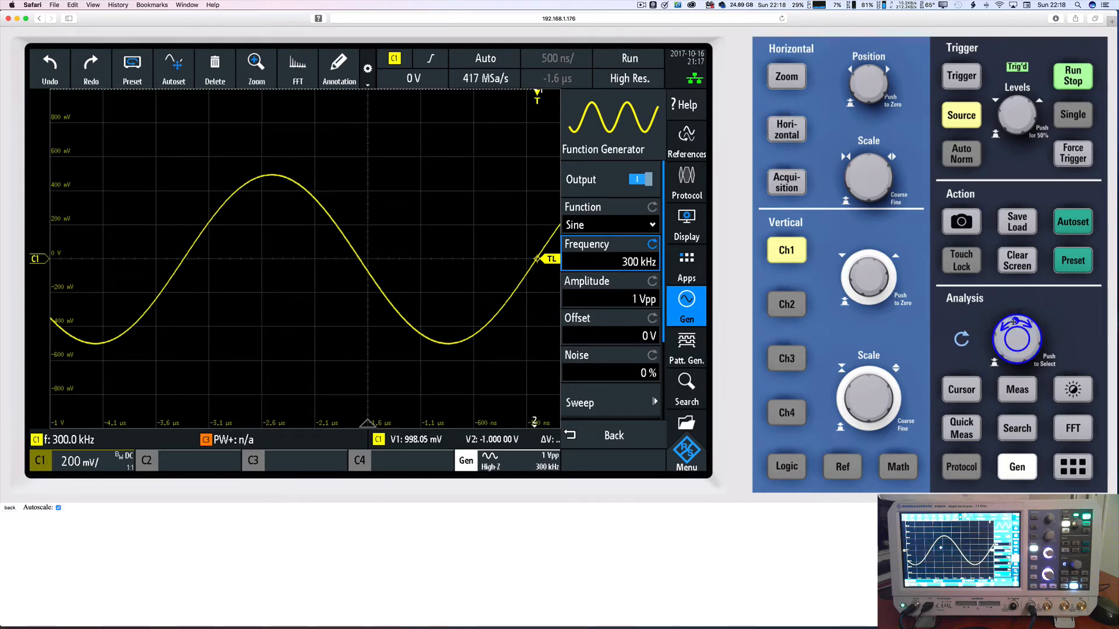
mouse_move(1006, 324)
left_mouse_down()
mouse_move(1026, 350)
mouse_move(1059, 332)
mouse_move(1025, 297)
mouse_move(985, 326)
mouse_move(1011, 365)
mouse_move(1031, 361)
mouse_move(1020, 363)
mouse_move(1015, 329)
mouse_move(1000, 336)
mouse_move(1036, 339)
mouse_move(1010, 335)
left_mouse_up()
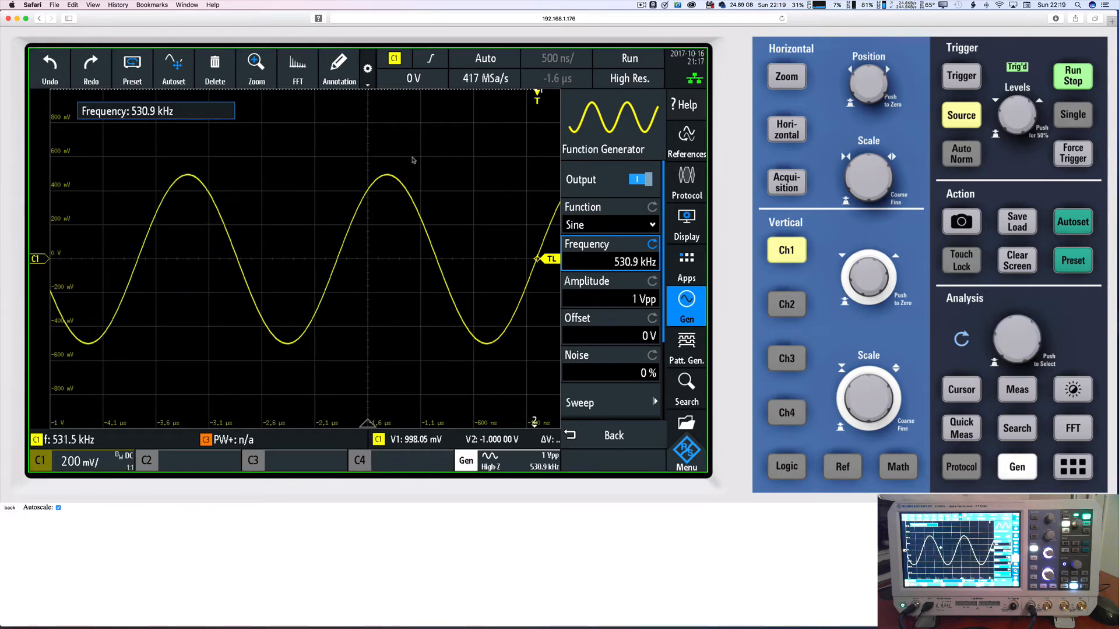
Set the function generator's frequency to 1 MHz.
left_click(607, 264)
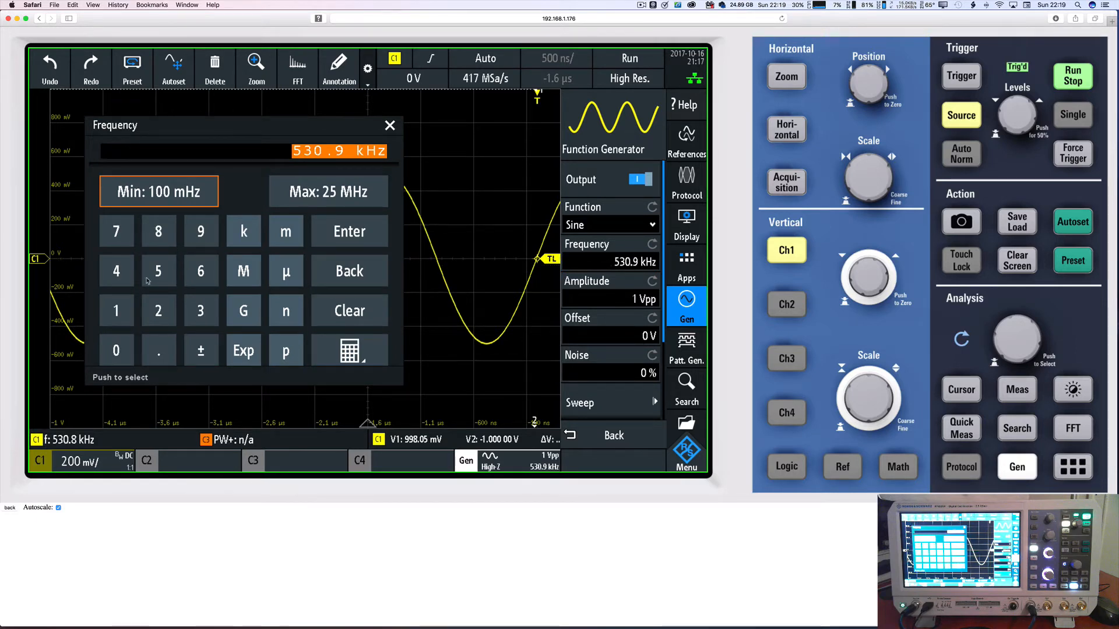
left_click(117, 312)
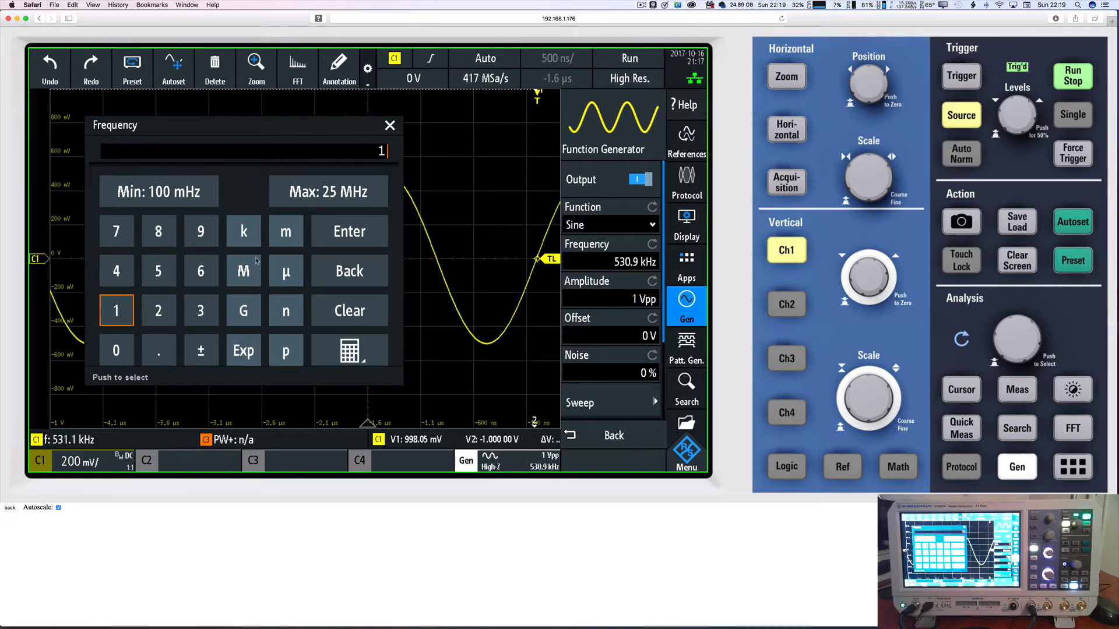
left_click(231, 272)
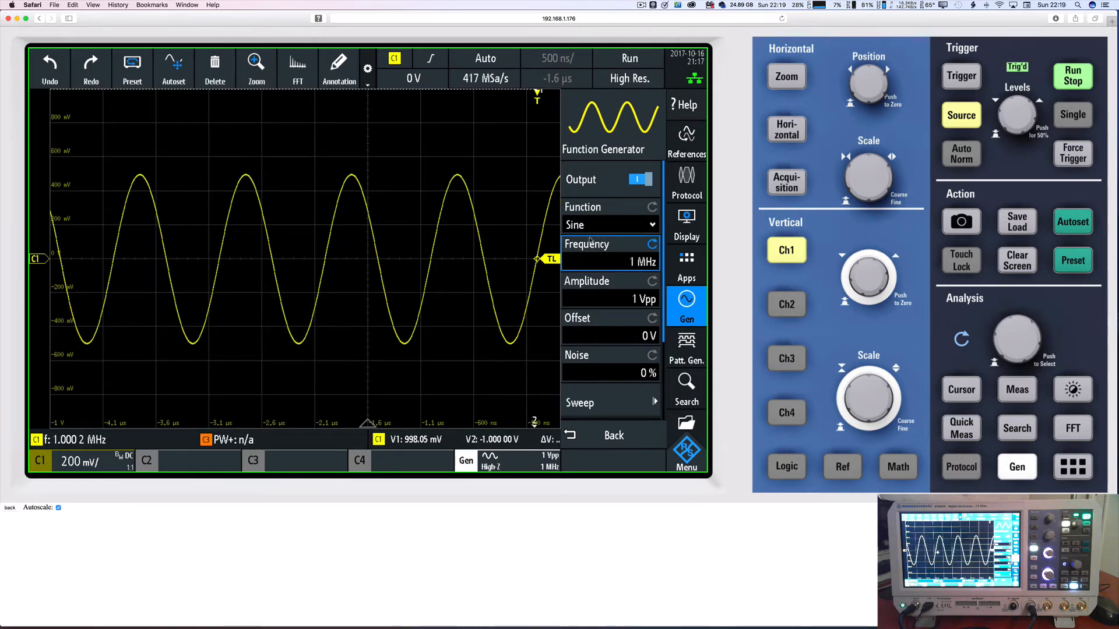
Open and dismiss the amplitude entry, and turn the generator's amplitude down to 960 mVpp with the analysis knob.
left_click(609, 300)
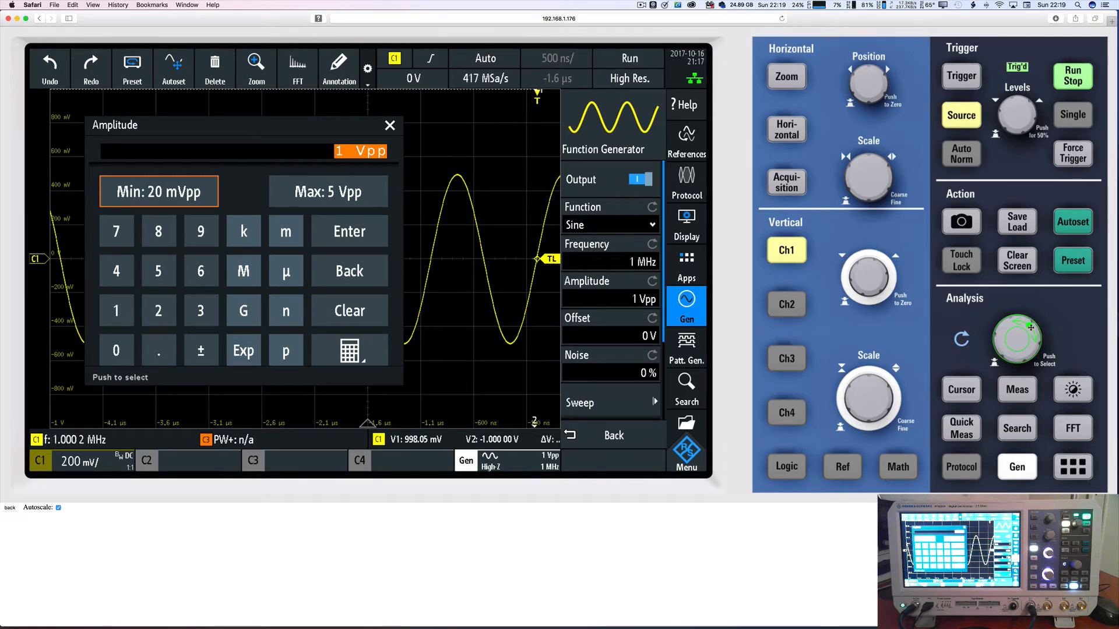
left_click_drag(1030, 327, 1002, 332)
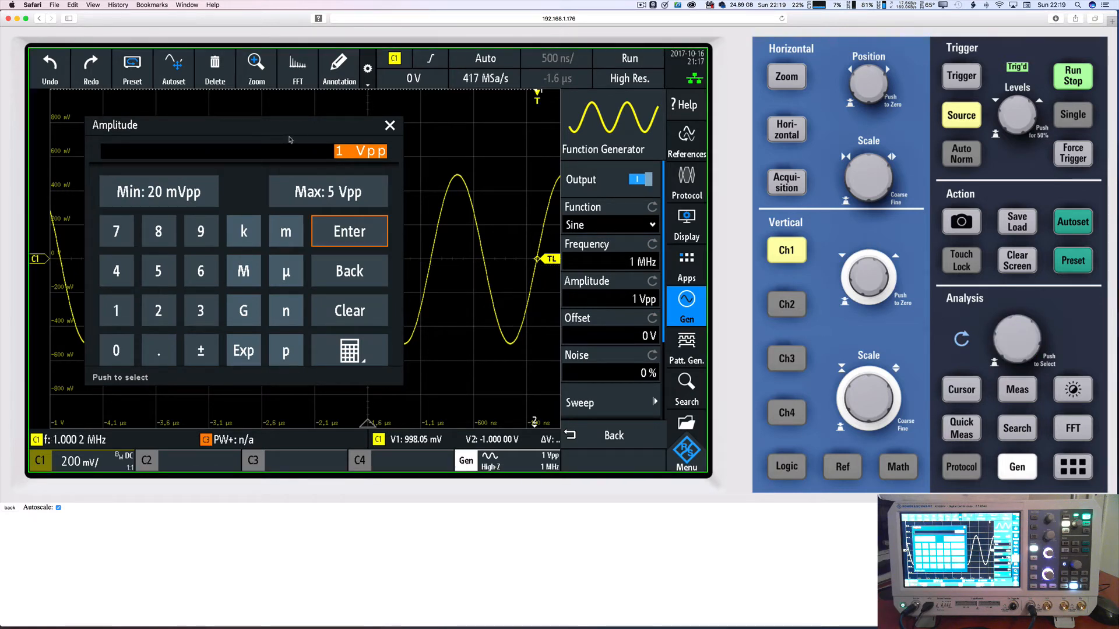
left_click(392, 127)
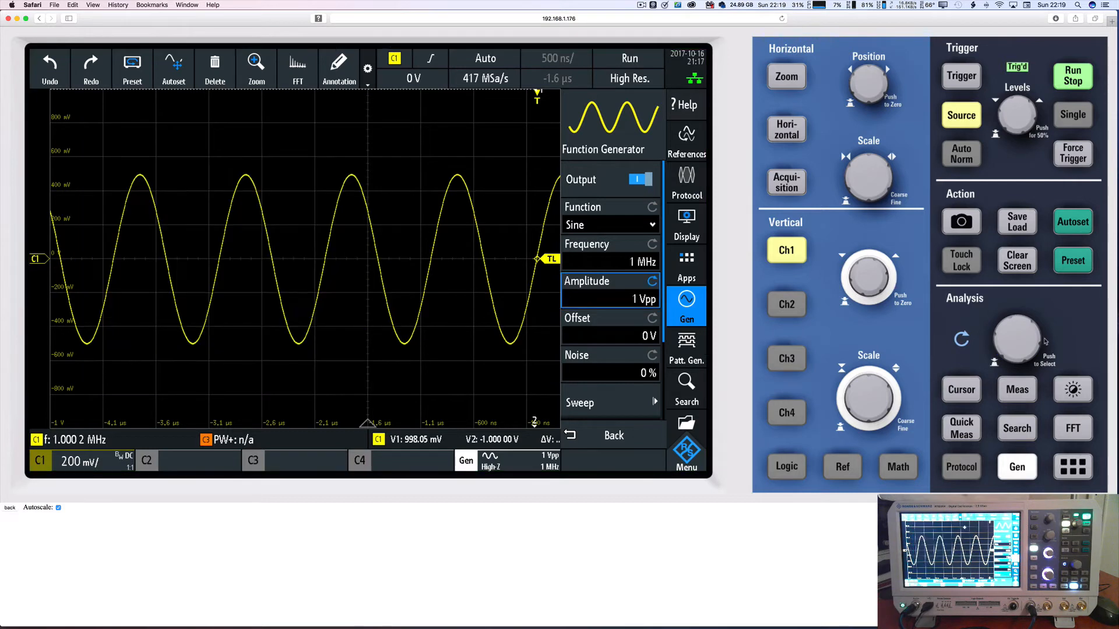
left_click_drag(1018, 327, 999, 341)
Set the function generator's amplitude to 1.25 Vpp.
left_click(587, 299)
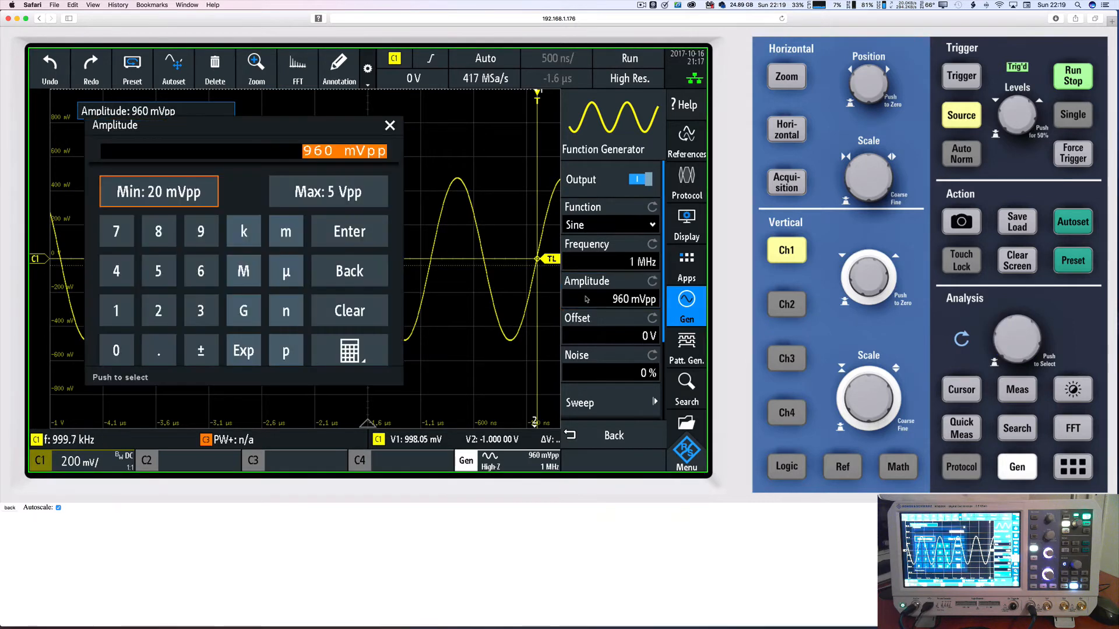
type("1.")
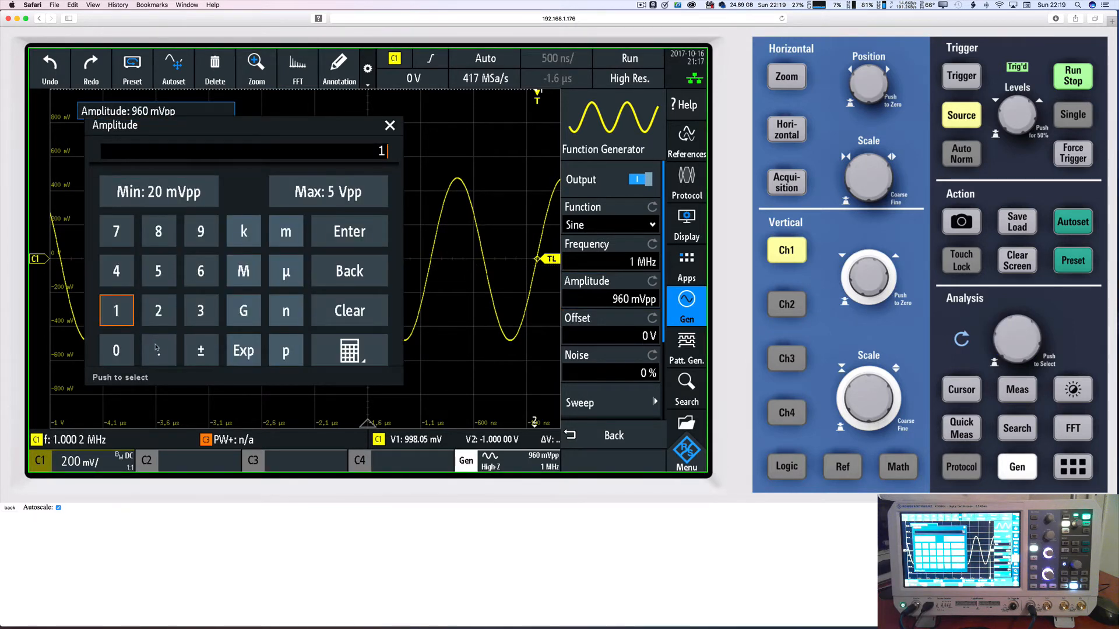
left_click(159, 313)
left_click(159, 271)
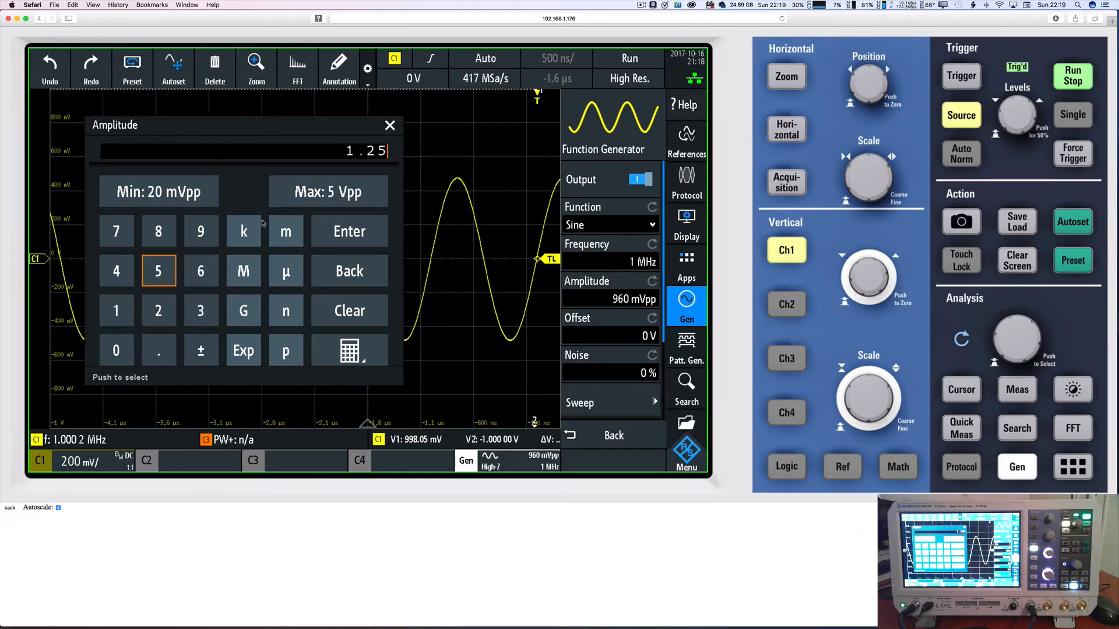
left_click(379, 232)
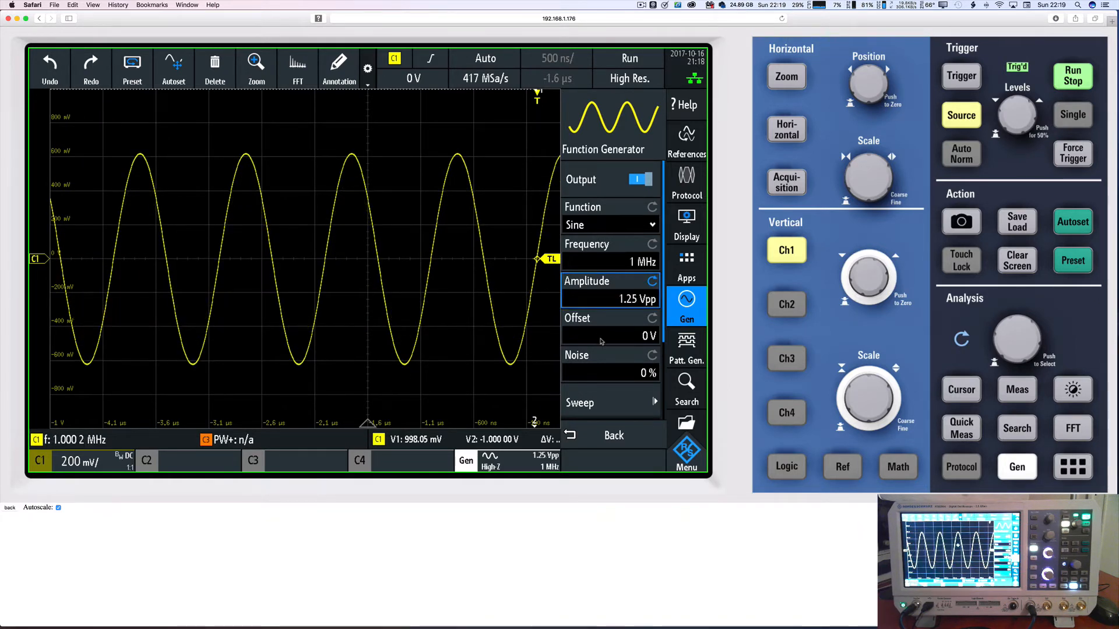
Move the noise entry keypad aside on the waveform display, and set the generator's noise to 20 %.
left_click(592, 379)
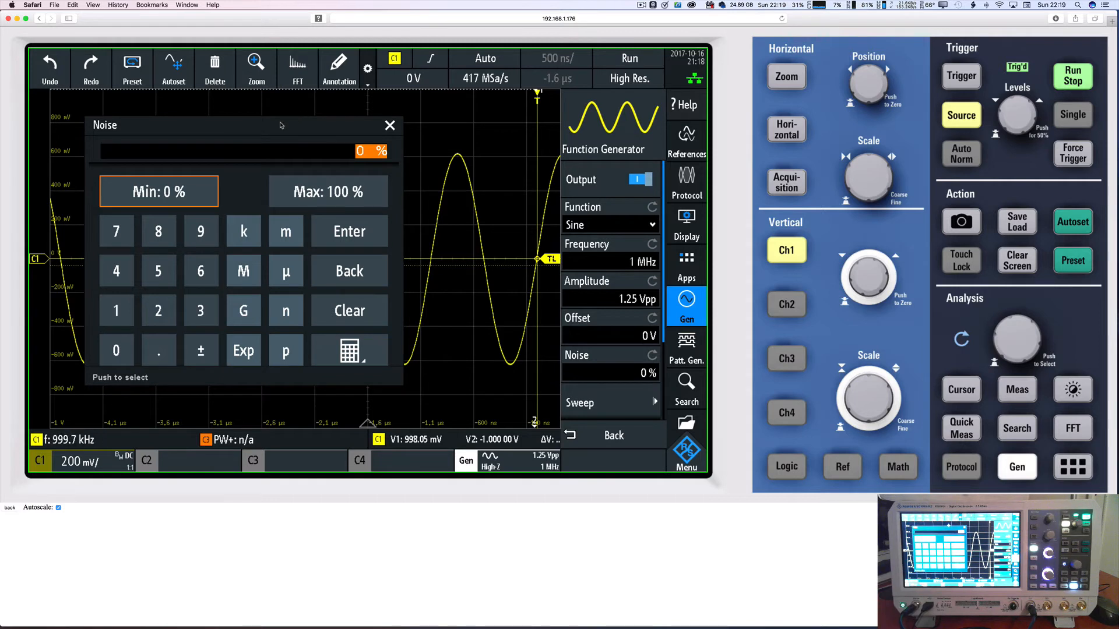
left_click_drag(282, 122, 359, 120)
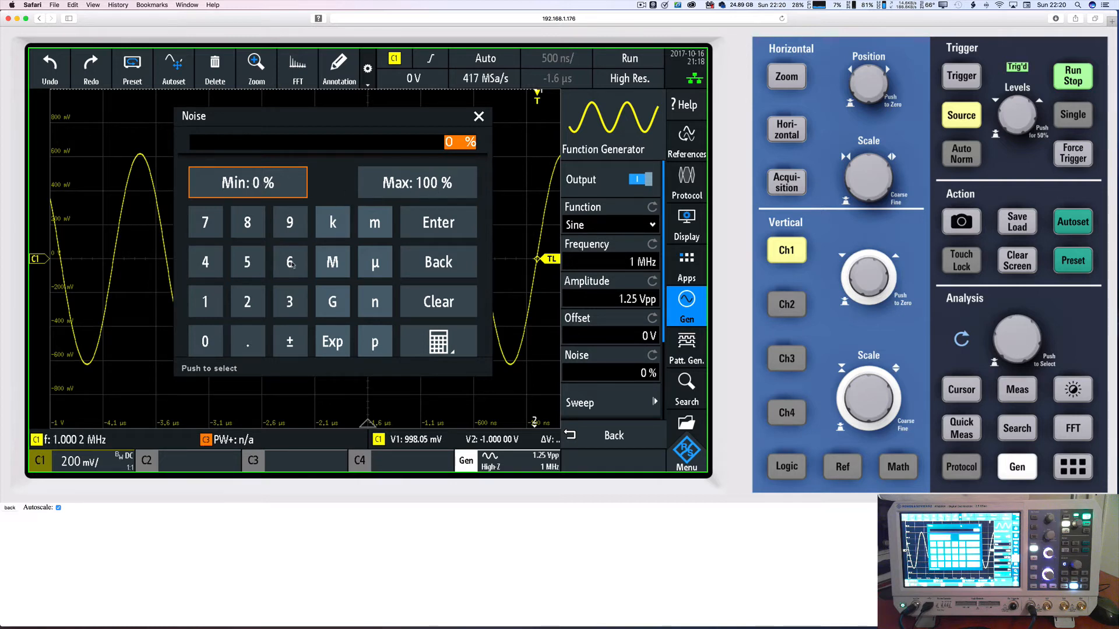
left_click(241, 301)
left_click(220, 337)
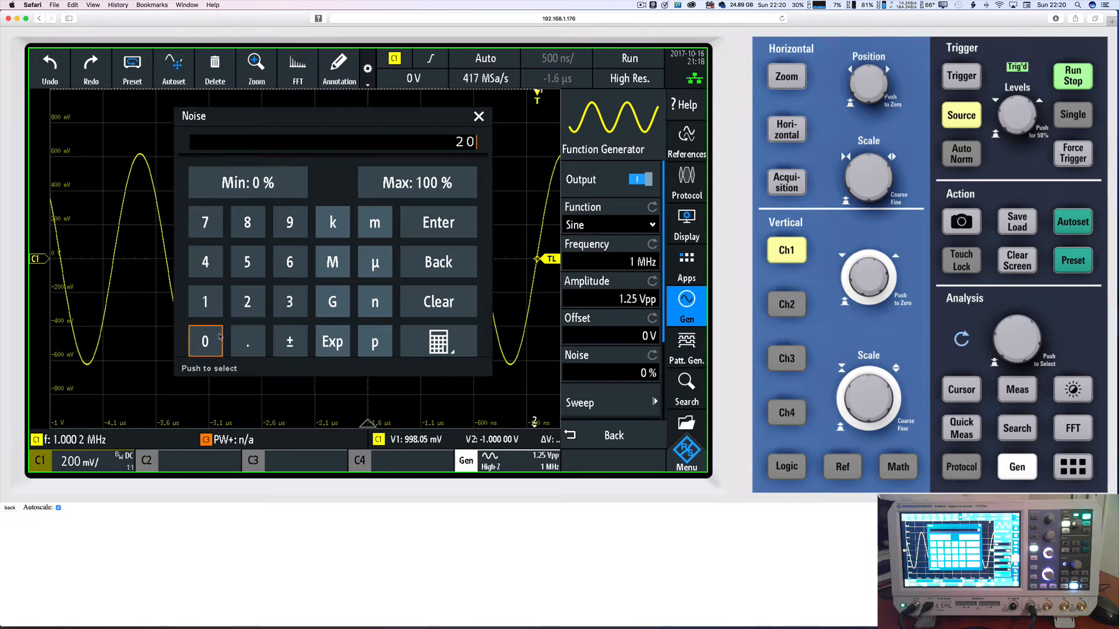
left_click(435, 221)
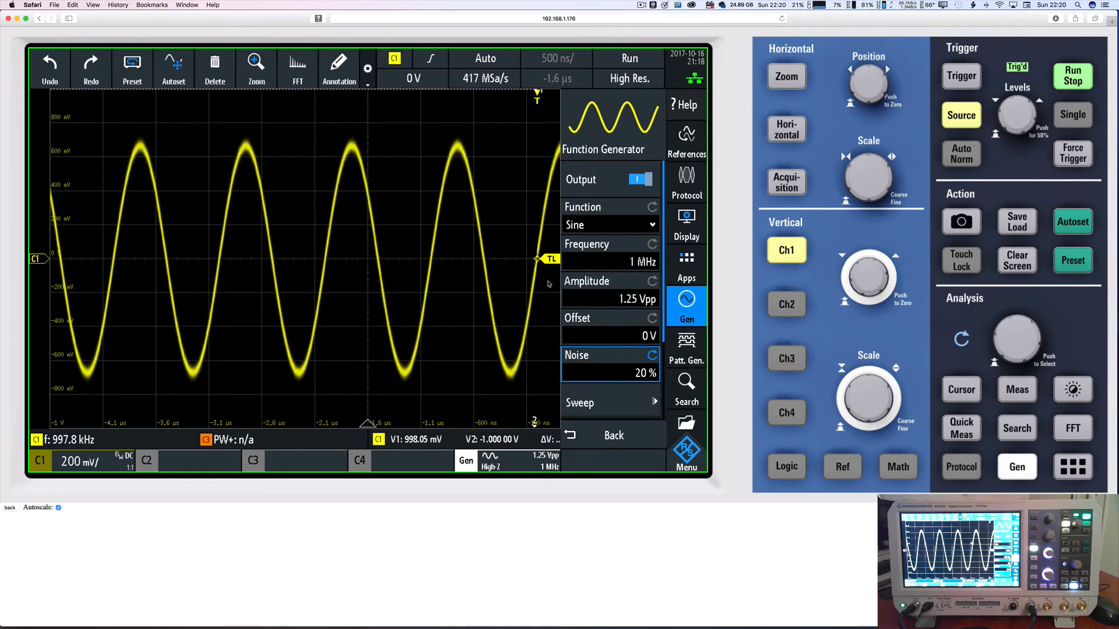
Switch the generator's function to Rectangle and close the list of waveform types.
left_click(574, 225)
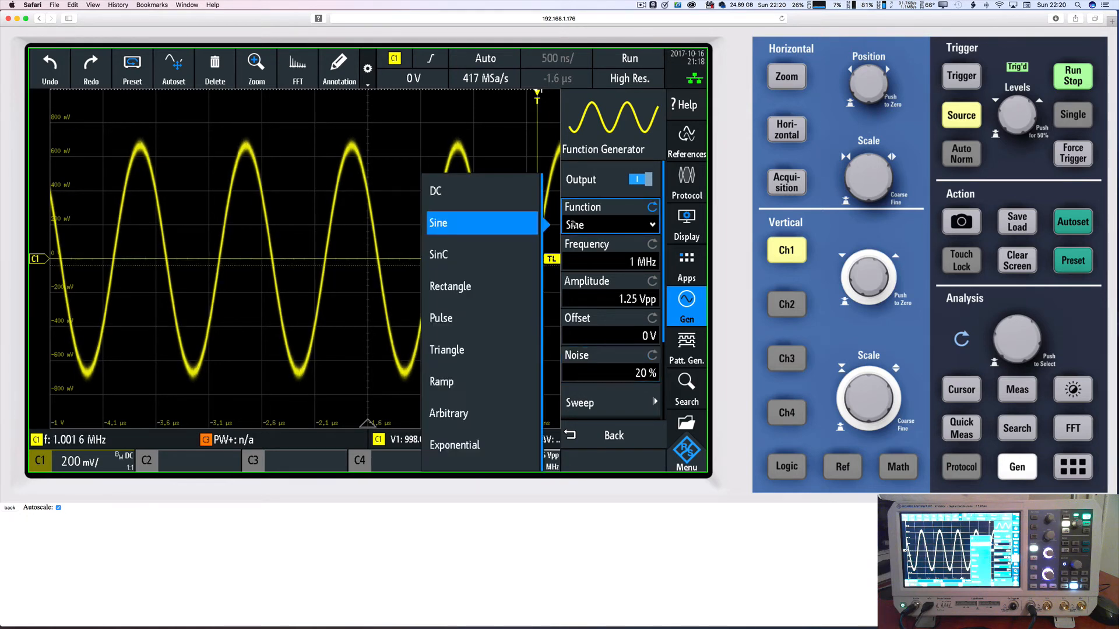
left_click(460, 287)
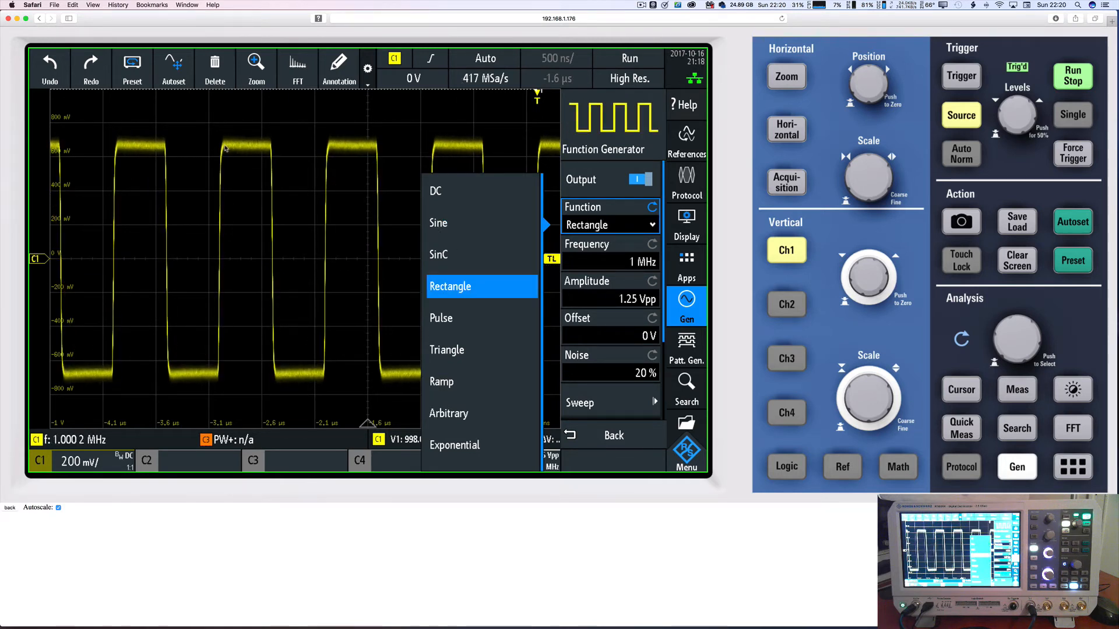
left_click(252, 149)
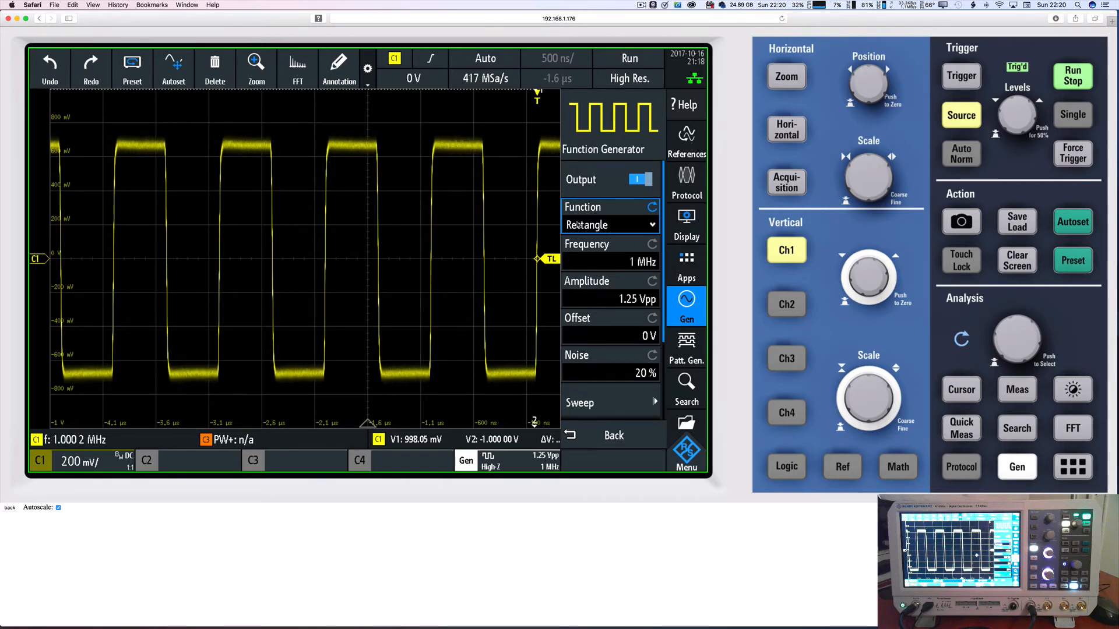
Open the display intensity settings and lower the waveform intensity to 12 %.
left_click(1076, 398)
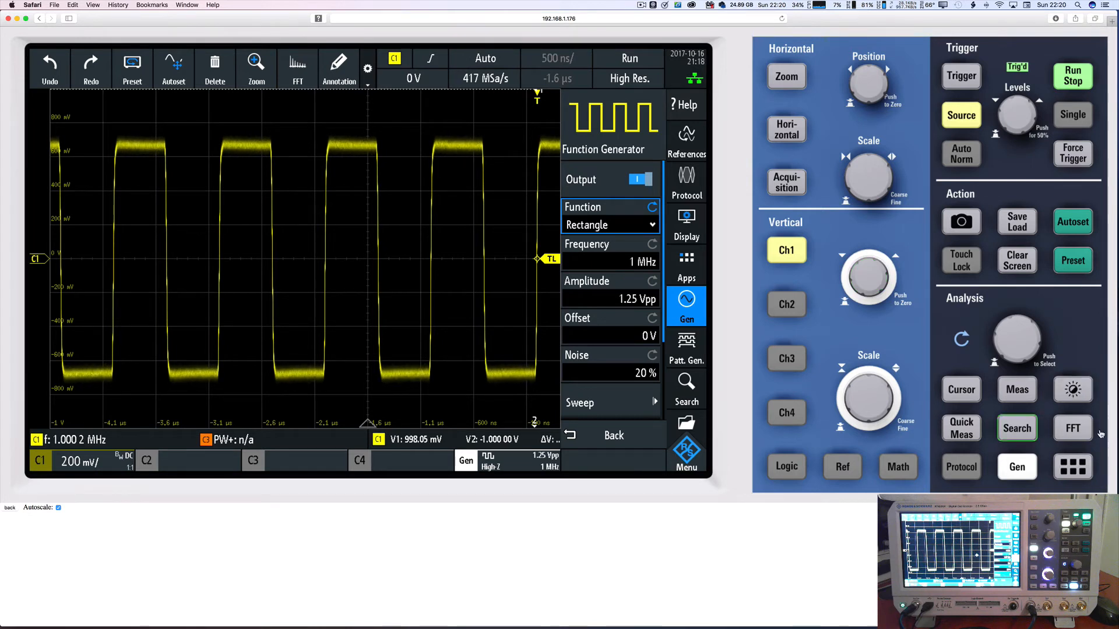
left_click(1083, 396)
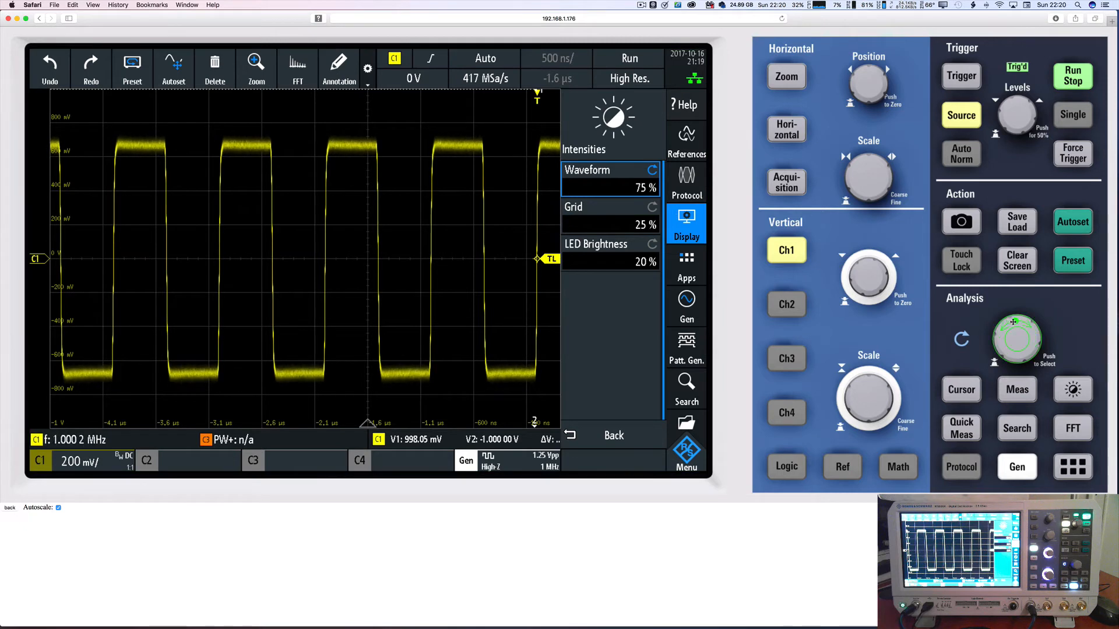
scroll(1016, 338, "down", 18)
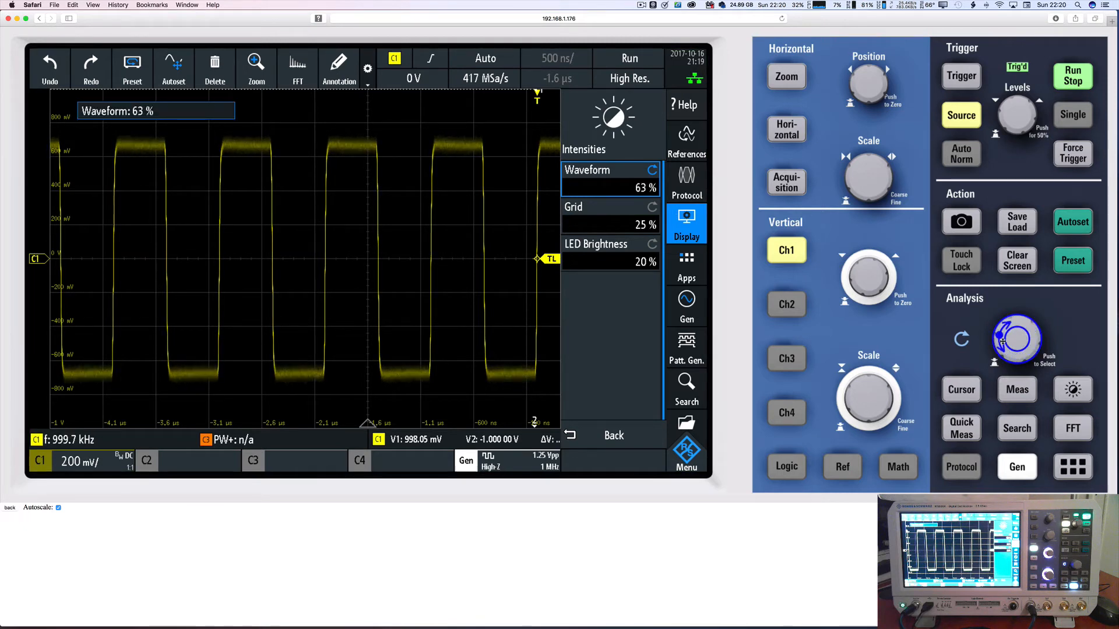
scroll(1021, 337, "down", 20)
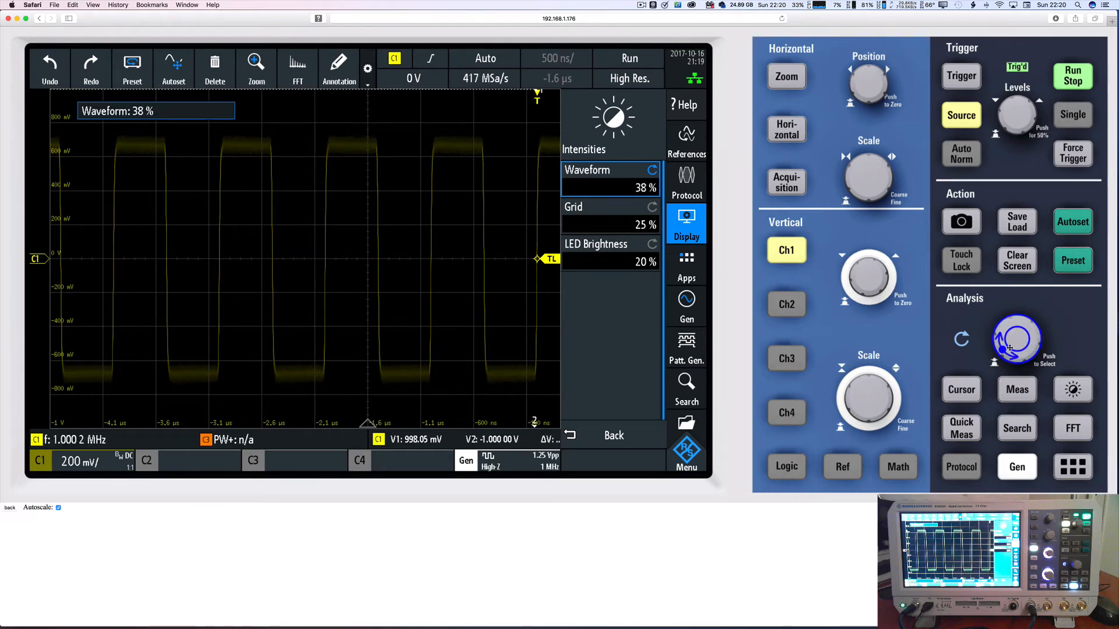
scroll(1022, 330, "down", 14)
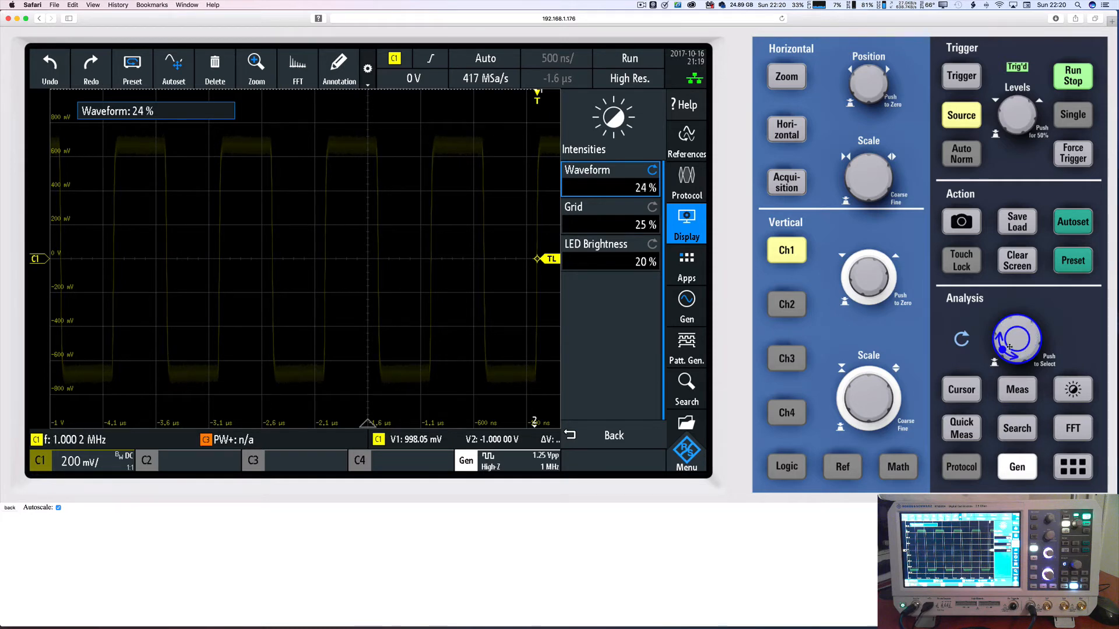
left_click_drag(1017, 326, 1016, 357)
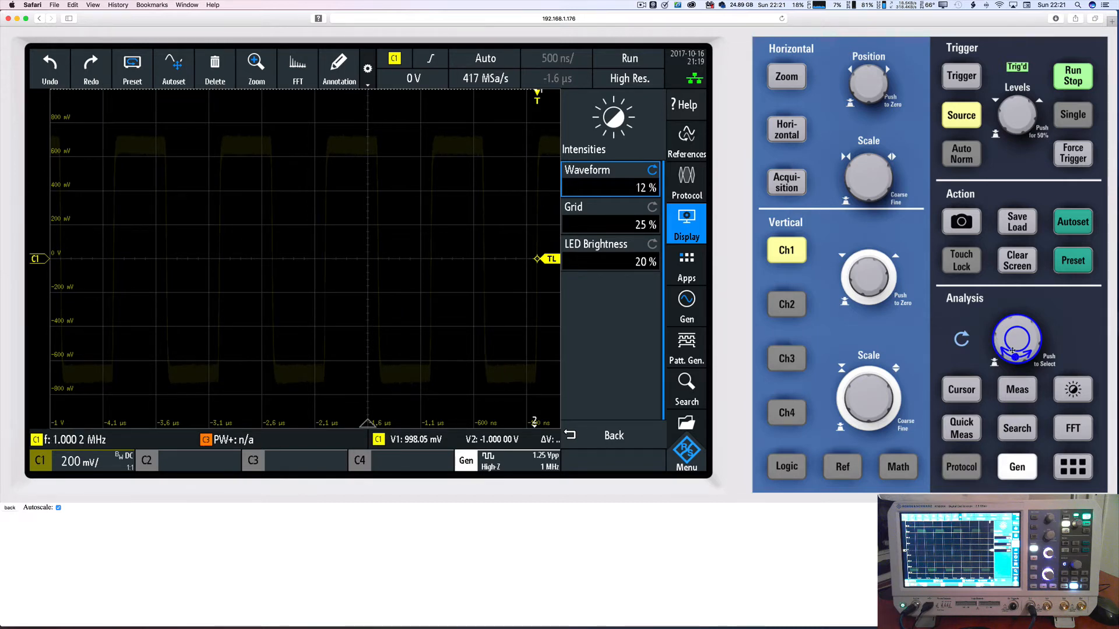
Raise the waveform intensity to 100 %.
scroll(1017, 356, "up", 14)
mouse_move(1013, 353)
left_mouse_down()
mouse_move(1032, 339)
mouse_move(1012, 321)
mouse_move(1021, 317)
left_mouse_up()
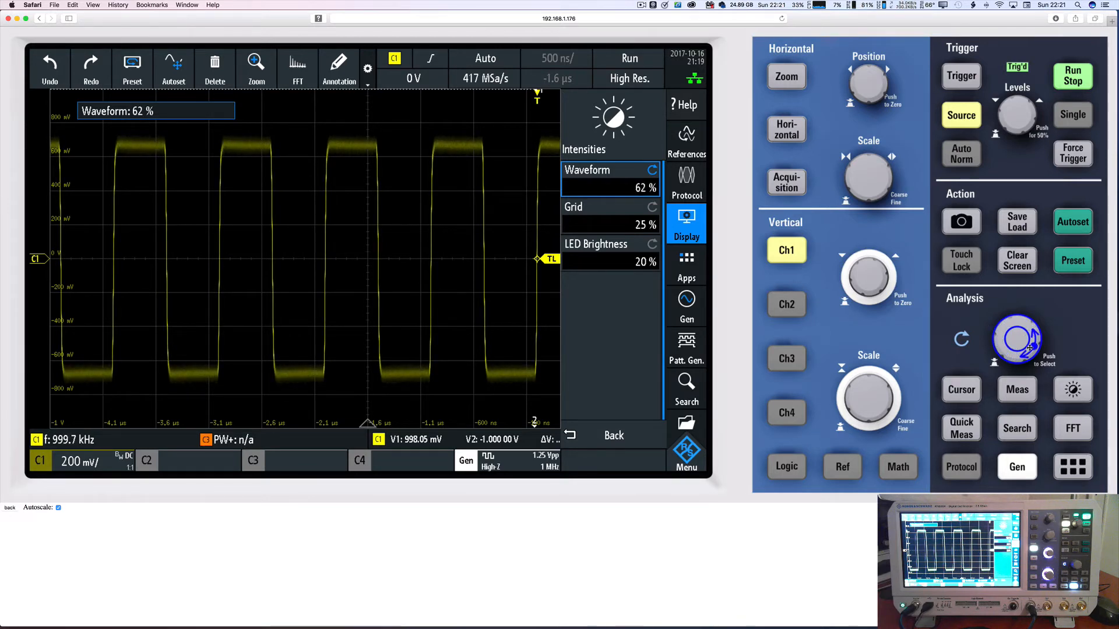
scroll(1027, 344, "up", 11)
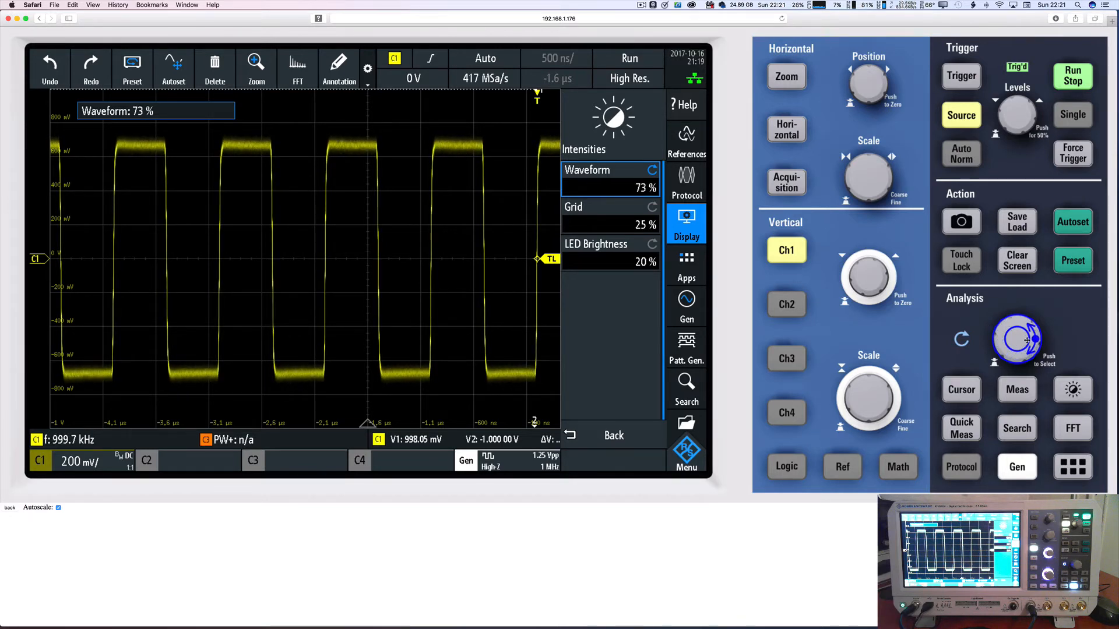
scroll(1028, 338, "up", 18)
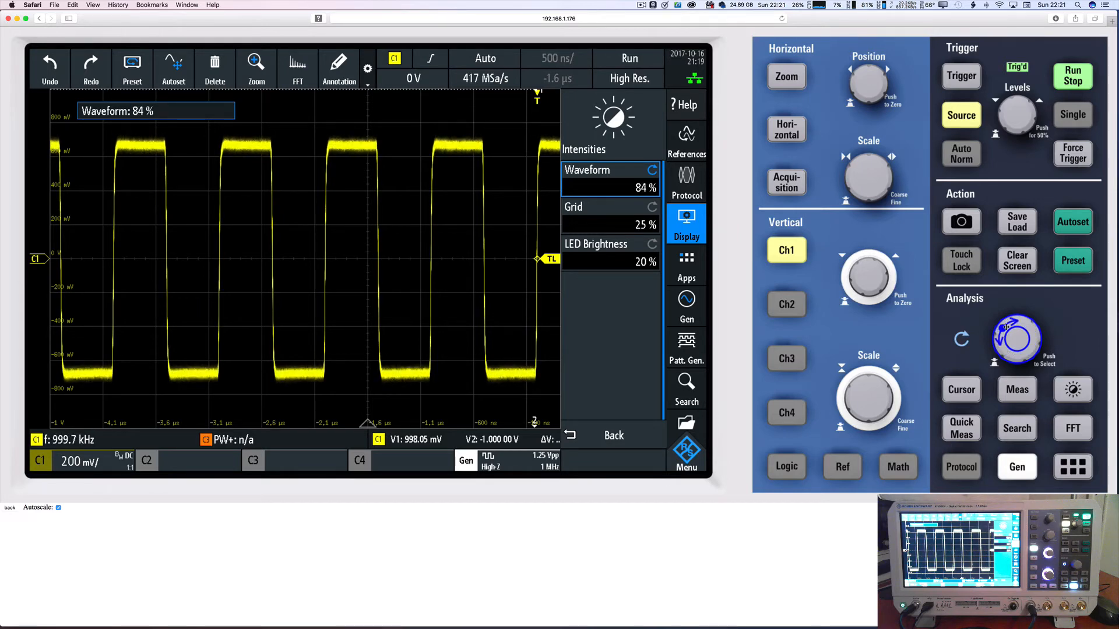
scroll(1032, 339, "up", 9)
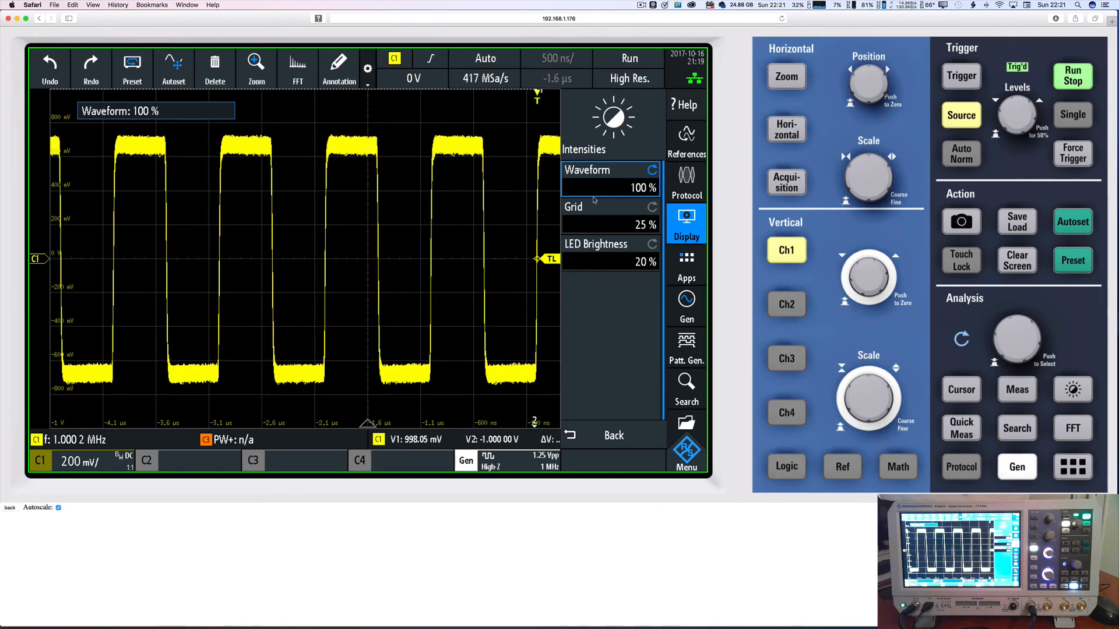
Lower the waveform intensity to 61 % and close the intensity settings.
scroll(1031, 335, "down", 9)
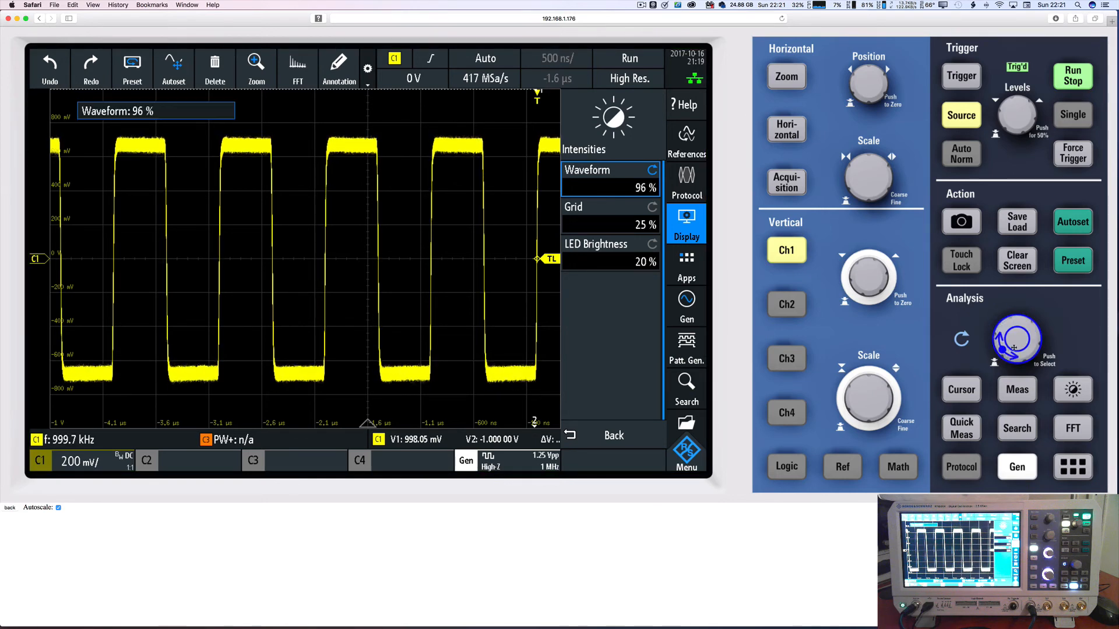
scroll(1030, 335, "down", 15)
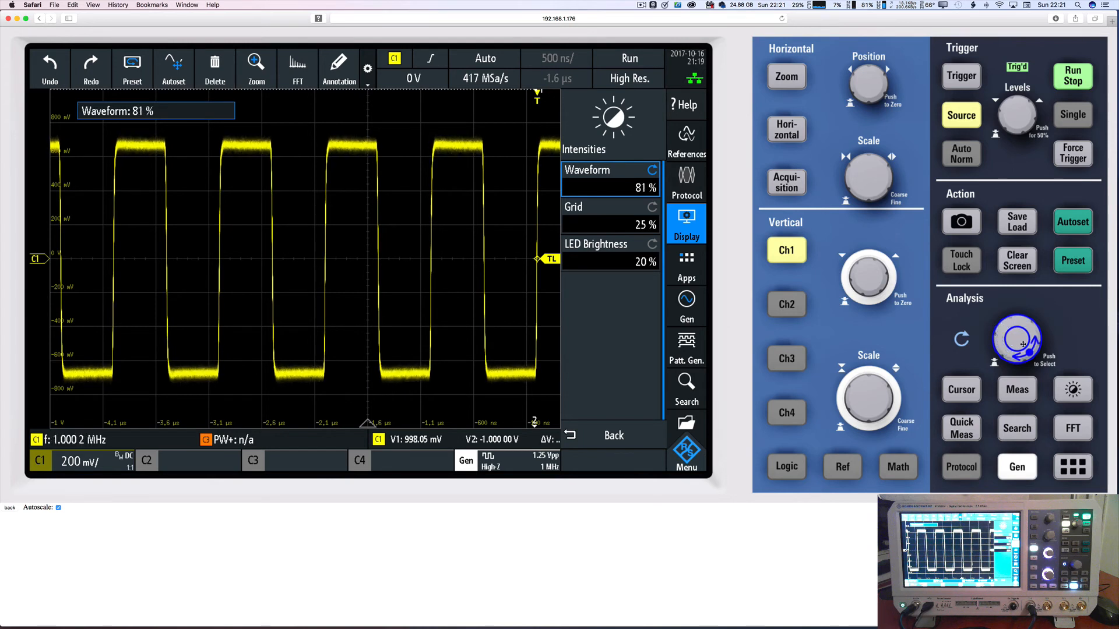
scroll(1023, 334, "down", 3)
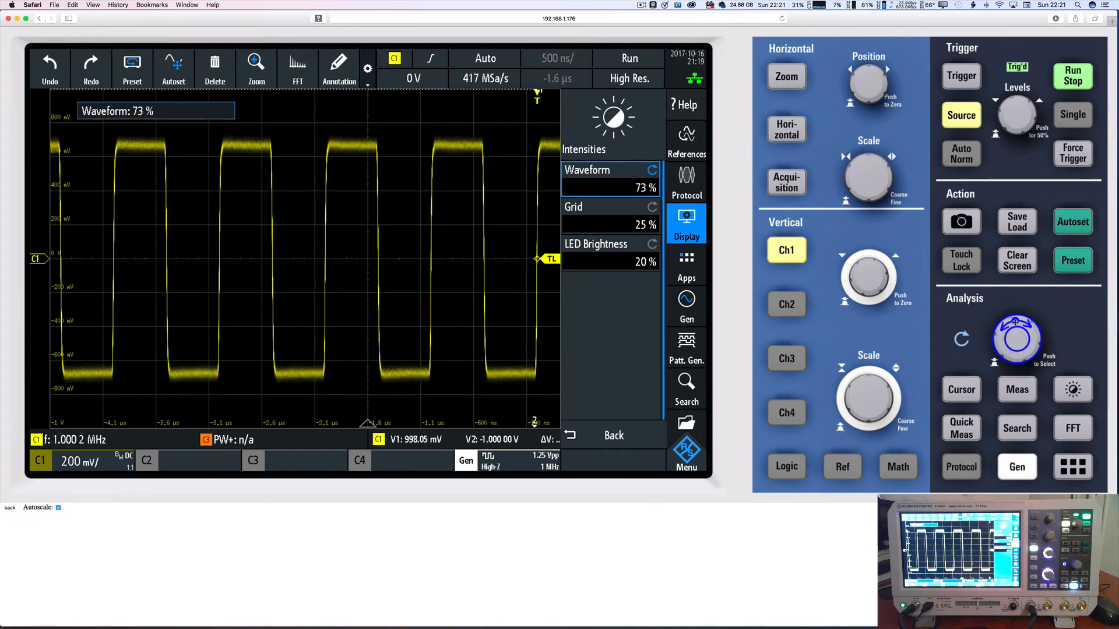
scroll(1013, 321, "down", 11)
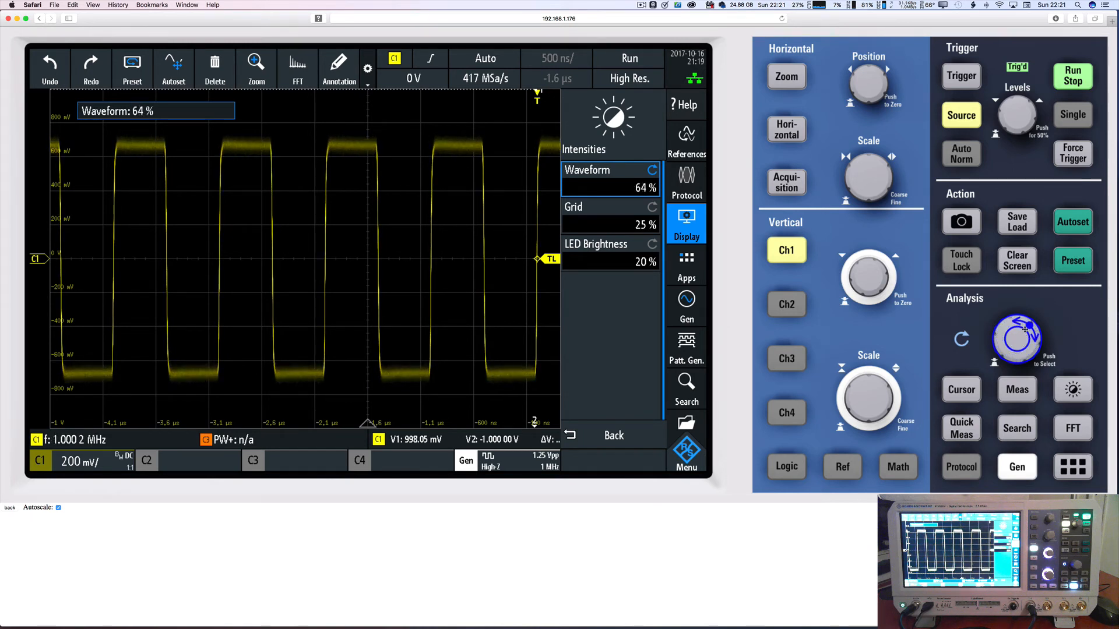
scroll(1021, 322, "down", 1)
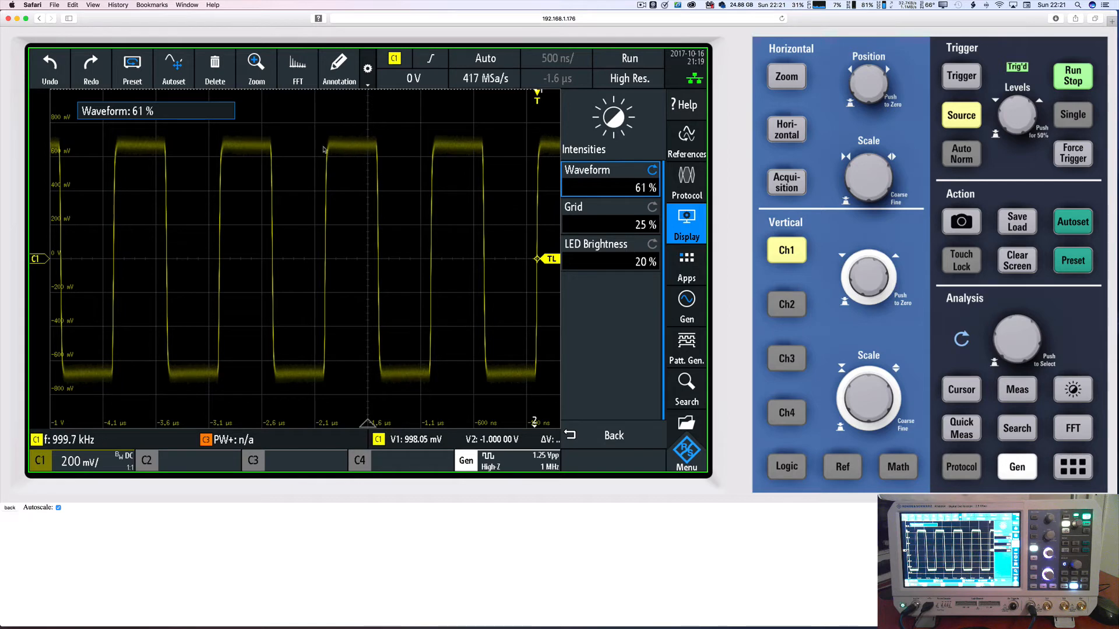
left_click(509, 136)
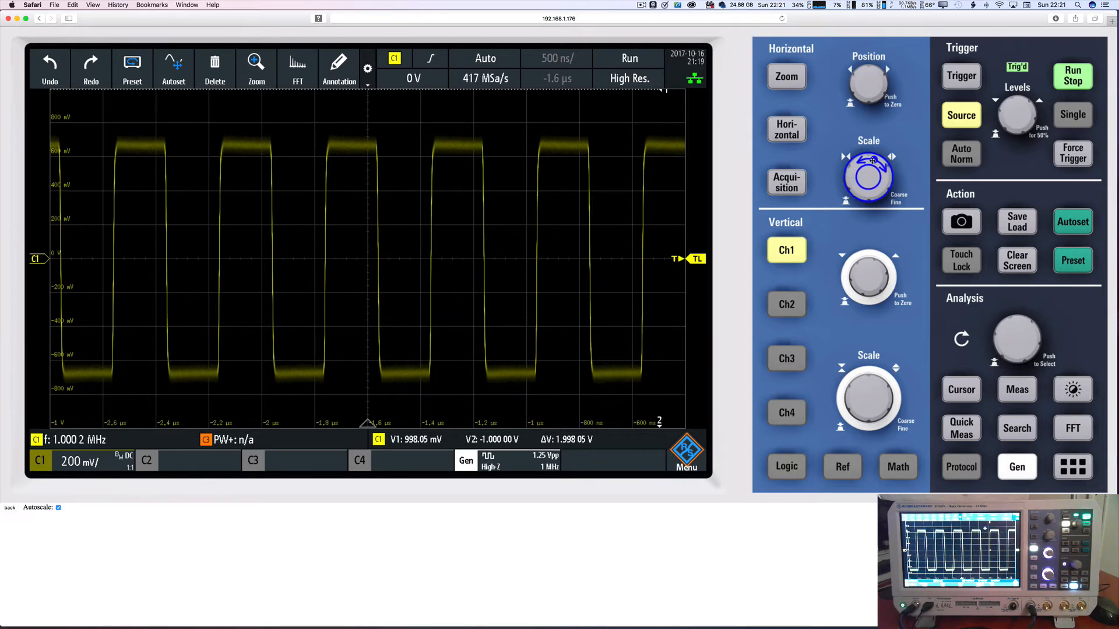
Set the time scale to 80 ns/ and shift the waveform horizontally to a position of about -1.9568 µs.
left_click(875, 161)
left_click_drag(874, 162, 883, 167)
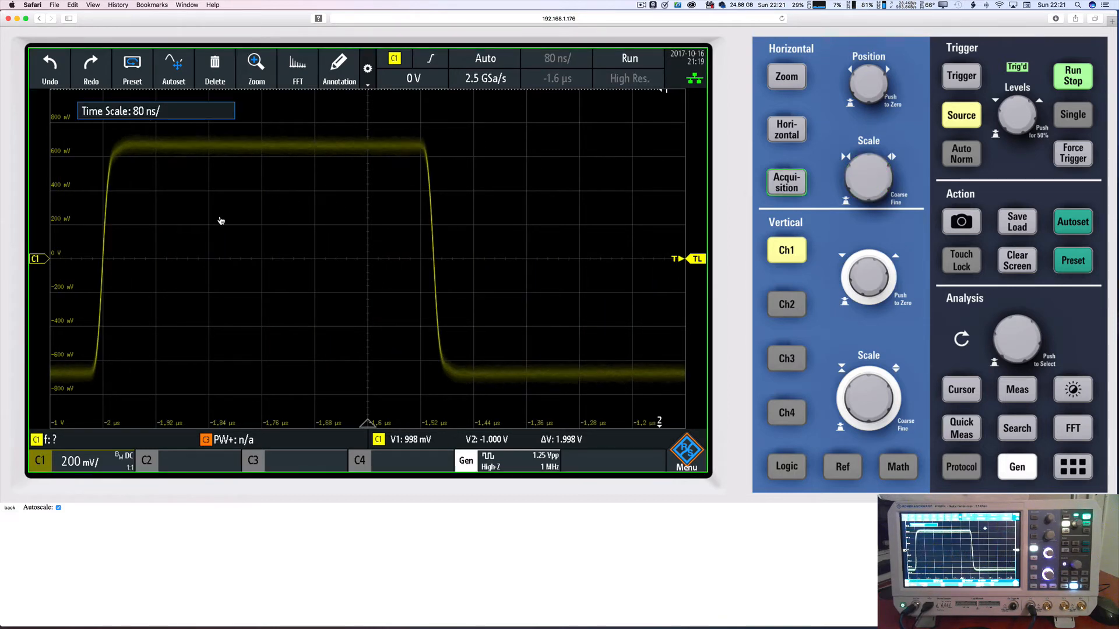
left_click_drag(300, 236, 449, 252)
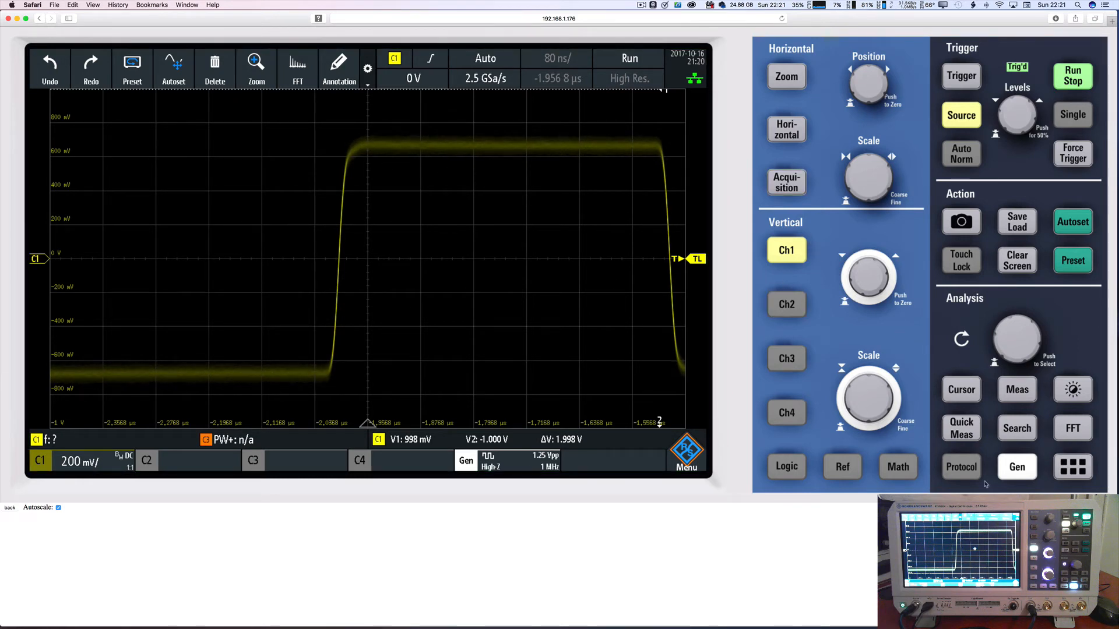
Set the function generator's noise to 33 % and switch its function to Sine.
left_click(493, 466)
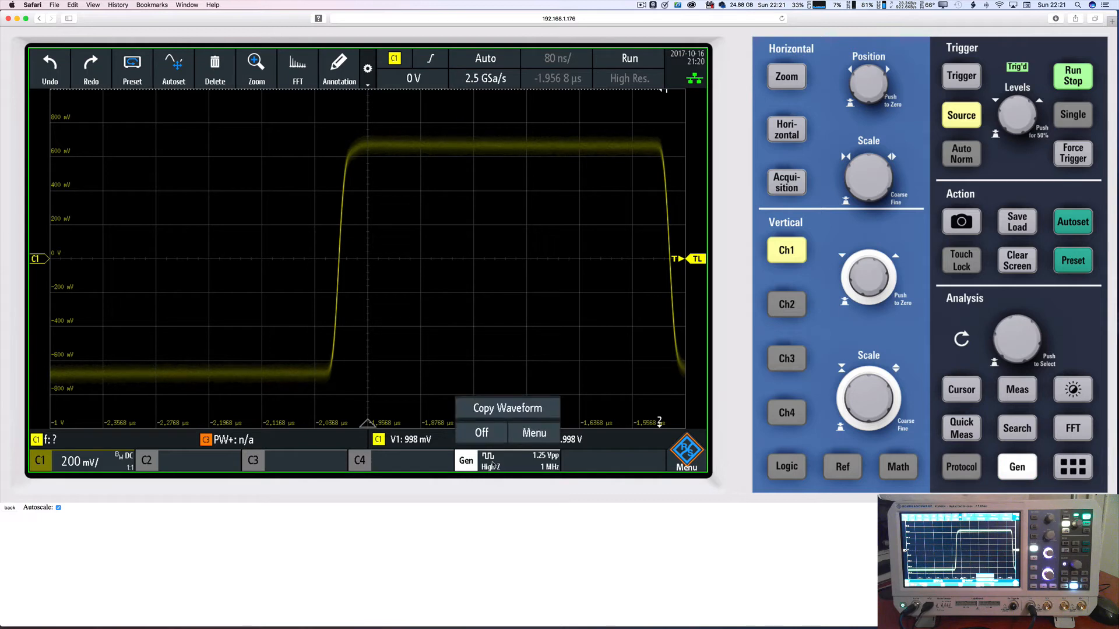
left_click(534, 432)
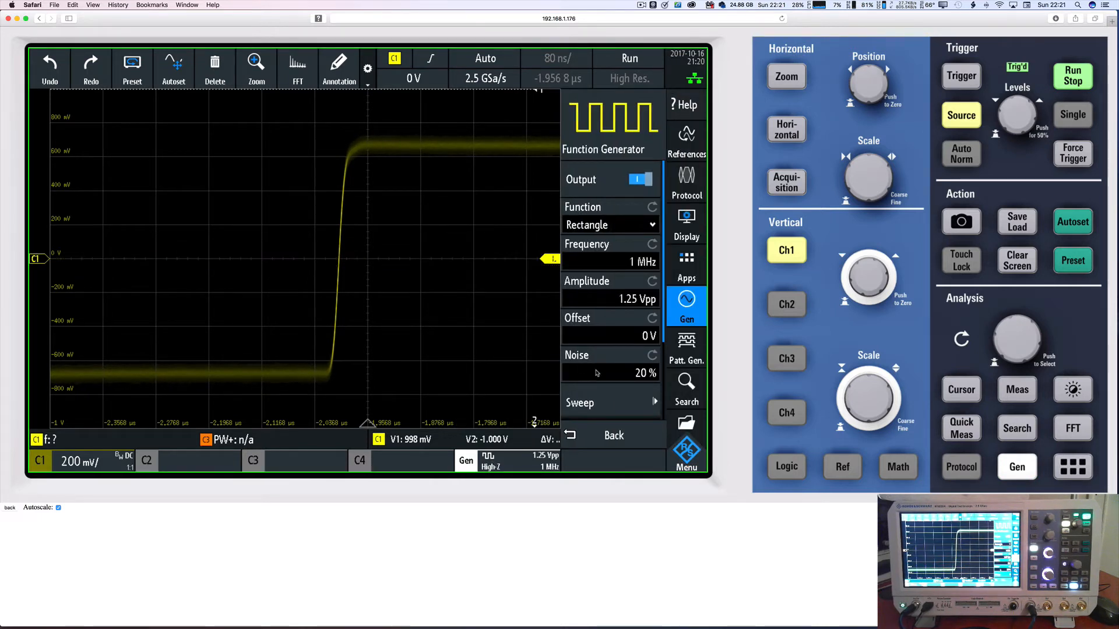
left_click(619, 374)
left_click(620, 373)
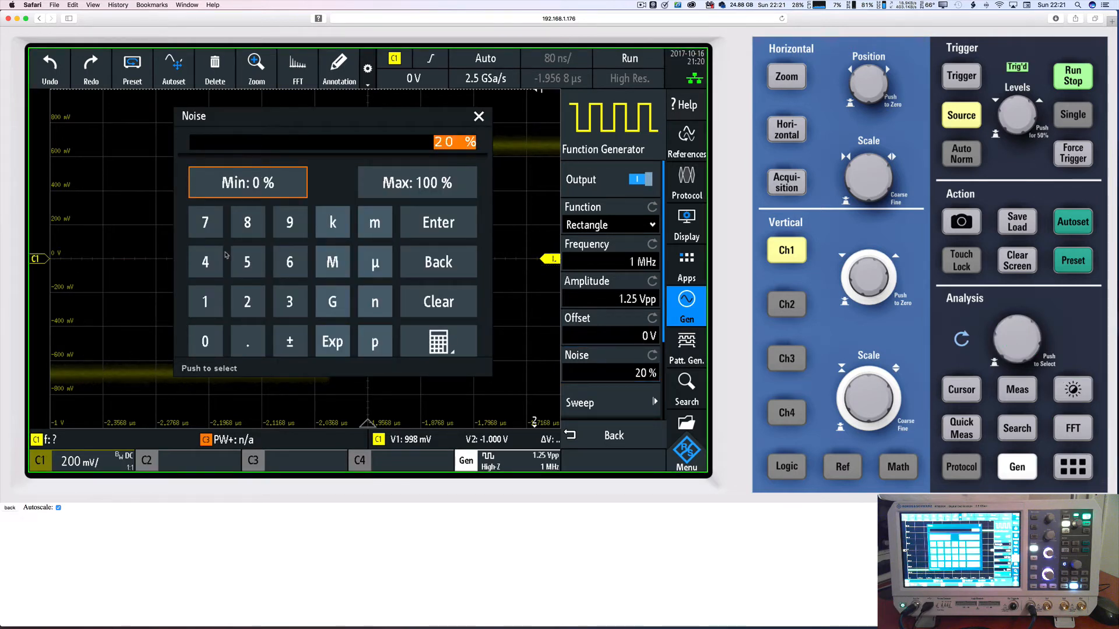
double_click(290, 301)
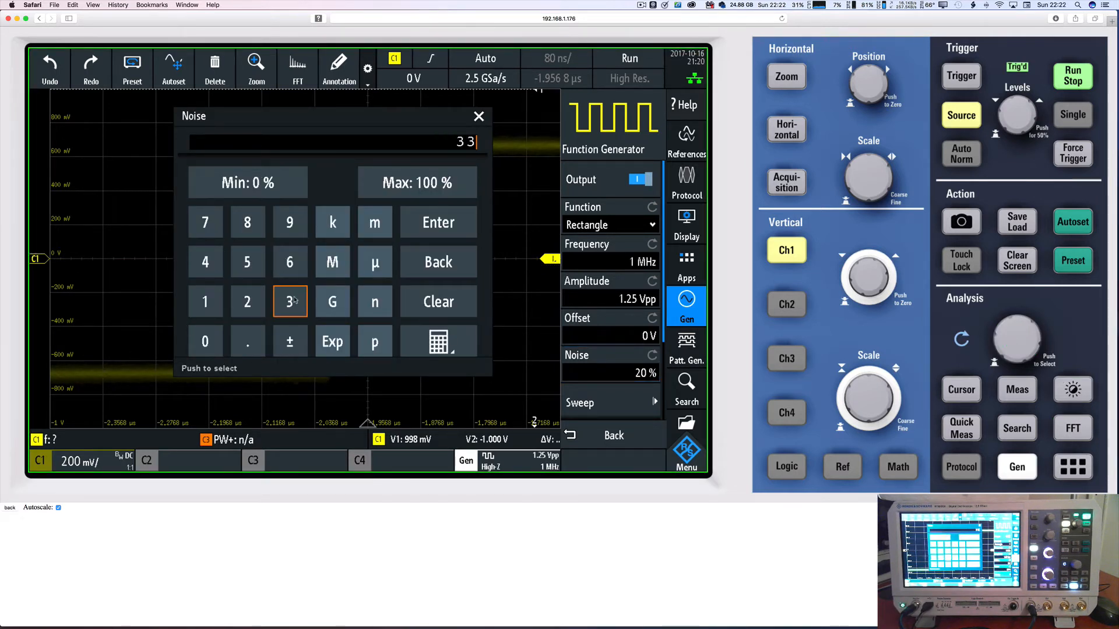
left_click(444, 223)
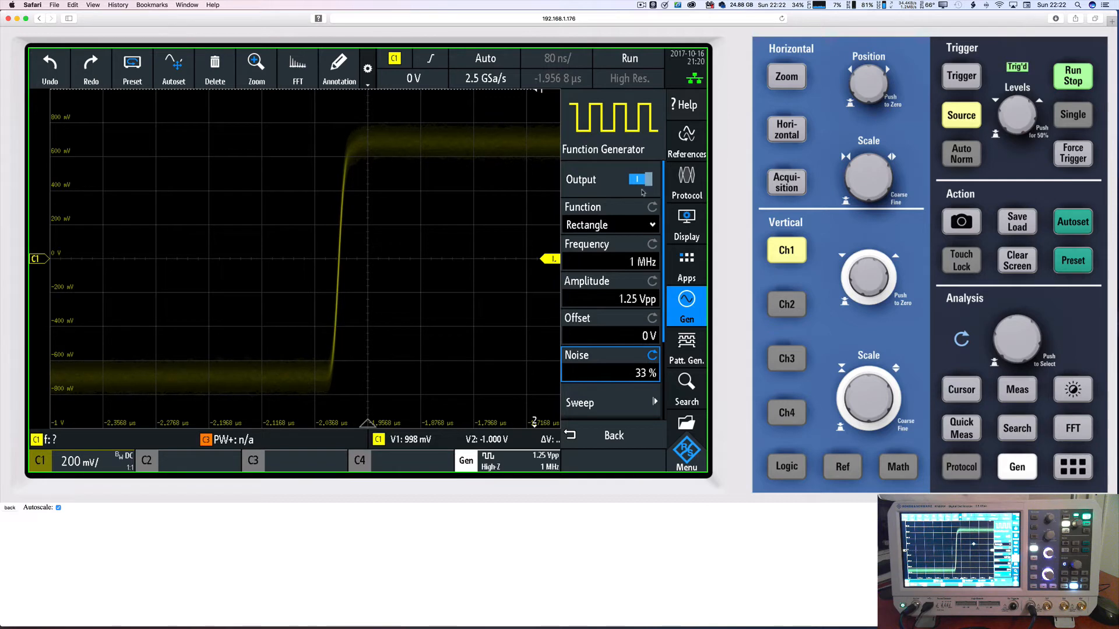
left_click(626, 227)
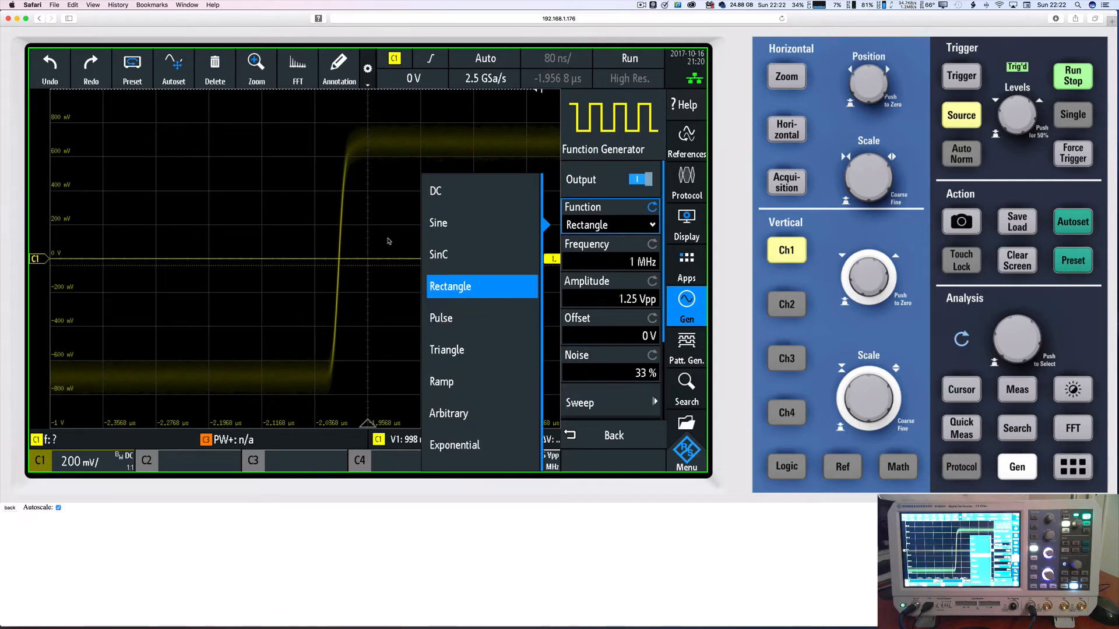
left_click(469, 225)
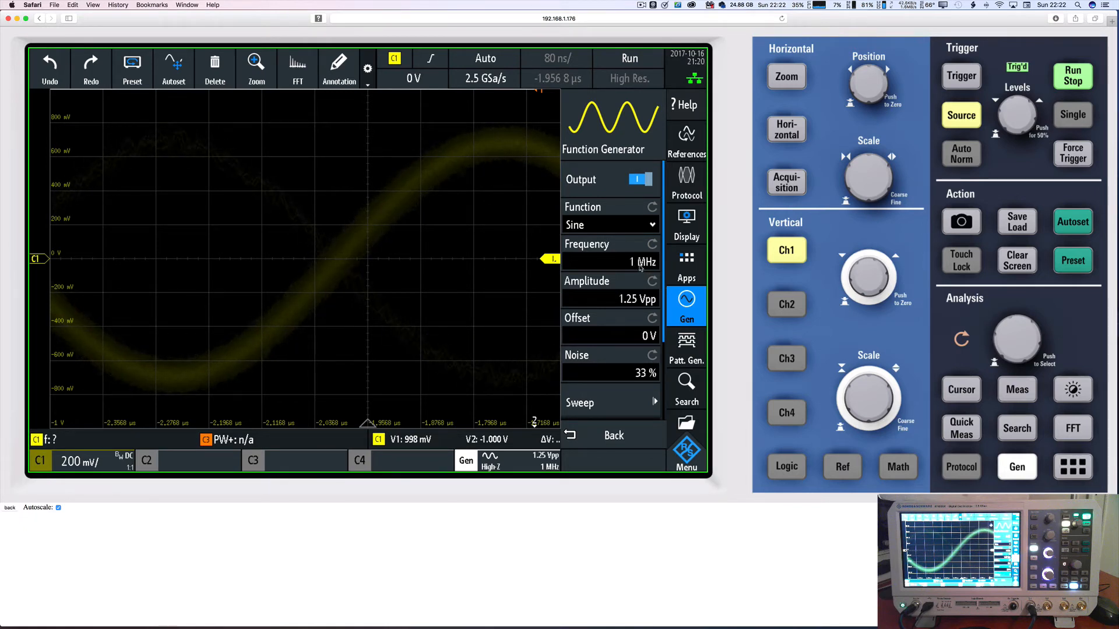
Raise the waveform intensity to 75 % and close the intensity settings.
left_click(1067, 382)
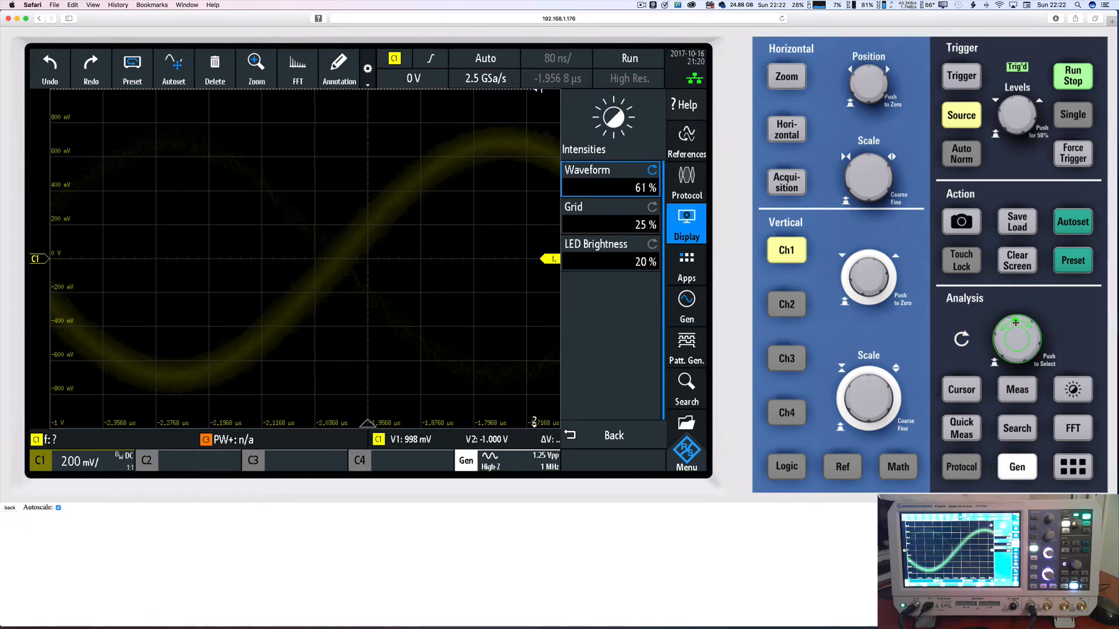
scroll(1024, 353, "up", 2)
left_click_drag(1023, 353, 1024, 332)
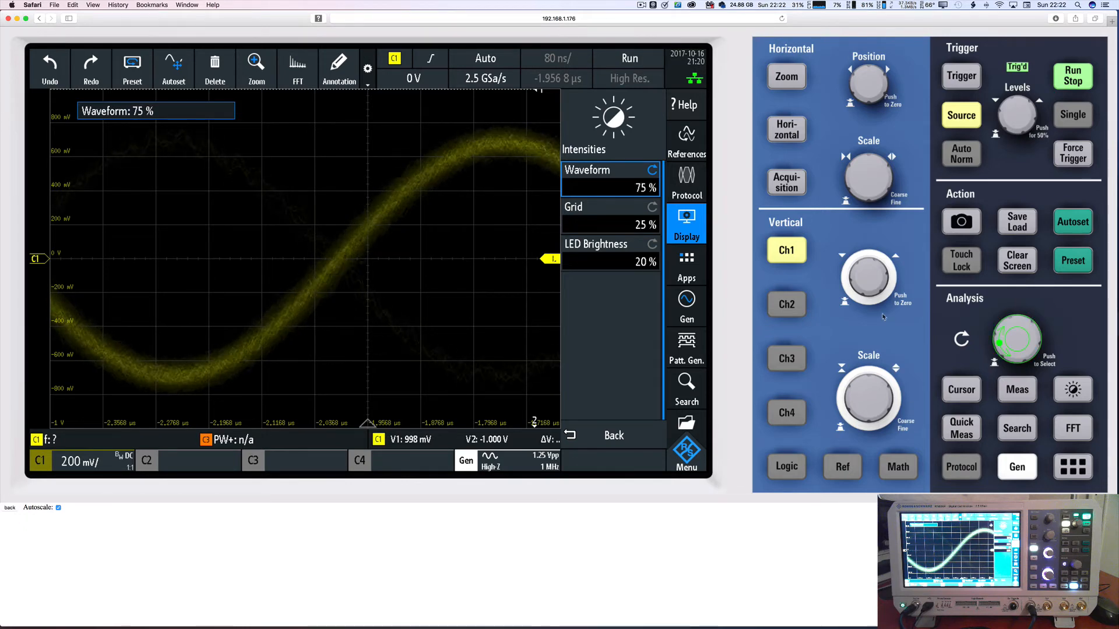
left_click(457, 238)
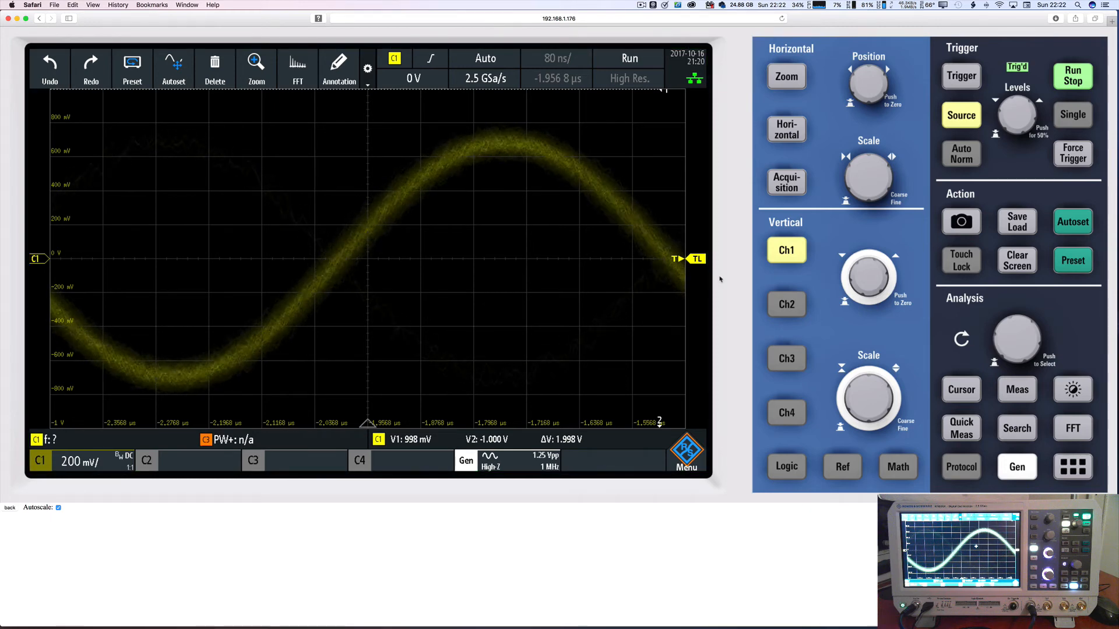
Move the trigger level up to about 372 mV, then down to about 88 mV on the sine wave.
mouse_move(700, 261)
left_mouse_down()
mouse_move(700, 178)
mouse_move(698, 266)
left_mouse_up()
mouse_move(675, 302)
left_mouse_down()
mouse_move(674, 326)
mouse_move(659, 174)
mouse_move(659, 326)
mouse_move(653, 191)
mouse_move(674, 256)
mouse_move(662, 108)
mouse_move(660, 250)
mouse_move(649, 190)
left_mouse_up()
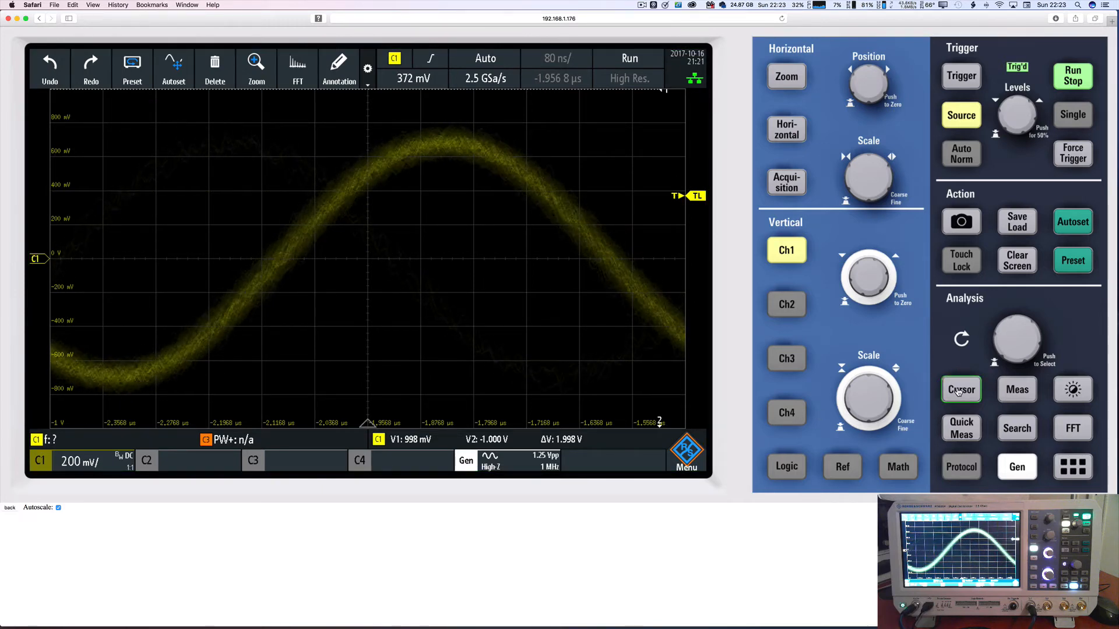
left_click_drag(689, 223, 693, 244)
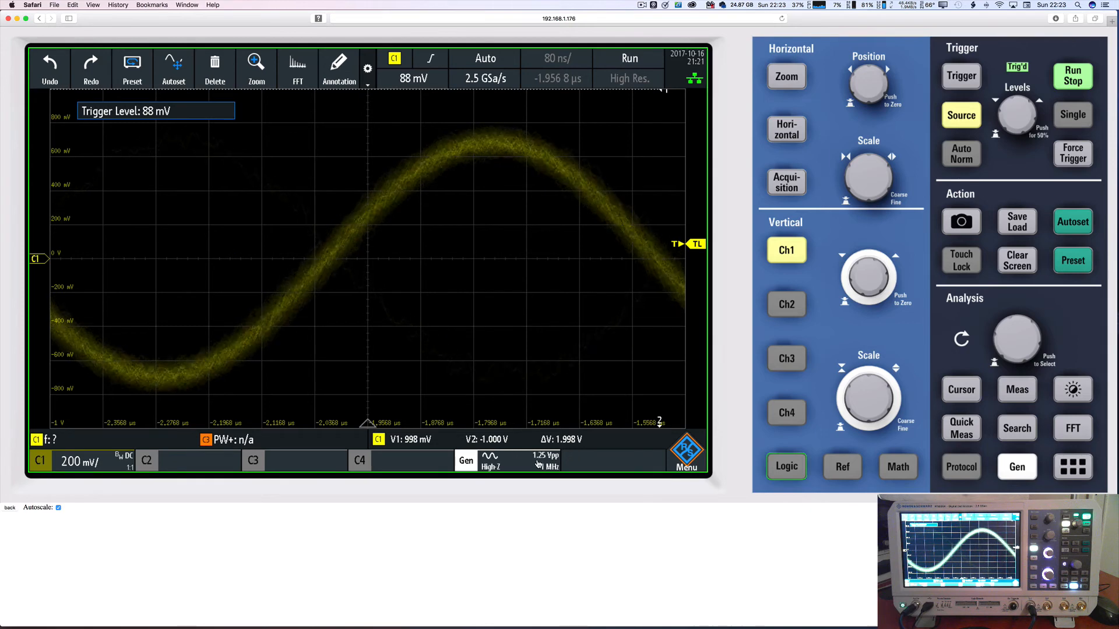
Set the function generator's noise to its minimum of 0 %.
left_click(1008, 467)
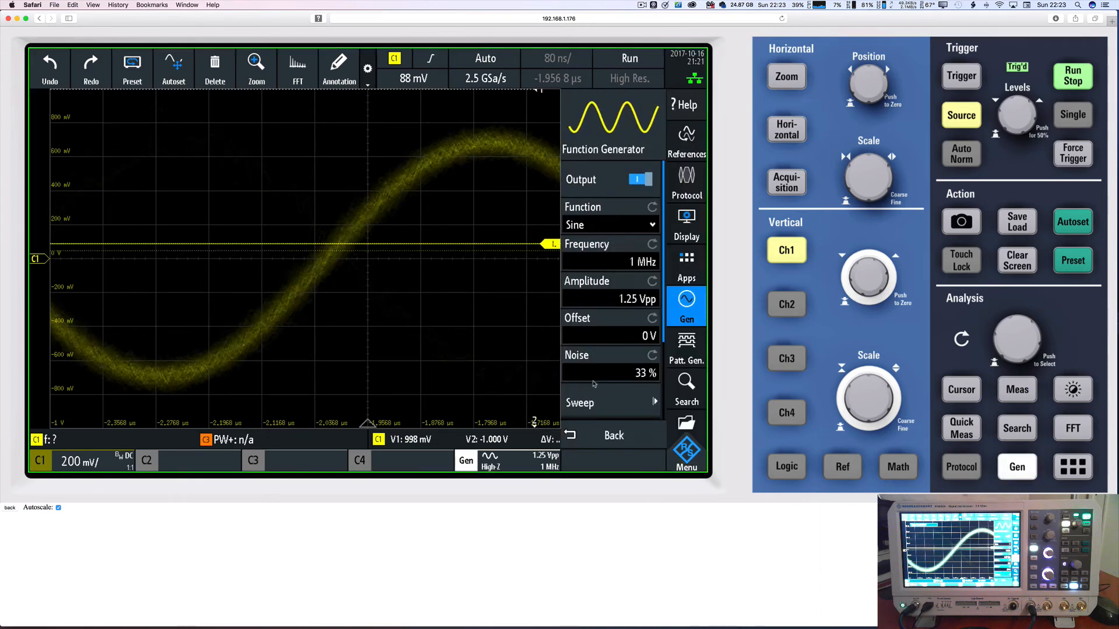
left_click(616, 374)
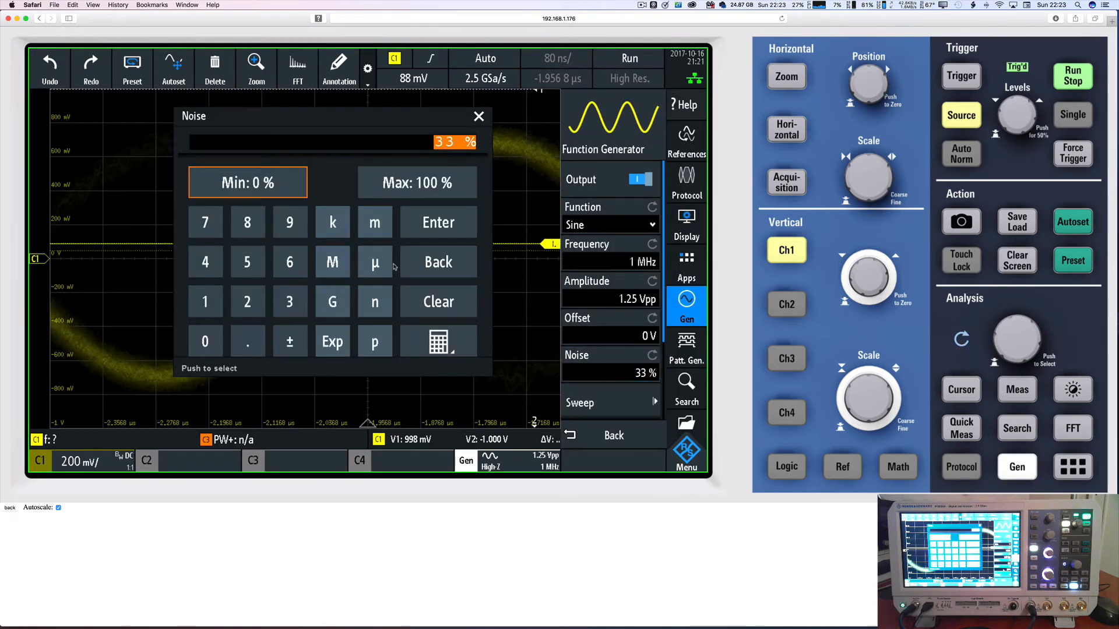
left_click(253, 186)
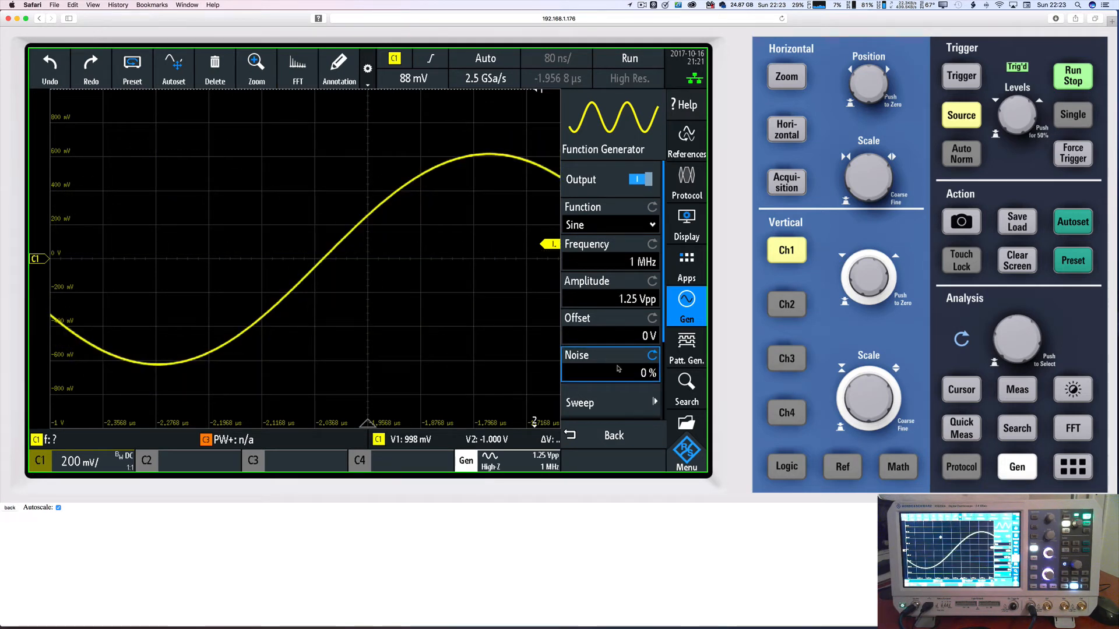
Enable the function generator's sweep and set its start frequency to 100 kHz.
left_click(622, 403)
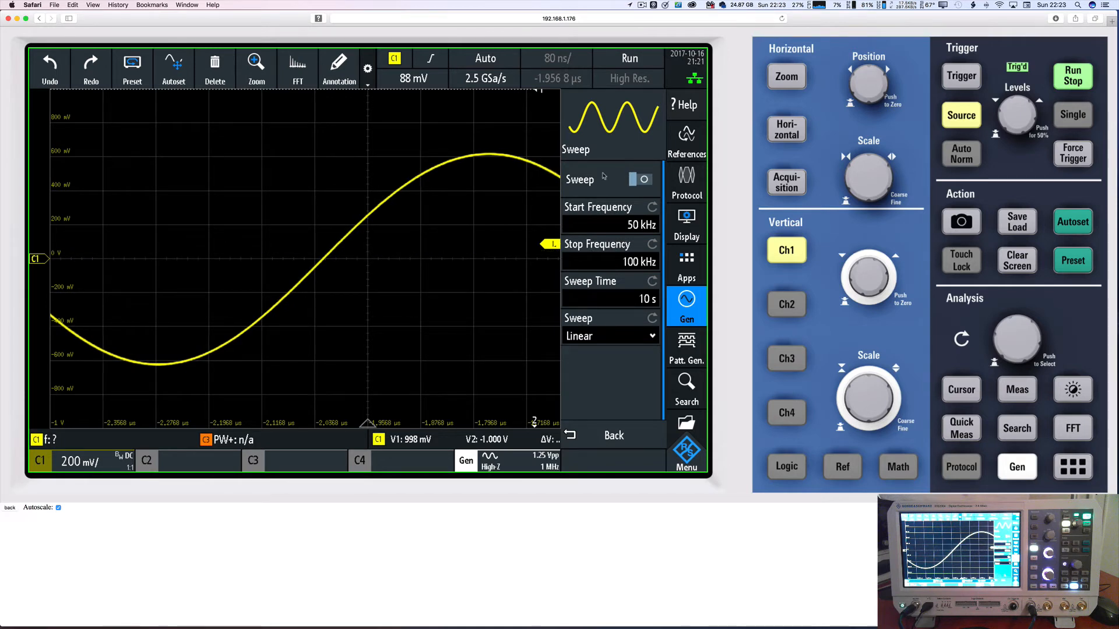
left_click(642, 180)
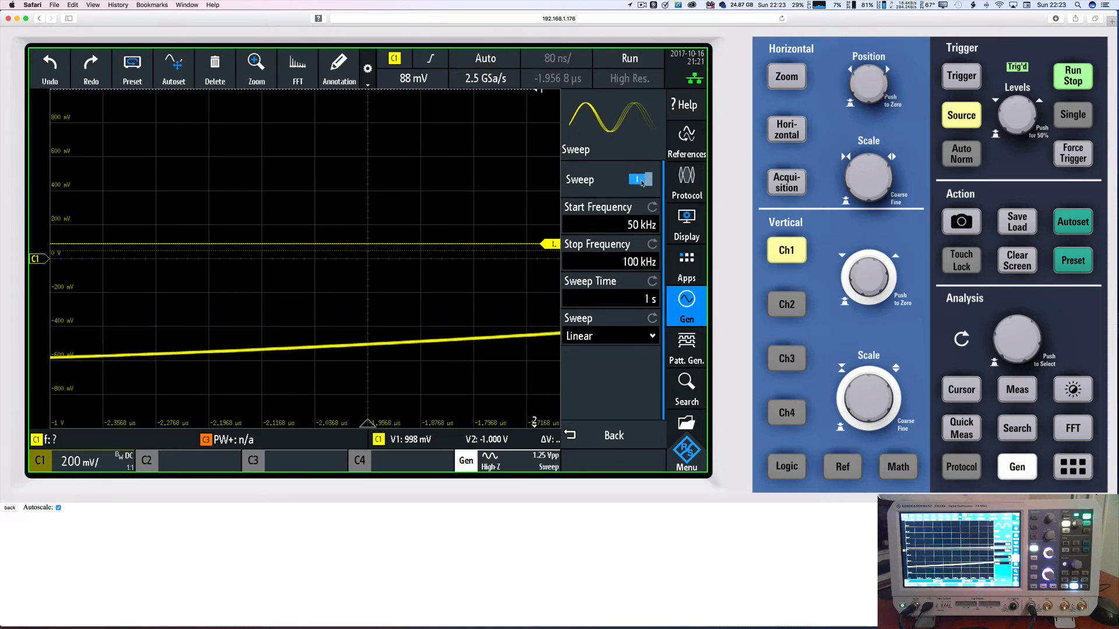
left_click(632, 225)
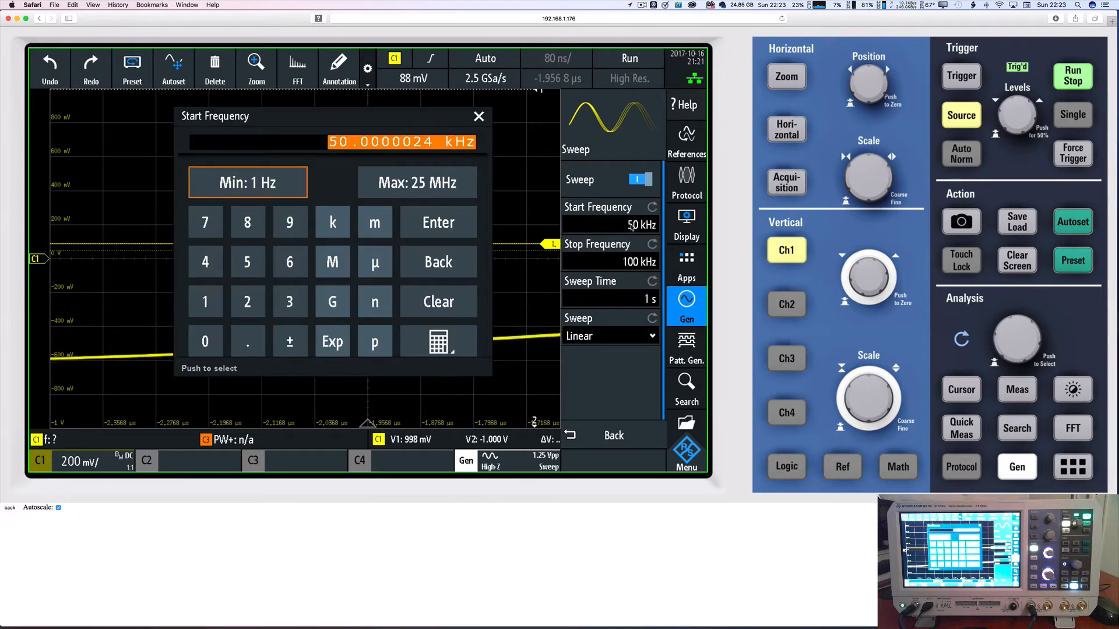
left_click(204, 302)
left_click(206, 341)
left_click(205, 341)
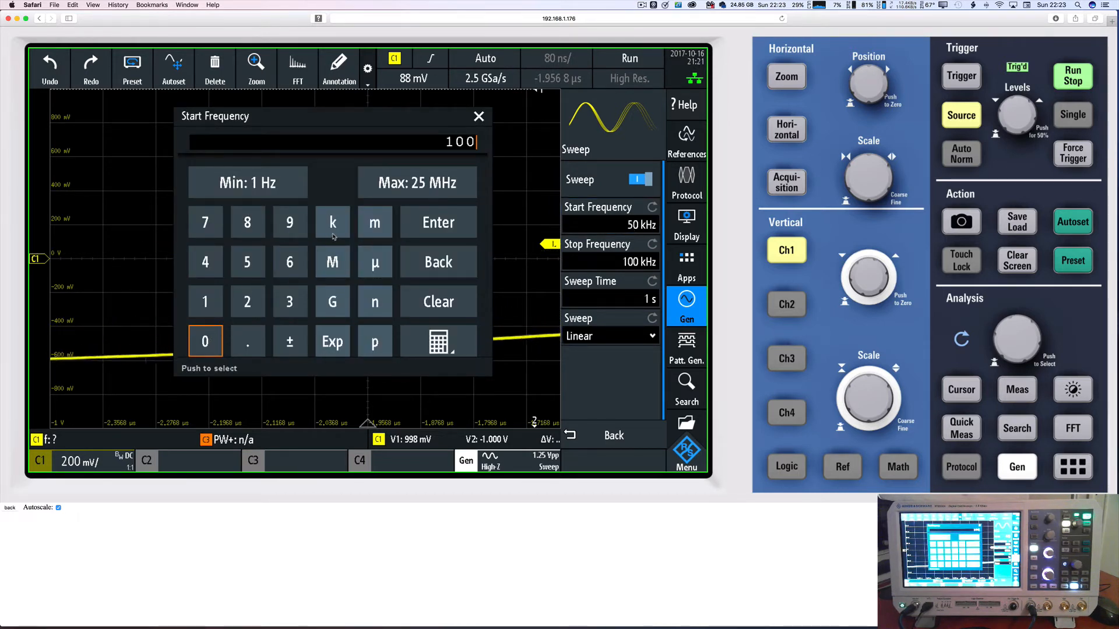
left_click(332, 222)
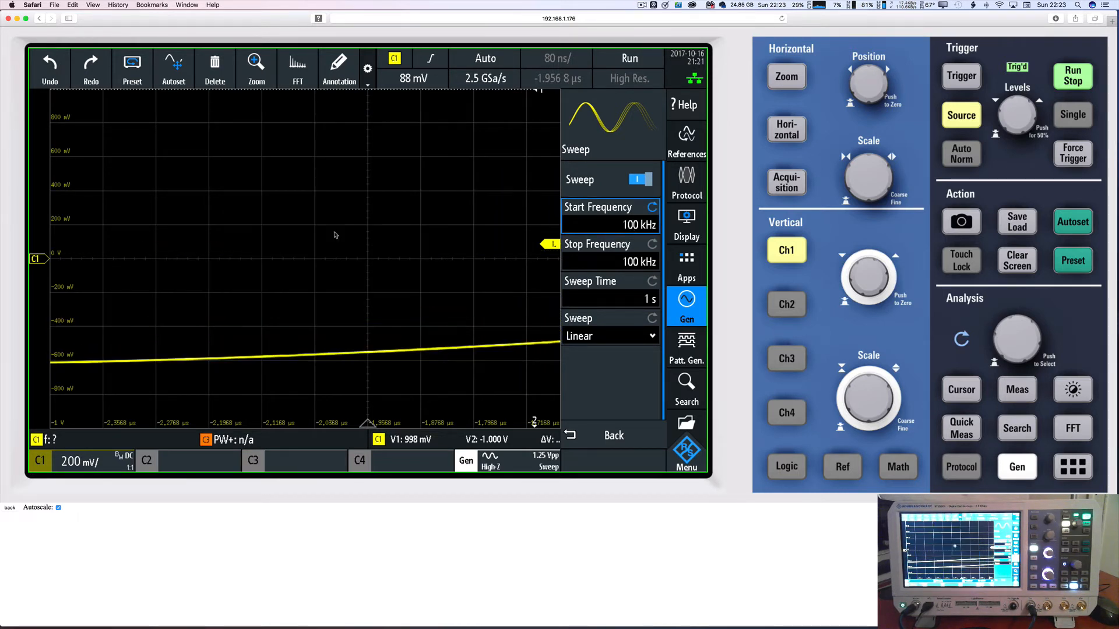
Set the sweep's stop frequency to 3 MHz and return to the main function generator settings.
left_click(629, 261)
left_click(629, 261)
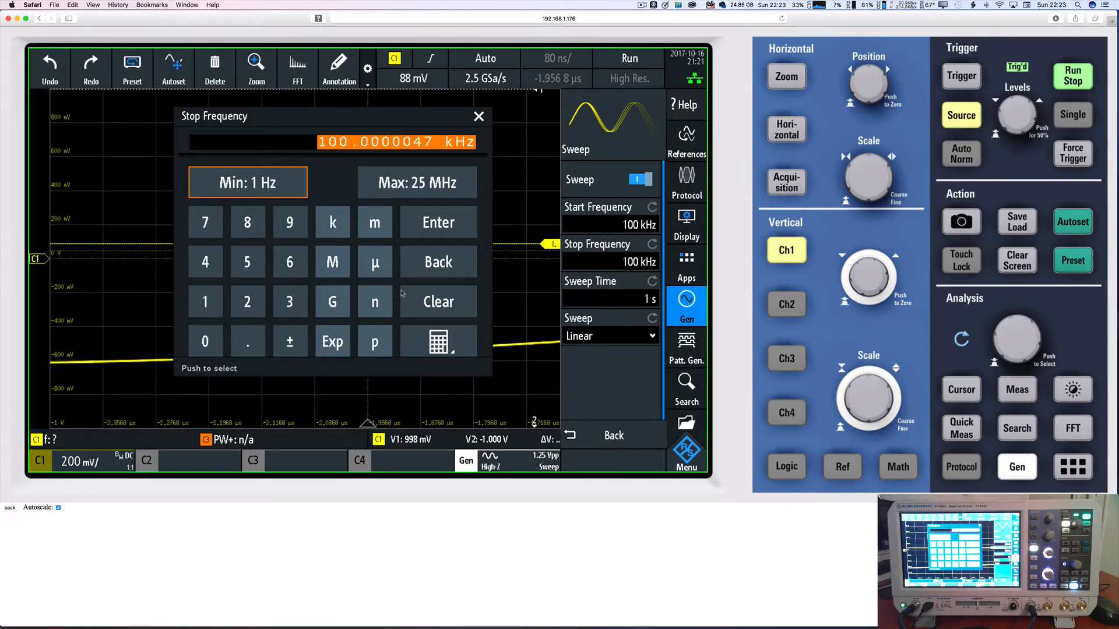
left_click(291, 303)
left_click(332, 262)
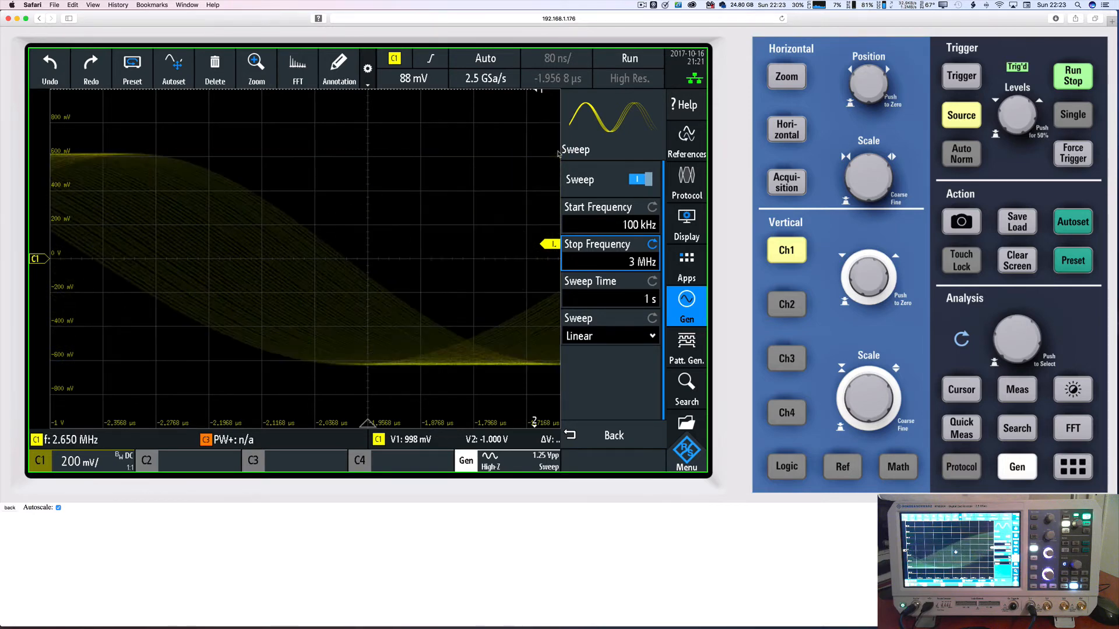
left_click(588, 443)
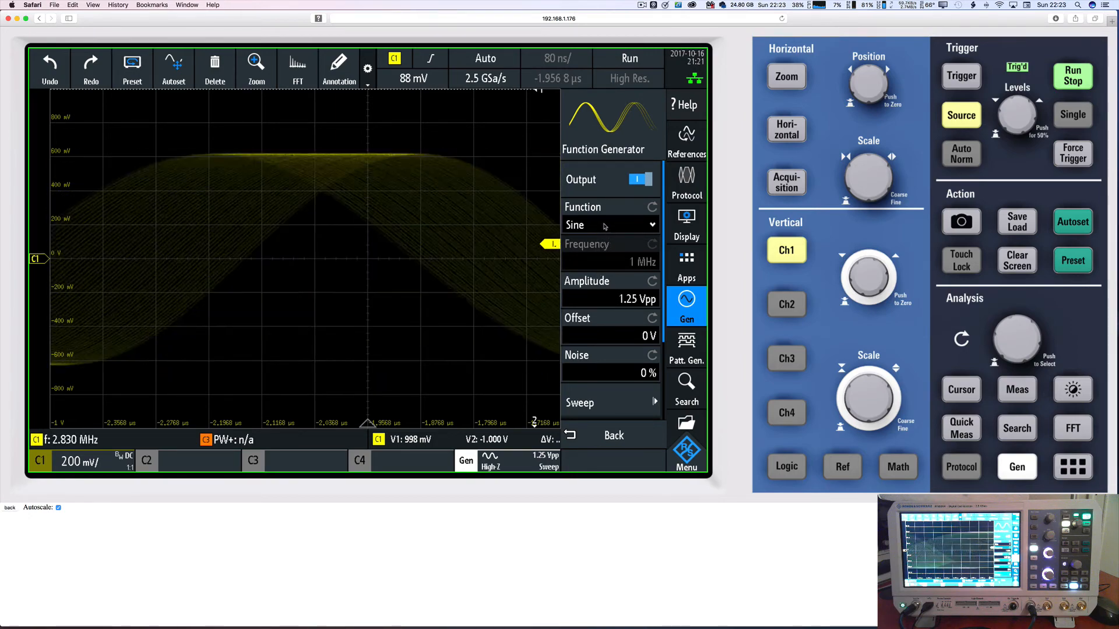
Switch the function generator's waveform to Rectangle and raise the trigger level to about 236 mV.
left_click(601, 227)
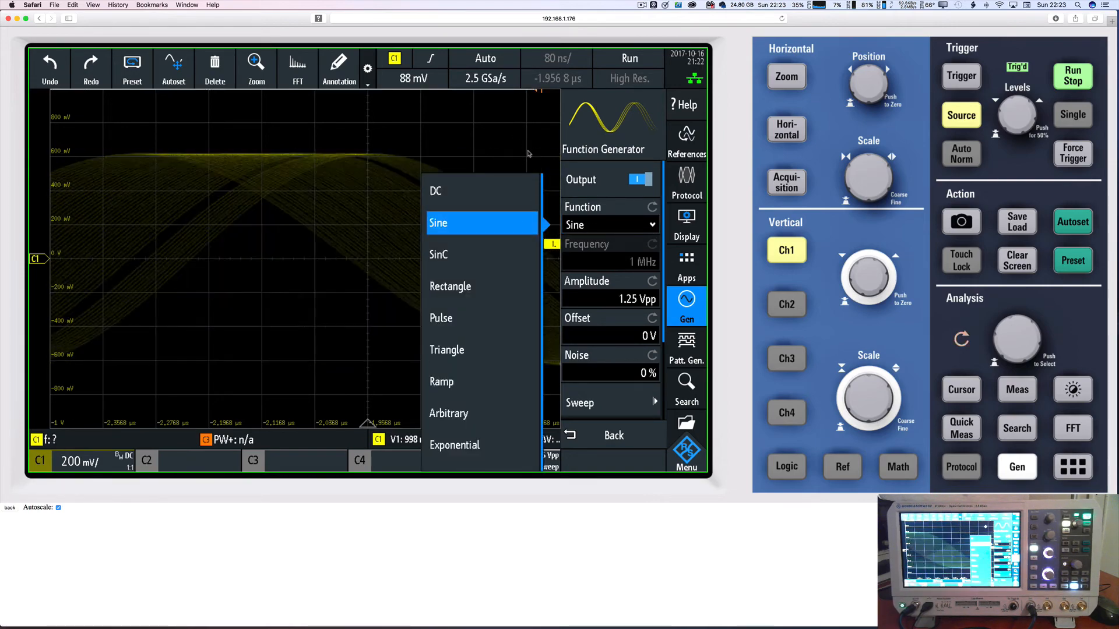
left_click(448, 286)
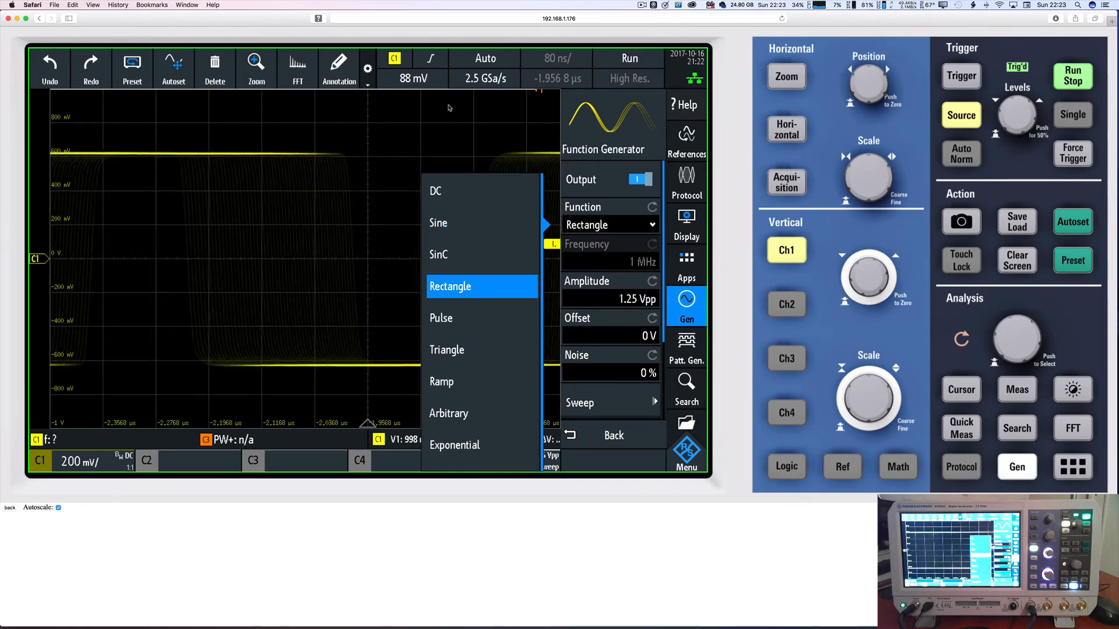
left_click(392, 210)
mouse_move(549, 243)
left_mouse_down()
mouse_move(533, 210)
mouse_move(535, 220)
left_mouse_up()
Turn off the function generator's frequency sweep and return to its main settings.
left_click(606, 402)
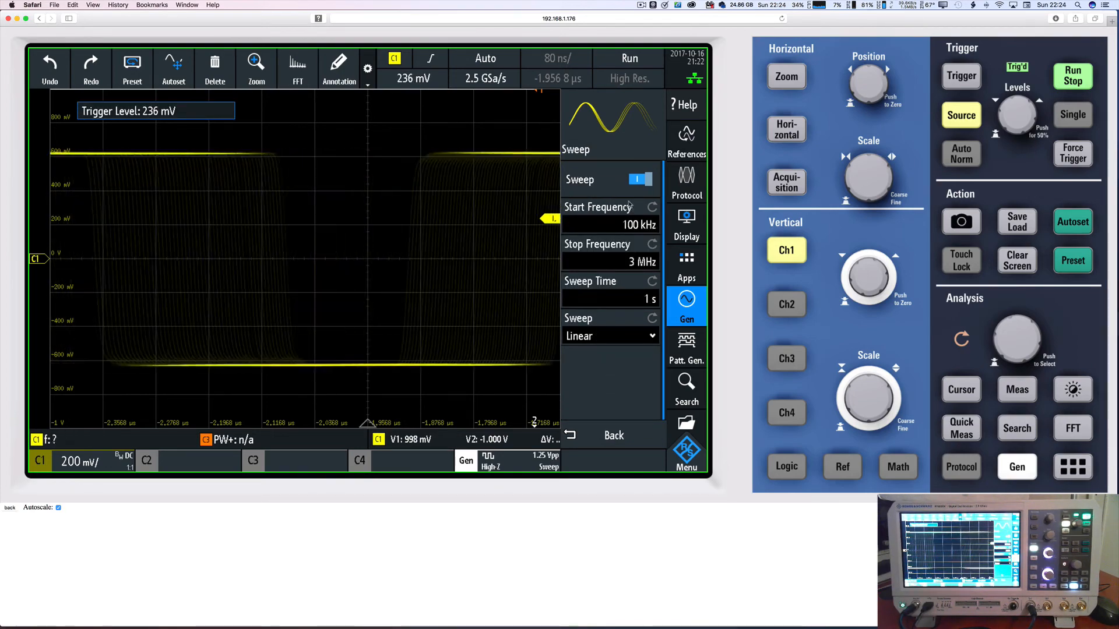
left_click(641, 180)
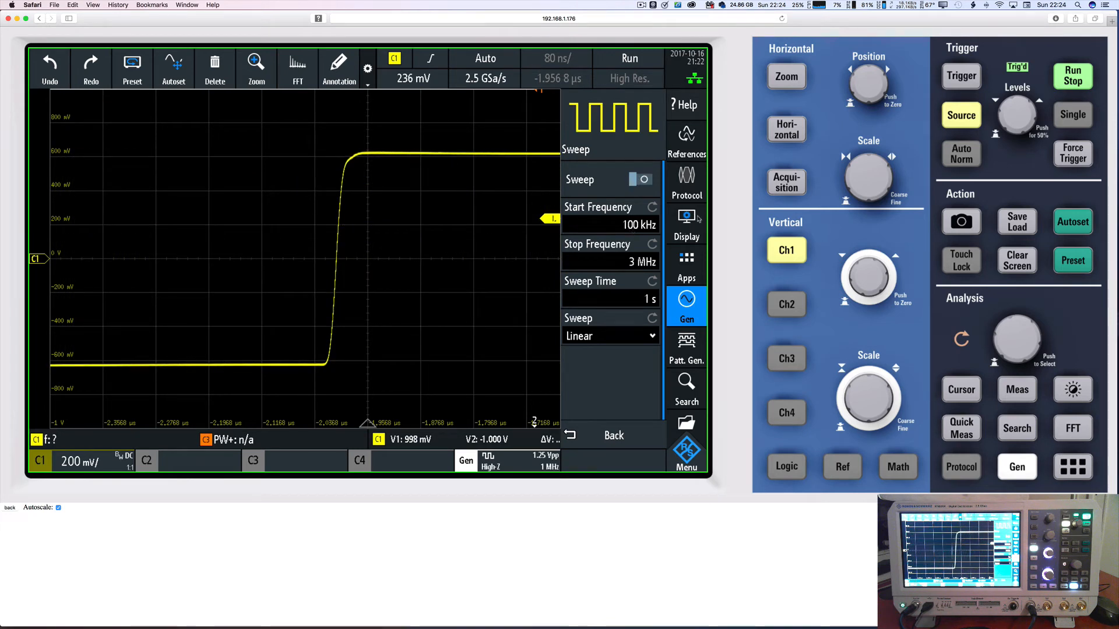
left_click(637, 225)
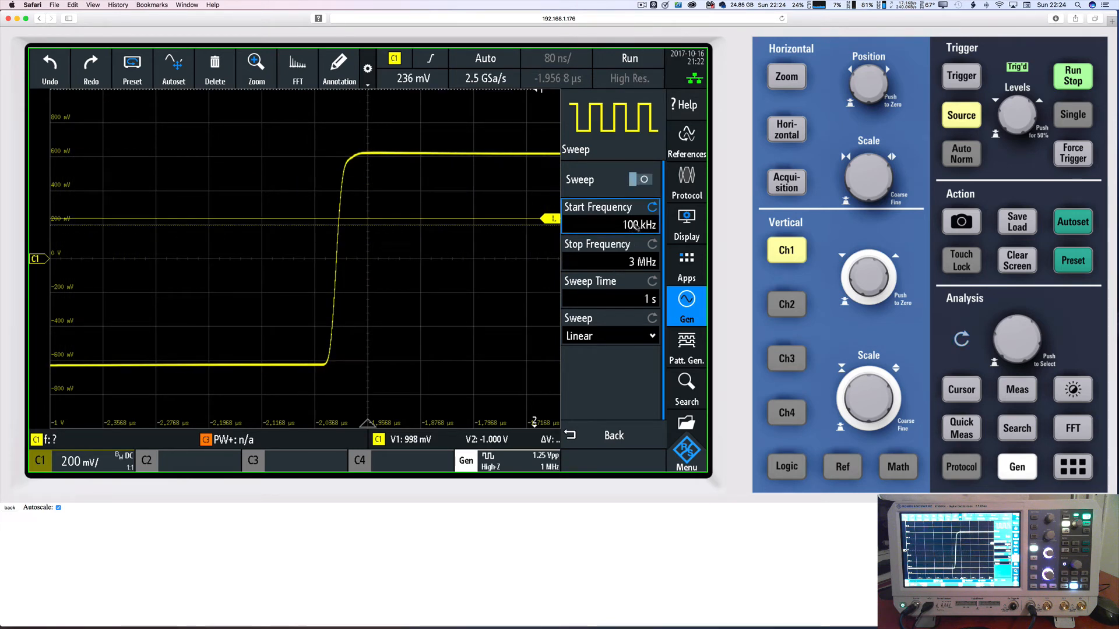
left_click(594, 437)
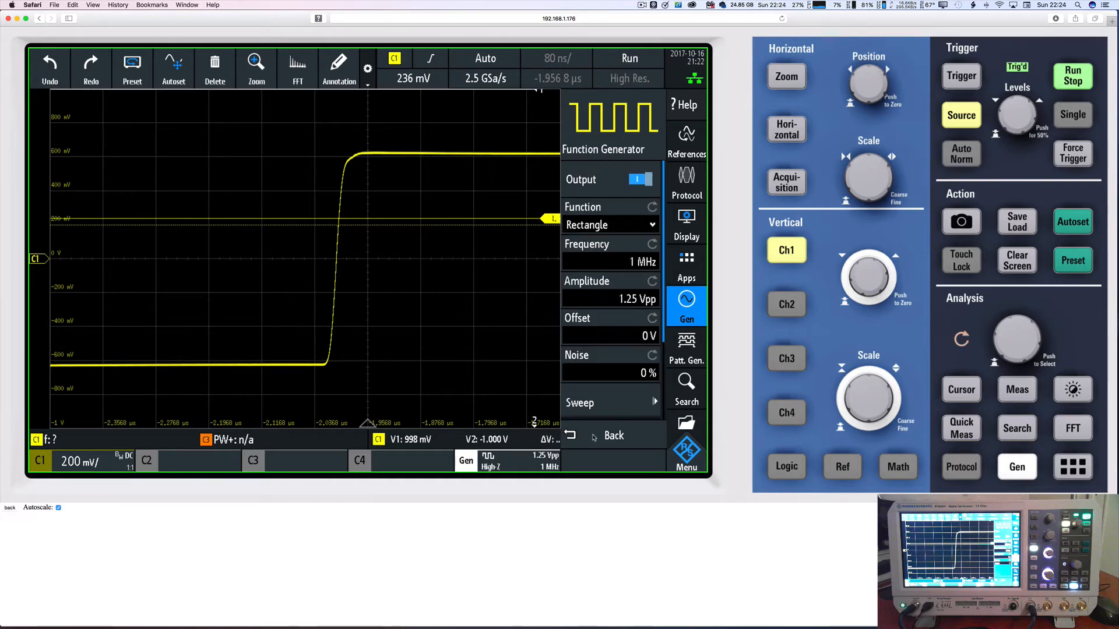
Set the function generator's frequency to 500 kHz and close its settings.
left_click(634, 263)
left_click(634, 264)
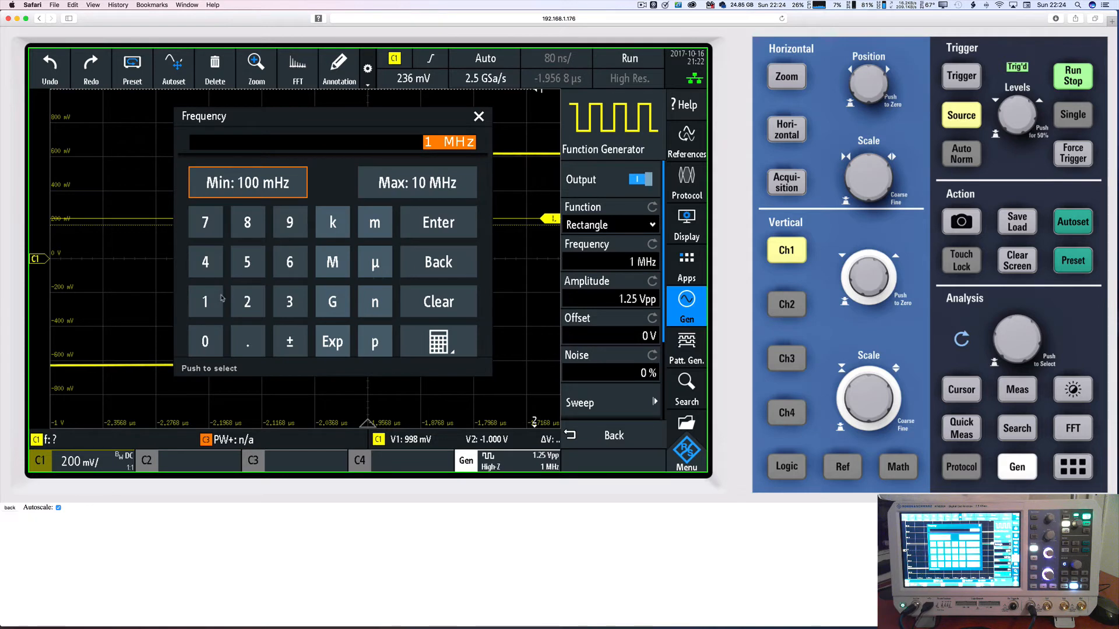
left_click(245, 269)
double_click(203, 341)
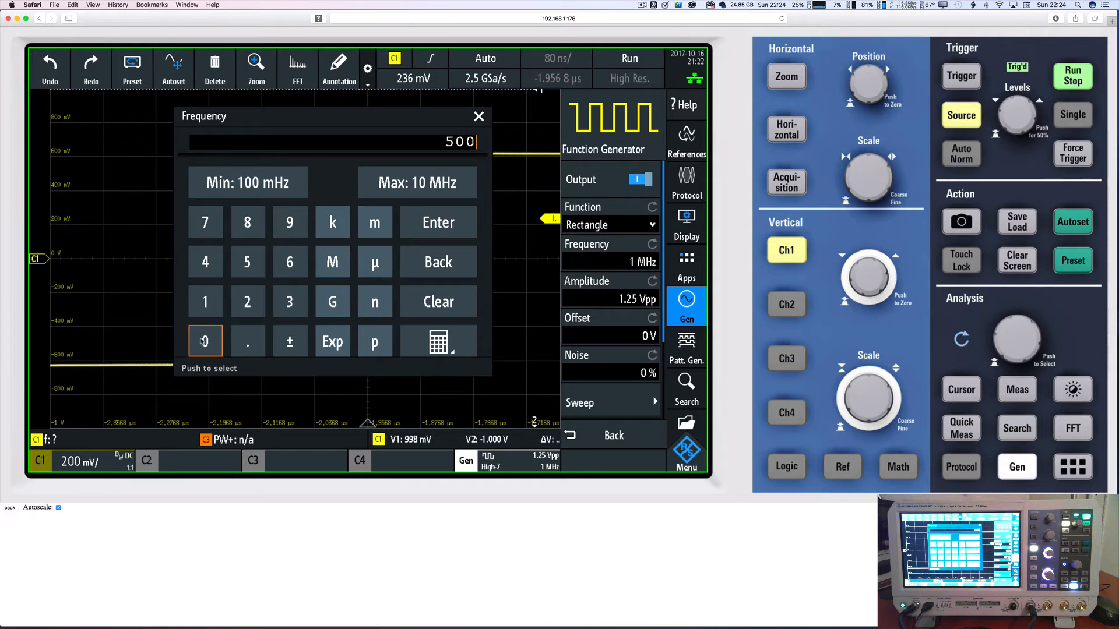
left_click(334, 223)
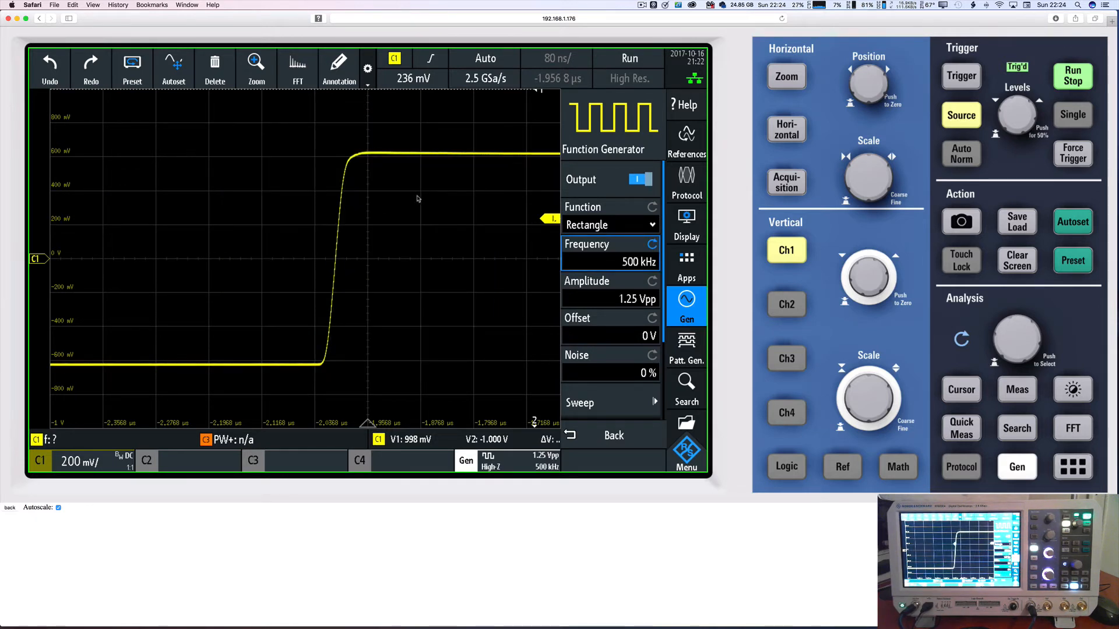
left_click(630, 441)
Reopen the function generator's sweep settings and set the start frequency to 300 kHz.
left_click(684, 447)
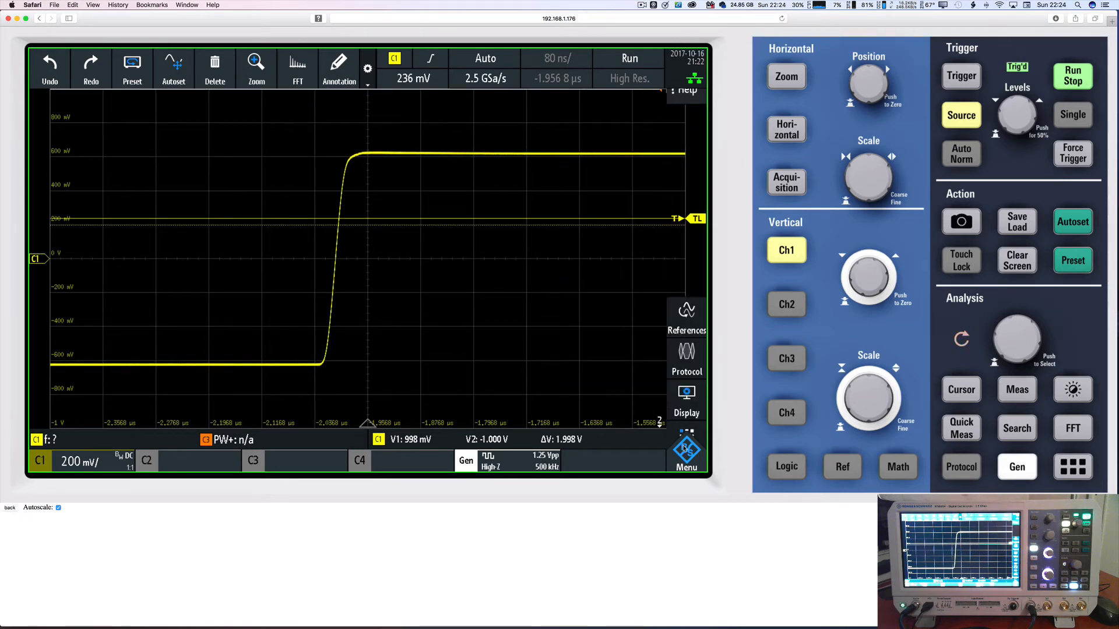
left_click(1025, 472)
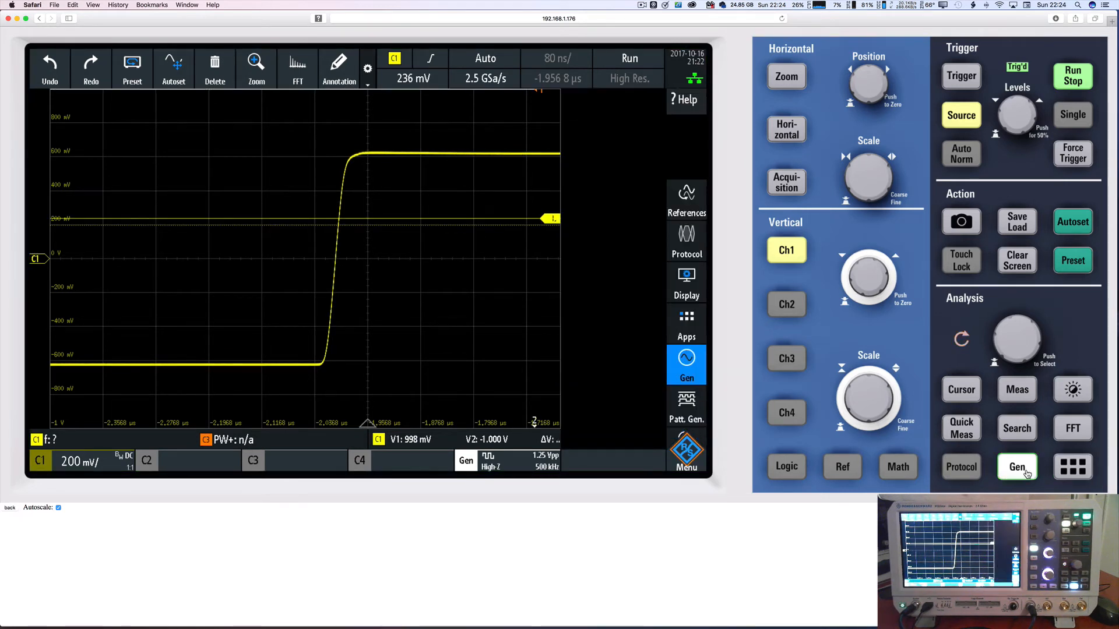
scroll(602, 382, "down", 2)
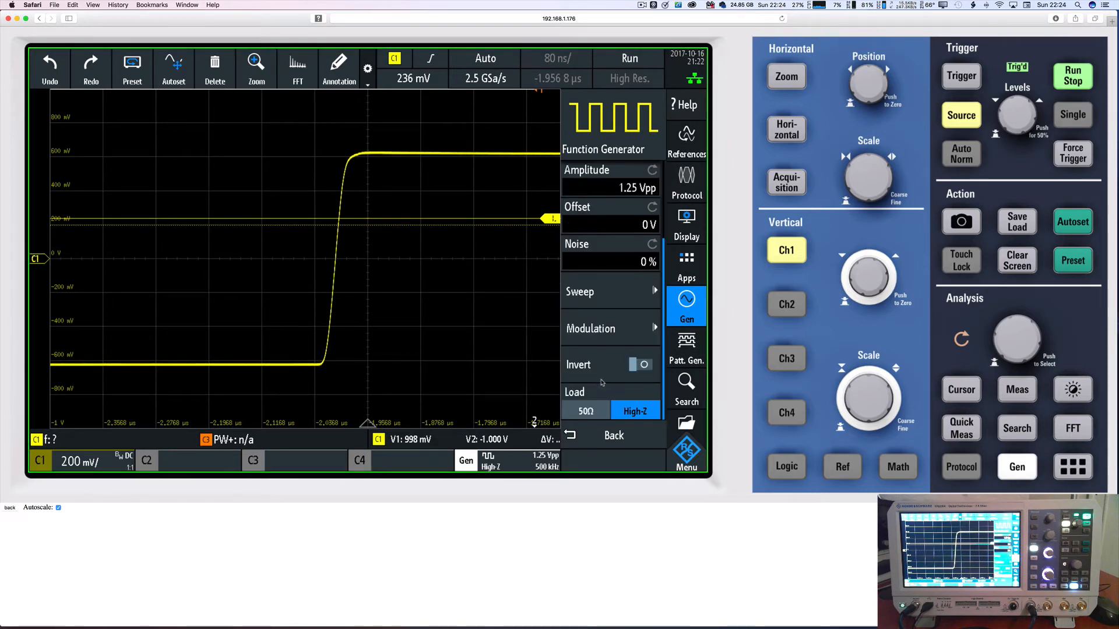
scroll(602, 381, "up", 2)
scroll(602, 382, "down", 2)
left_click(651, 297)
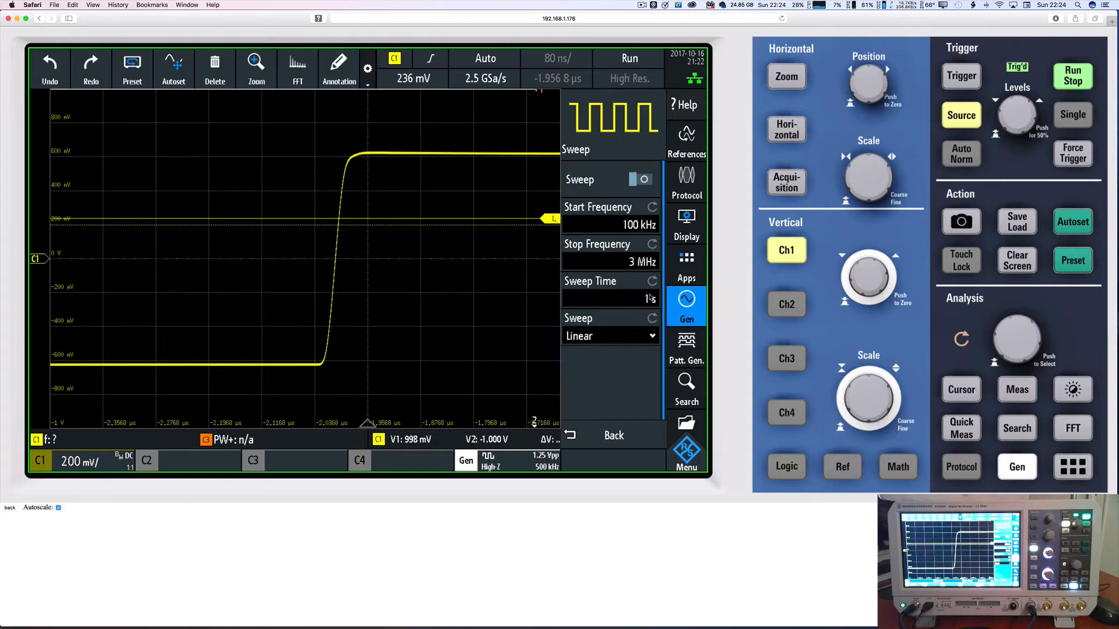
left_click(633, 226)
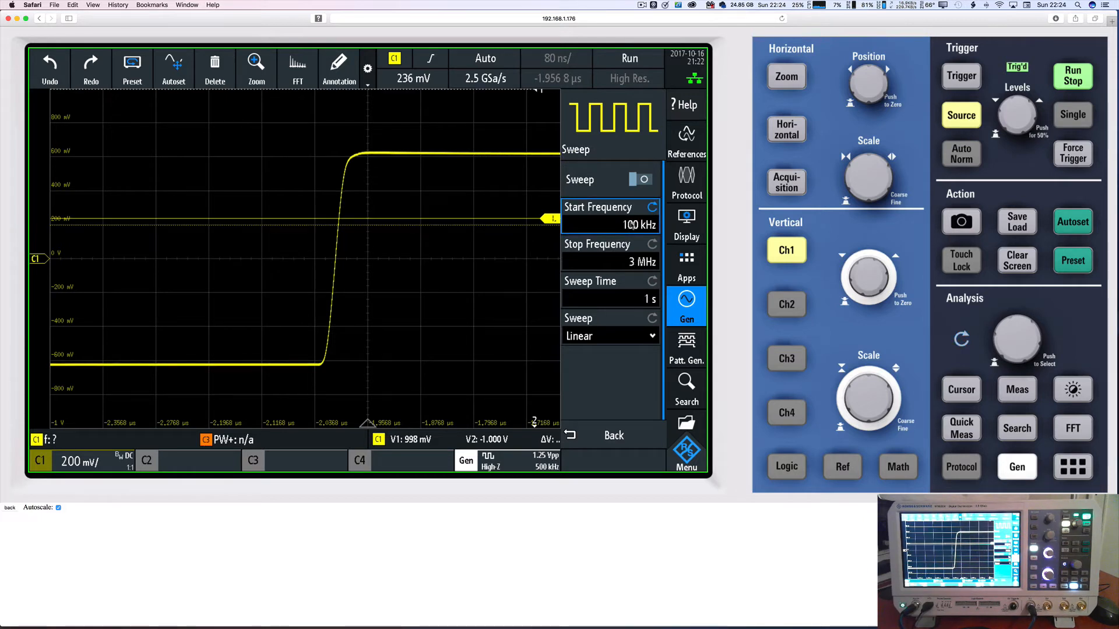
left_click(290, 290)
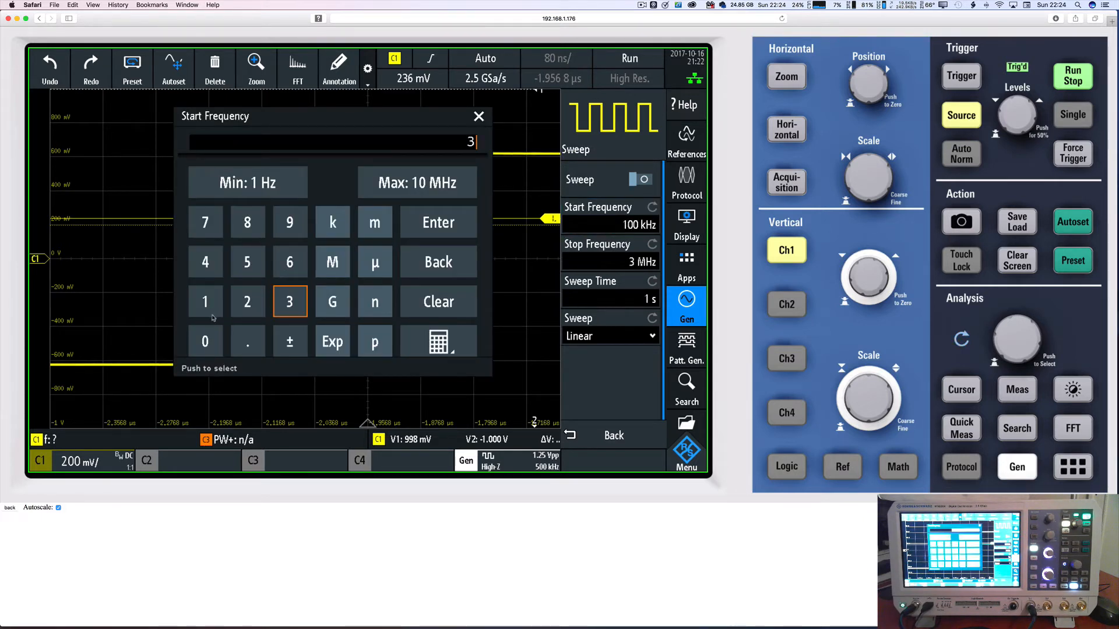
left_click(197, 341)
left_click(196, 340)
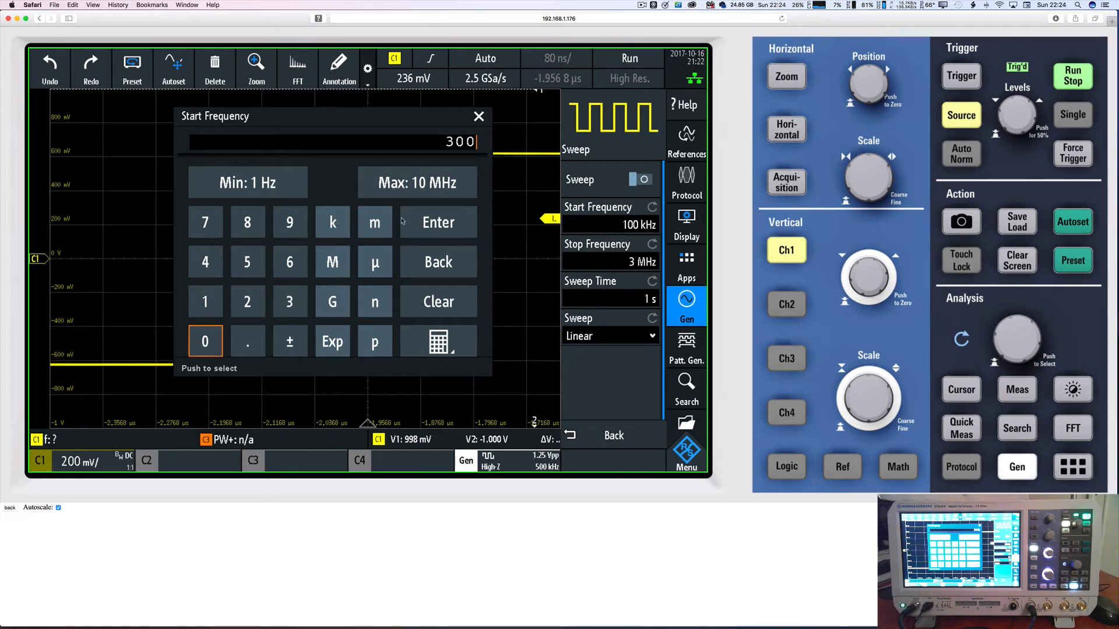
left_click(335, 232)
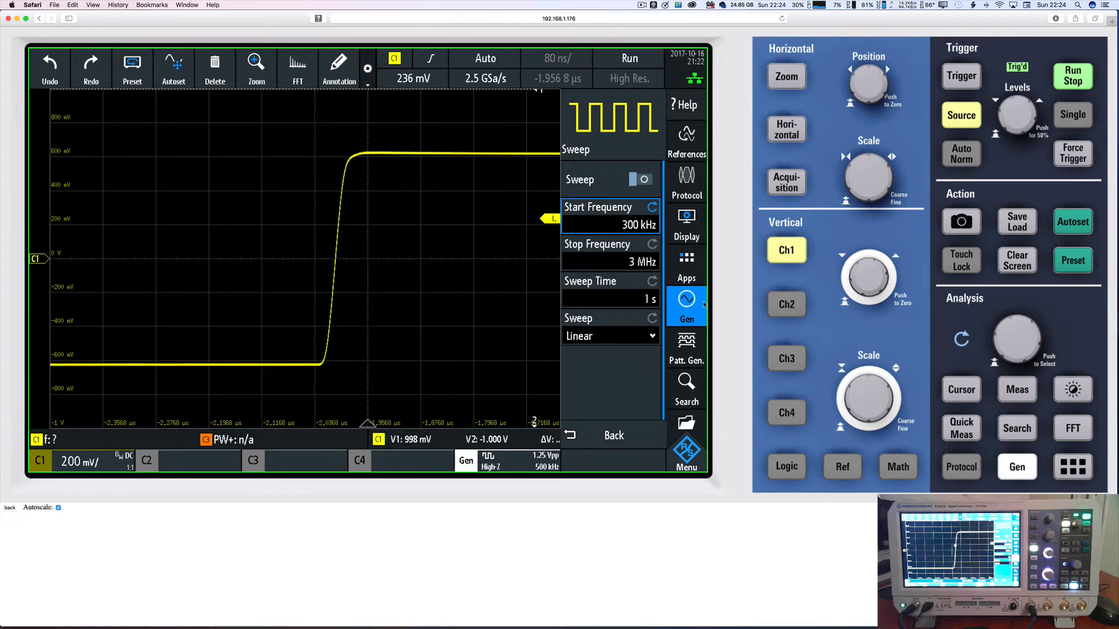
Set the sweep's stop frequency to 1 MHz.
left_click(641, 261)
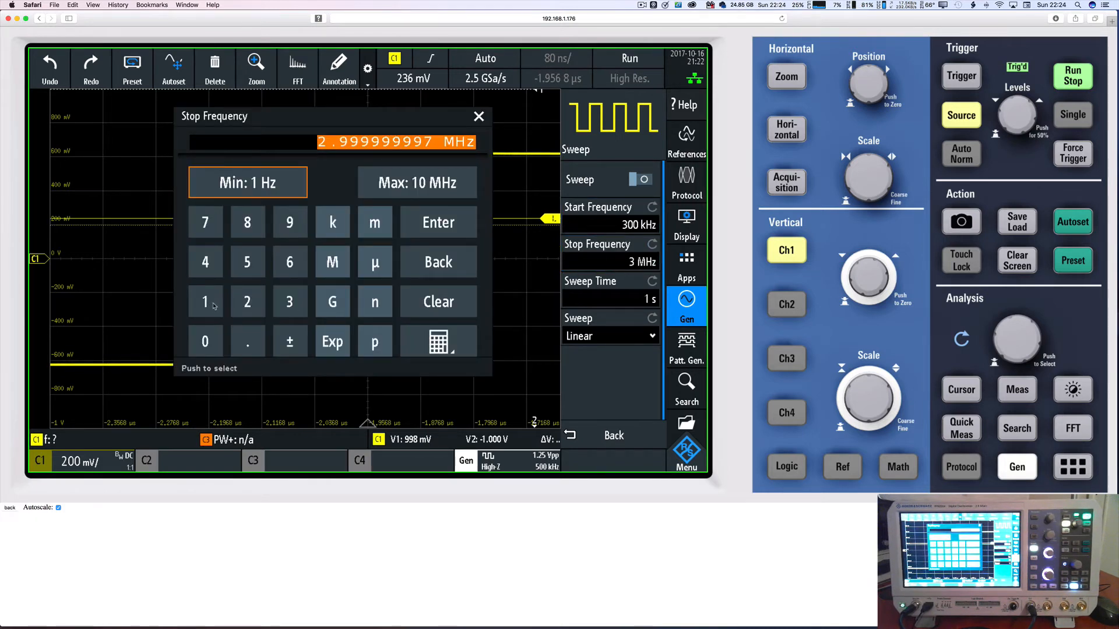
left_click(205, 301)
left_click(332, 262)
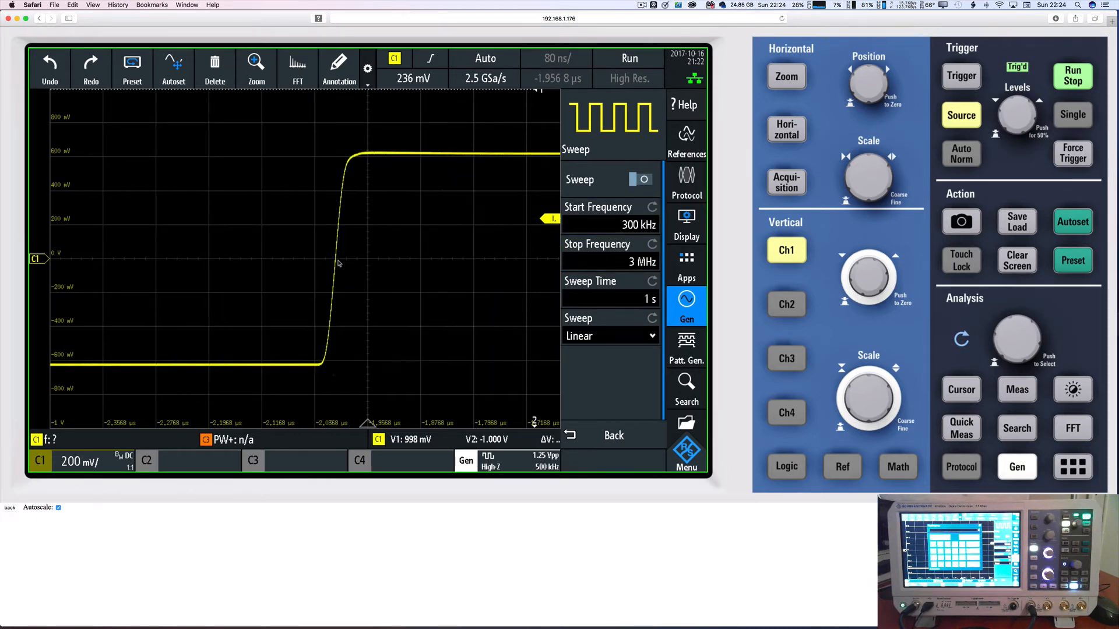
Set the sweep time to 5 s and turn the frequency sweep on.
left_click(623, 299)
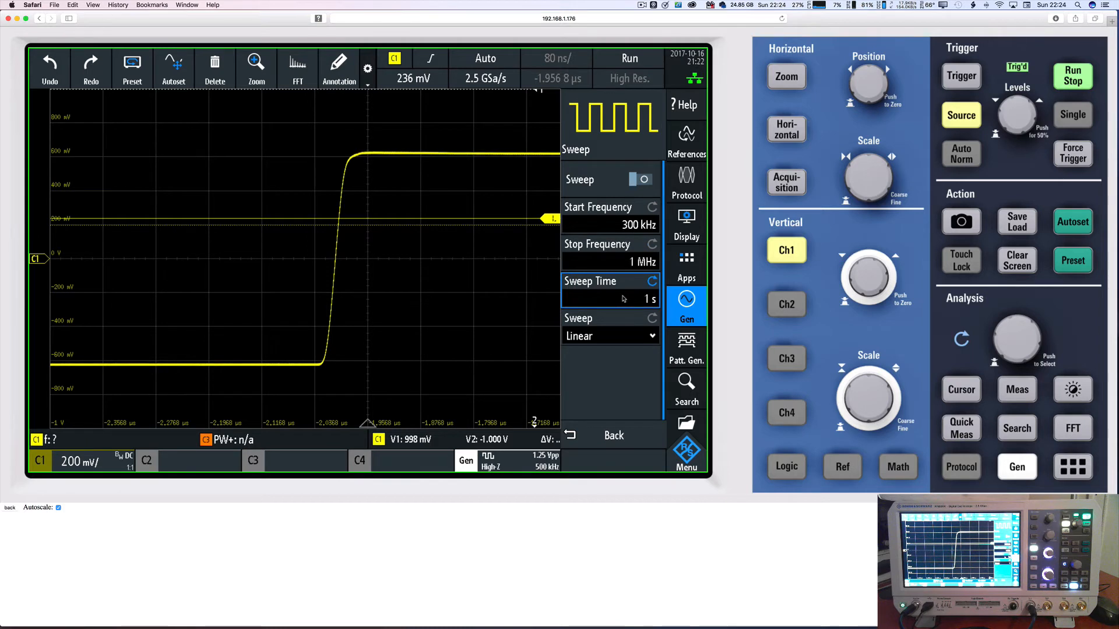
left_click(247, 262)
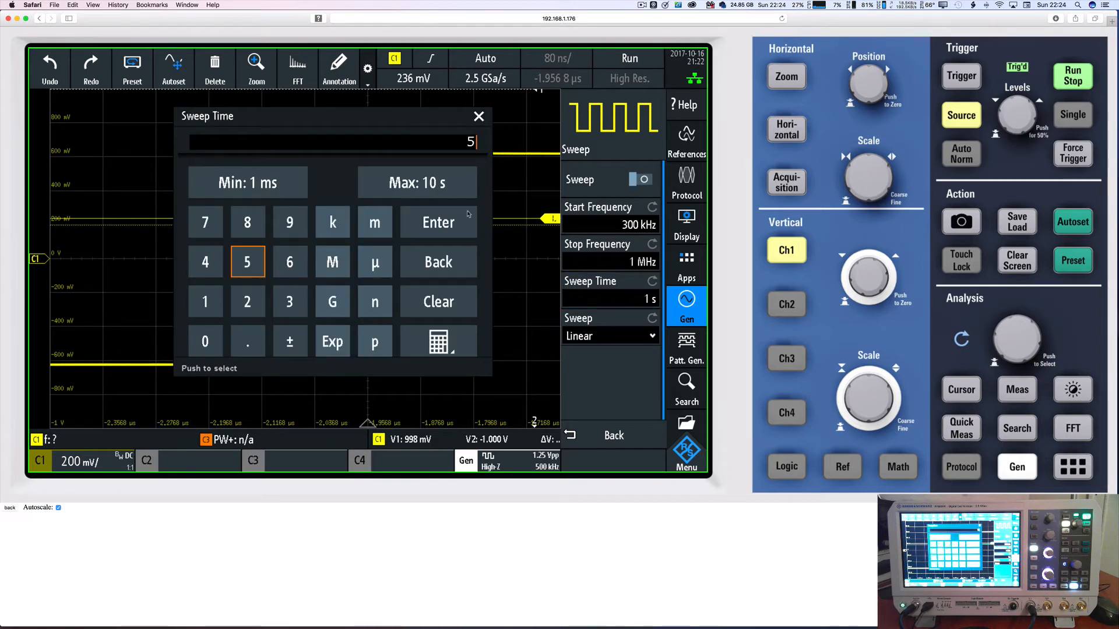
left_click(438, 222)
left_click(641, 179)
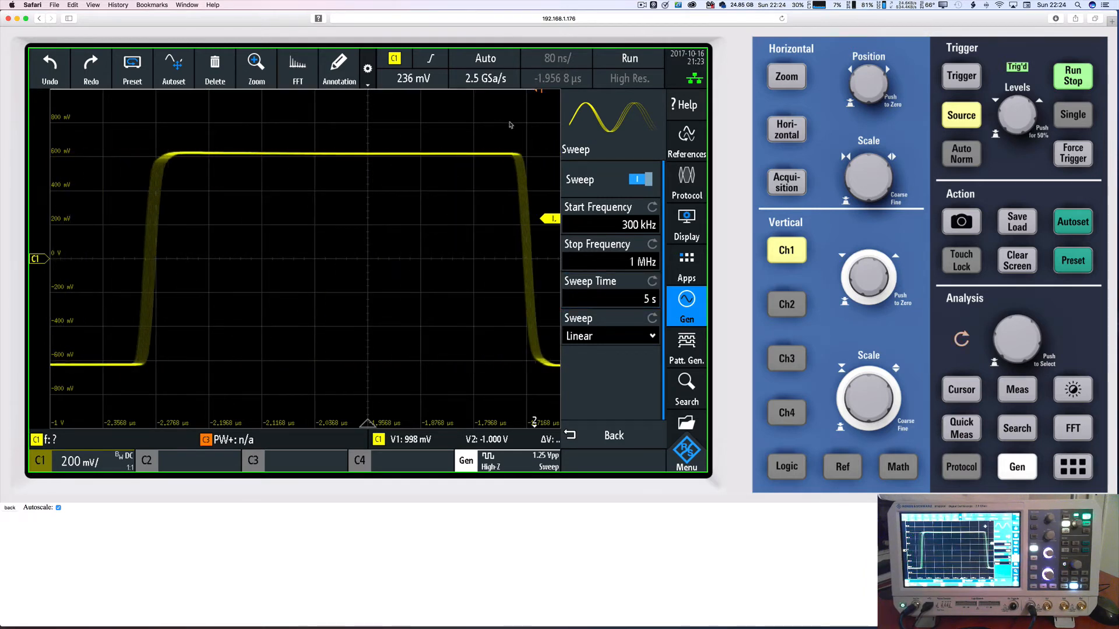
Close the generator settings and set the horizontal time scale to 1 µs per division.
left_click(514, 289)
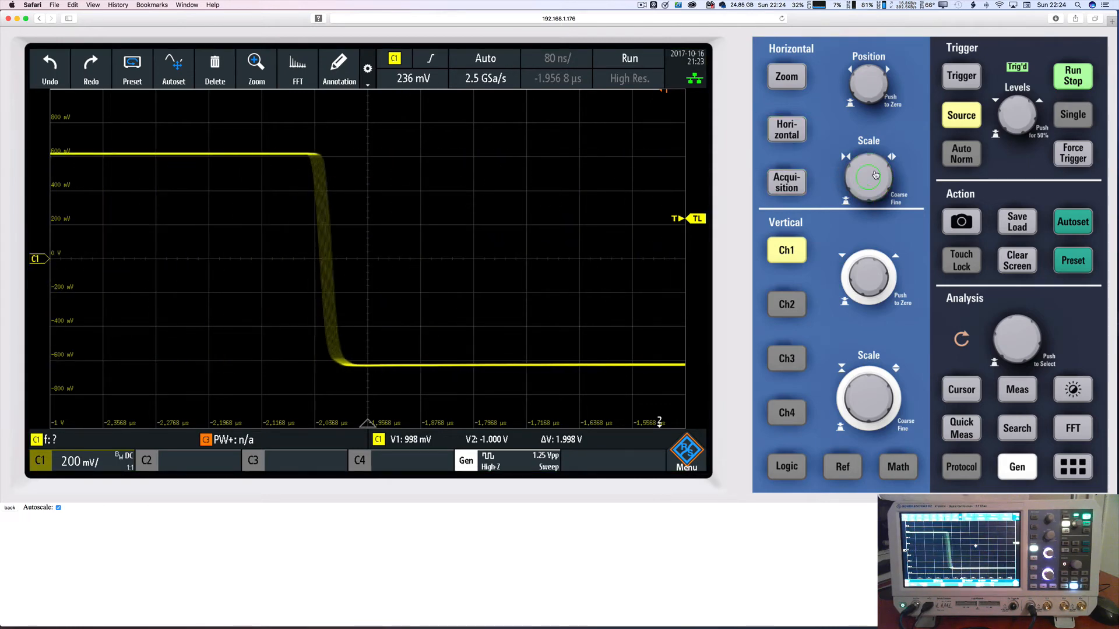
mouse_move(878, 167)
left_mouse_down()
mouse_move(848, 175)
mouse_move(864, 169)
left_mouse_up()
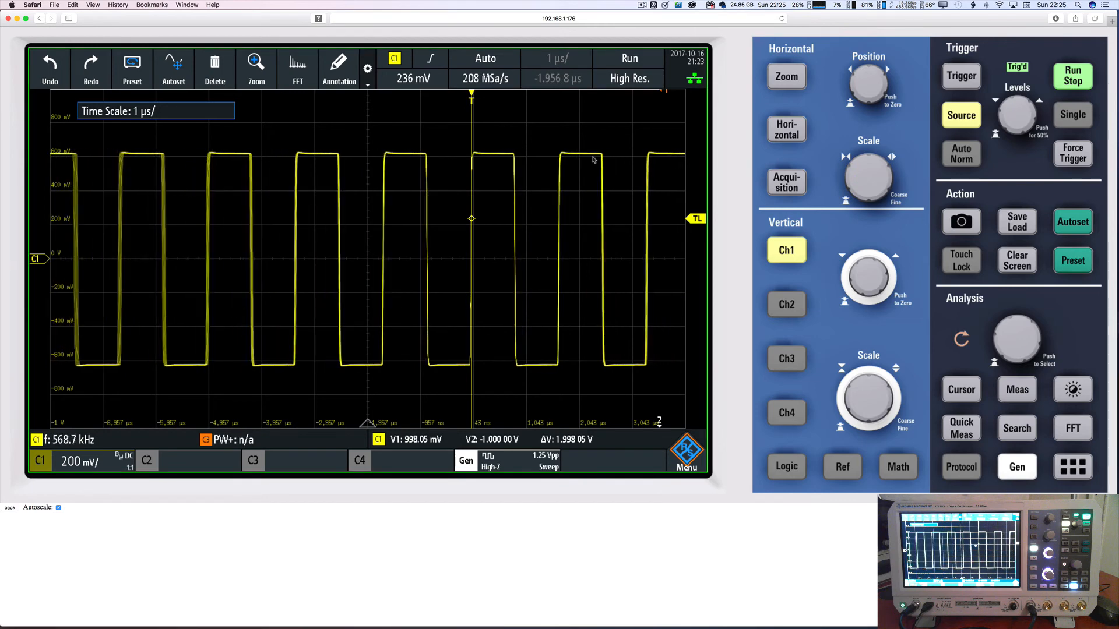
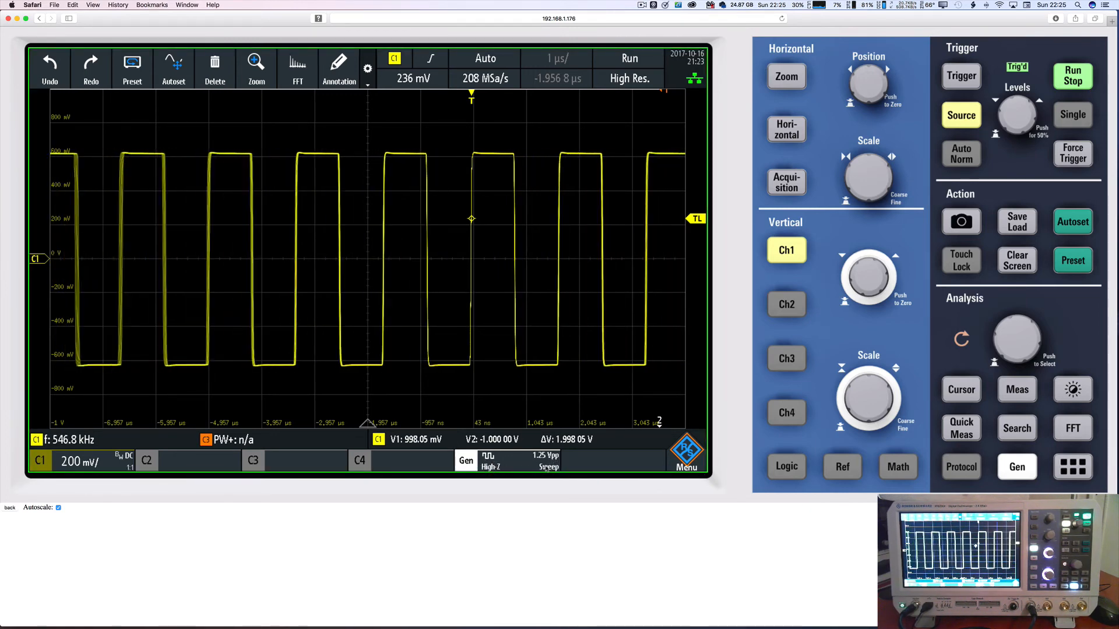
Return to the function generator's sweep settings and set the sweep time to its maximum of 10 s.
left_click(548, 471)
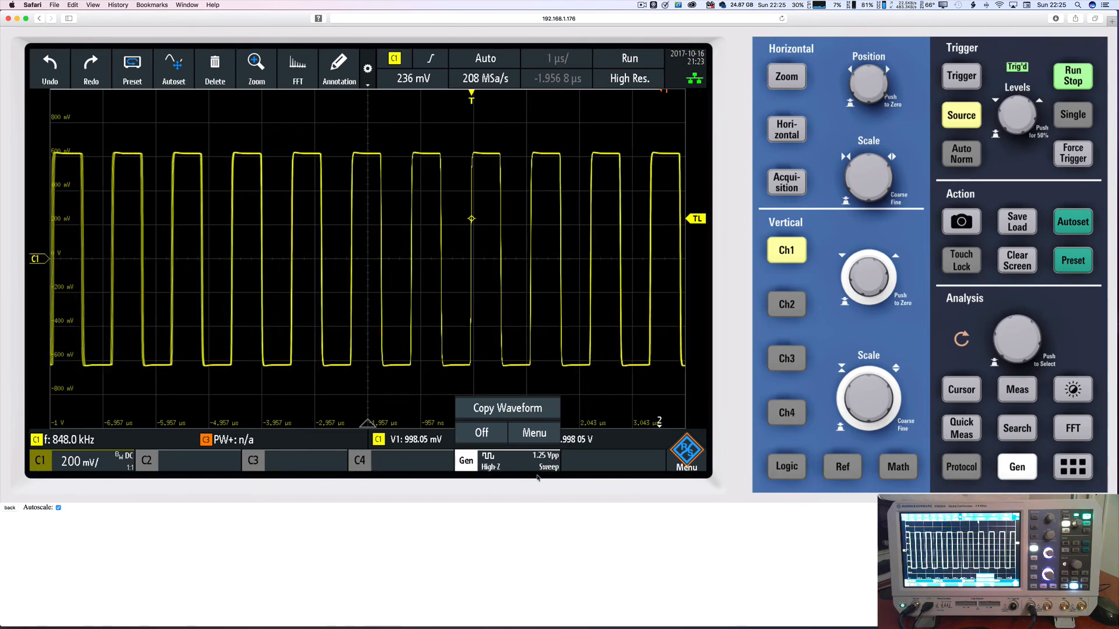
left_click(543, 437)
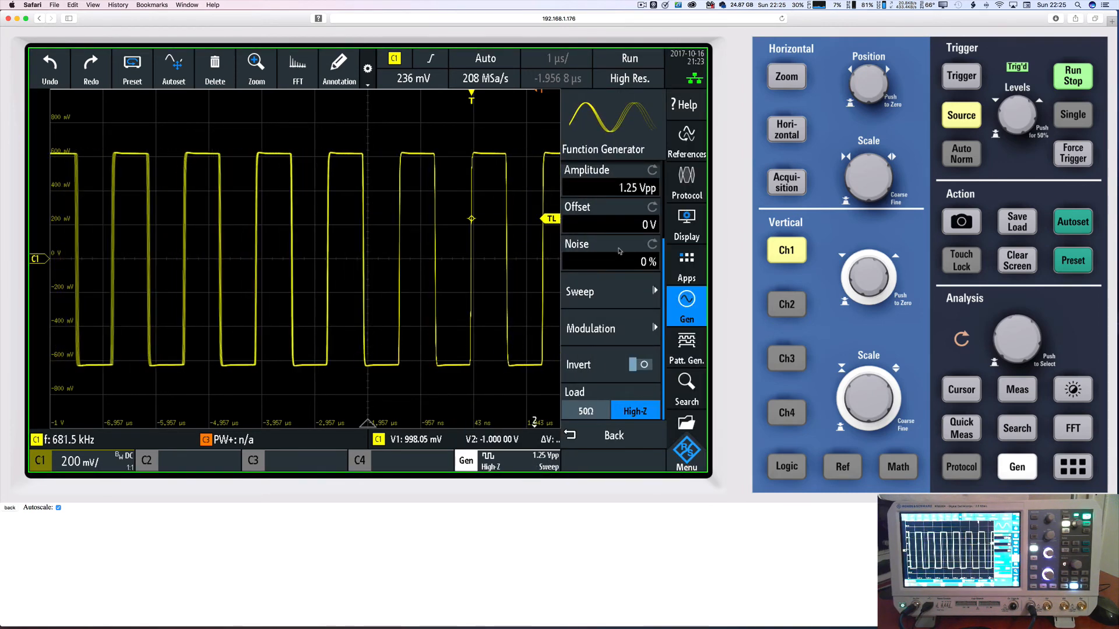
left_click(615, 300)
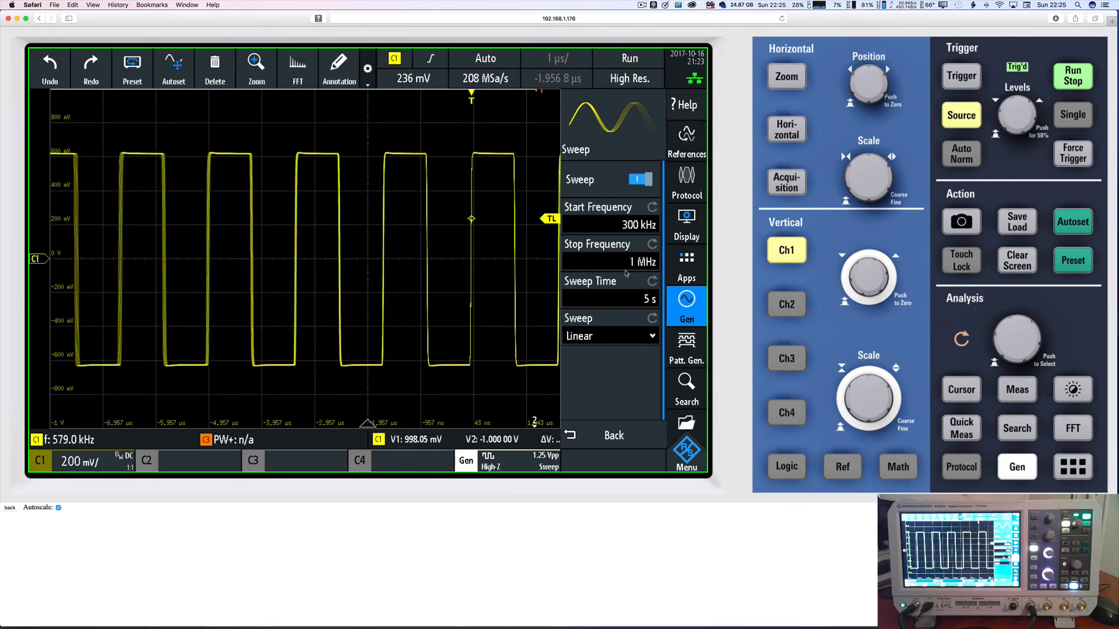
left_click(646, 304)
left_click(643, 301)
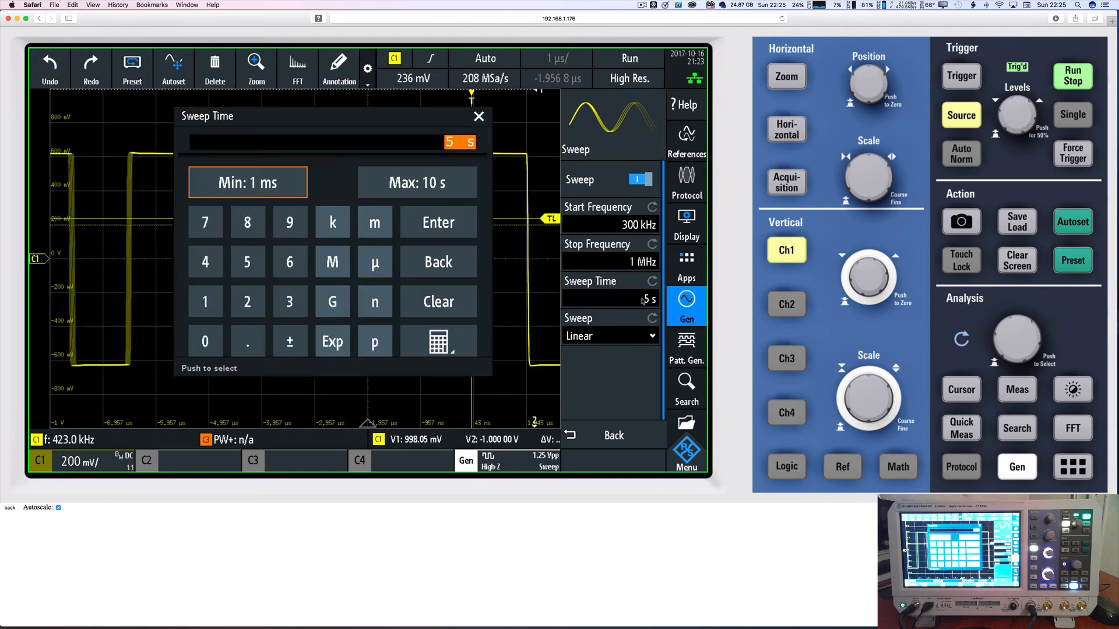
left_click(396, 182)
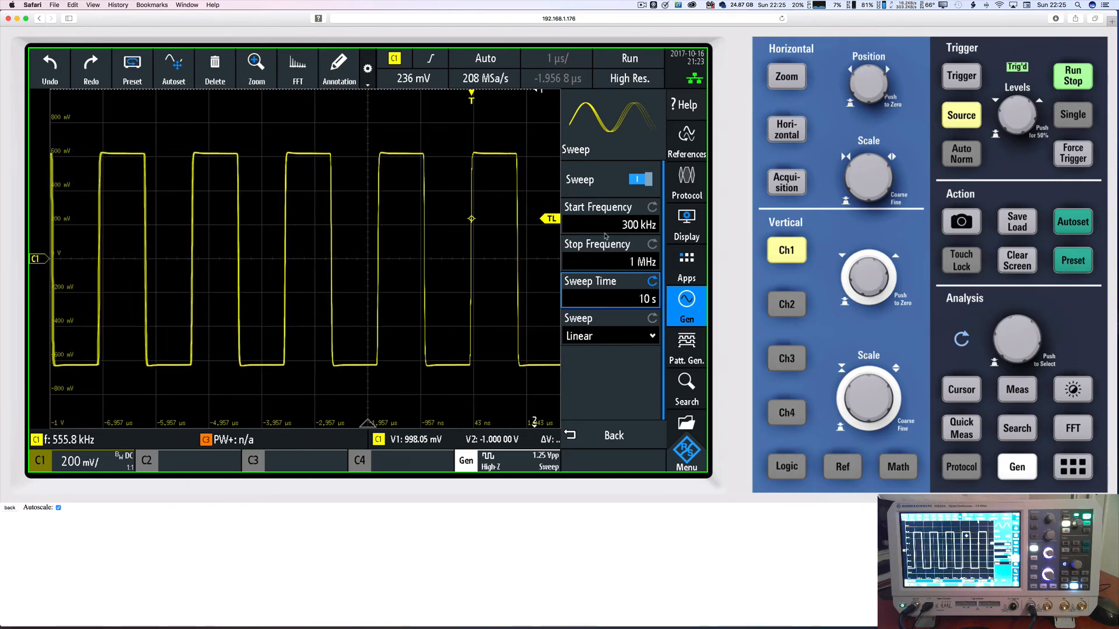
Try the logarithmic sweep type for the generator, set it back to linear and leave the sweep settings.
left_click(612, 336)
left_click(460, 360)
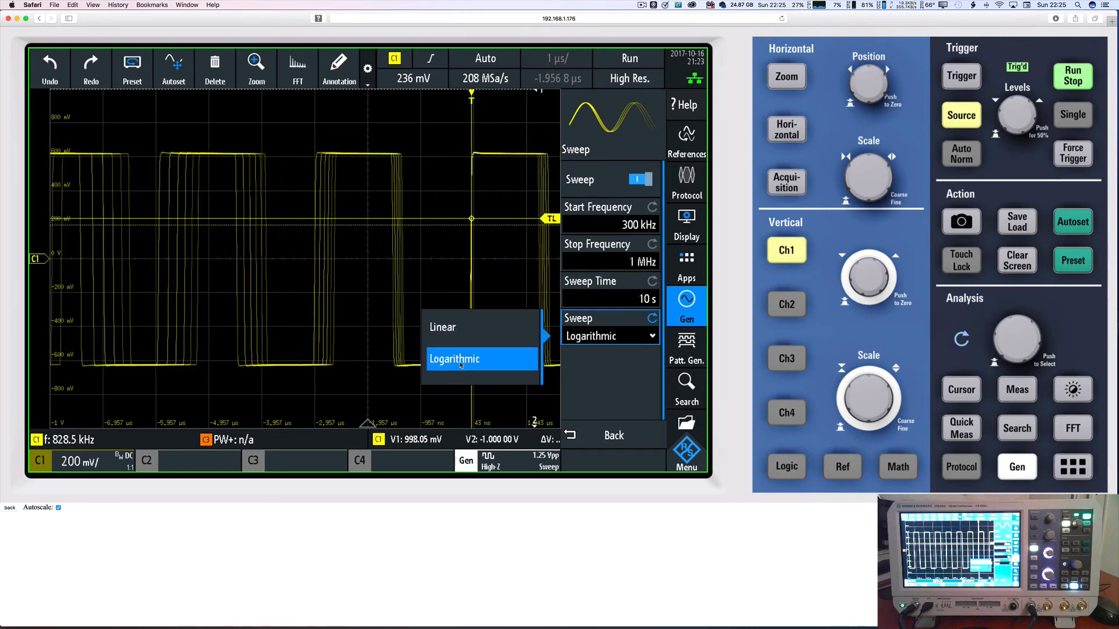
left_click(458, 328)
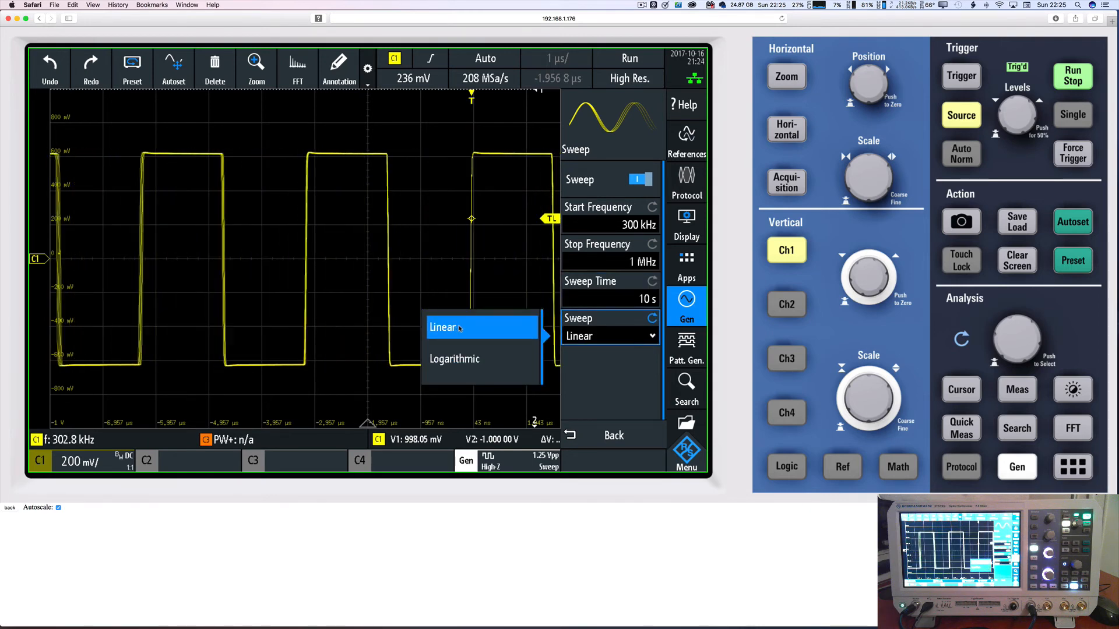
left_click(587, 438)
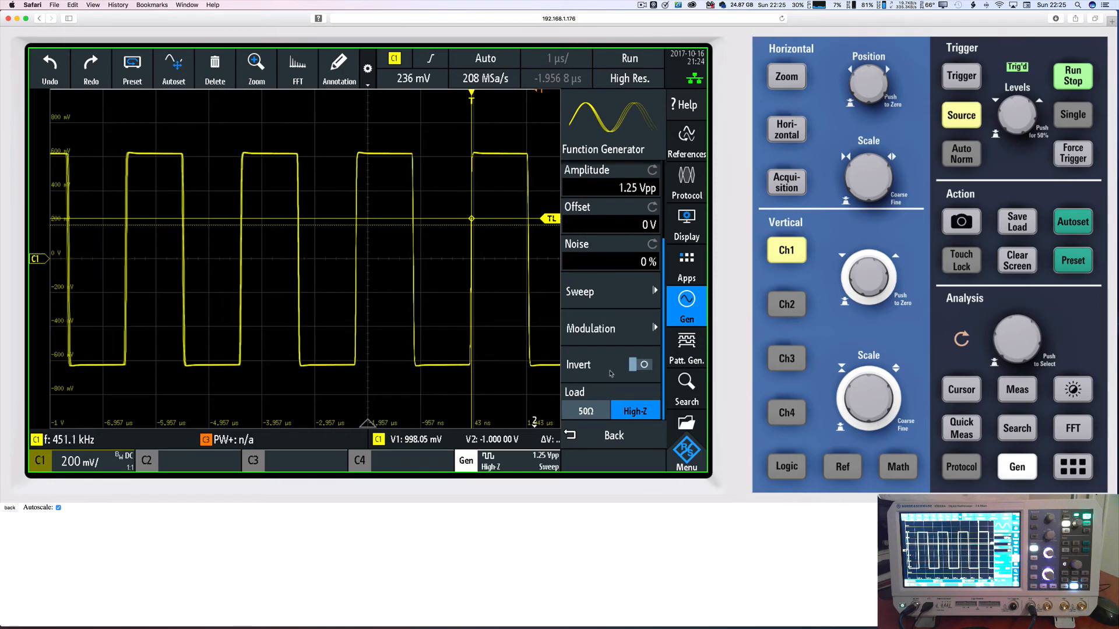
Examine the function generator's modulation settings, including the available modulation types and the modulation function.
left_click(586, 330)
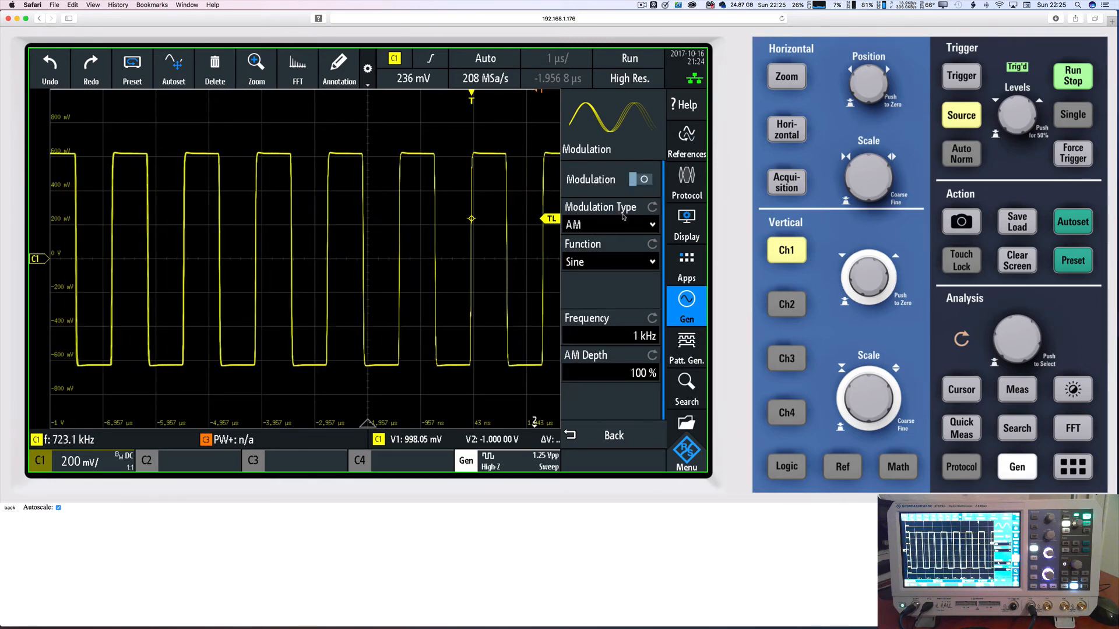
left_click(593, 226)
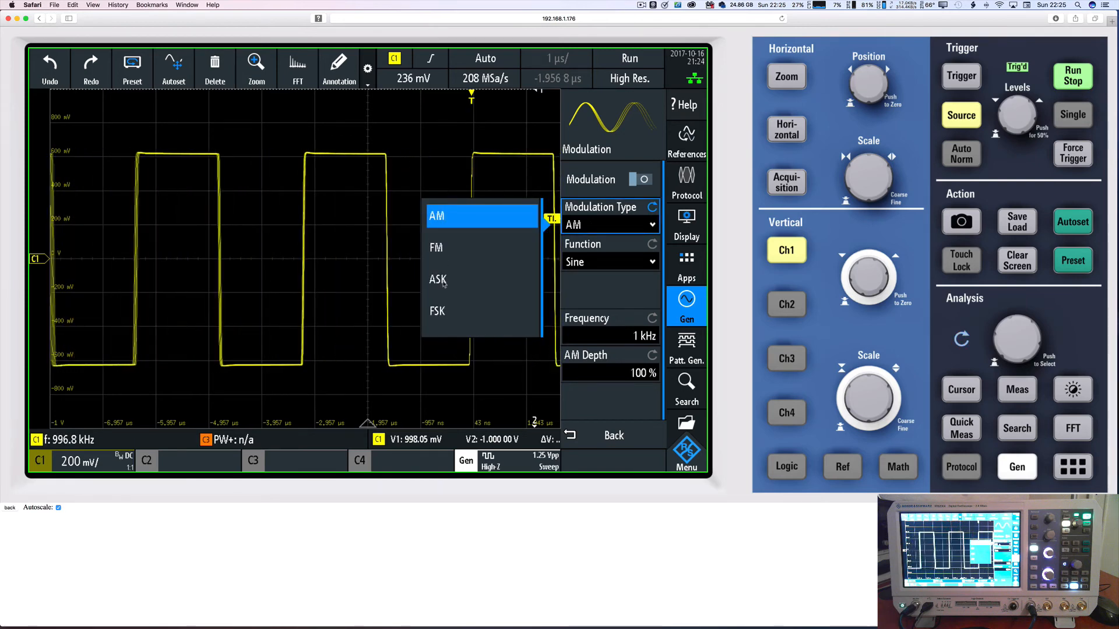
left_click(587, 261)
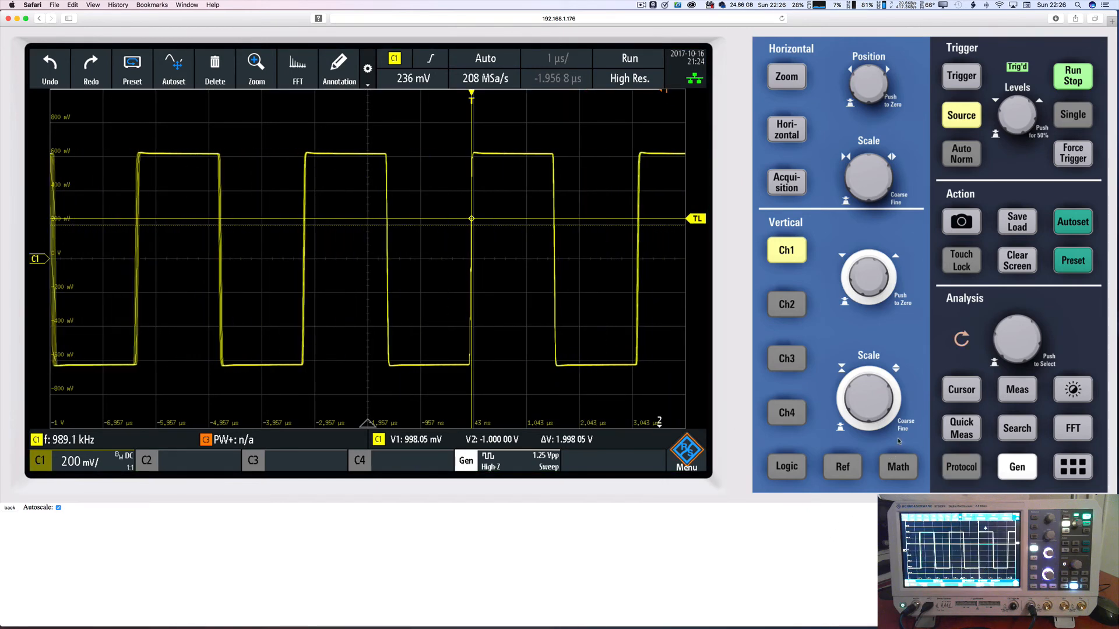
Switch off the function generator's frequency sweep and close its settings.
left_click(1013, 467)
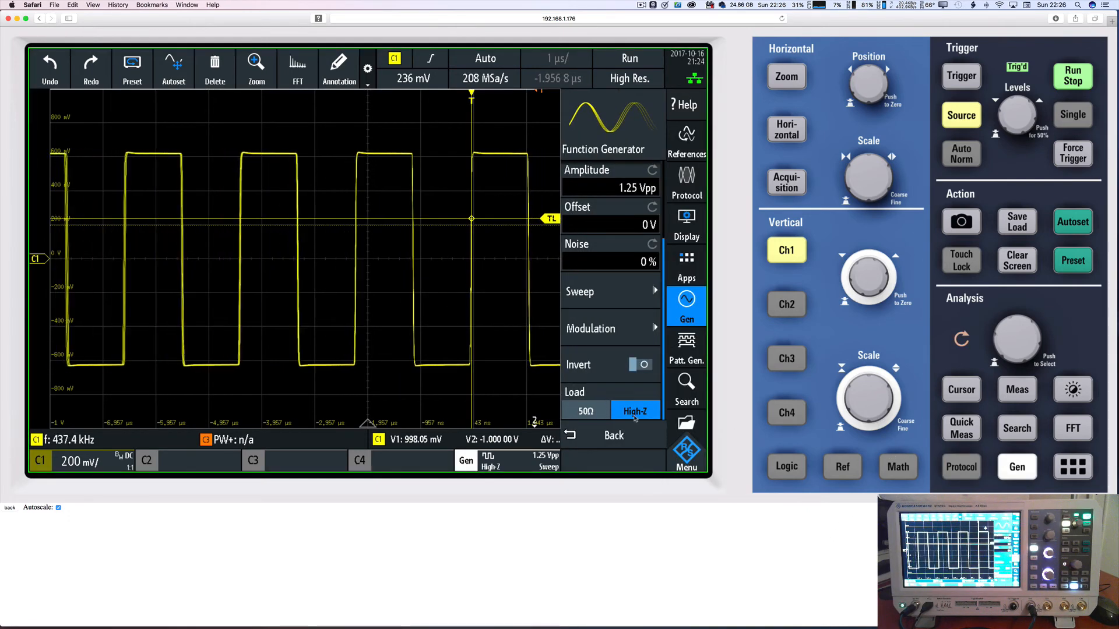
left_click(606, 292)
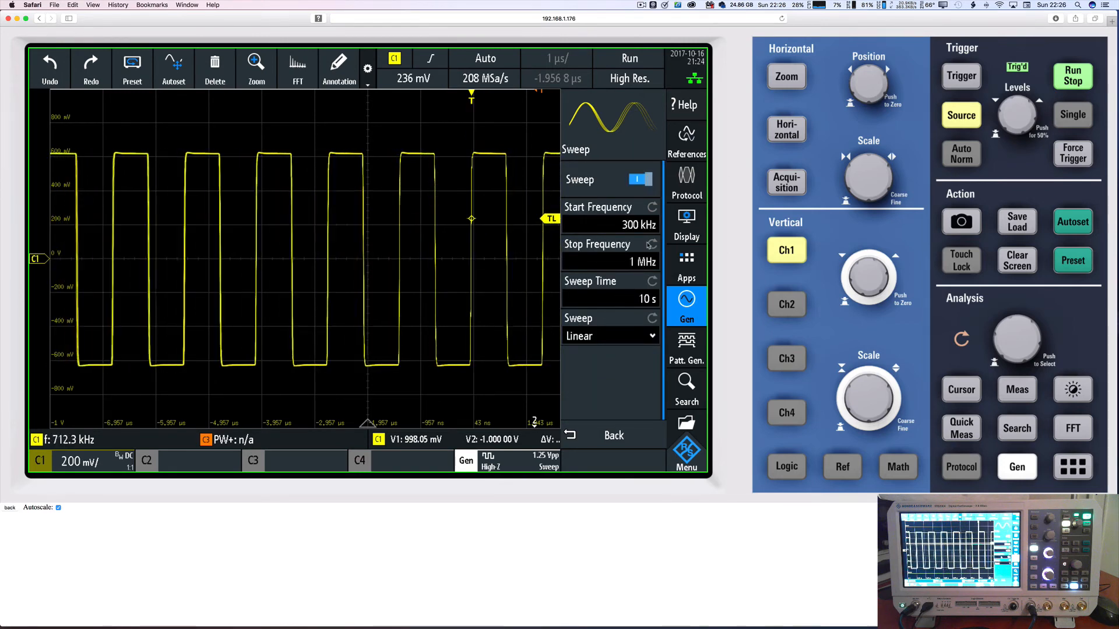
left_click(637, 180)
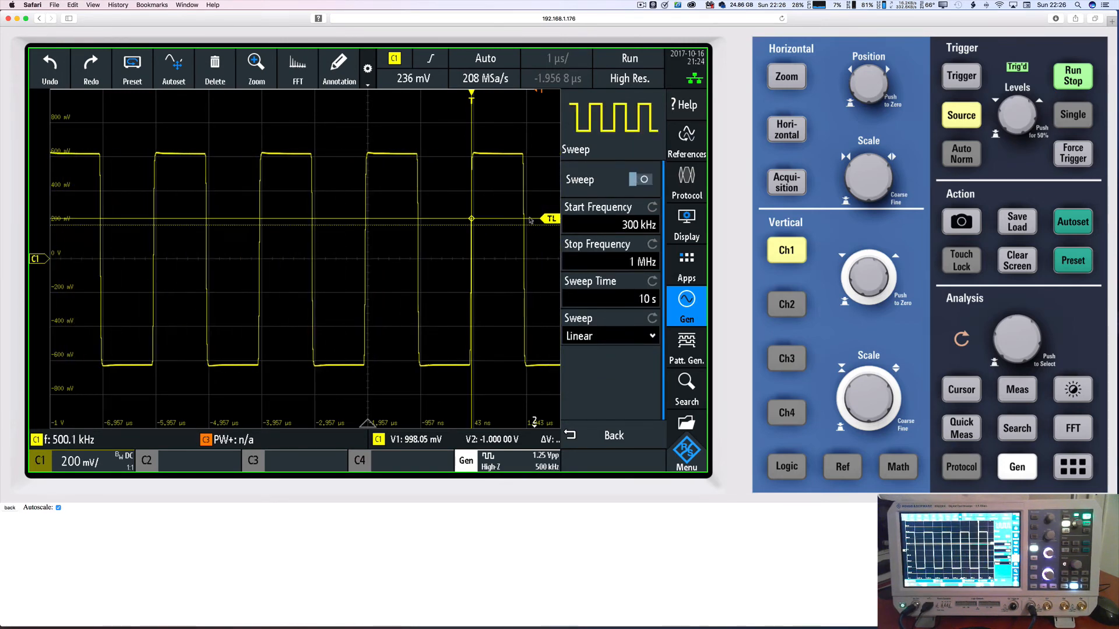
left_click(524, 255)
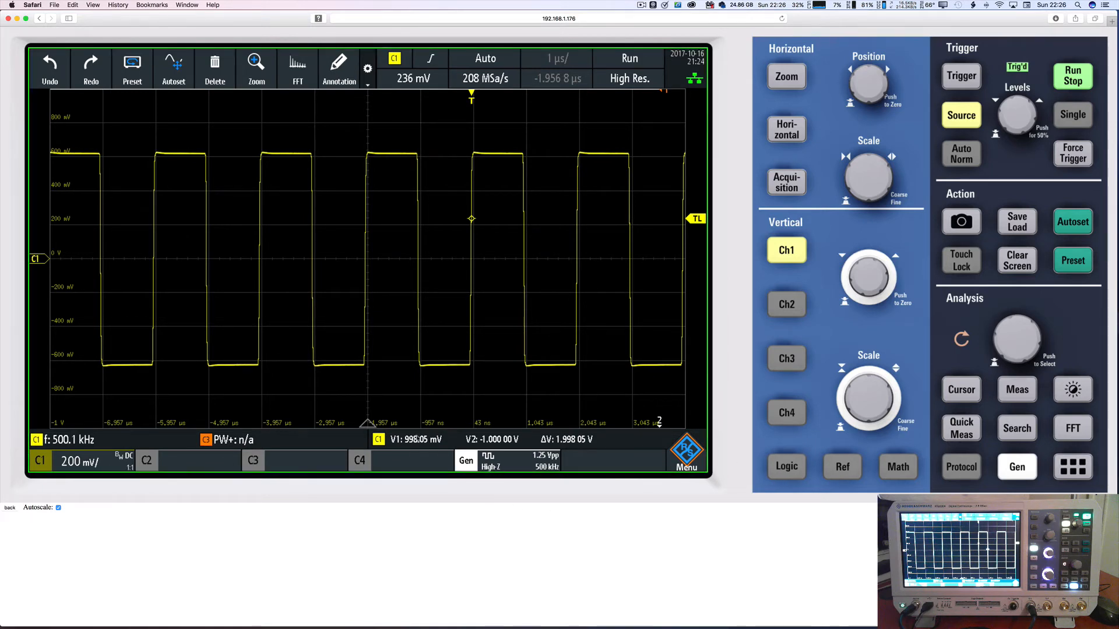
Check the logic channel settings, leave them and browse the remaining entries of the main menu.
left_click(789, 467)
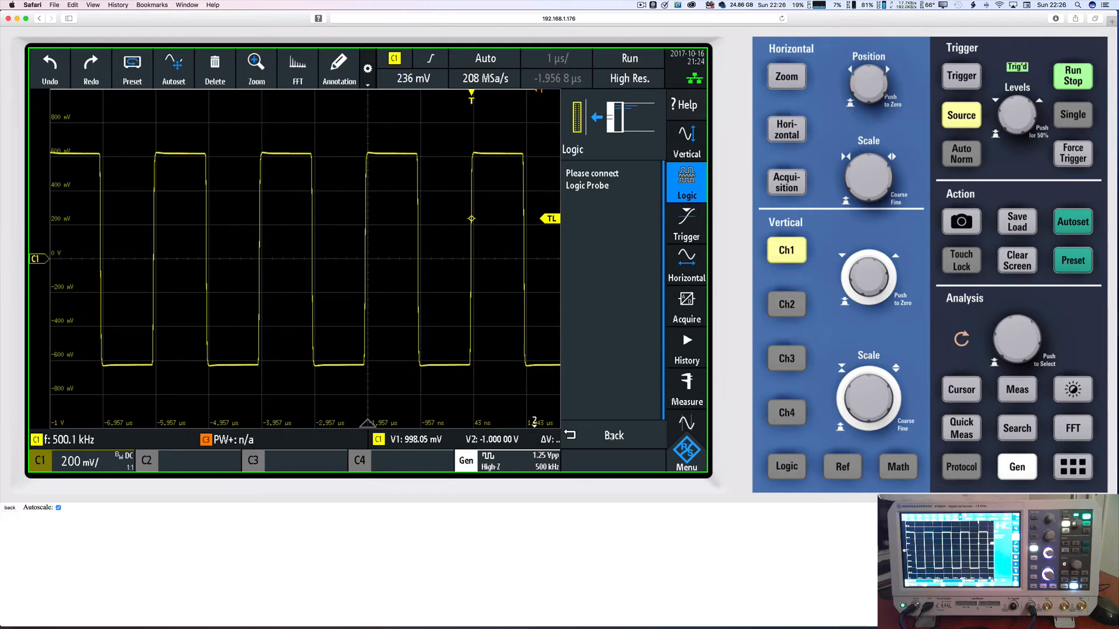
left_click(610, 437)
left_click_drag(681, 391, 670, 190)
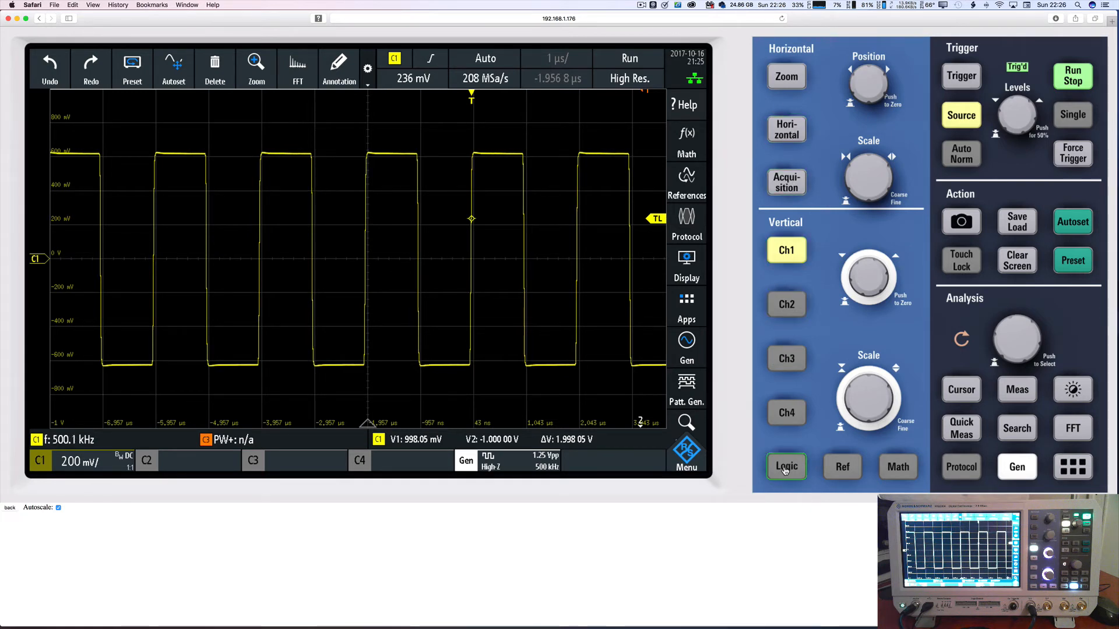
Activate reference R1 and copy the channel C1 waveform into reference R2.
left_click(848, 469)
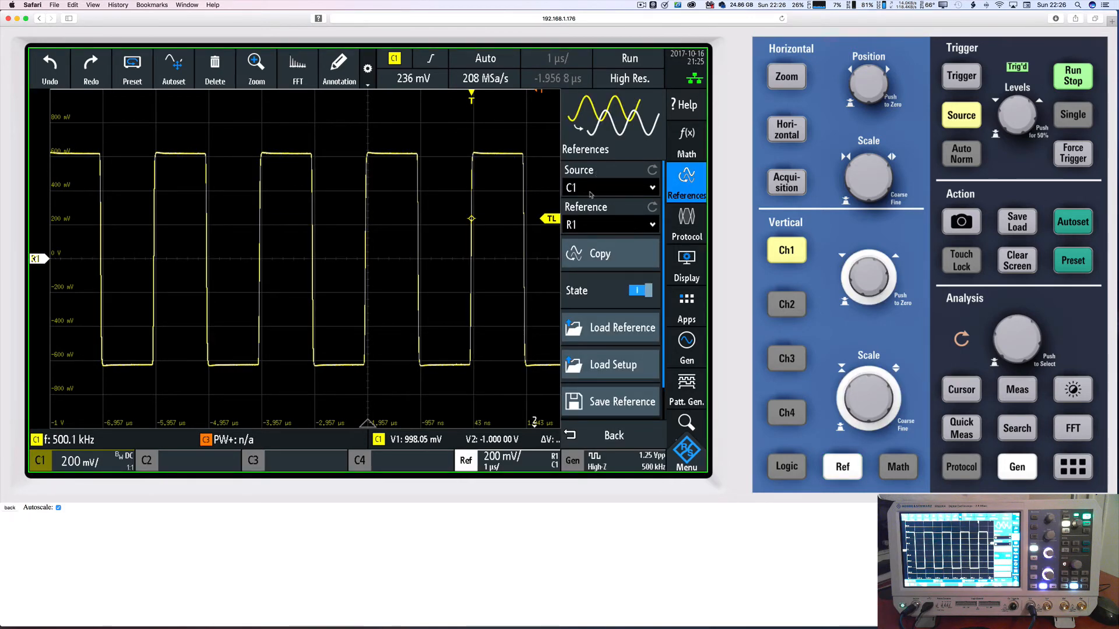
left_click(614, 232)
left_click(456, 253)
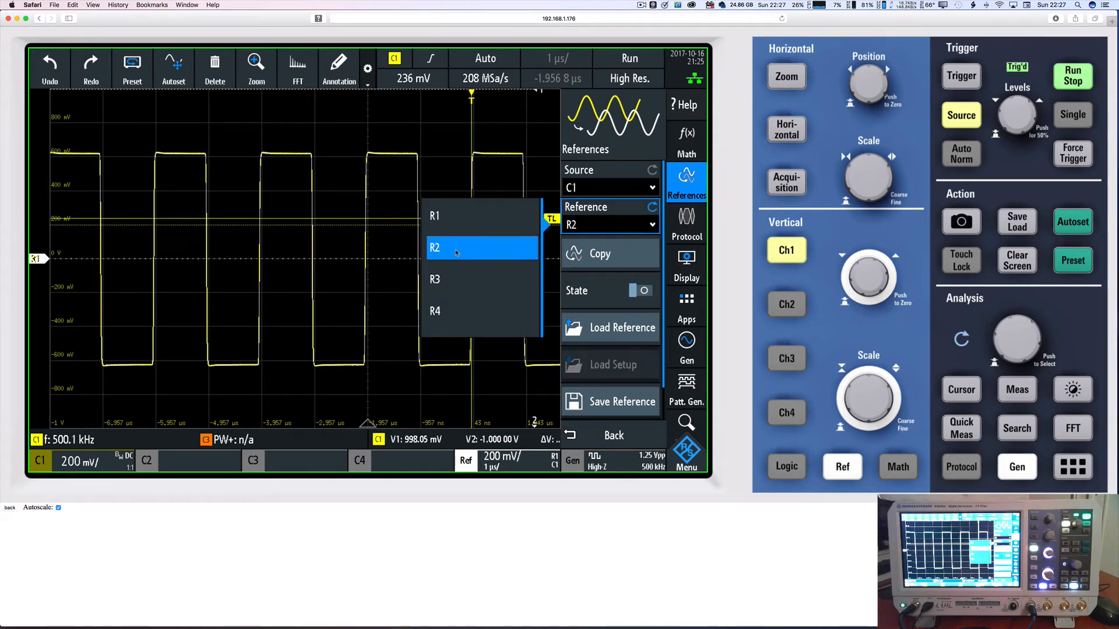
left_click(606, 262)
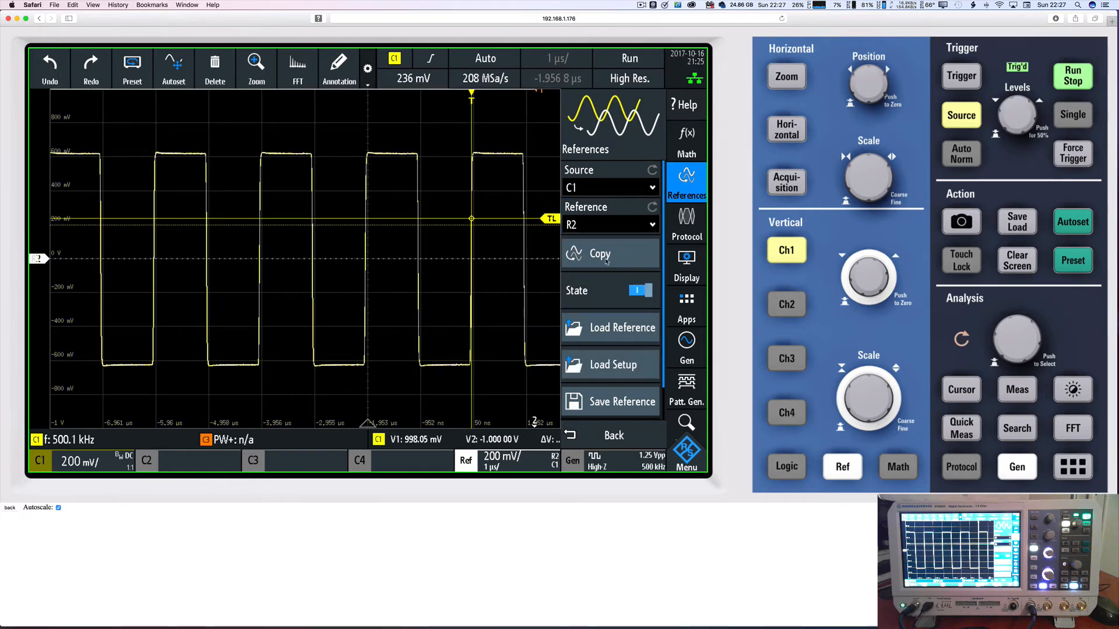
Switch off channel 1 and shift the R2 reference waveform up to a position of about 400 mDIV.
left_click(787, 250)
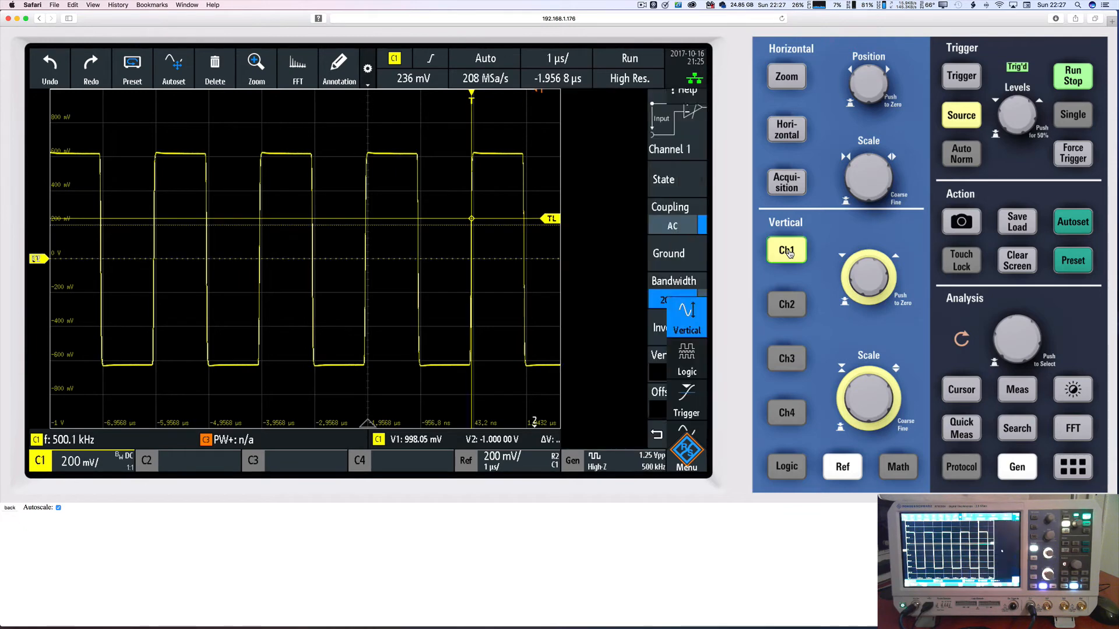
left_click(787, 250)
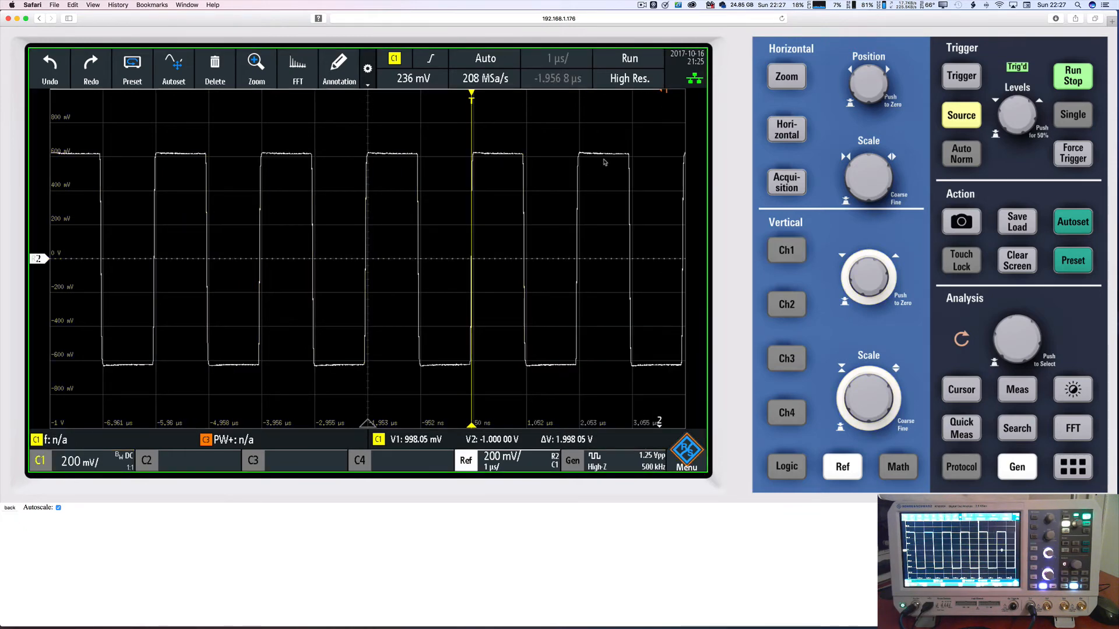
mouse_move(599, 152)
left_mouse_down()
mouse_move(604, 138)
mouse_move(599, 185)
mouse_move(602, 141)
left_mouse_up()
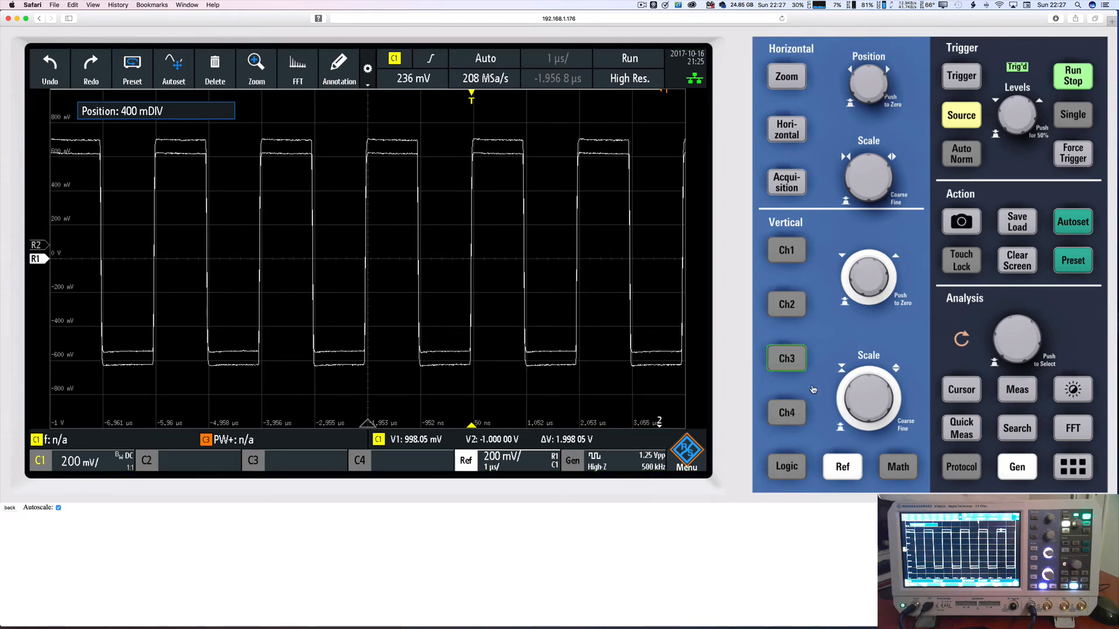
Set the reference source to R2 and turn off the display of reference R2.
left_click(840, 467)
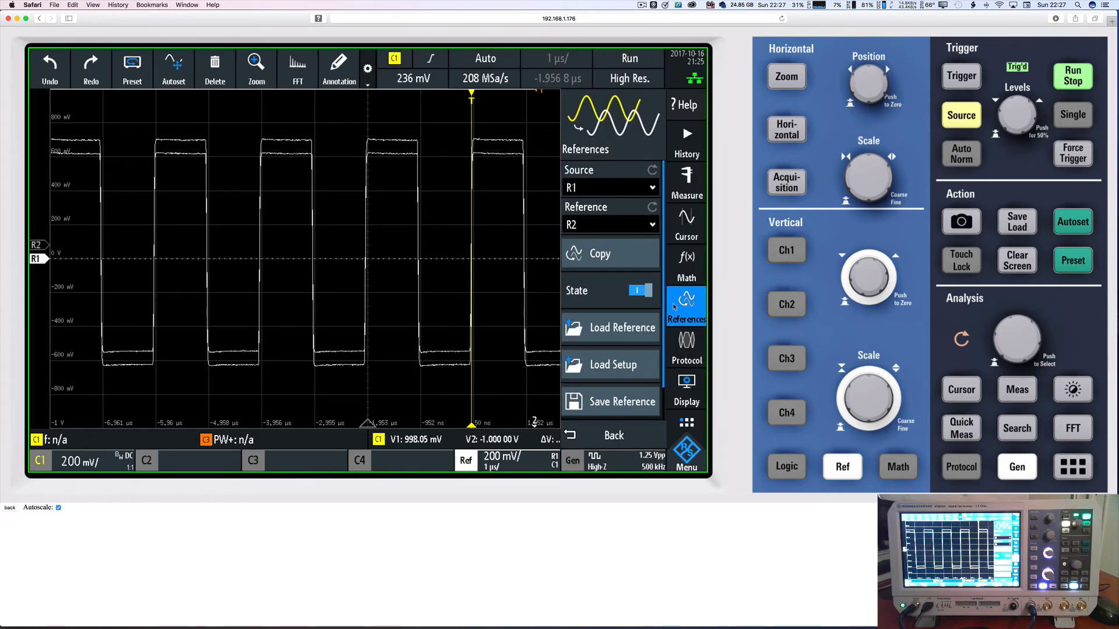
left_click(599, 187)
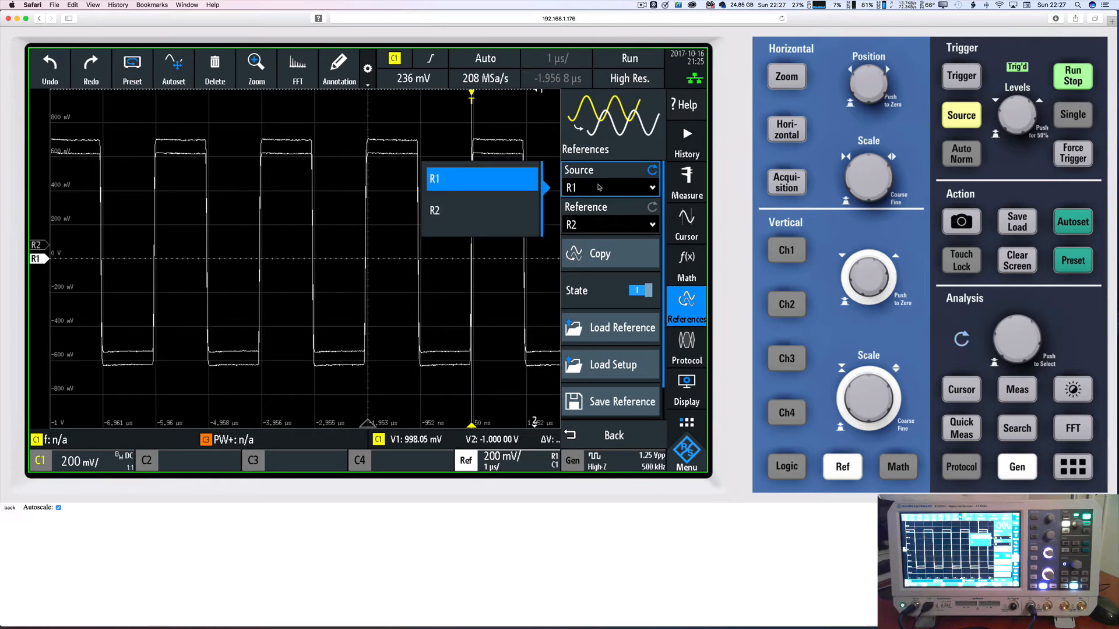
left_click(599, 188)
scroll(599, 188, "down", 1)
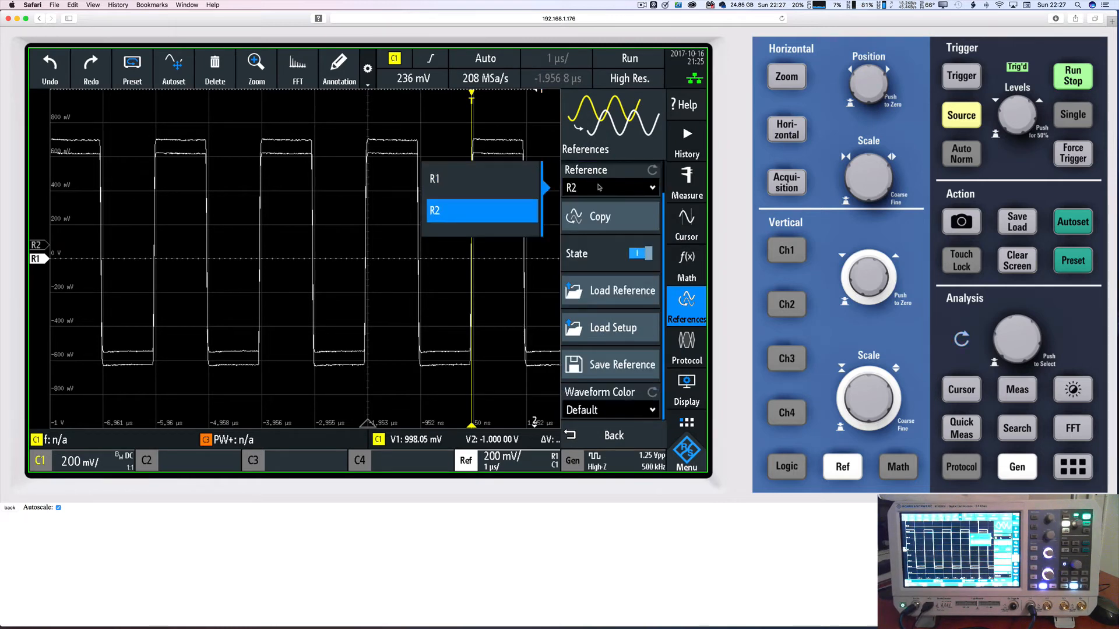
left_click(643, 255)
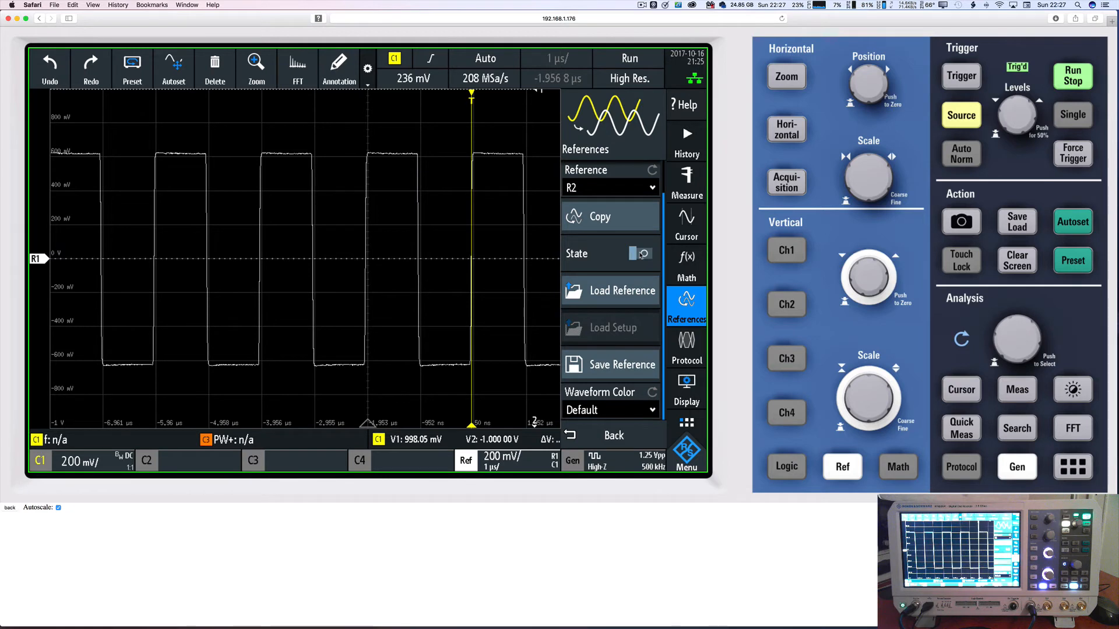
Compare the states of references R1 and R2, leave R2 selected and close the reference settings.
left_click(610, 185)
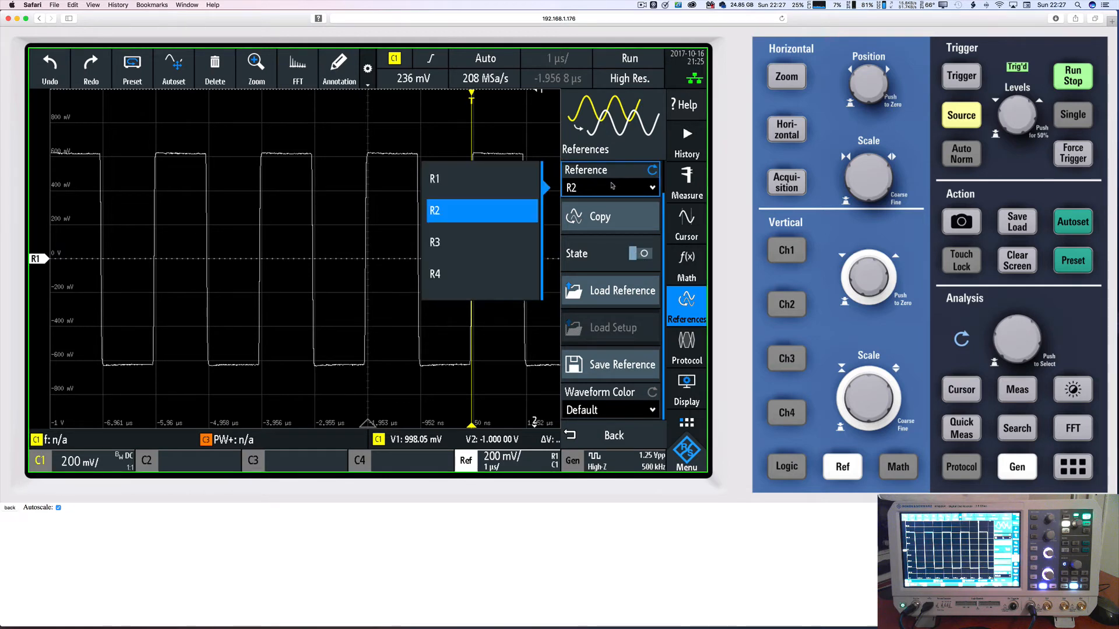
left_click(505, 185)
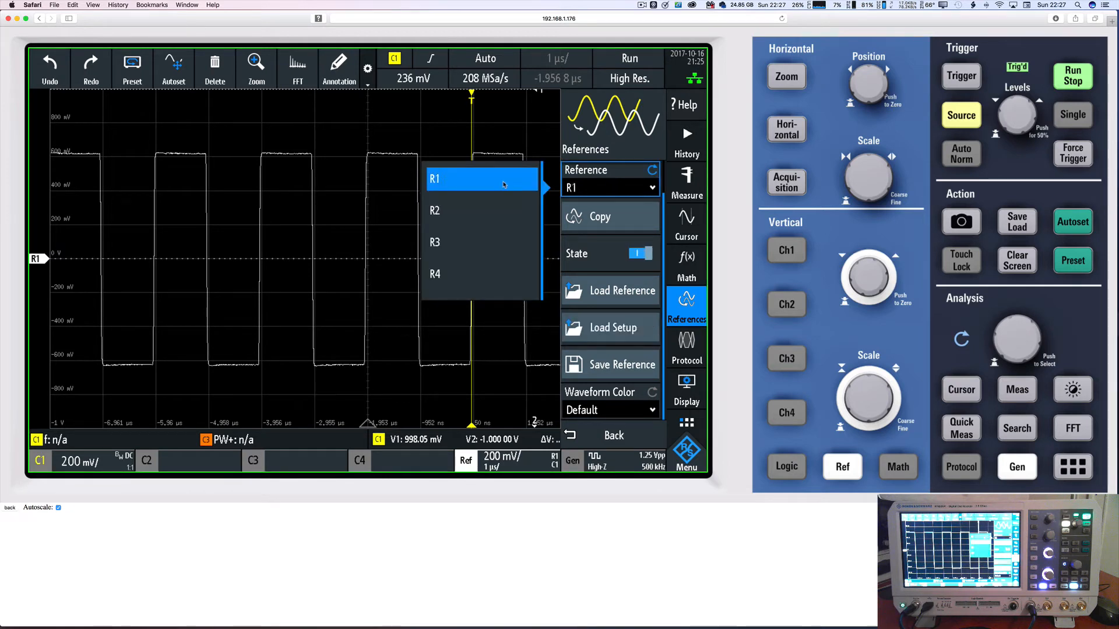
left_click(477, 205)
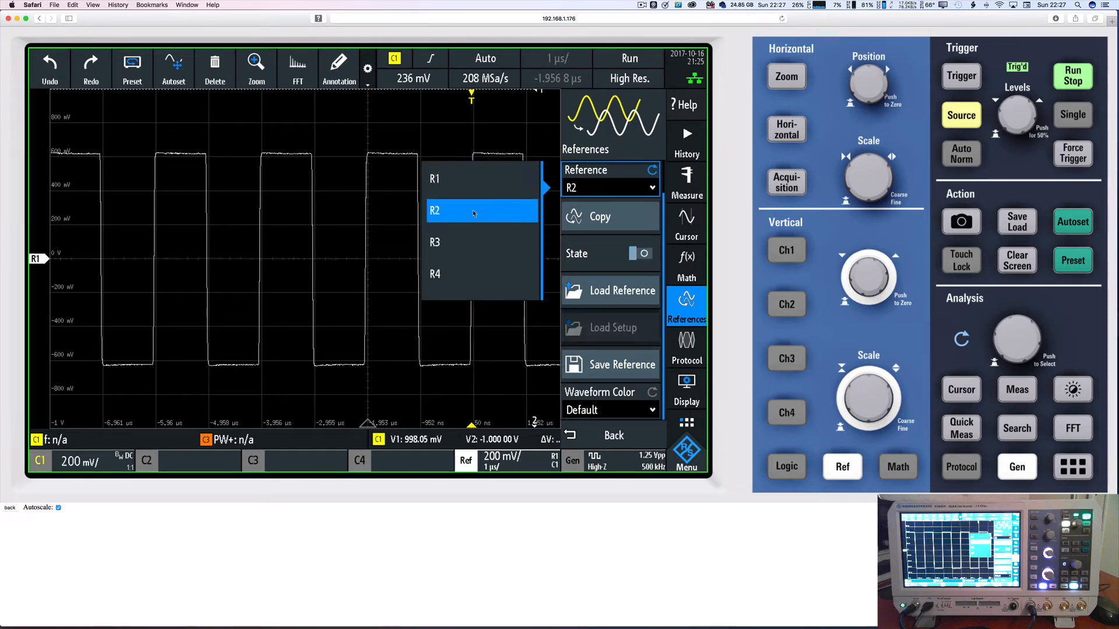
left_click(503, 136)
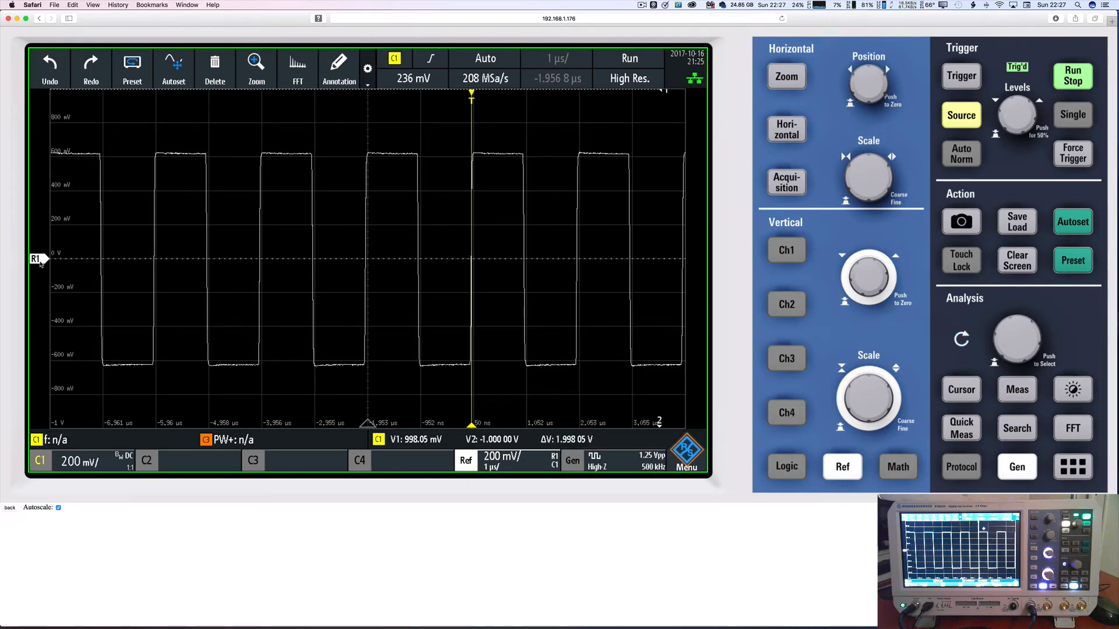
Shift the R1 reference waveform below the centre line to a position of about -600 mDIV.
left_click_drag(41, 263, 40, 305)
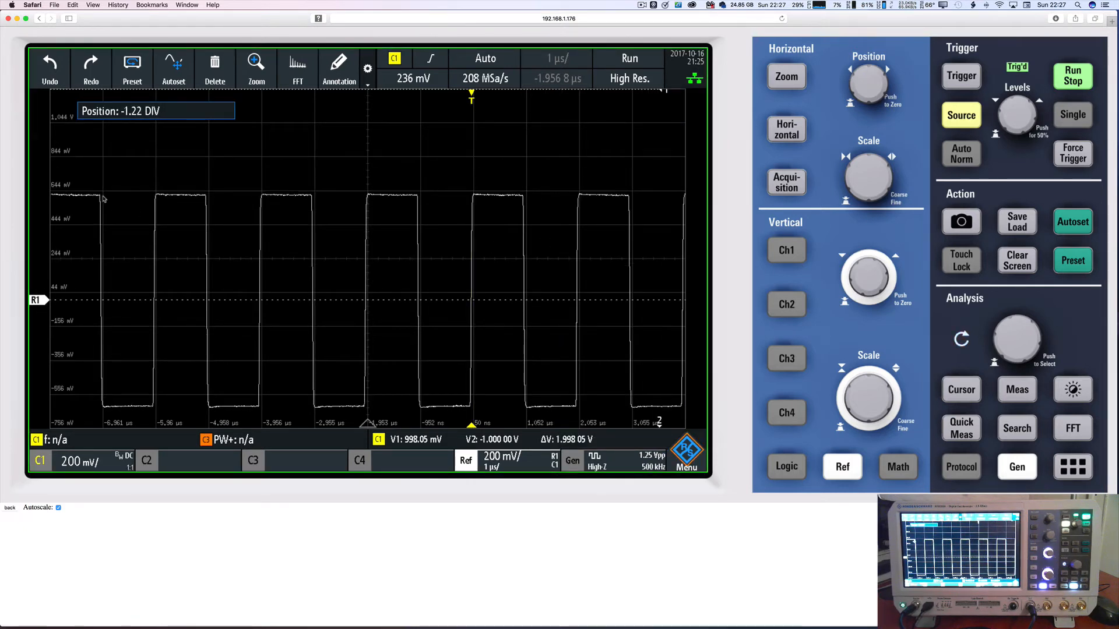
left_click_drag(103, 198, 105, 187)
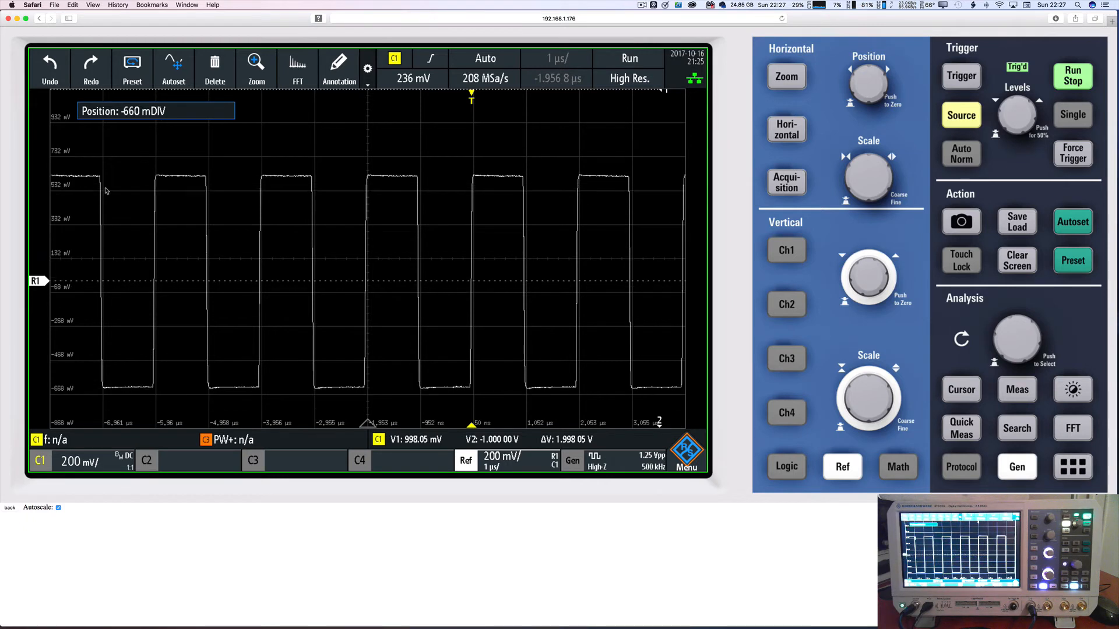
Select R1 in the reference settings and turn off its display.
left_click(850, 468)
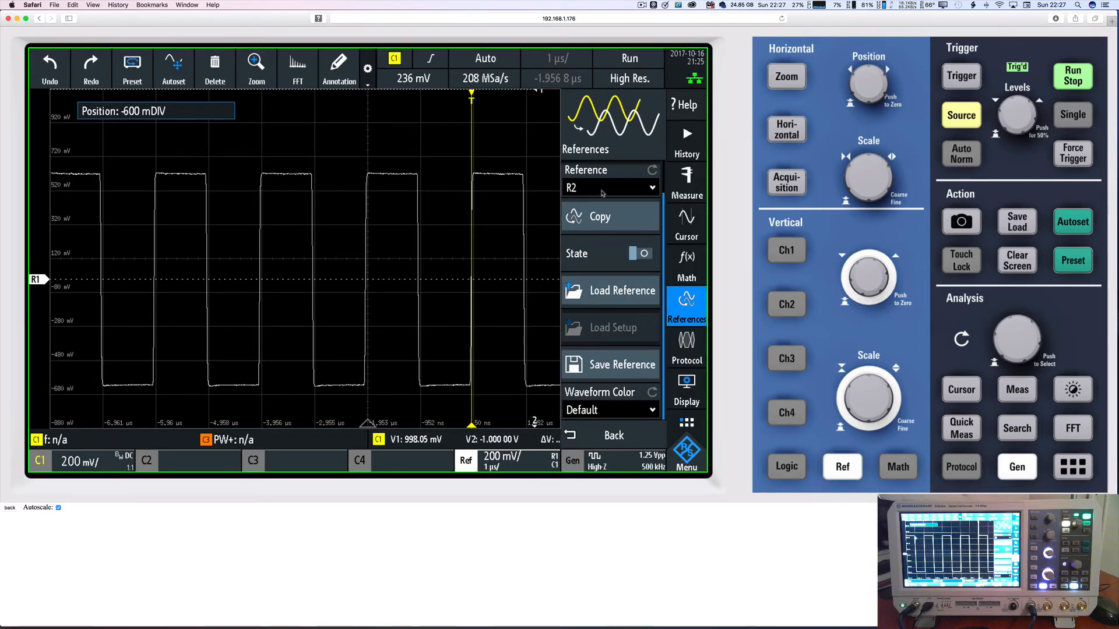
left_click(603, 193)
left_click(457, 180)
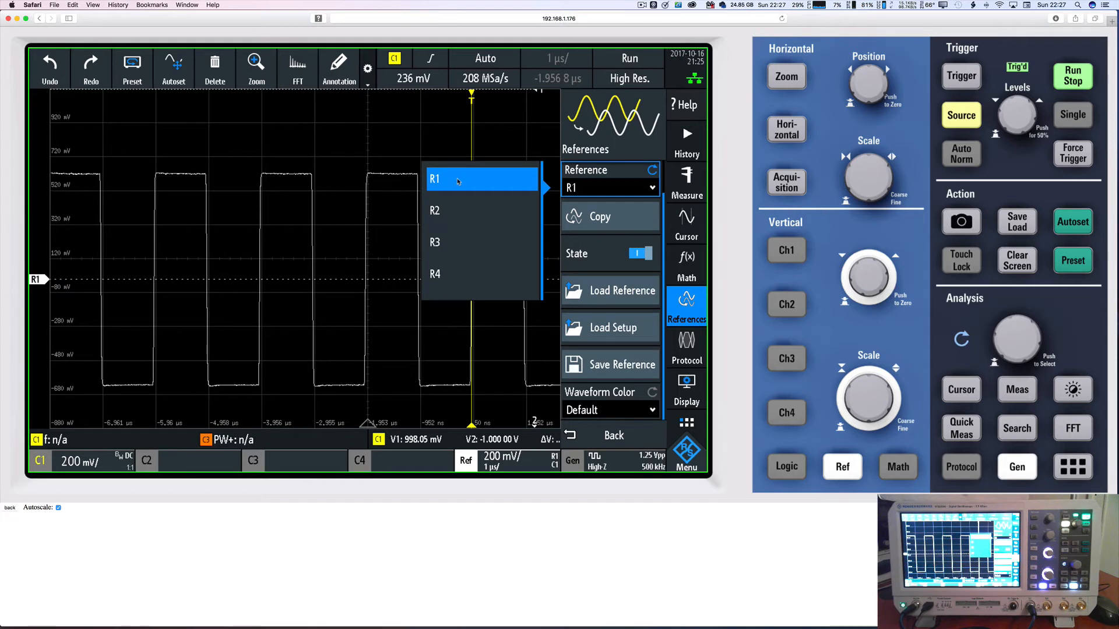
left_click(450, 212)
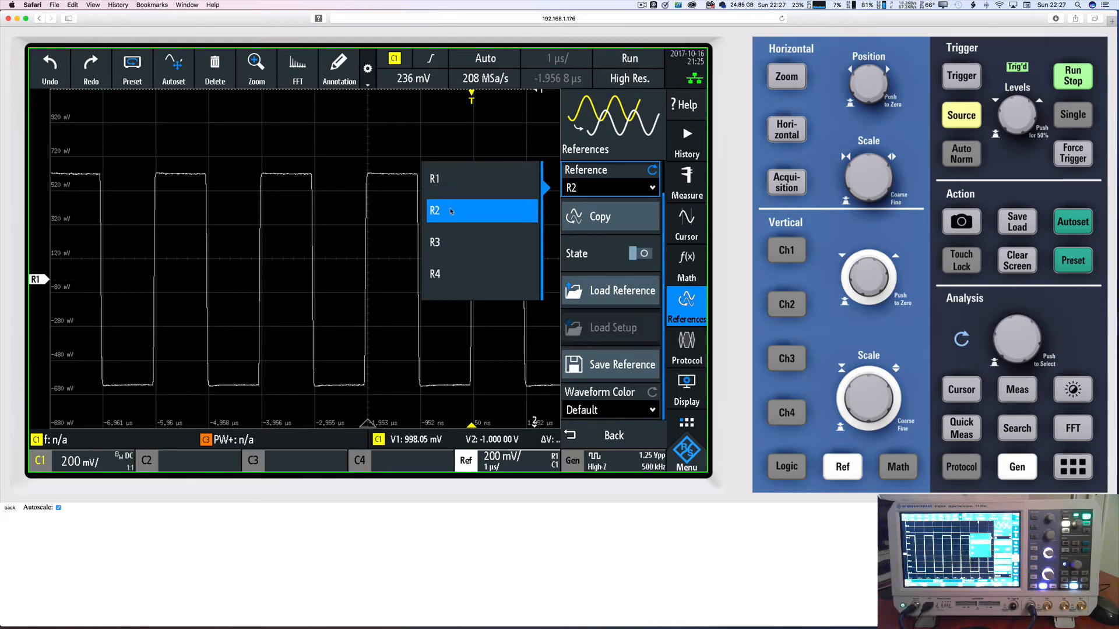
left_click(491, 182)
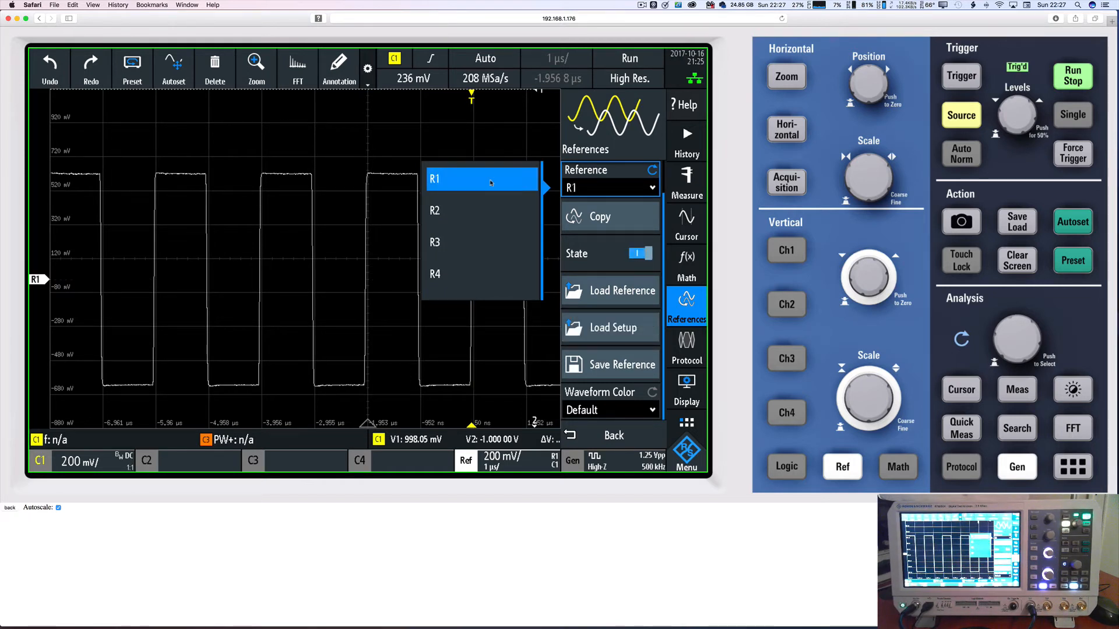
left_click(639, 255)
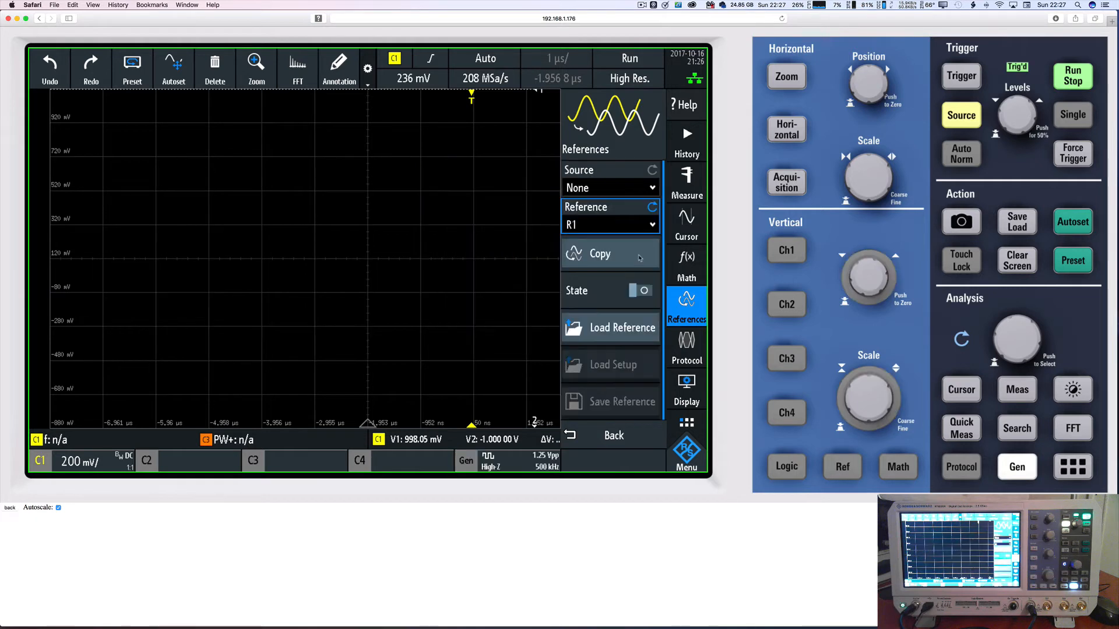
Select reference R2 and turn its display on.
left_click(601, 225)
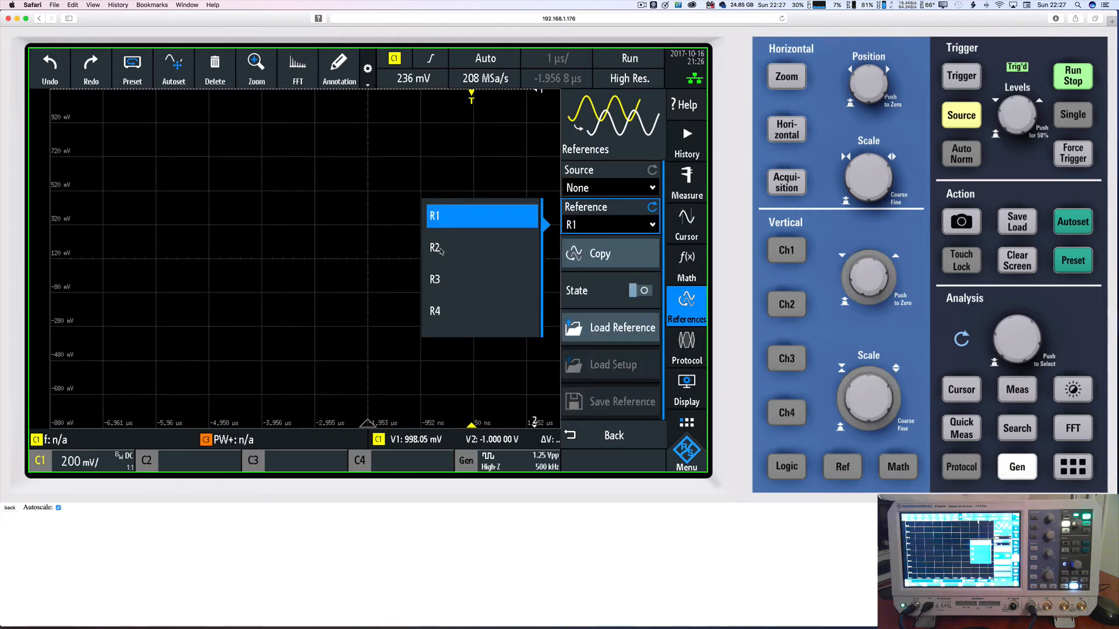
left_click(441, 250)
left_click(642, 290)
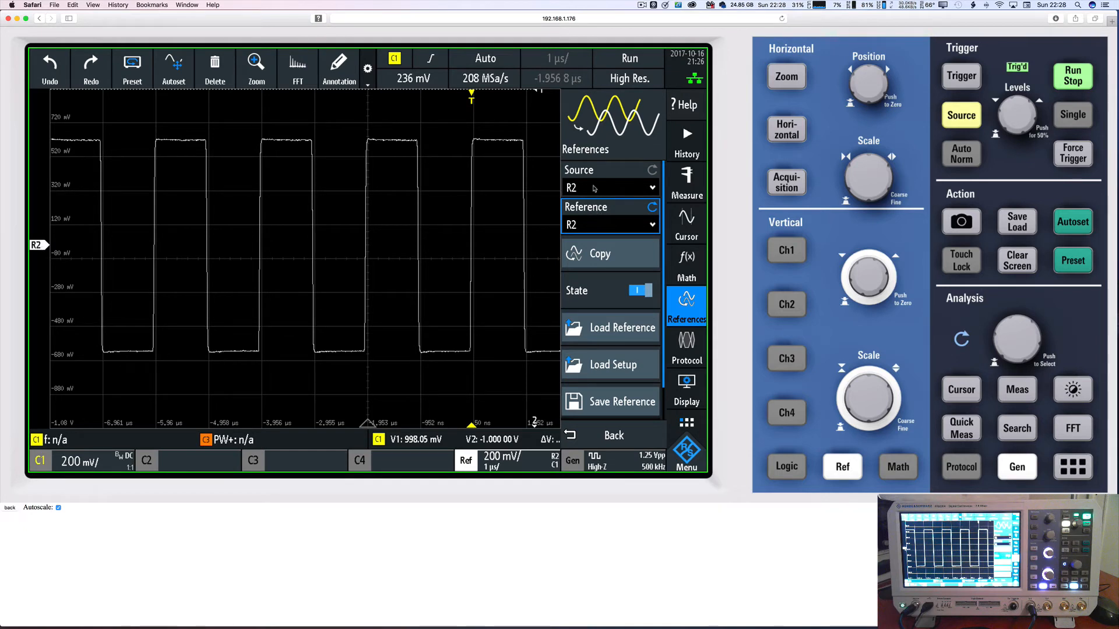
Review the available reference slots and select R1 as the target reference, keeping R2 as the source.
left_click(594, 188)
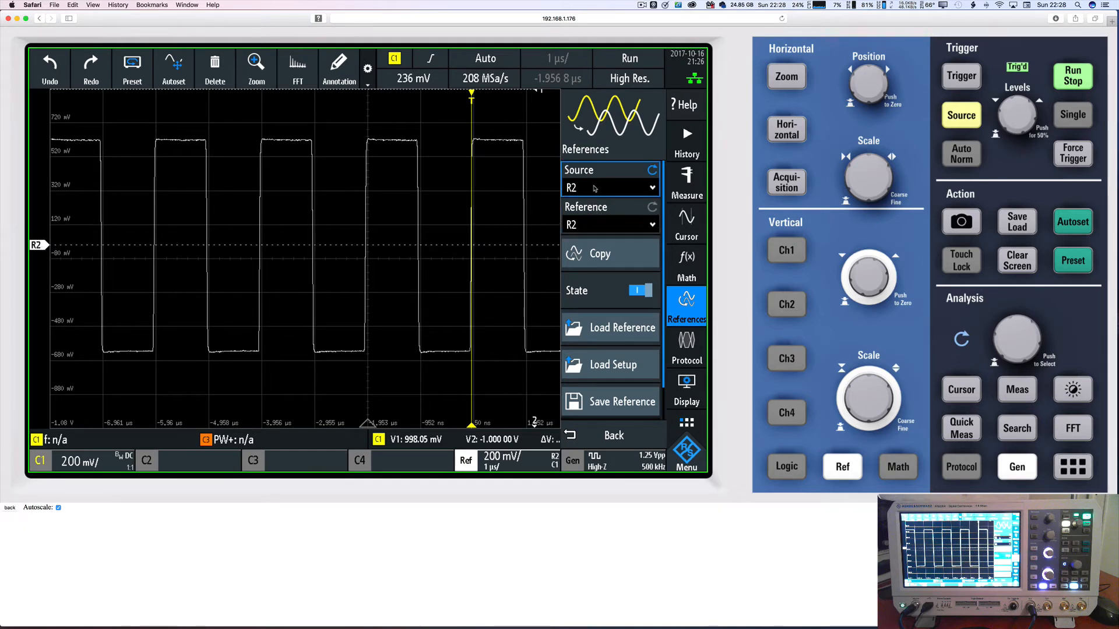
left_click(607, 229)
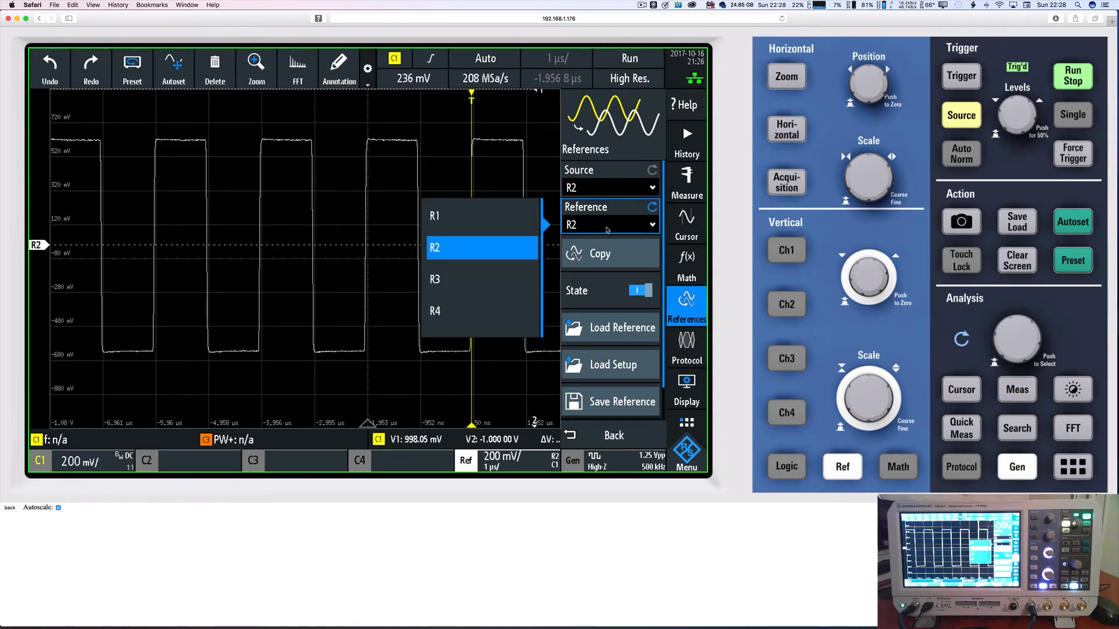
left_click(607, 230)
left_click(607, 230)
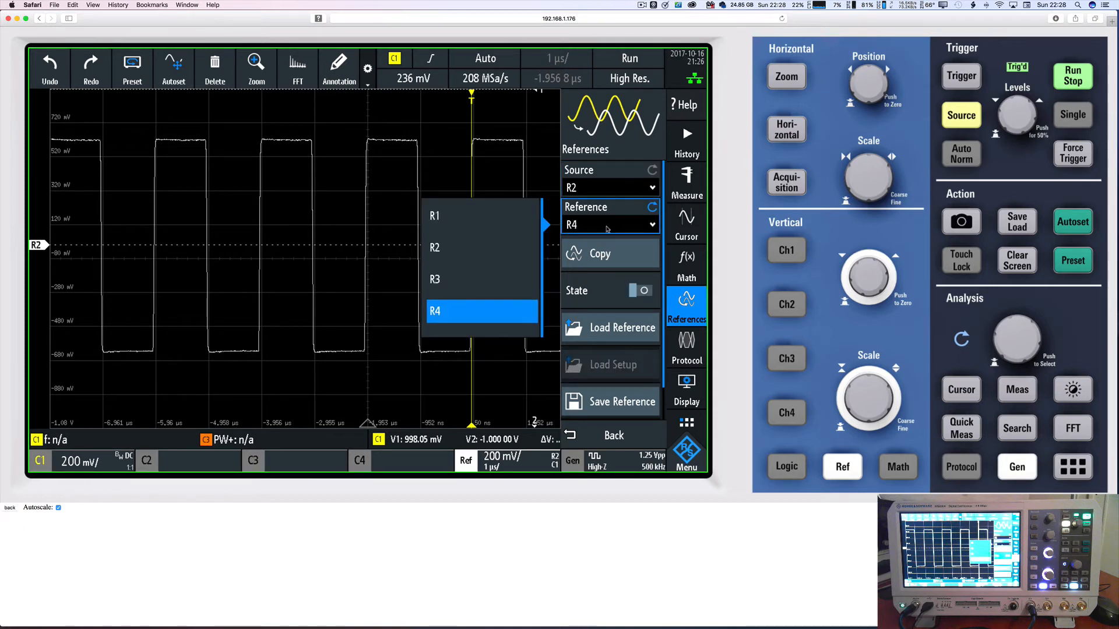
left_click(603, 230)
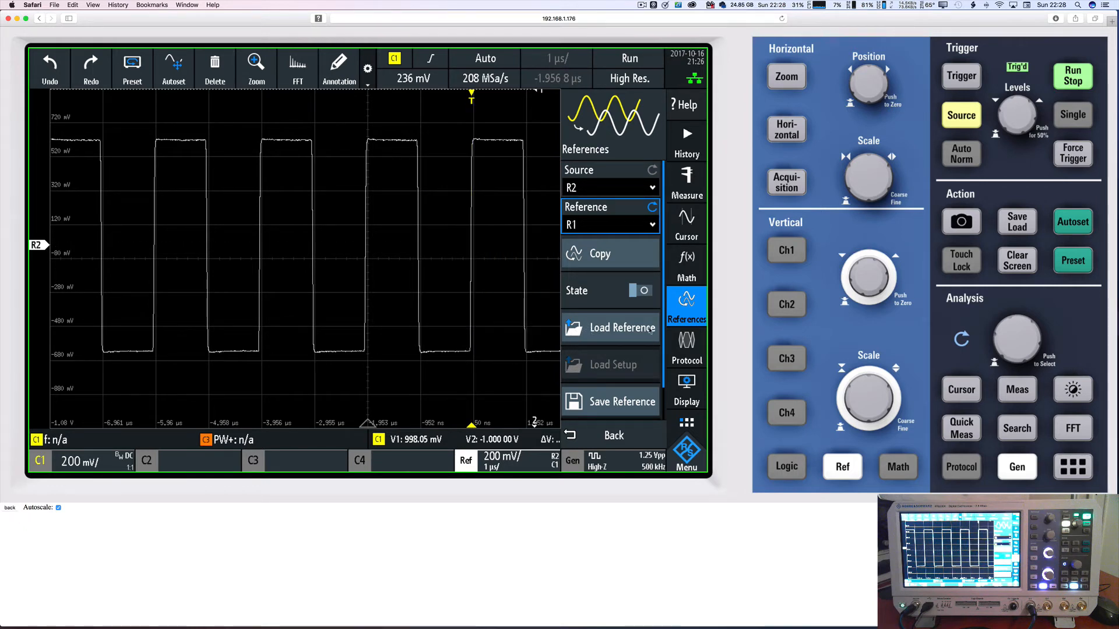
Open the stored reference files for loading and delete AUTOSAVE_REF1.TRF from /INT/REFERENCE.
left_click(607, 323)
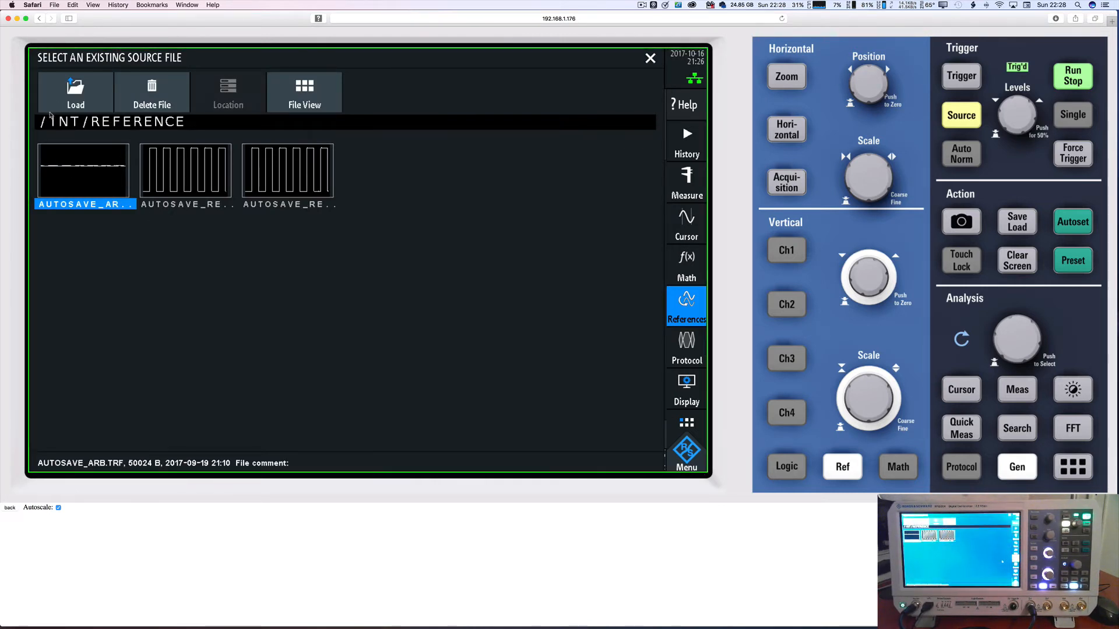
left_click(156, 177)
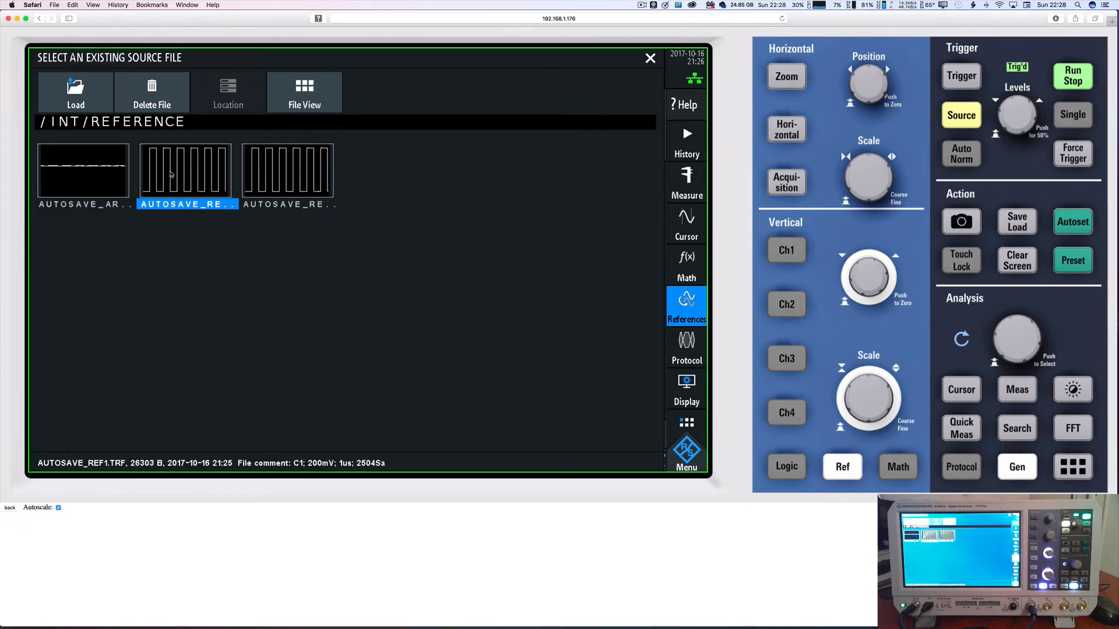
left_click(146, 94)
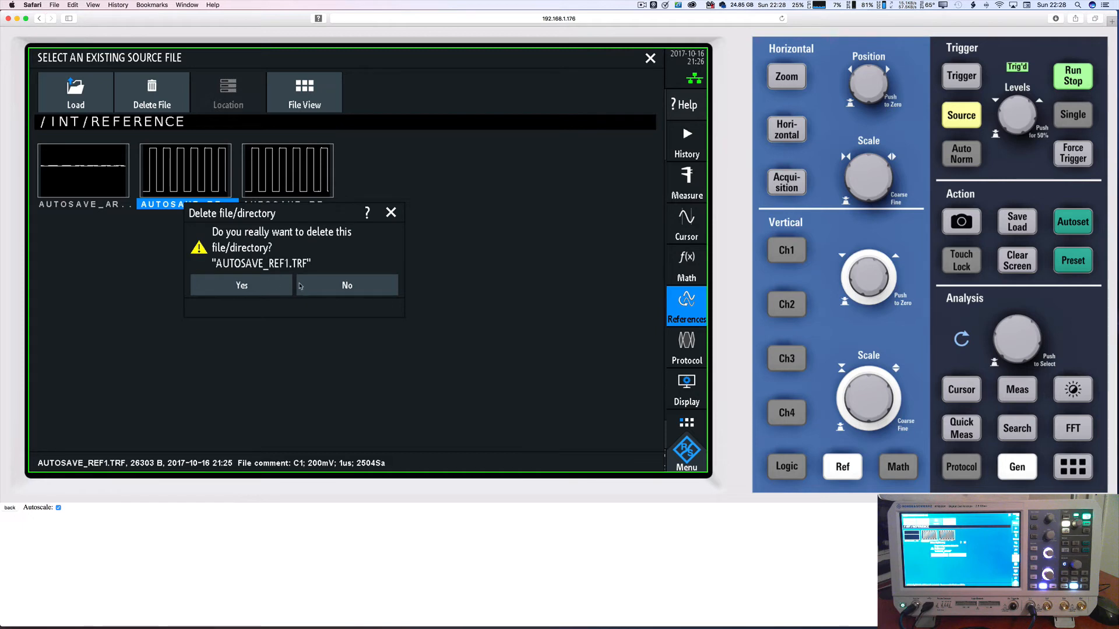
left_click(265, 292)
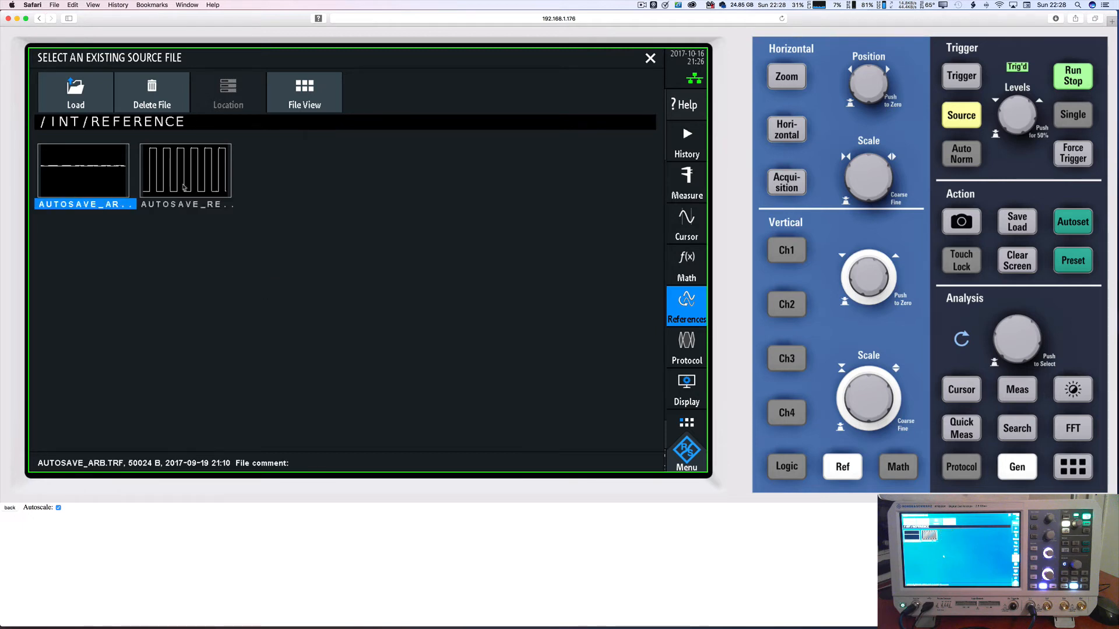
Delete AUTOSAVE_REF2.TRF and AUTOSAVE_ARB.TRF from the internal reference folder and close the file list.
left_click(185, 183)
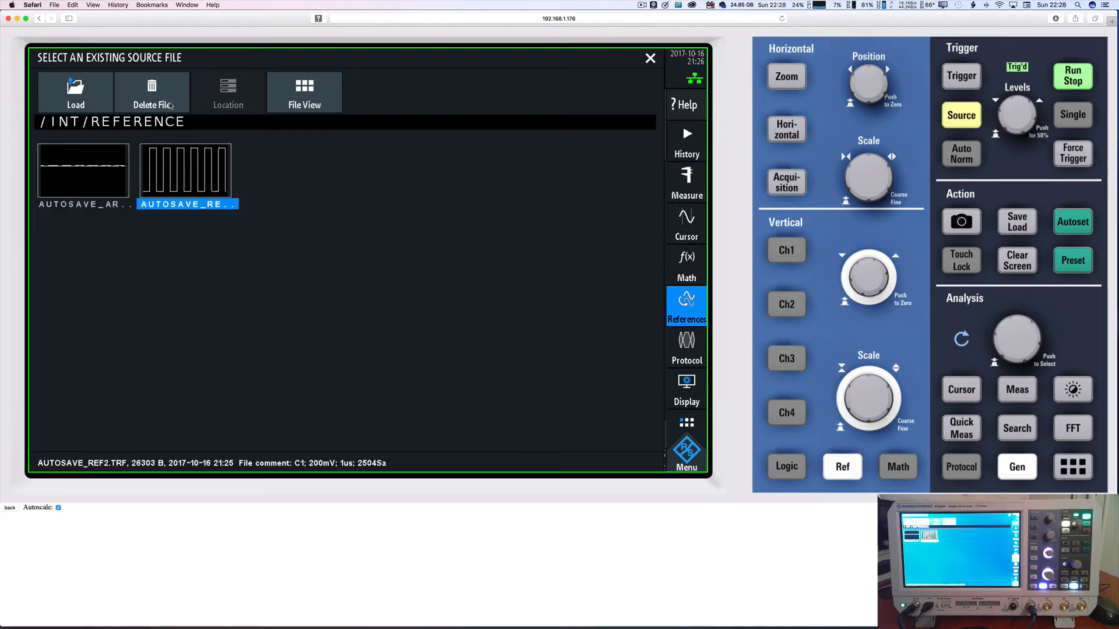
left_click(171, 105)
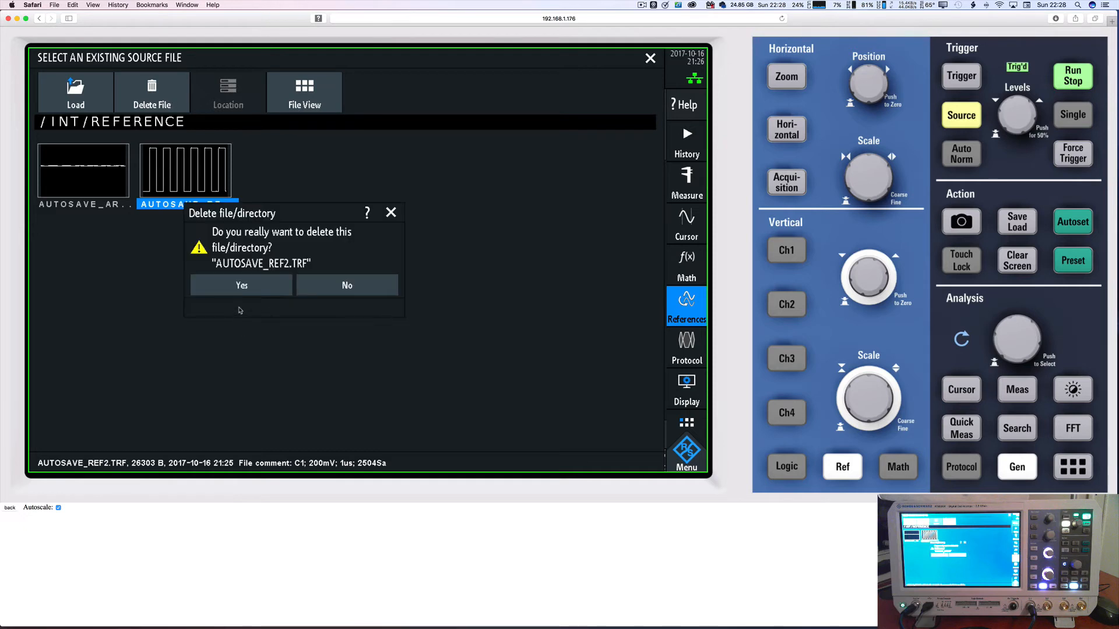
left_click(242, 289)
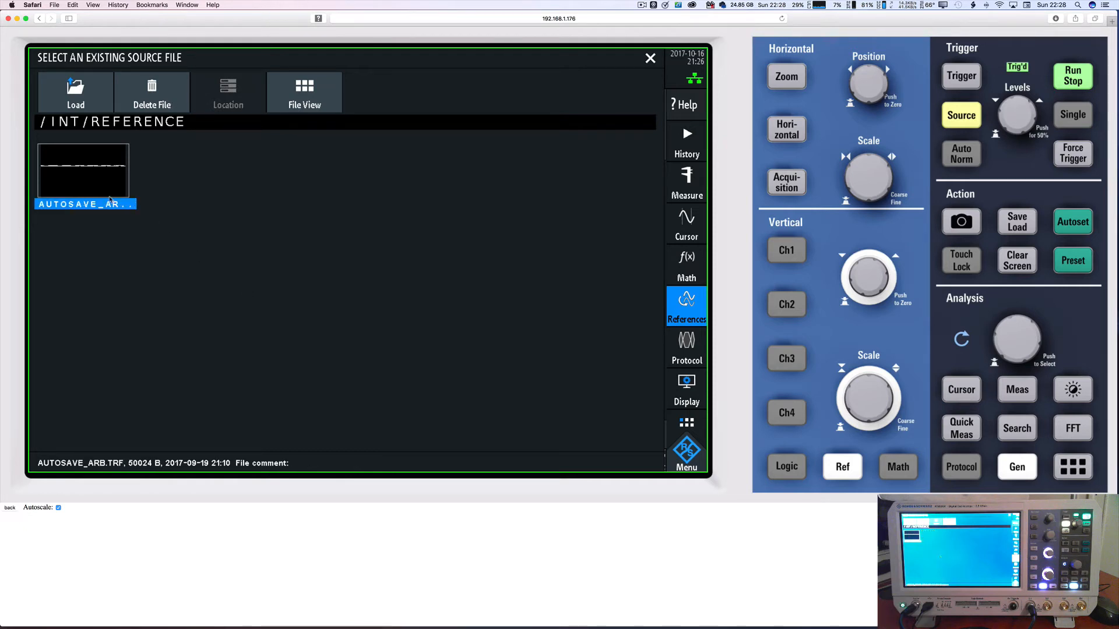
left_click(150, 98)
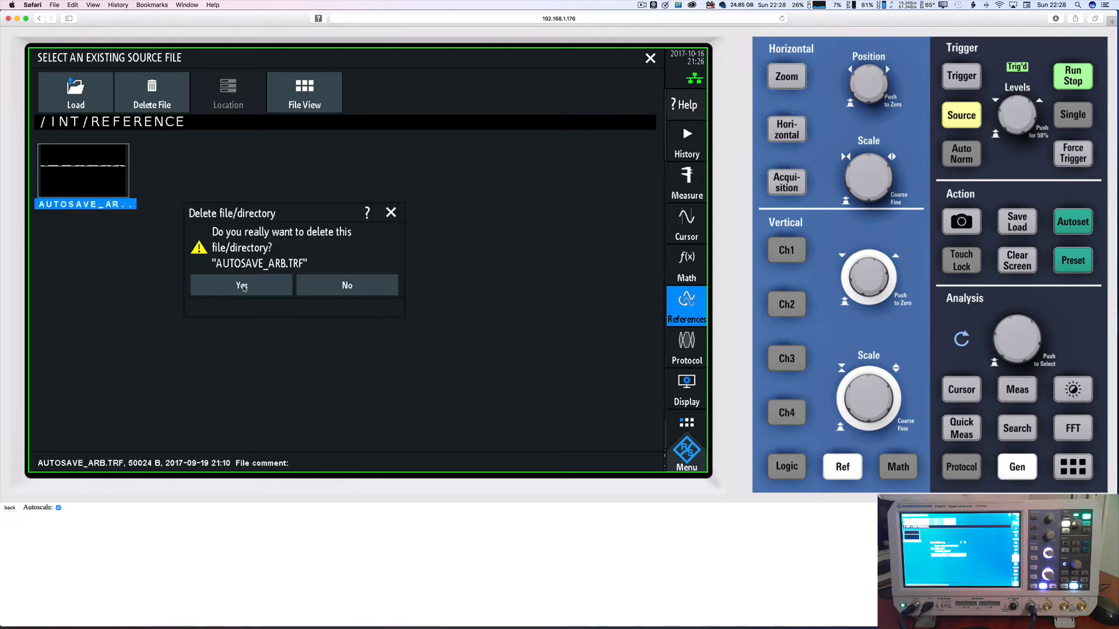
left_click(243, 286)
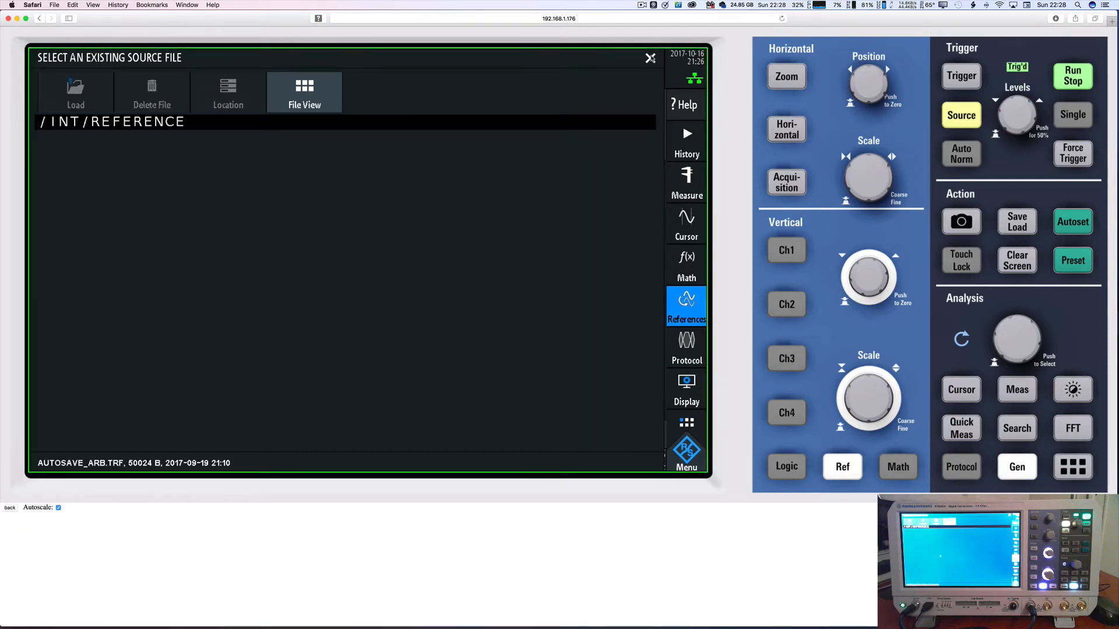
left_click(648, 57)
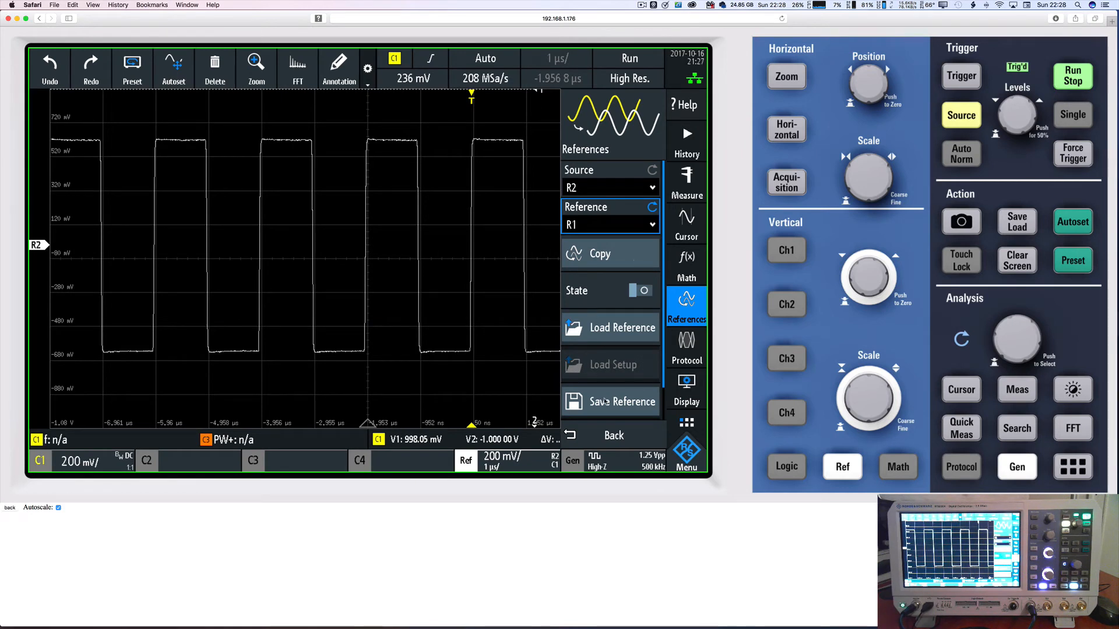
Start saving source R2 as a reference file and set its file name to REF01EXAMPLE~X.
left_click(605, 401)
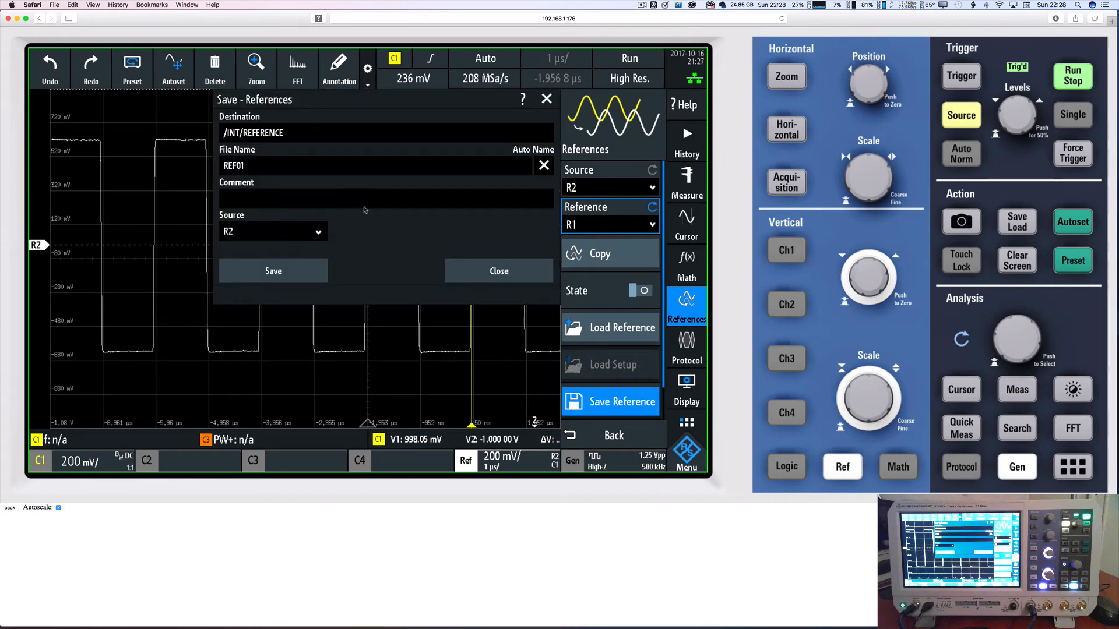
left_click(255, 167)
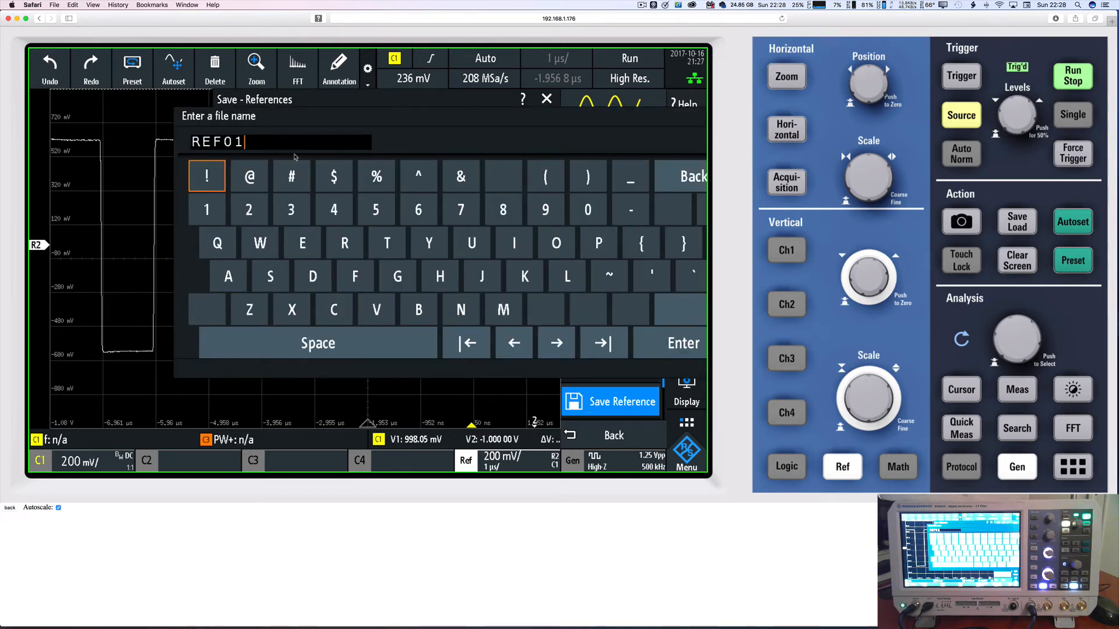
left_click(307, 246)
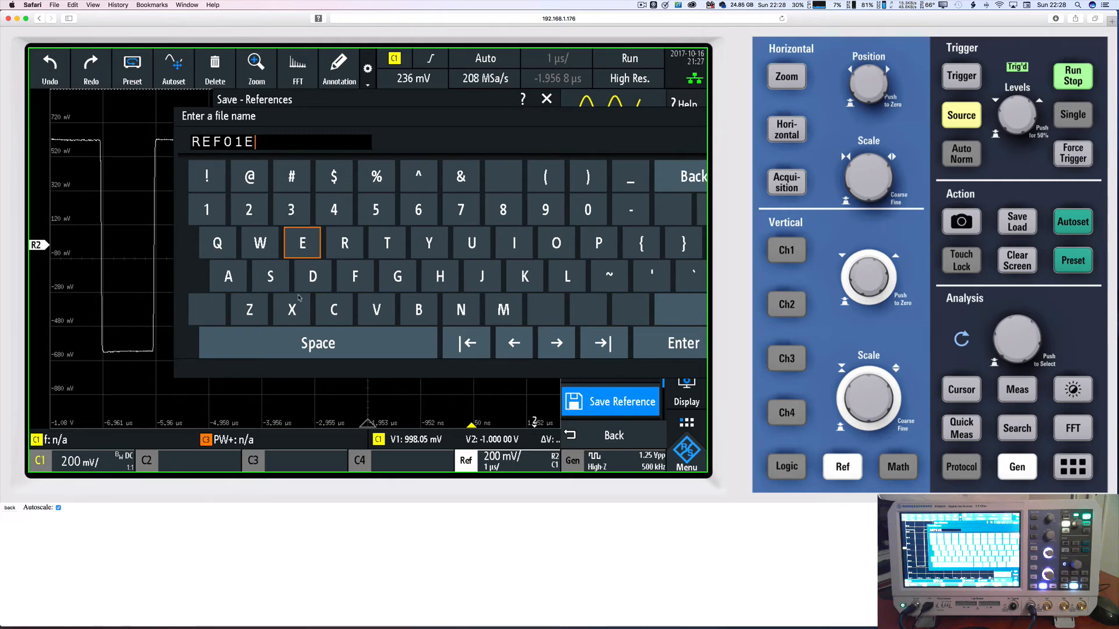
left_click(289, 309)
left_click(237, 271)
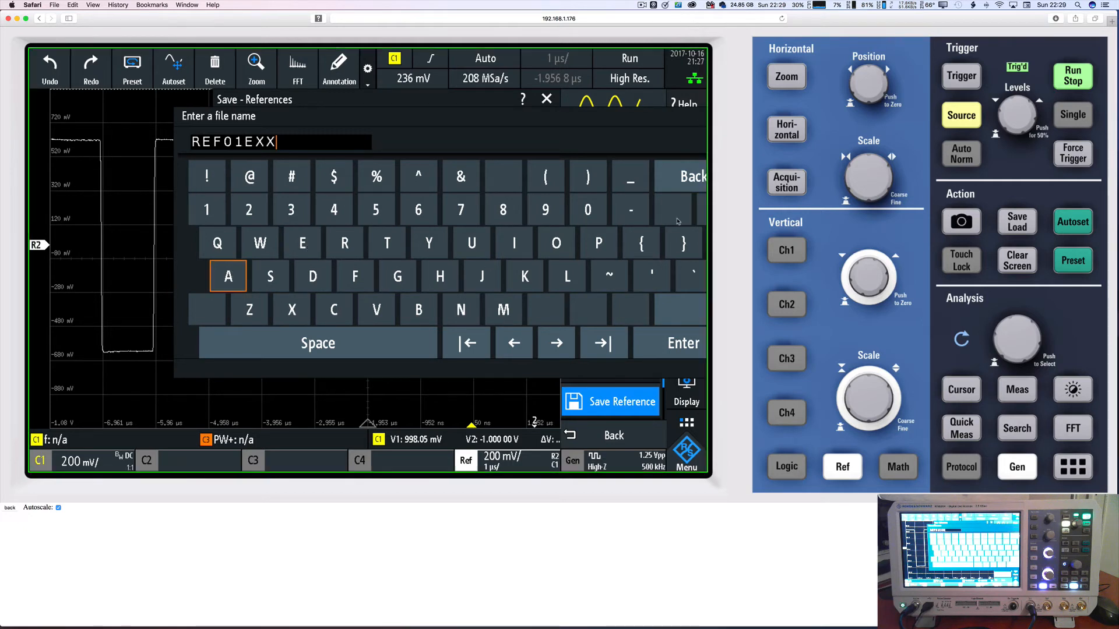
left_click(517, 346)
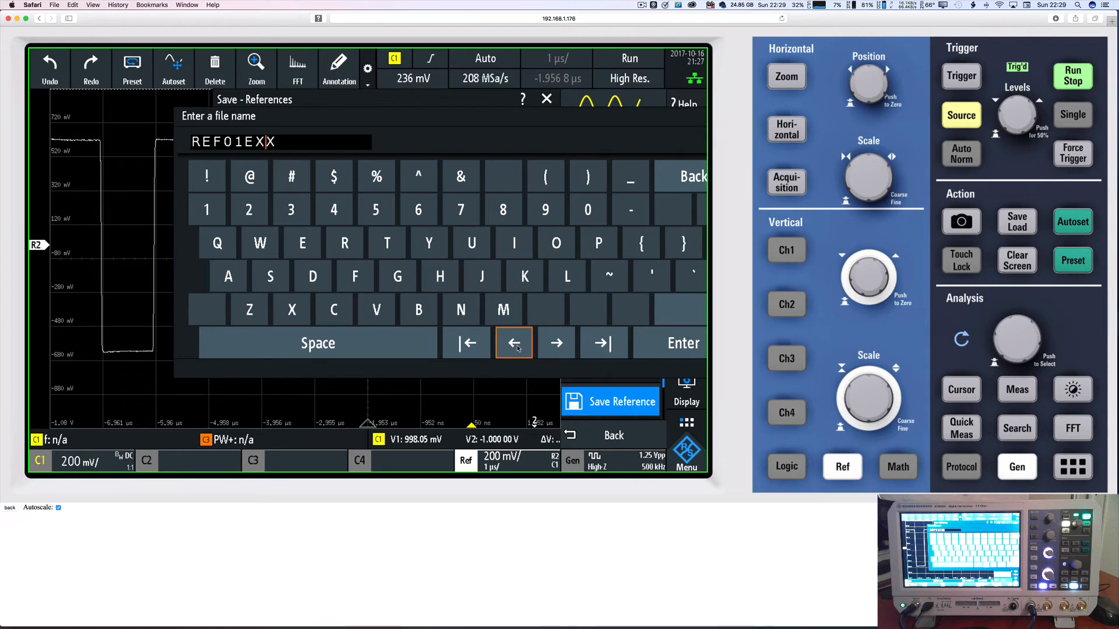
left_click(229, 277)
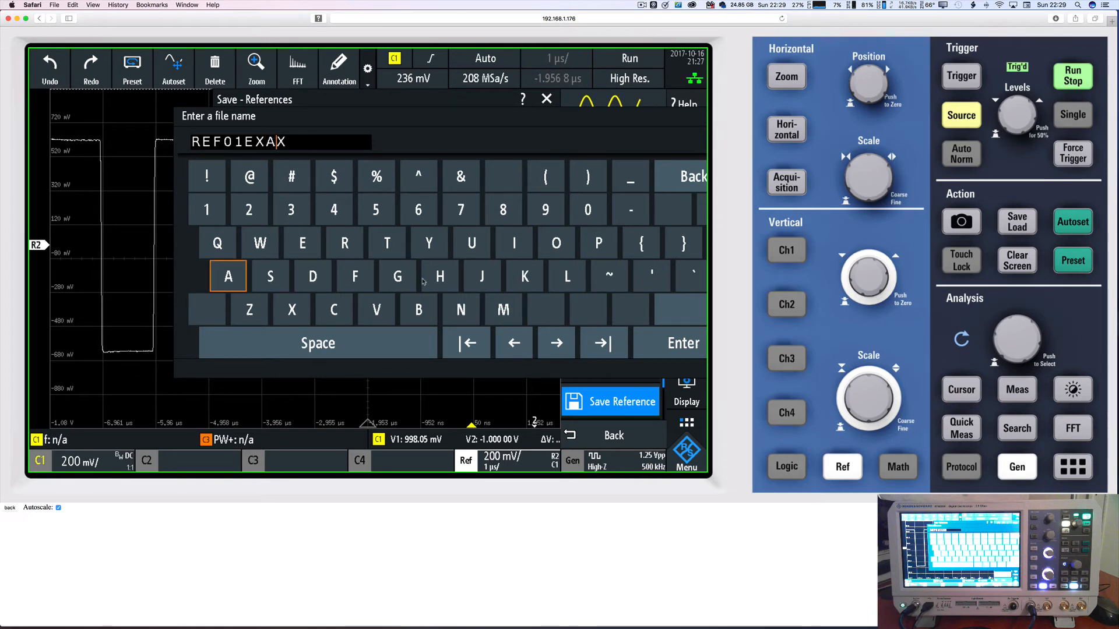
left_click(504, 314)
left_click(596, 248)
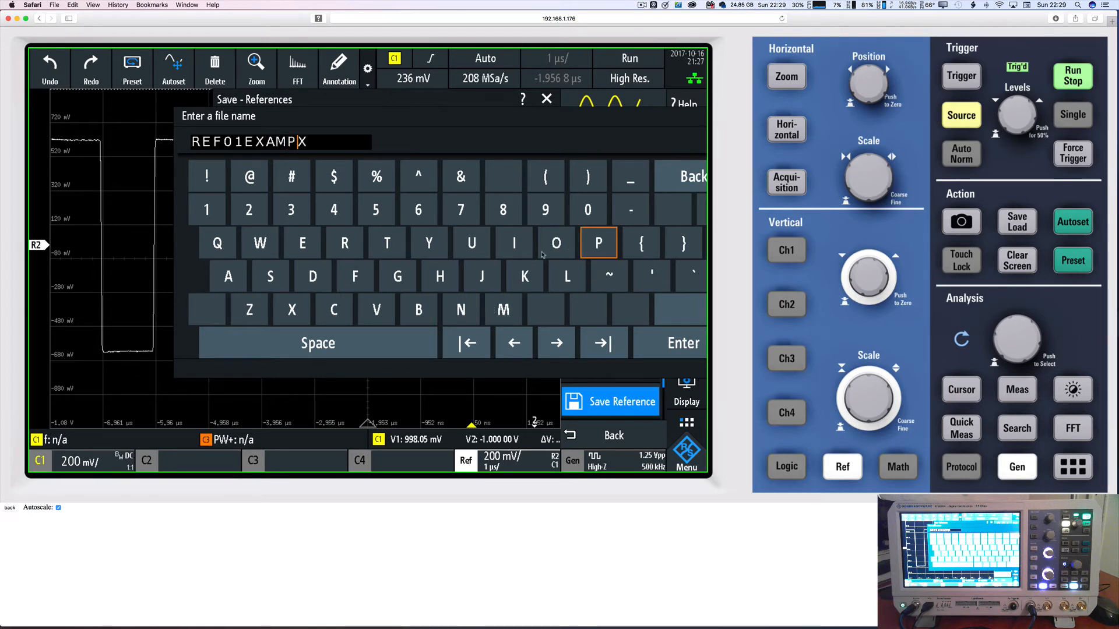
left_click(608, 276)
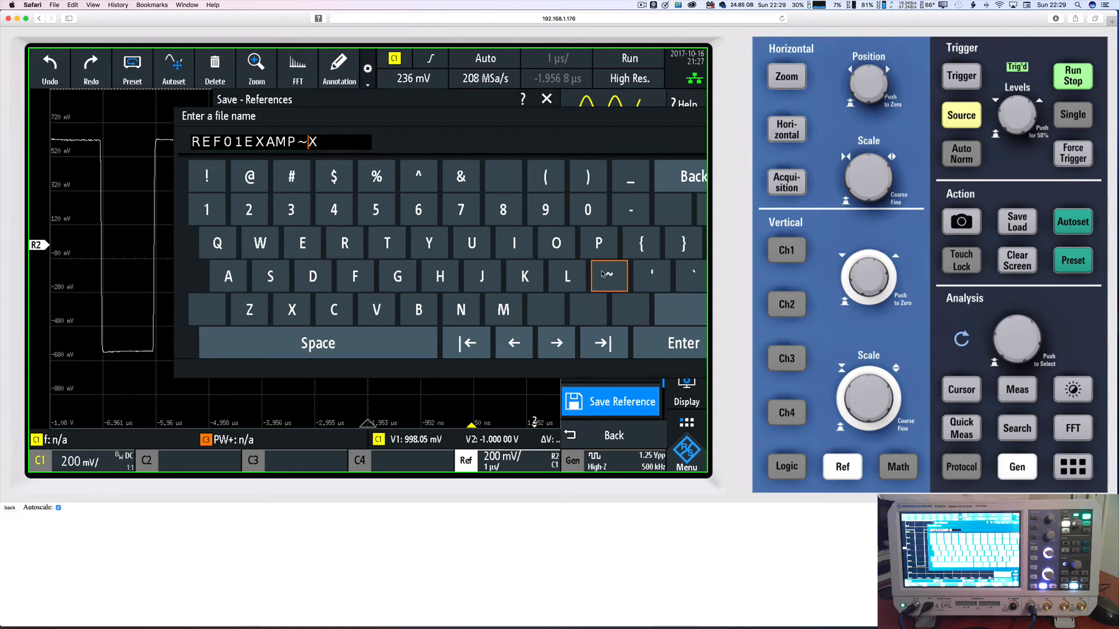
left_click(512, 349)
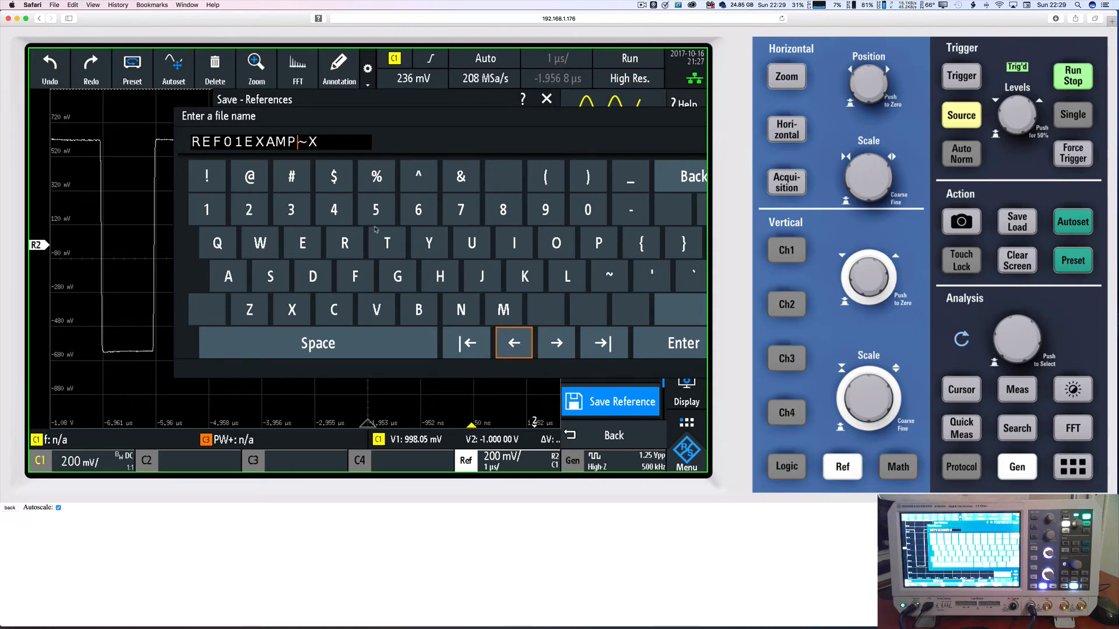
left_click(565, 276)
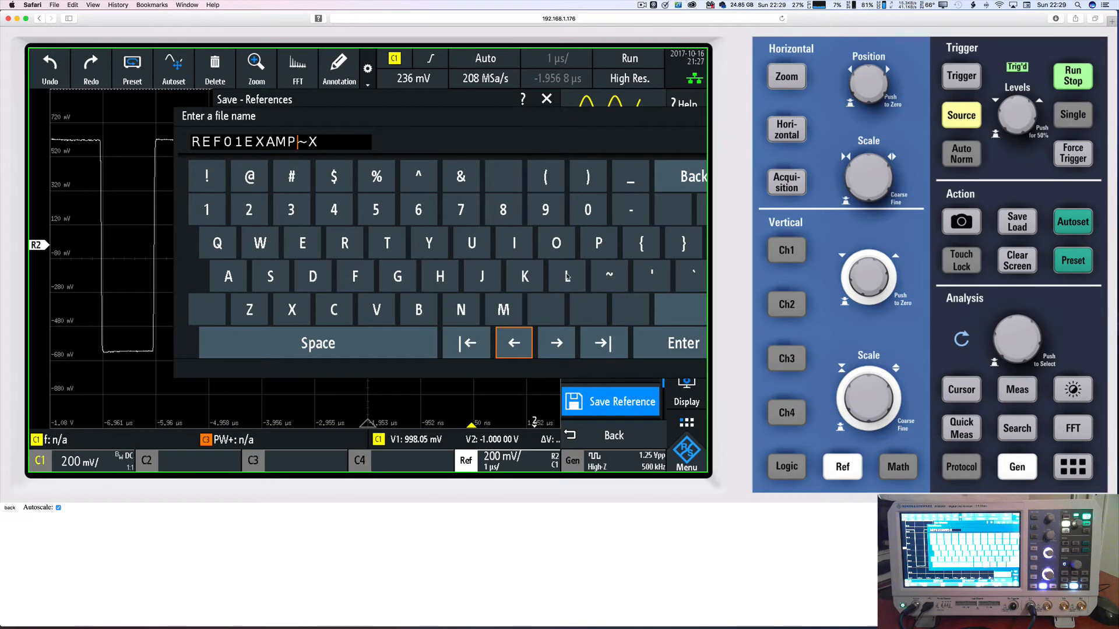
left_click(299, 242)
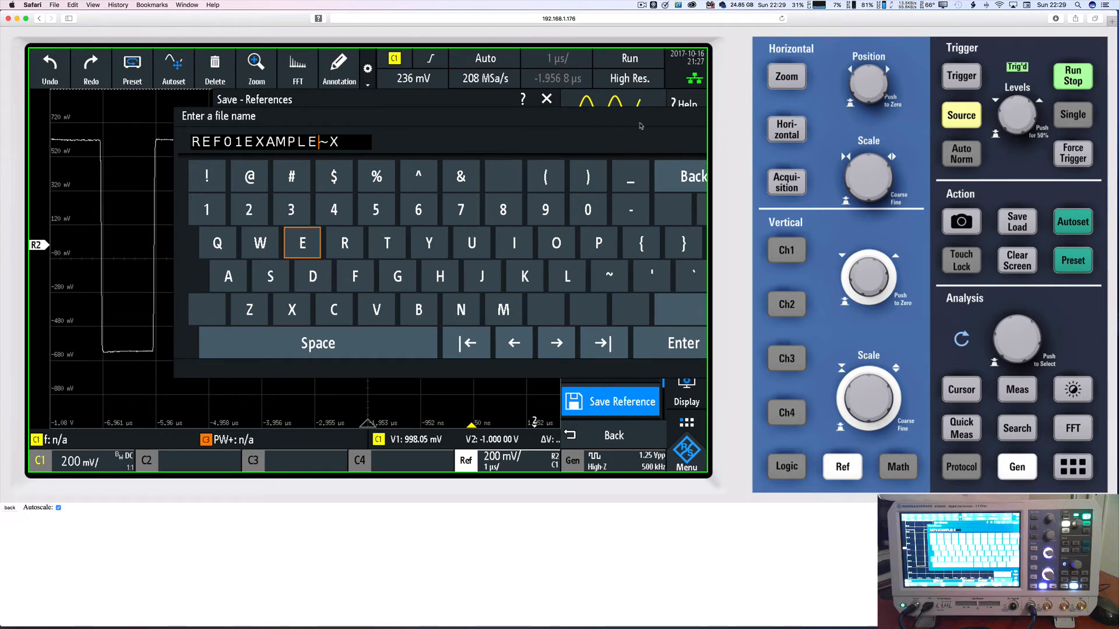
left_click_drag(646, 118, 477, 118)
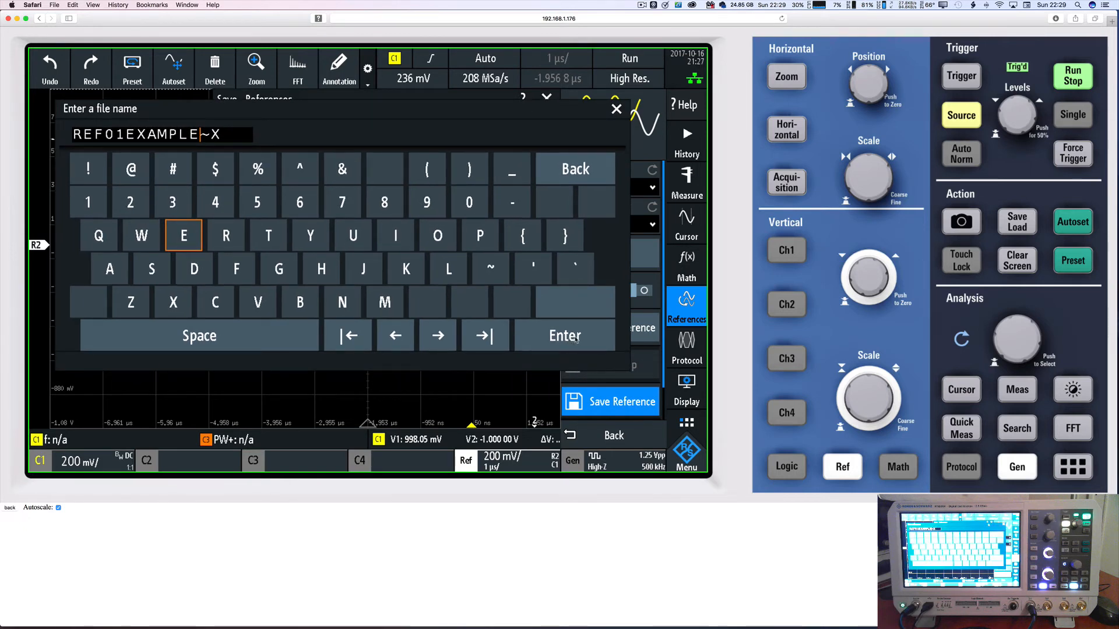
left_click(575, 340)
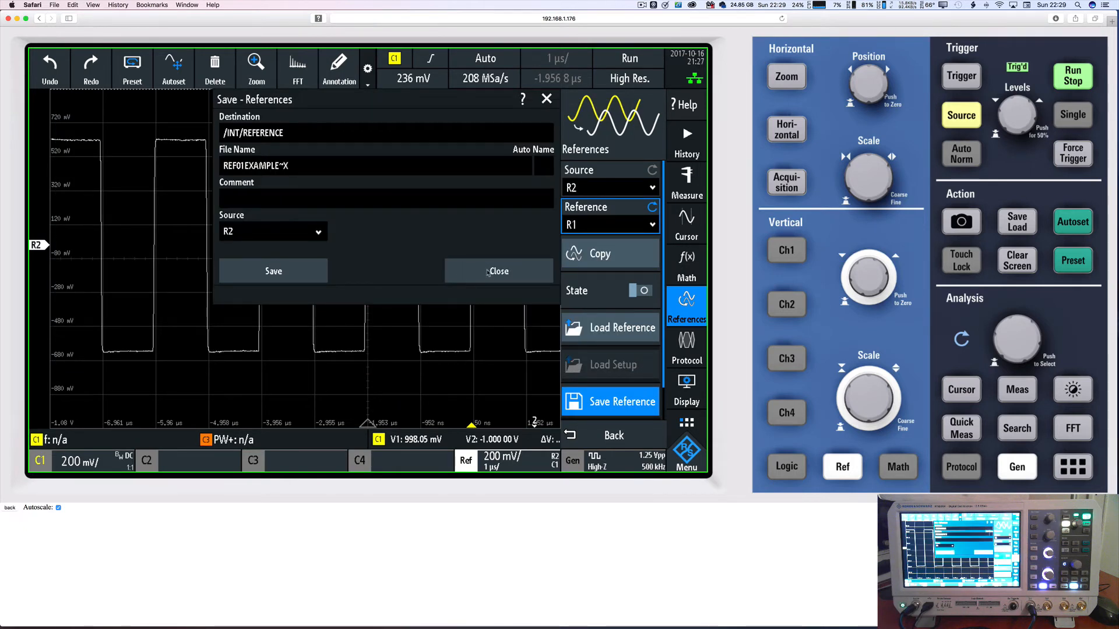
Save R2 to the internal reference folder and check the stored file in the list of loadable references.
left_click(281, 271)
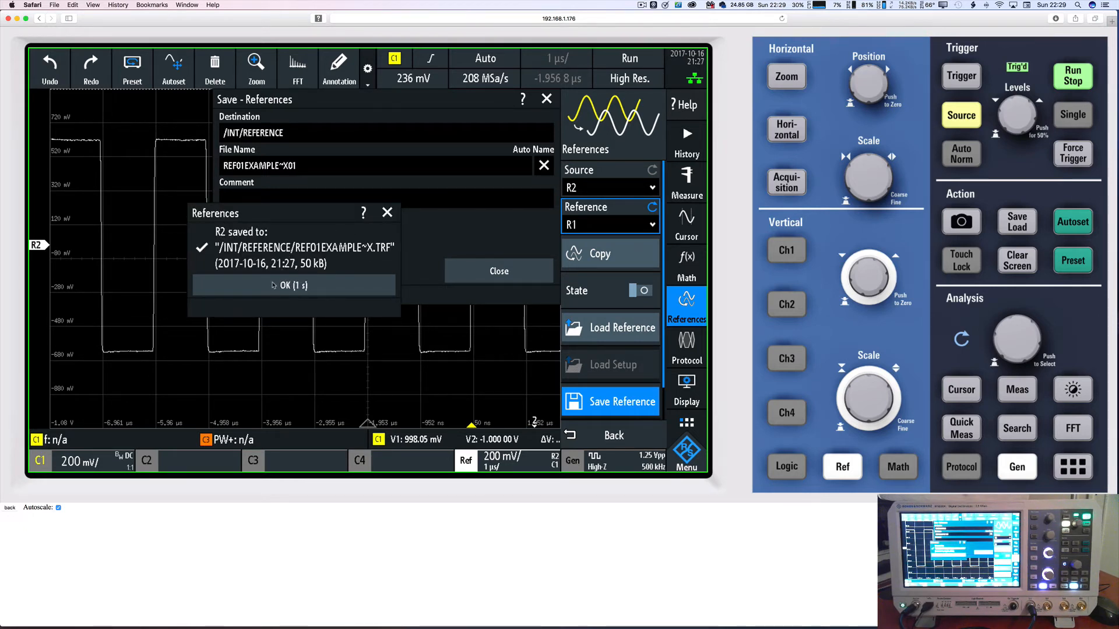
left_click(498, 269)
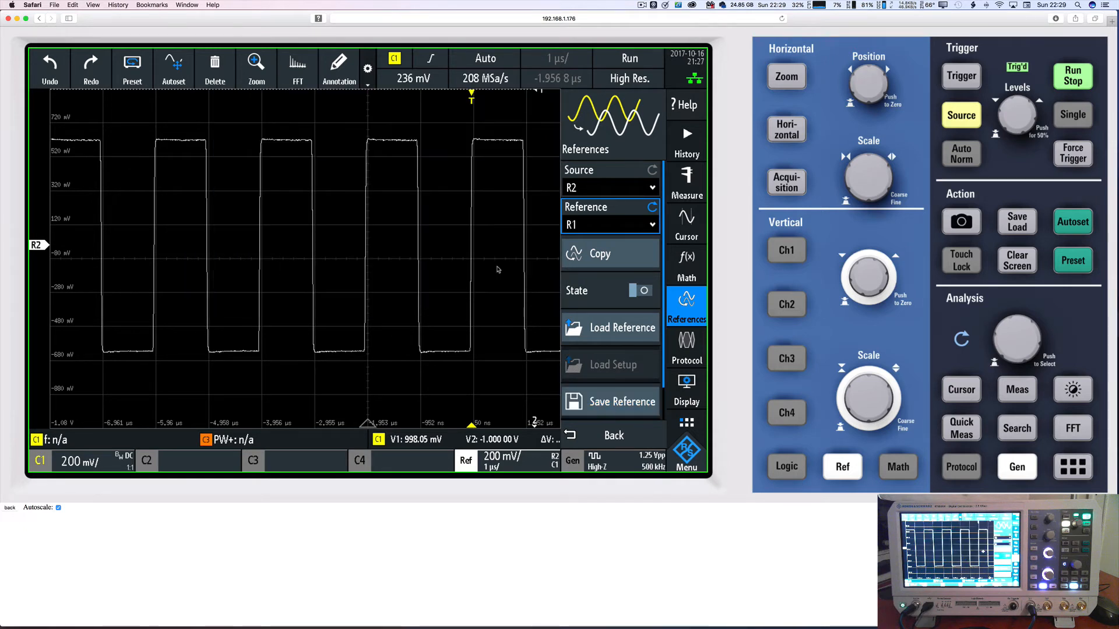
left_click(606, 332)
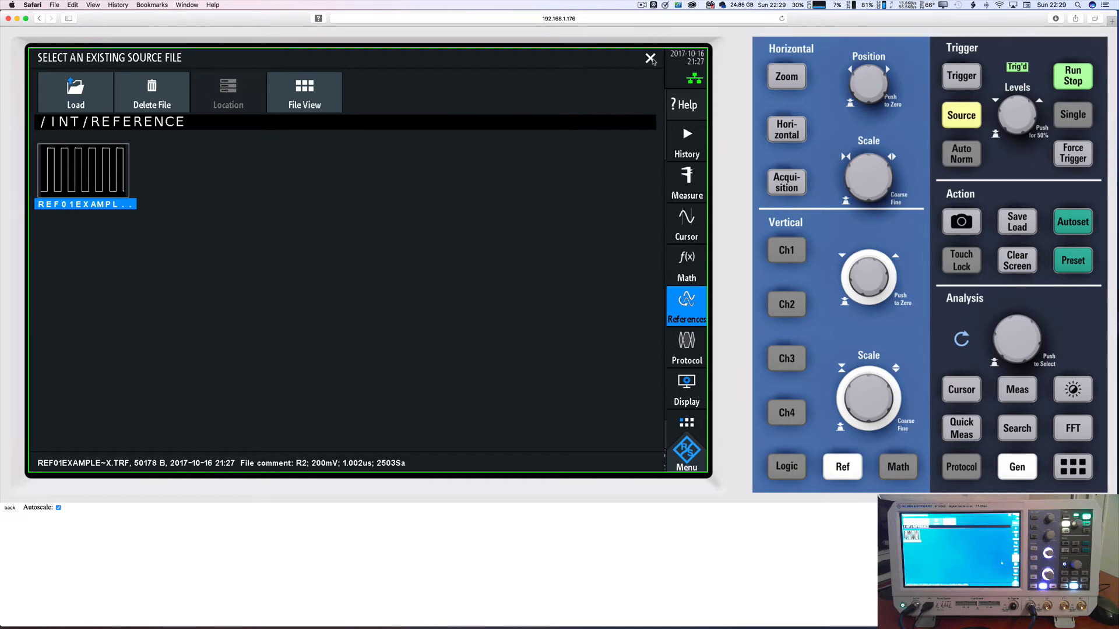
left_click(651, 58)
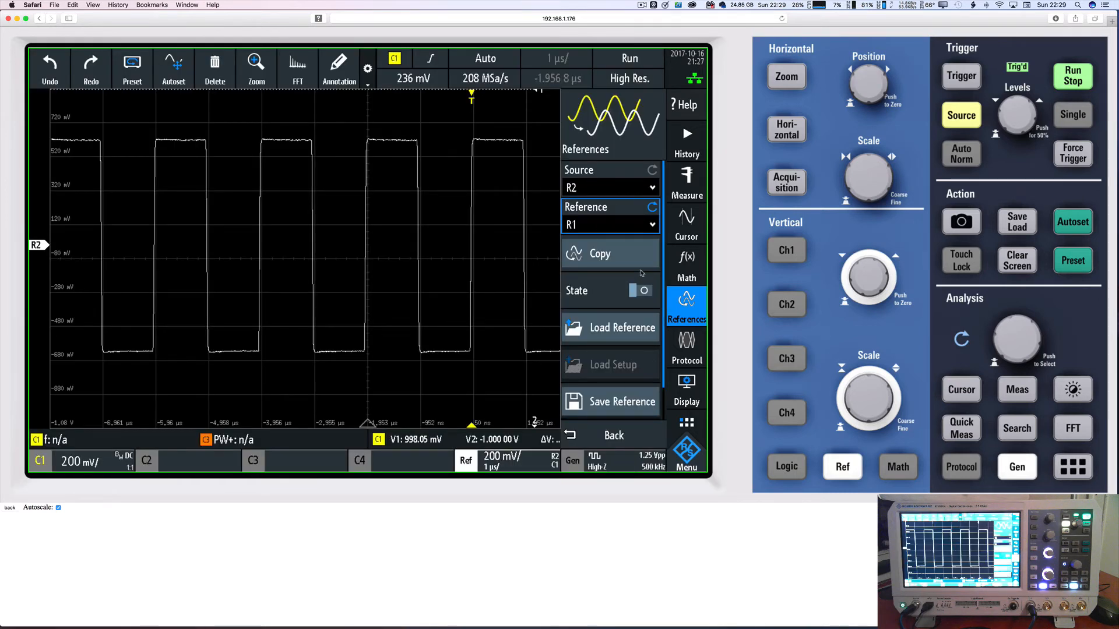
Close the reference settings and turn off the display of reference R2.
left_click(603, 188)
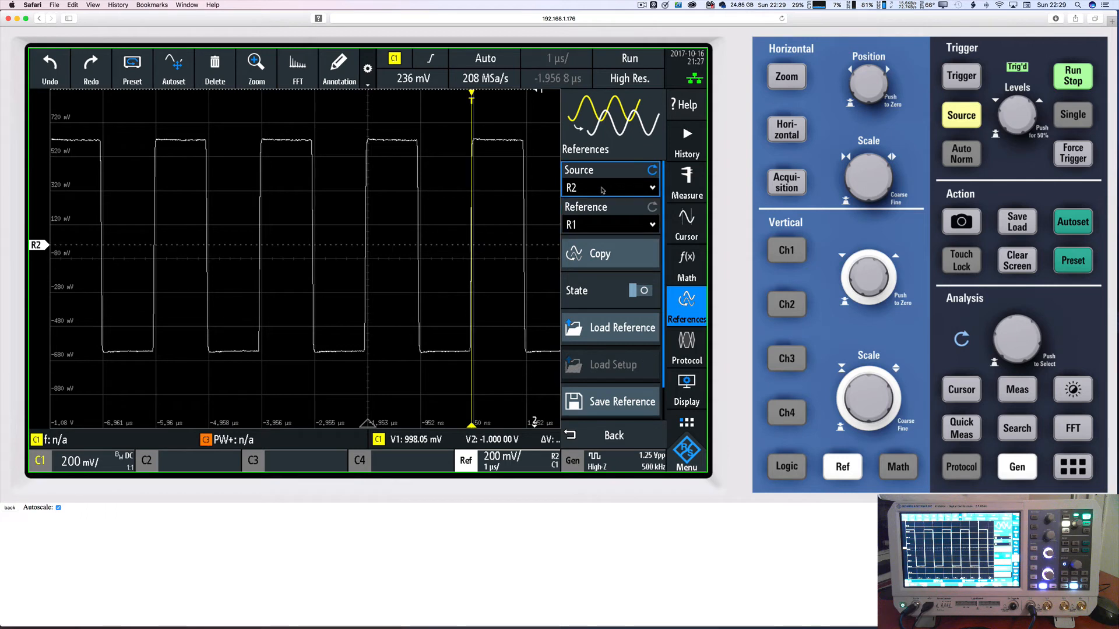
left_click(287, 225)
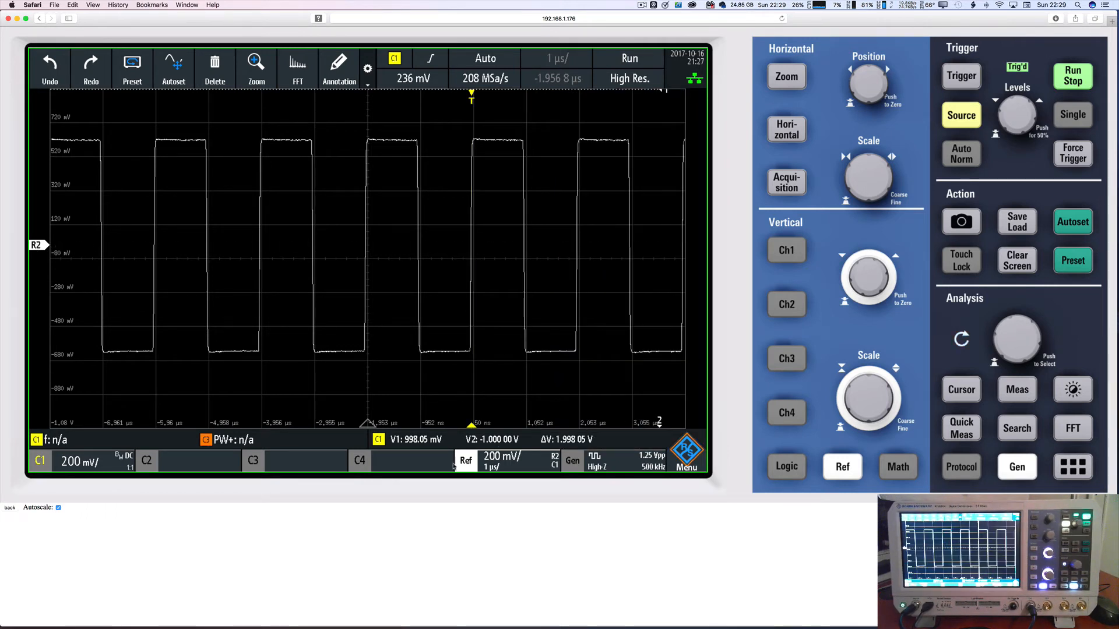
left_click(509, 463)
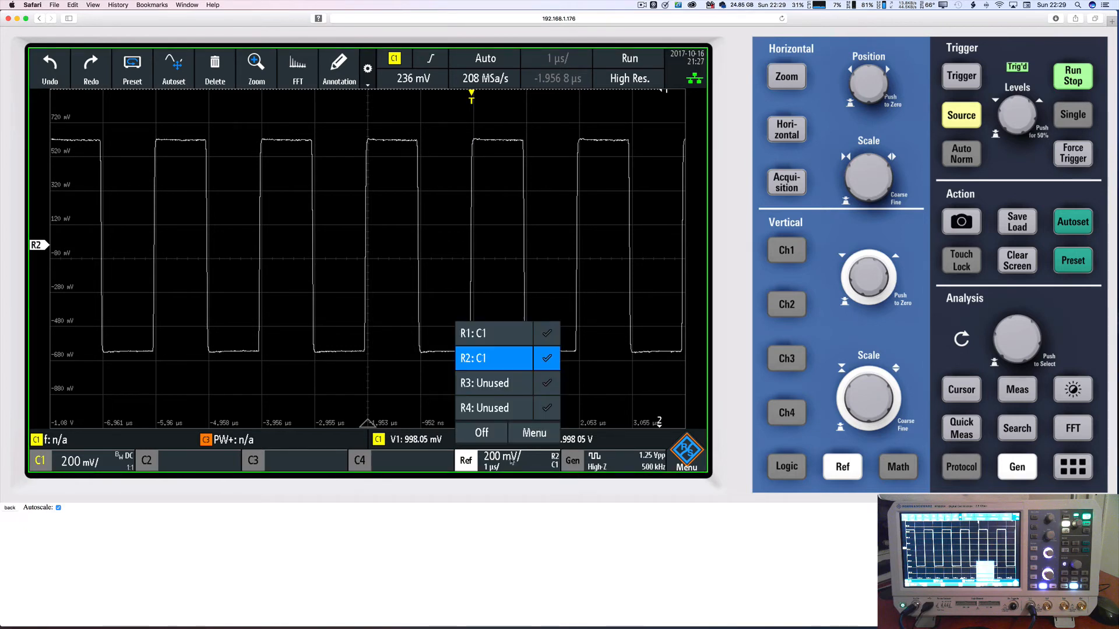
left_click(546, 359)
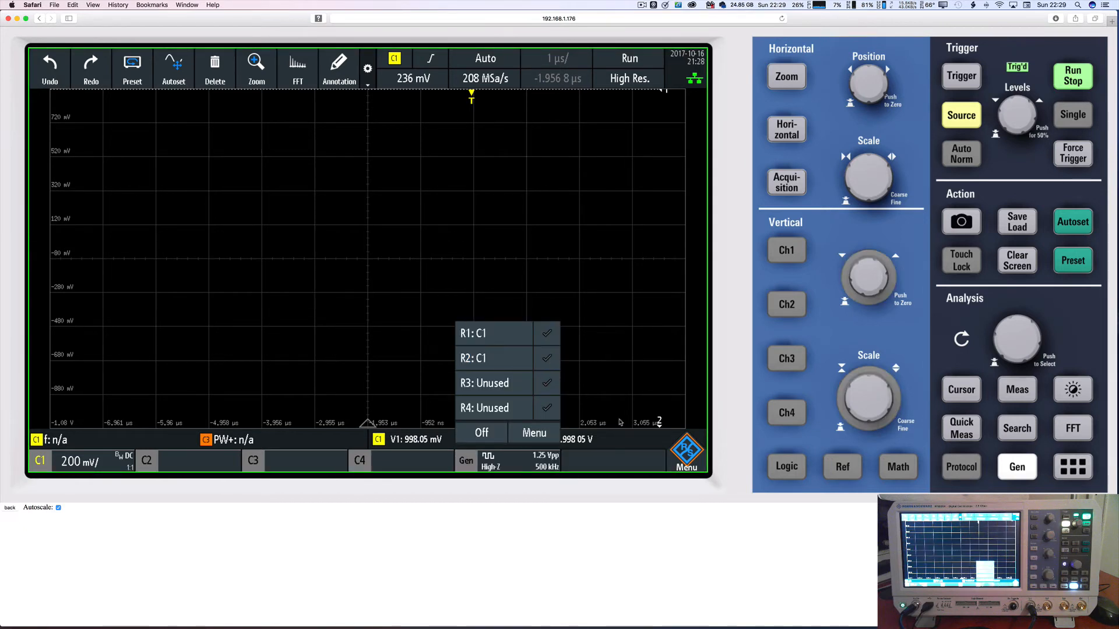
Load the reference file REF01EXAMPLE~X.TRF from the internal reference folder into R1 and close the reference settings.
left_click(532, 434)
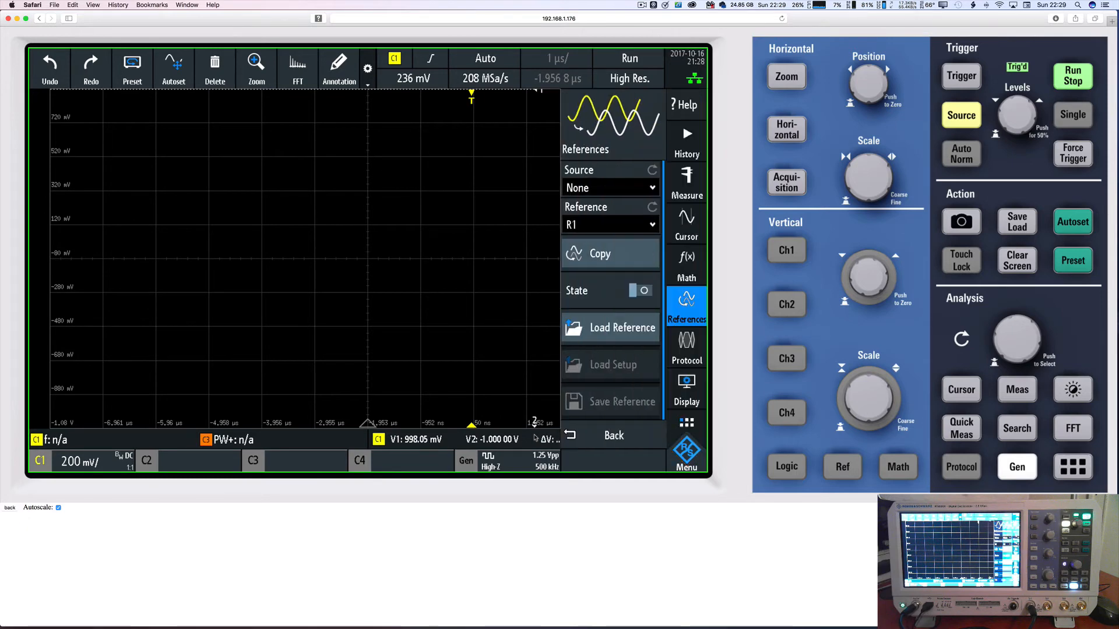
left_click(605, 337)
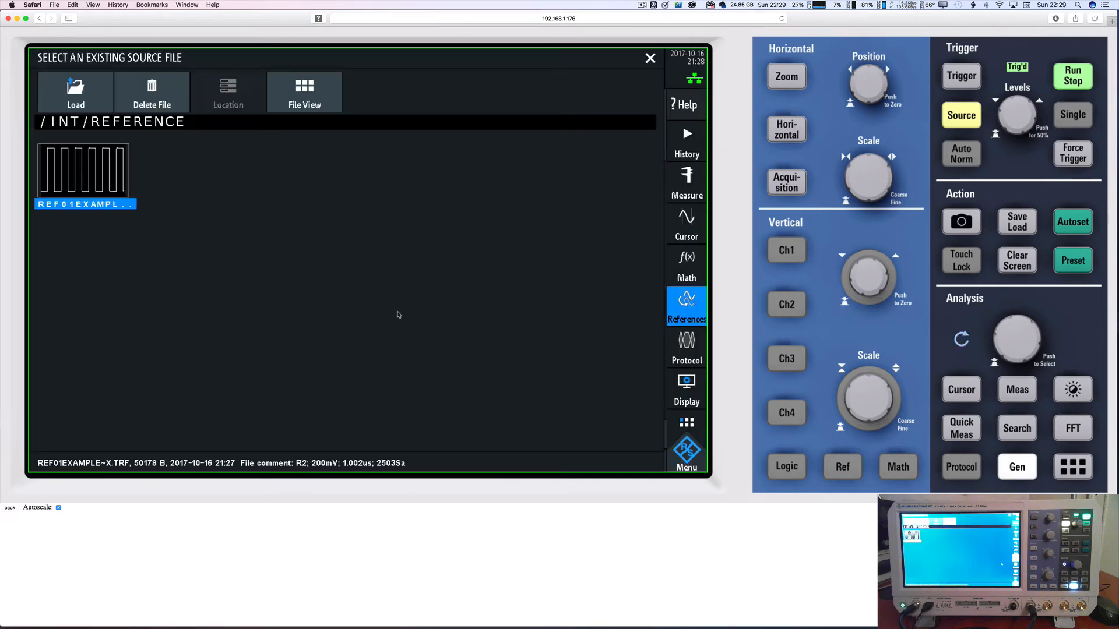
double_click(79, 180)
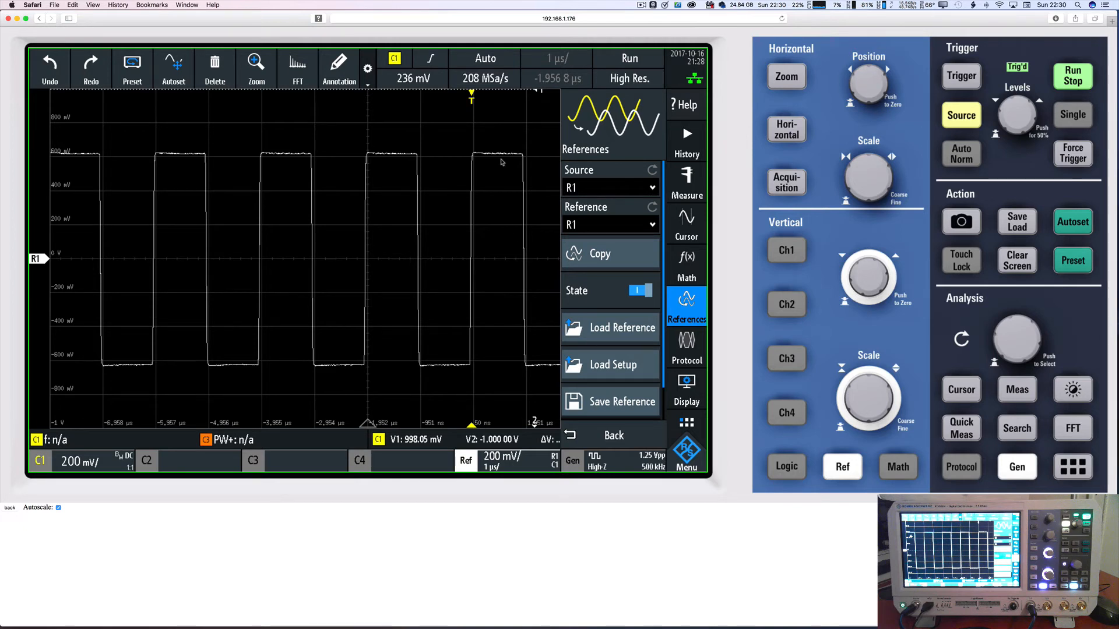
left_click(484, 140)
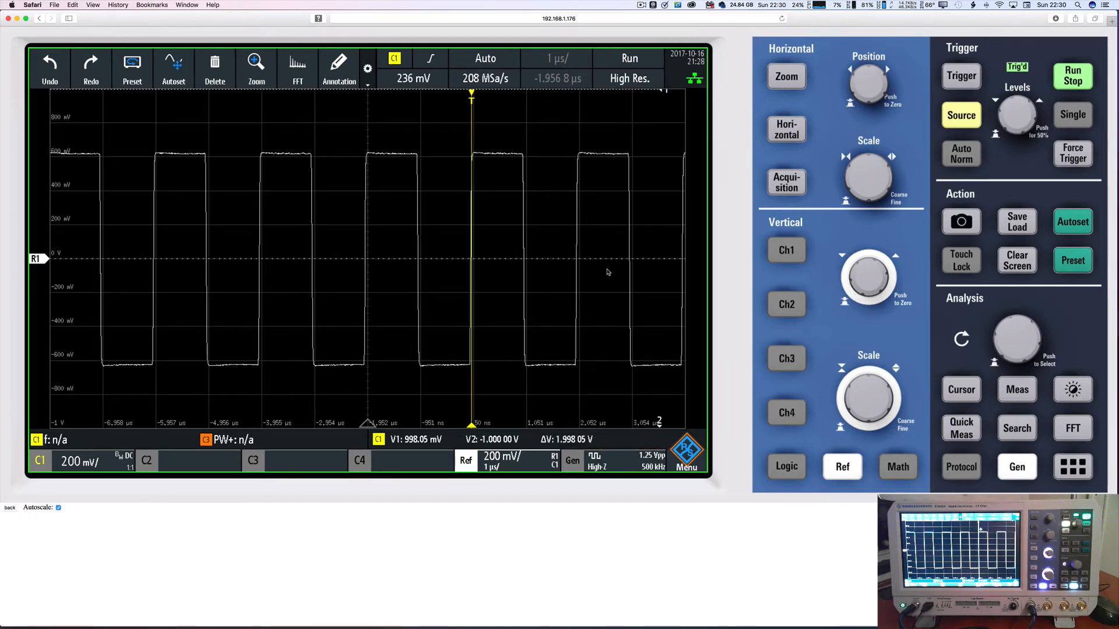
Turn off the reference waveform, then switch on the math waveform C1+C2 and open its settings.
left_click(847, 475)
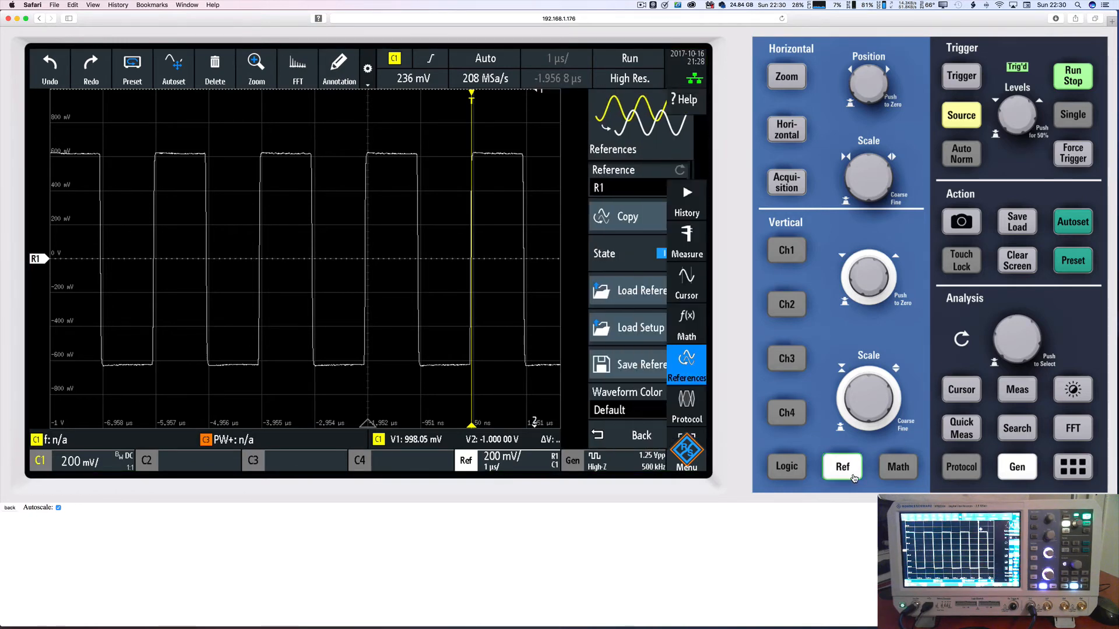
left_click(849, 476)
left_click(898, 466)
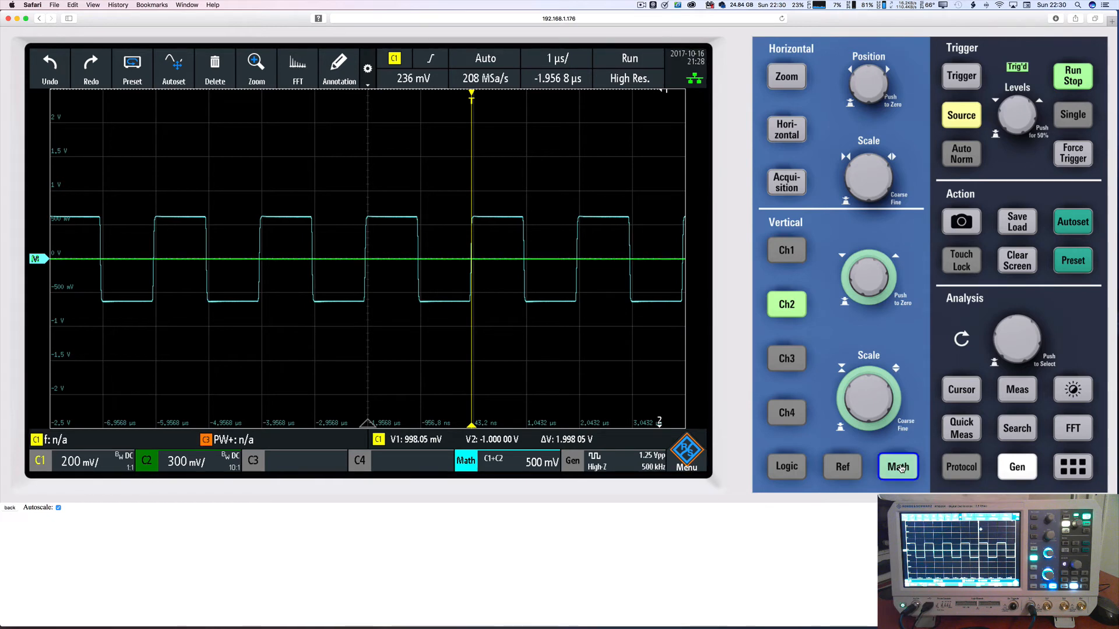
left_click(898, 467)
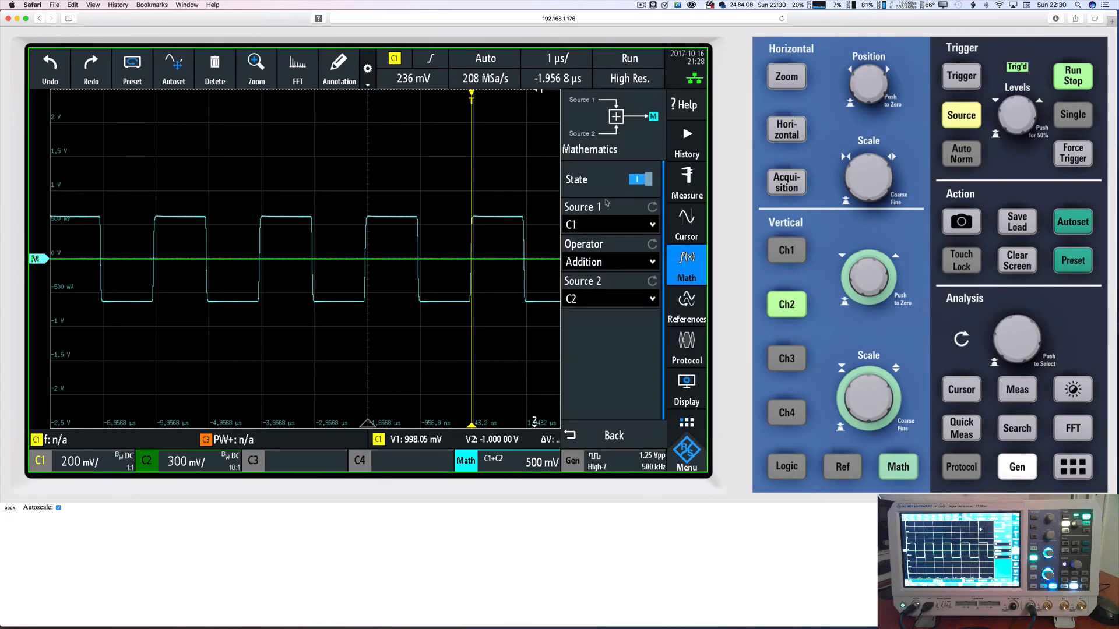
Examine the available choices for the math waveform's Source 1 and Operator without changing them.
left_click(605, 226)
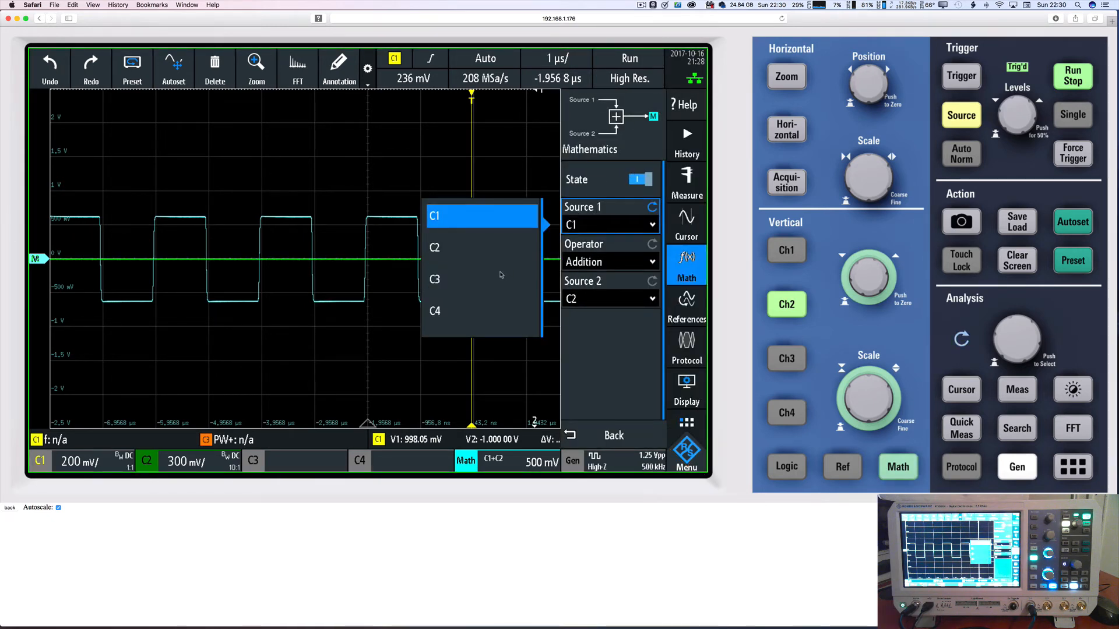
left_click(591, 263)
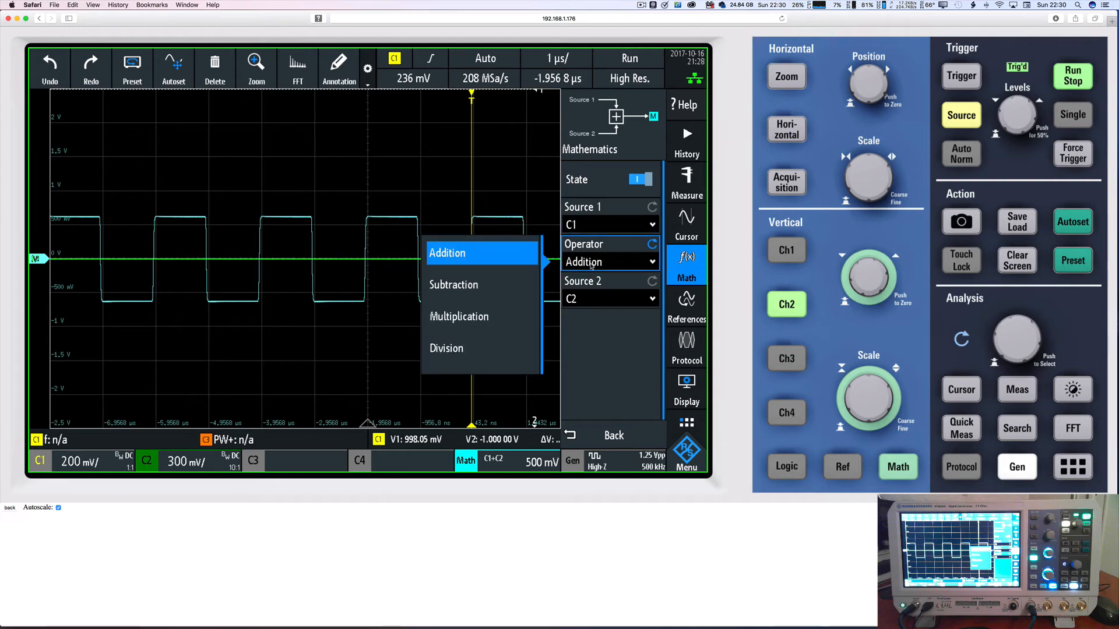
left_click(452, 309)
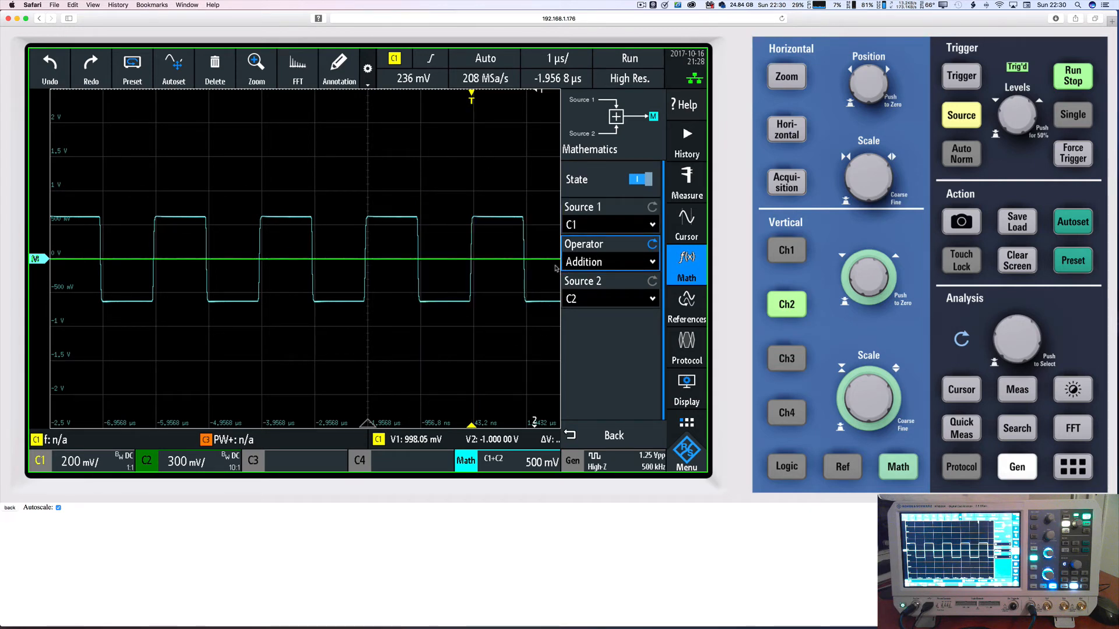
left_click(602, 227)
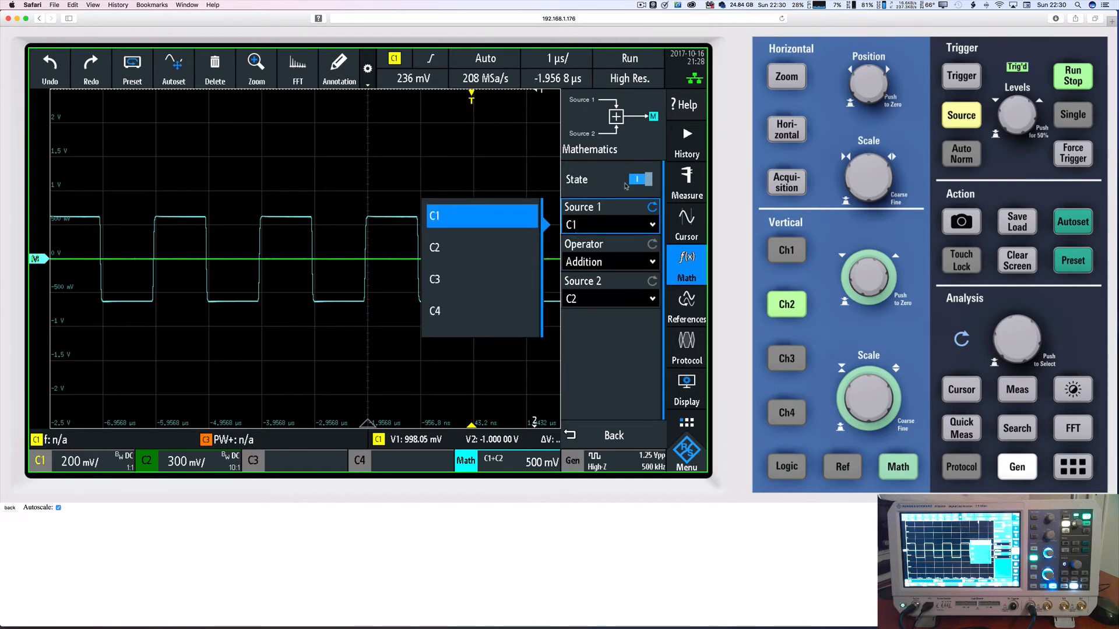
left_click(639, 180)
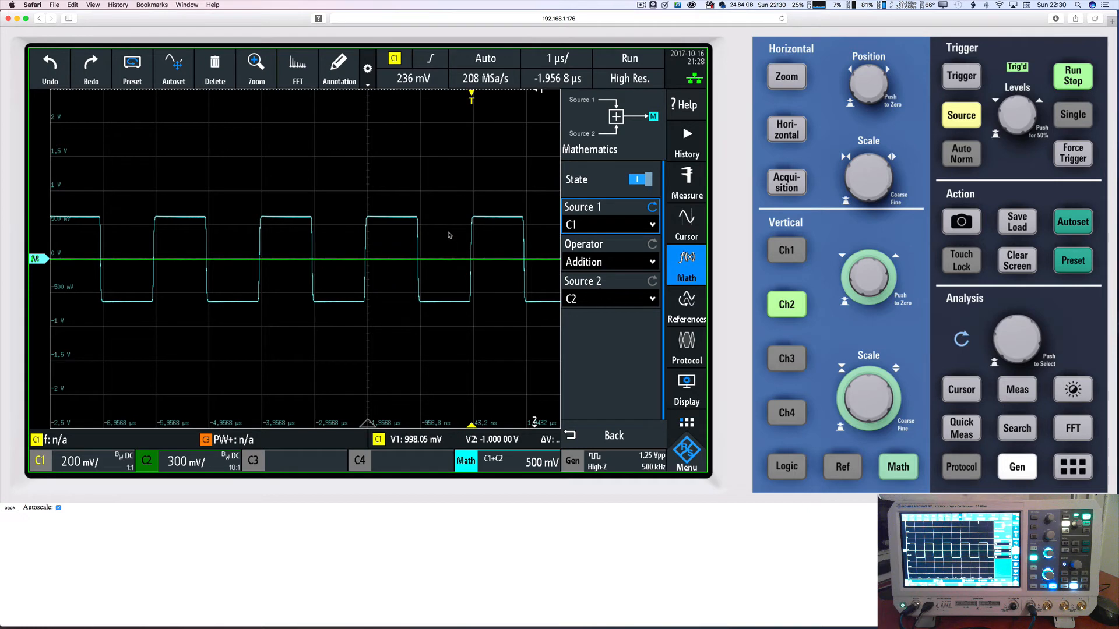
Turn off the math waveform and channel 2 so that only channel 1 is displayed.
left_click(639, 179)
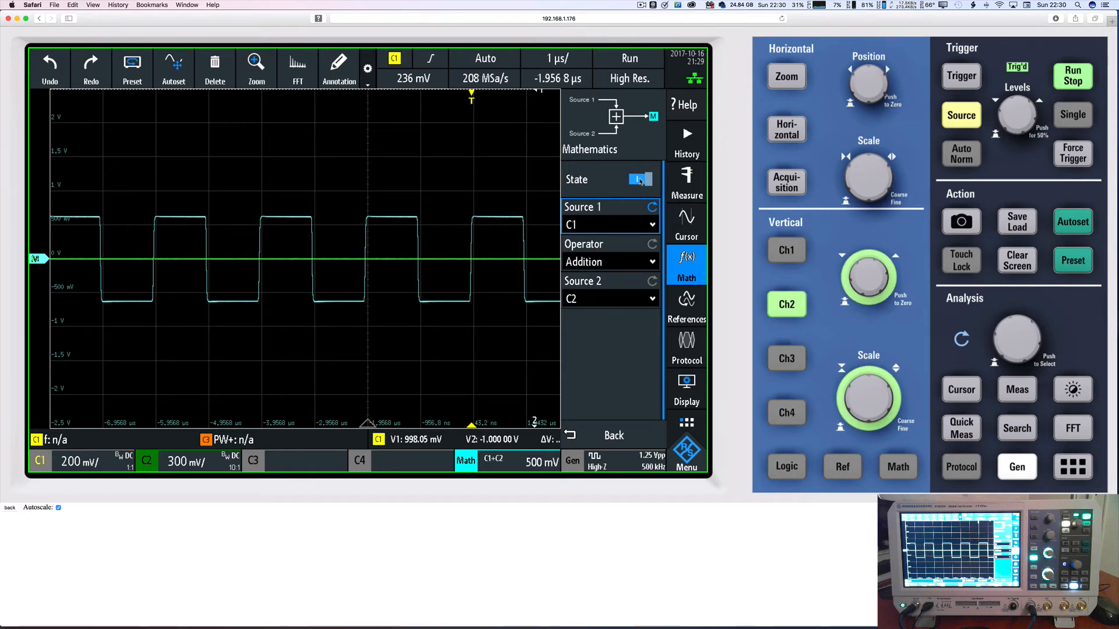
left_click(409, 225)
left_click(789, 313)
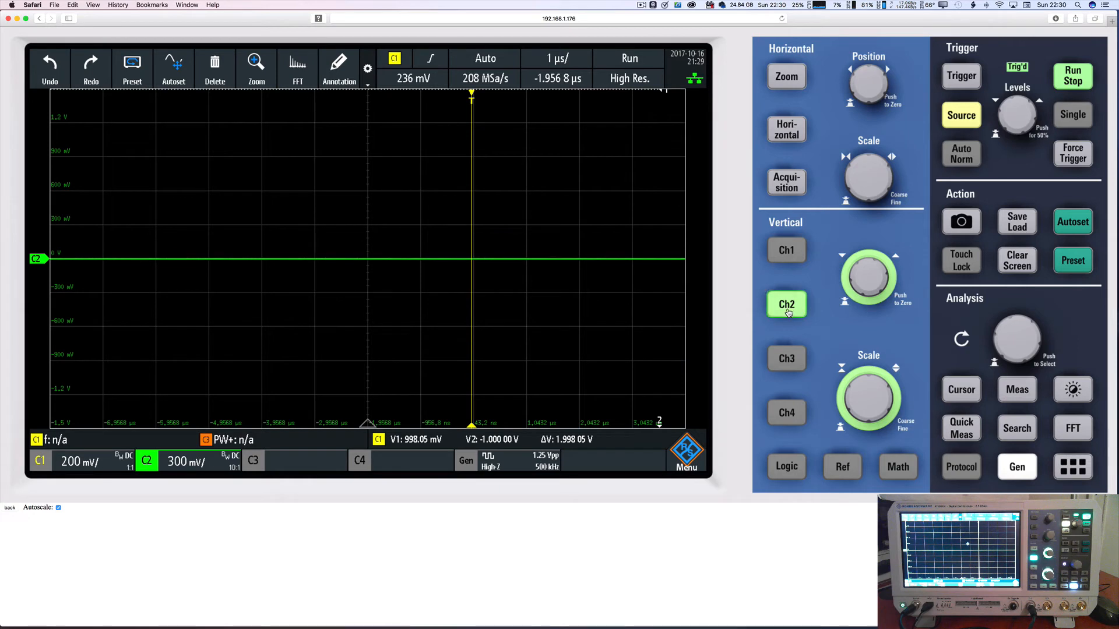
left_click(789, 313)
left_click(795, 260)
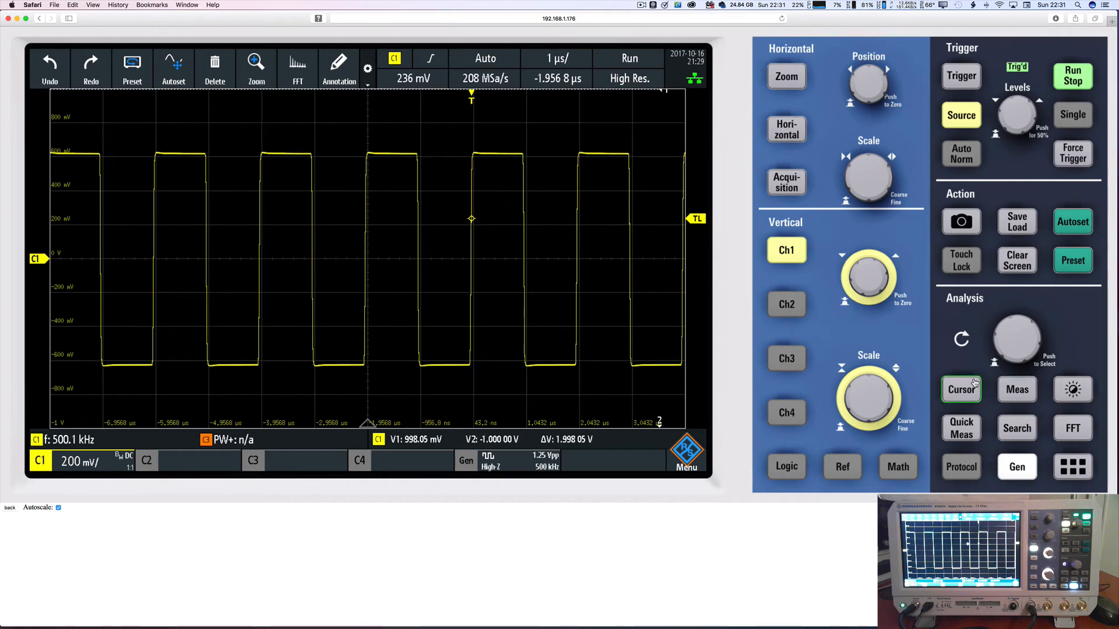
Cycle the cursor type through Vertical and Vertical & Horiz. to V-Marker, then close the cursor settings.
left_click(960, 401)
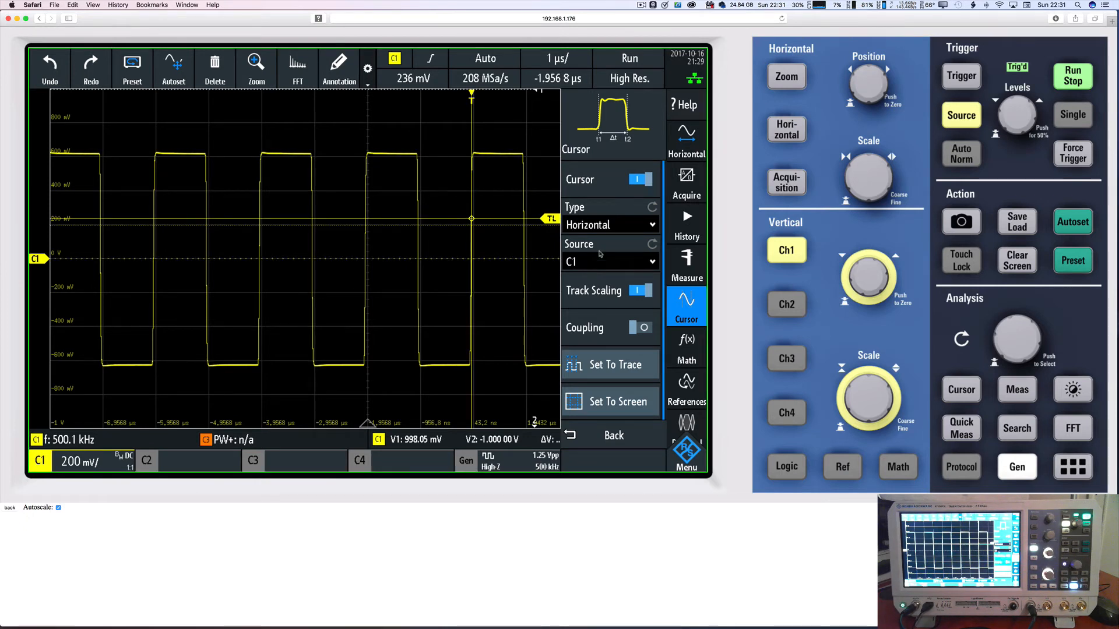
left_click(586, 224)
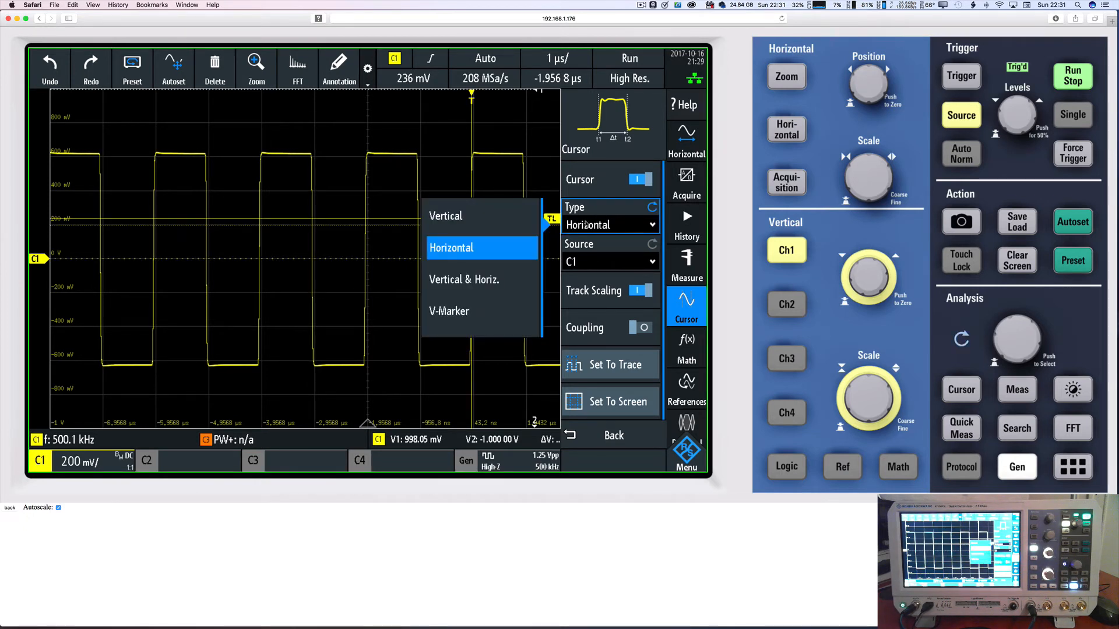
left_click(463, 216)
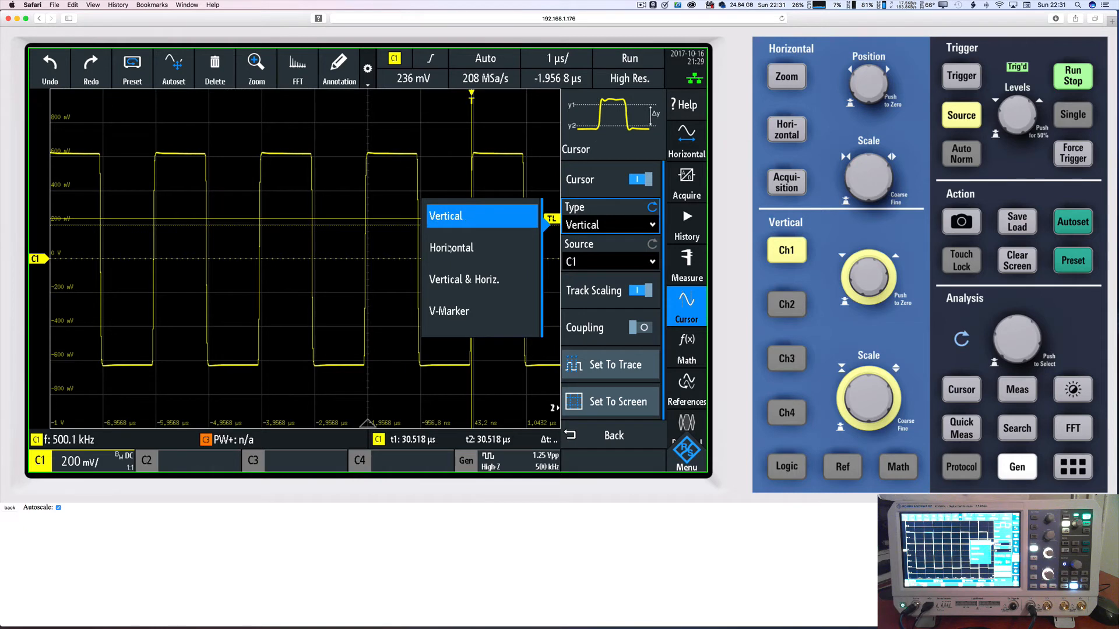
left_click(476, 285)
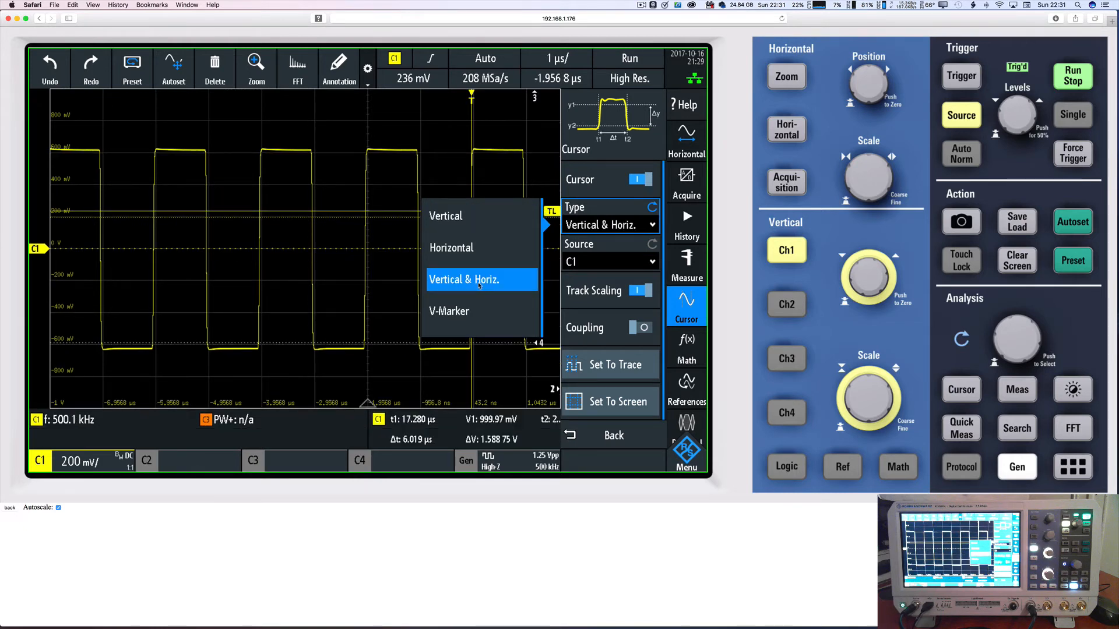
left_click(456, 311)
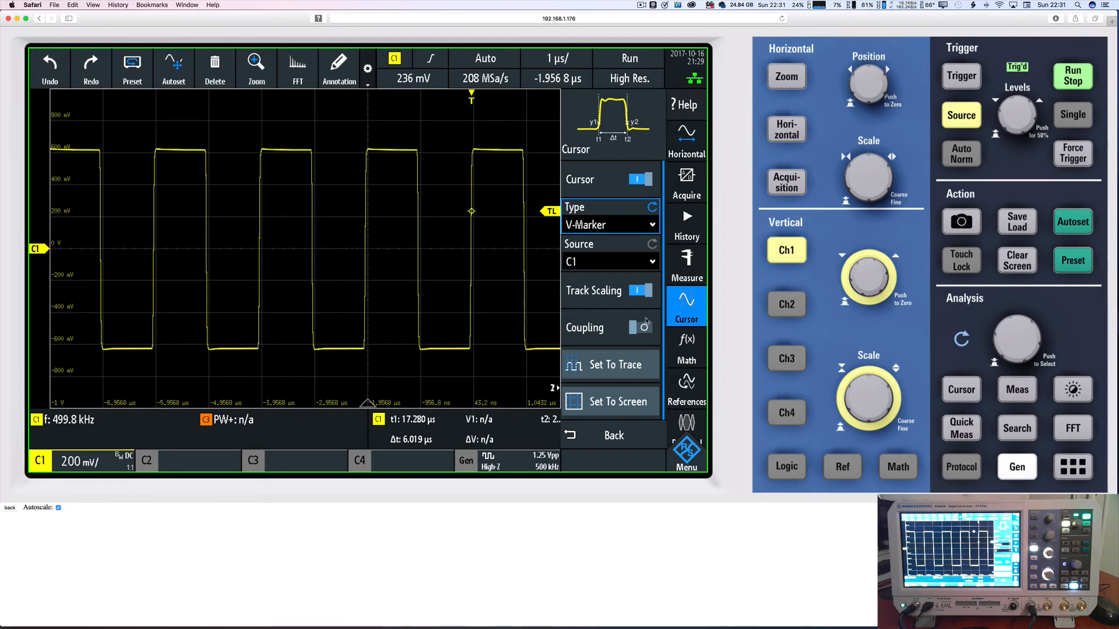
left_click(539, 163)
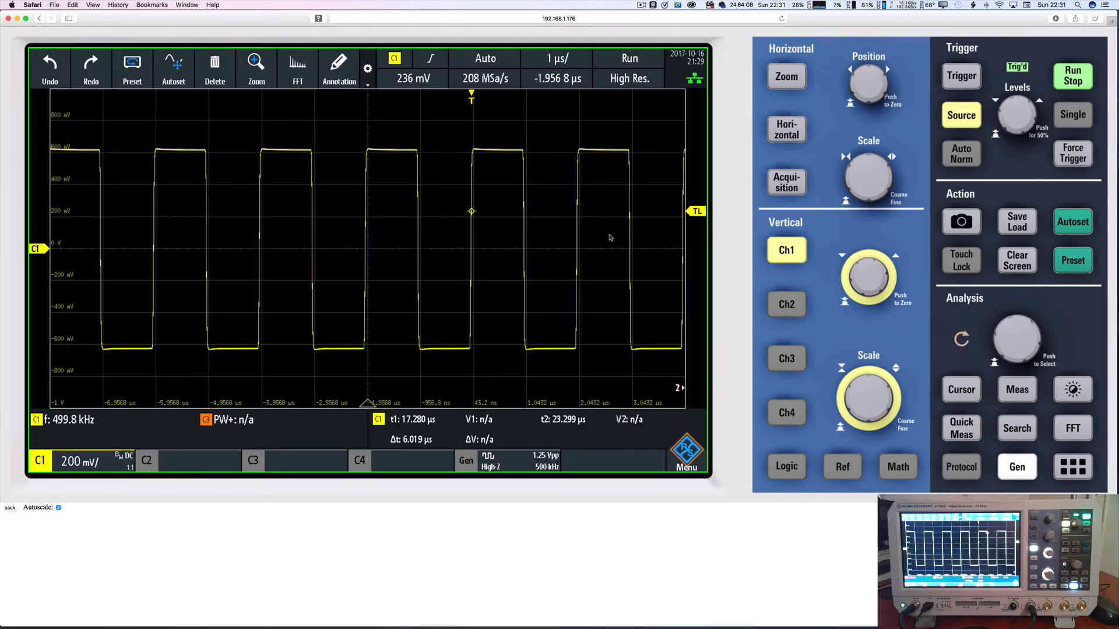
Try to bring the off-screen markers into view, then align both with the C1 waveform using Set To Trace.
left_click_drag(680, 388, 558, 382)
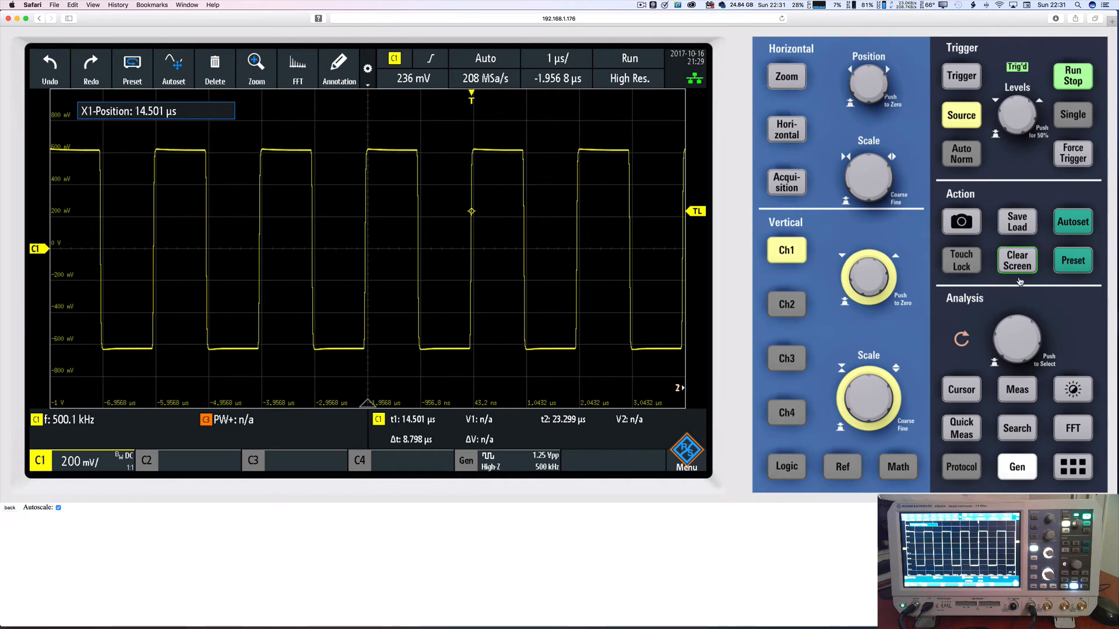
left_click_drag(1030, 328, 1036, 362)
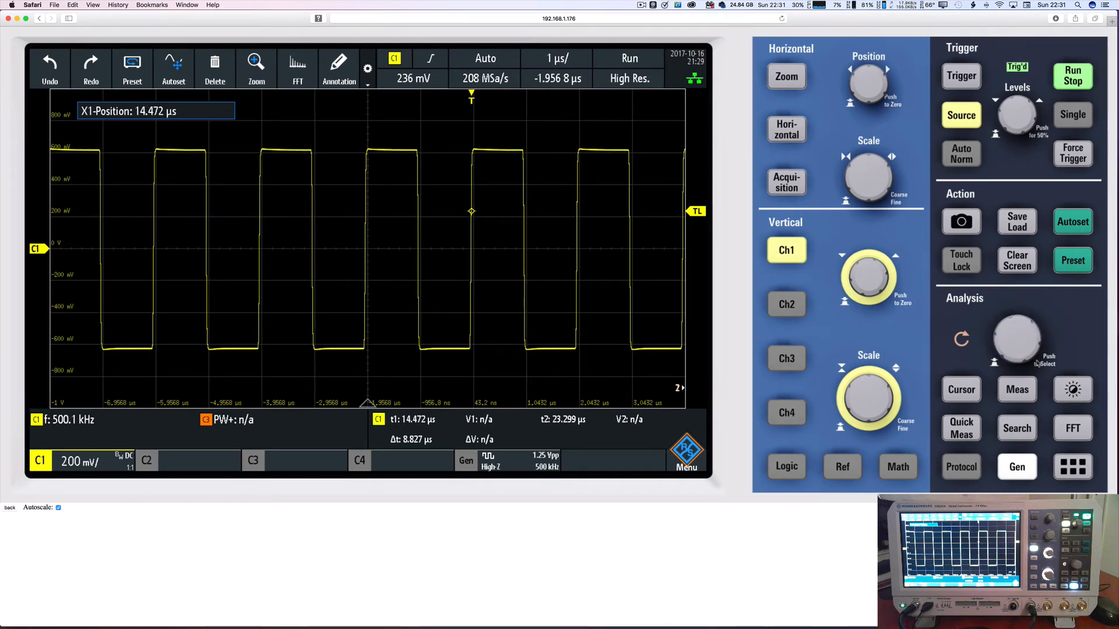
left_click(961, 389)
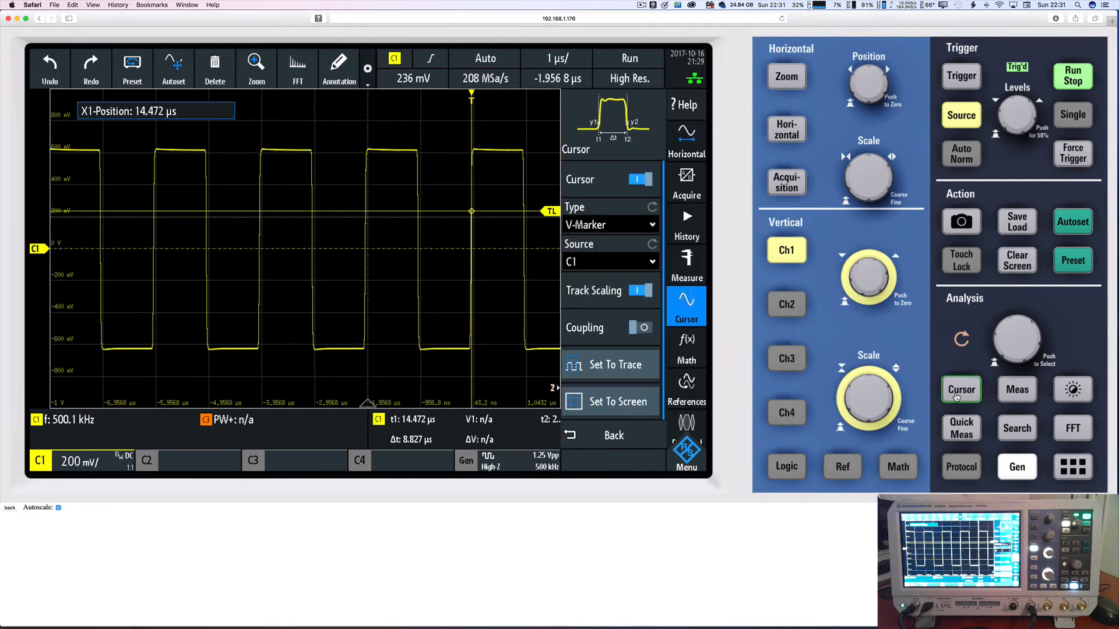
left_click(616, 363)
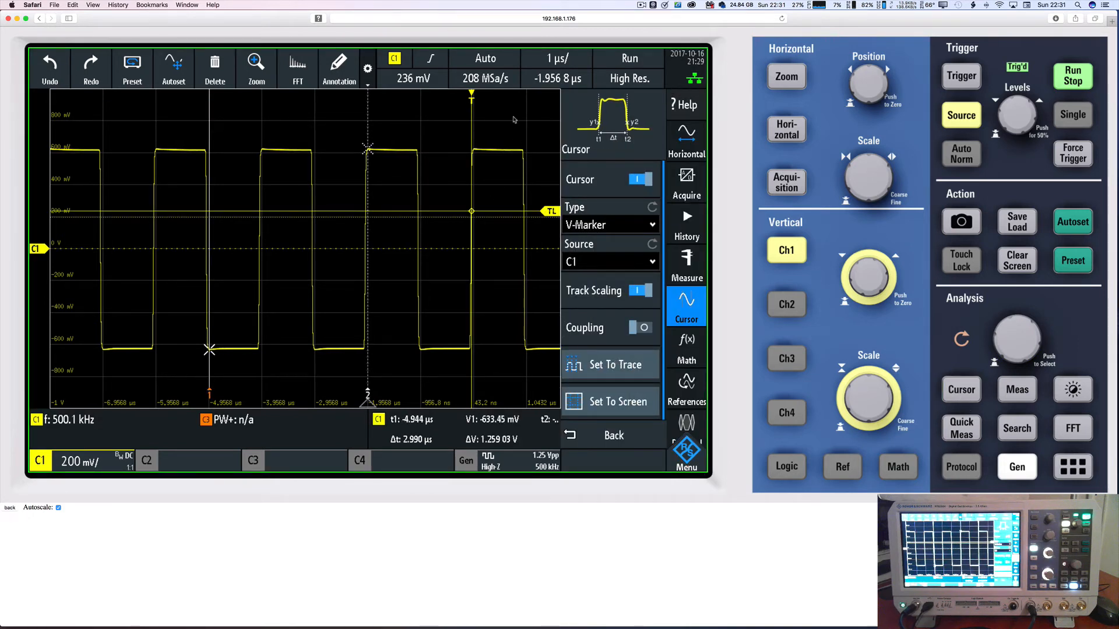
left_click(517, 121)
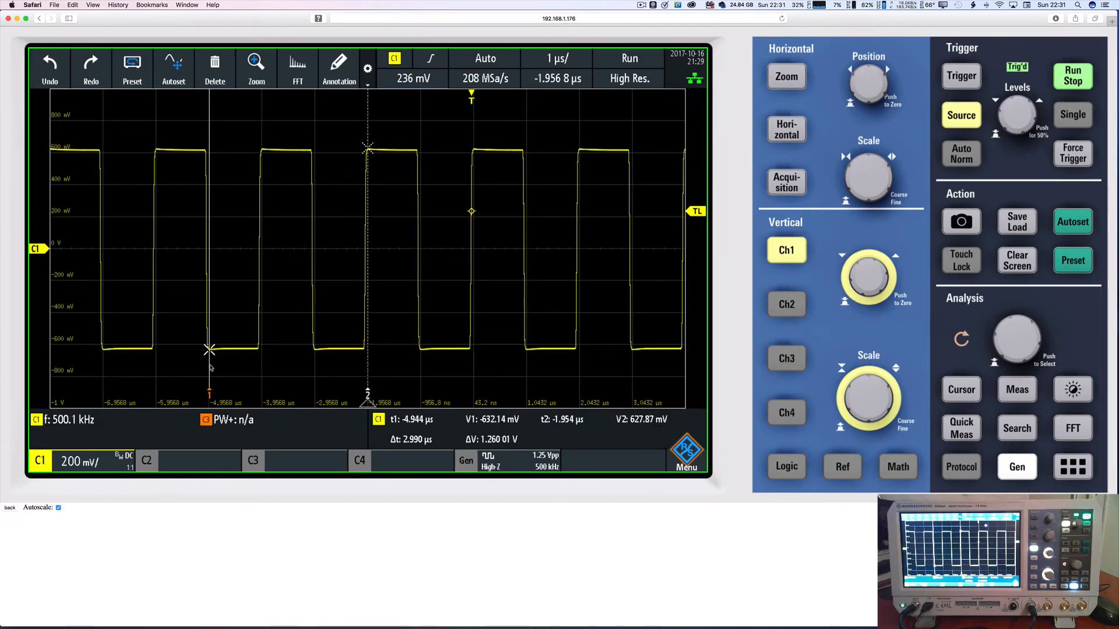
Move marker 1 to about -3.043 µs and marker 2 to about -1.080 µs along the C1 waveform.
left_click_drag(211, 367, 308, 367)
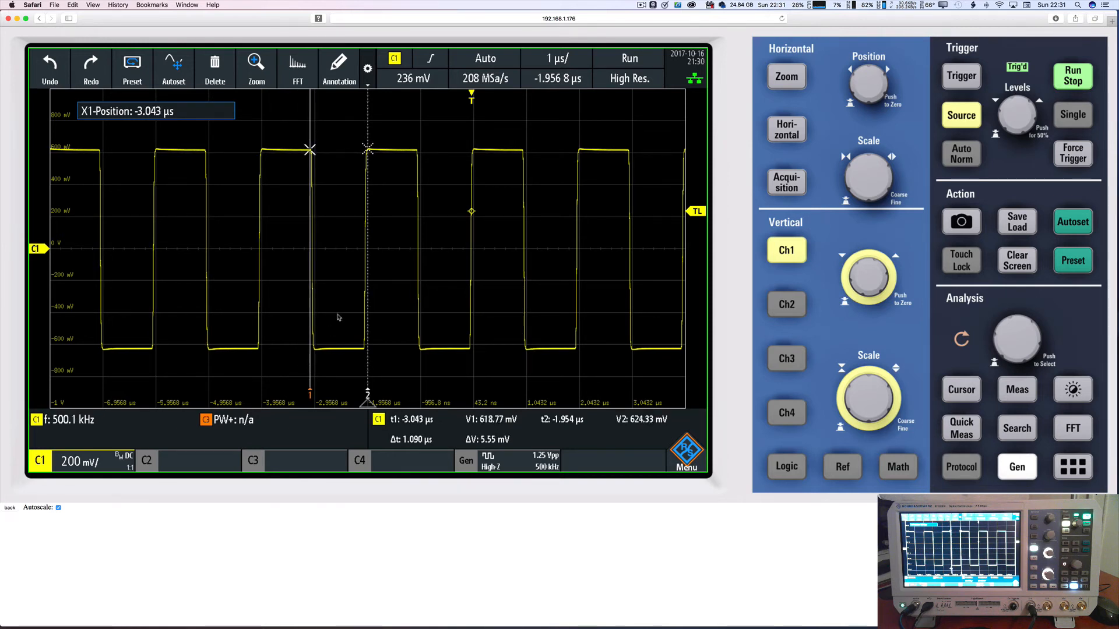
left_click(369, 127)
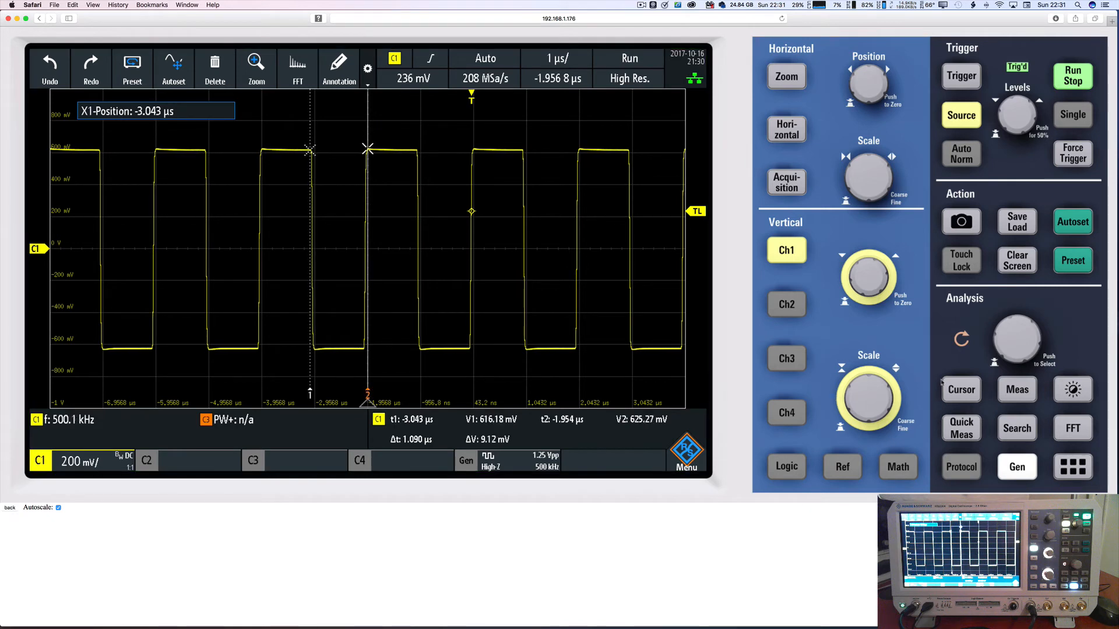
mouse_move(1011, 333)
left_mouse_down()
mouse_move(1017, 324)
mouse_move(1038, 334)
mouse_move(1046, 344)
mouse_move(1015, 349)
mouse_move(1024, 330)
mouse_move(1034, 349)
mouse_move(1008, 353)
mouse_move(1050, 373)
mouse_move(1005, 352)
mouse_move(1034, 326)
mouse_move(1011, 346)
left_mouse_up()
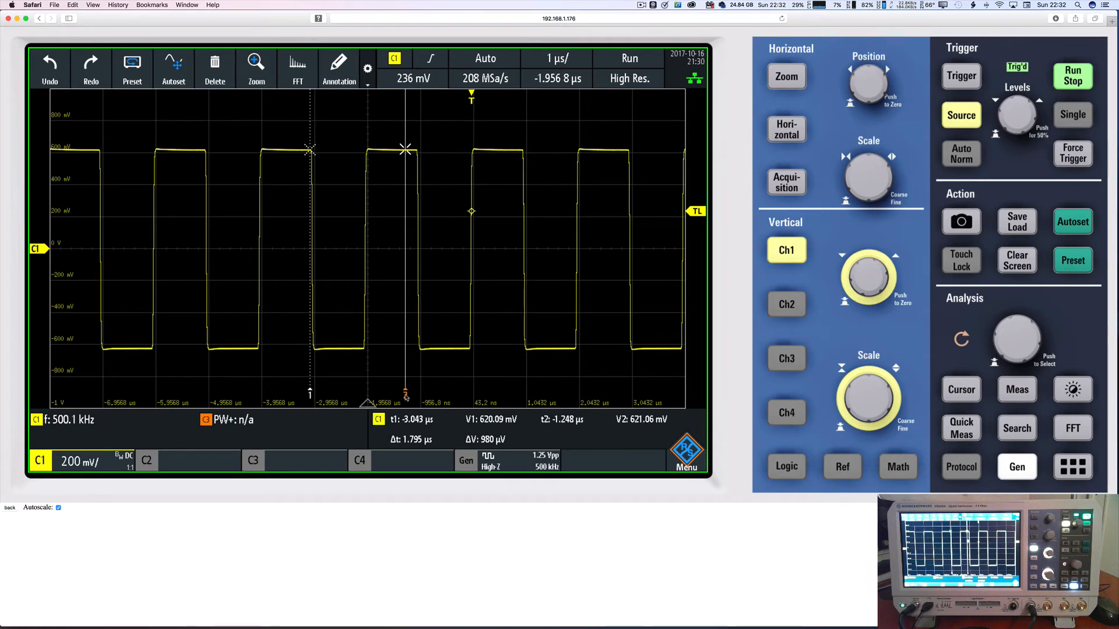
left_click_drag(406, 395, 428, 389)
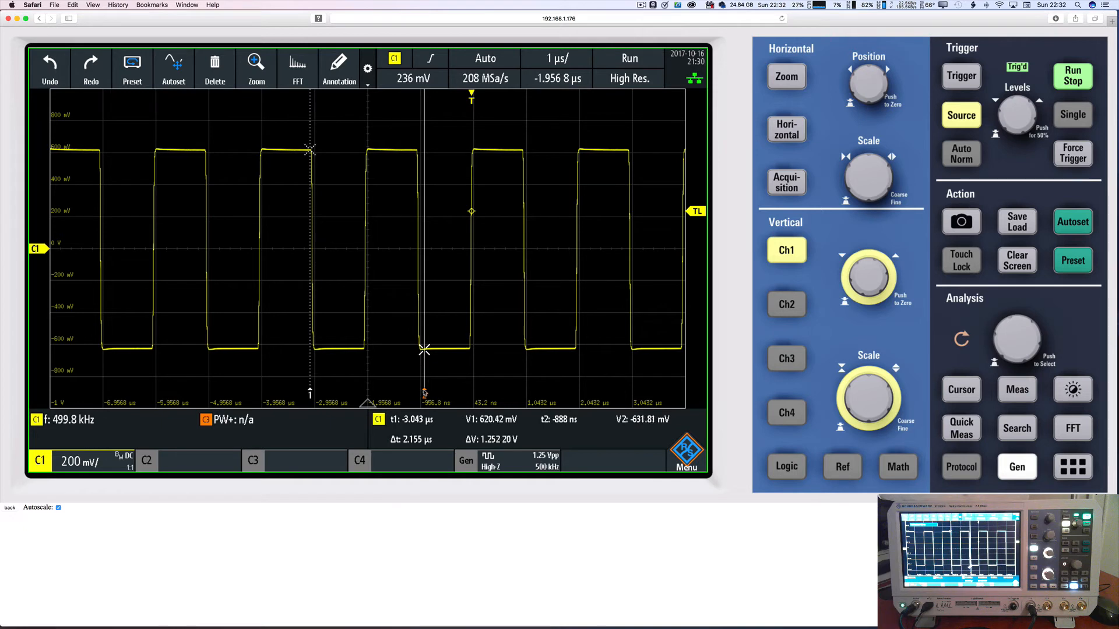
left_click_drag(424, 393, 414, 393)
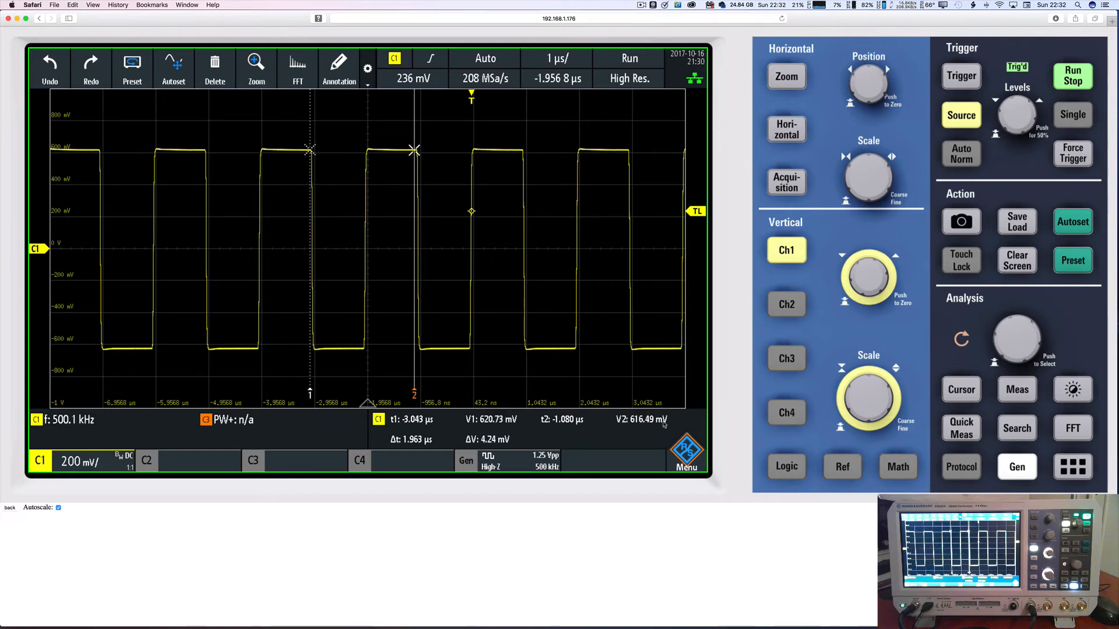
Open and close the cursor settings, then turn the cursors off.
left_click(385, 428)
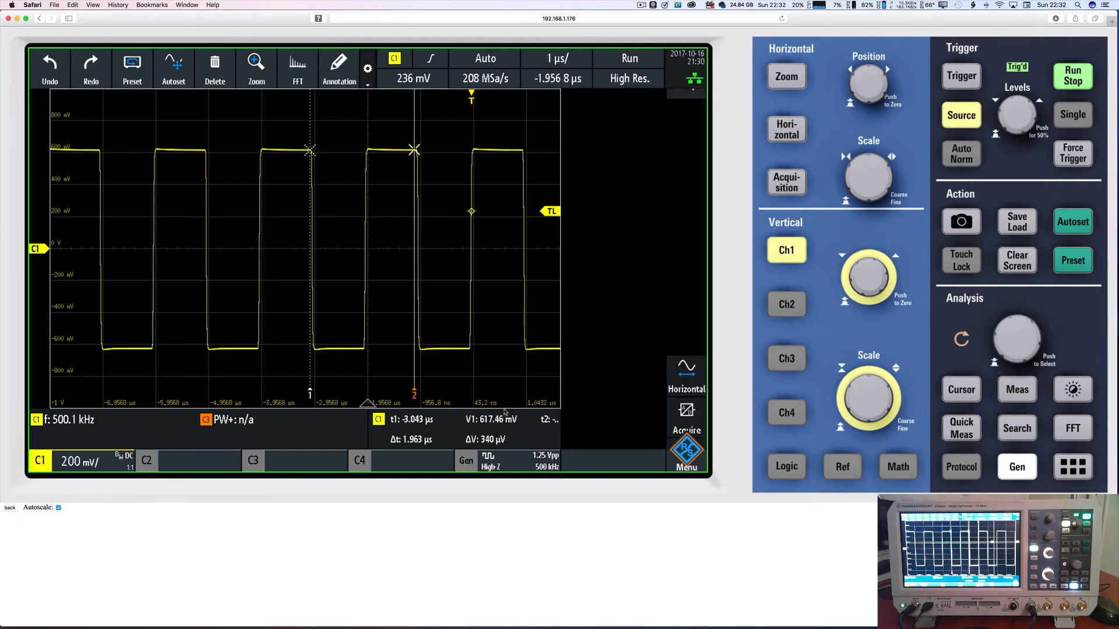
left_click(473, 400)
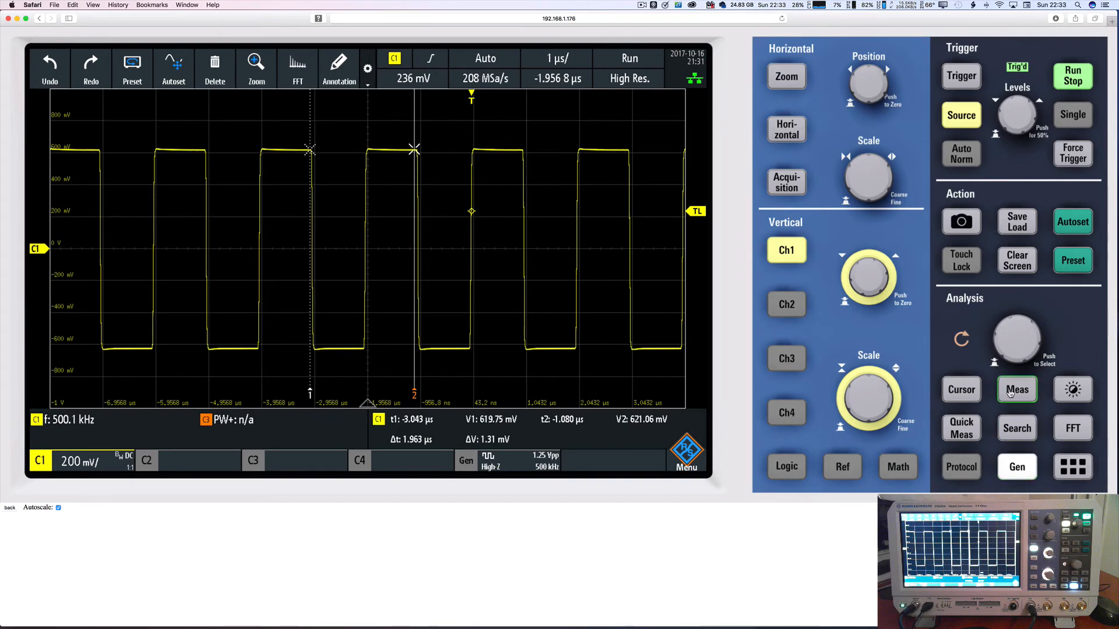
left_click(965, 392)
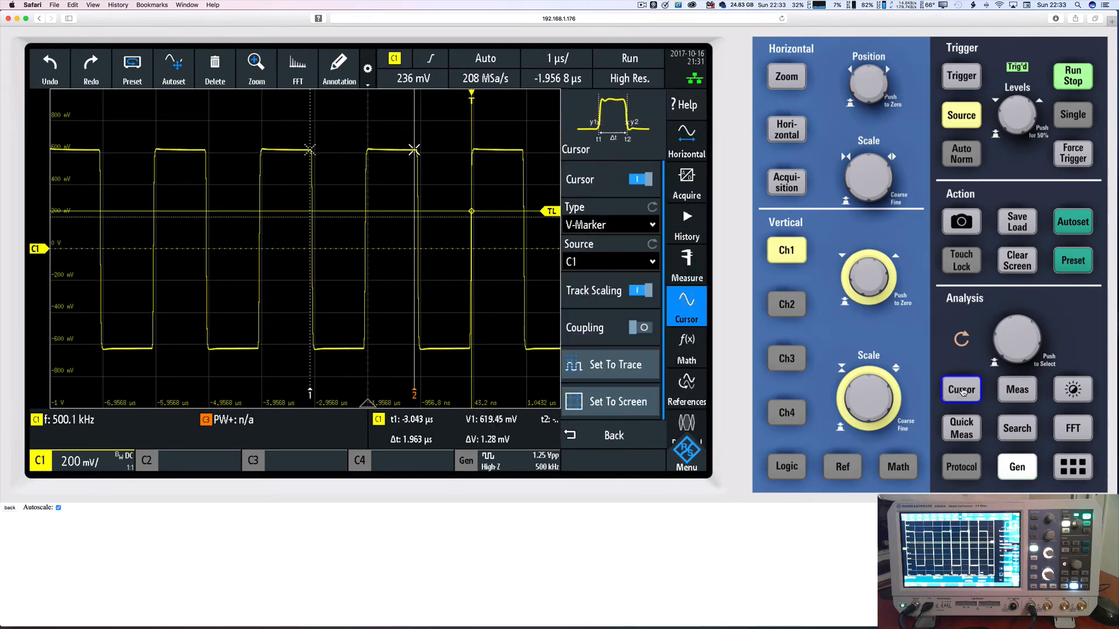
left_click(963, 392)
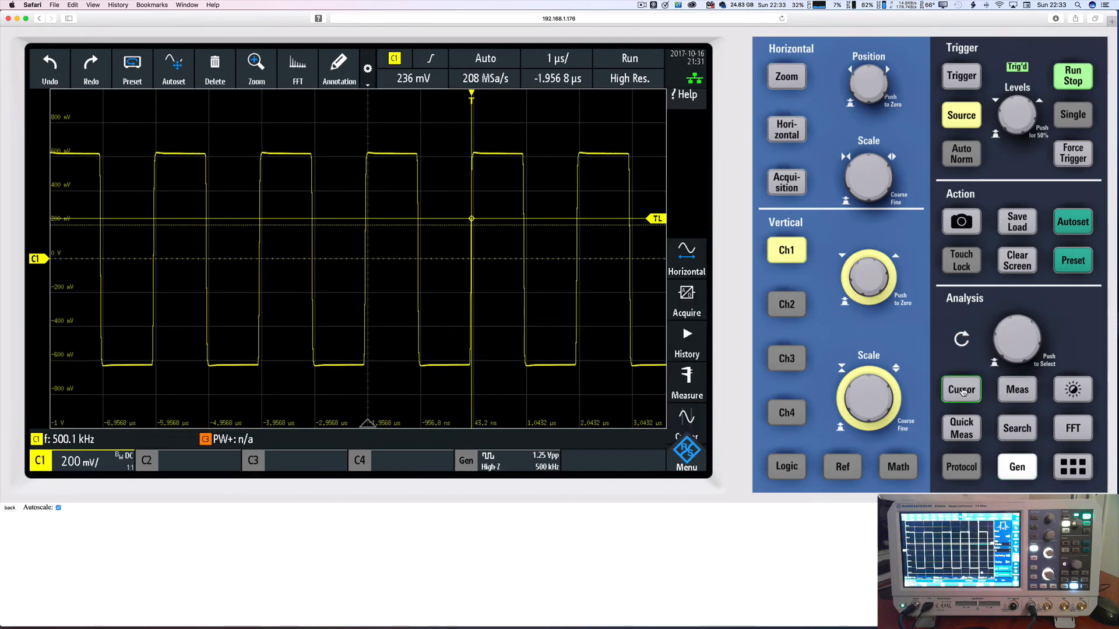
Show the quick measurements for the C1 waveform and set the waveform intensity to 76 %.
left_click(962, 433)
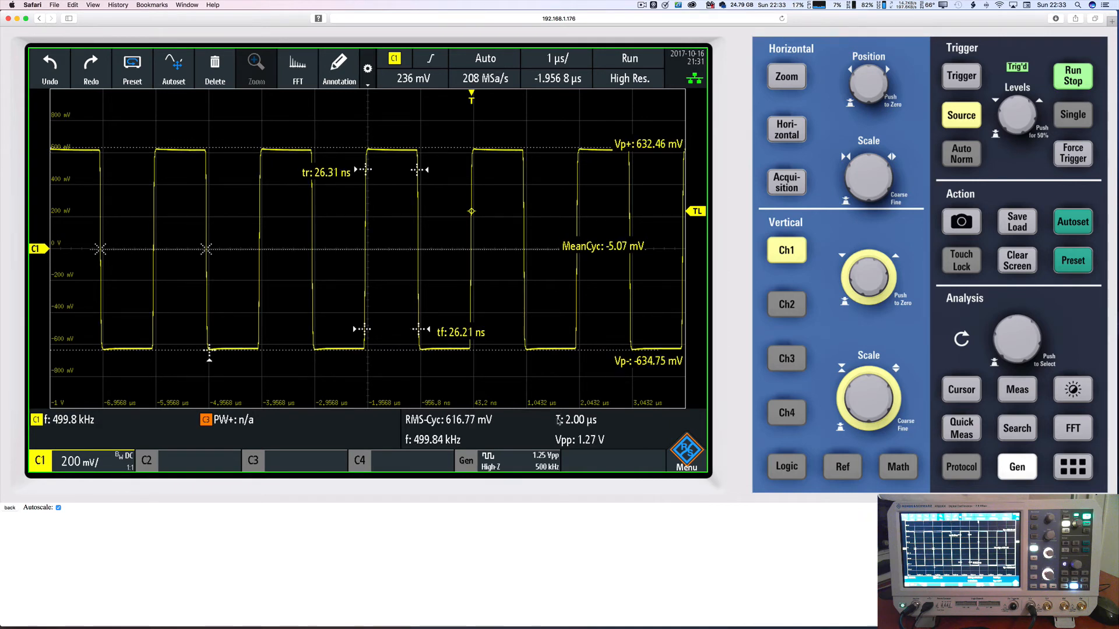
scroll(645, 423, "up", 1)
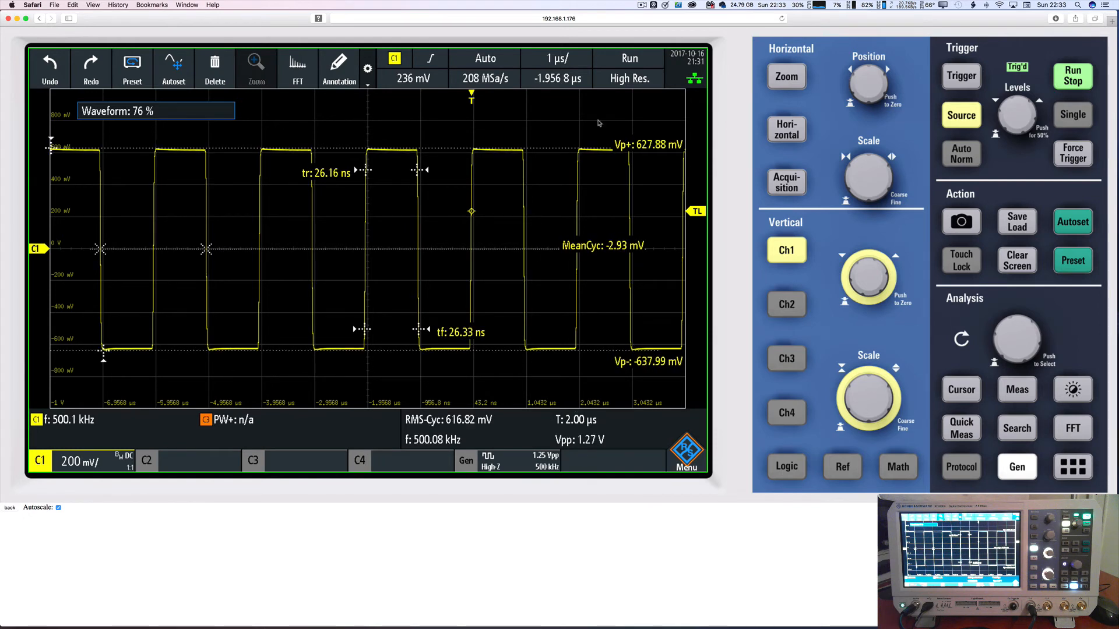
Cycle the acquisition mode through Peak Detect, High Resolution and Sample to compare the quick measurements.
left_click(629, 79)
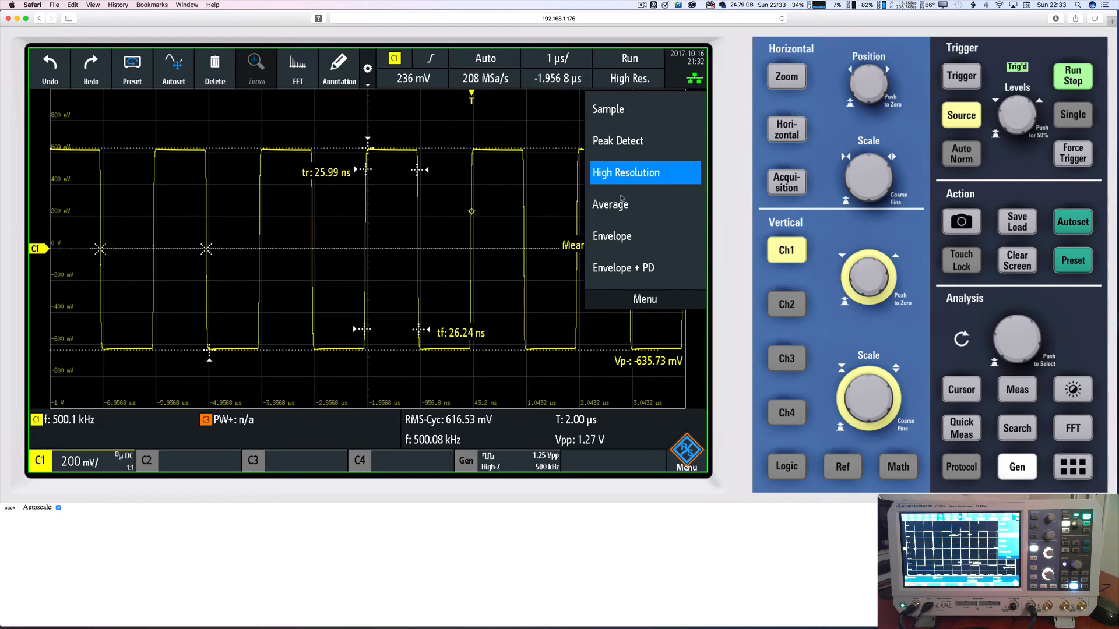
left_click(610, 143)
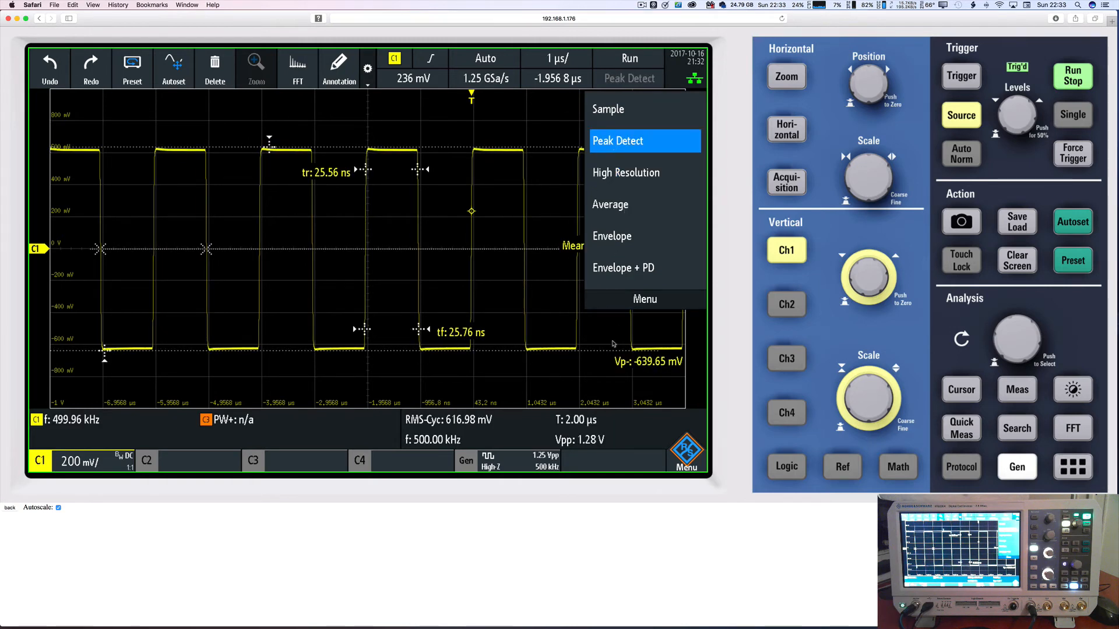
left_click(594, 447)
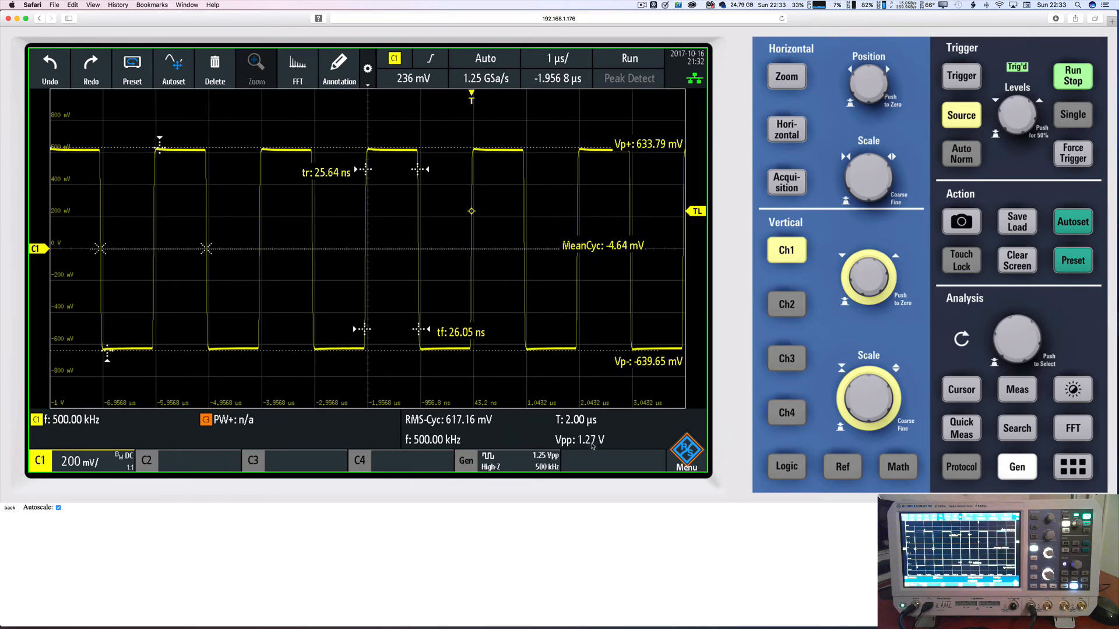
left_click(623, 77)
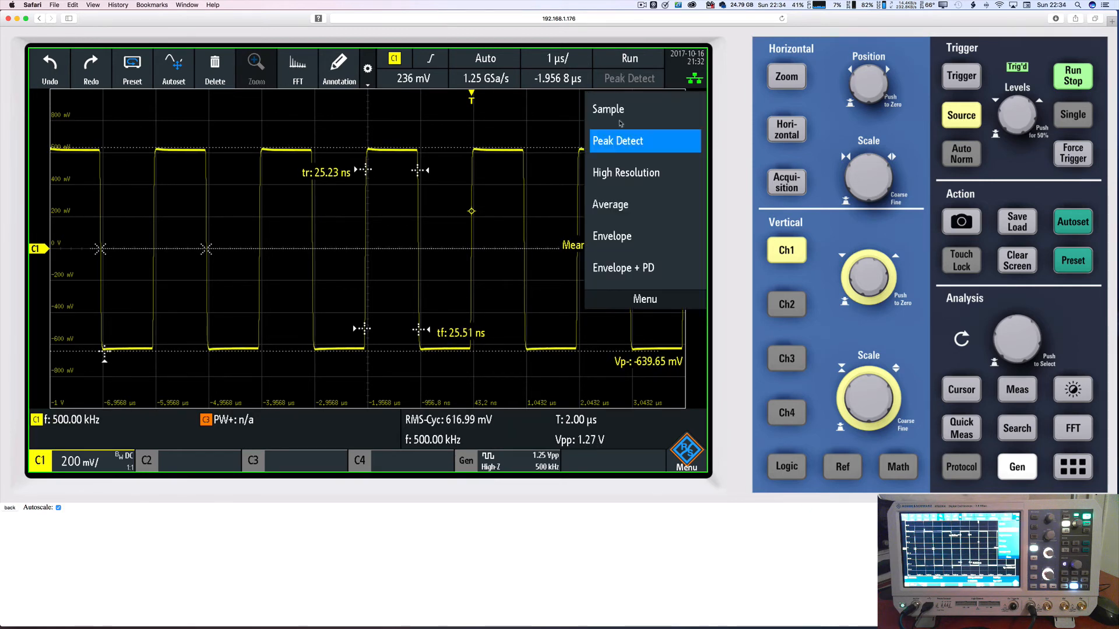
left_click(623, 173)
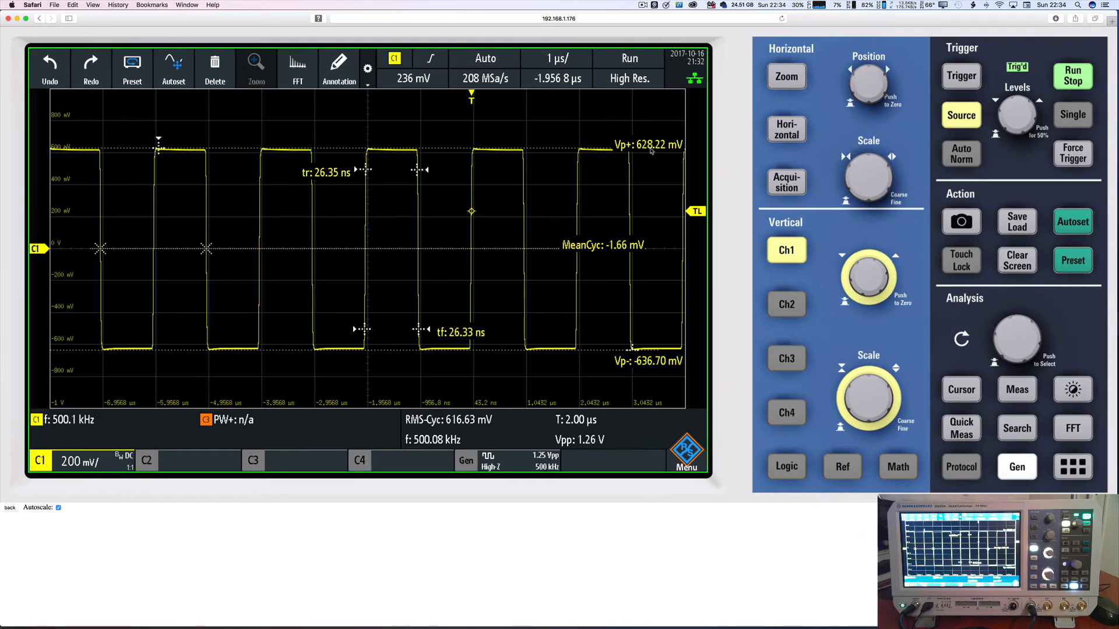
left_click(629, 78)
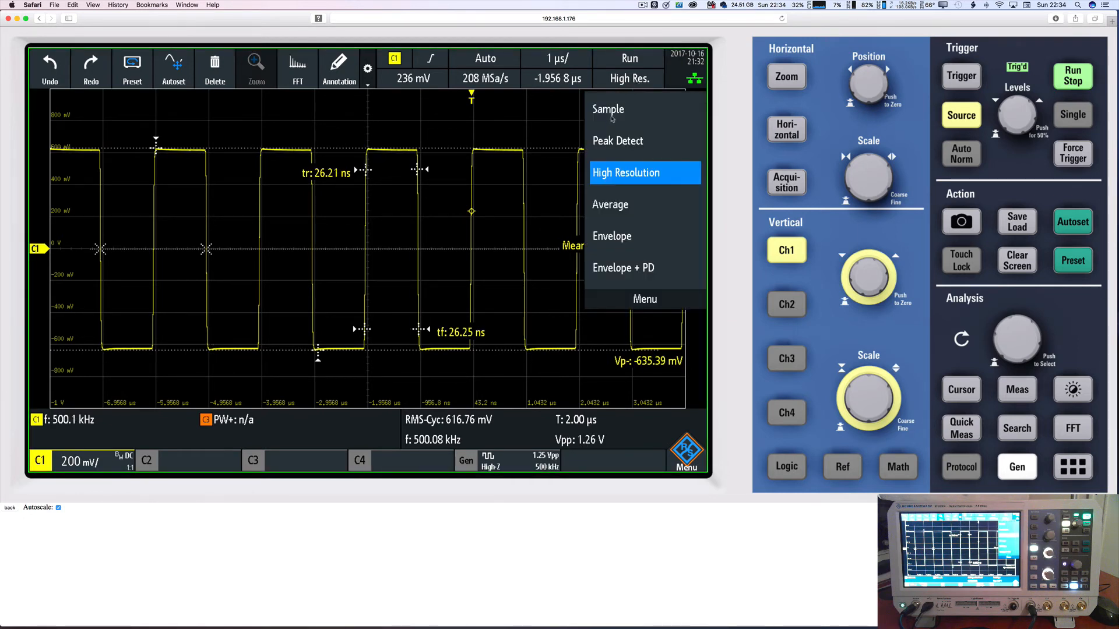
left_click(592, 114)
left_click(467, 119)
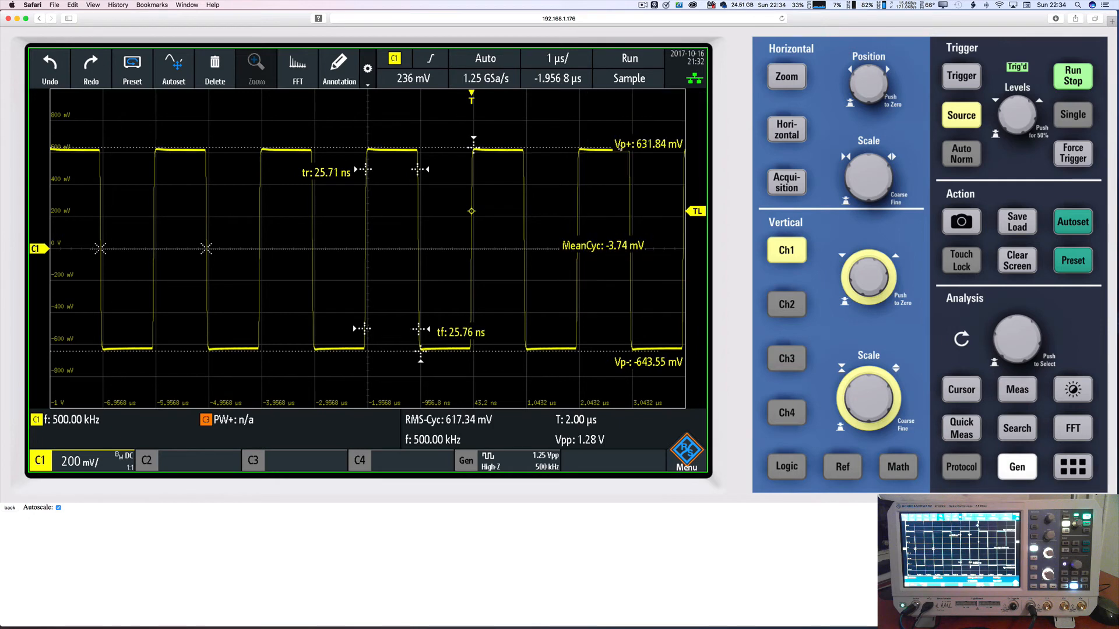
Set the acquisition mode to Peak Detect and turn off the quick measurements.
left_click(621, 76)
left_click(618, 141)
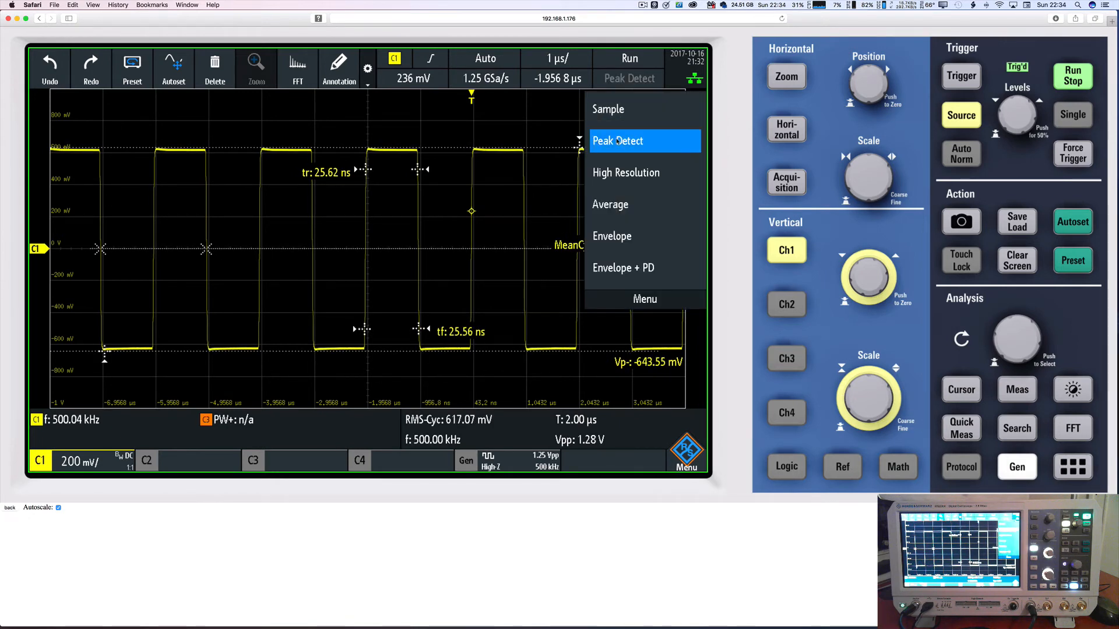
left_click(525, 115)
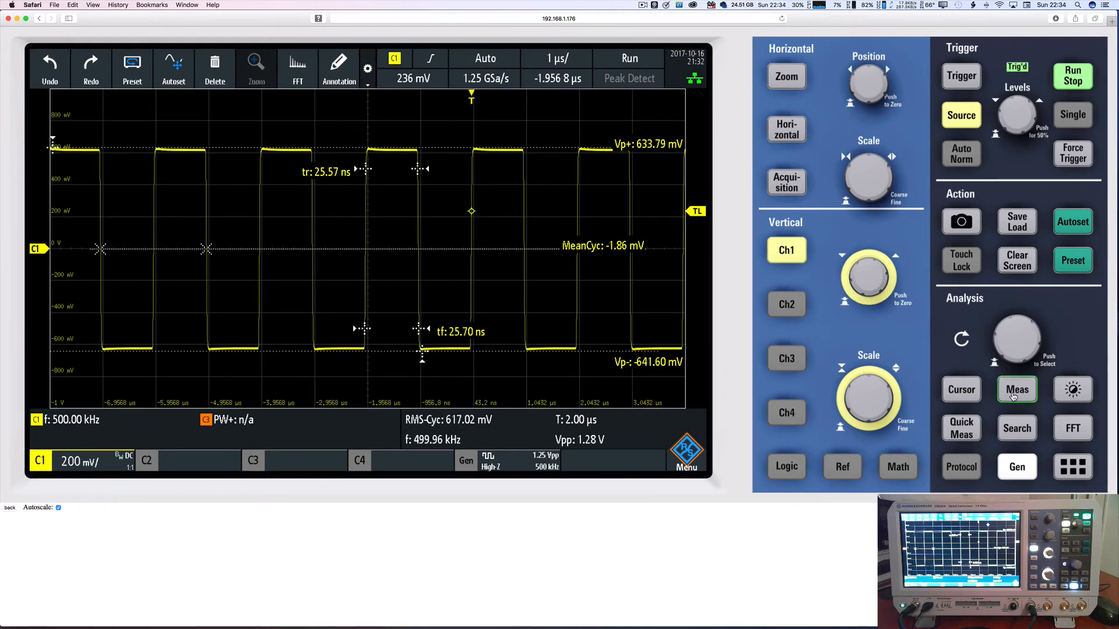
left_click(971, 432)
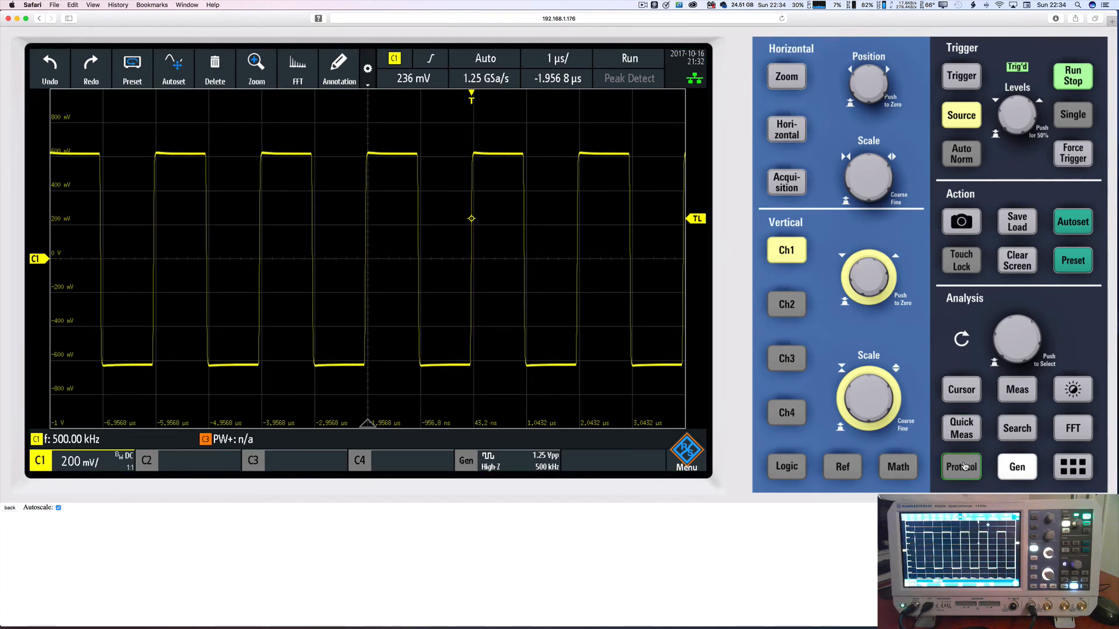
Set measurement 1 on C1 to Rise Time, turn on the measurement statistics and close the measurement settings.
left_click(1018, 390)
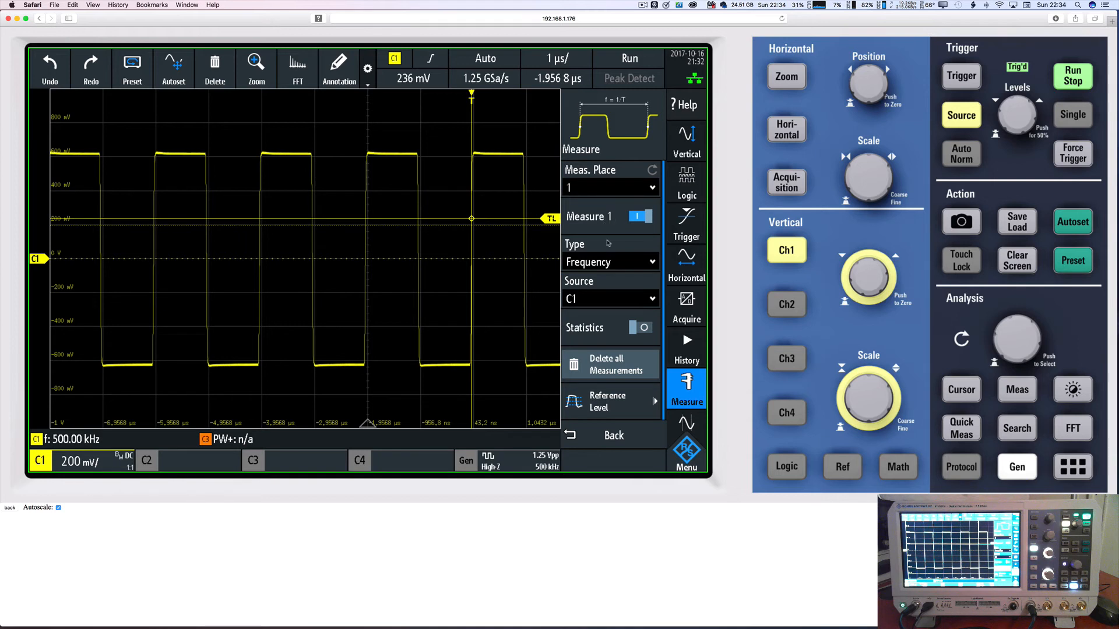
left_click(610, 262)
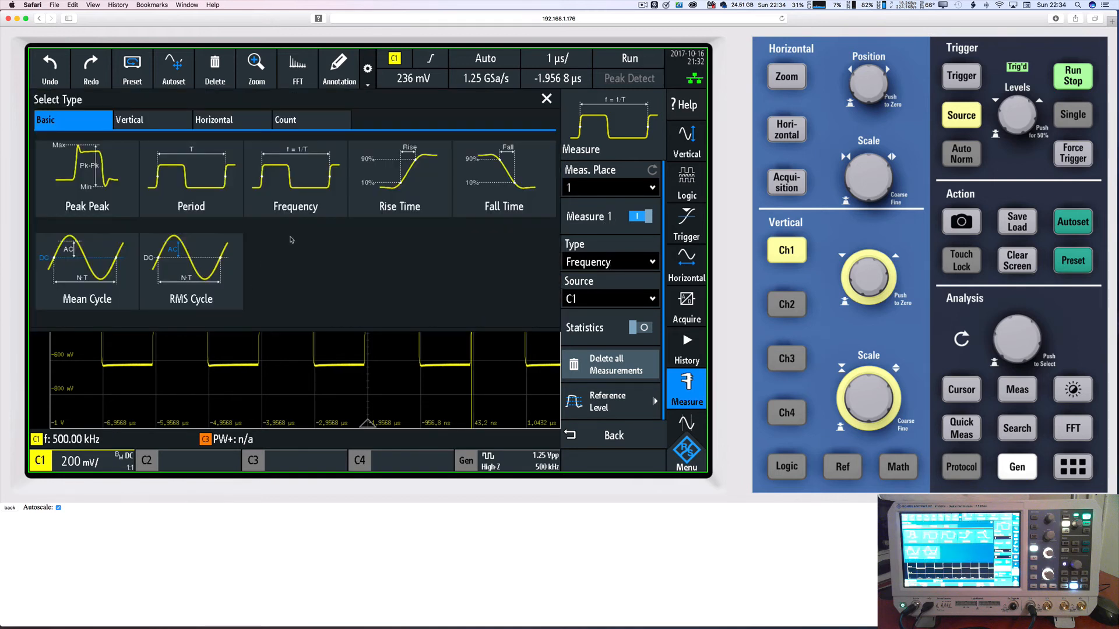
left_click(211, 122)
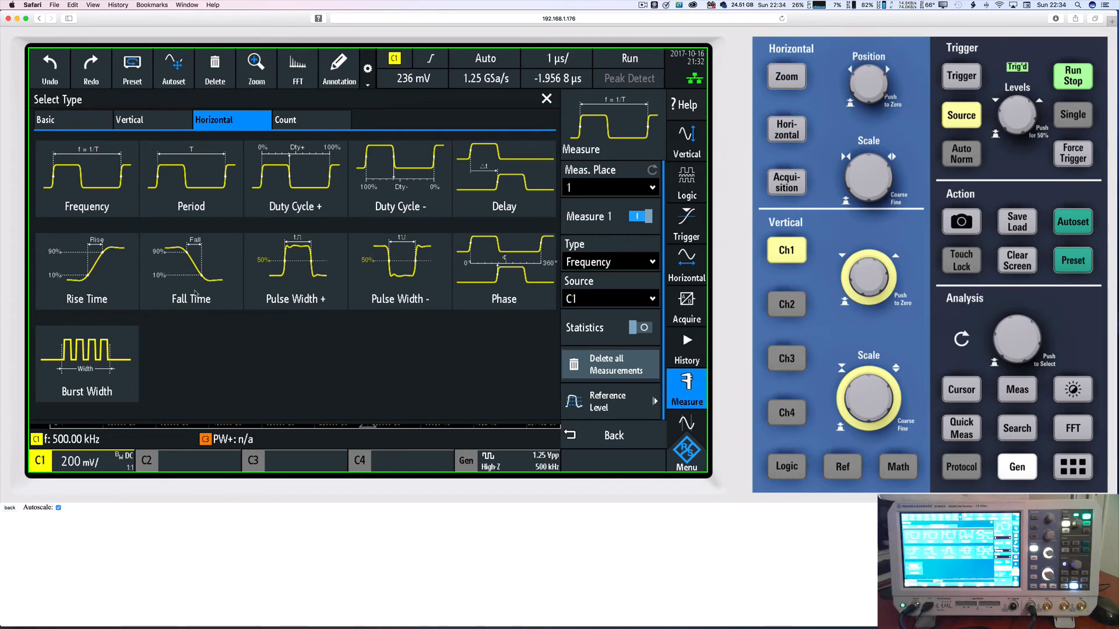
left_click(119, 284)
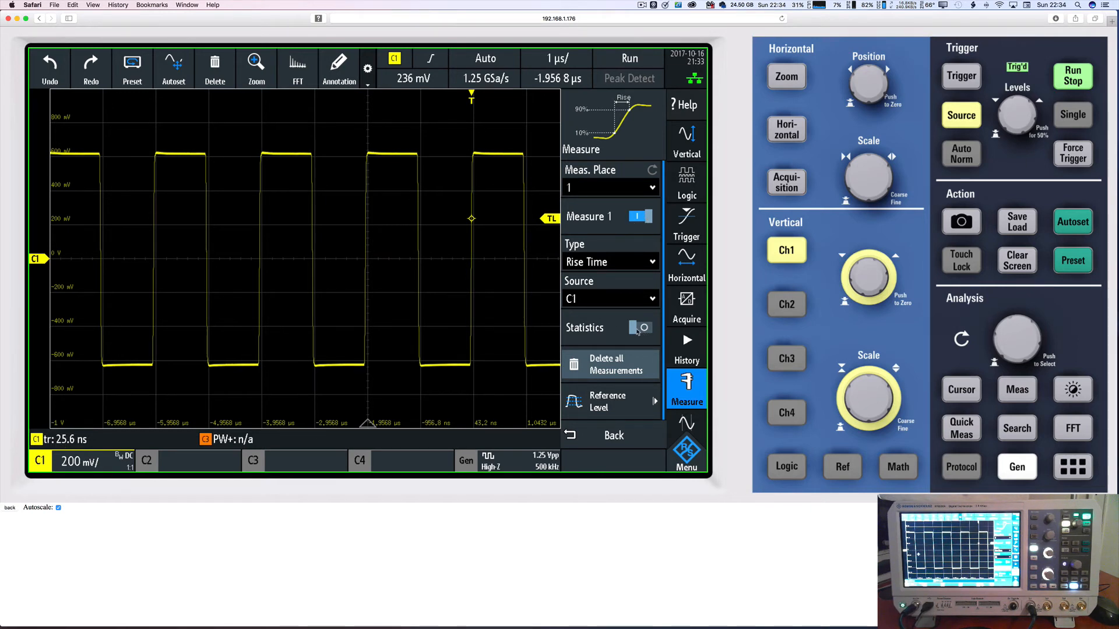
left_click(638, 328)
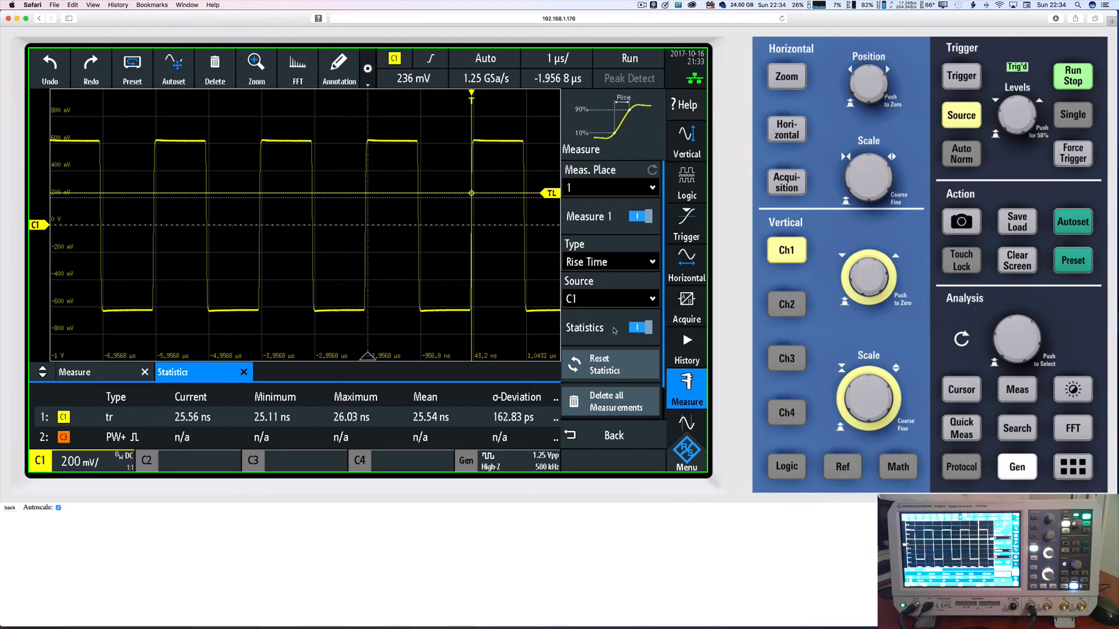
left_click(539, 130)
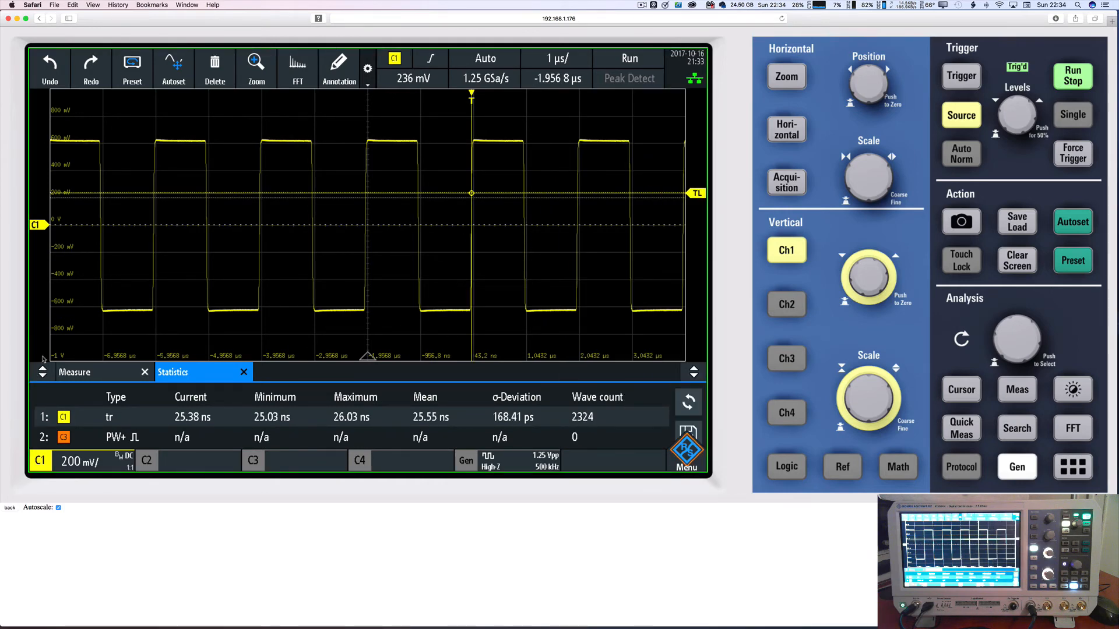
Enlarge the results area below the waveform and compare the Measure and Statistics views, ending on Statistics.
left_click_drag(41, 368, 36, 333)
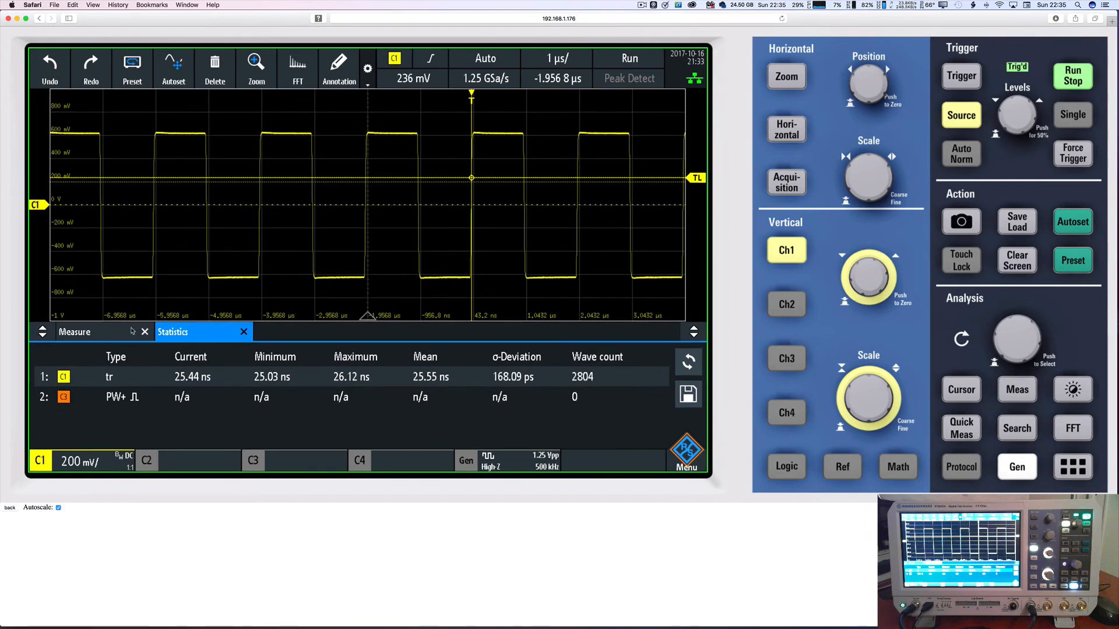
left_click(85, 334)
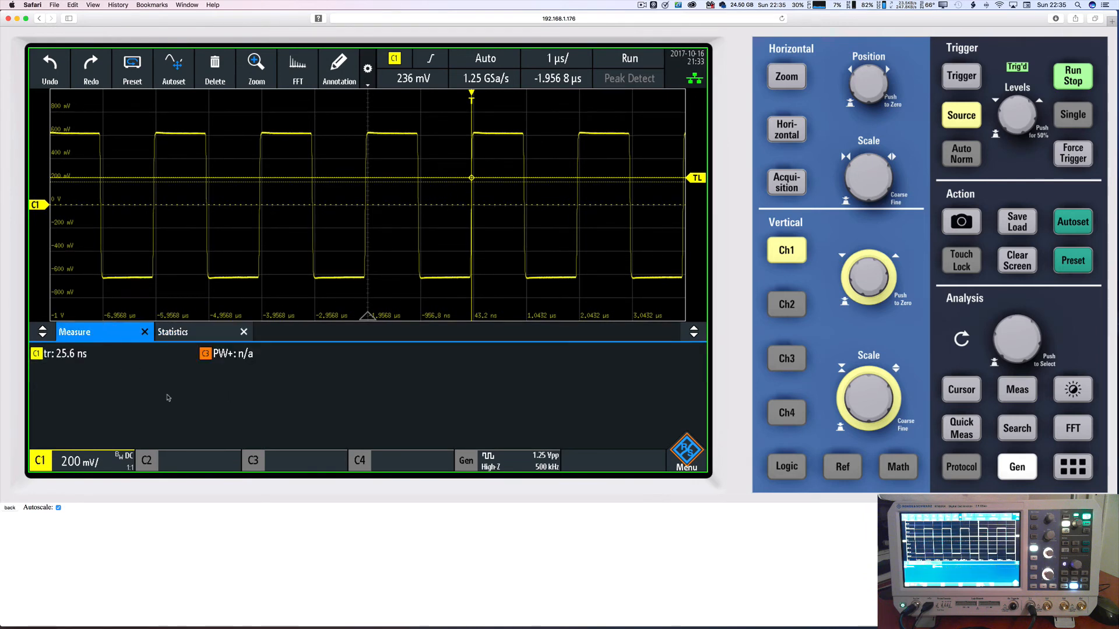
left_click(178, 336)
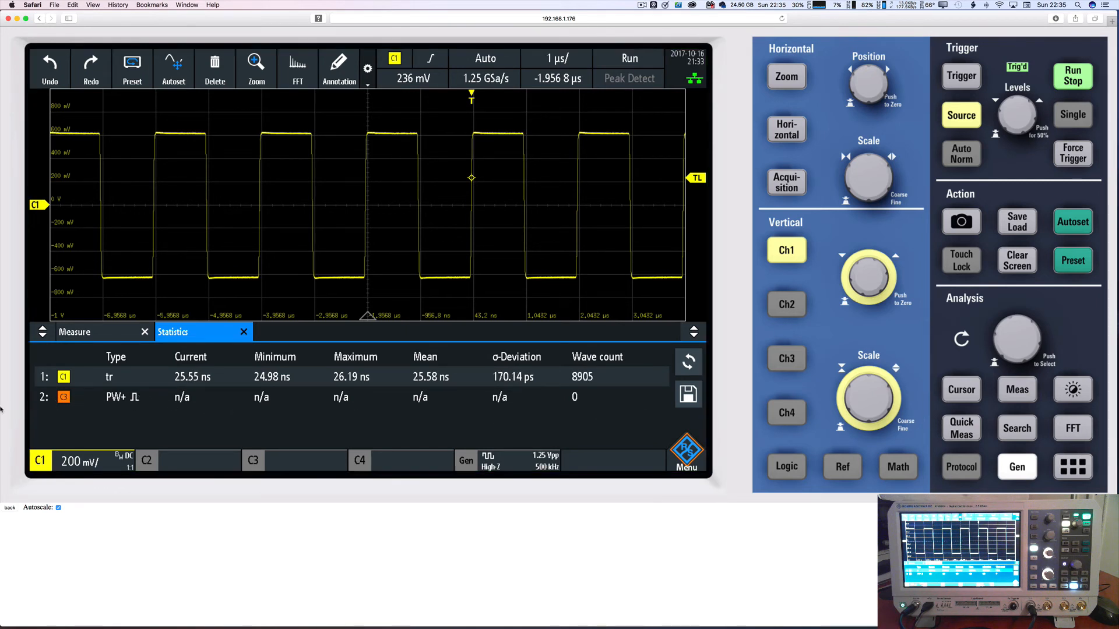
Change the source of measurement 2, Pulse Width +, to C1 and close the measurement settings.
left_click(66, 399)
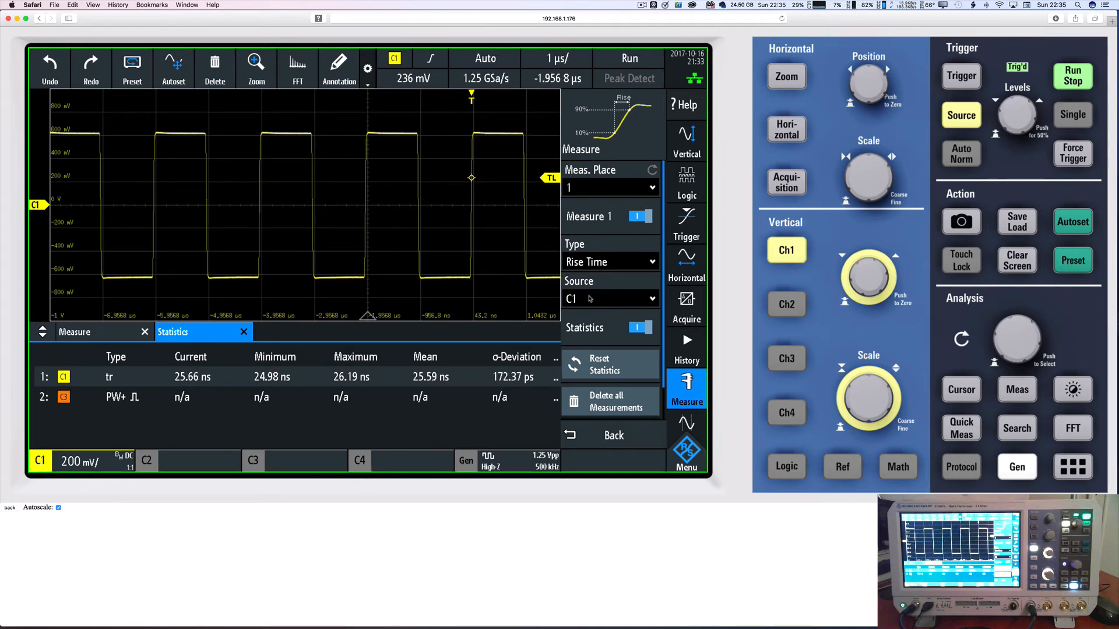
left_click(589, 299)
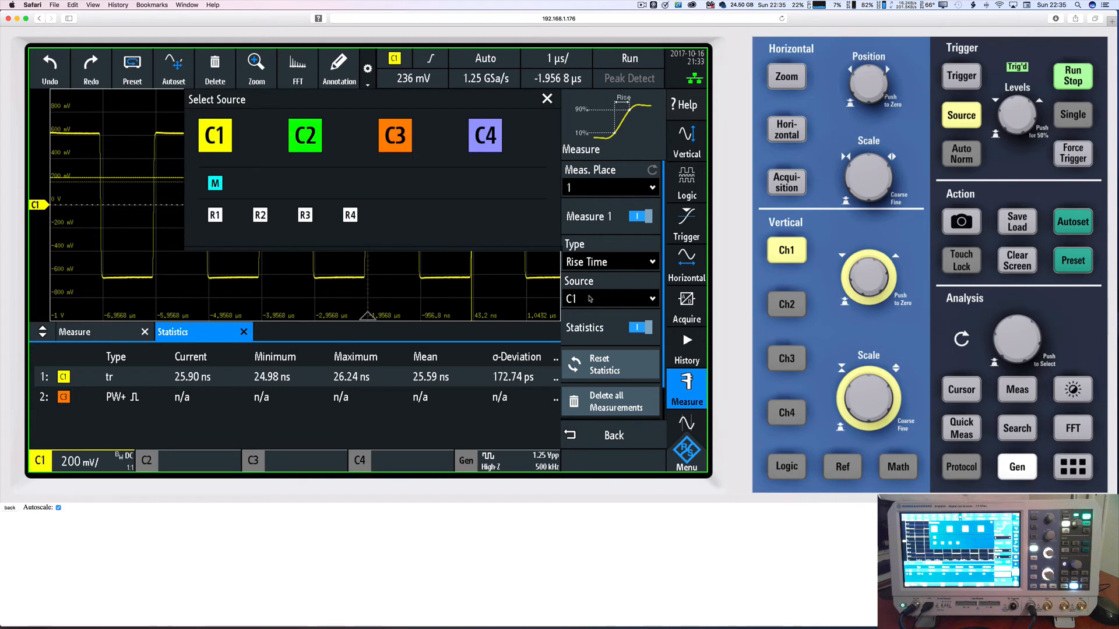
left_click(598, 190)
left_click(479, 211)
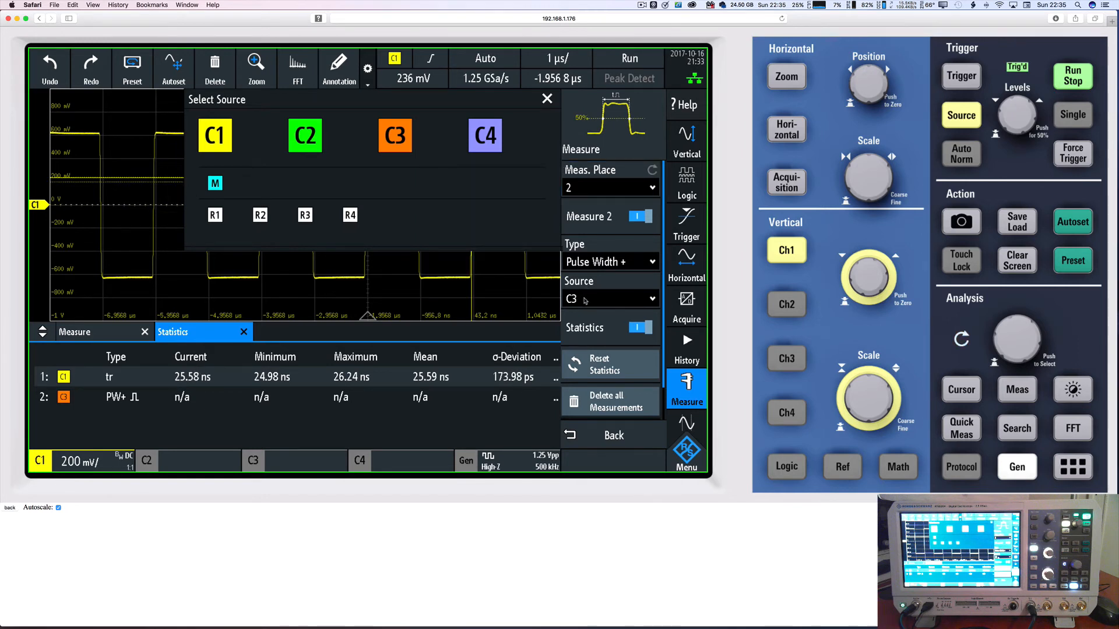
left_click(221, 141)
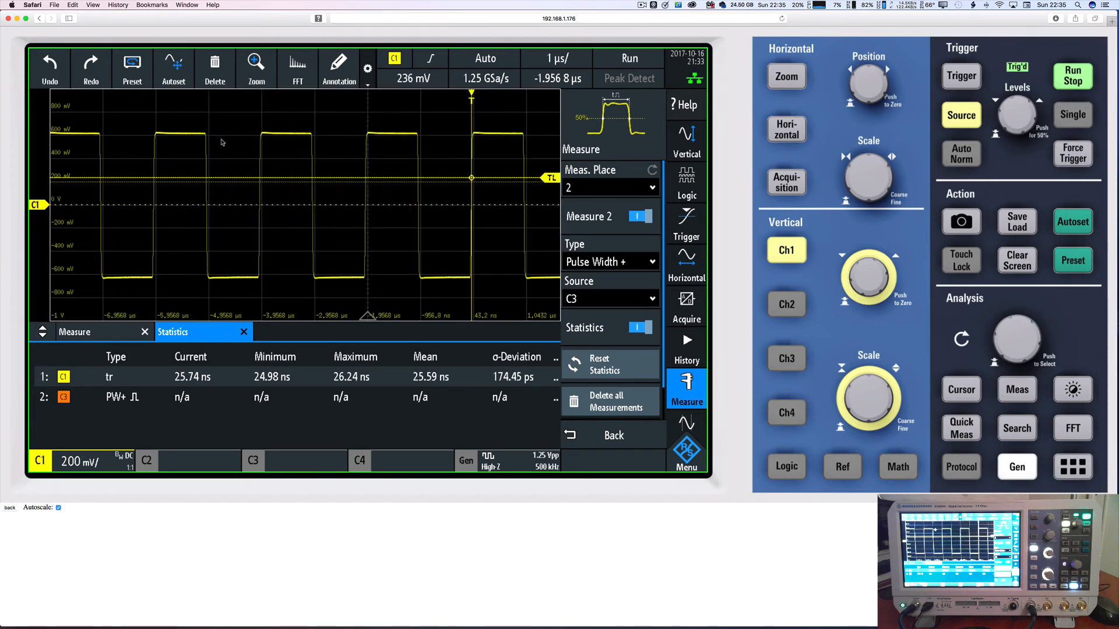
left_click(600, 307)
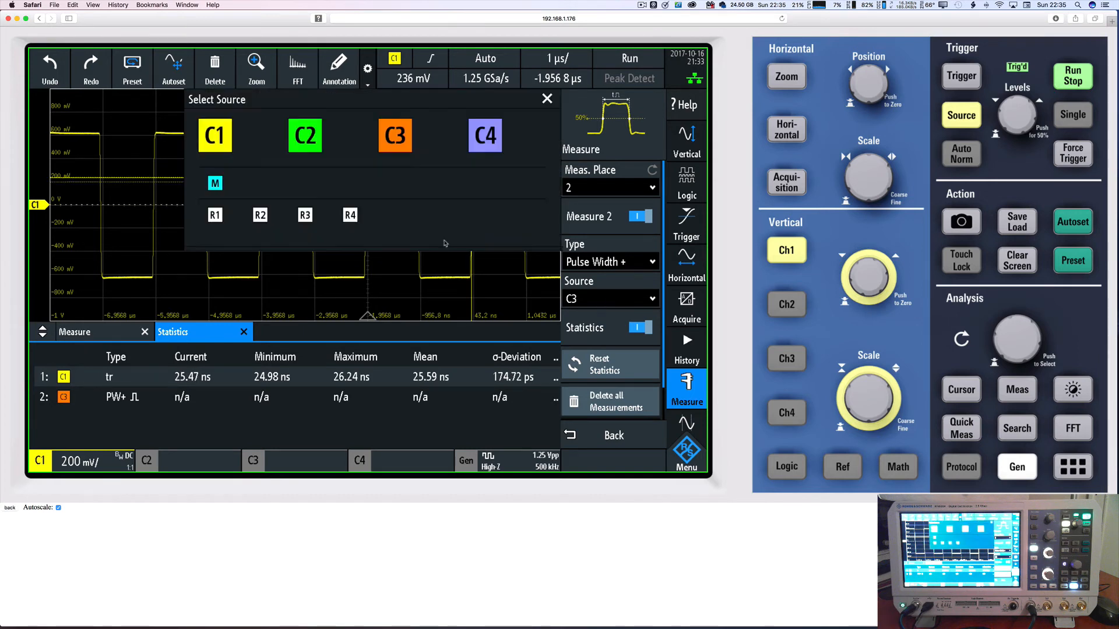
left_click(215, 138)
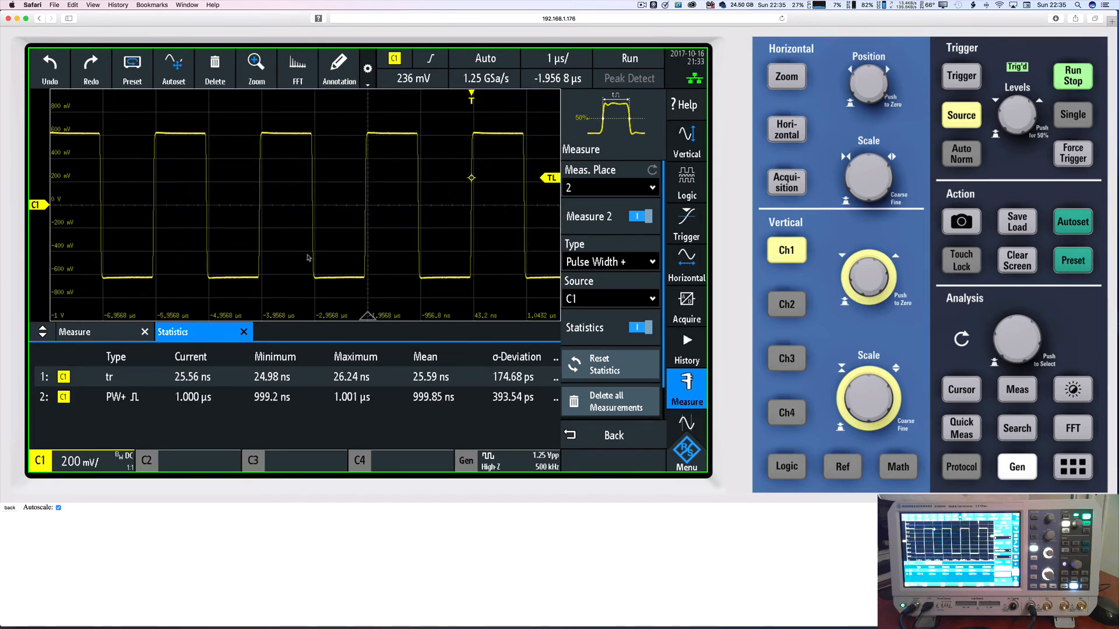
left_click(416, 300)
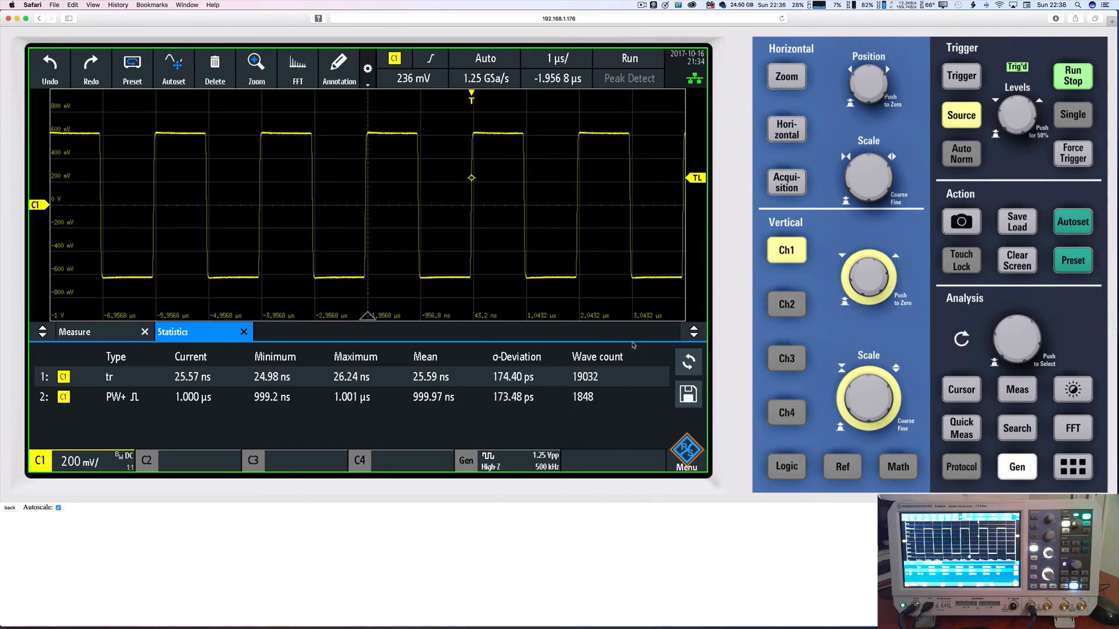
Reset the measurement statistics and inspect the statistics save dialog, closing it without saving.
left_click(688, 362)
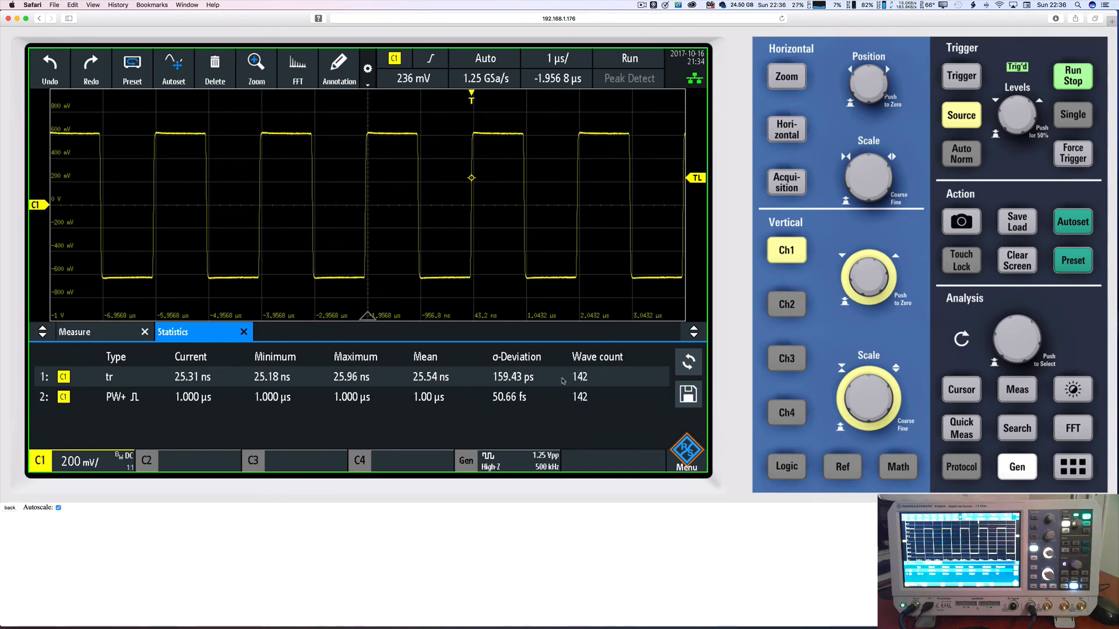
left_click(688, 397)
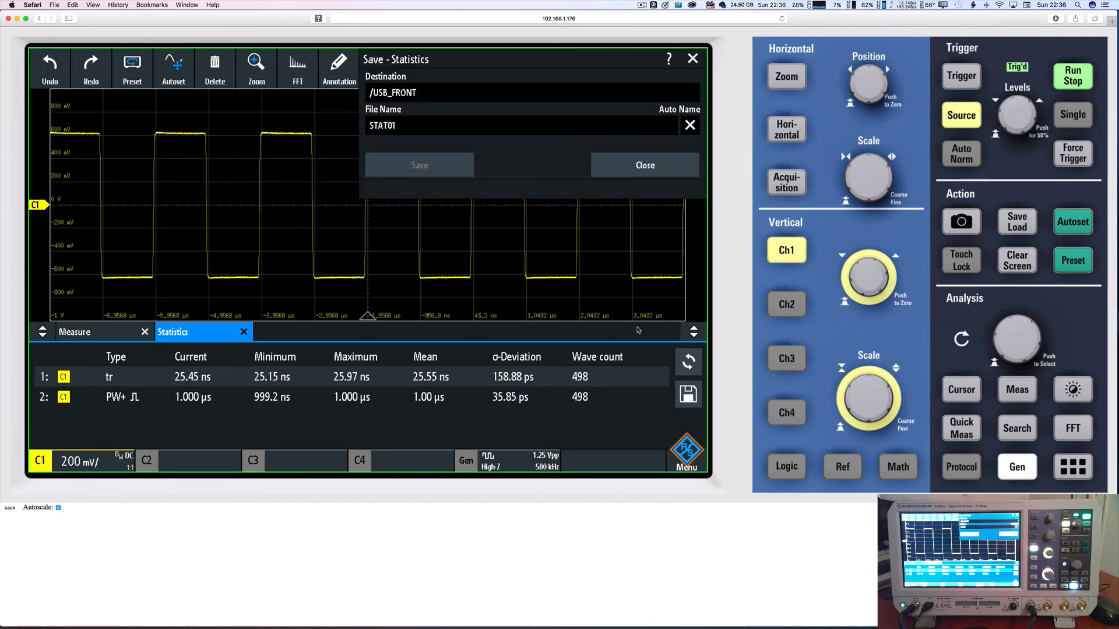
left_click_drag(398, 98, 211, 139)
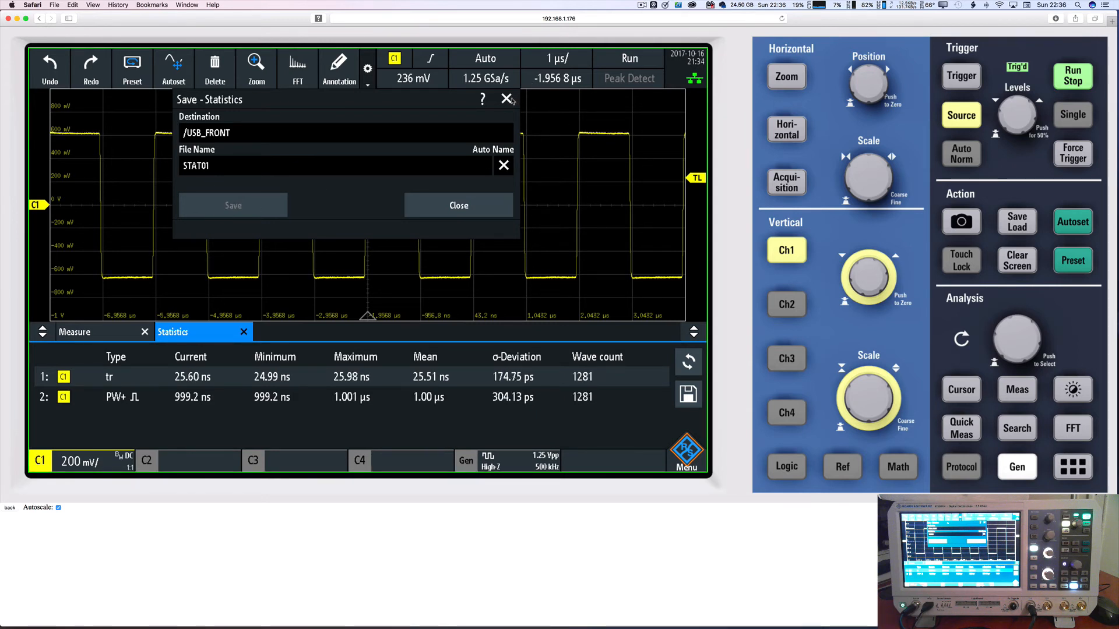
left_click(506, 99)
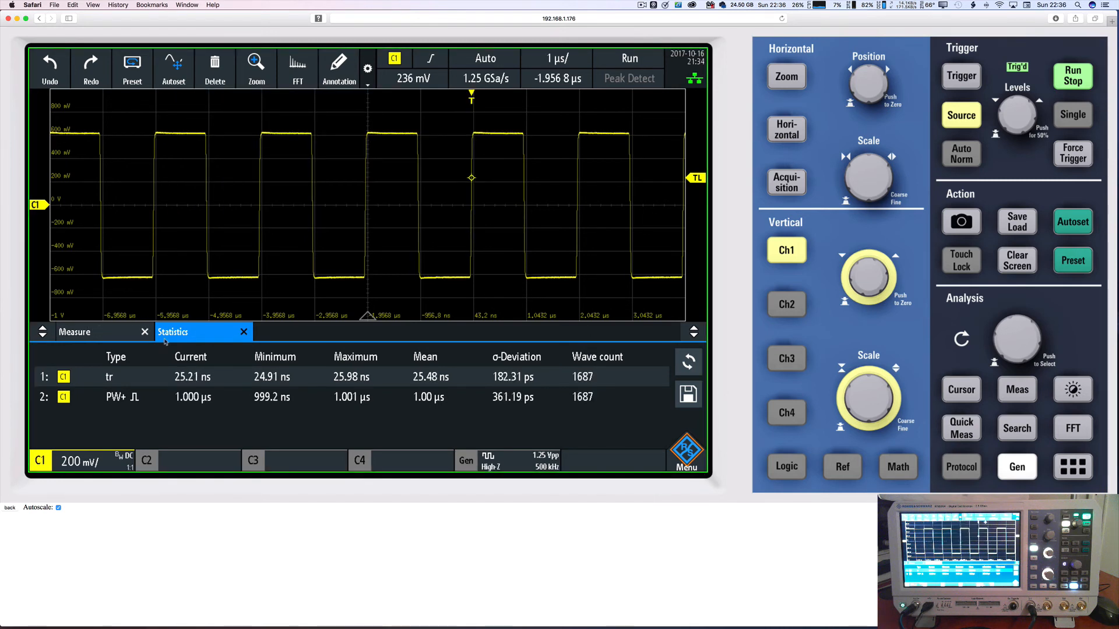
Resize the results area to leave more room for the waveform and show the Measure results.
left_click_drag(42, 331, 43, 302)
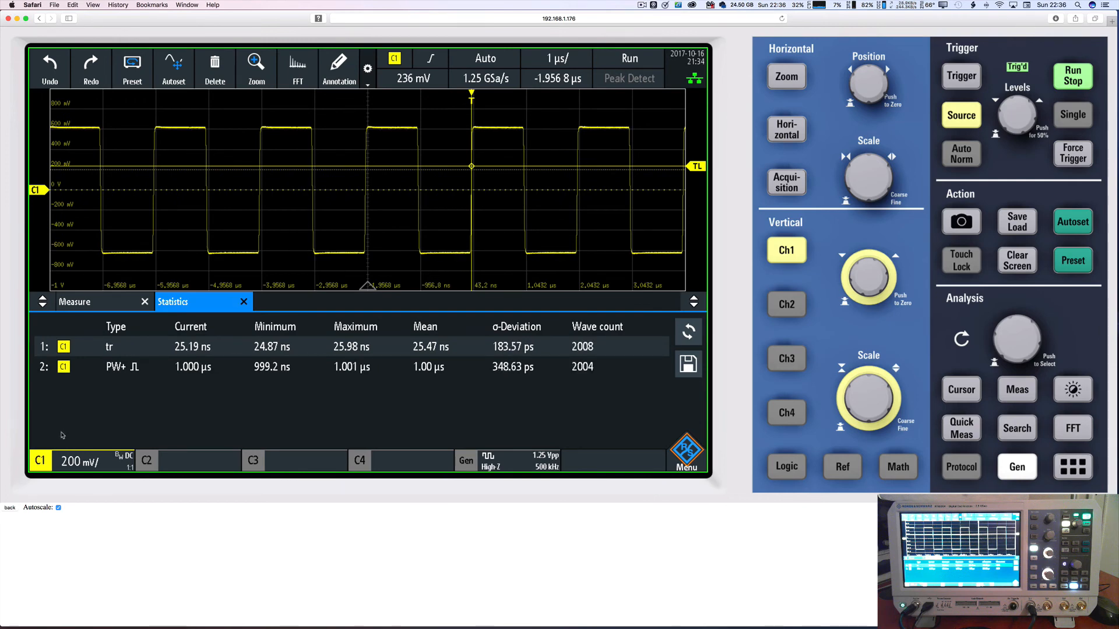
left_click_drag(43, 302, 49, 390)
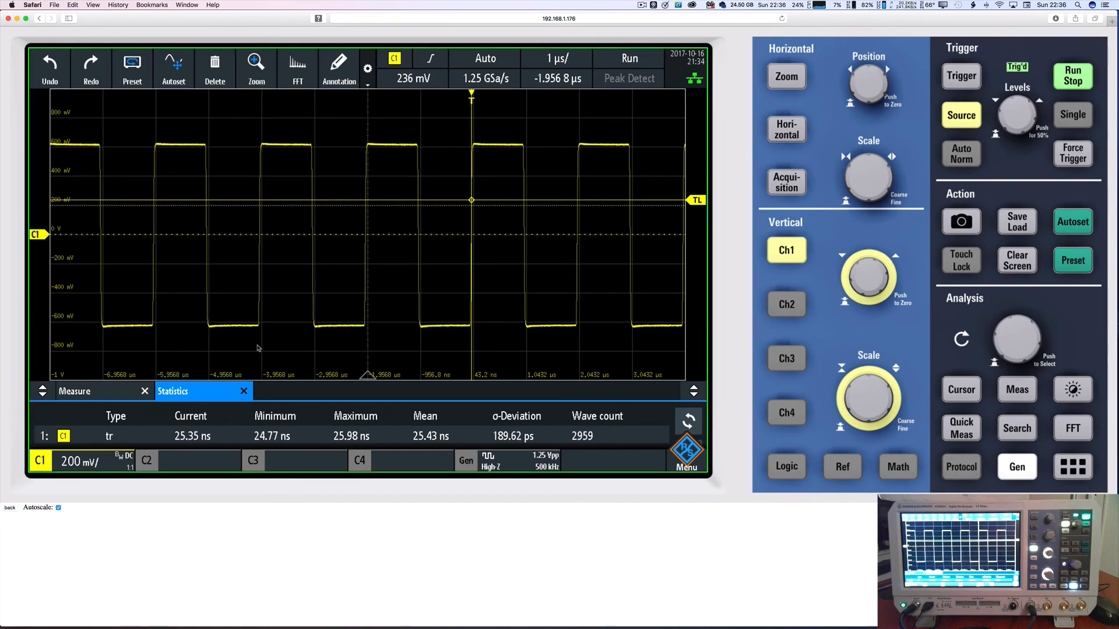
left_click(102, 392)
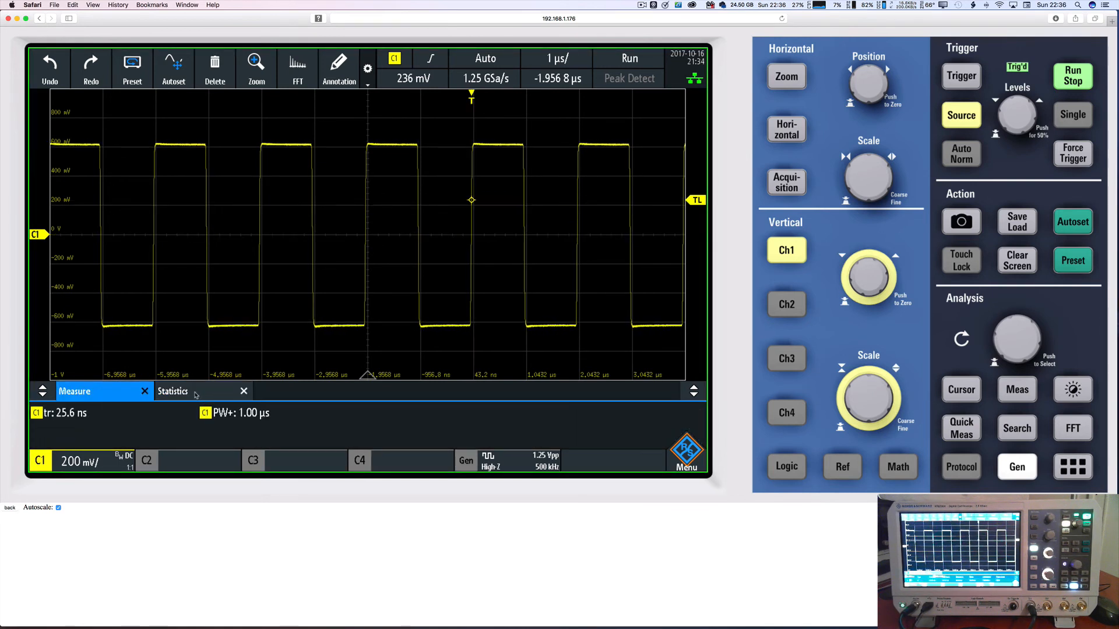
Compare the Statistics and Measure results, enlarging the results area until both measurements' statistics rows fit.
left_click(231, 391)
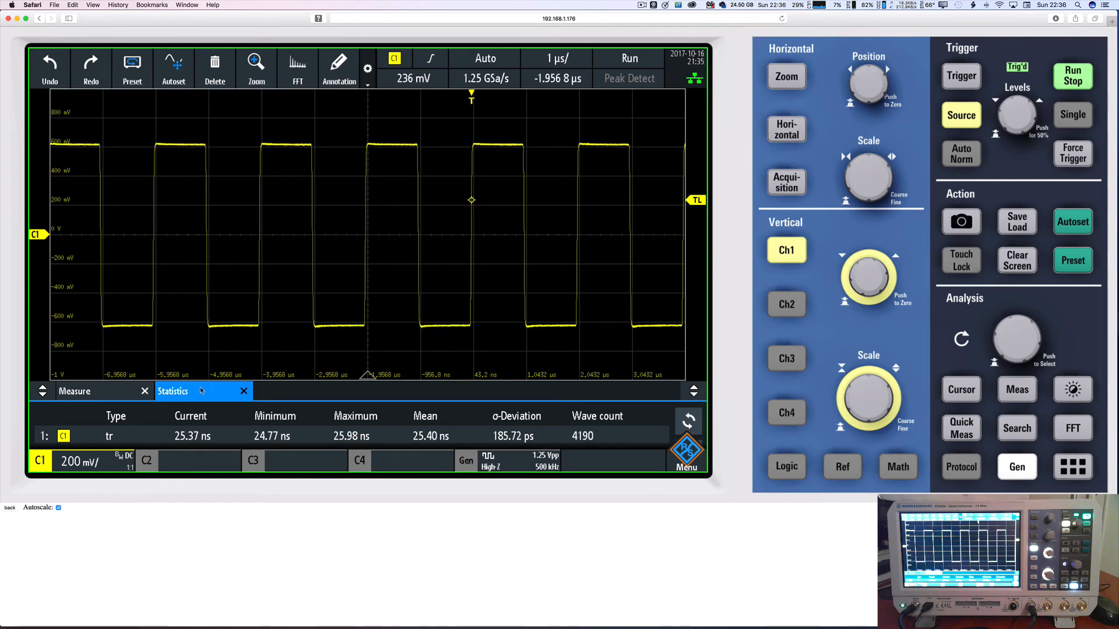
left_click(80, 394)
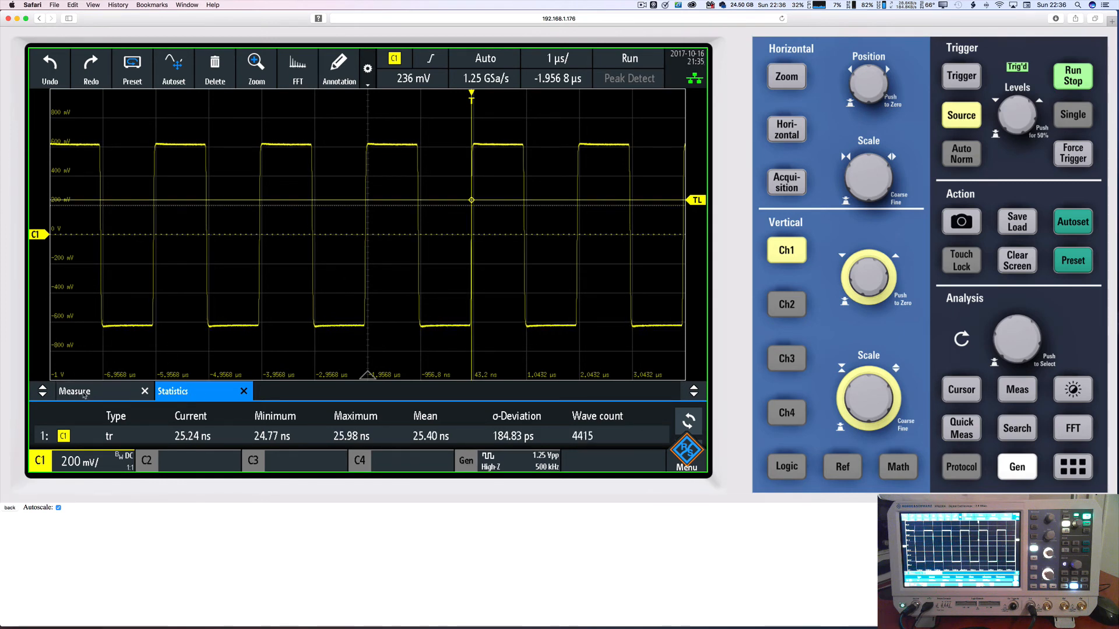
left_click(197, 394)
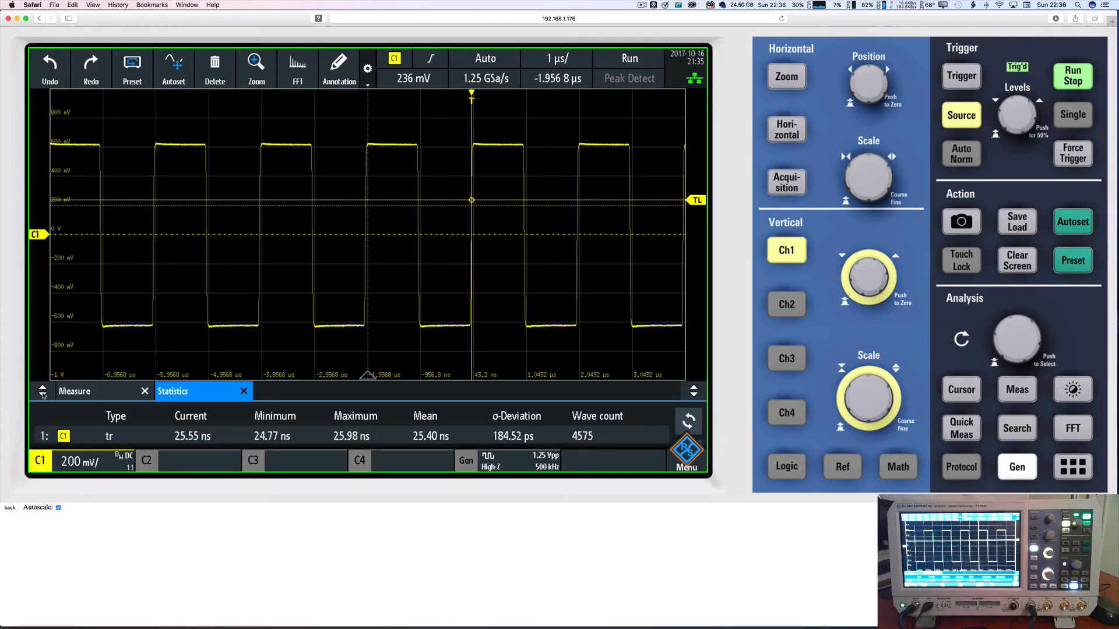
left_click_drag(43, 396, 88, 345)
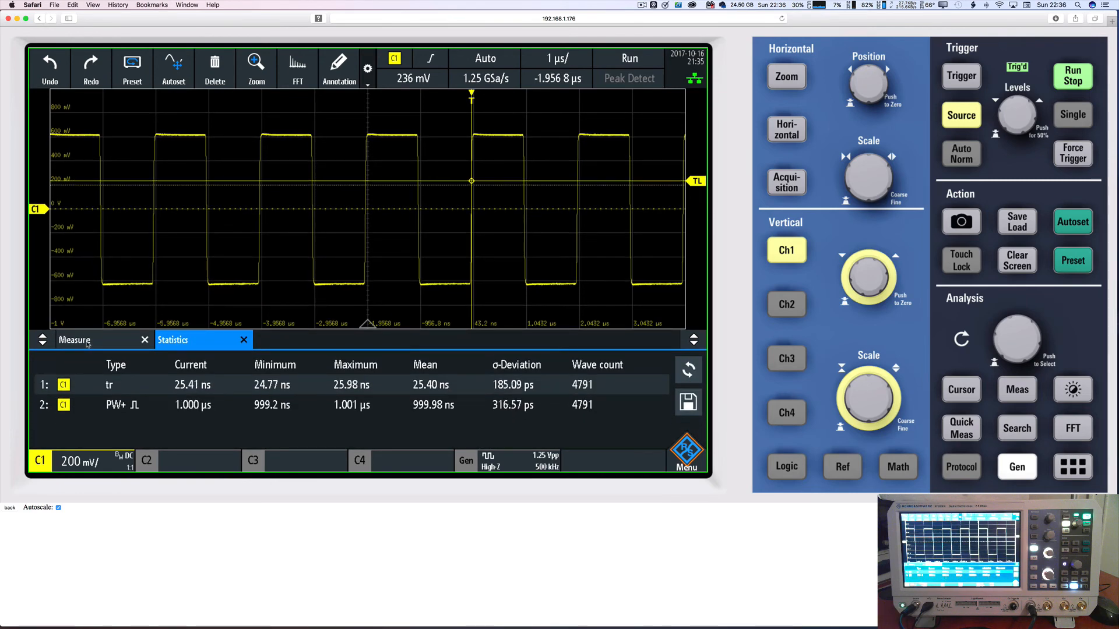
left_click(87, 344)
left_click(175, 343)
Close the Measure results, switch measurement 2 (Pulse Width + on C1) back on, and show its statistics with the settings closed.
left_click(144, 340)
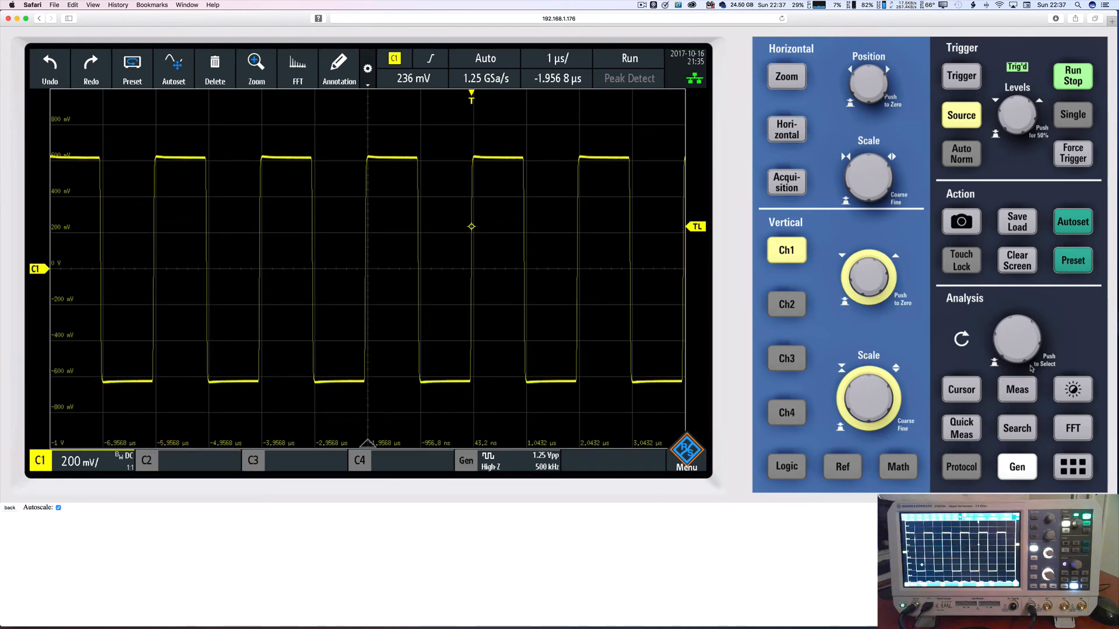
left_click(1028, 395)
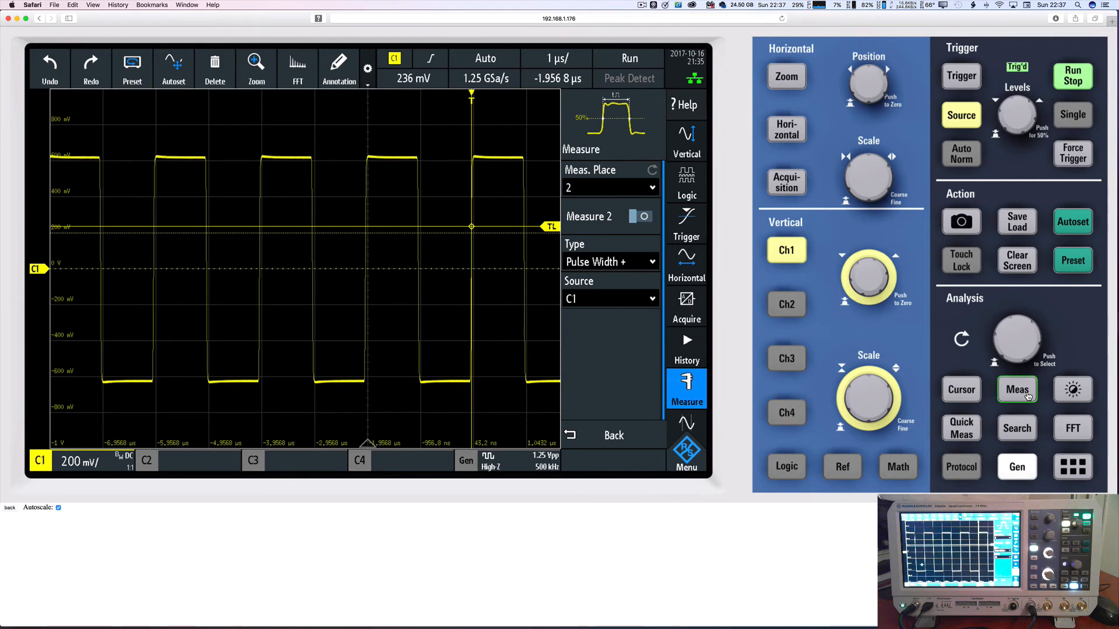
left_click(637, 217)
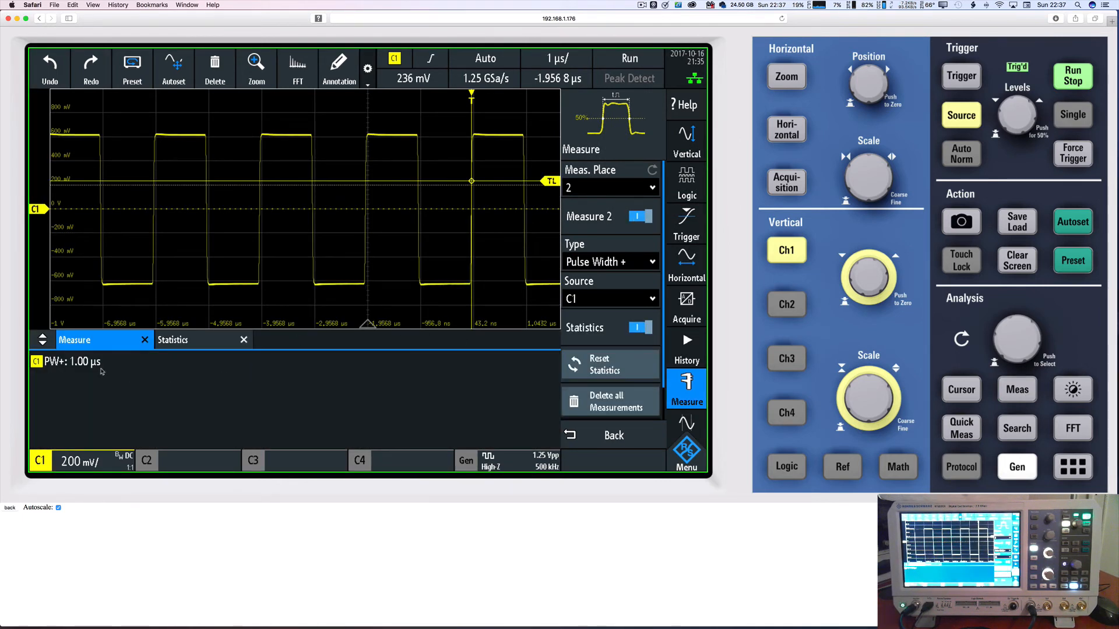
left_click(192, 339)
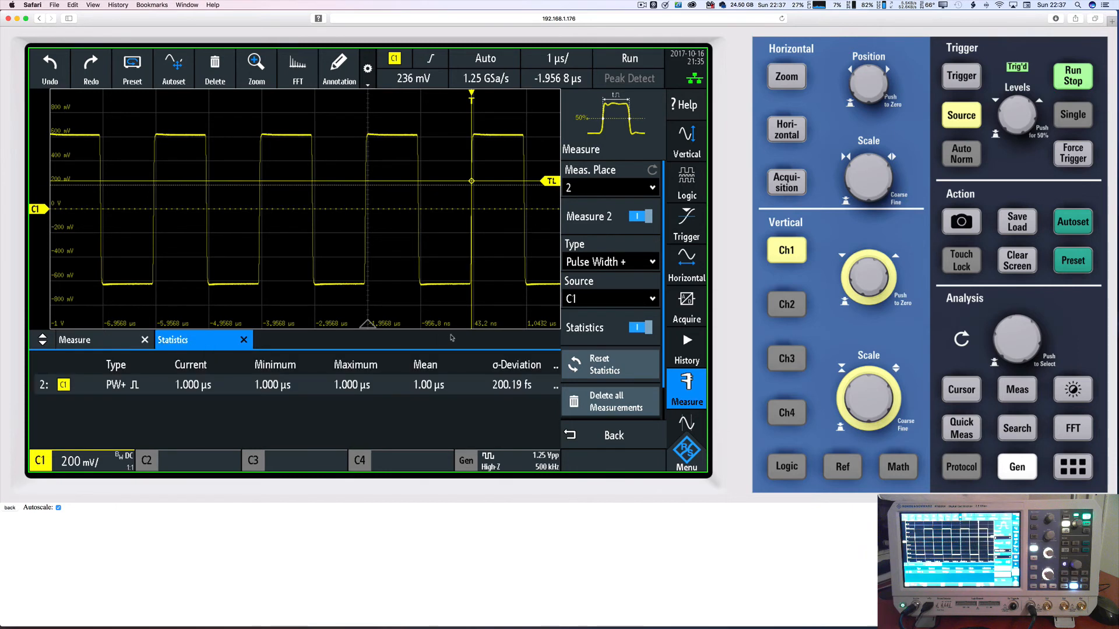
left_click(491, 249)
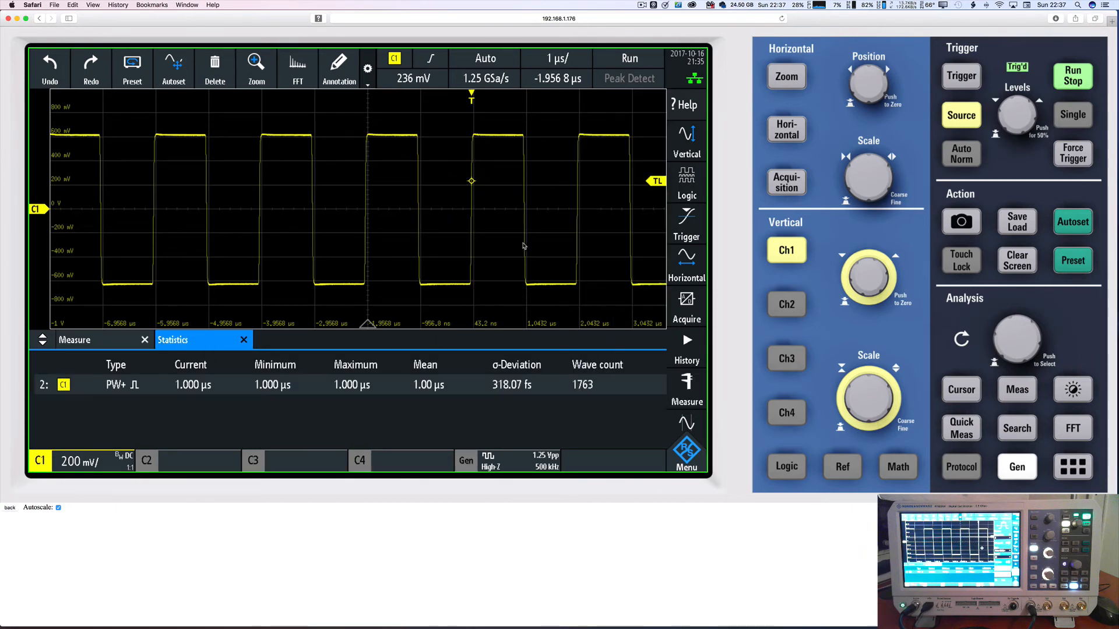
Shrink the results area in the Measure view, enlarge it well up the screen in Statistics, and compare both views.
left_click(59, 342)
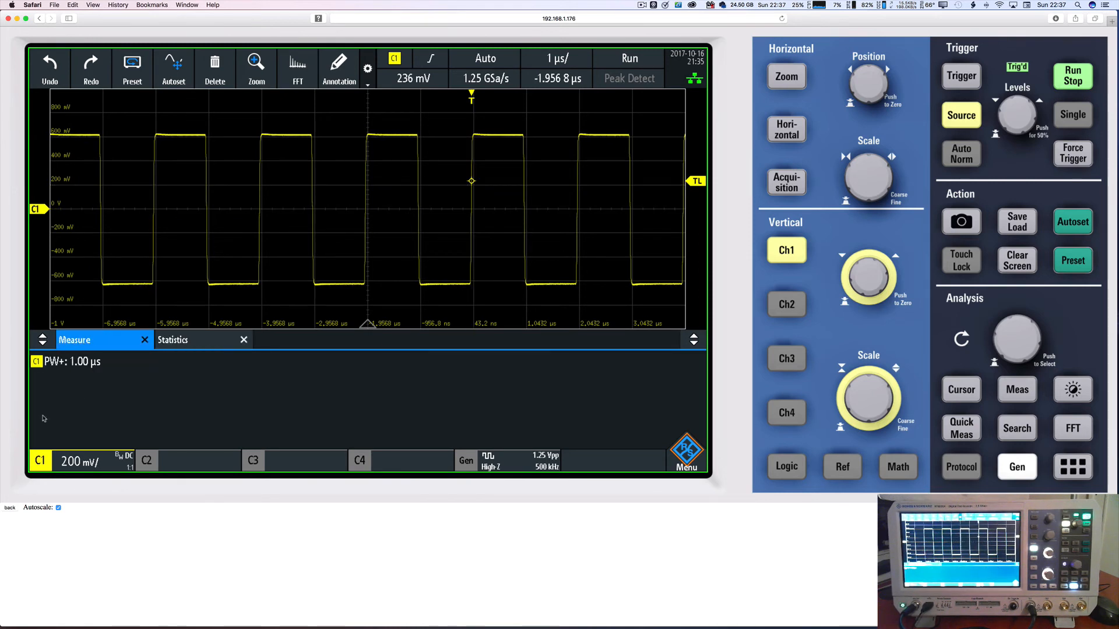
left_click_drag(42, 344, 40, 418)
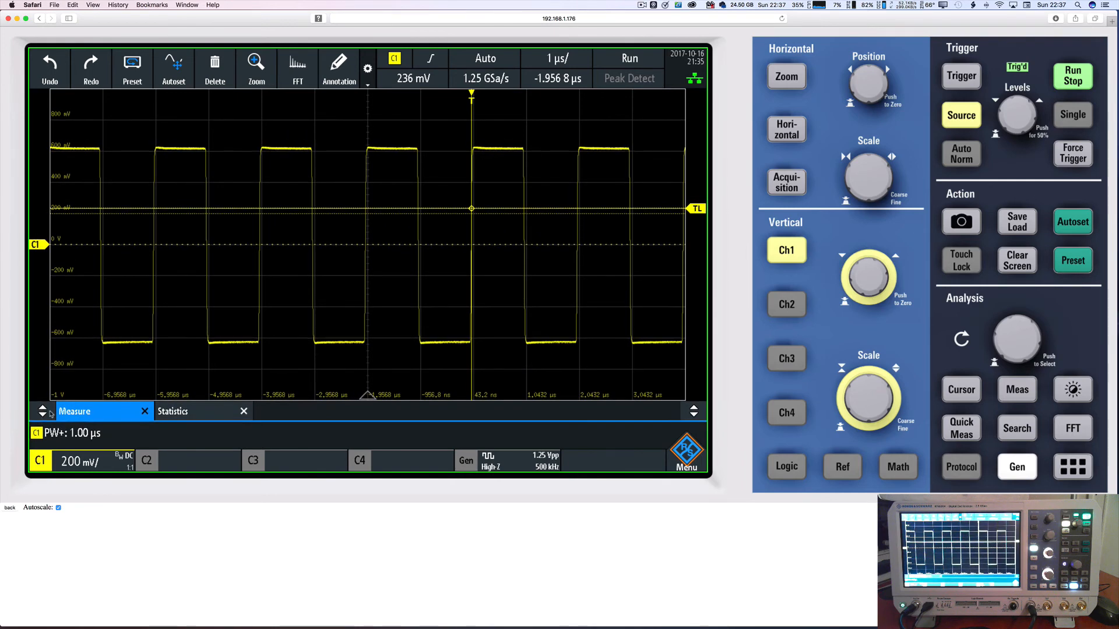
left_click(175, 411)
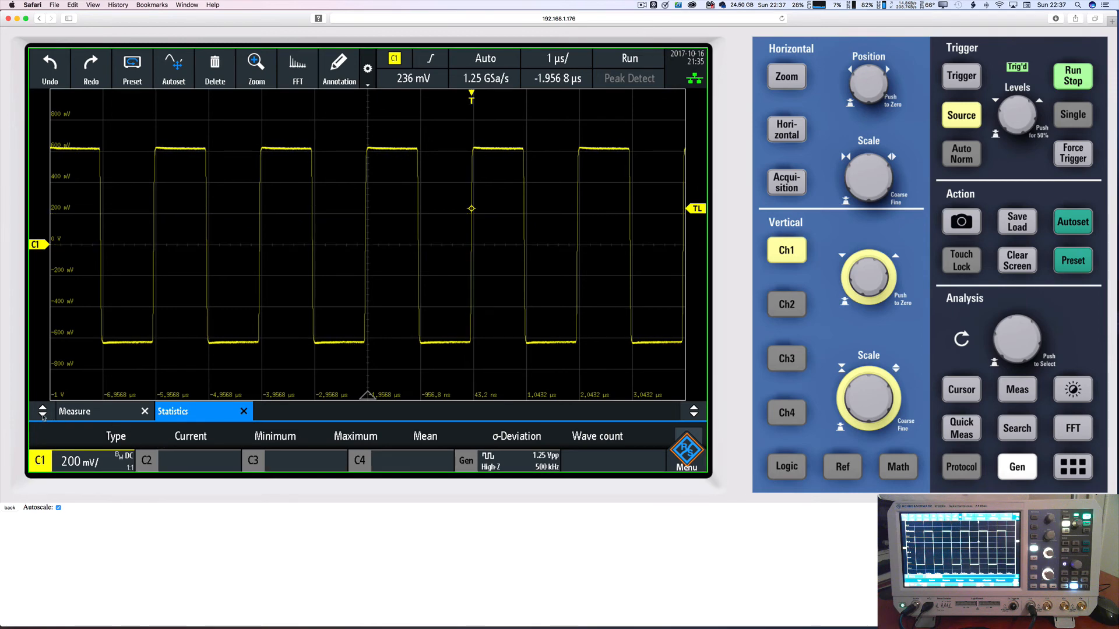
left_click_drag(42, 411, 63, 280)
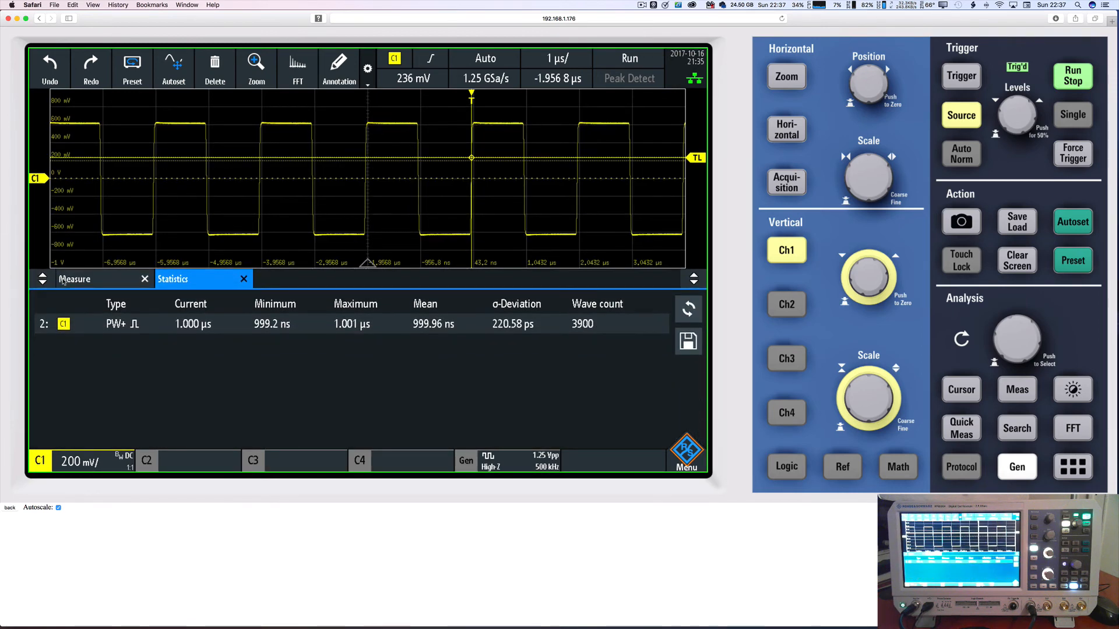
left_click(91, 281)
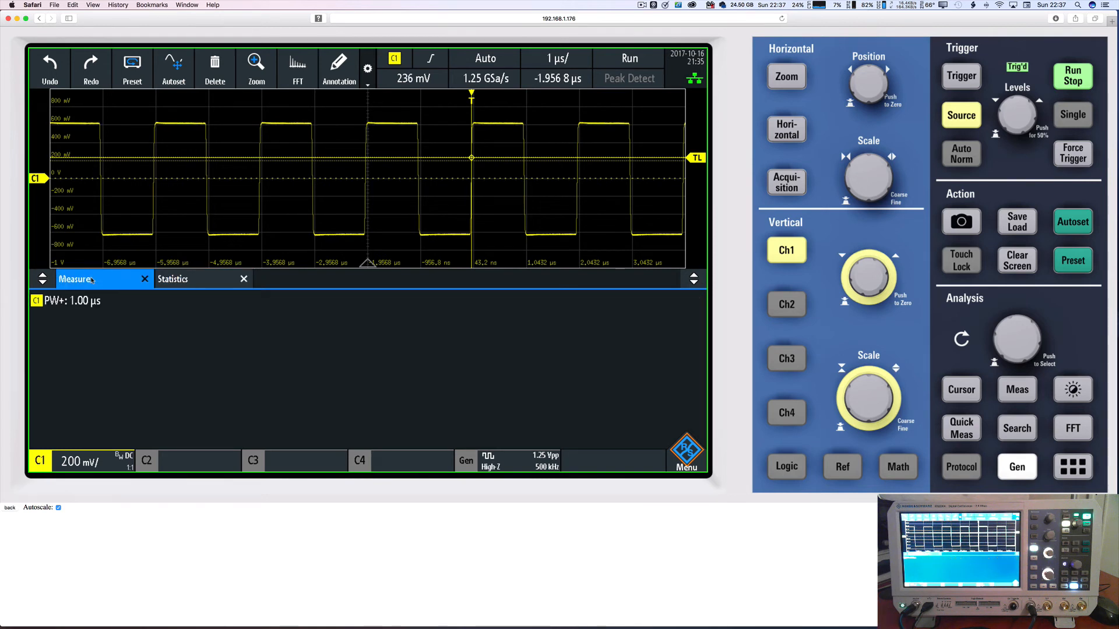
left_click(210, 282)
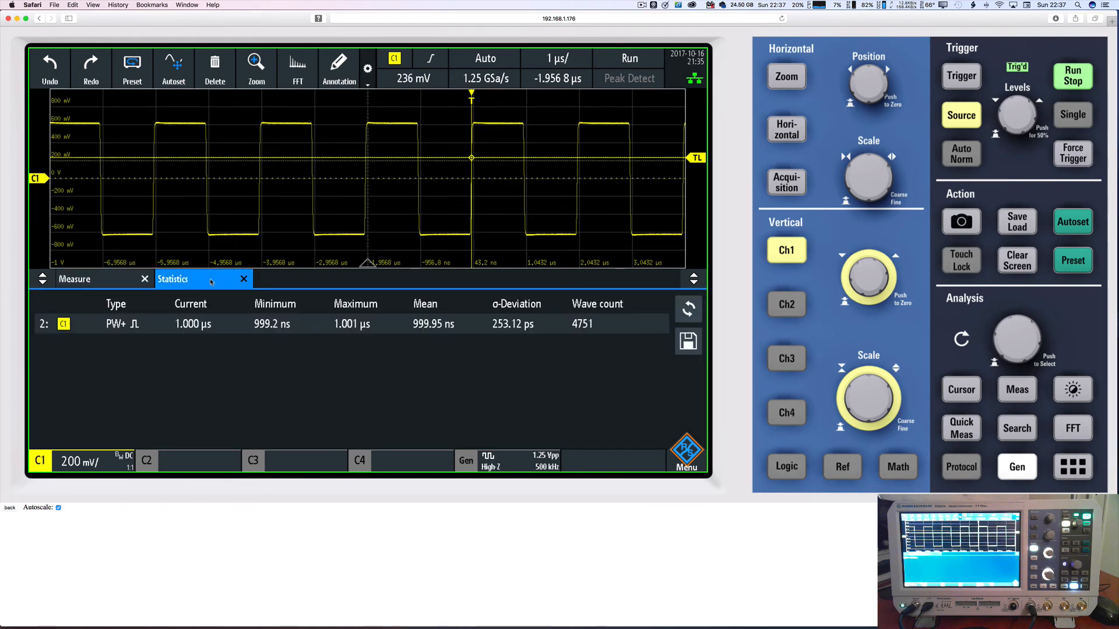
Reduce the results area to a single line in the Measure view, and enlarge it again for the Statistics table.
left_click(93, 280)
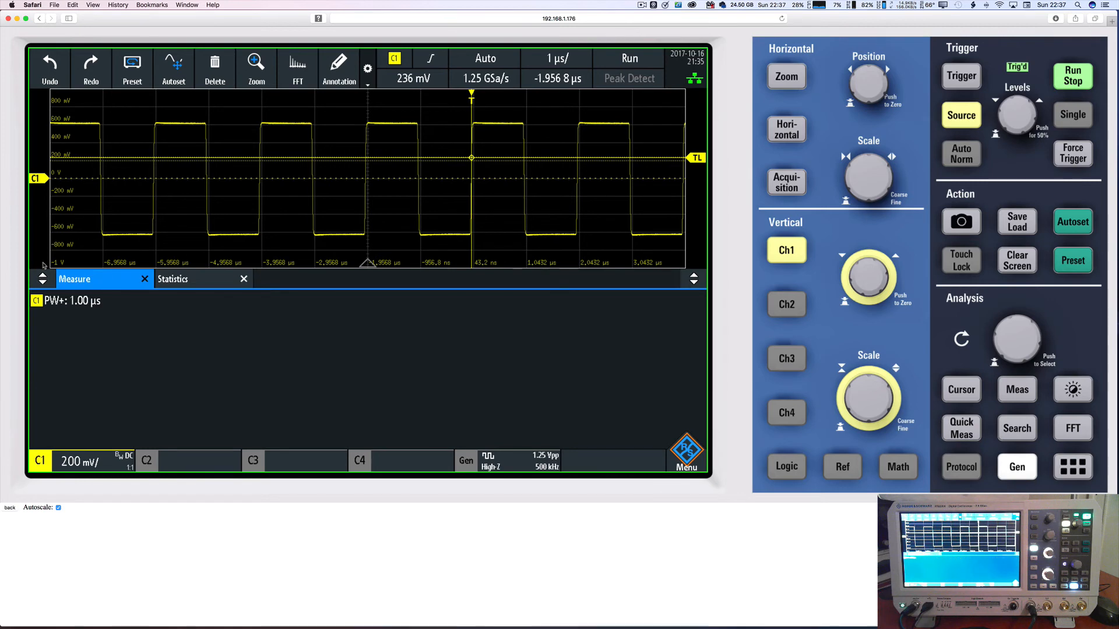
left_click_drag(76, 361, 77, 289)
left_click(183, 290)
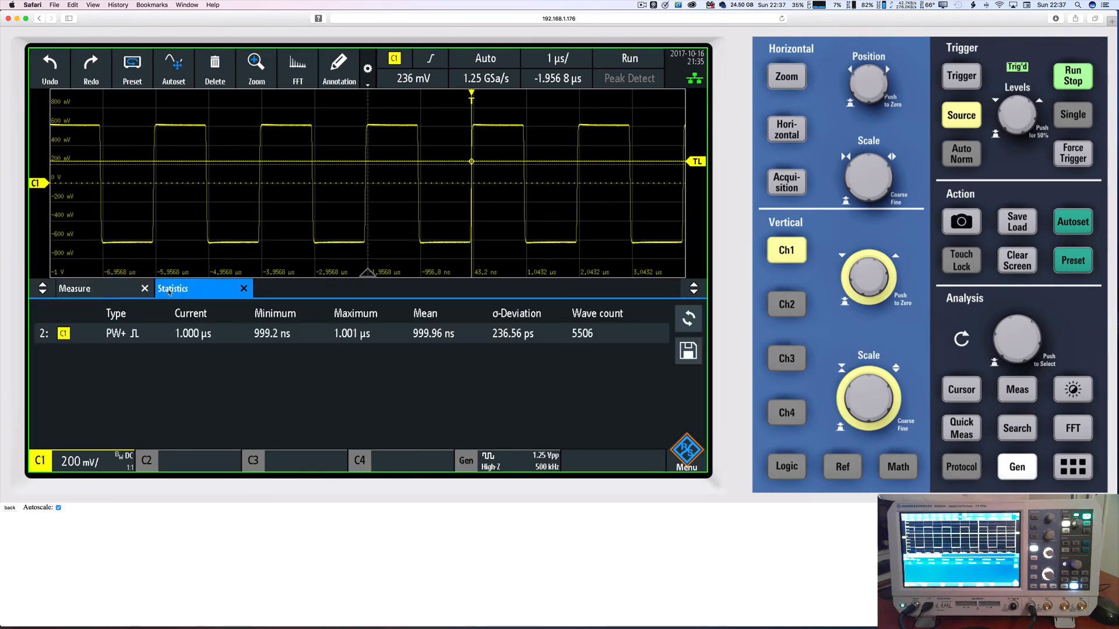
left_click_drag(41, 289, 53, 396)
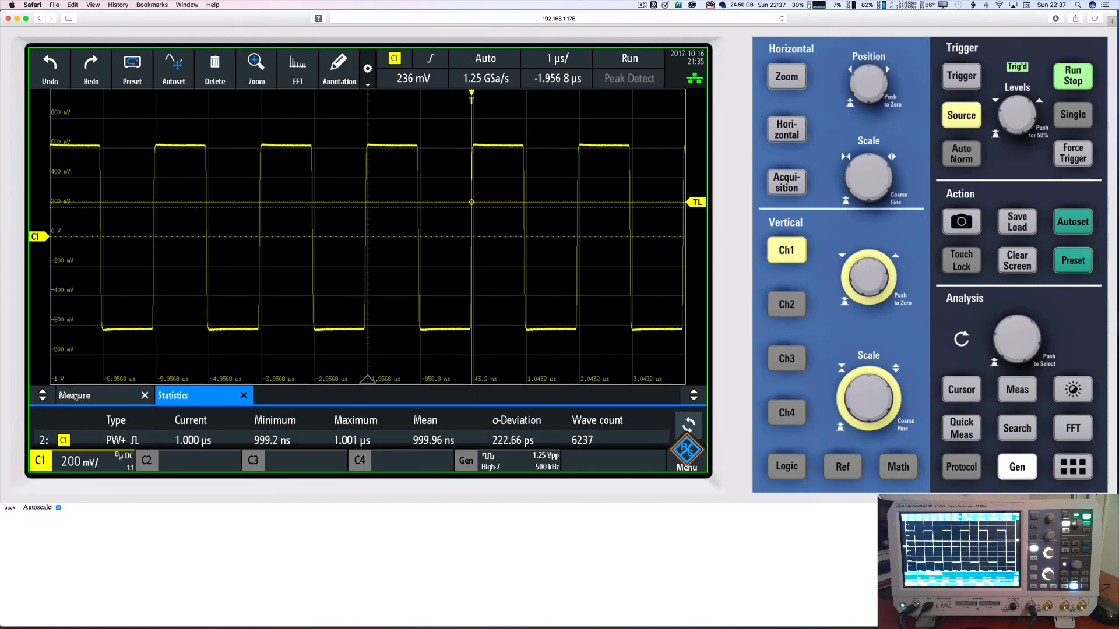
left_click(76, 397)
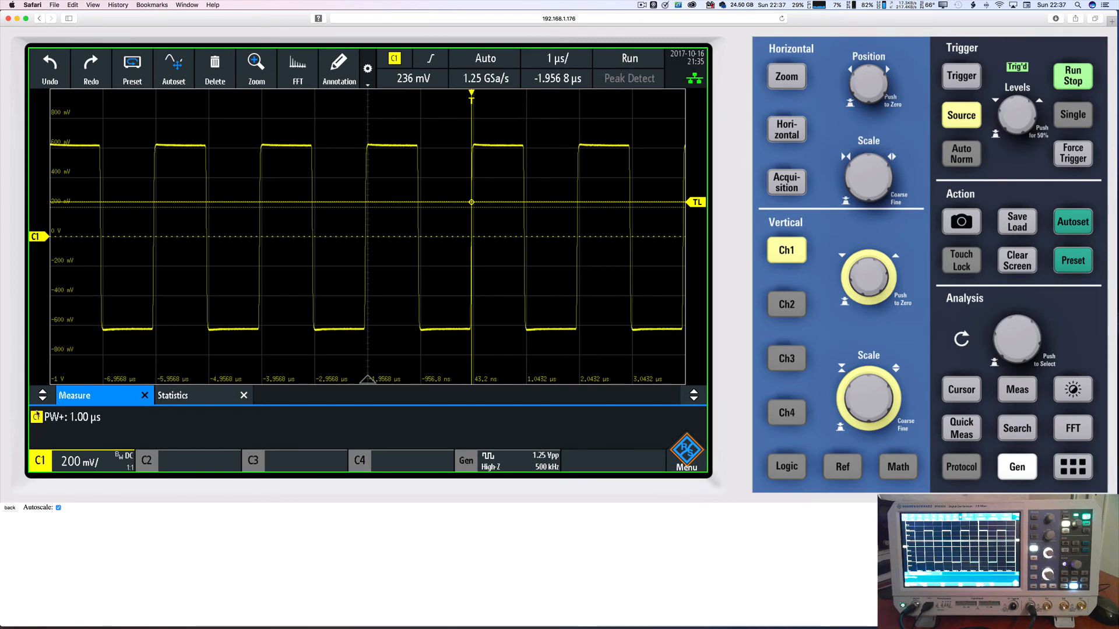
left_click_drag(38, 402, 38, 425)
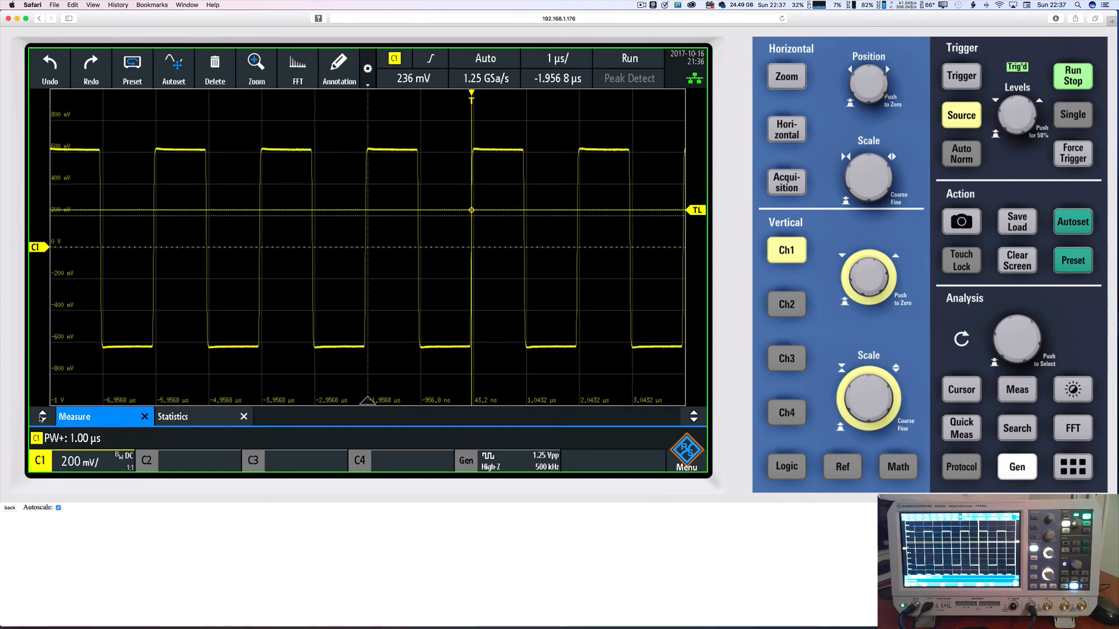
left_click(175, 417)
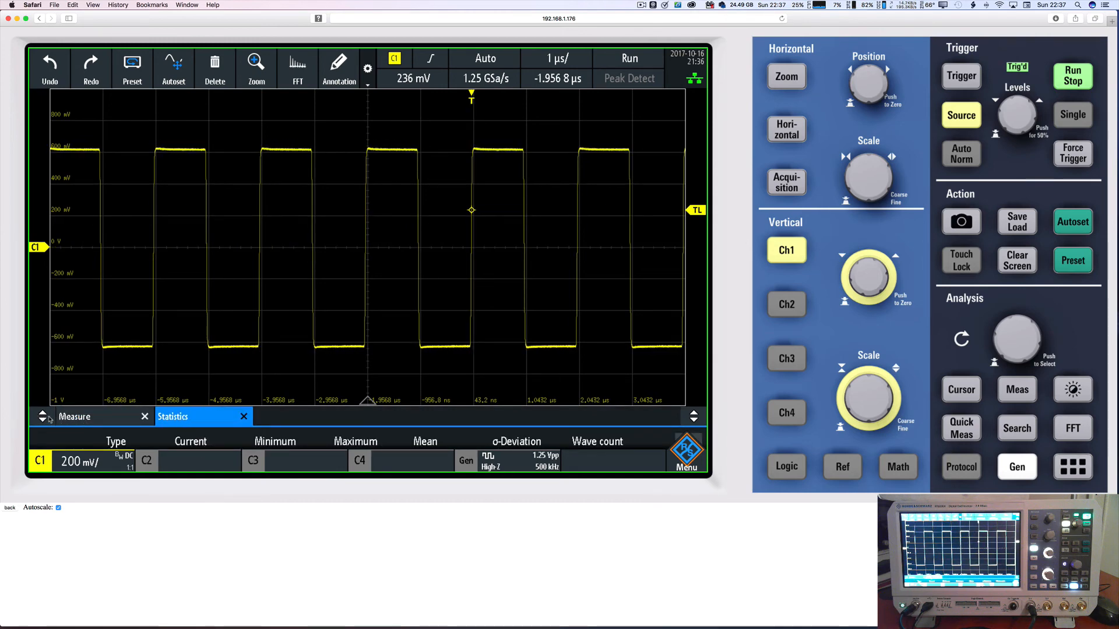
left_click_drag(48, 418, 48, 358)
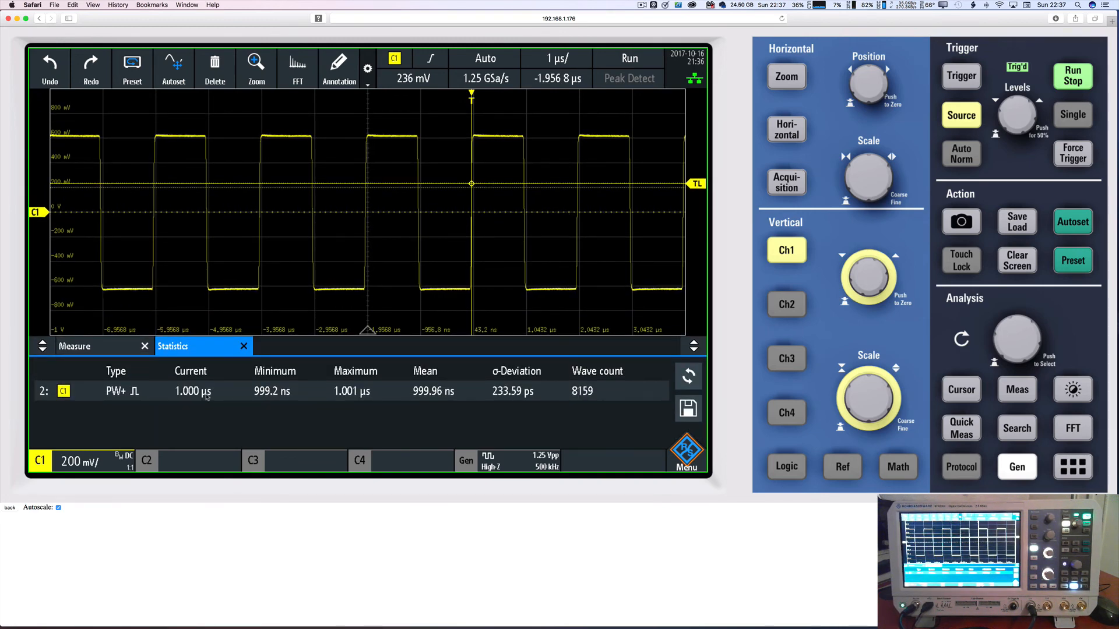
Alternate between the Measure and Statistics views while adjusting the height of the results area, ending on Statistics.
left_click(98, 345)
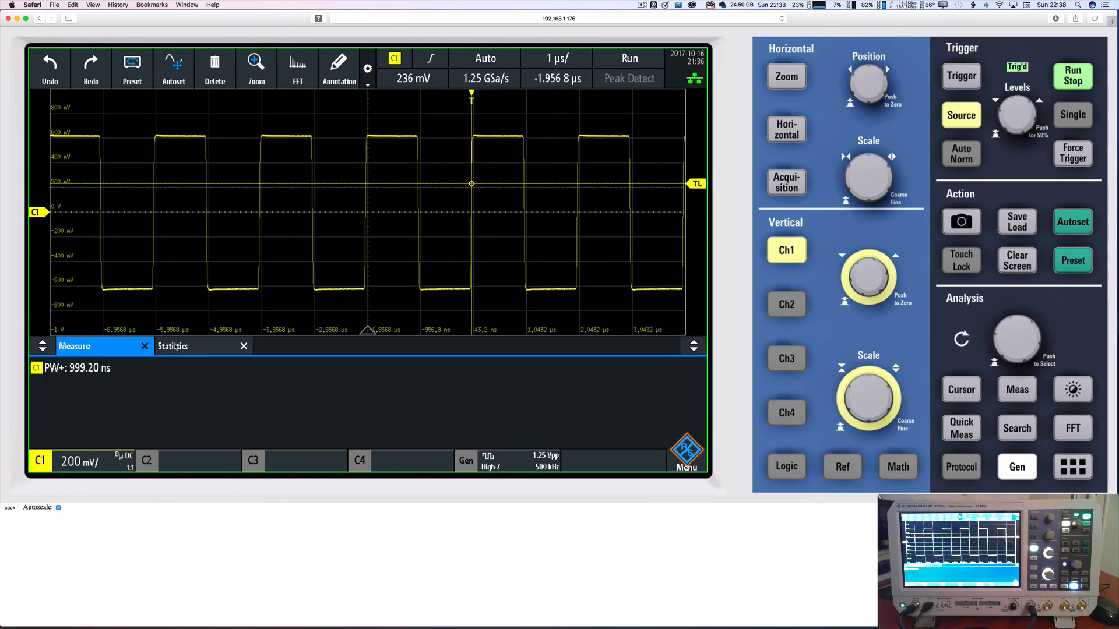
left_click(231, 350)
left_click(122, 346)
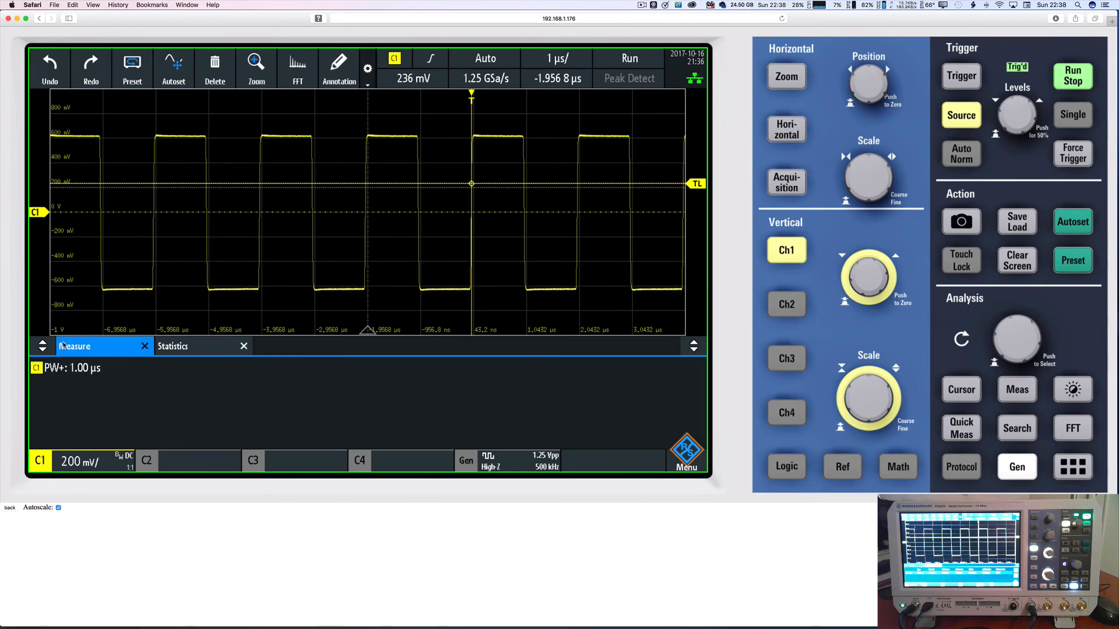
mouse_move(43, 346)
left_mouse_down()
mouse_move(41, 312)
mouse_move(37, 354)
mouse_move(34, 294)
mouse_move(28, 357)
left_mouse_up()
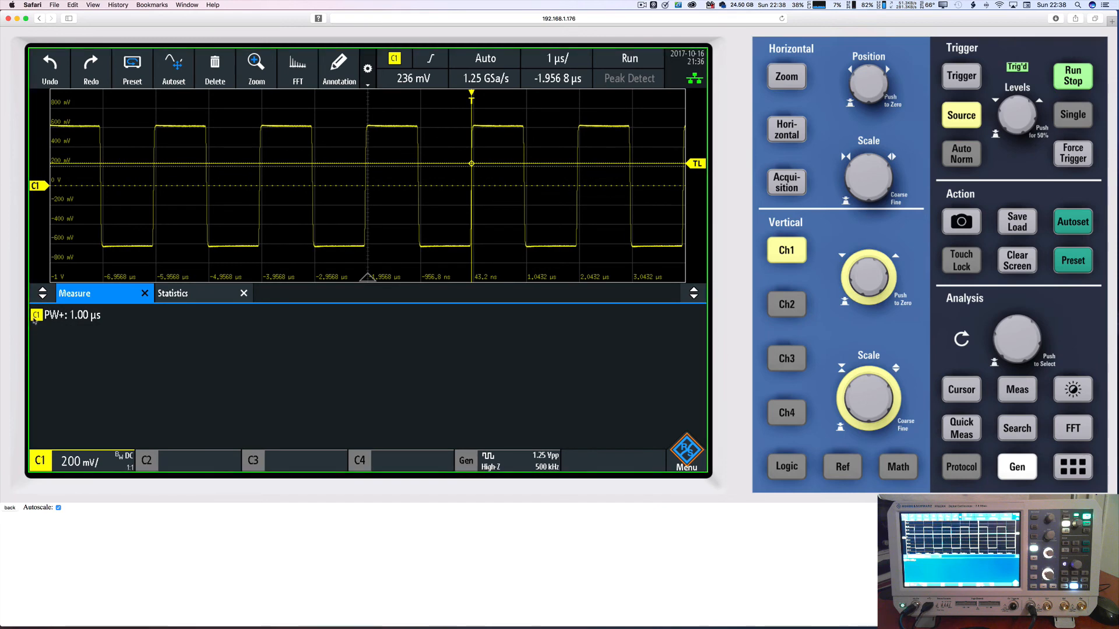
left_click(192, 358)
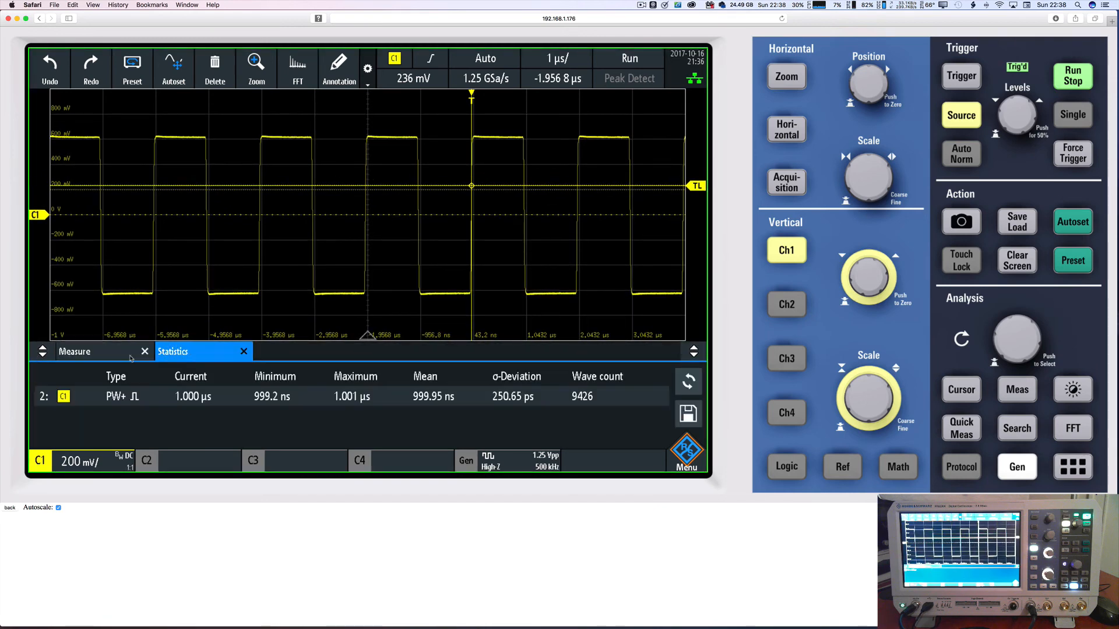
left_click(130, 353)
left_click(172, 359)
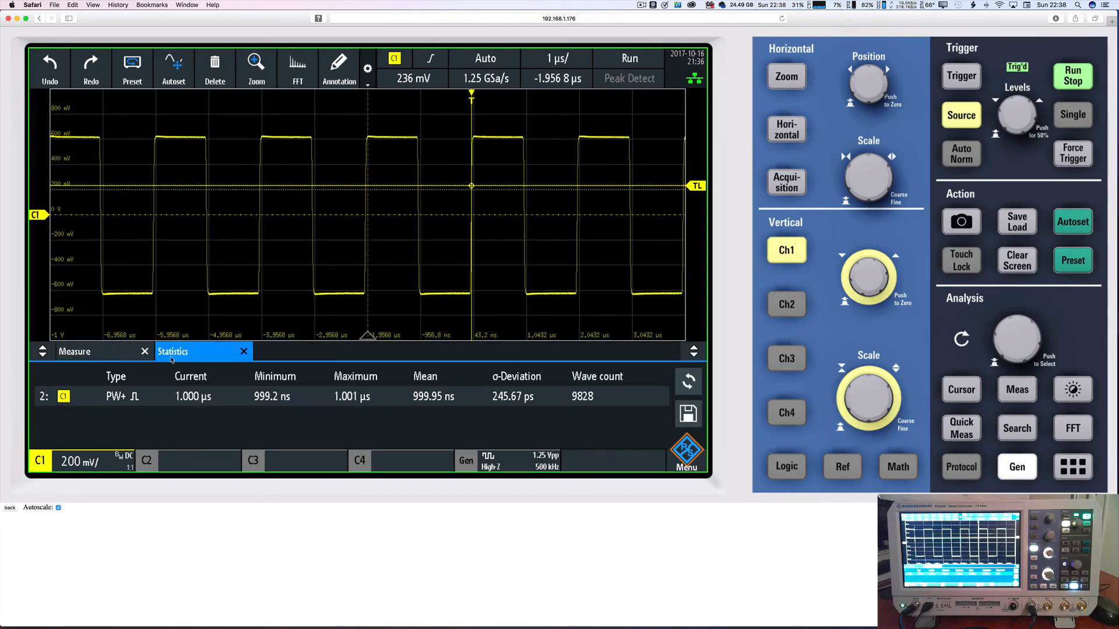
left_click(129, 353)
left_click(195, 353)
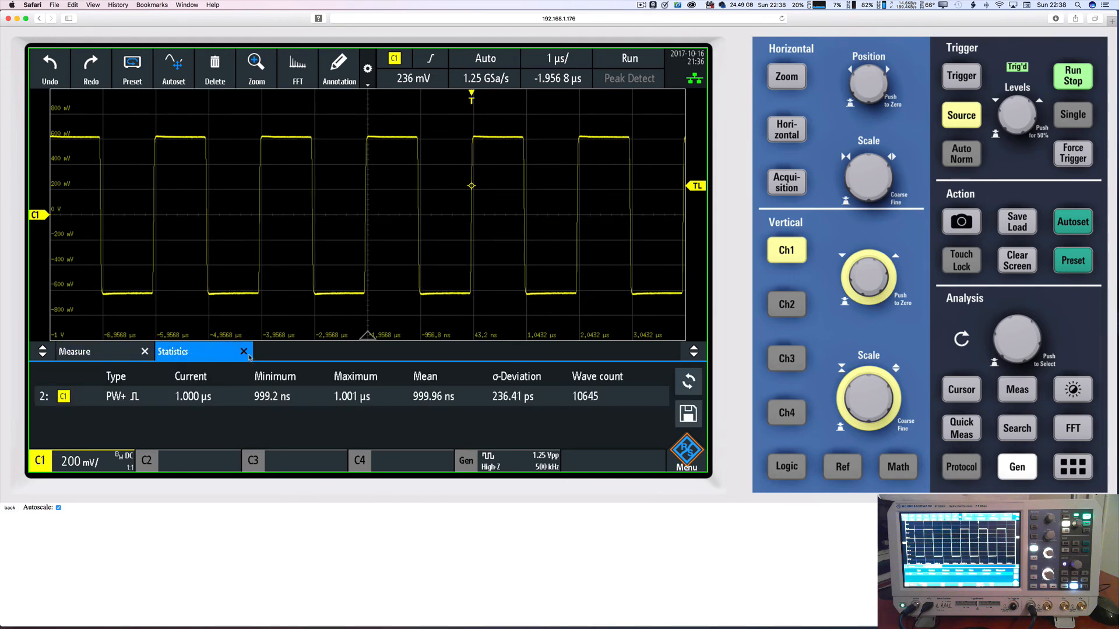
left_click(99, 352)
left_click(181, 354)
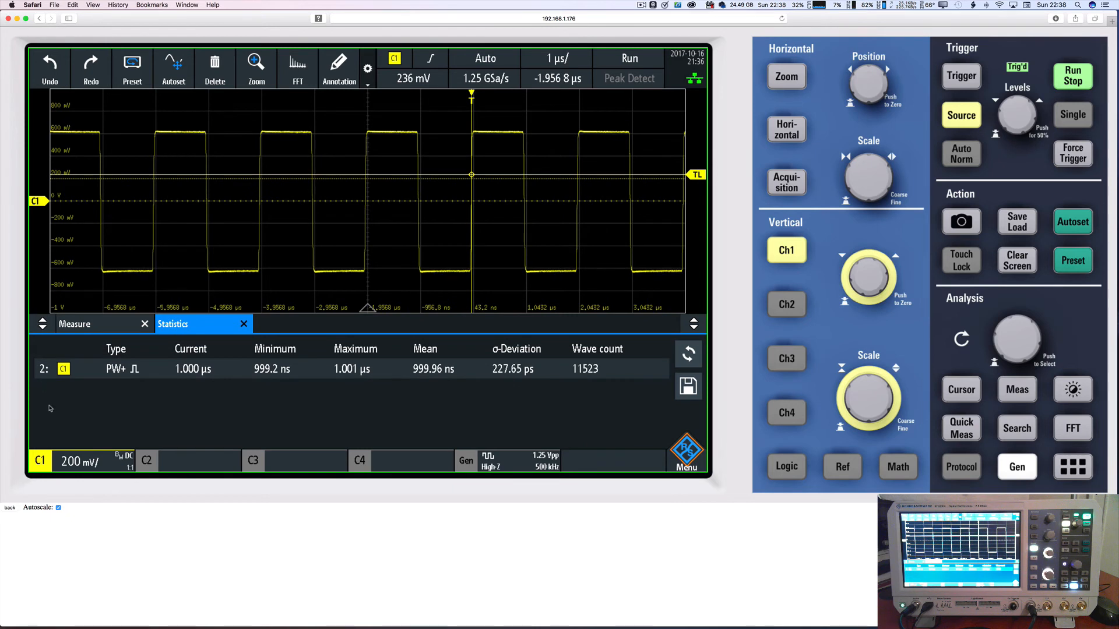
Shrink the results area, compare the Measure and Statistics views once more, and close Statistics so only the pulse width measurement remains.
left_click(72, 322)
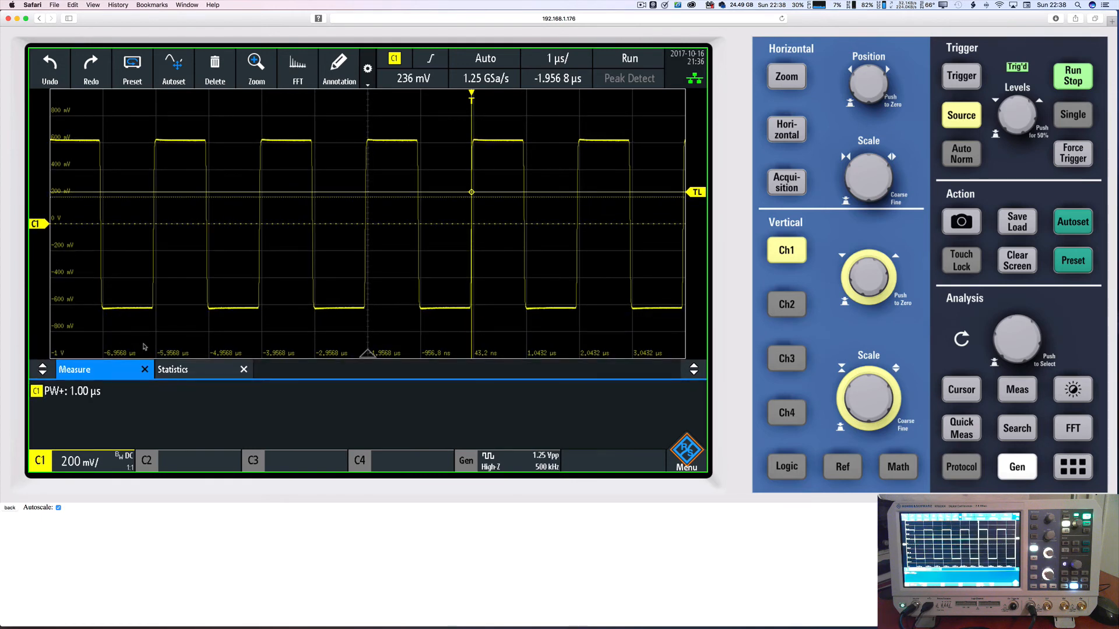
left_click(201, 372)
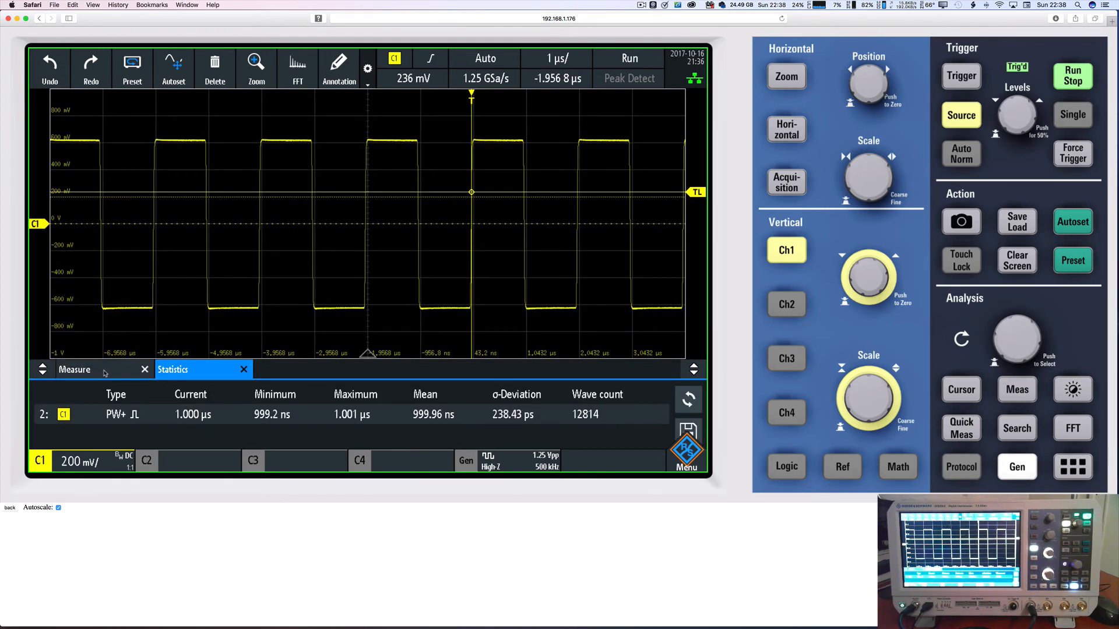
left_click(114, 376)
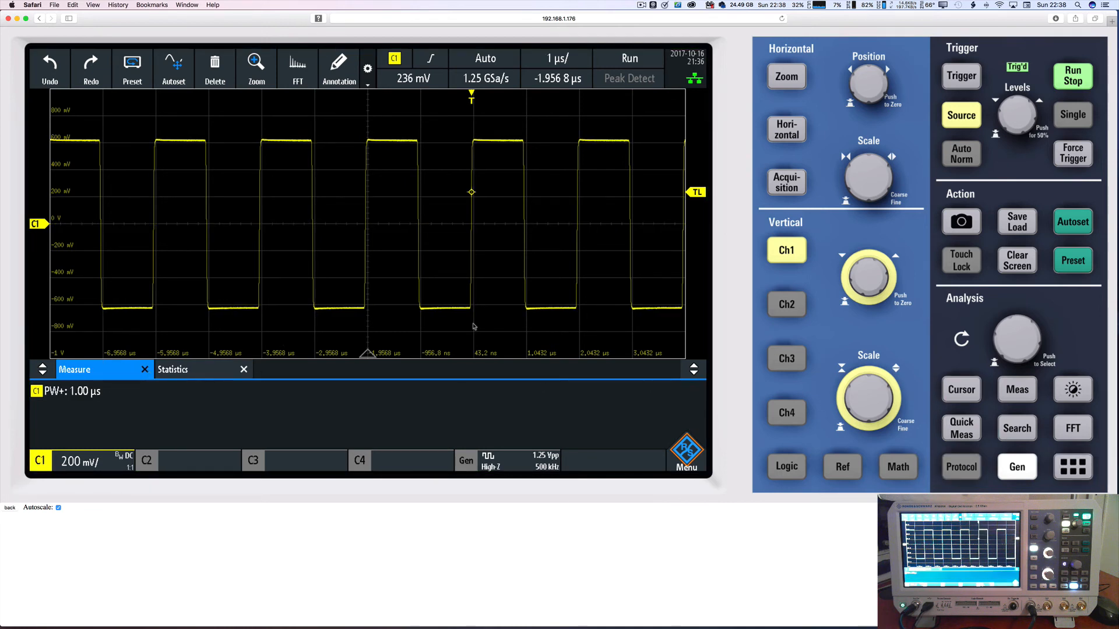
left_click(244, 370)
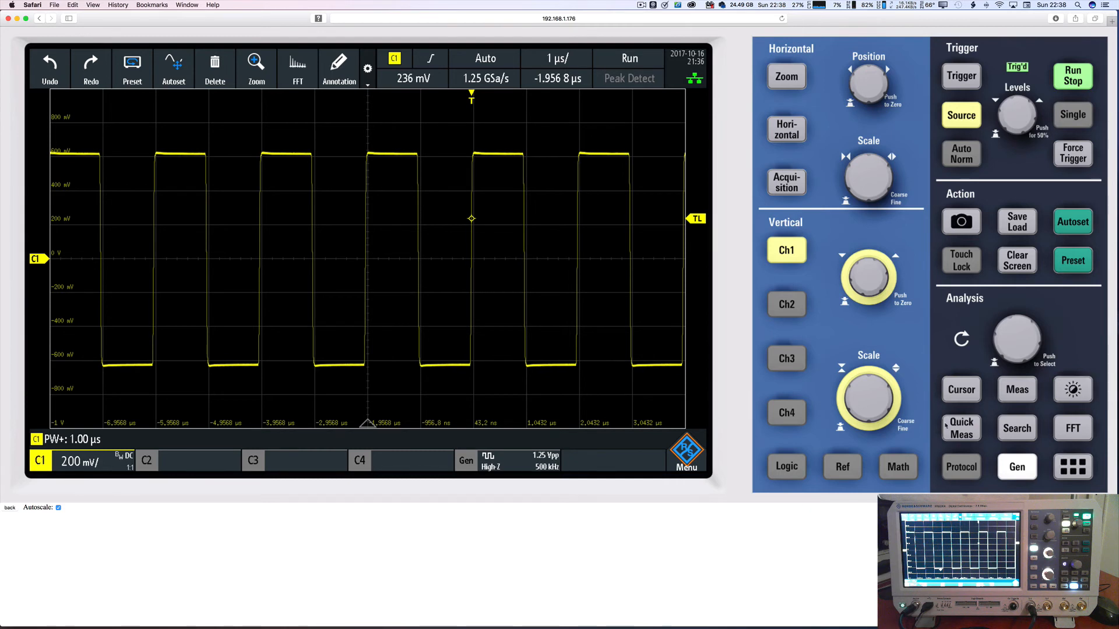
Enable waveform search on channel C1 and review the available search types, keeping Edge selected.
left_click(1017, 428)
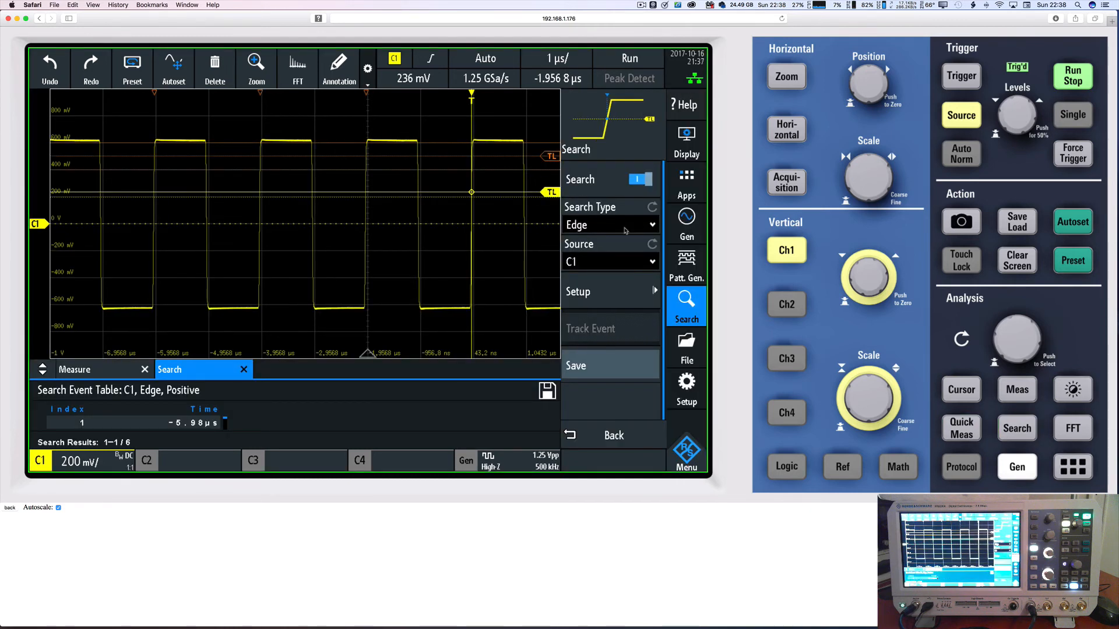
left_click(604, 226)
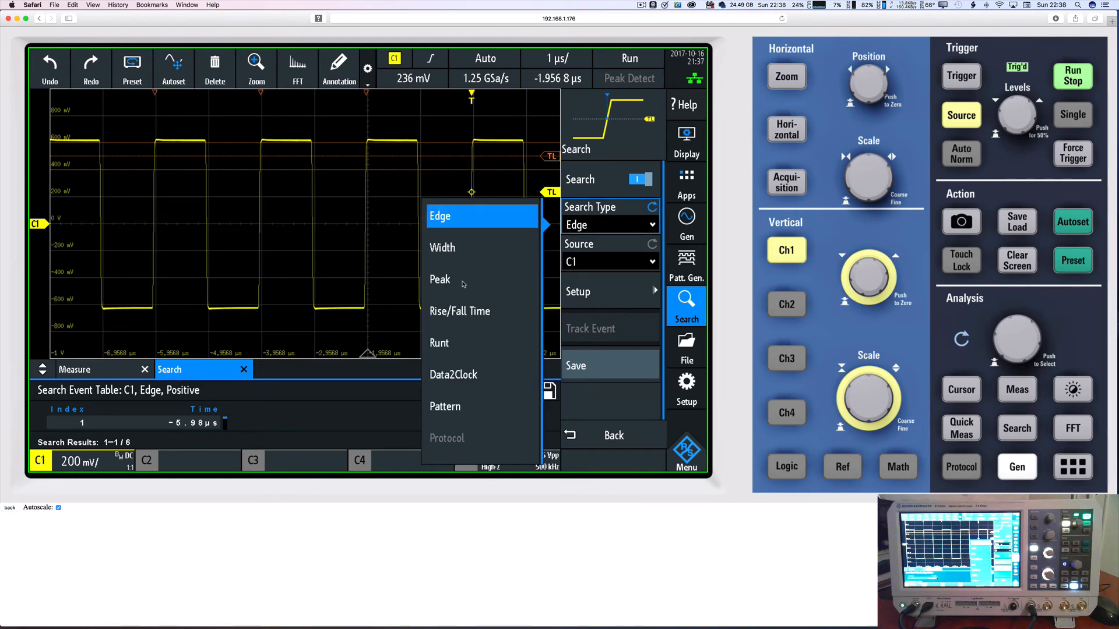
left_click(594, 227)
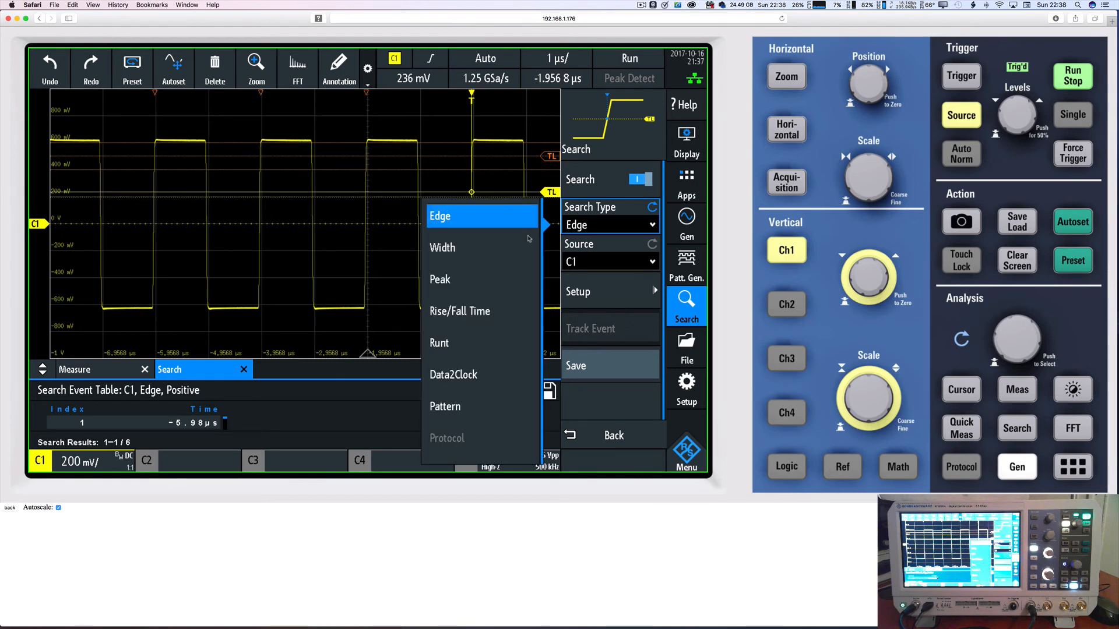
left_click(464, 224)
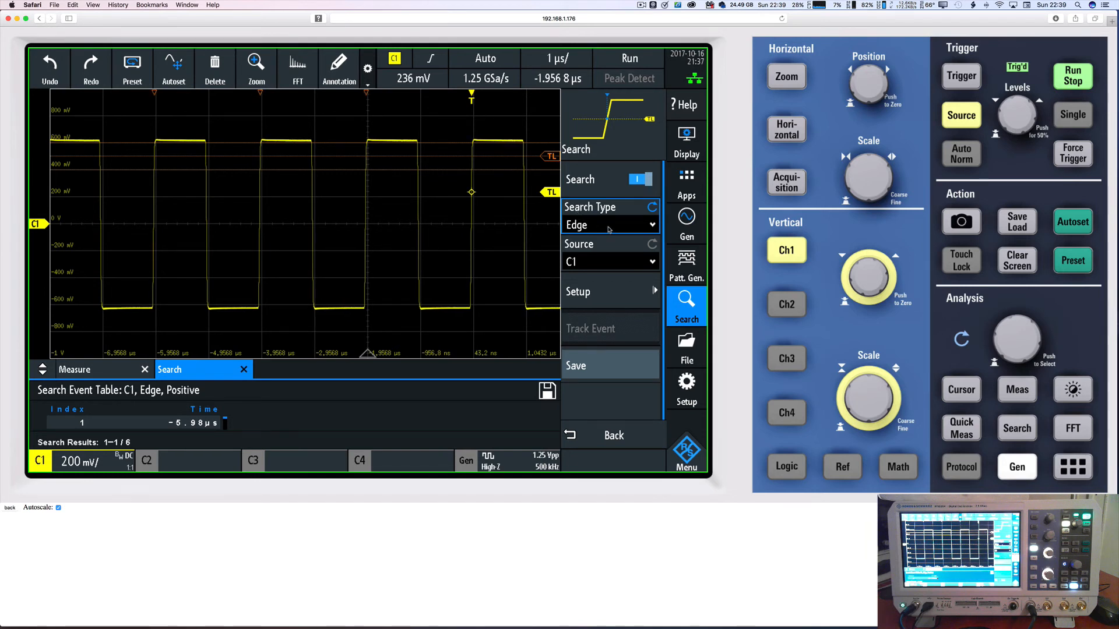
Switch the search type to Width and view its polarity, level, hysteresis and comparison setup.
left_click(608, 227)
scroll(610, 230, "down", 1)
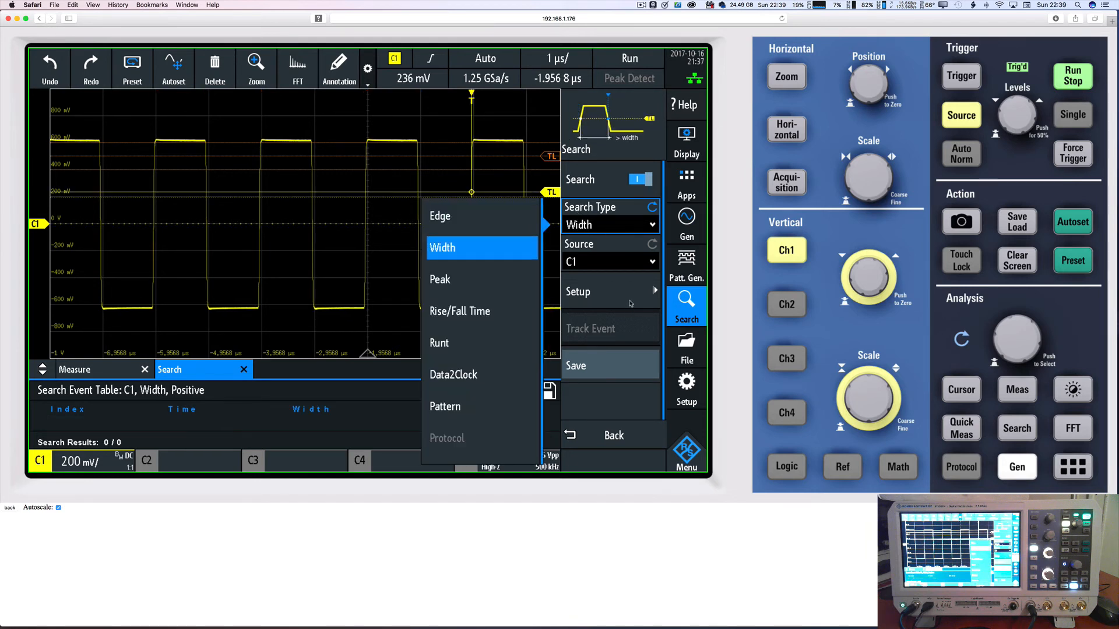
left_click(629, 303)
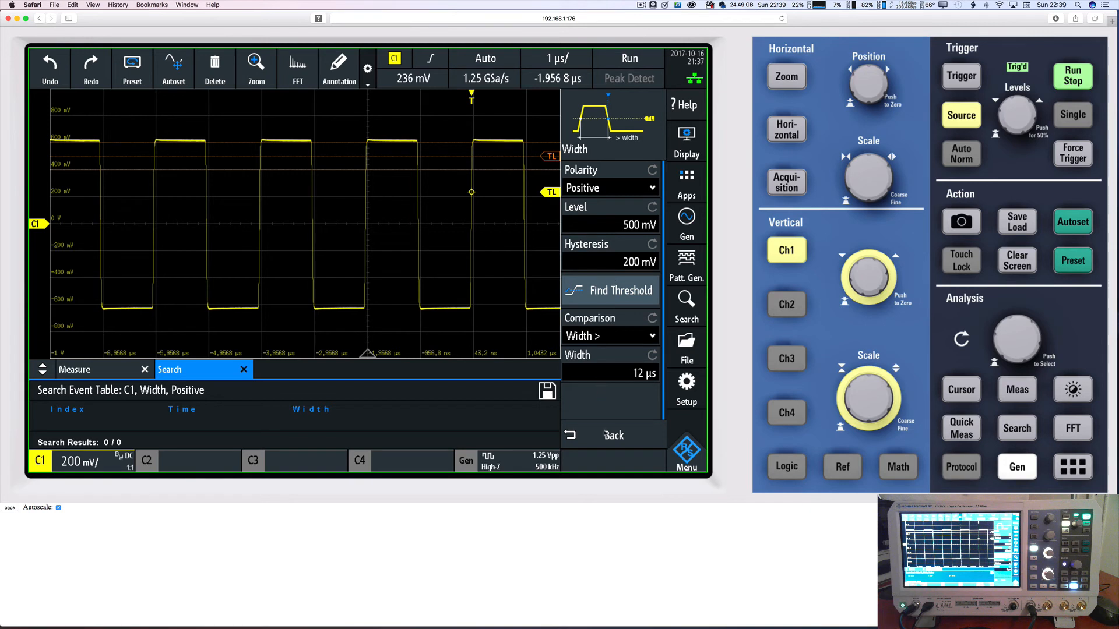
left_click(612, 438)
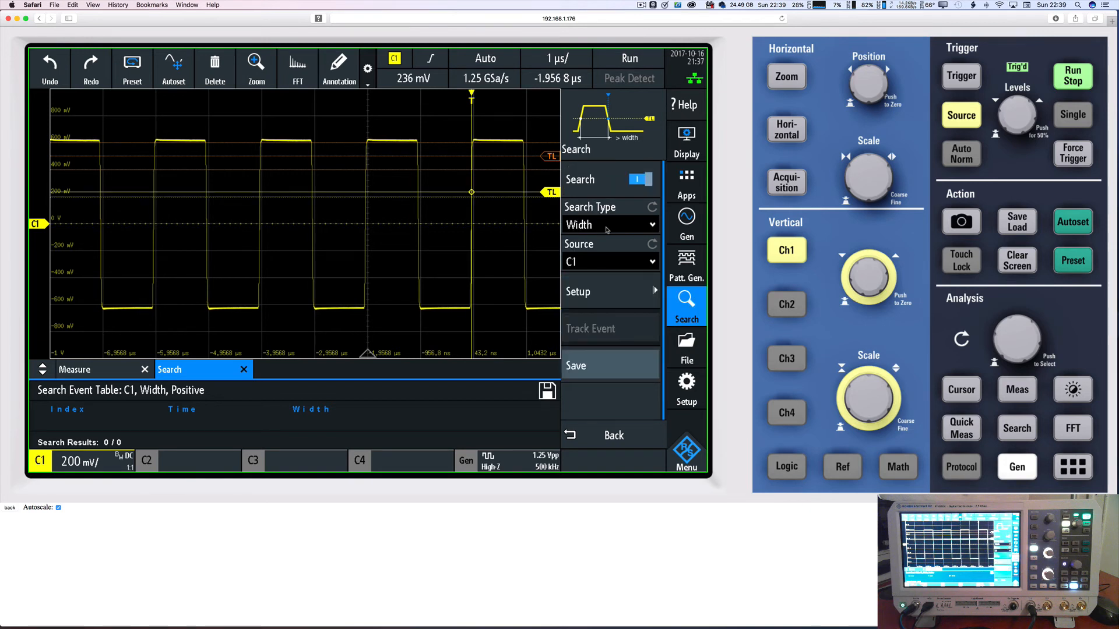
Return the search type to Edge and dismiss the search settings to view the marked edges on the full waveform.
left_click(599, 227)
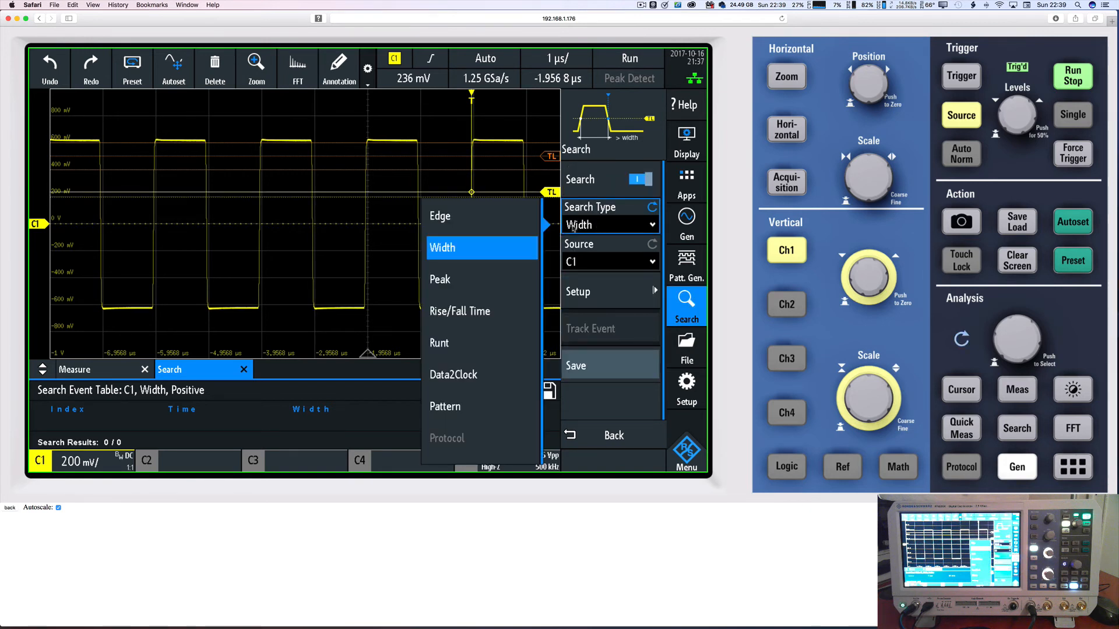
left_click(464, 220)
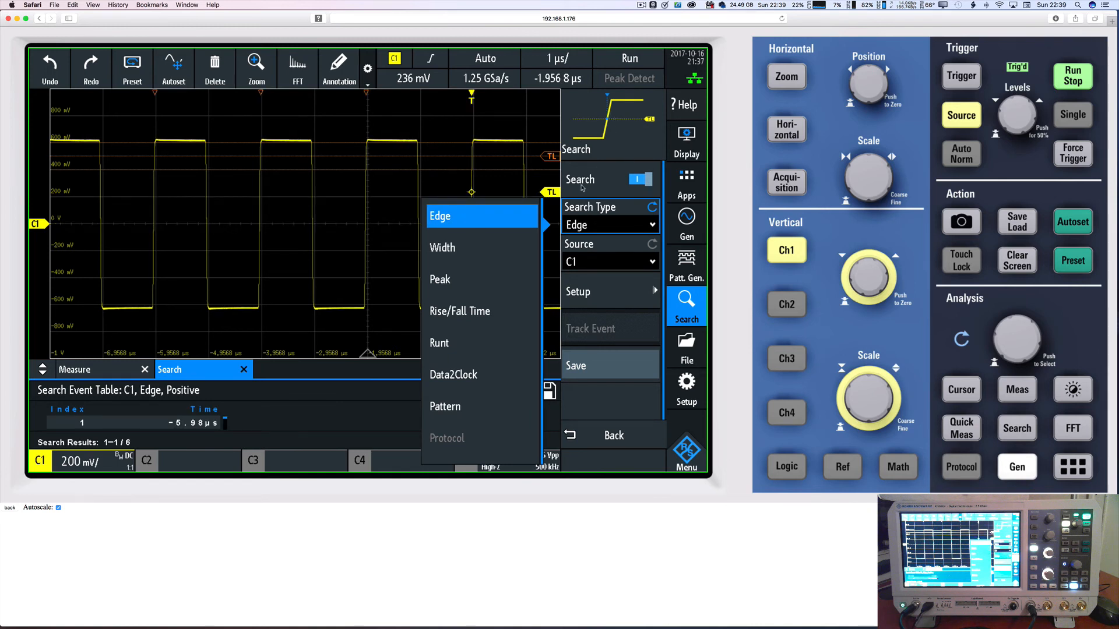
left_click(605, 221)
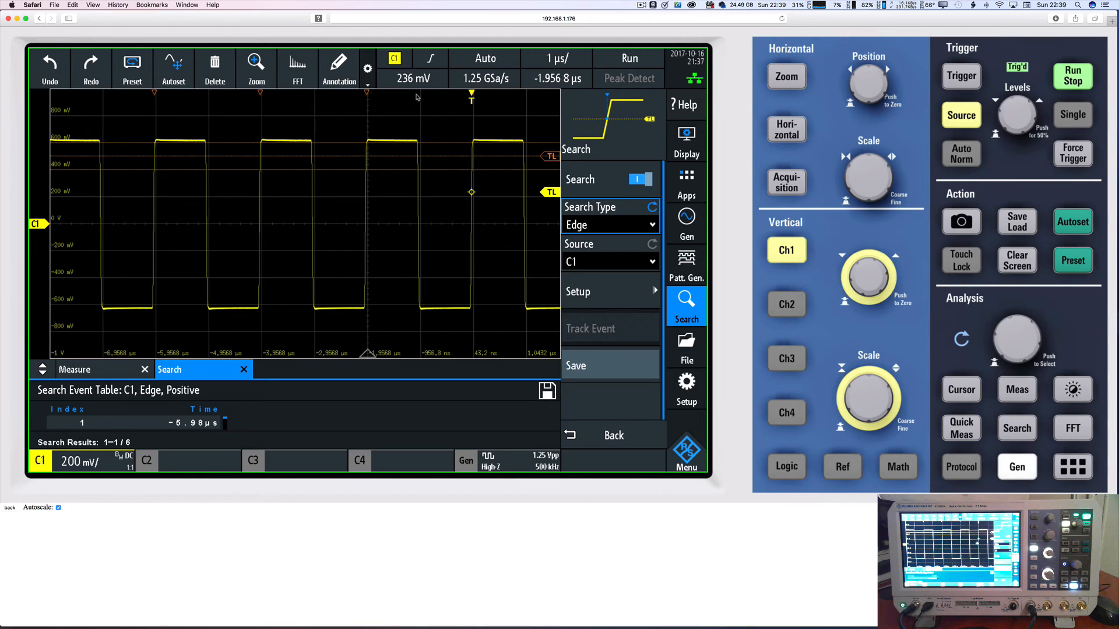
left_click(484, 199)
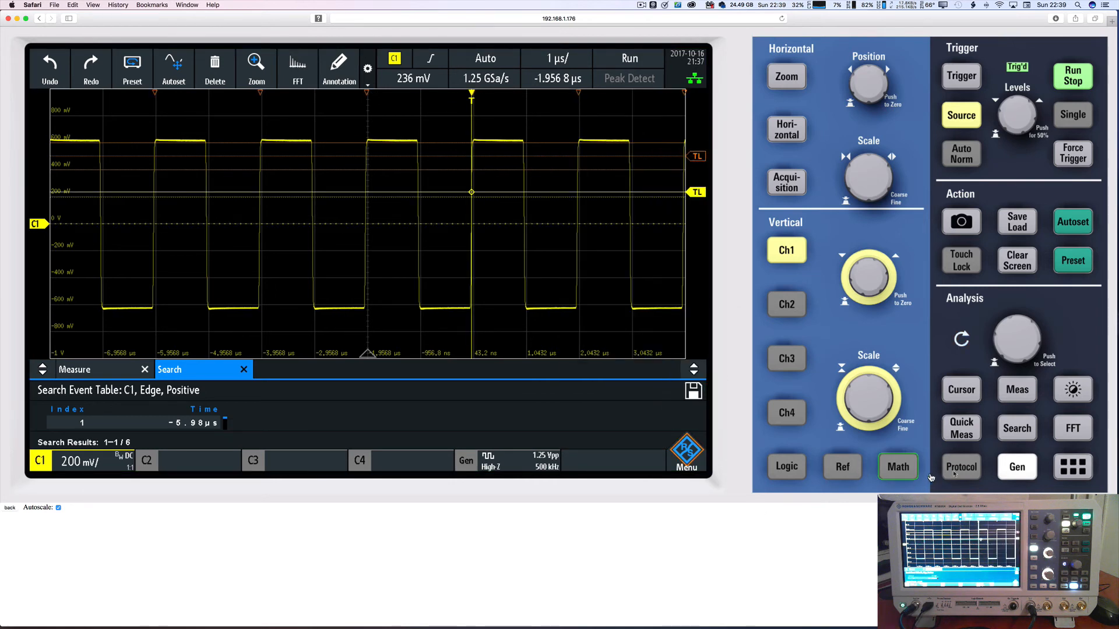
Reopen the search settings and switch the waveform search off and back on.
left_click(1017, 429)
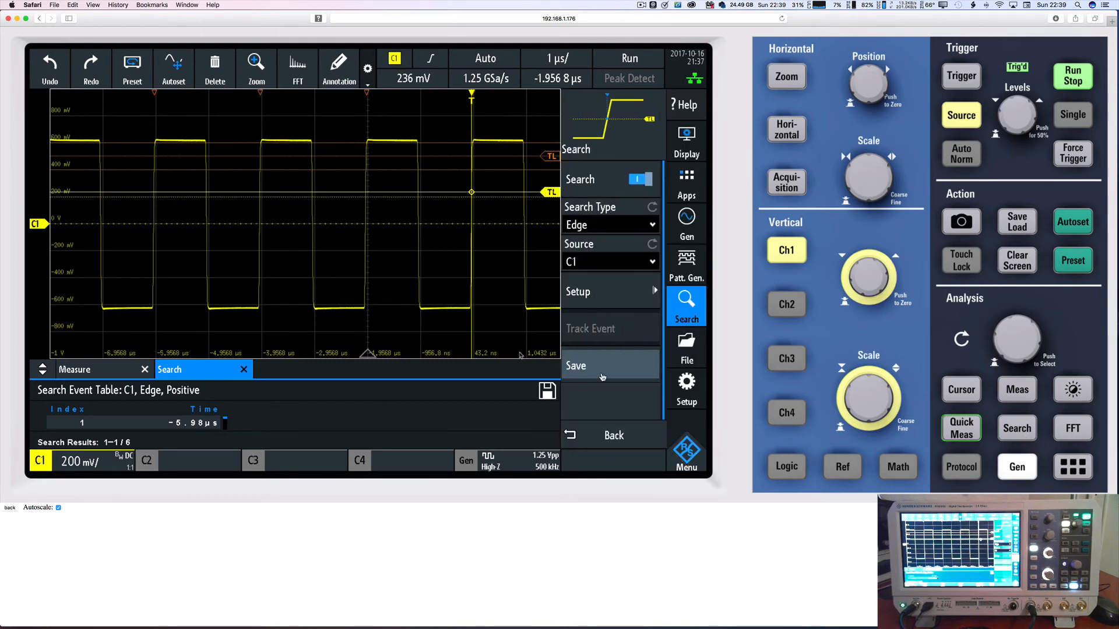
left_click(634, 183)
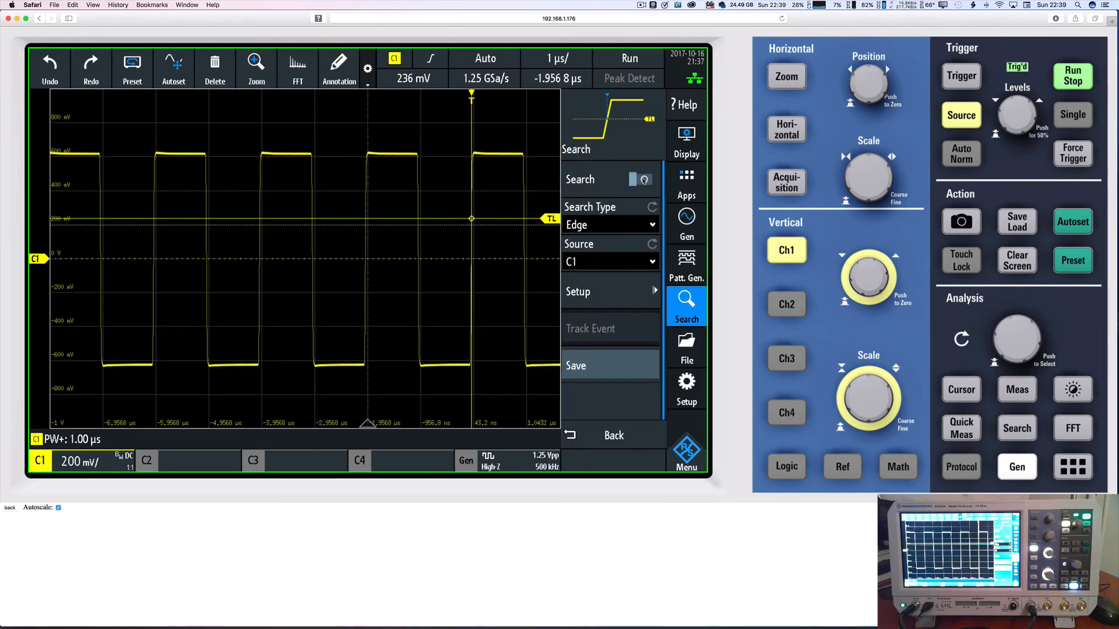
left_click(641, 183)
Set the search type to Pattern and, in its setup, set all channels to X.
left_click(576, 226)
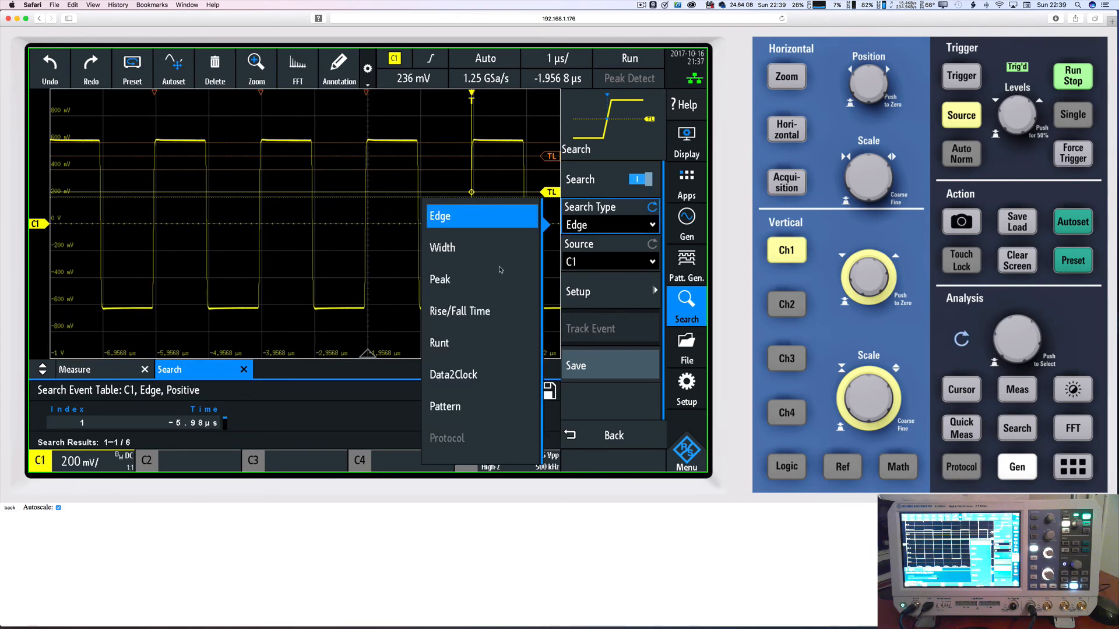
left_click(454, 408)
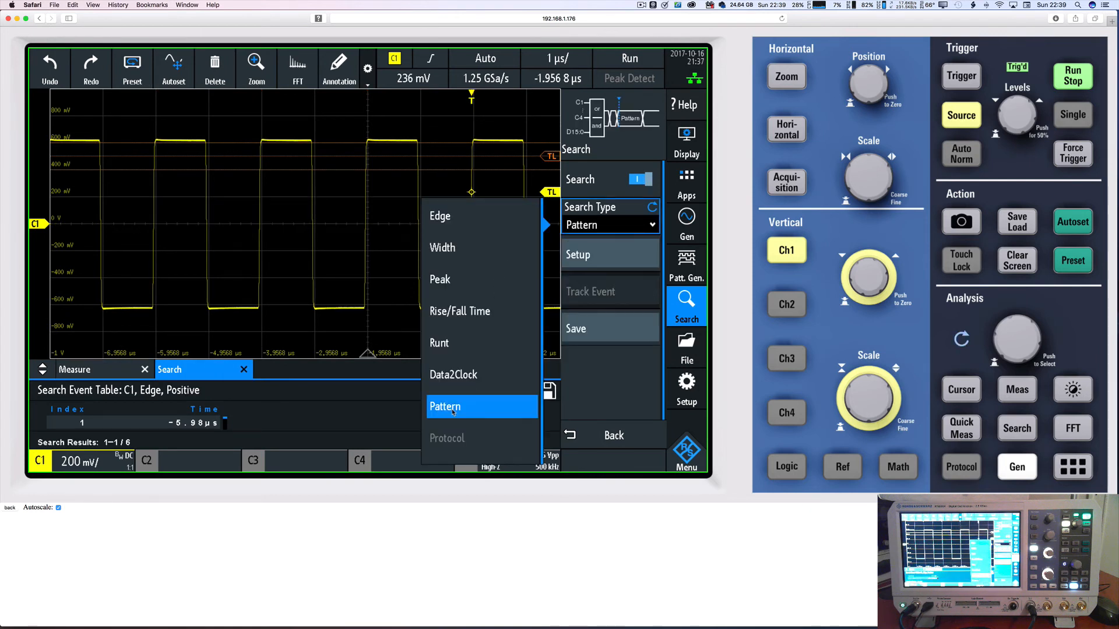
left_click(613, 259)
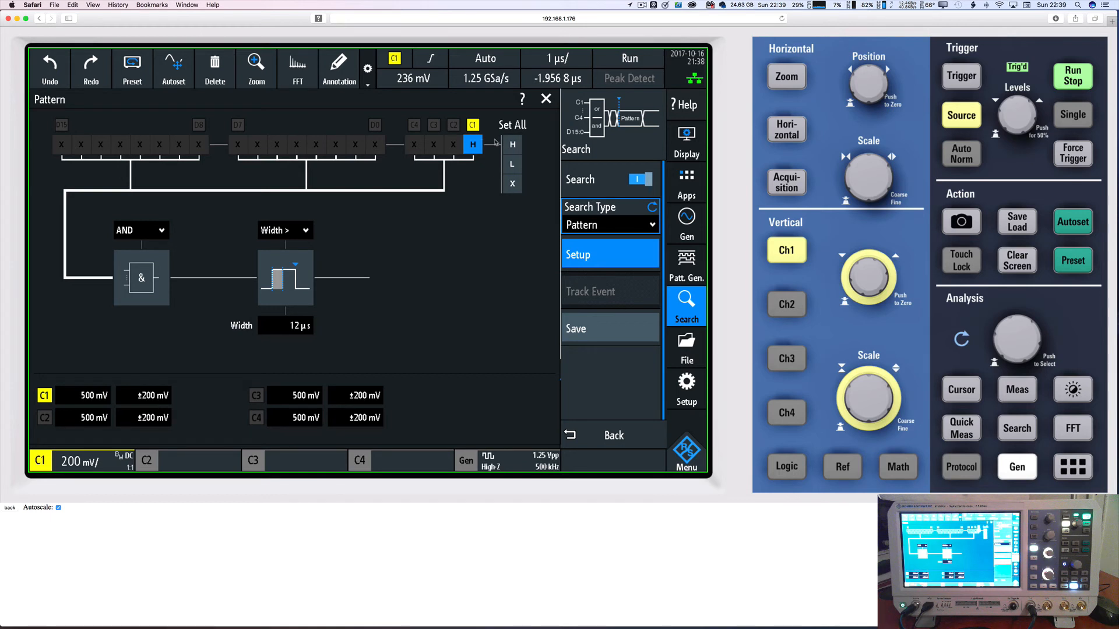
left_click(516, 187)
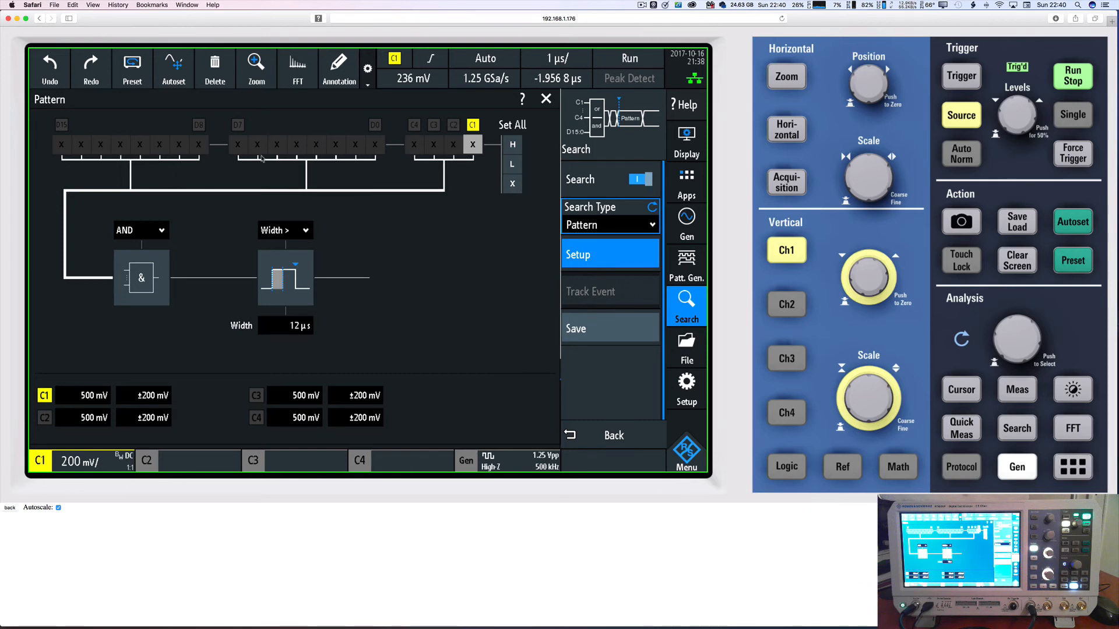
Examine the pattern setup's logic and width comparison options, keeping AND and Width >, and close the setup and search settings.
left_click(149, 232)
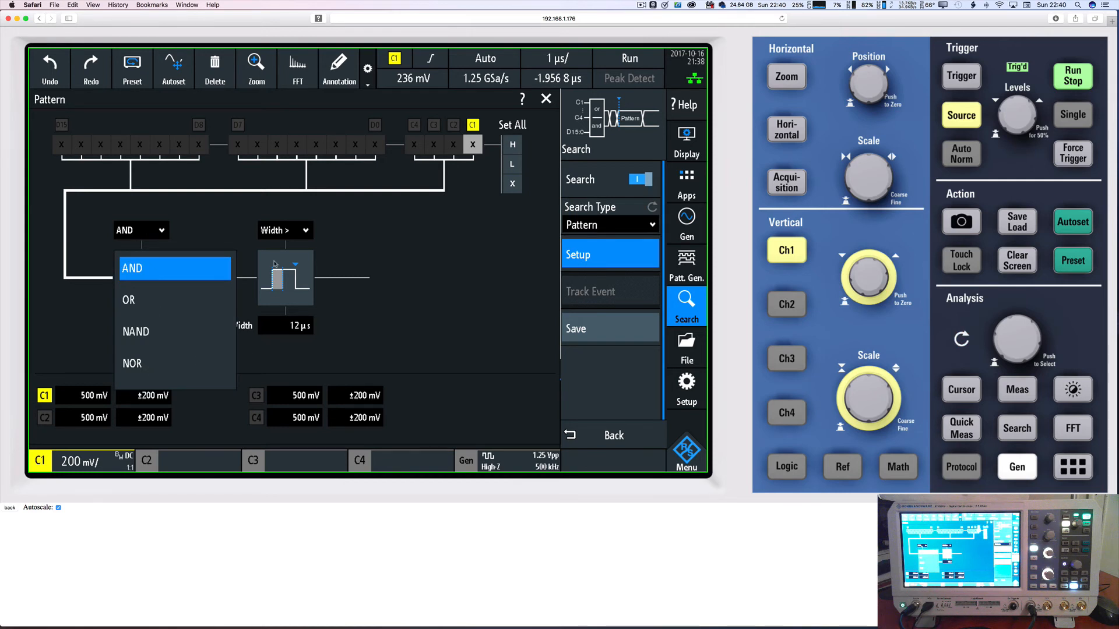
left_click(292, 301)
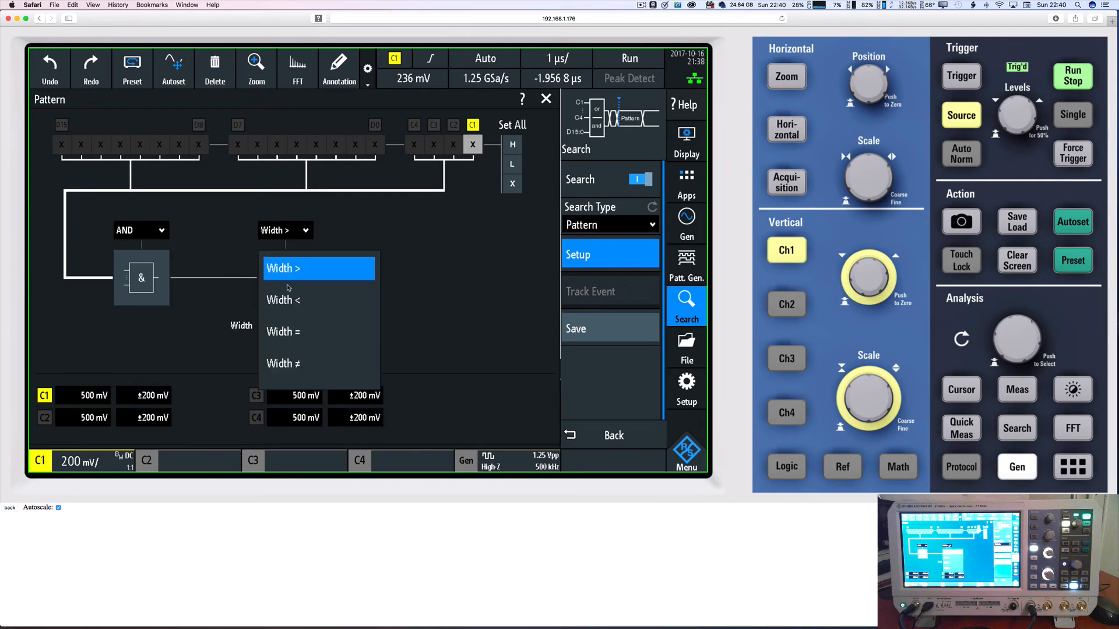
left_click(353, 265)
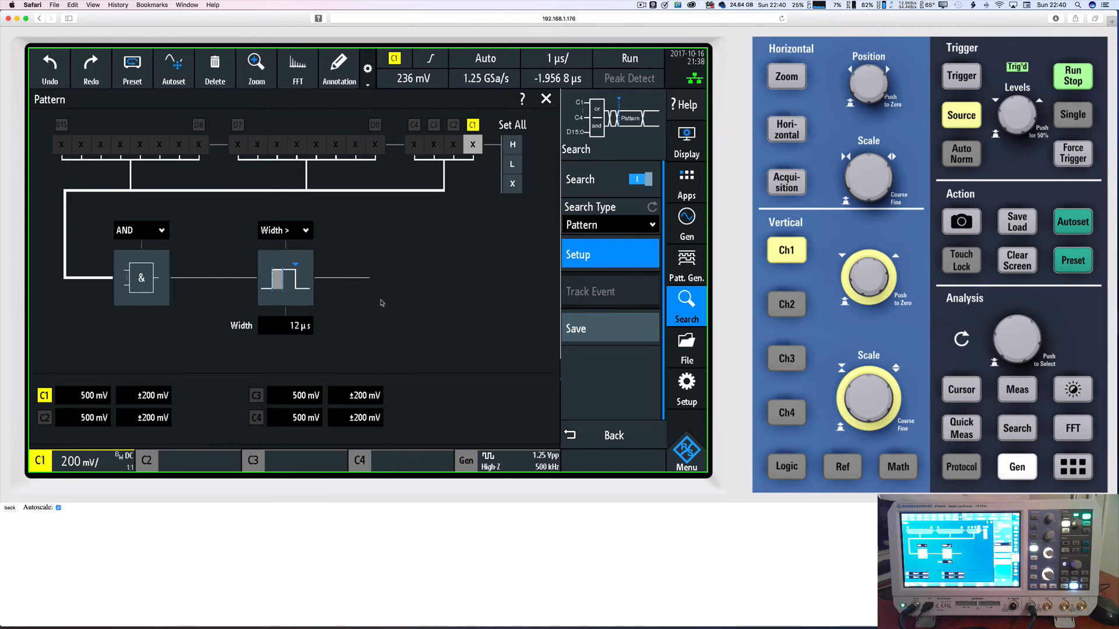
left_click(141, 233)
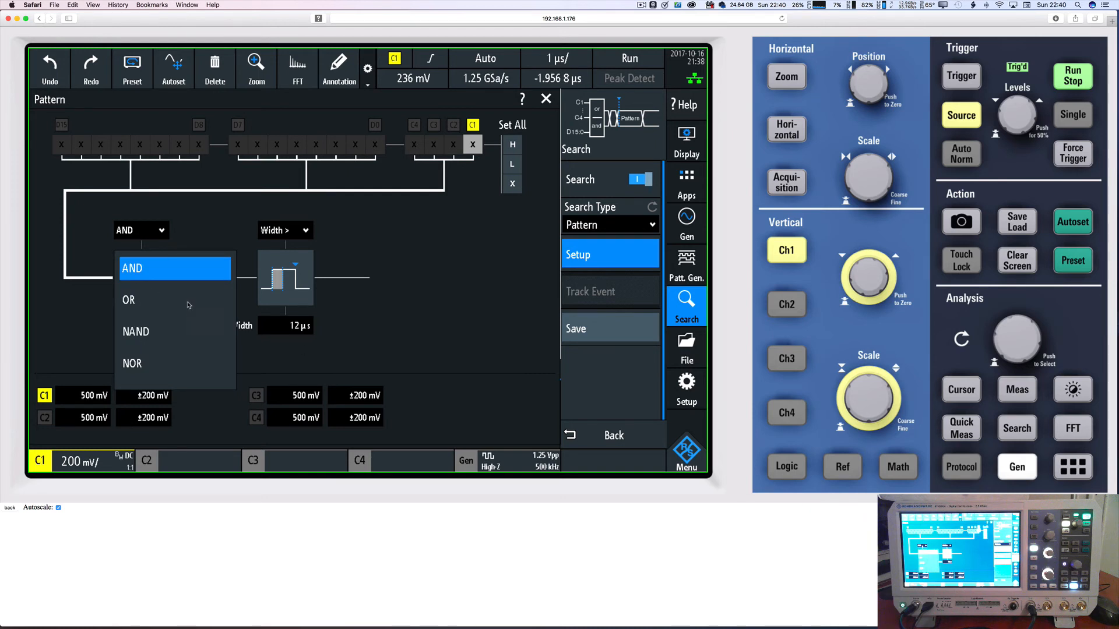
left_click(192, 263)
left_click(164, 233)
left_click(384, 301)
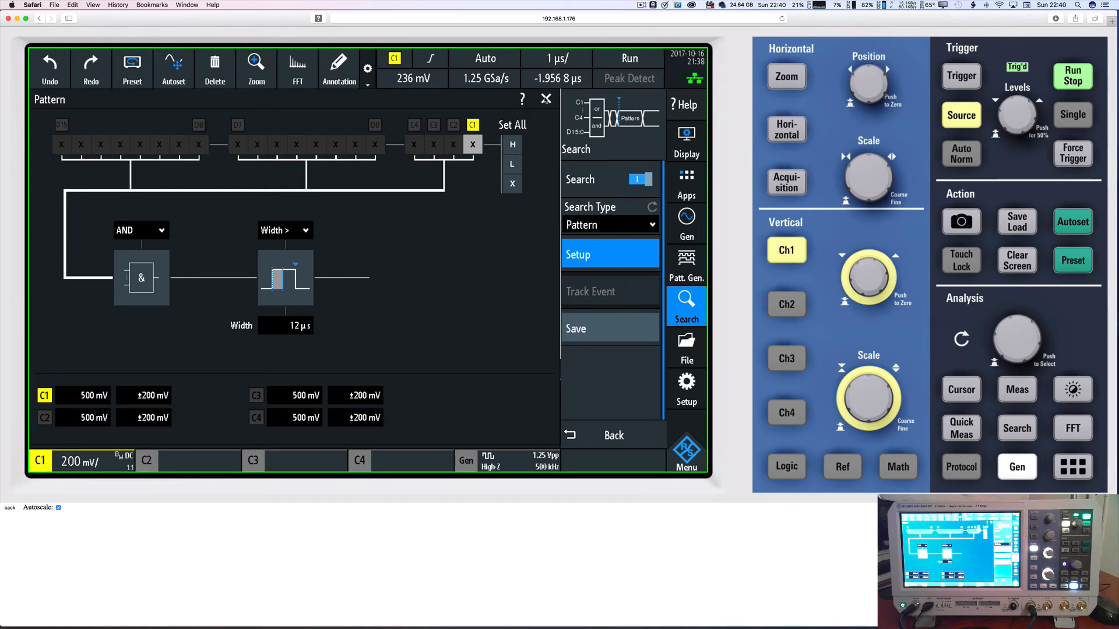
left_click(545, 99)
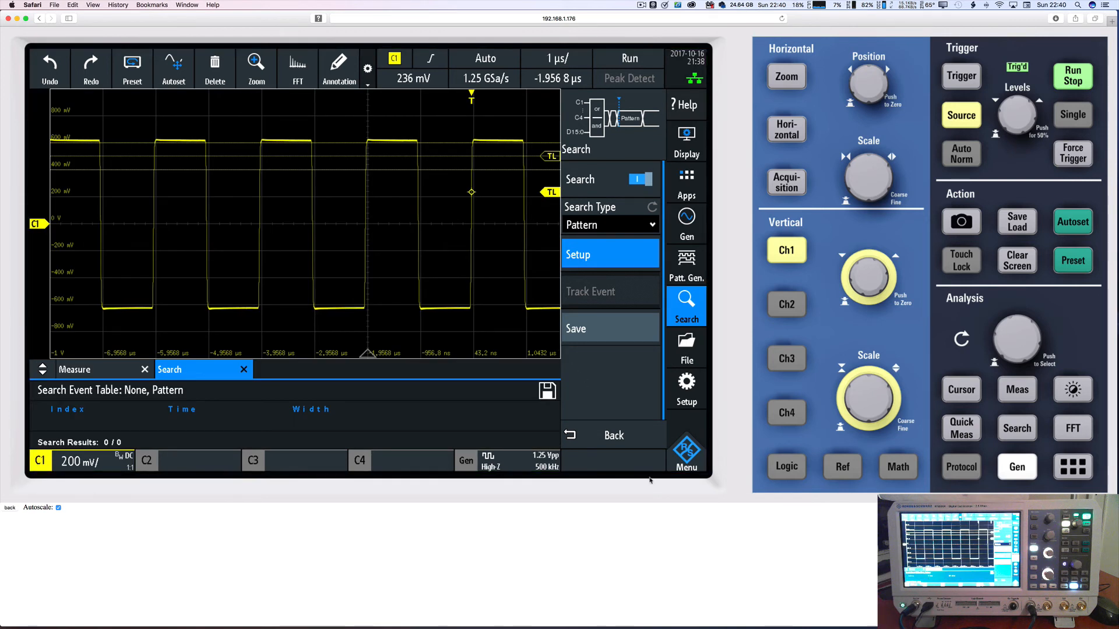
left_click(609, 442)
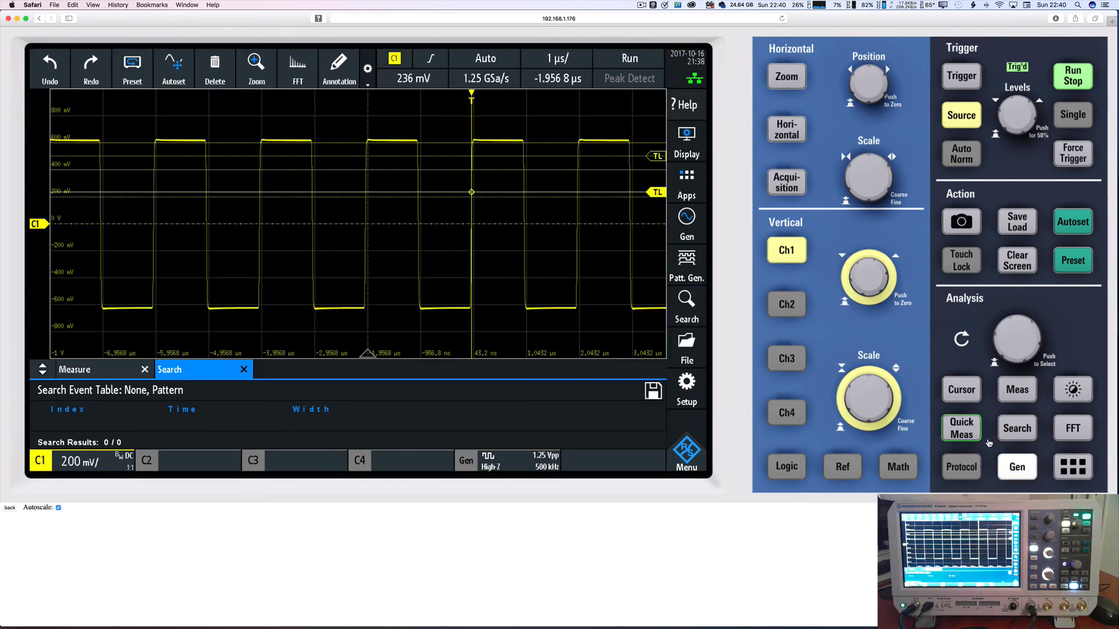
Turn on the FFT view with a slightly taller time-domain area, and close the Search results.
left_click(1073, 430)
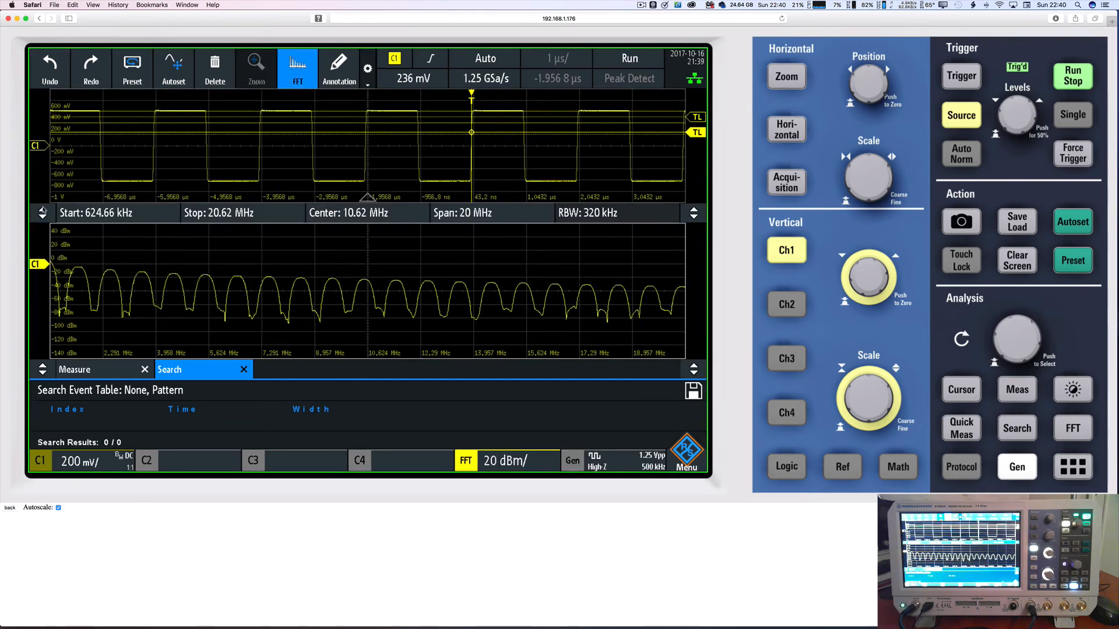
mouse_move(42, 214)
left_mouse_down()
mouse_move(42, 245)
mouse_move(43, 220)
left_mouse_up()
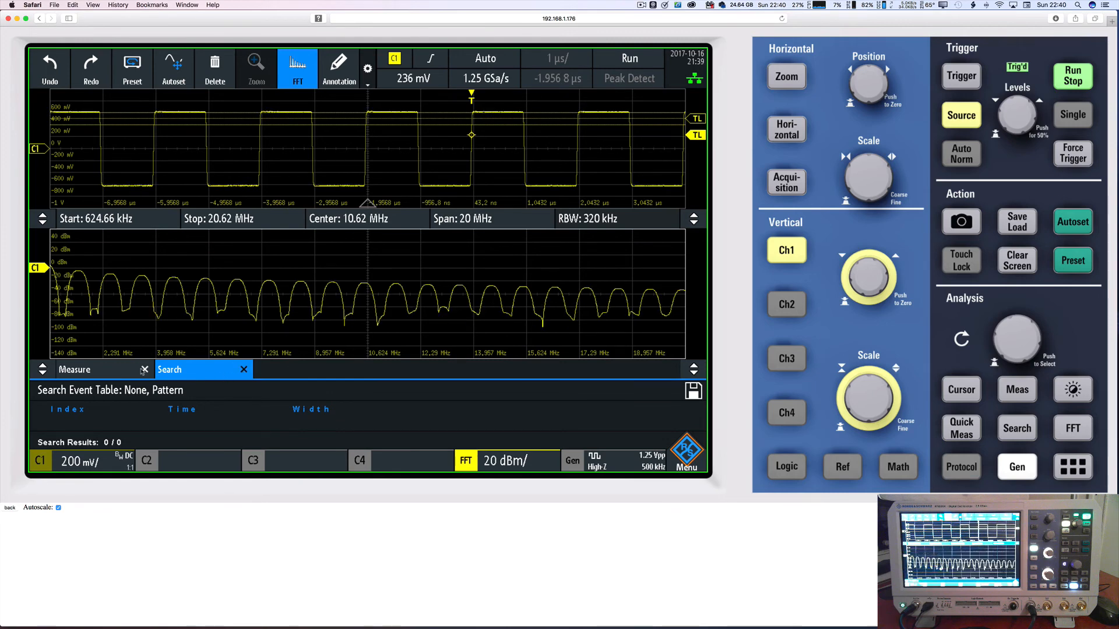
left_click(243, 370)
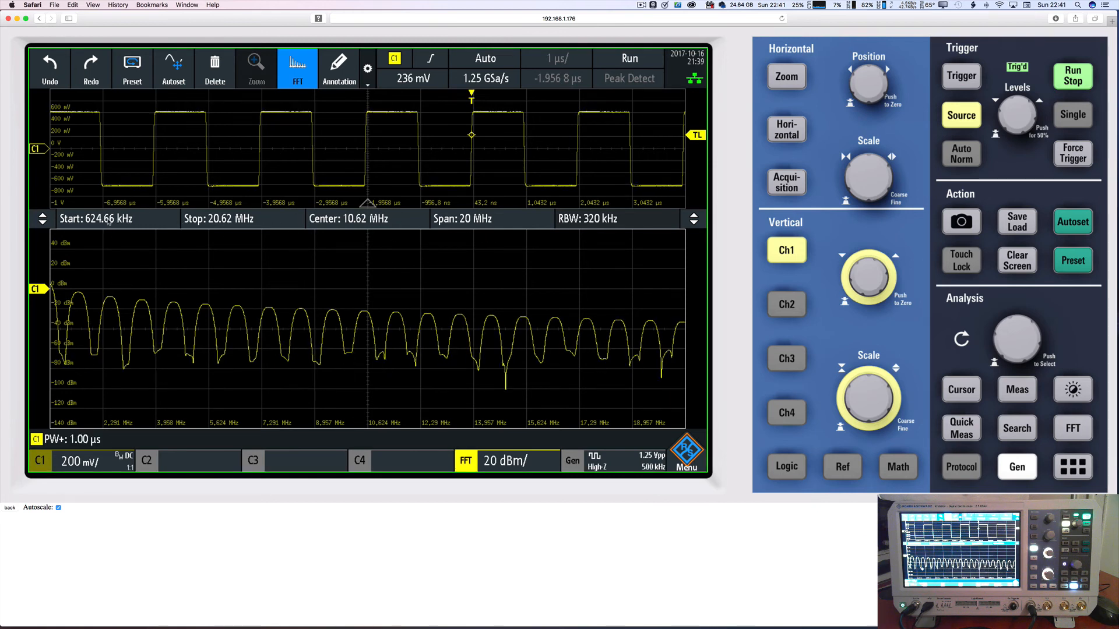
Try to set the FFT stop frequency to 2 MHz, and shift the spectrum to a center frequency of about 5.36 MHz.
left_click(217, 225)
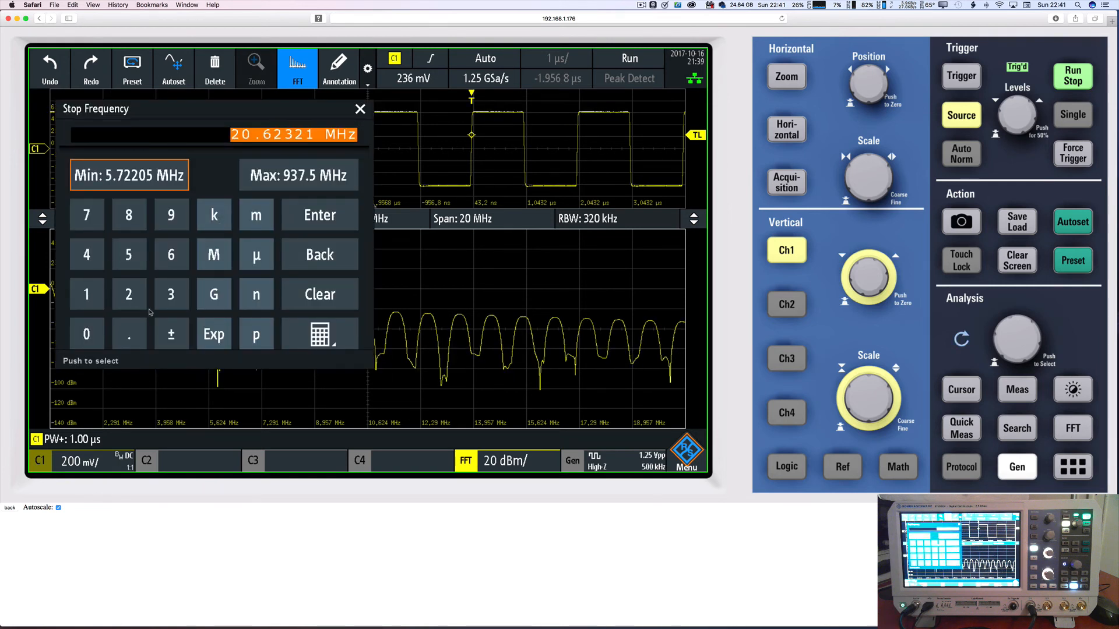
left_click(131, 295)
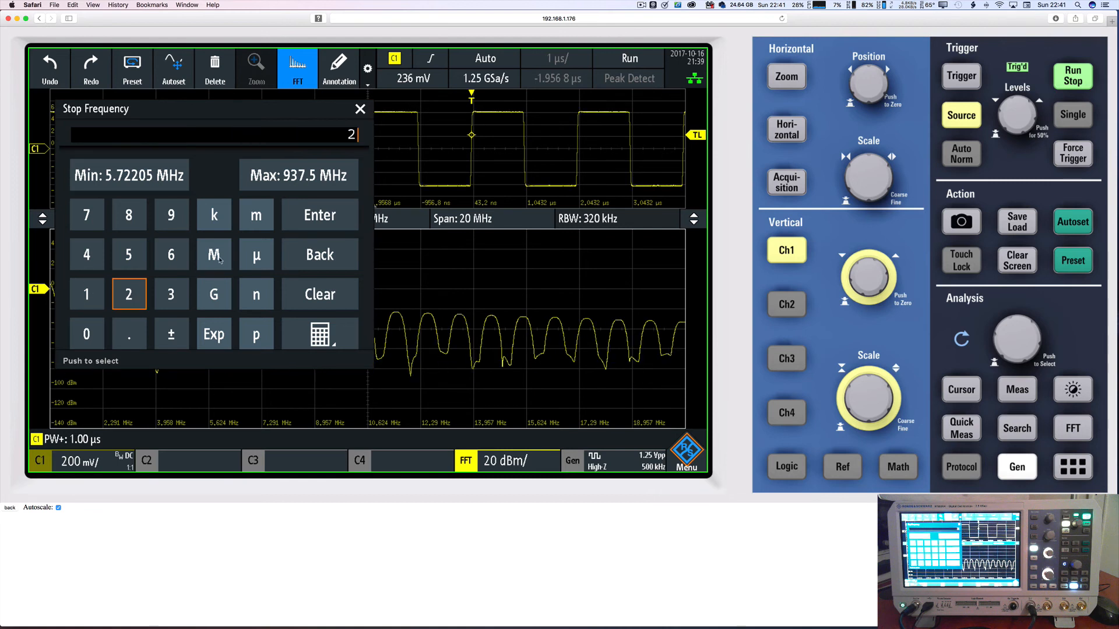
left_click(219, 258)
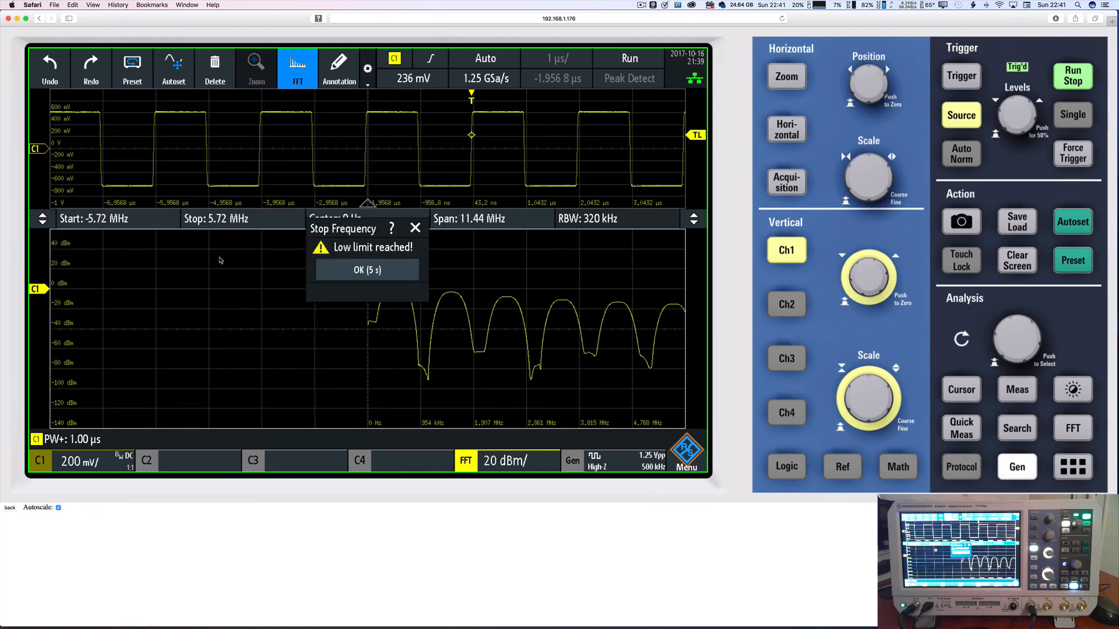
left_click(382, 270)
left_click_drag(494, 346, 196, 340)
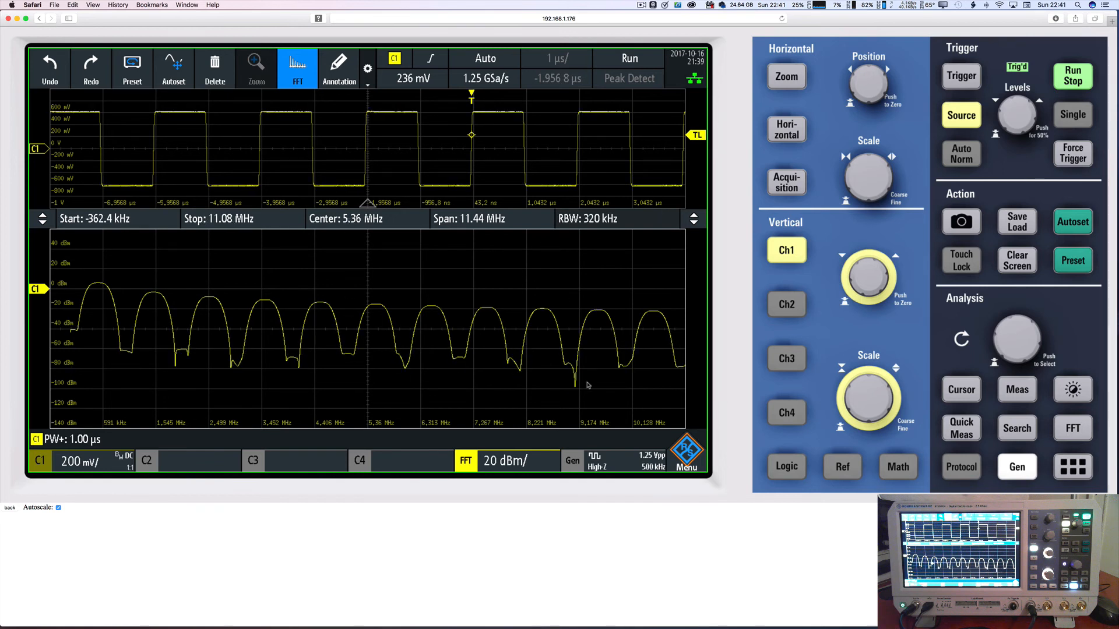
Review the FFT trace options and set the FFT window to Blackman in the FFT settings.
left_click(507, 461)
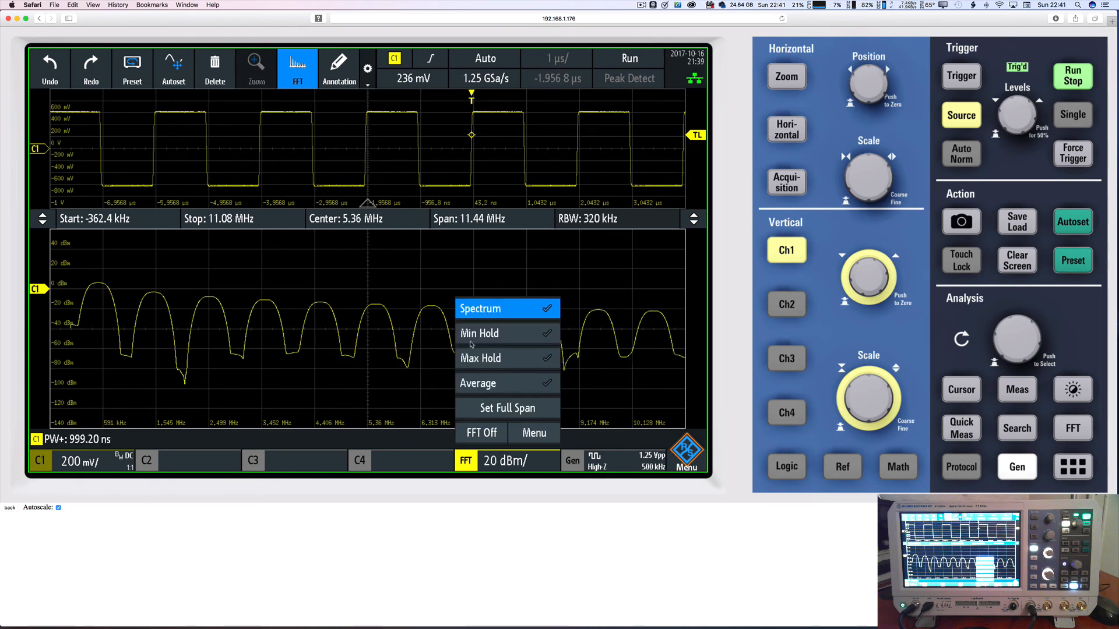
left_click(534, 433)
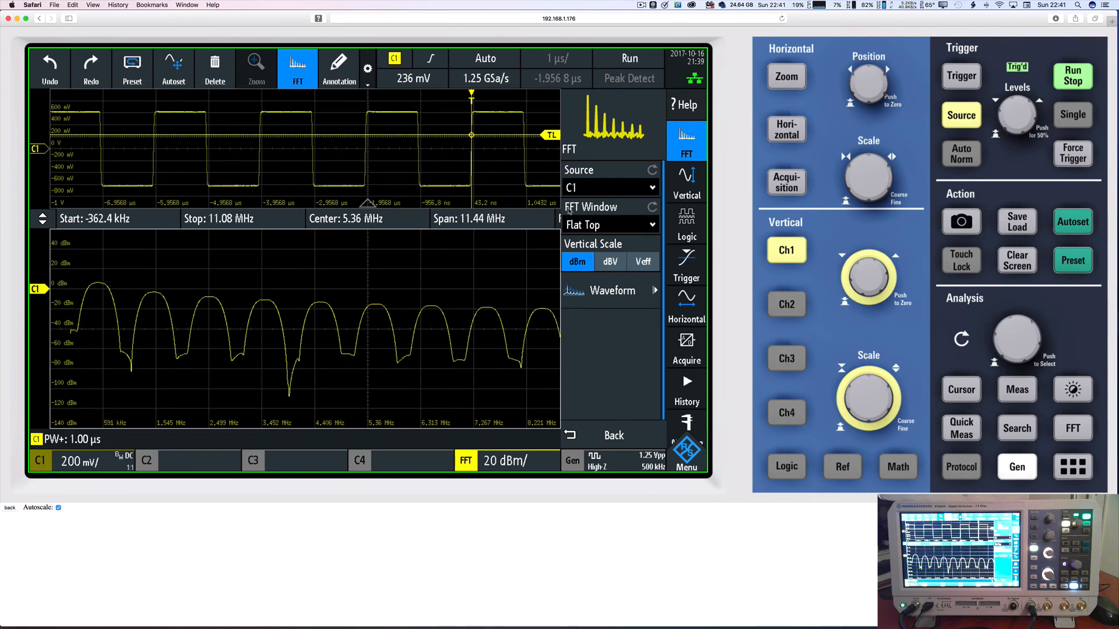
left_click(591, 226)
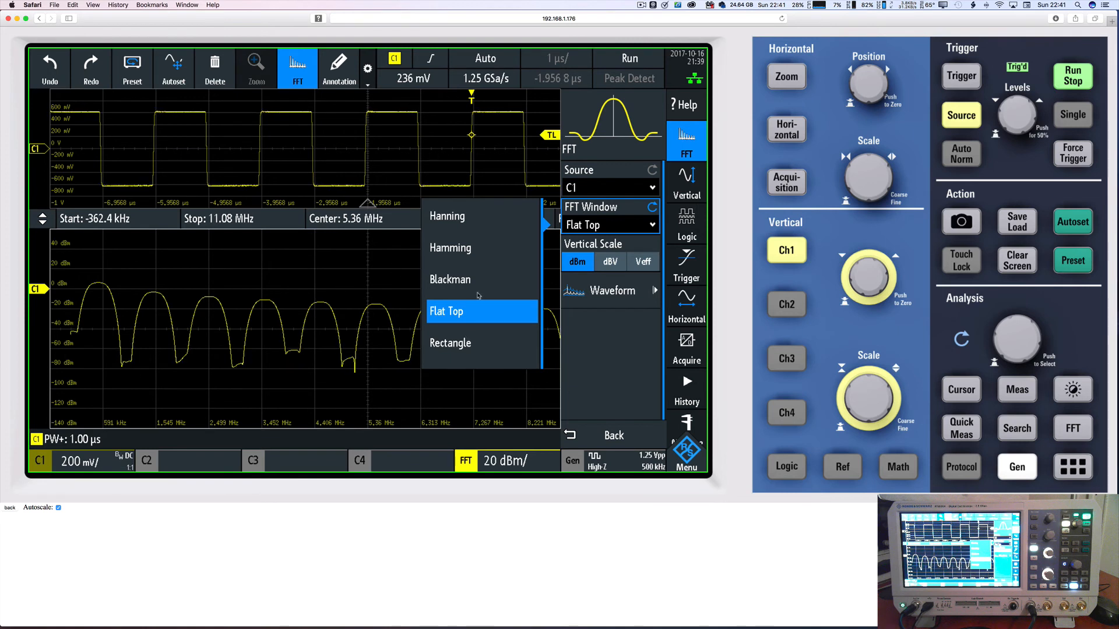
left_click(464, 281)
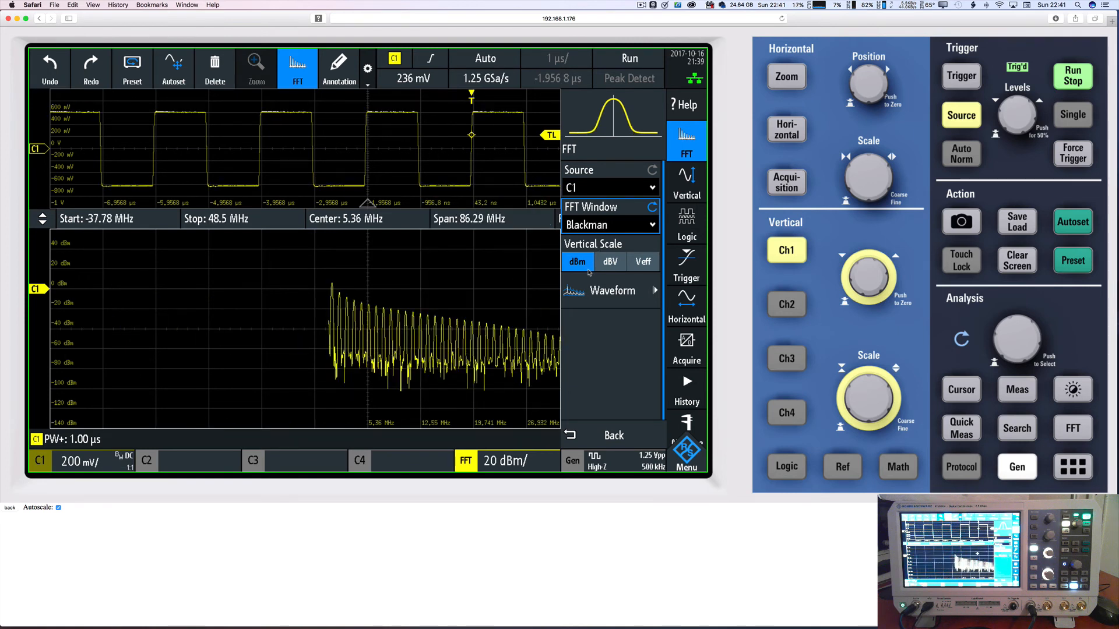
Review the available FFT waveform types, close the FFT settings, and shift the spectrum to a center frequency of about 42.96 MHz.
left_click(632, 290)
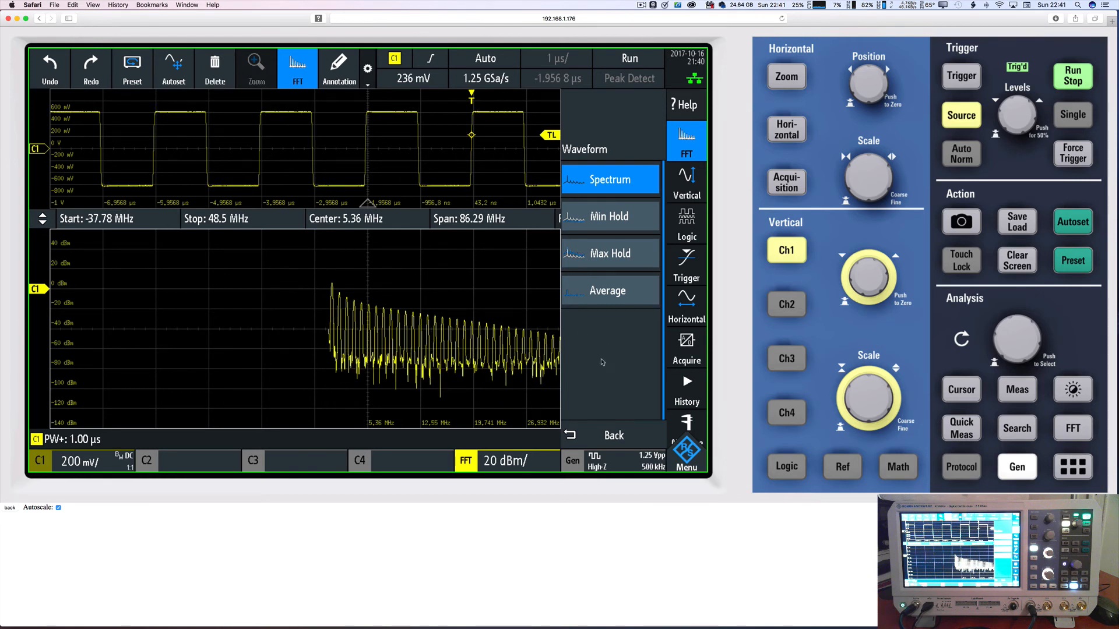
left_click(617, 443)
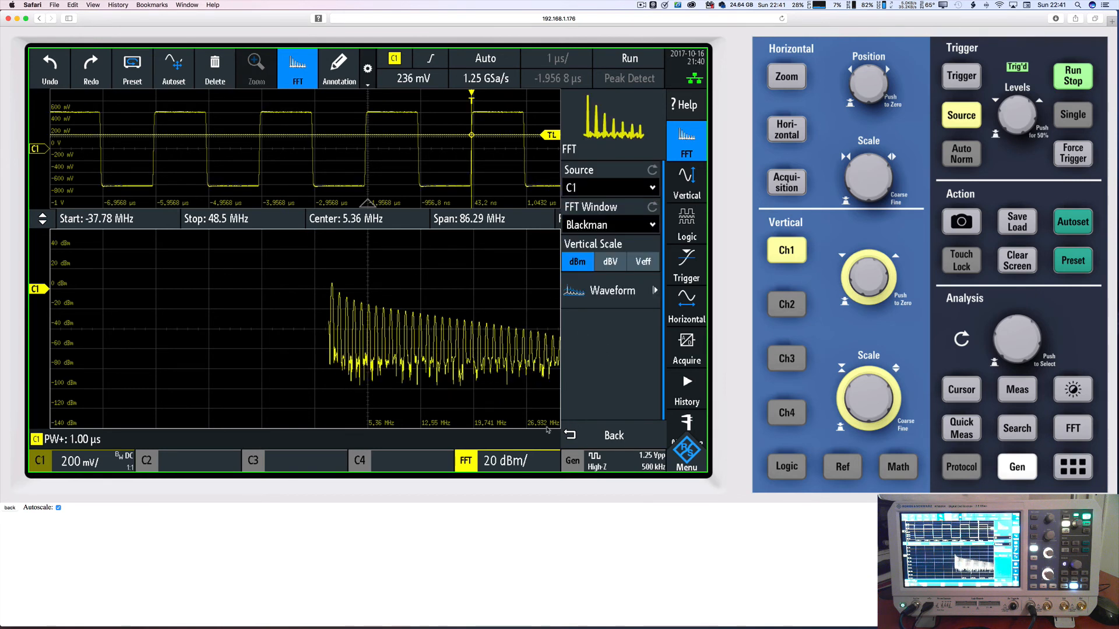
left_click(602, 441)
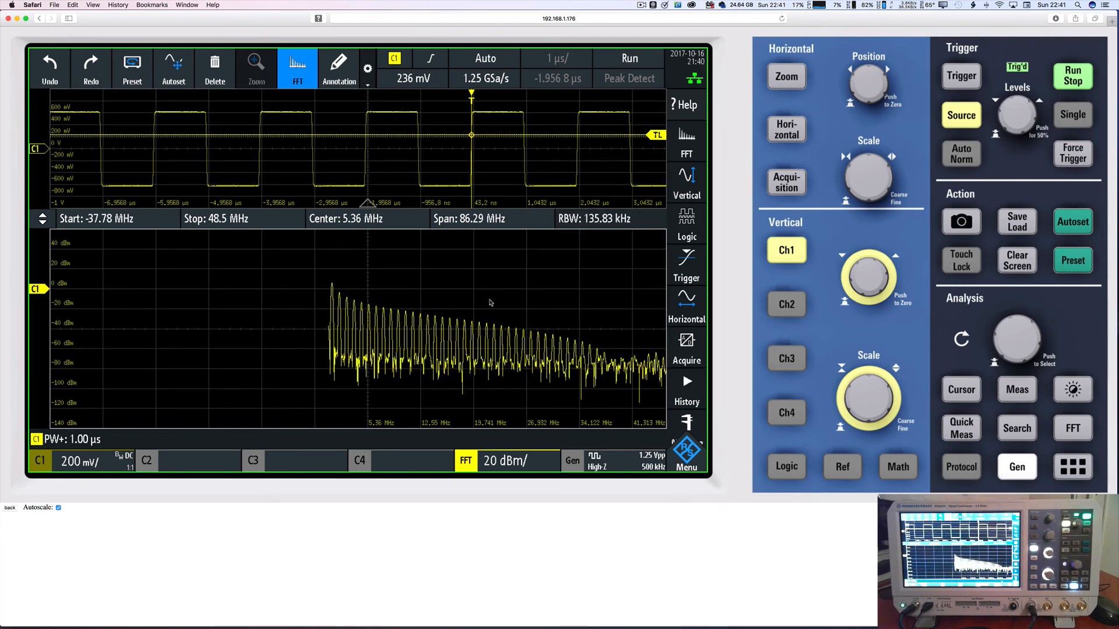
left_click_drag(467, 350, 183, 338)
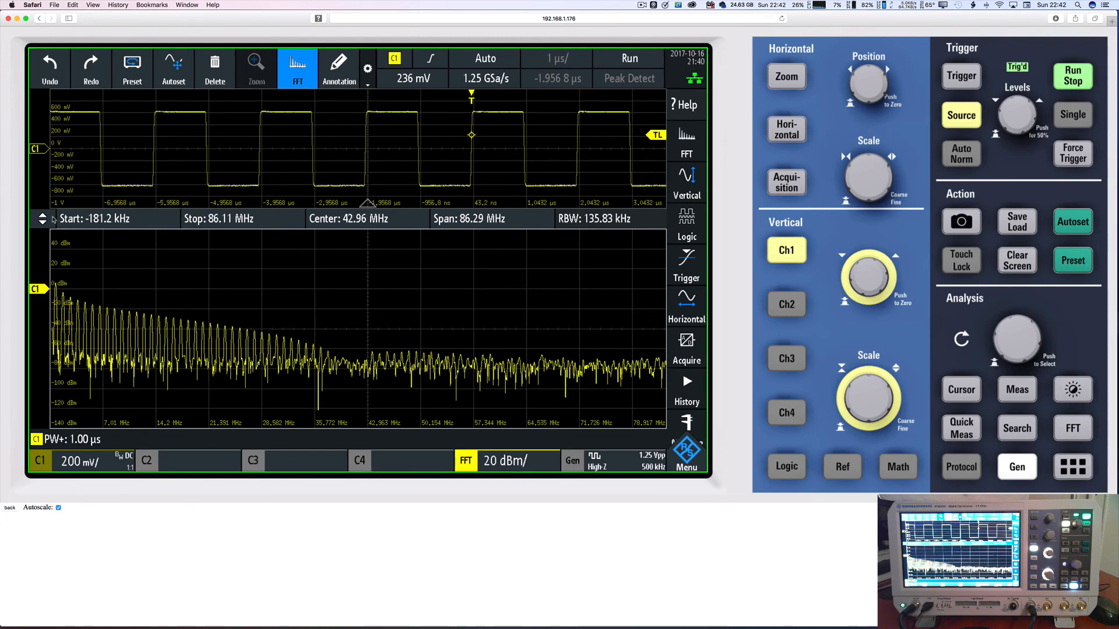
Enlarge the spectrum area, enlarge the time-domain area in its place, and turn off the FFT view.
left_click_drag(46, 214, 46, 132)
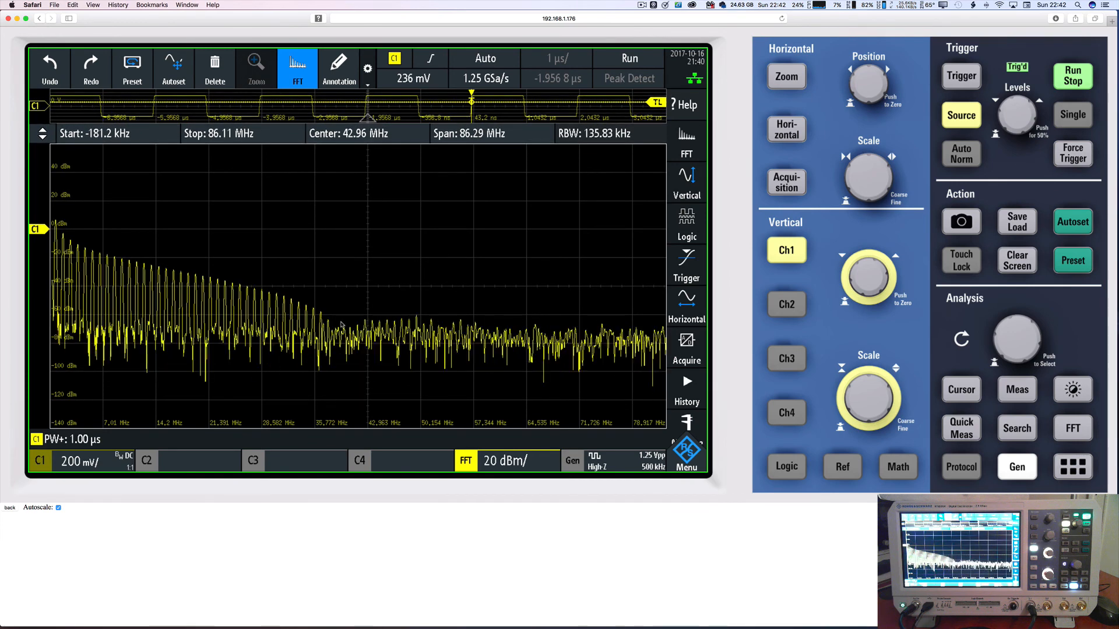
left_click_drag(42, 137, 64, 364)
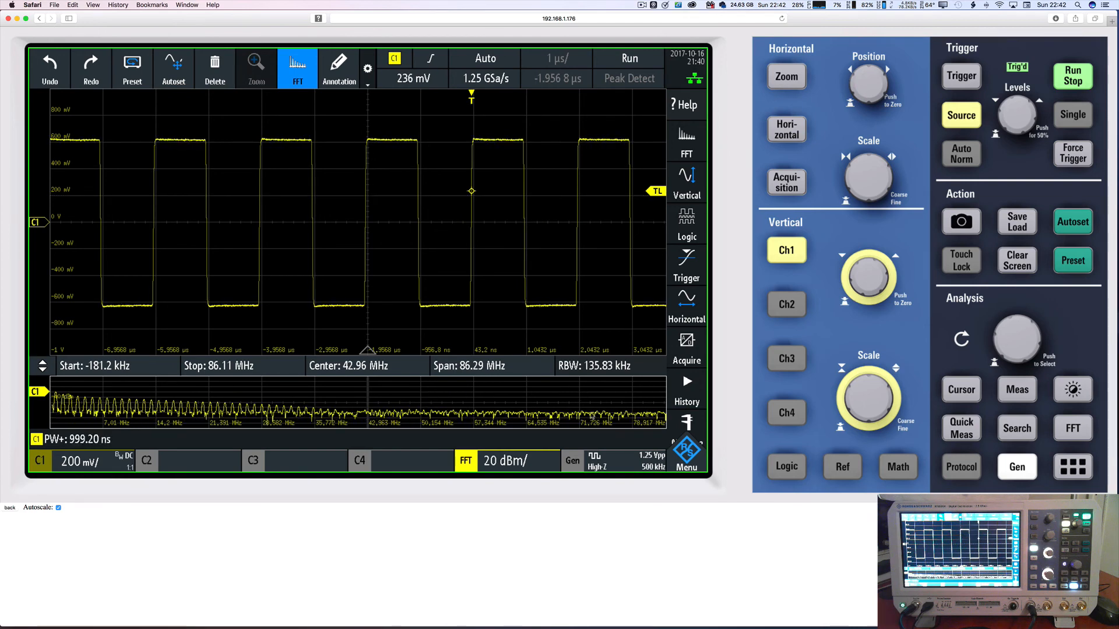
left_click(1073, 429)
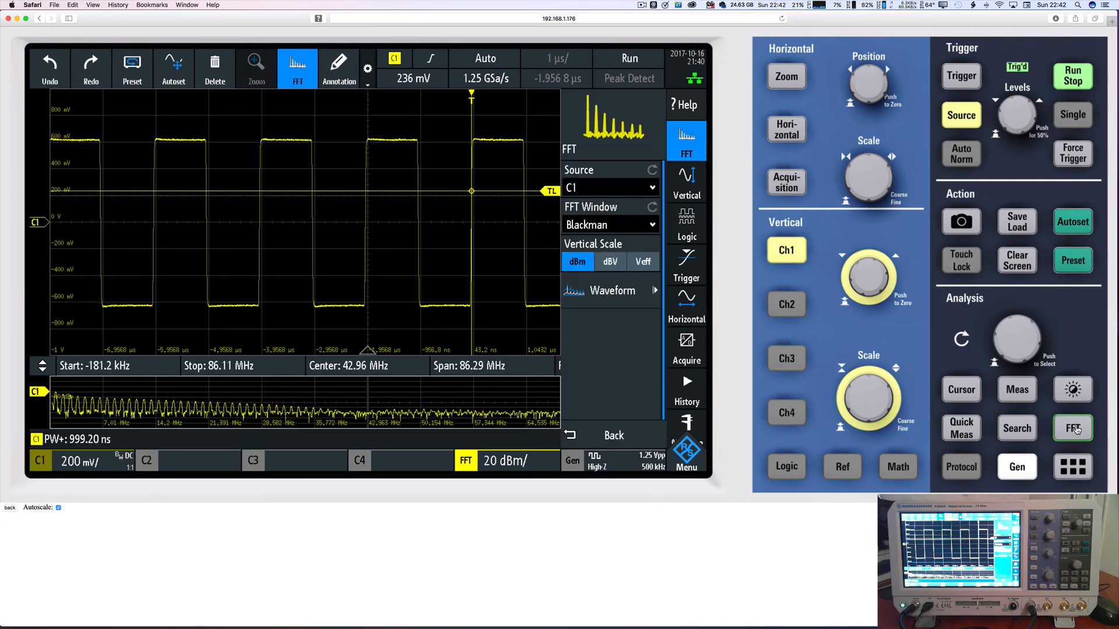
left_click(1074, 429)
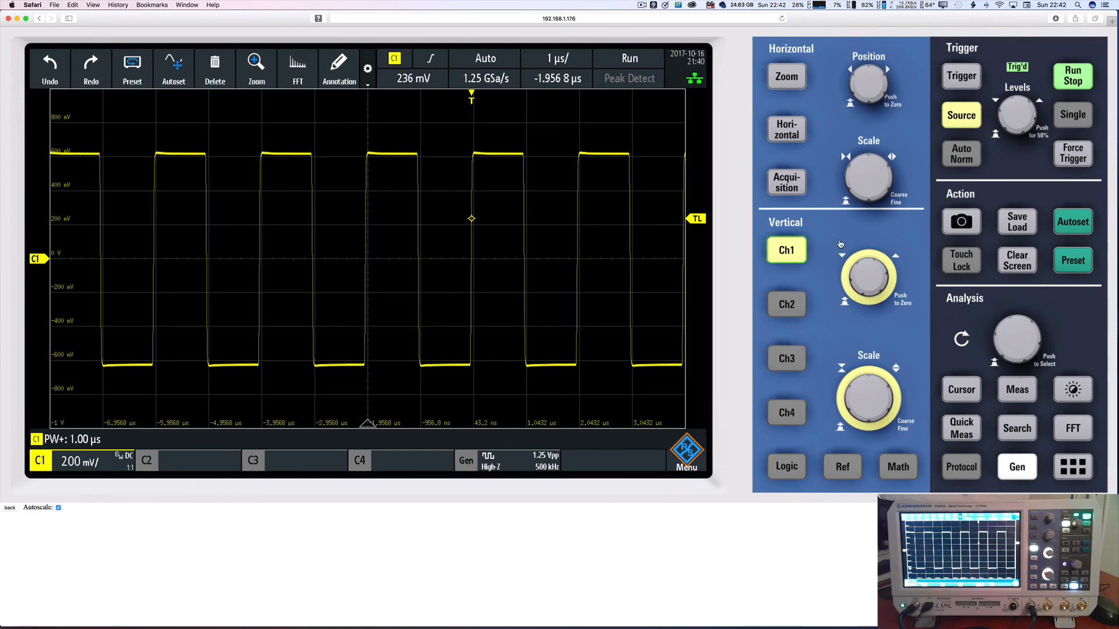
Turn on Touch Lock, try the Channel 2, Acquisition and horizontal scale controls, and turn Touch Lock off.
left_click(971, 265)
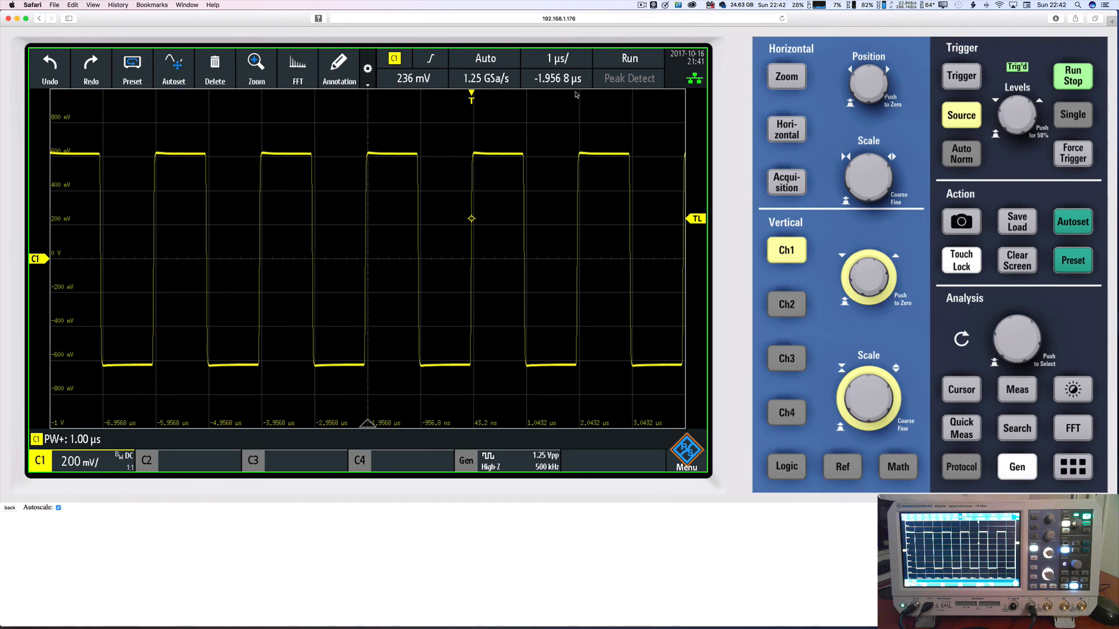
left_click(790, 305)
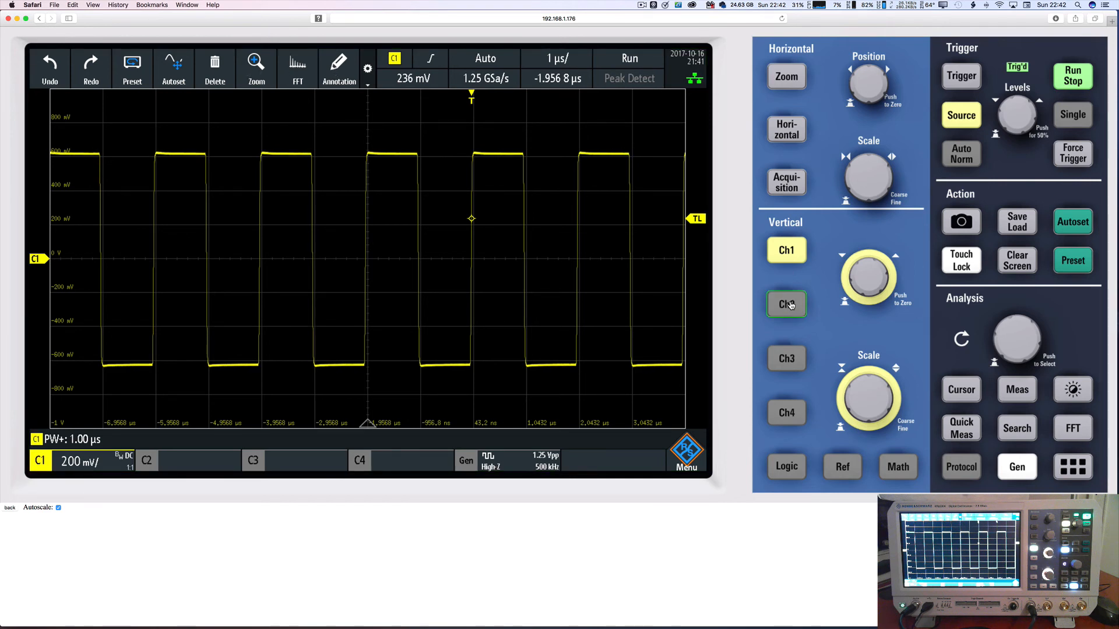
left_click(790, 304)
left_click(789, 304)
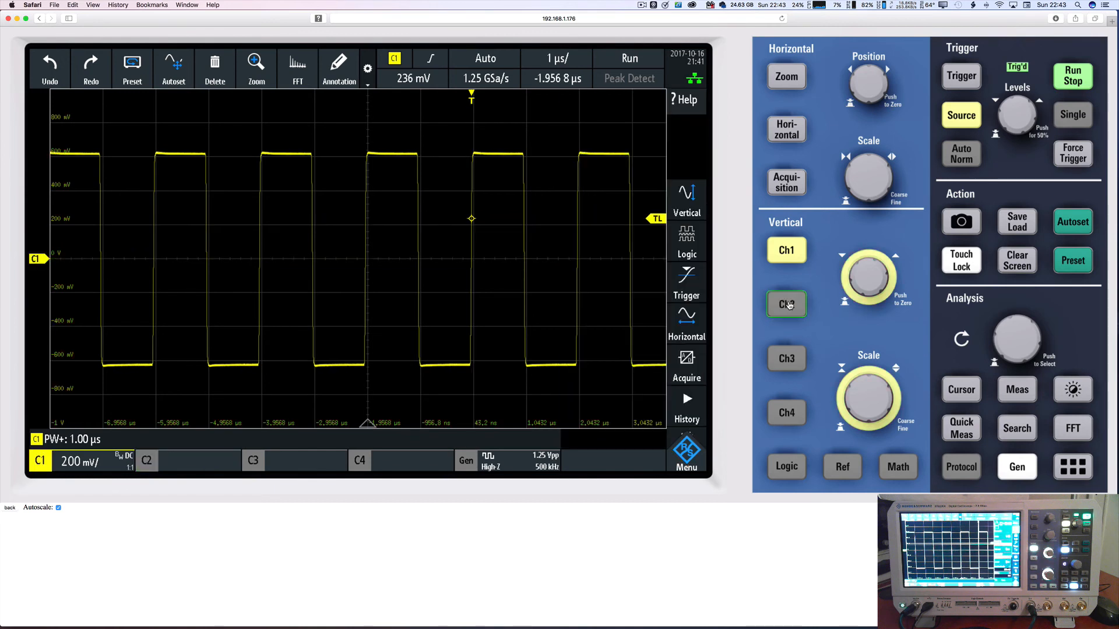
left_click(787, 183)
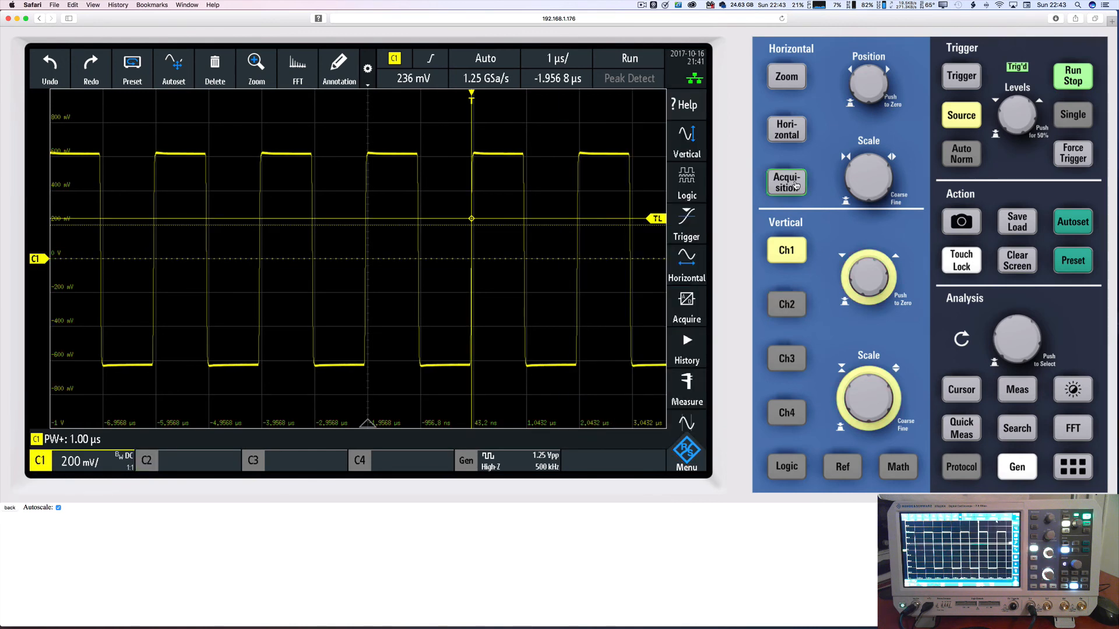
left_click(786, 183)
left_click(796, 186)
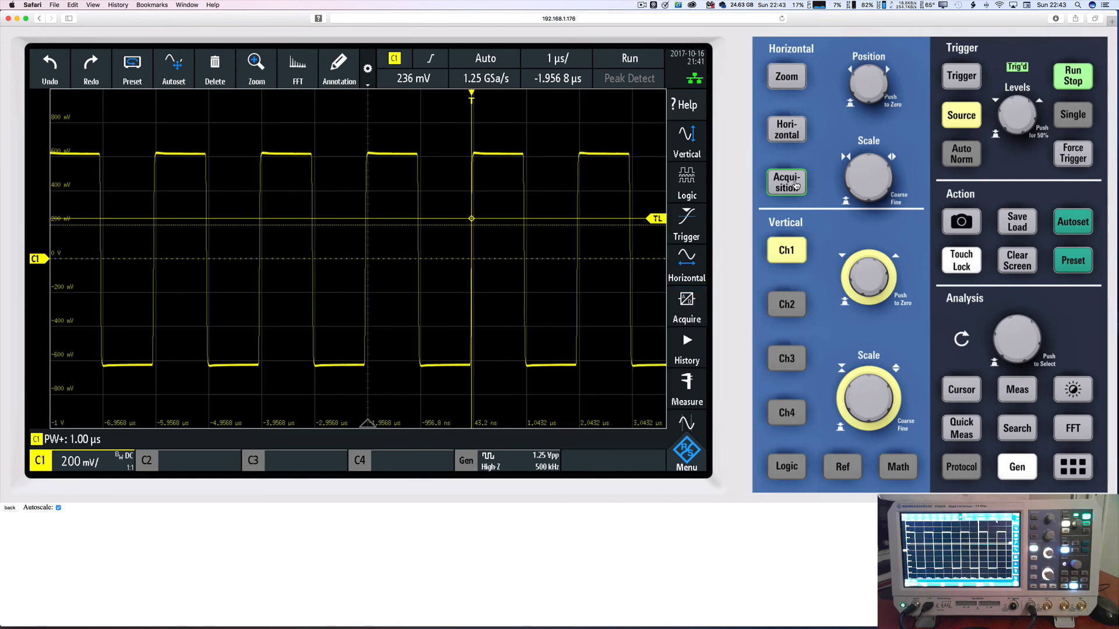
mouse_move(868, 158)
left_mouse_down()
mouse_move(882, 185)
mouse_move(855, 184)
mouse_move(880, 166)
mouse_move(854, 163)
left_mouse_up()
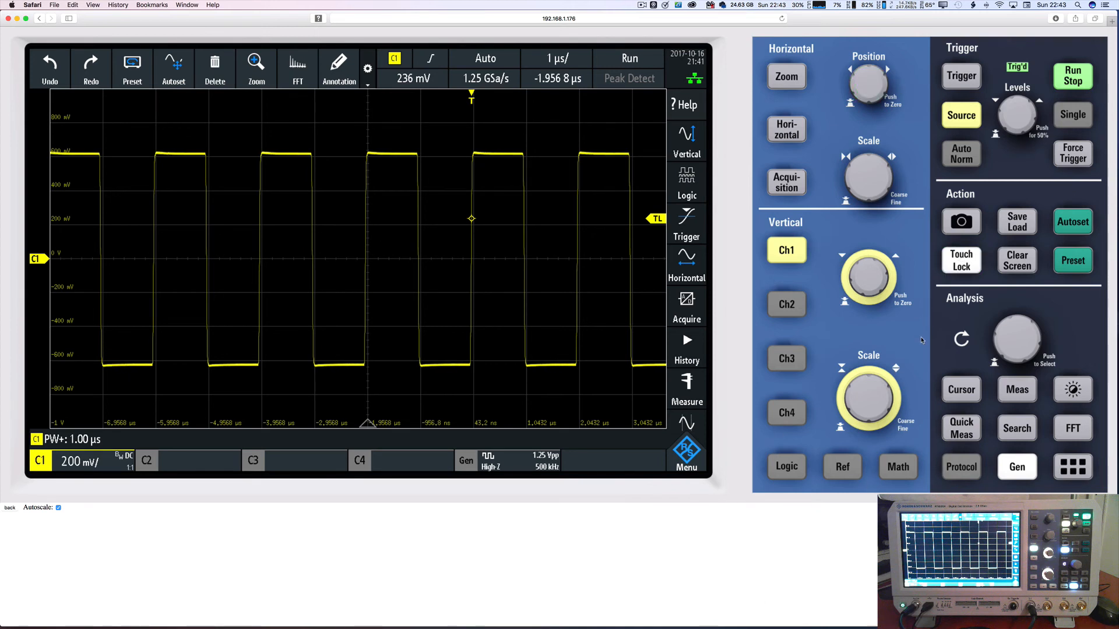
left_click(962, 261)
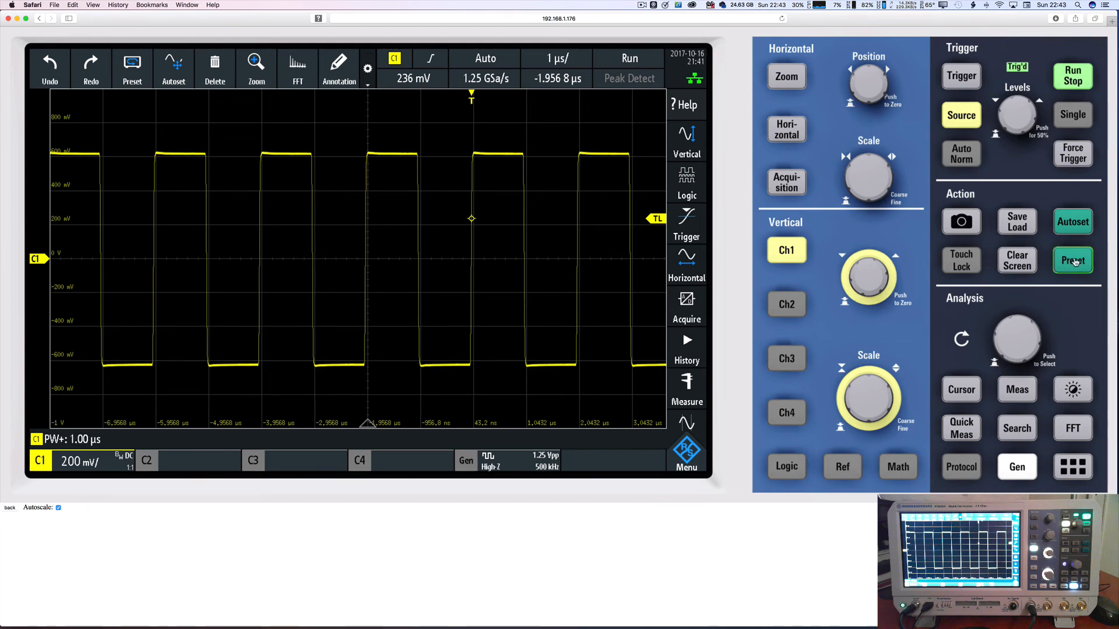
Run Autoset on the Channel 1 signal and enable OneTouch in the file settings.
left_click(1069, 226)
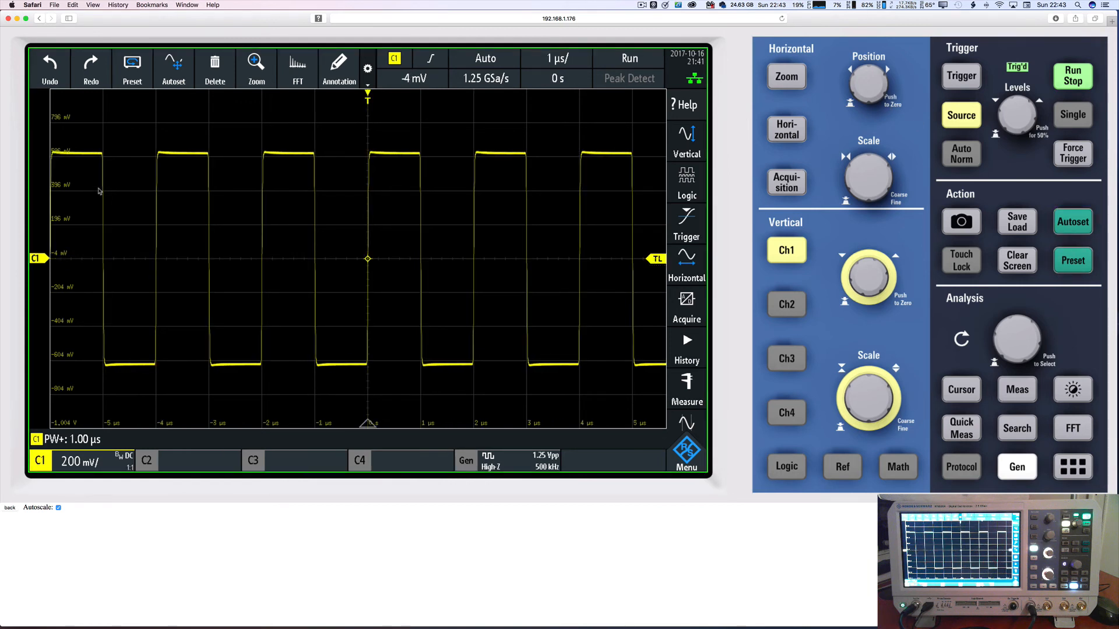
left_click(1020, 220)
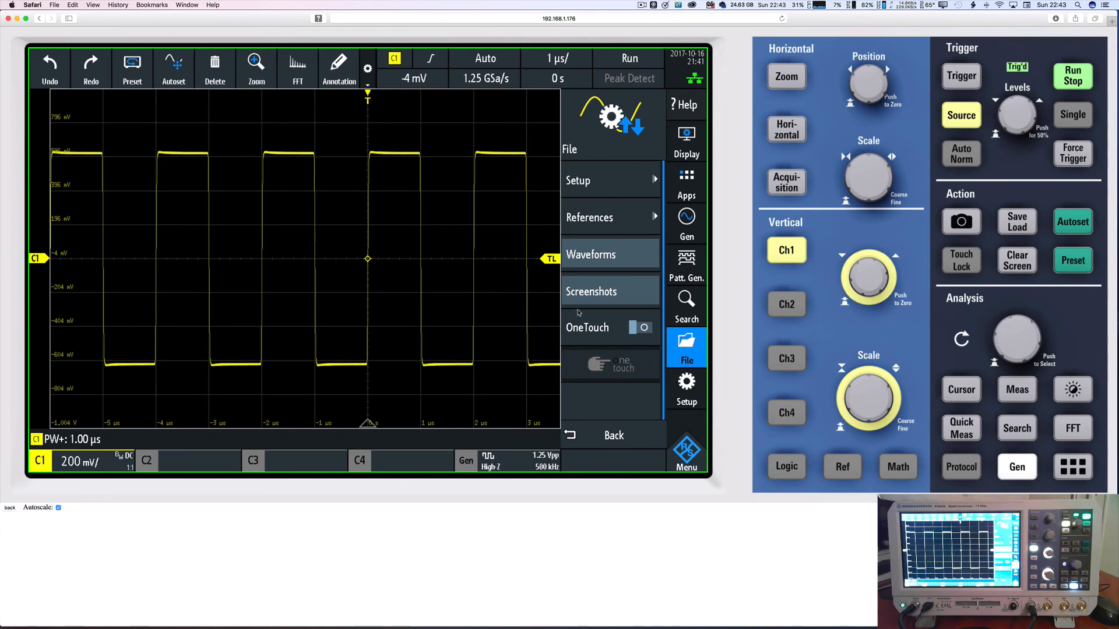
left_click(642, 329)
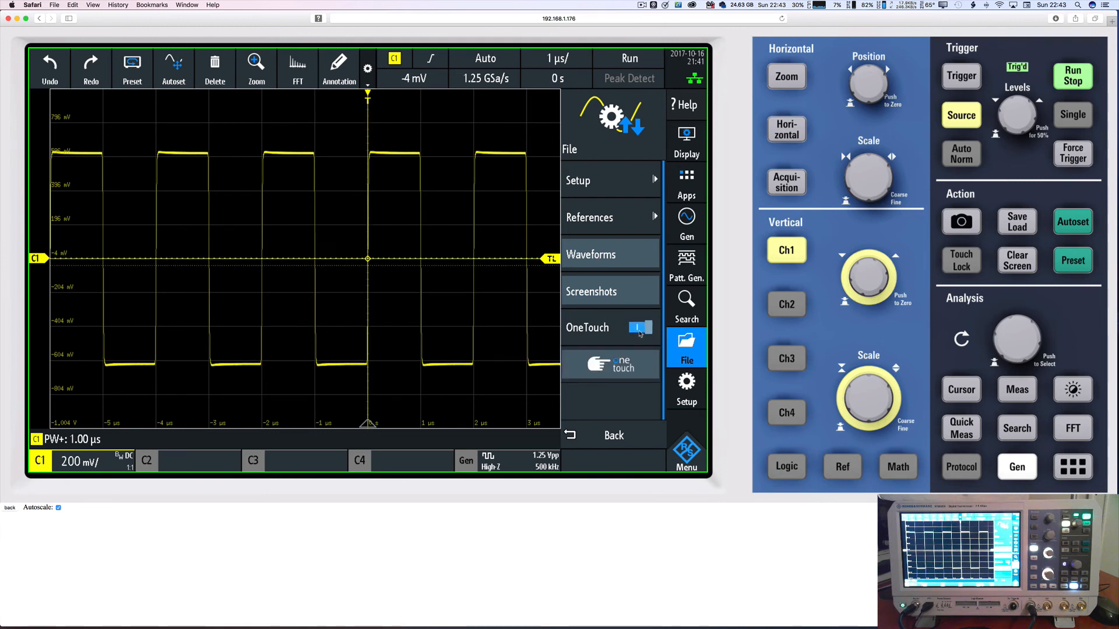
Review the OneTouch save contents, close the file settings, and save a capture with the OneTouch function.
left_click(961, 220)
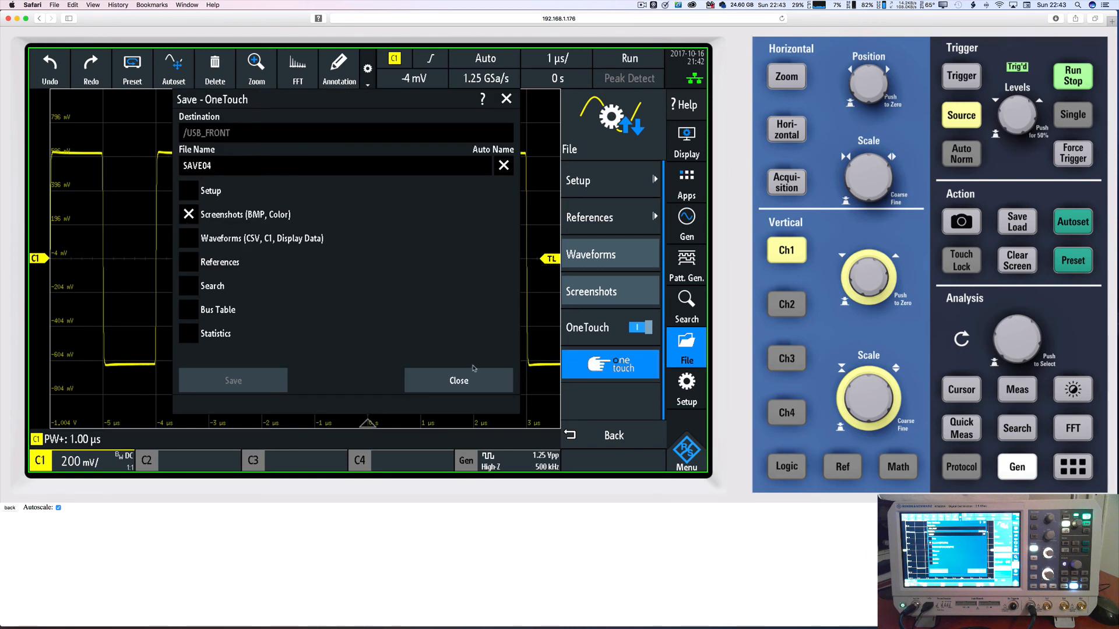
left_click(483, 385)
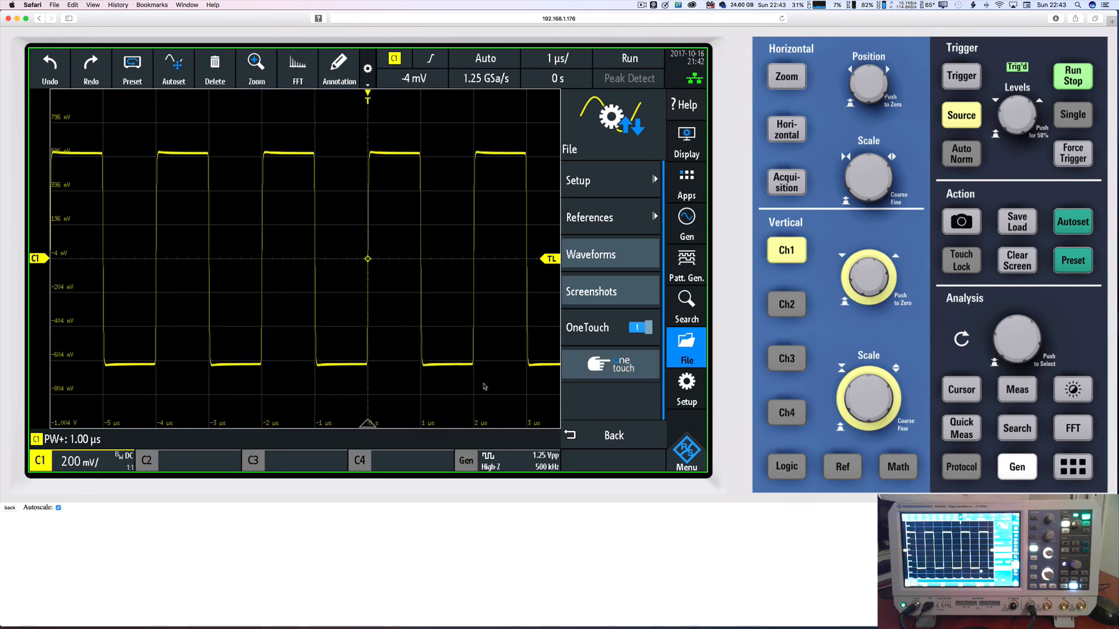
left_click(391, 134)
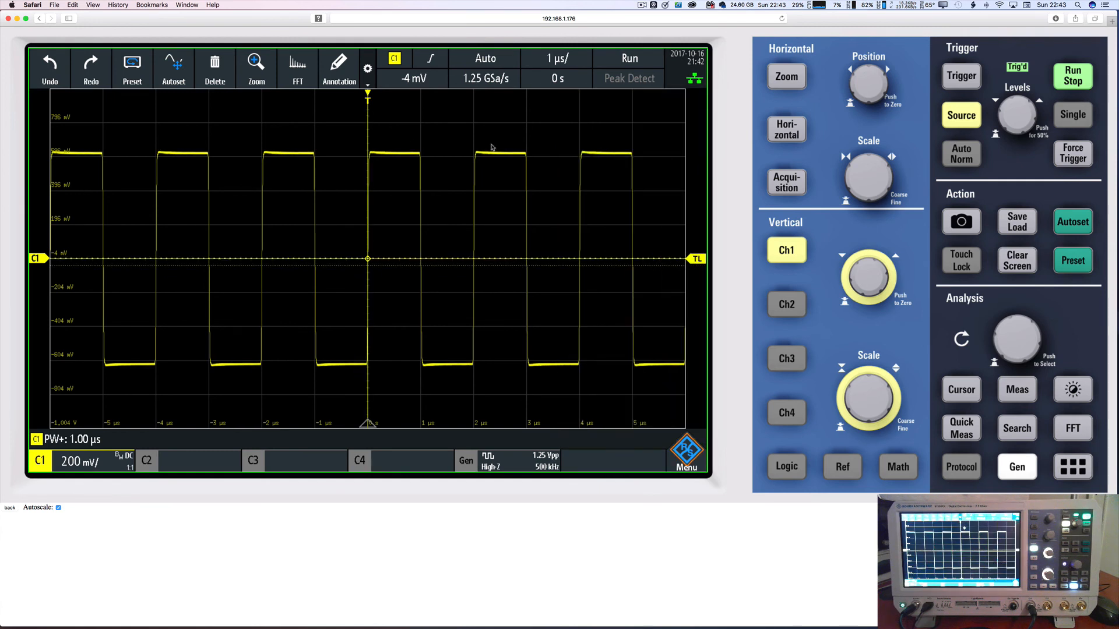
left_click(972, 224)
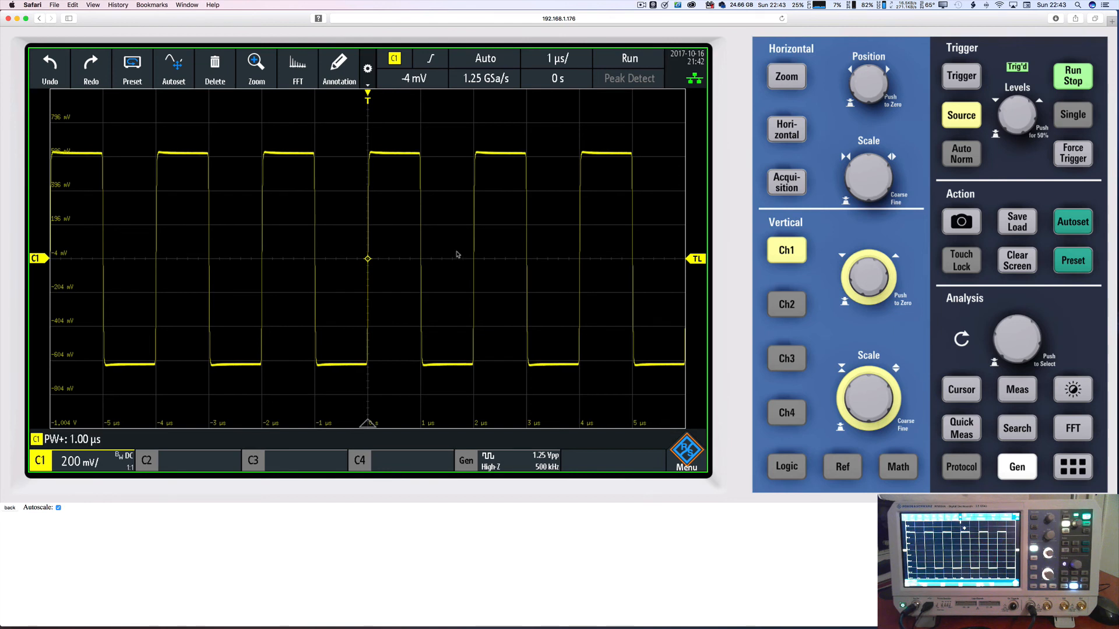
left_click(953, 223)
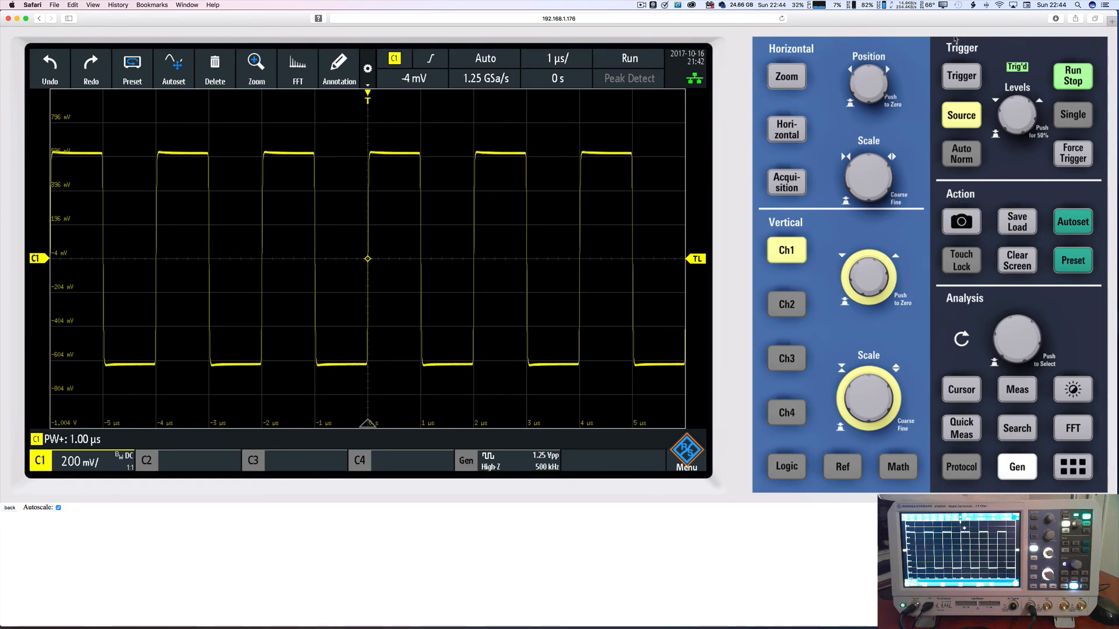
Stop and restart the acquisition, capture a single acquisition, and resume continuous running.
left_click(1072, 77)
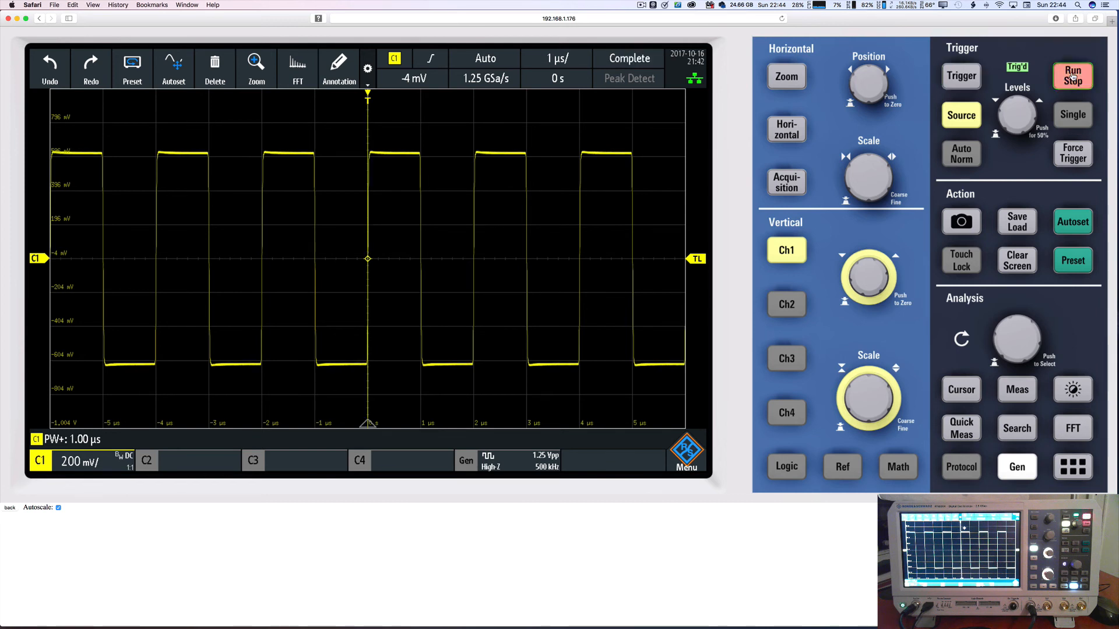
left_click(1072, 76)
left_click(1080, 113)
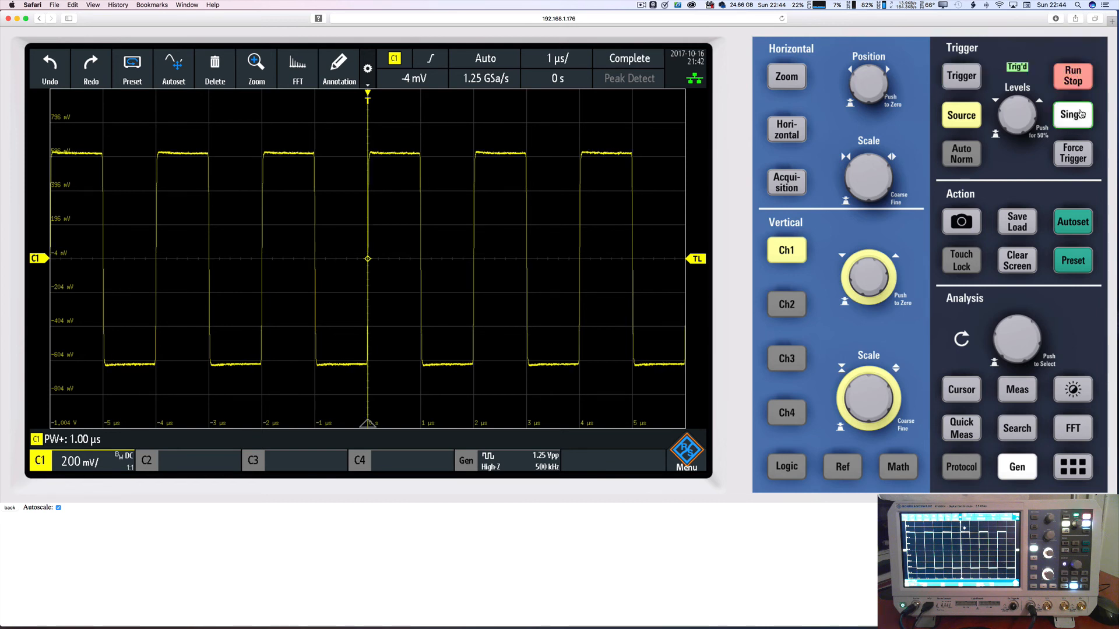
left_click(1063, 79)
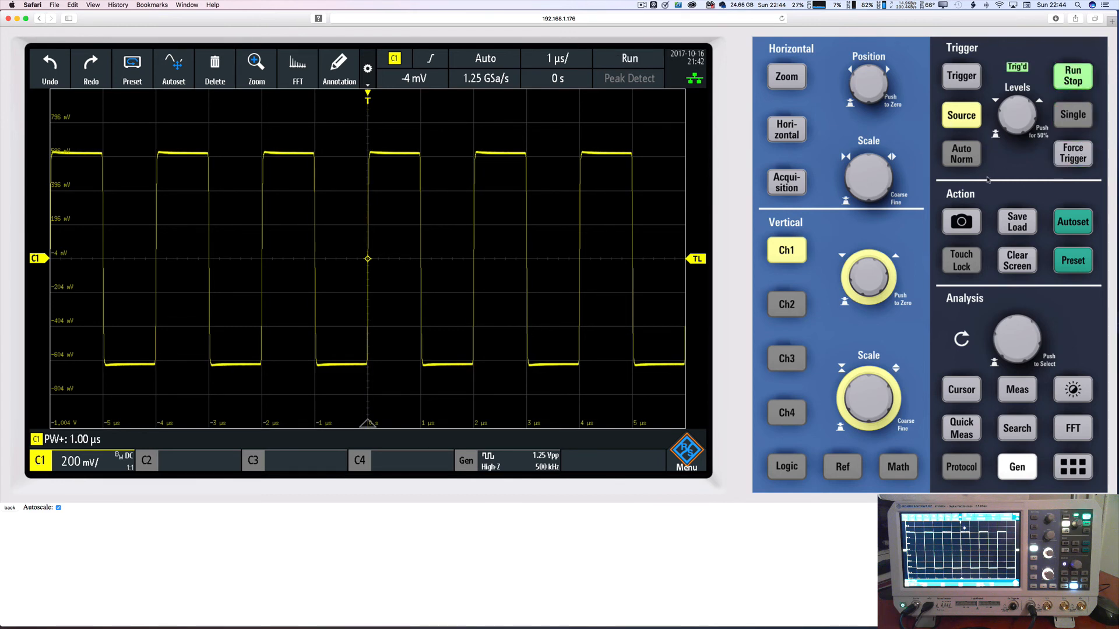
Test Norm triggering with the trigger level at 788 mV, and return to Auto mode with the level at 264 mV.
left_click(956, 153)
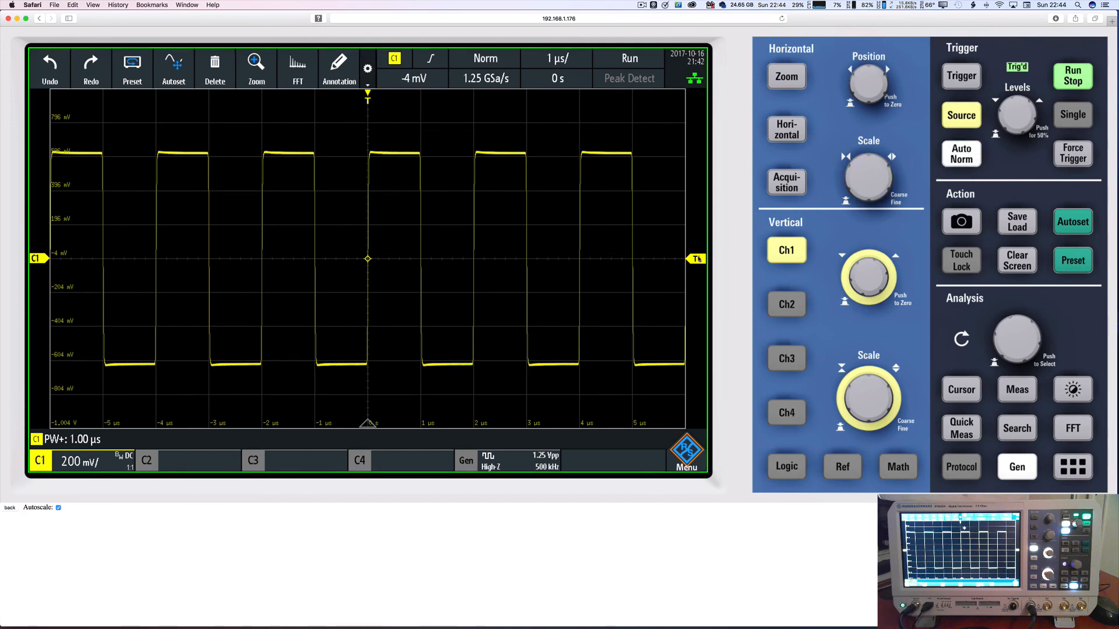
left_click_drag(697, 258, 684, 125)
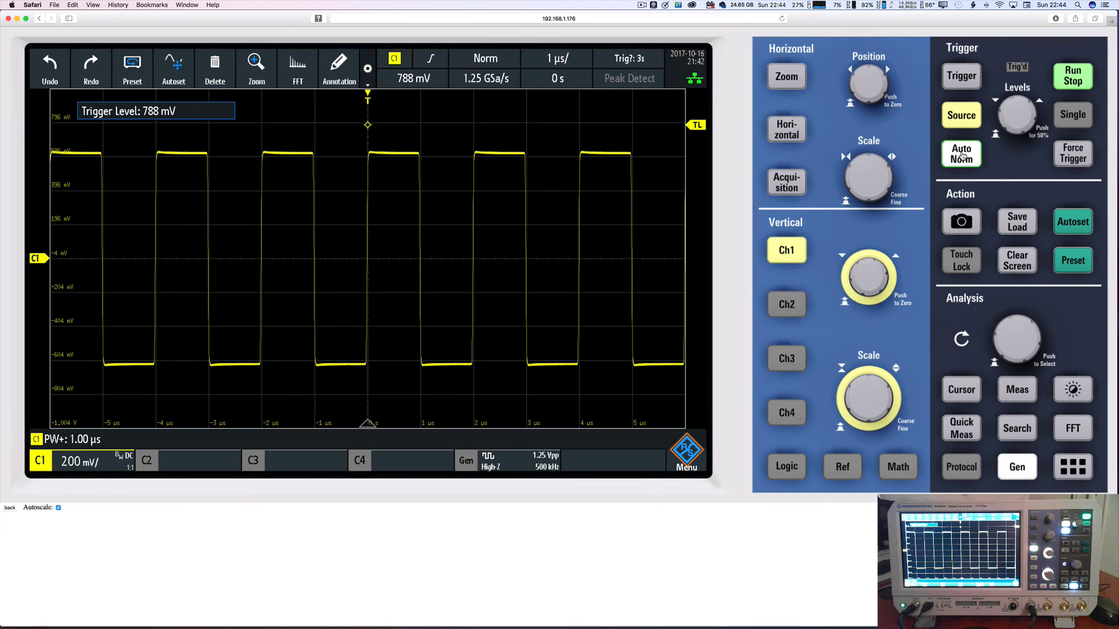
left_click(963, 156)
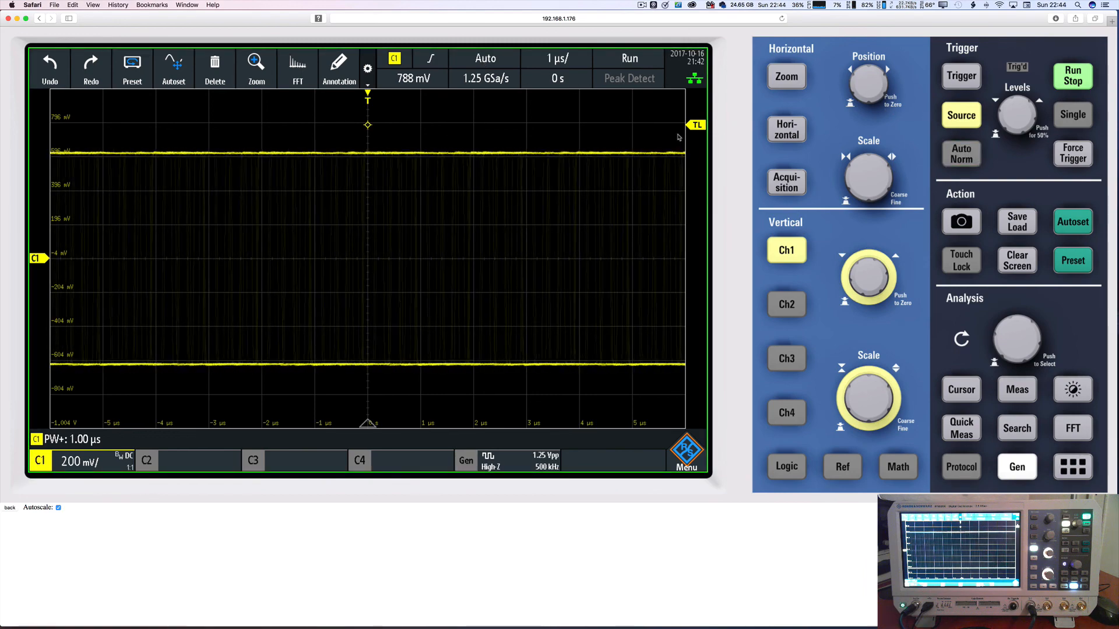
left_click_drag(696, 125, 695, 213)
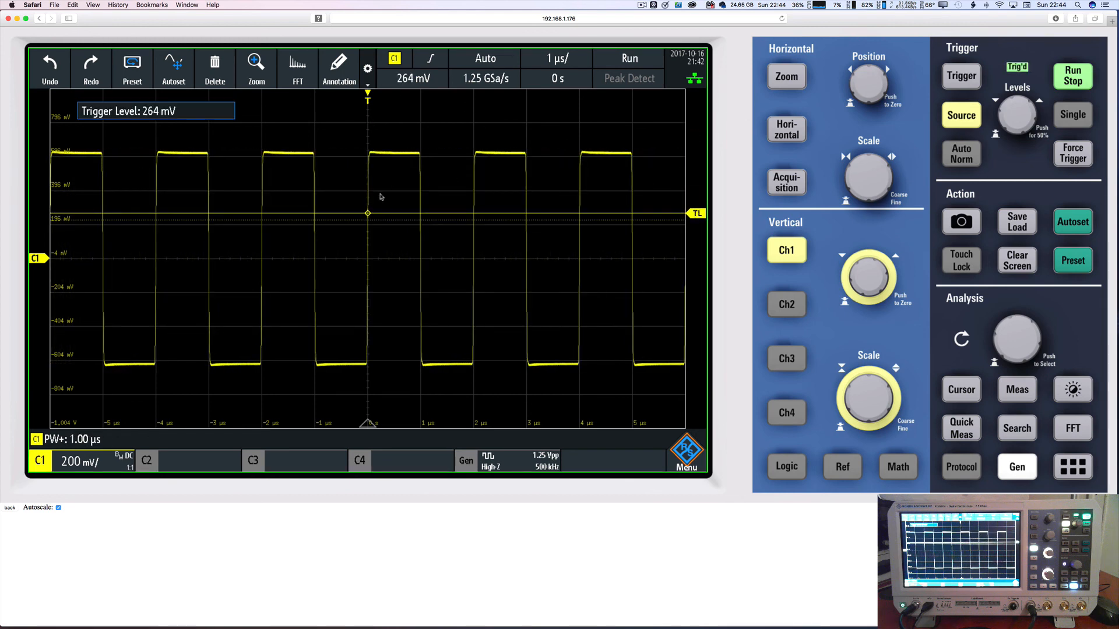
Set the trigger mode to Norm, raise the trigger level above the signal to 792 mV, and clear the waveform display.
left_click(967, 161)
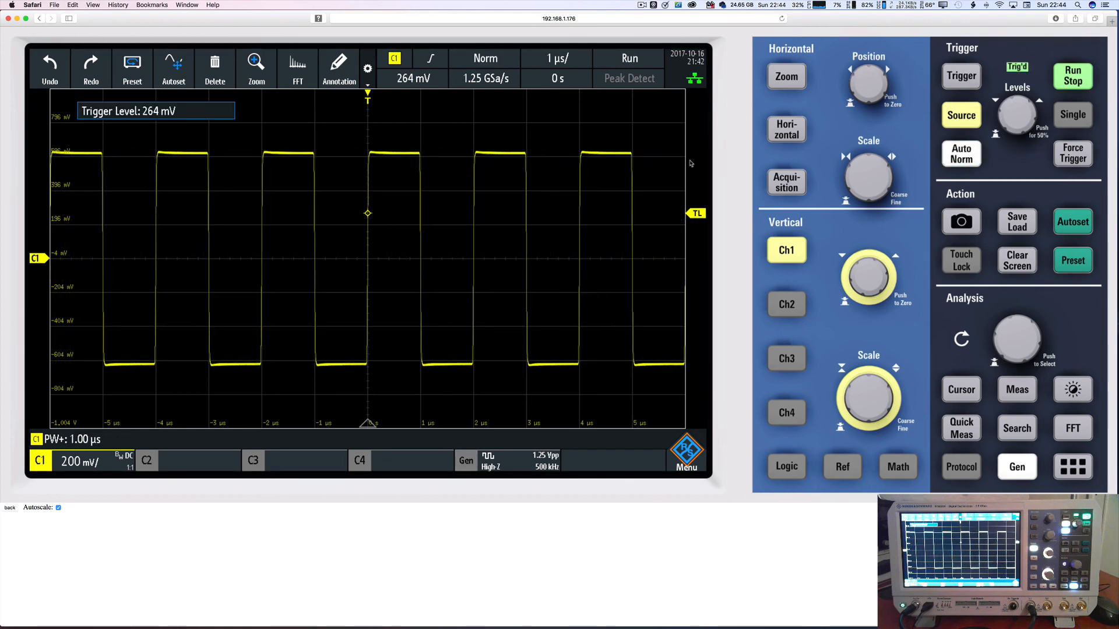
left_click_drag(698, 213, 697, 124)
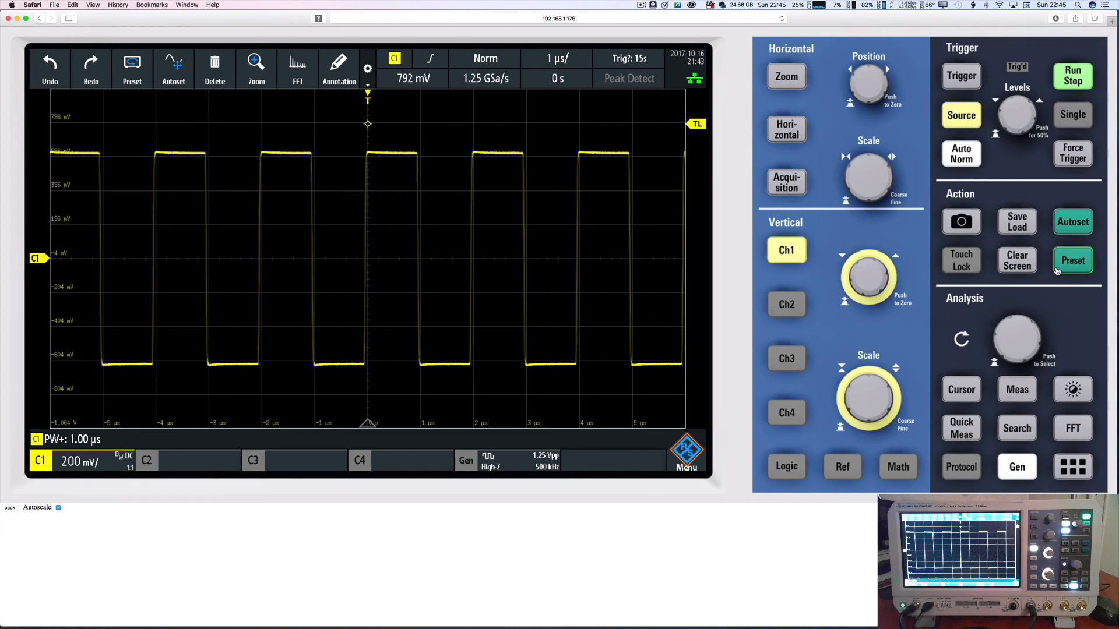
left_click(1012, 263)
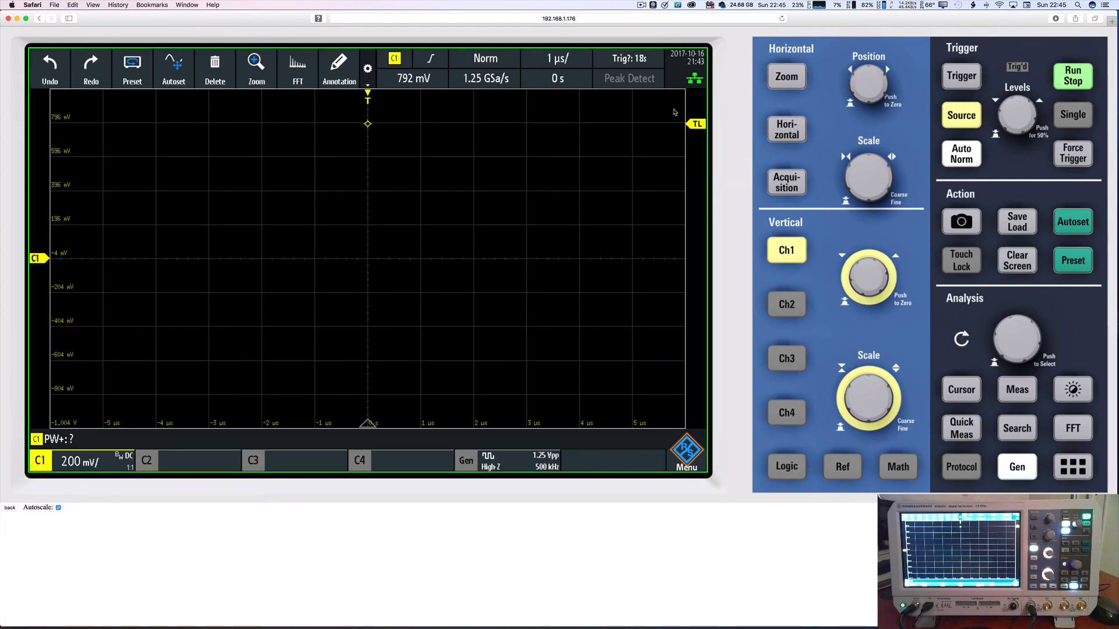
Lower the trigger level into the waveform at 112 mV, and raise it back above the signal to 748 mV.
left_click_drag(697, 141, 693, 239)
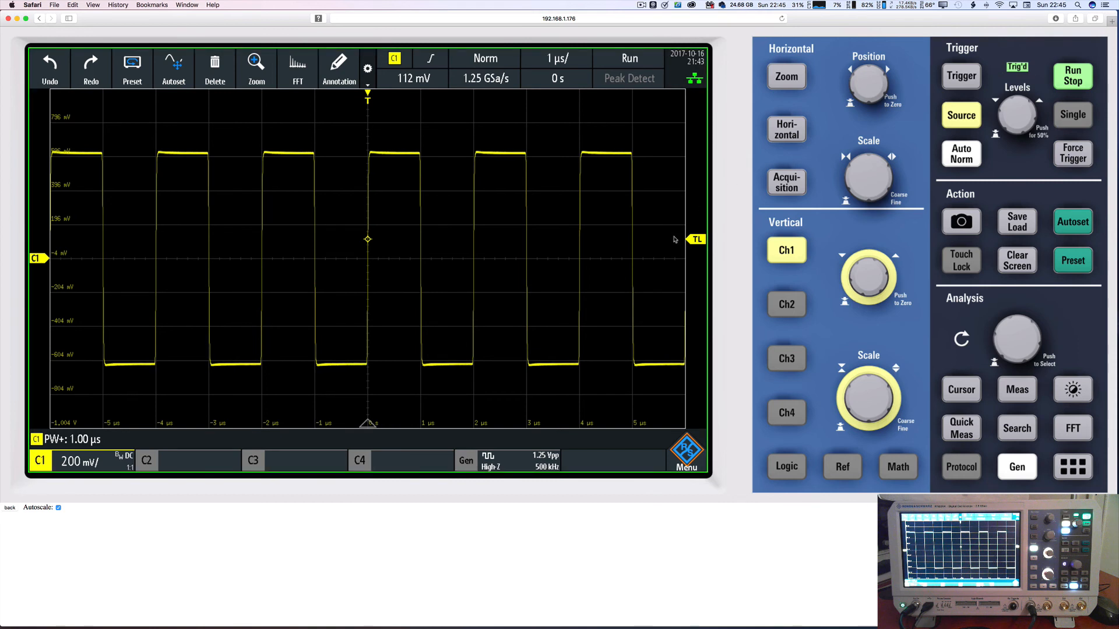
left_click_drag(695, 234, 683, 133)
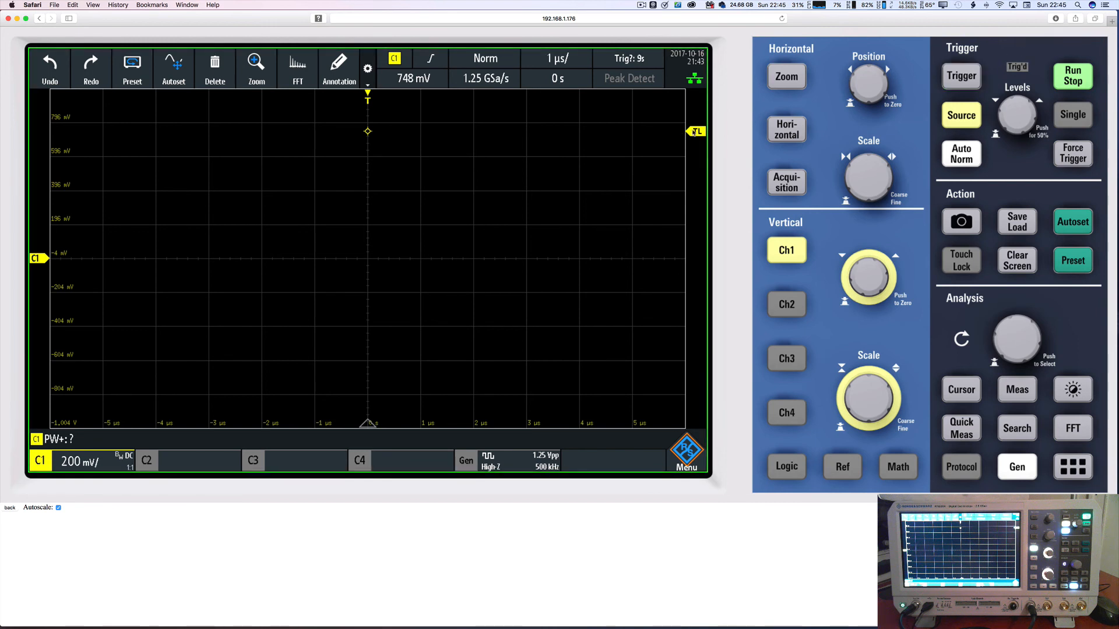
Lower the trigger level into the waveform at 204 mV, raise it to 508 mV, and lower it to -324 mV.
left_click_drag(693, 132, 693, 223)
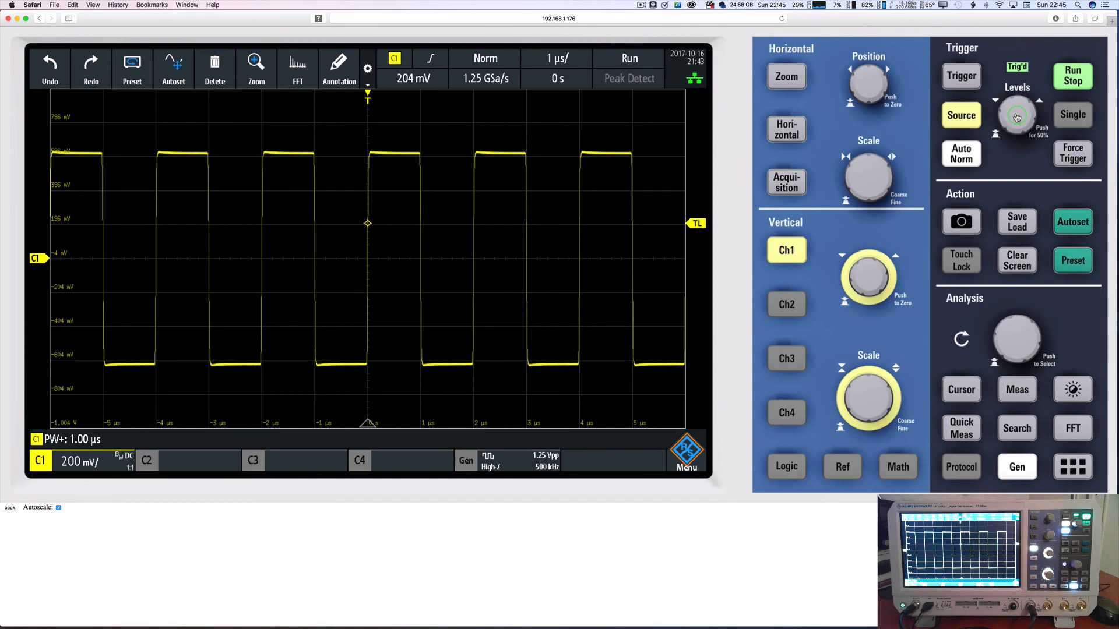
left_click_drag(696, 222, 696, 172)
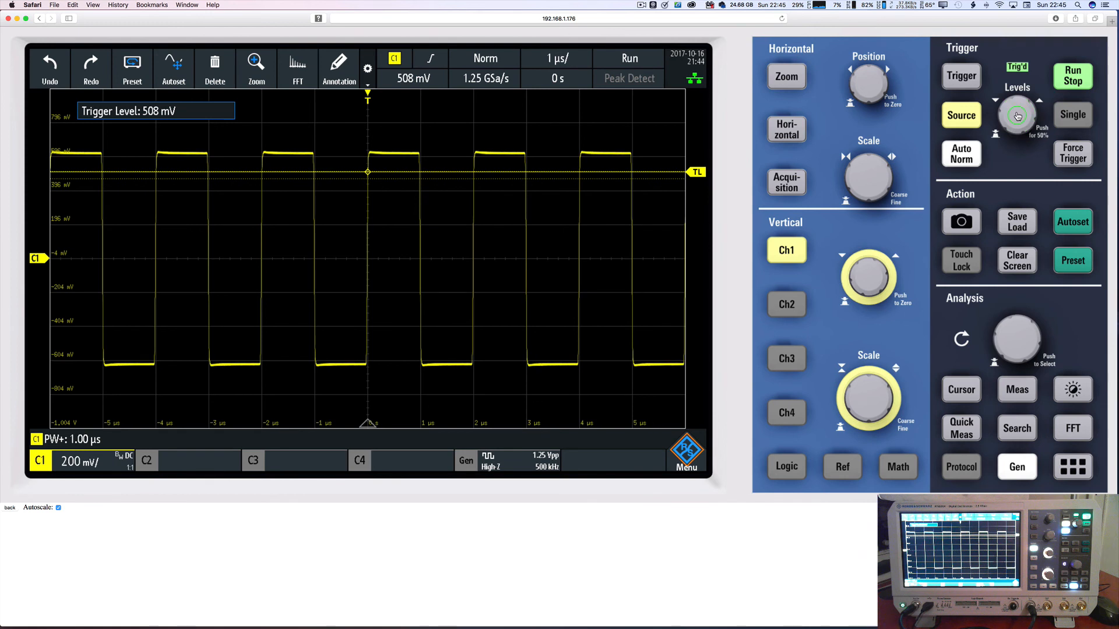
scroll(1011, 102, "up", 10)
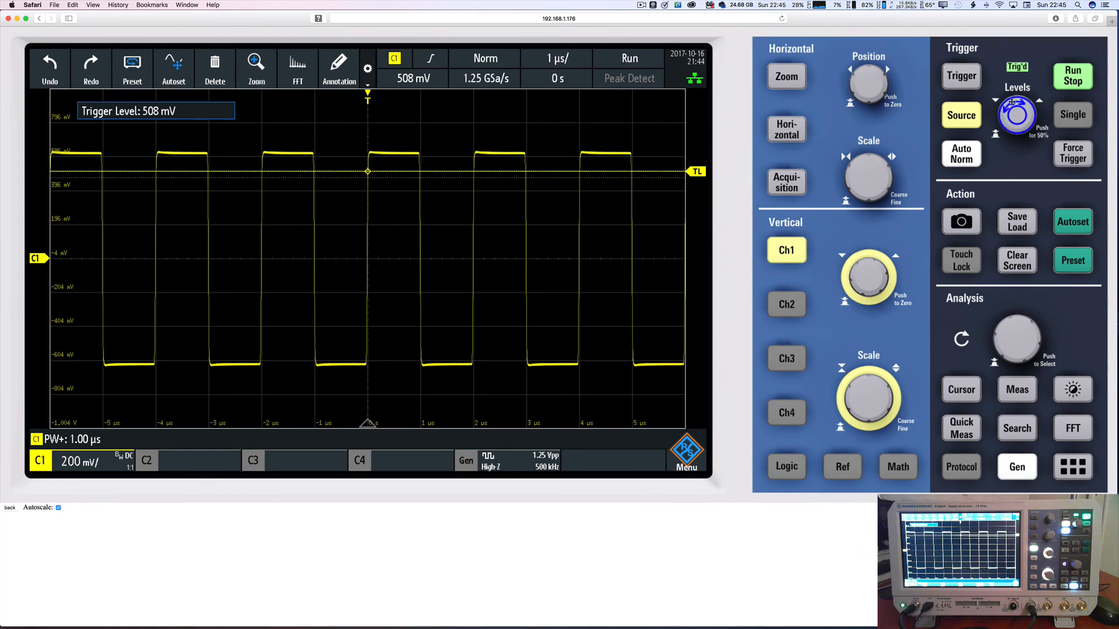
scroll(1013, 102, "down", 20)
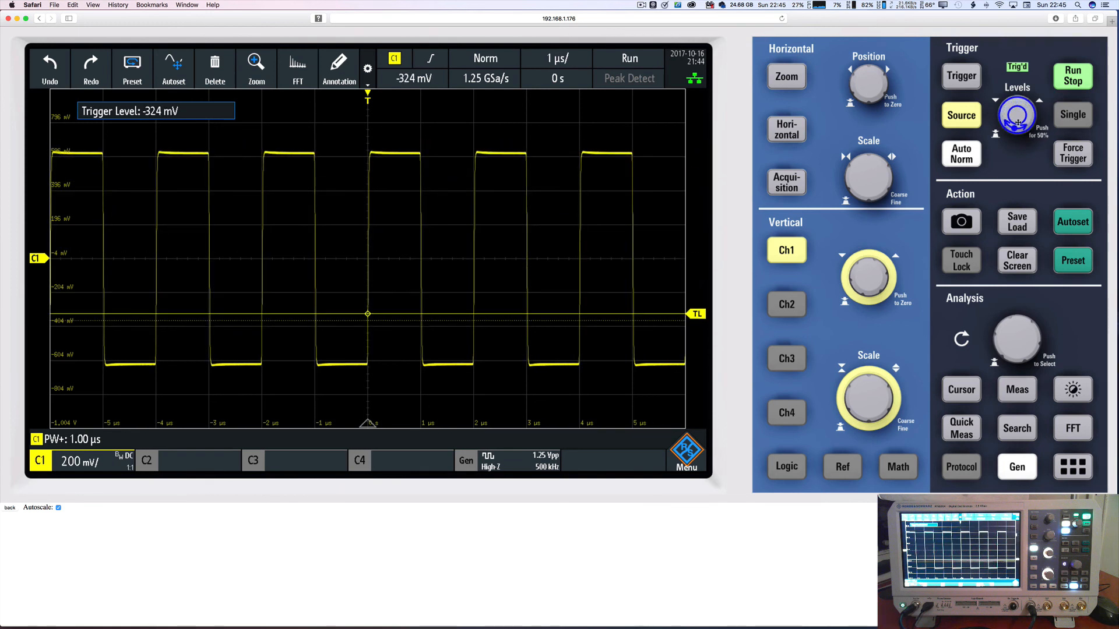
Vary the trigger level down to -660 mV below the signal, and reset it to the signal's 50% point.
scroll(1012, 126, "up", 3)
scroll(1011, 126, "up", 9)
scroll(1017, 125, "down", 12)
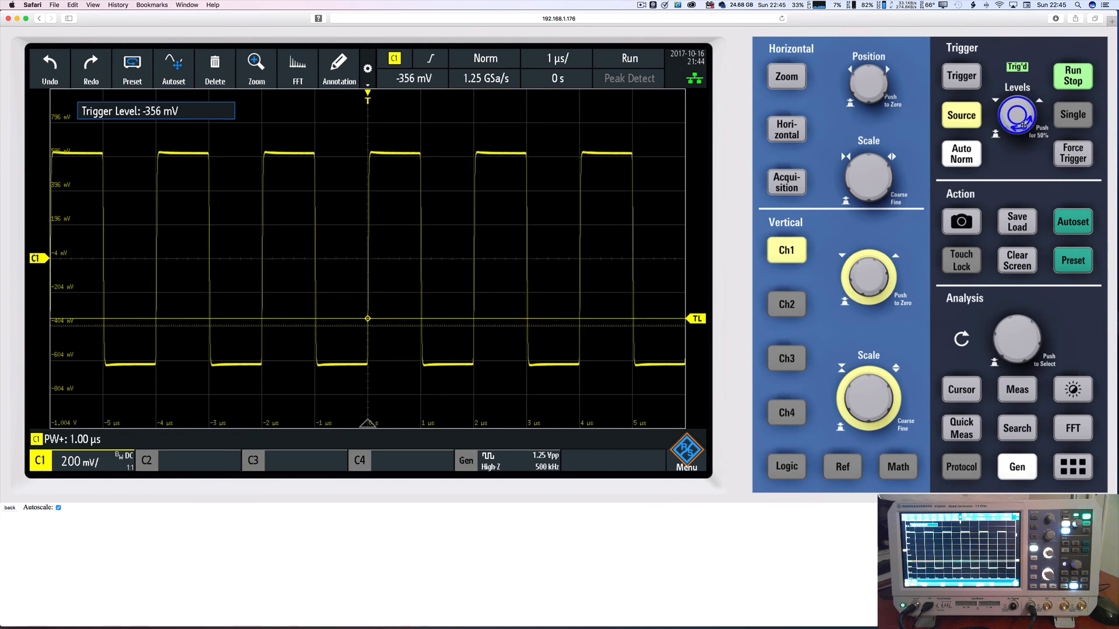
scroll(1026, 122, "down", 1)
left_click_drag(1029, 113, 1018, 117)
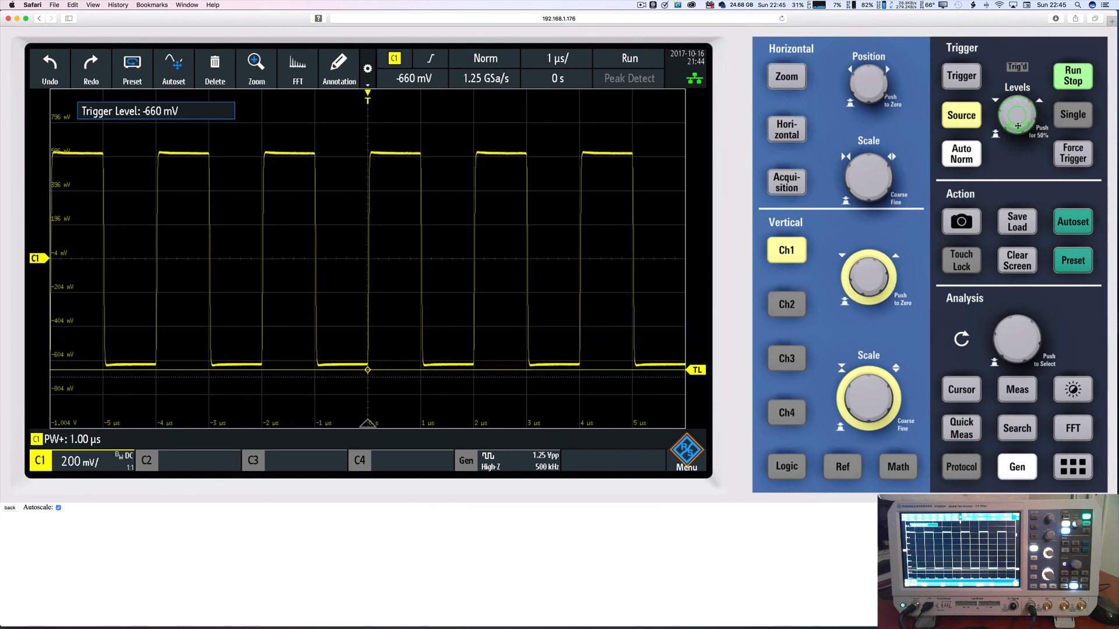
left_click(1017, 118)
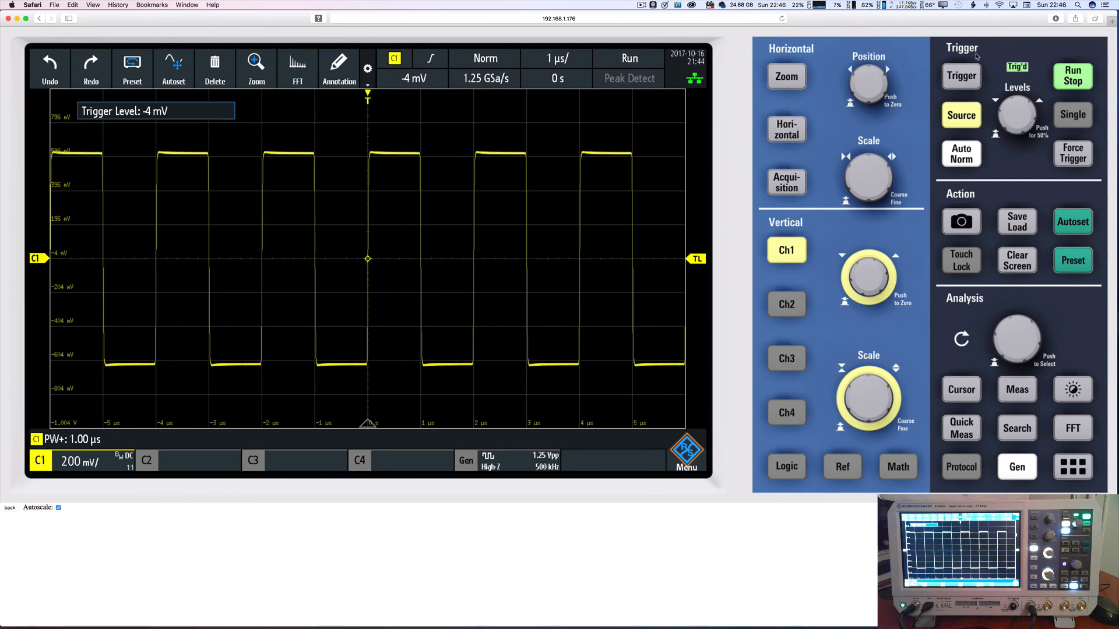
Display the trigger settings for mode, type, source, slope and coupling, and close them.
left_click(962, 75)
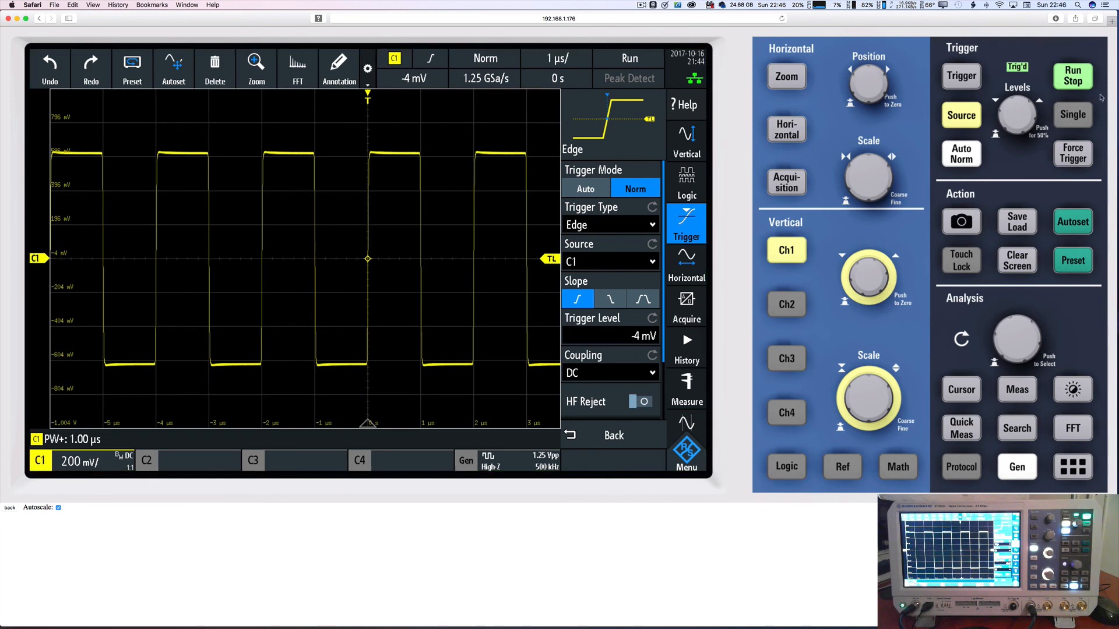
left_click(962, 76)
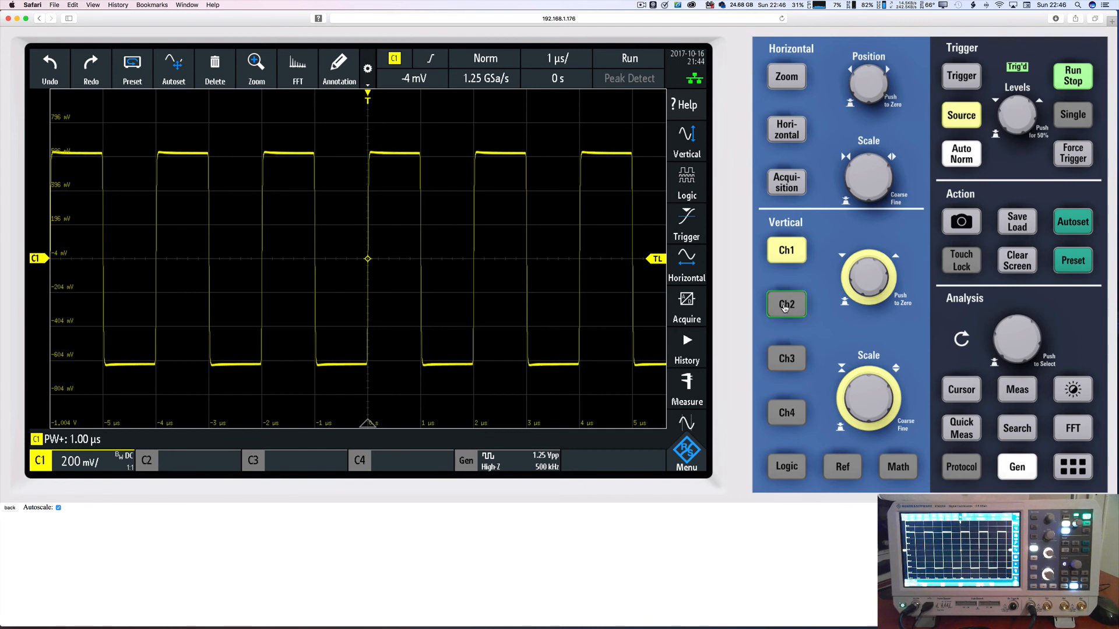
Turn on channel 2 and cycle the trigger source repeatedly through the channels C1 to C4.
left_click(802, 298)
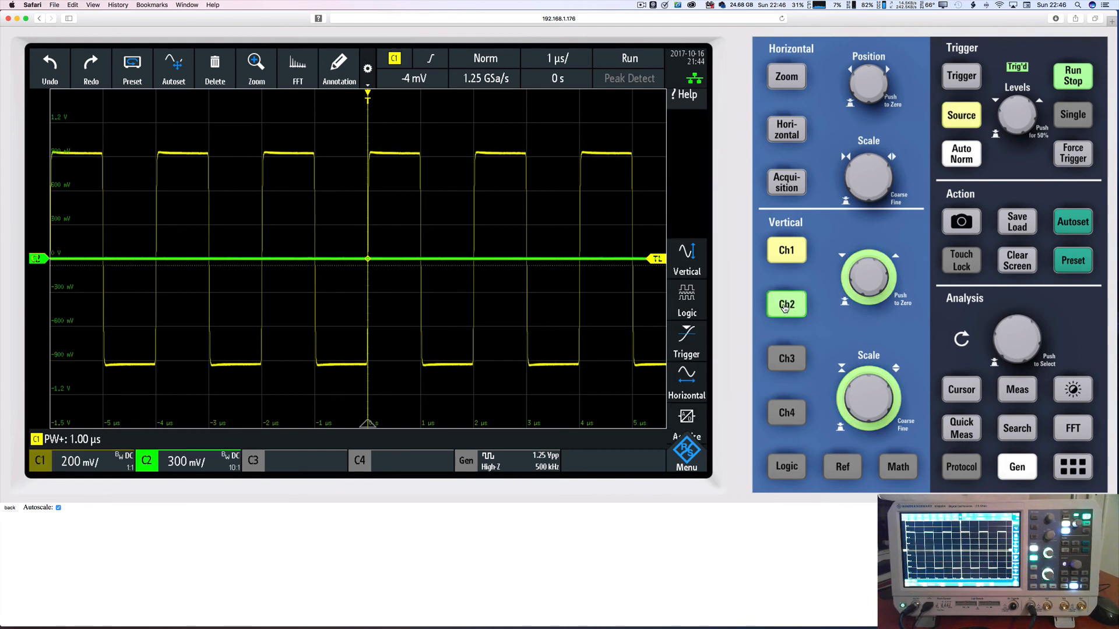
left_click(965, 120)
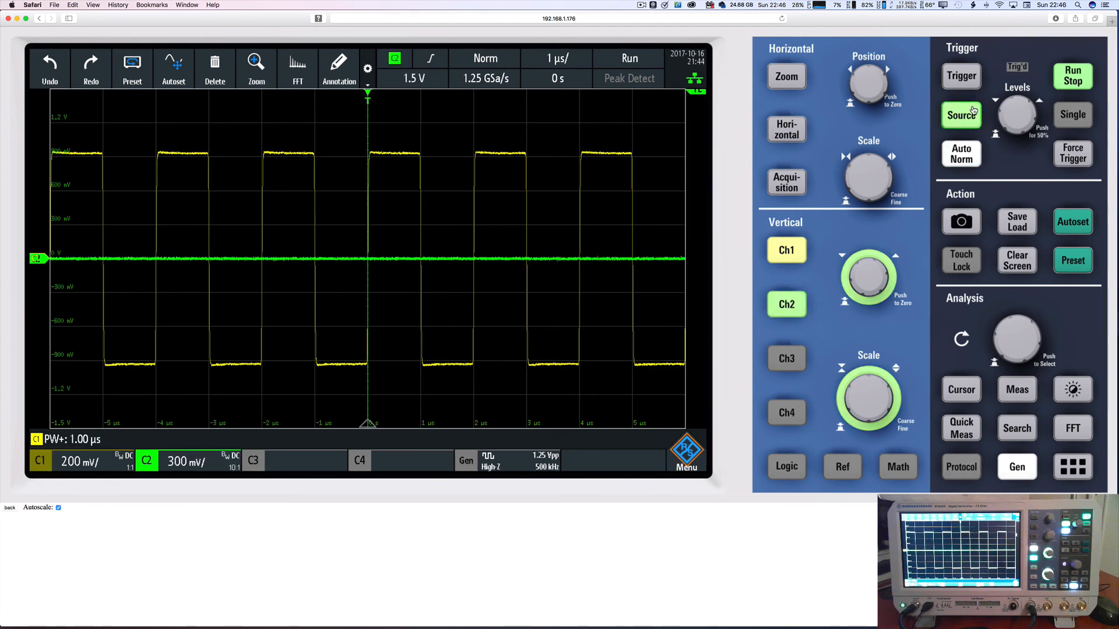
left_click(961, 116)
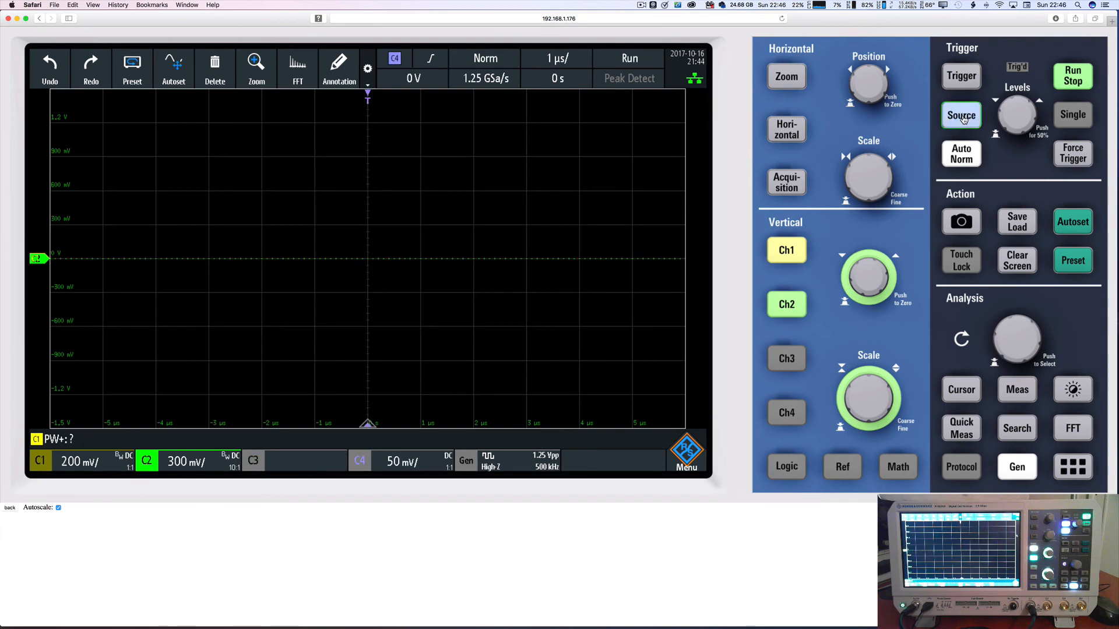
left_click(963, 119)
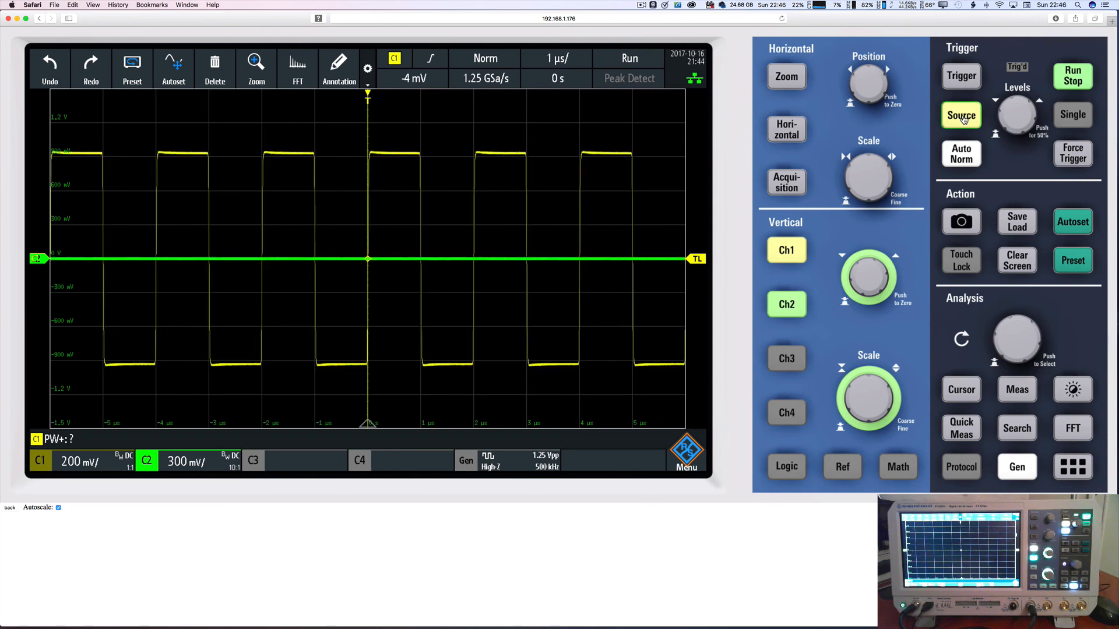
left_click(963, 119)
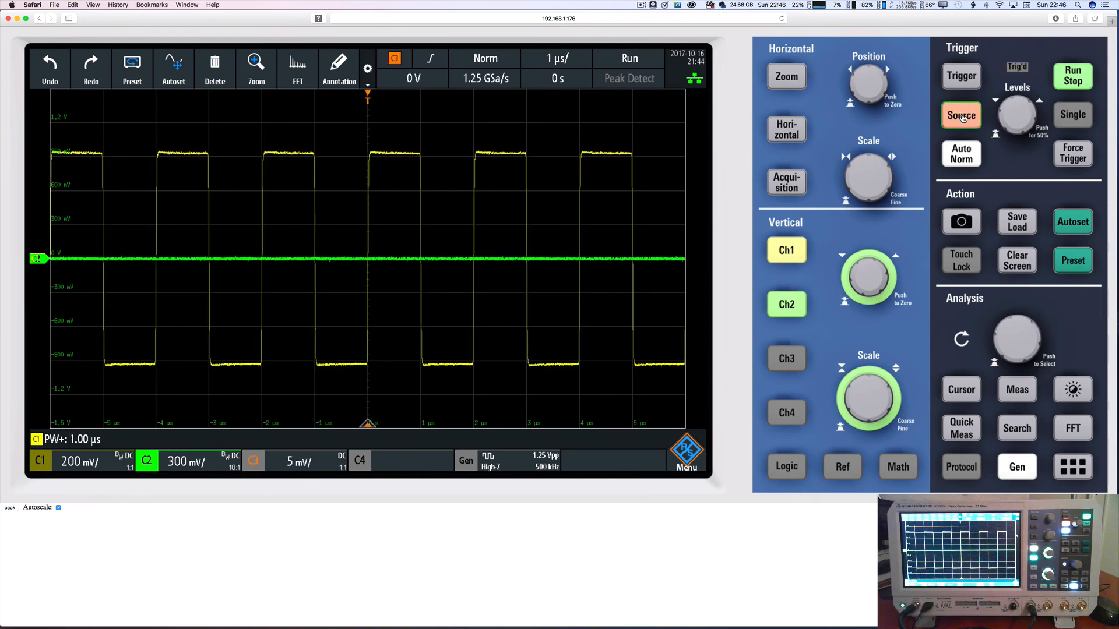
left_click(964, 116)
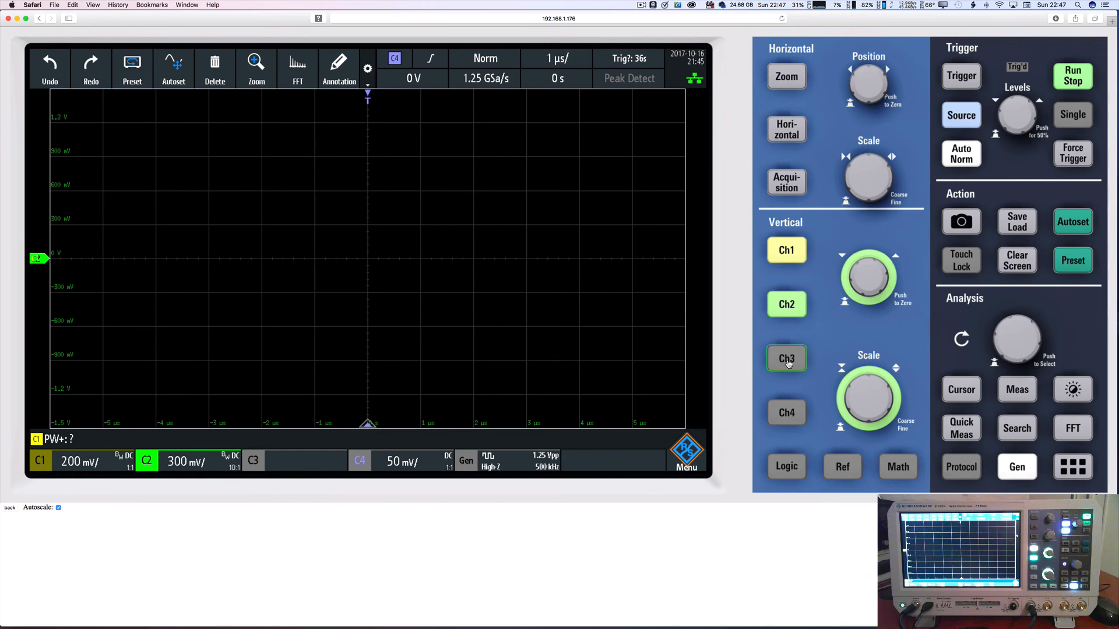
scroll(639, 210, "up", 1)
left_click(965, 118)
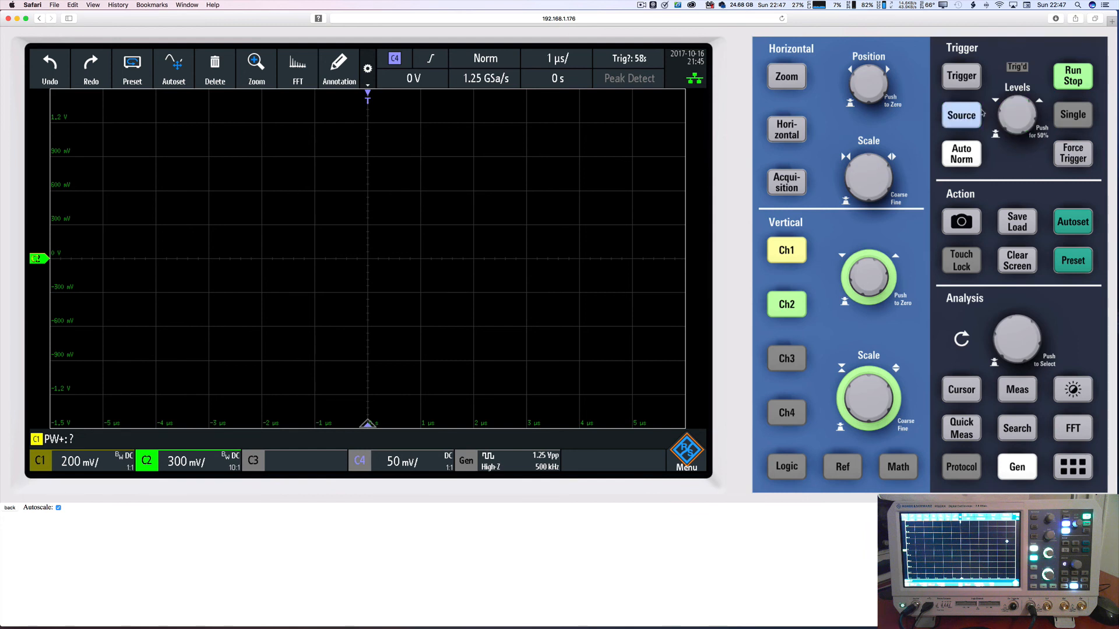
Set the trigger source to C1 and switch channel 2 off.
left_click(395, 59)
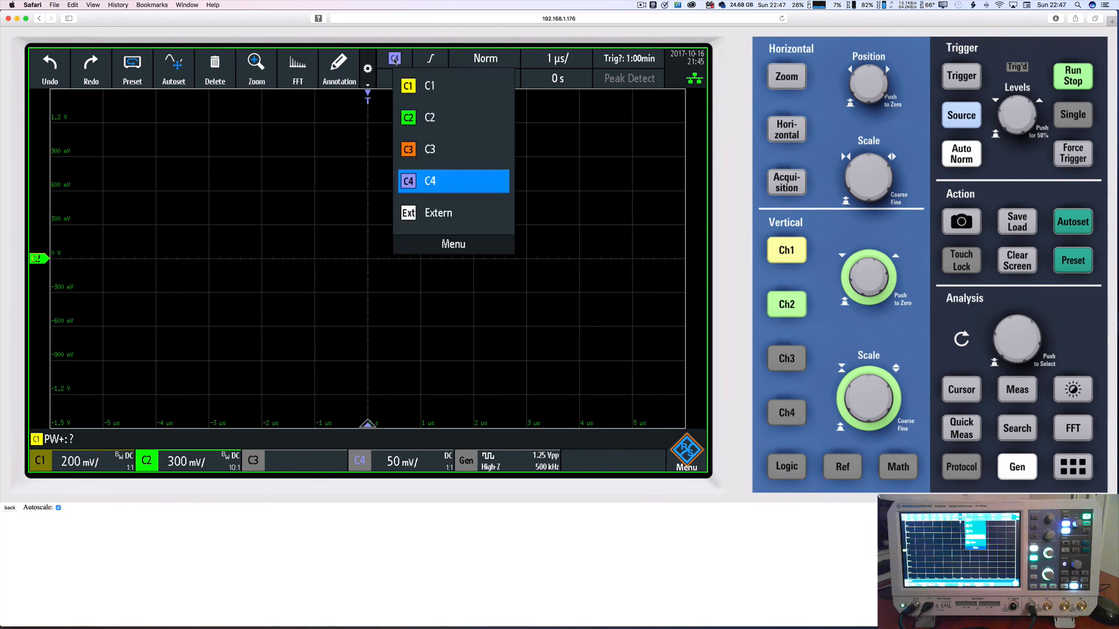
left_click(426, 87)
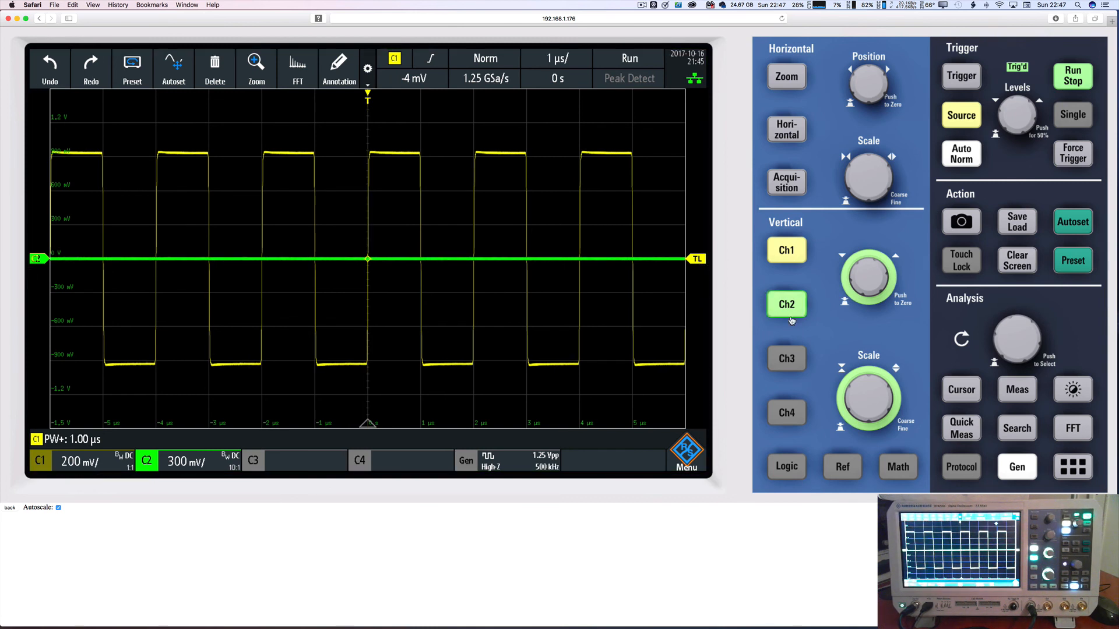
left_click(161, 469)
left_click(152, 438)
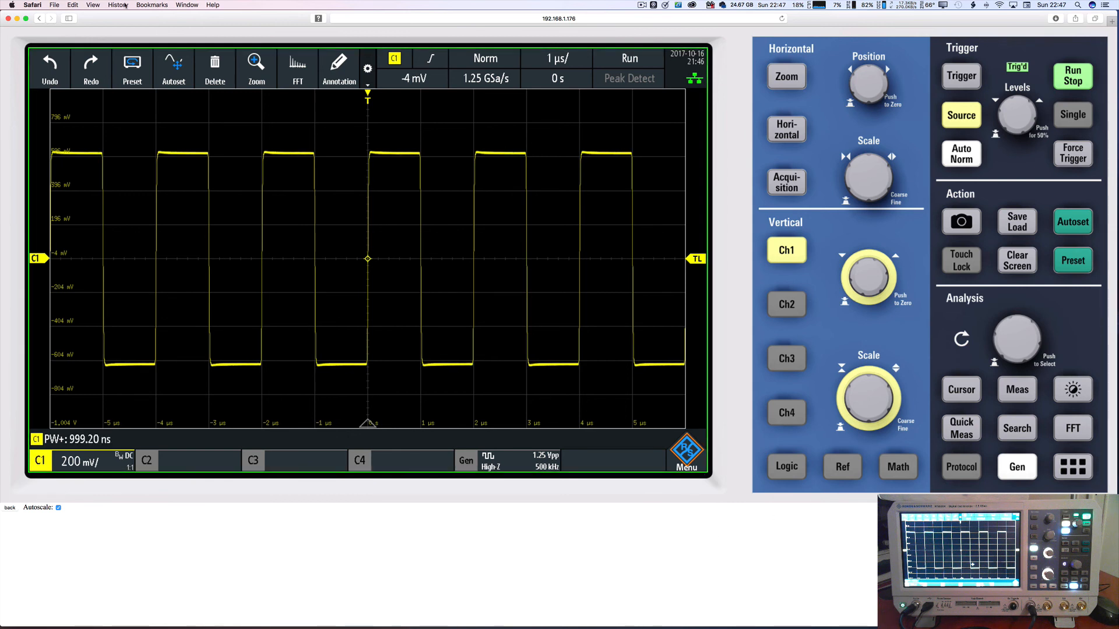
On the instrument's web Screenshot page, set the color mode to Grayscale and update the image.
left_click(40, 18)
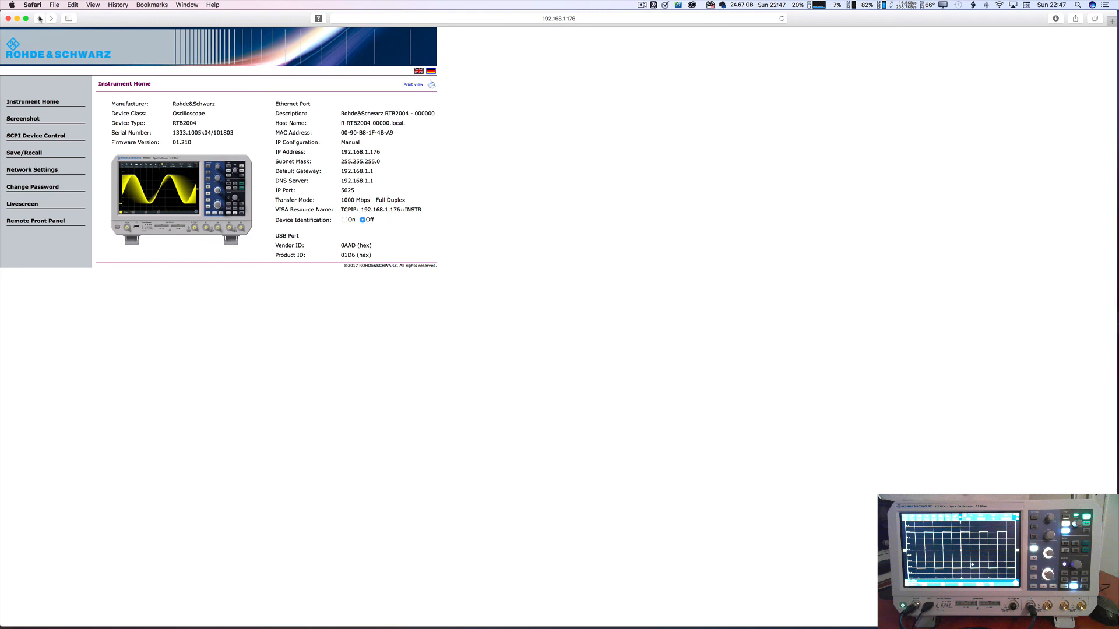
left_click(22, 120)
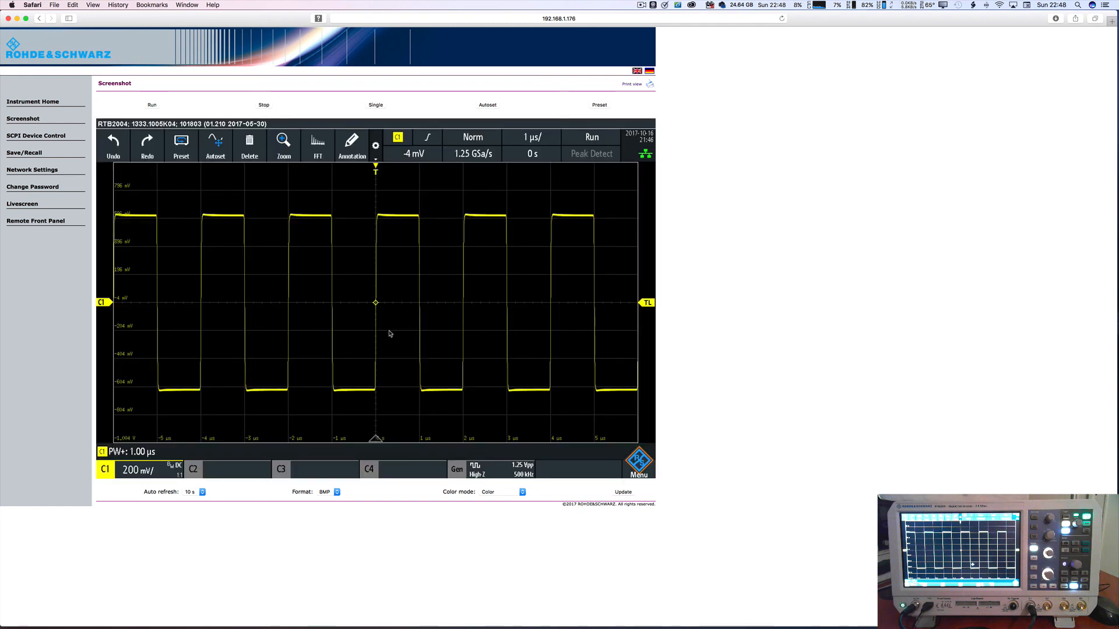
left_click(337, 493)
left_click(338, 492)
left_click(522, 492)
left_click(494, 506)
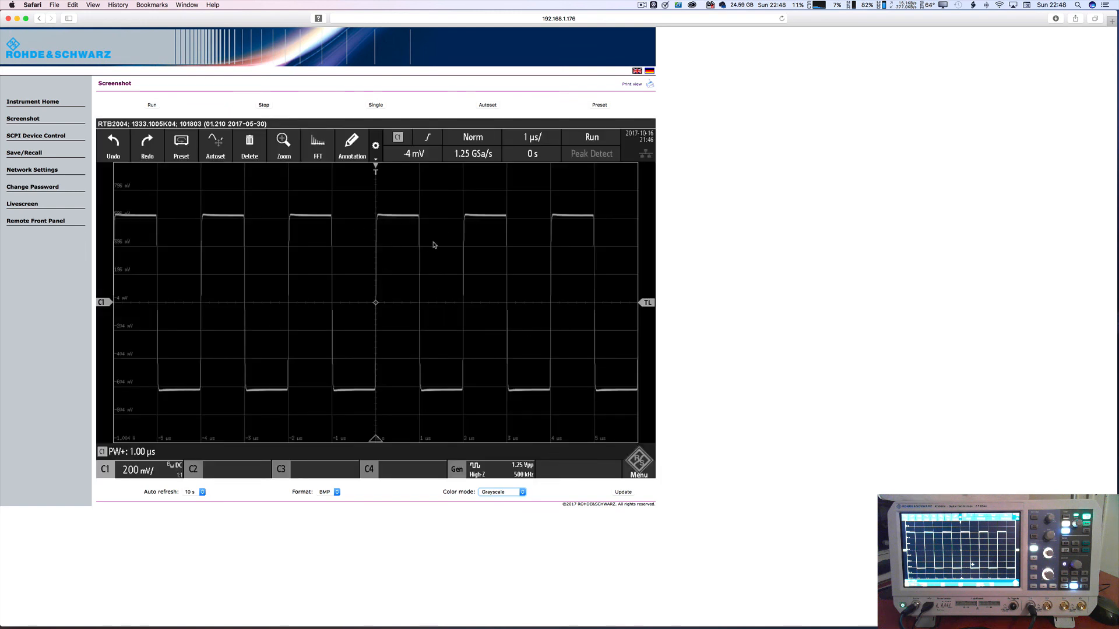
left_click(616, 492)
Show the print view of the screenshot and return to the regular Screenshot page.
left_click(624, 86)
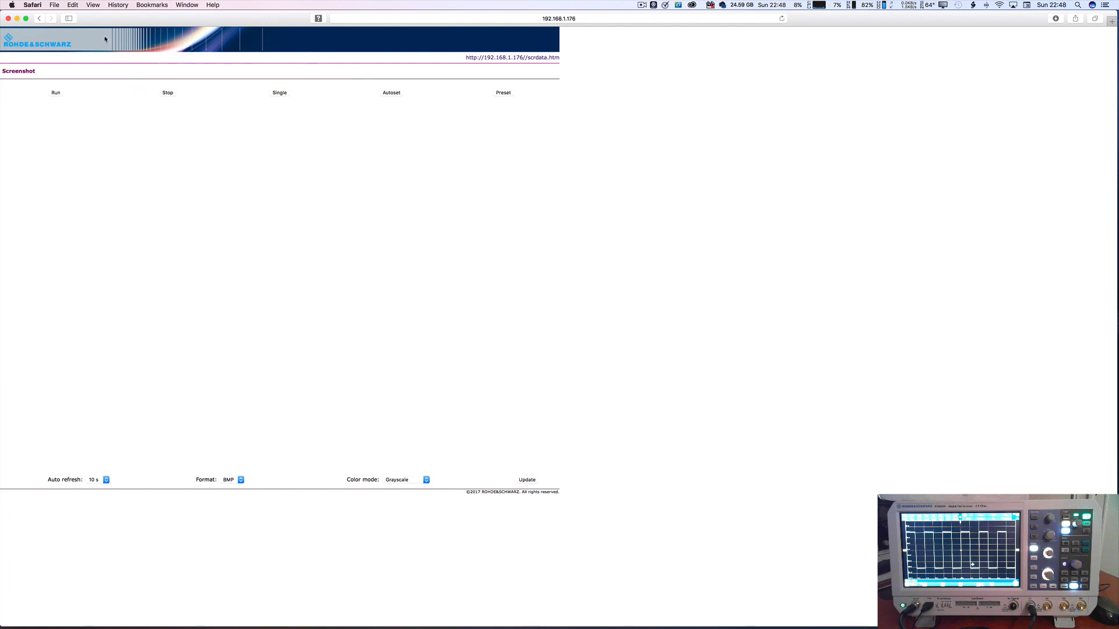
left_click(39, 19)
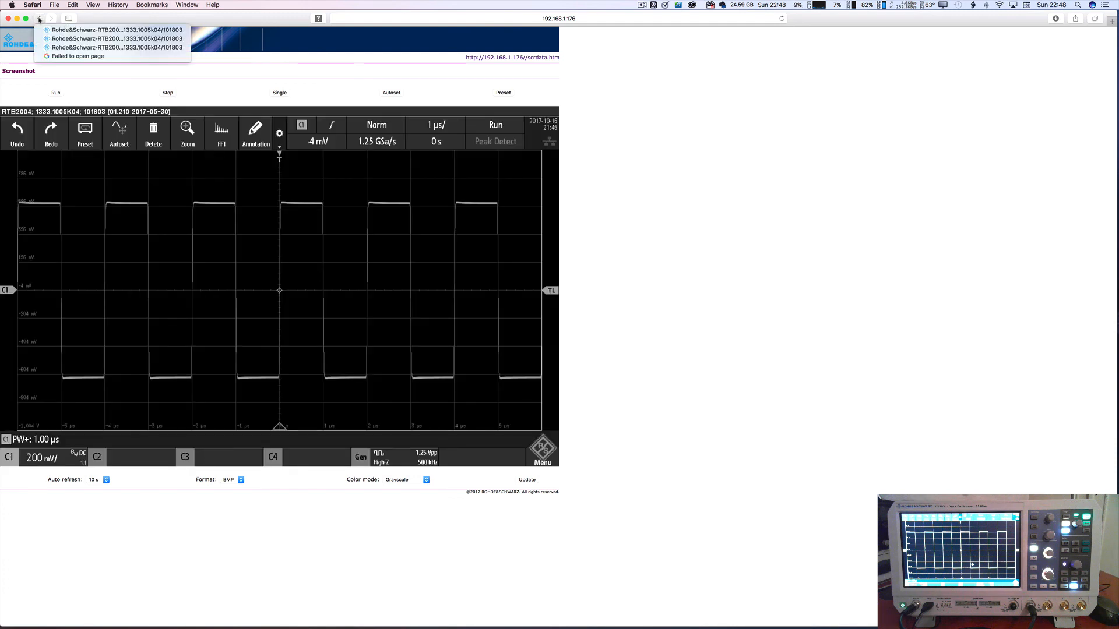
left_click(38, 19)
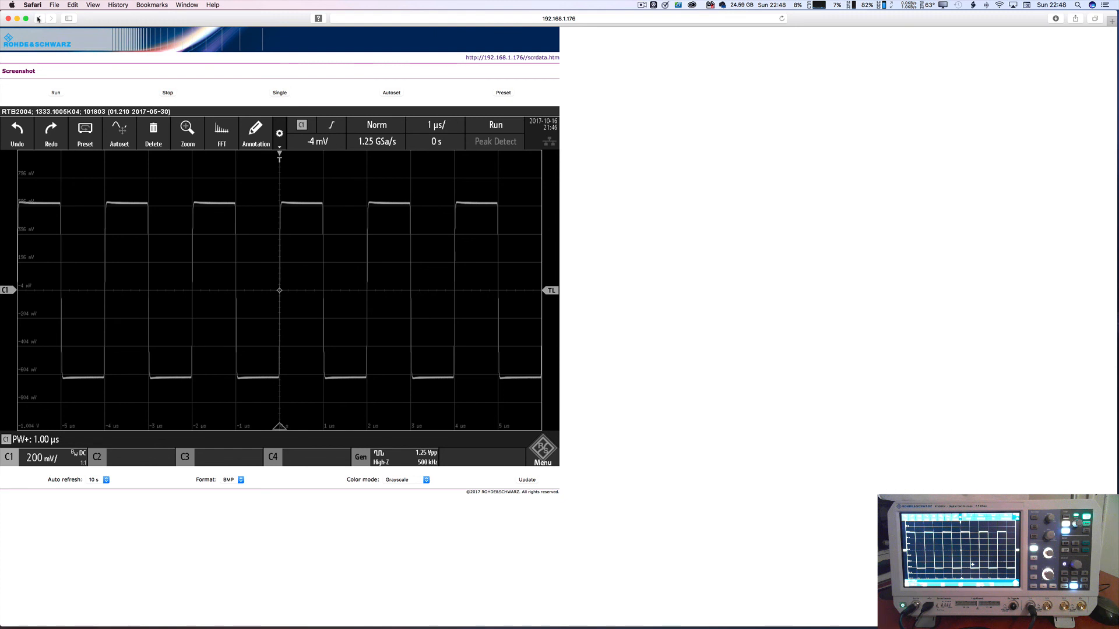
left_click(38, 19)
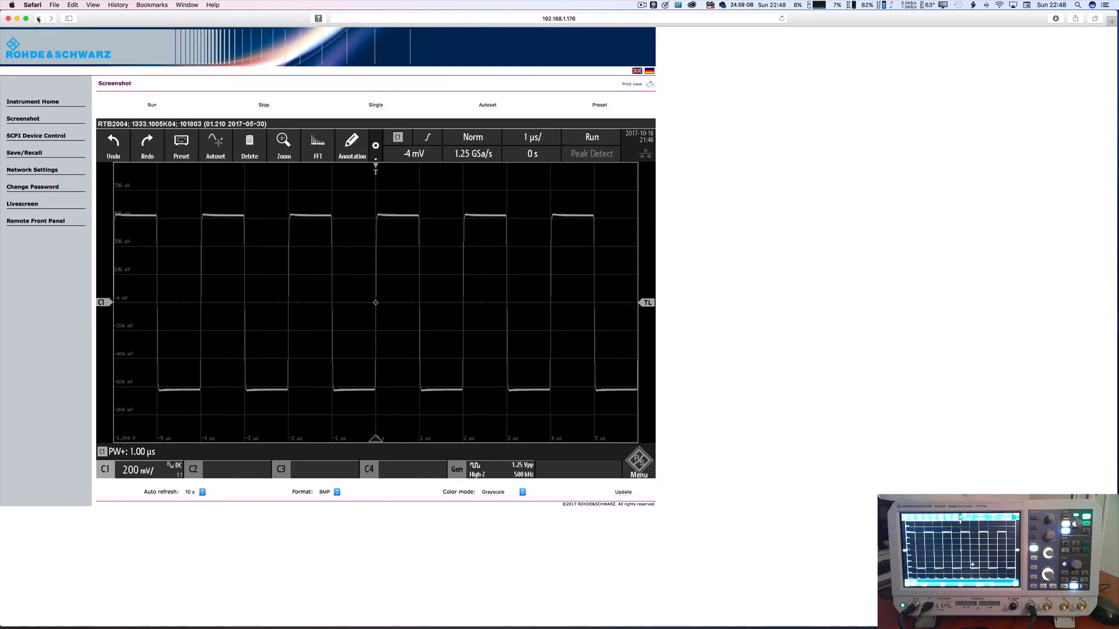
Examine the Save/Recall, Network Settings and Livescreen pages, and return to the Remote Front Panel.
left_click(17, 154)
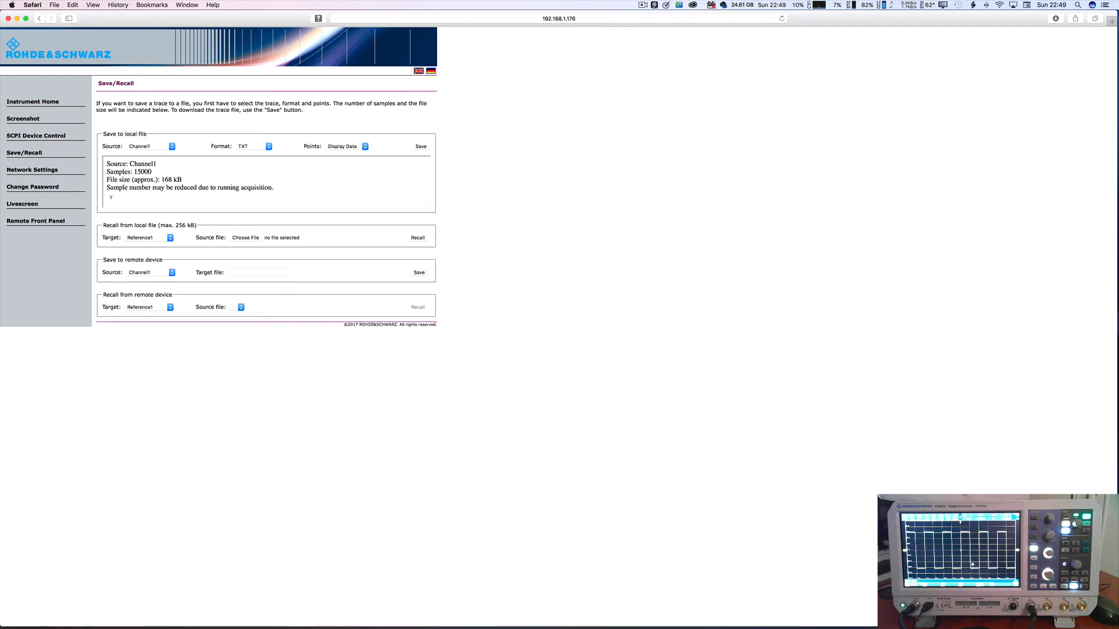
left_click(53, 171)
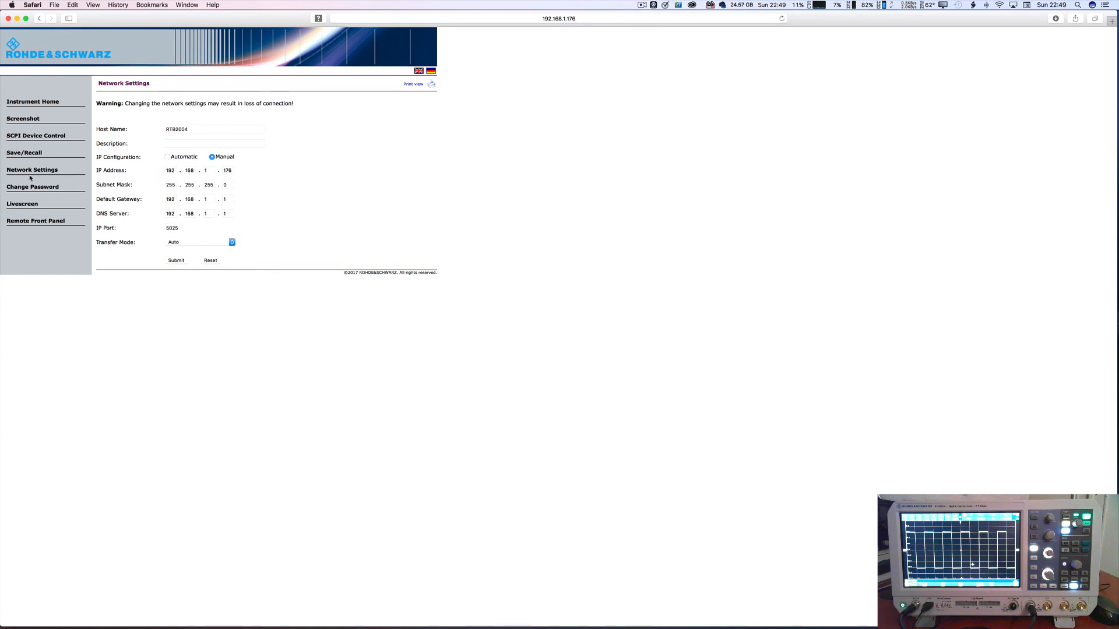
left_click(21, 205)
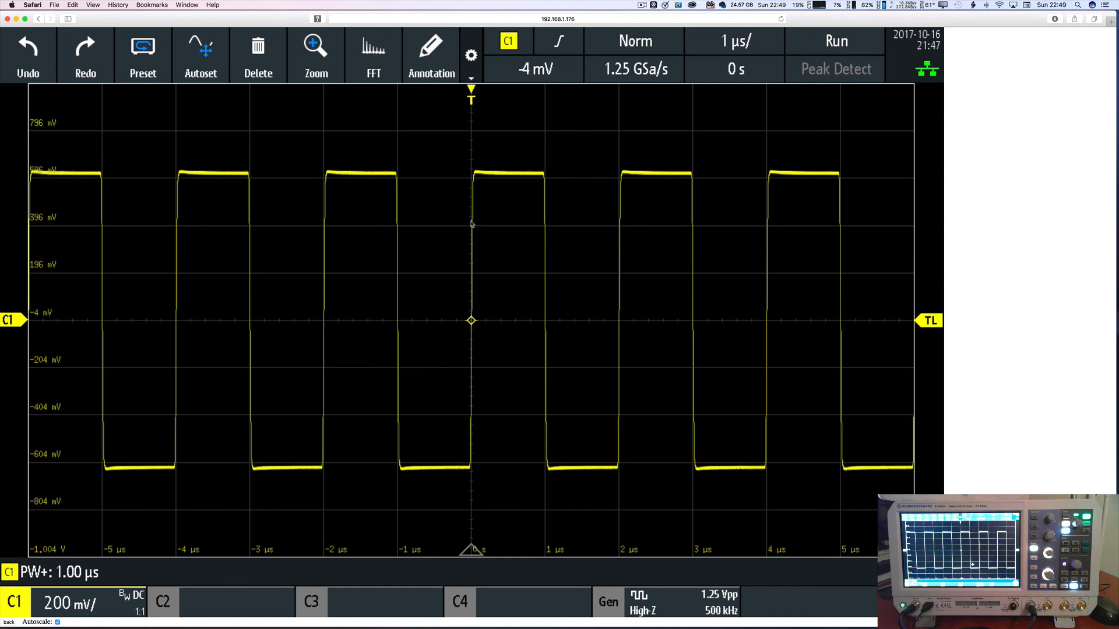
left_click(39, 19)
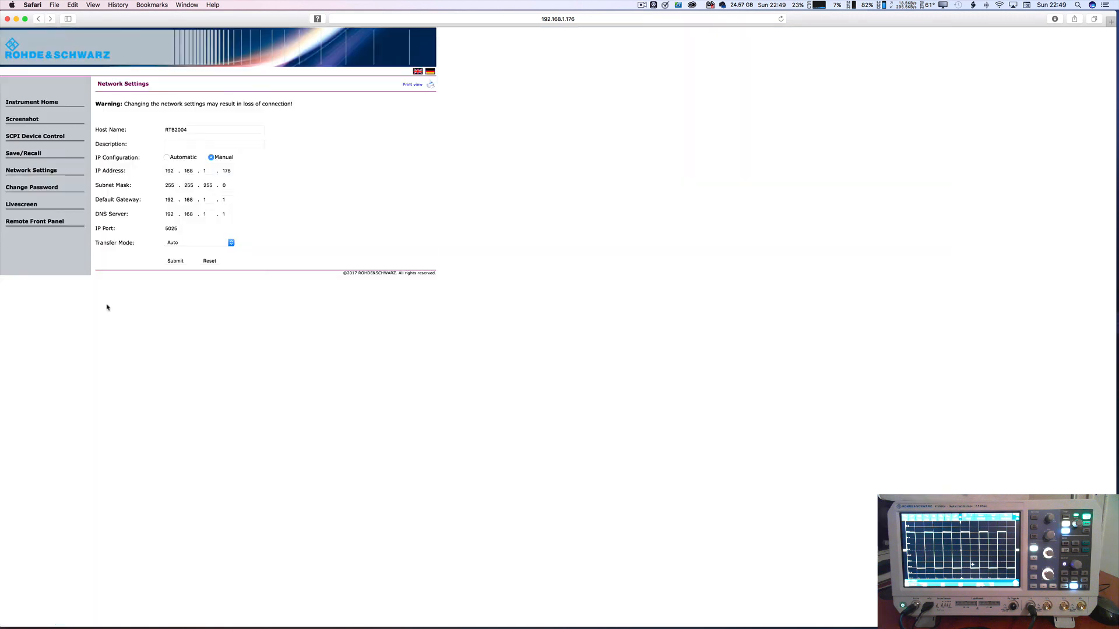
left_click(30, 223)
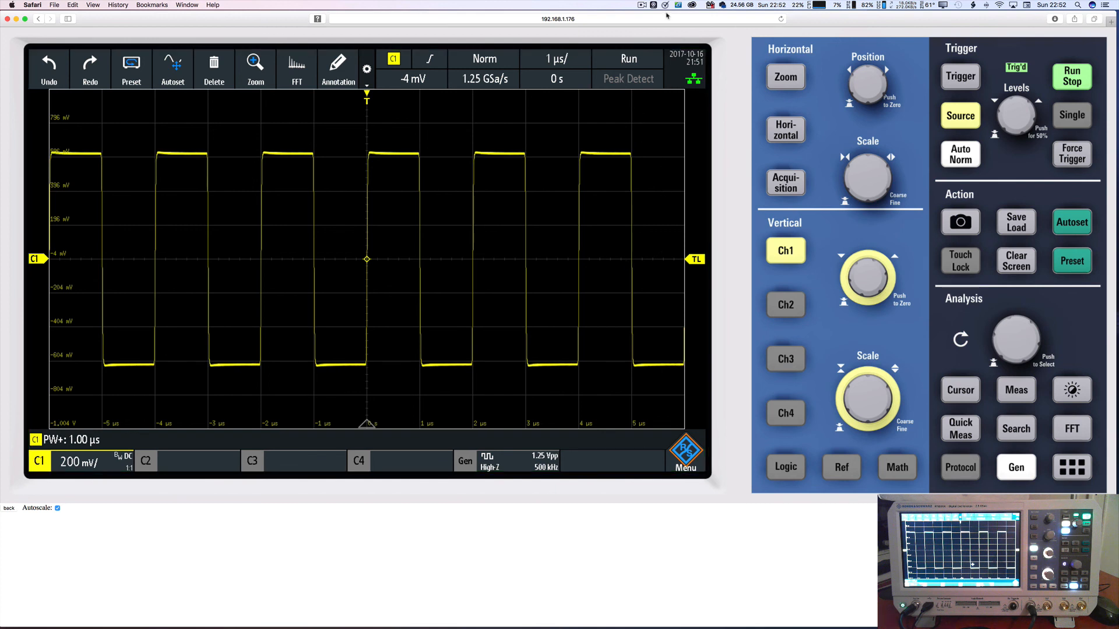
left_click(642, 5)
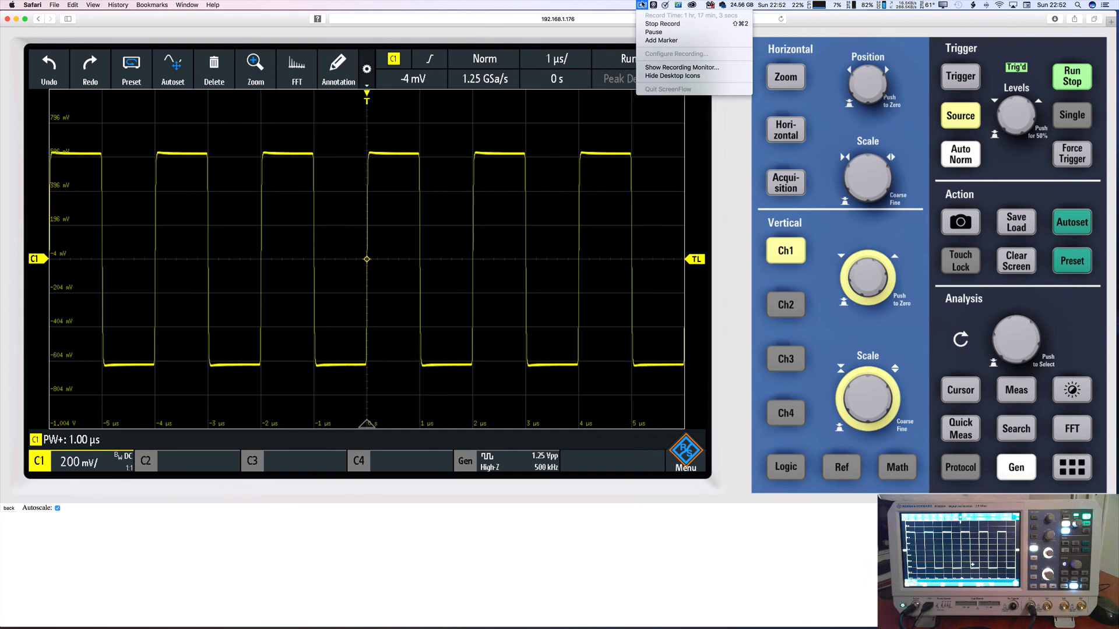